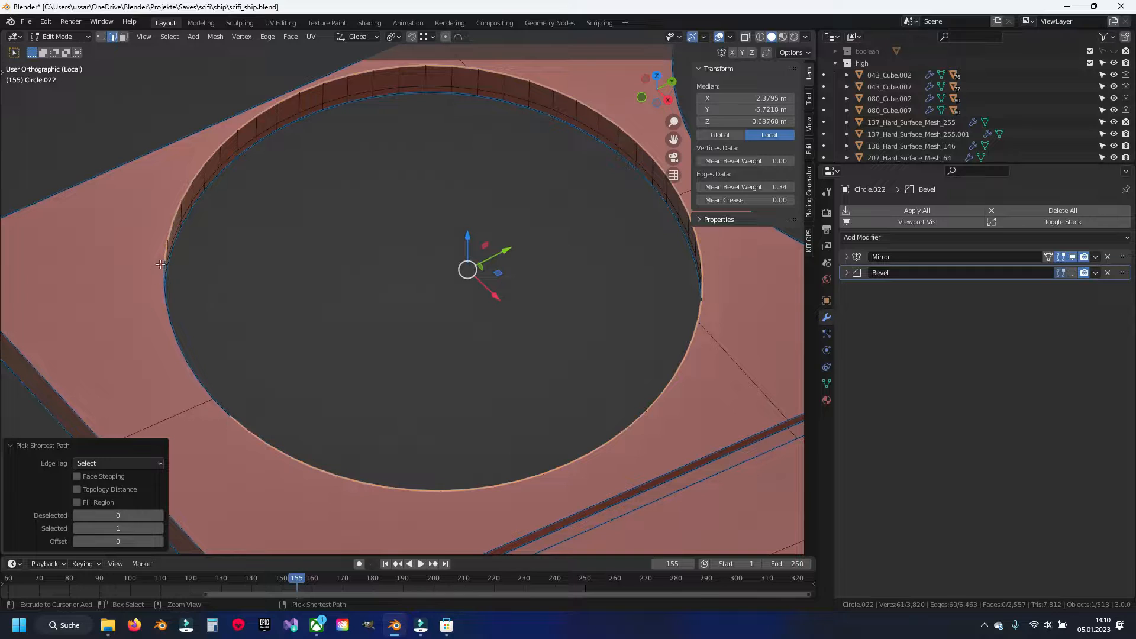
Step: Add the upper and lower rim edges of the first circular hole to the selection, leaving out the stray vertical wall edge
{"action": "left_click", "coordinate": [235, 167], "text": "ctrl"}
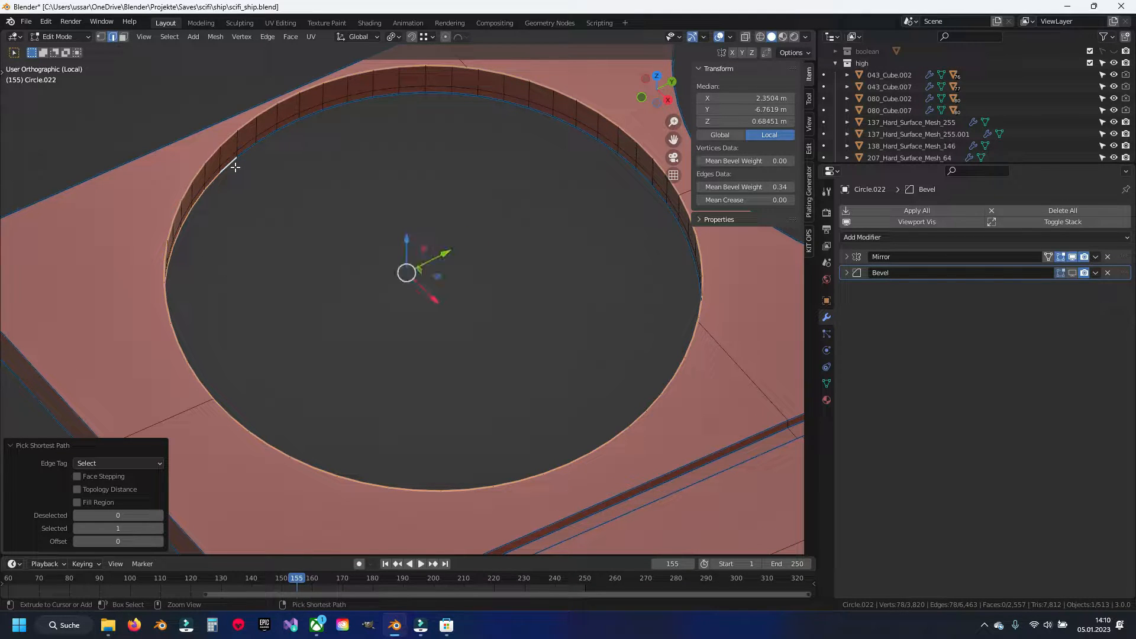
{"action": "key", "text": "ctrl+z"}
{"action": "right_click", "coordinate": [443, 100], "text": "ctrl"}
{"action": "right_click", "coordinate": [627, 164], "text": "ctrl"}
{"action": "scroll", "coordinate": [573, 205], "scroll_direction": "down", "scroll_amount": 4}
{"action": "middle_click_drag", "start_coordinate": [364, 238], "coordinate": [459, 217]}
{"action": "right_click", "coordinate": [478, 209], "text": "ctrl"}
{"action": "middle_click_drag", "start_coordinate": [390, 237], "coordinate": [440, 238]}
{"action": "right_click", "coordinate": [453, 219], "text": "ctrl"}
{"action": "right_click", "coordinate": [476, 233], "text": "ctrl"}
{"action": "scroll", "coordinate": [338, 222], "scroll_direction": "up", "scroll_amount": 4}
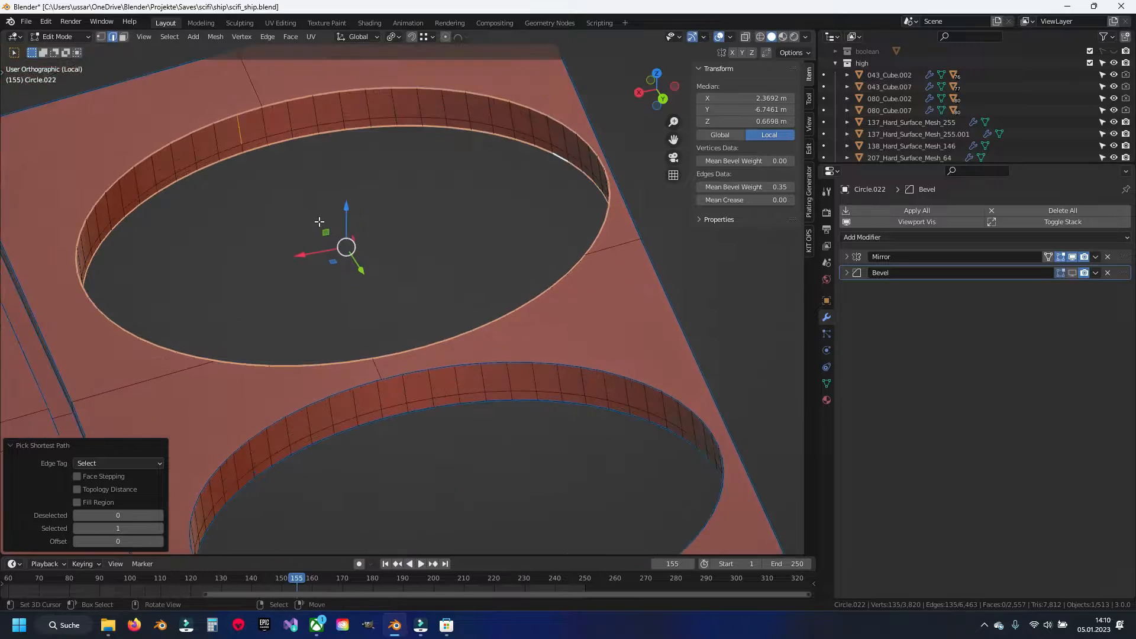
{"action": "right_click", "coordinate": [239, 131], "text": "shift"}
Step: Add all edges of the second hole's lower rim to the selection
{"action": "scroll", "coordinate": [308, 266], "scroll_direction": "down", "scroll_amount": 3}
{"action": "middle_click_drag", "start_coordinate": [341, 338], "coordinate": [511, 260], "text": "shift"}
{"action": "right_click", "coordinate": [385, 261], "text": "ctrl"}
{"action": "middle_click_drag", "start_coordinate": [562, 162], "coordinate": [261, 299], "text": "shift"}
{"action": "key", "text": "ctrl+z"}
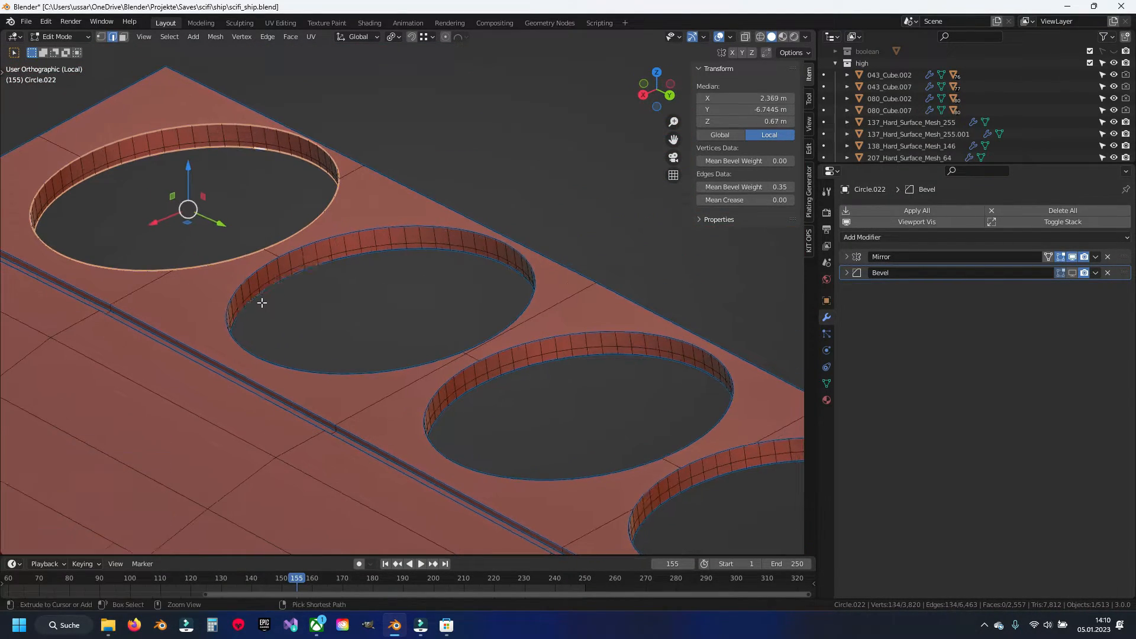
{"action": "right_click", "coordinate": [467, 265], "text": "ctrl"}
{"action": "middle_click_drag", "start_coordinate": [467, 265], "coordinate": [507, 246]}
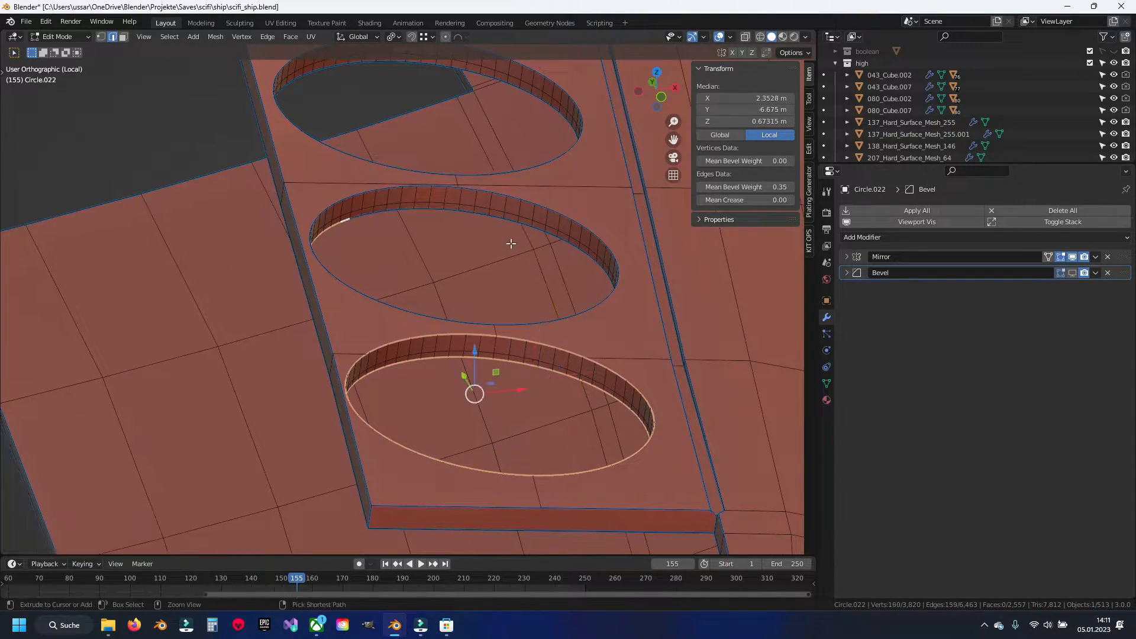
{"action": "right_click", "coordinate": [498, 223], "text": "ctrl"}
{"action": "middle_click_drag", "start_coordinate": [461, 231], "coordinate": [397, 237]}
{"action": "right_click", "coordinate": [397, 237], "text": "ctrl"}
Step: Add all edges of the second hole's upper rim to the selection
{"action": "right_click", "coordinate": [316, 206], "text": "shift"}
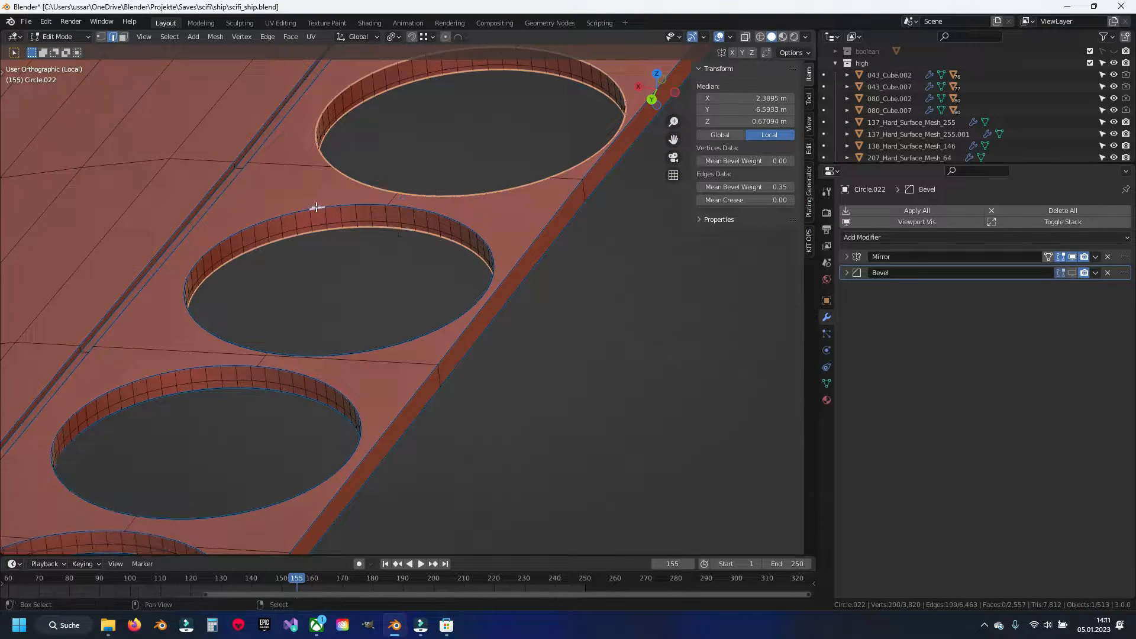
{"action": "right_click", "coordinate": [454, 218], "text": "ctrl"}
{"action": "right_click", "coordinate": [429, 339], "text": "ctrl"}
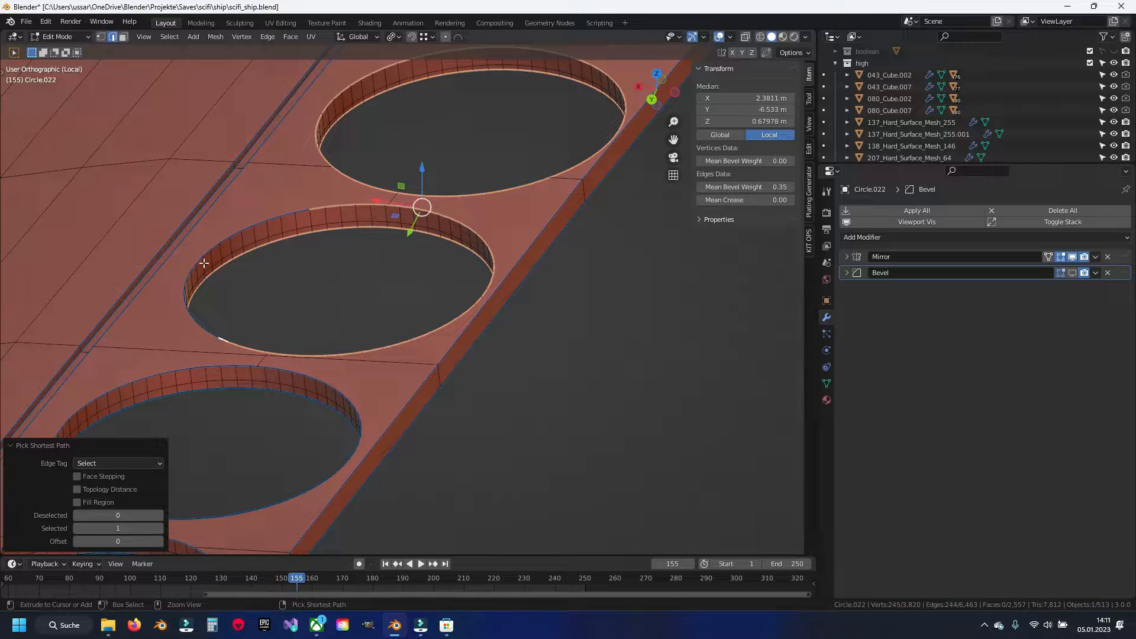
{"action": "right_click", "coordinate": [302, 207], "text": "ctrl"}
Step: Add all edges around the third hole's upper rim to the selection
{"action": "middle_click_drag", "start_coordinate": [128, 401], "coordinate": [317, 284], "text": "shift"}
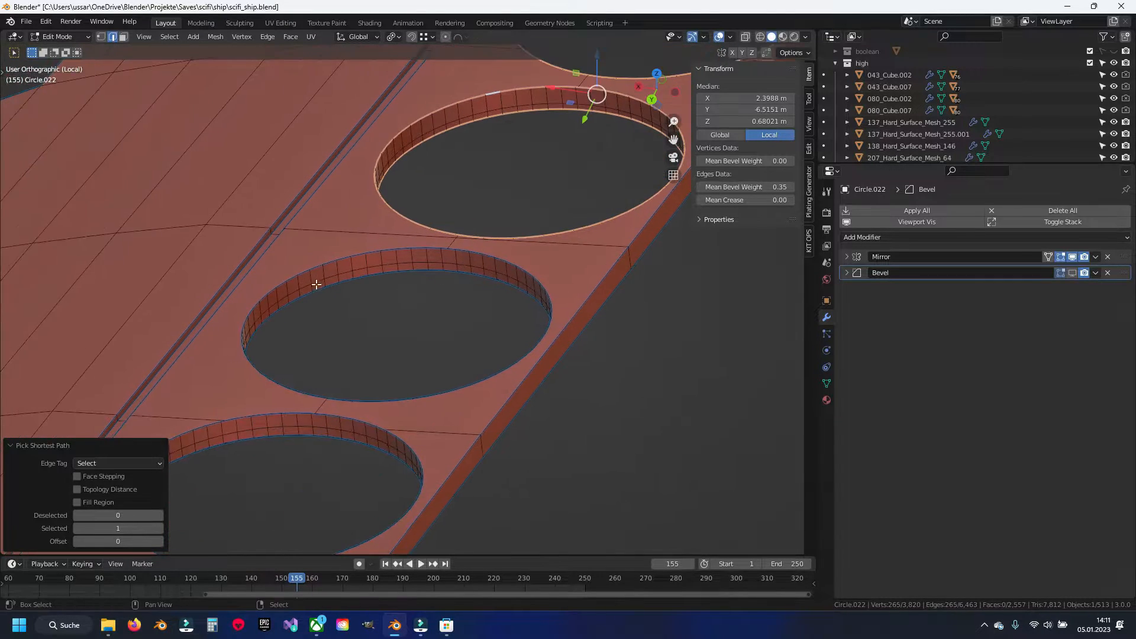
{"action": "right_click", "coordinate": [298, 272], "text": "shift"}
{"action": "right_click", "coordinate": [457, 246], "text": "ctrl"}
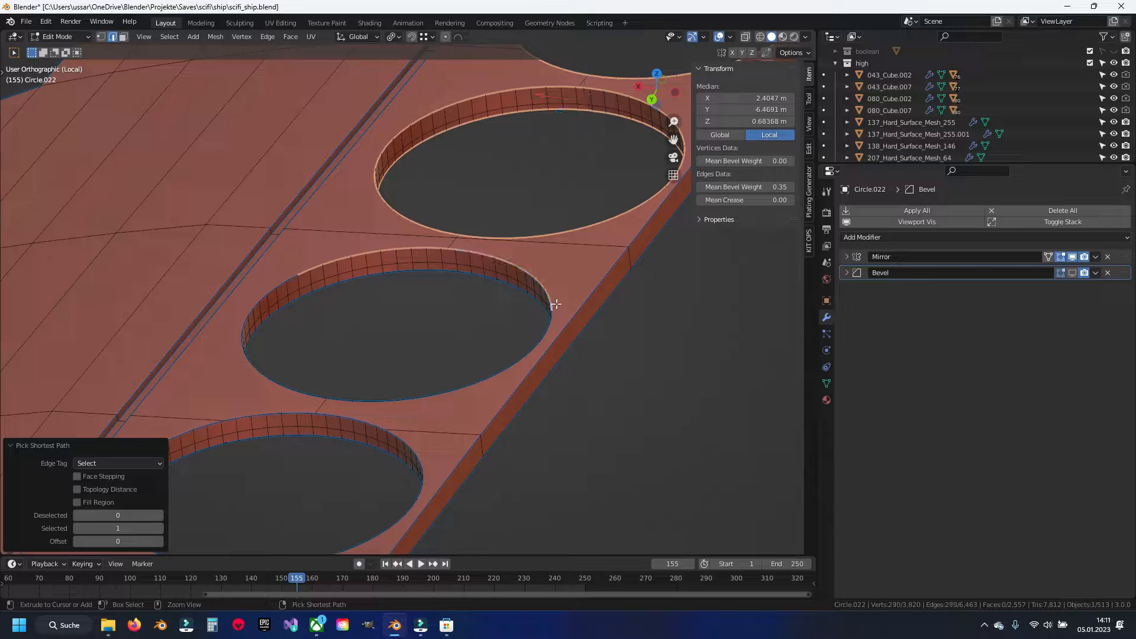
{"action": "right_click", "coordinate": [483, 380], "text": "ctrl"}
{"action": "right_click", "coordinate": [367, 405], "text": "ctrl"}
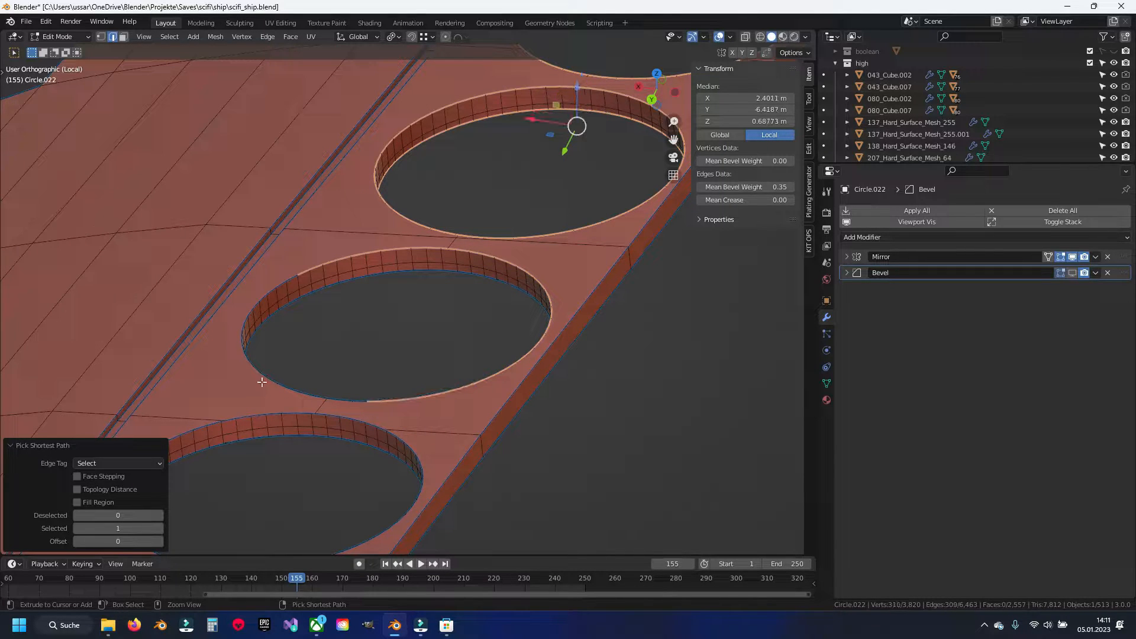
{"action": "right_click", "coordinate": [263, 380], "text": "ctrl"}
{"action": "right_click", "coordinate": [290, 276], "text": "ctrl"}
Step: Add the third hole's lower rim edges to the selection, leaving out stray vertical wall edges
{"action": "right_click", "coordinate": [309, 296], "text": "shift"}
{"action": "right_click", "coordinate": [450, 273], "text": "ctrl"}
{"action": "middle_click_drag", "start_coordinate": [449, 273], "coordinate": [503, 322]}
{"action": "right_click", "coordinate": [374, 319], "text": "ctrl"}
{"action": "middle_click_drag", "start_coordinate": [408, 347], "coordinate": [204, 347], "text": "shift"}
{"action": "right_click", "coordinate": [311, 281], "text": "ctrl"}
{"action": "right_click", "coordinate": [330, 270], "text": "shift"}
{"action": "middle_click_drag", "start_coordinate": [275, 289], "coordinate": [222, 343], "text": "shift"}
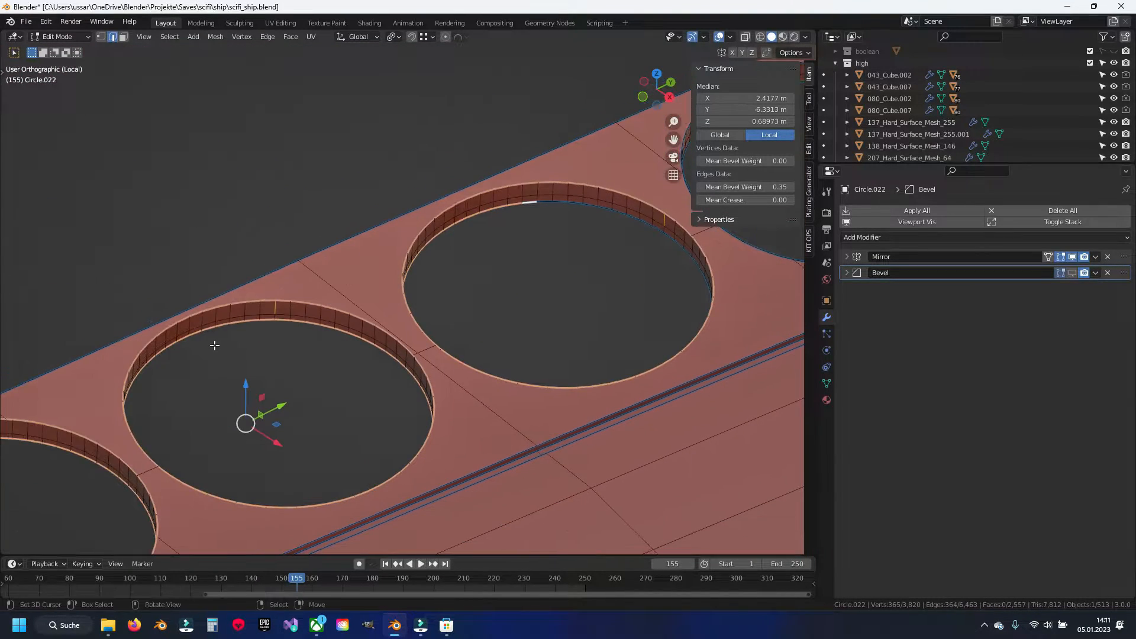
{"action": "middle_click_drag", "start_coordinate": [424, 271], "coordinate": [153, 348], "text": "shift"}
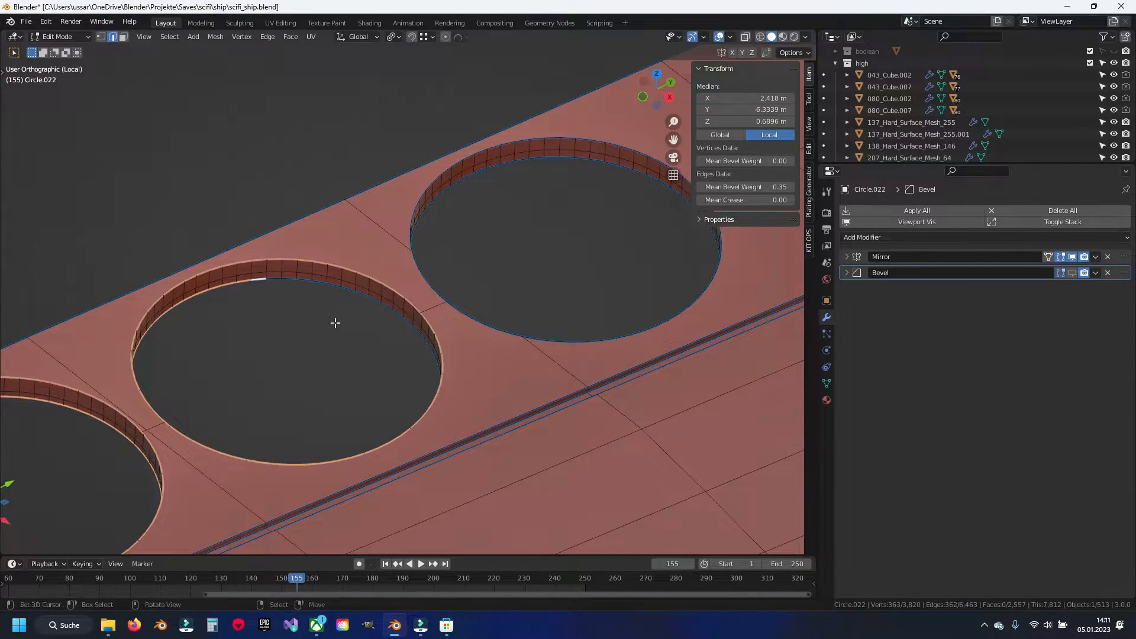
{"action": "right_click", "coordinate": [397, 312], "text": "ctrl"}
{"action": "middle_click_drag", "start_coordinate": [397, 311], "coordinate": [511, 304]}
{"action": "right_click", "coordinate": [536, 322], "text": "ctrl"}
{"action": "middle_click_drag", "start_coordinate": [494, 344], "coordinate": [186, 318]}
{"action": "right_click", "coordinate": [406, 300], "text": "ctrl"}
Step: Add the fourth hole's upper rim edges to the selection
{"action": "middle_click_drag", "start_coordinate": [405, 316], "coordinate": [359, 284]}
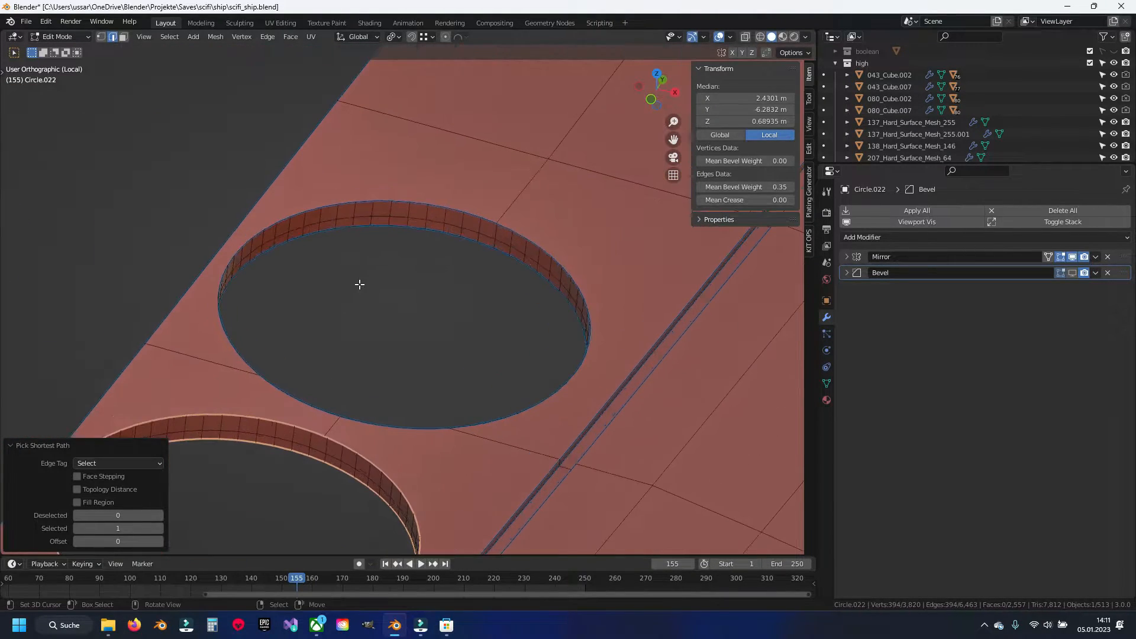
{"action": "left_click", "coordinate": [349, 205], "text": "shift"}
{"action": "left_click", "coordinate": [529, 225], "text": "ctrl"}
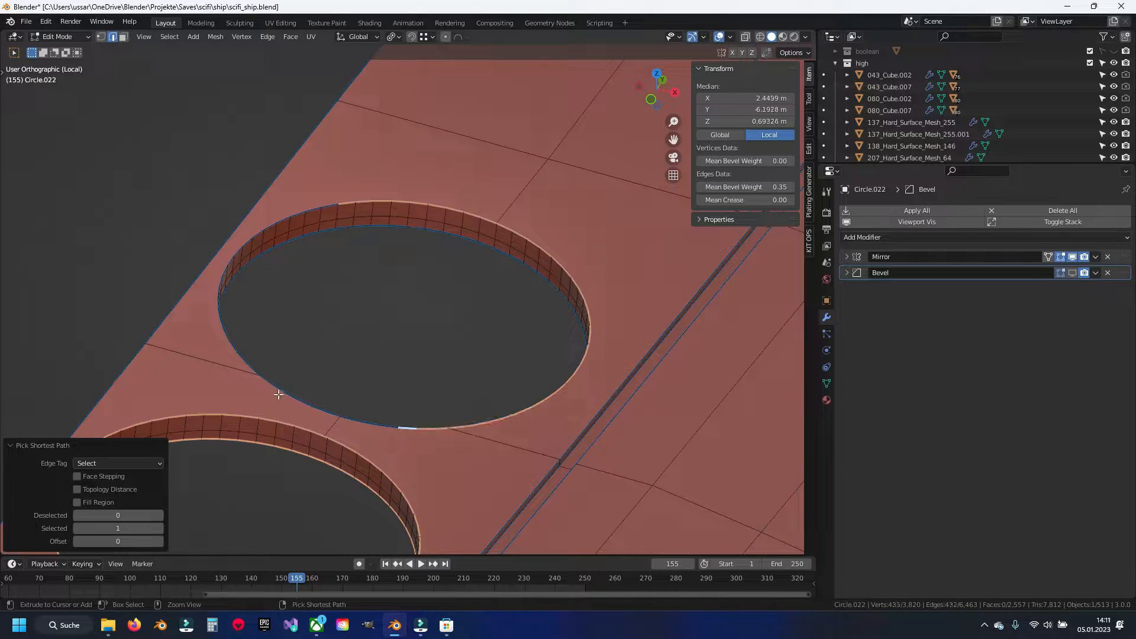
Step: Complete the fourth hole's selection with its lower rim edges, removing the stray vertical wall edge
{"action": "left_click", "coordinate": [433, 235], "text": "ctrl"}
{"action": "middle_click_drag", "start_coordinate": [533, 304], "coordinate": [409, 354]}
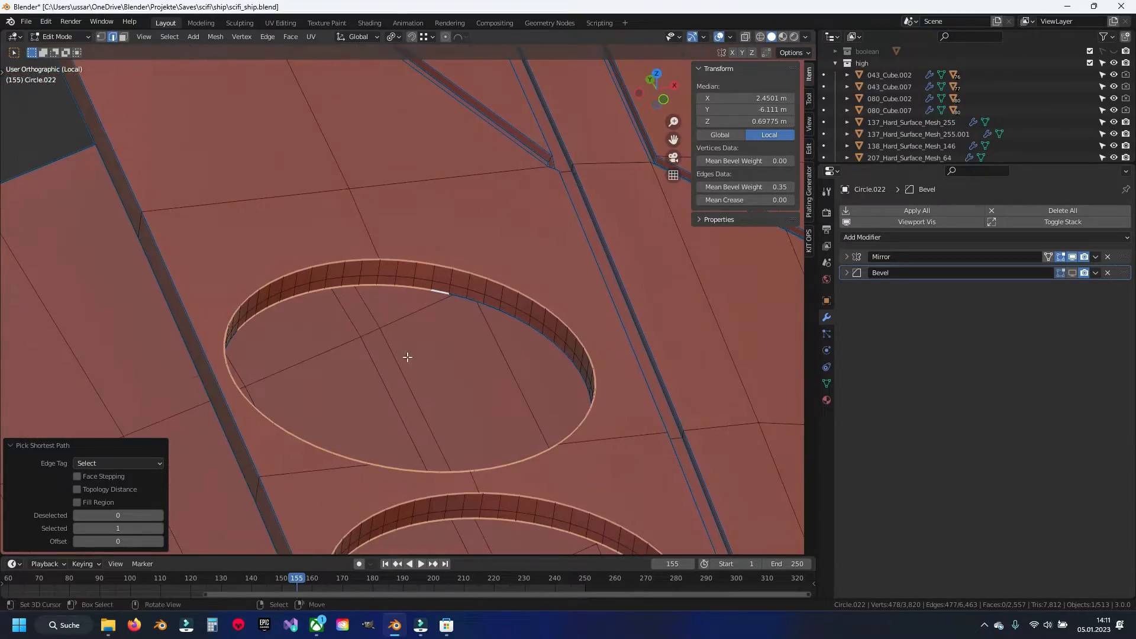
{"action": "scroll", "coordinate": [414, 332], "scroll_direction": "down", "scroll_amount": 5}
{"action": "middle_click_drag", "start_coordinate": [236, 341], "coordinate": [618, 307]}
{"action": "scroll", "coordinate": [610, 346], "scroll_direction": "up", "scroll_amount": 4}
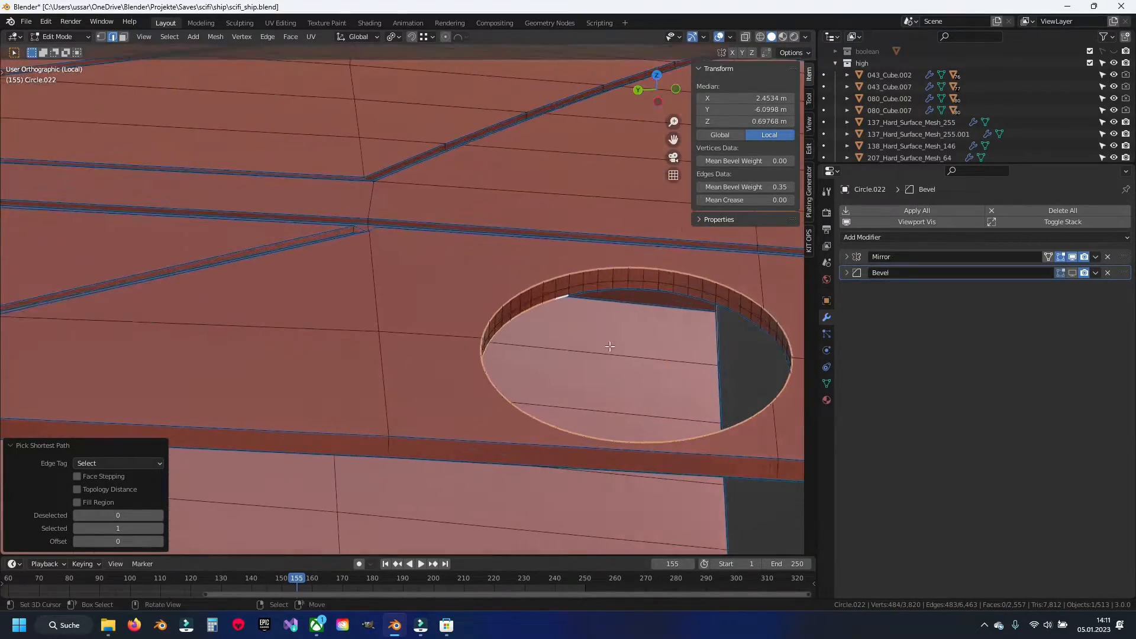
{"action": "scroll", "coordinate": [743, 325], "scroll_direction": "down", "scroll_amount": 3}
{"action": "middle_click_drag", "start_coordinate": [743, 347], "coordinate": [515, 290]}
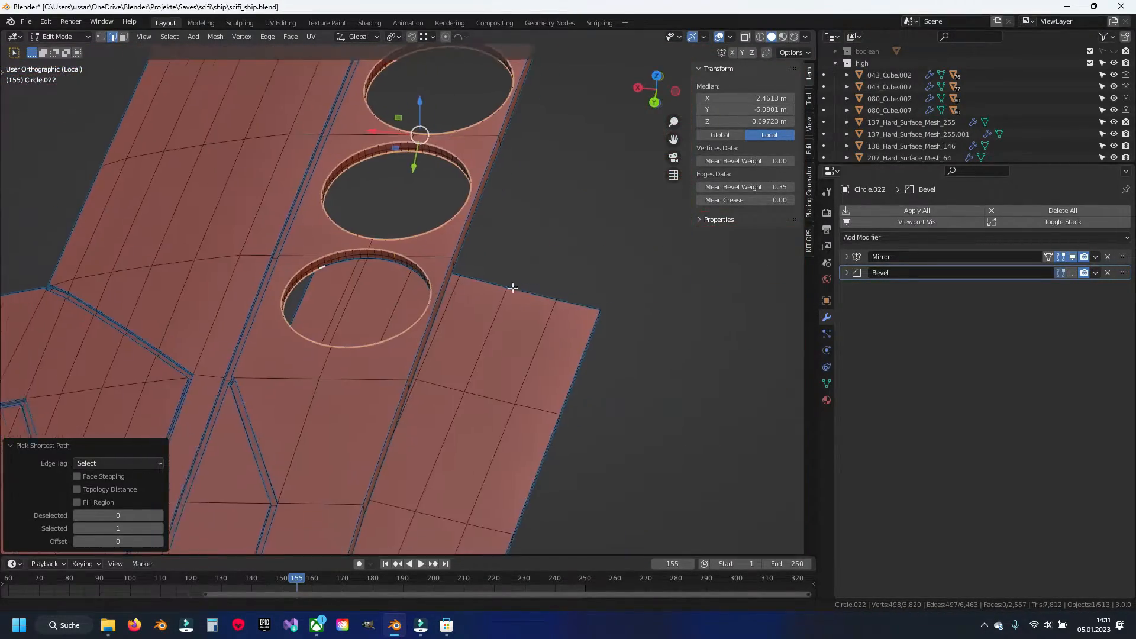
{"action": "scroll", "coordinate": [532, 275], "scroll_direction": "up", "scroll_amount": 4}
{"action": "left_click_drag", "start_coordinate": [639, 221], "coordinate": [372, 296], "text": "shift"}
{"action": "scroll", "coordinate": [387, 275], "scroll_direction": "up", "scroll_amount": 3}
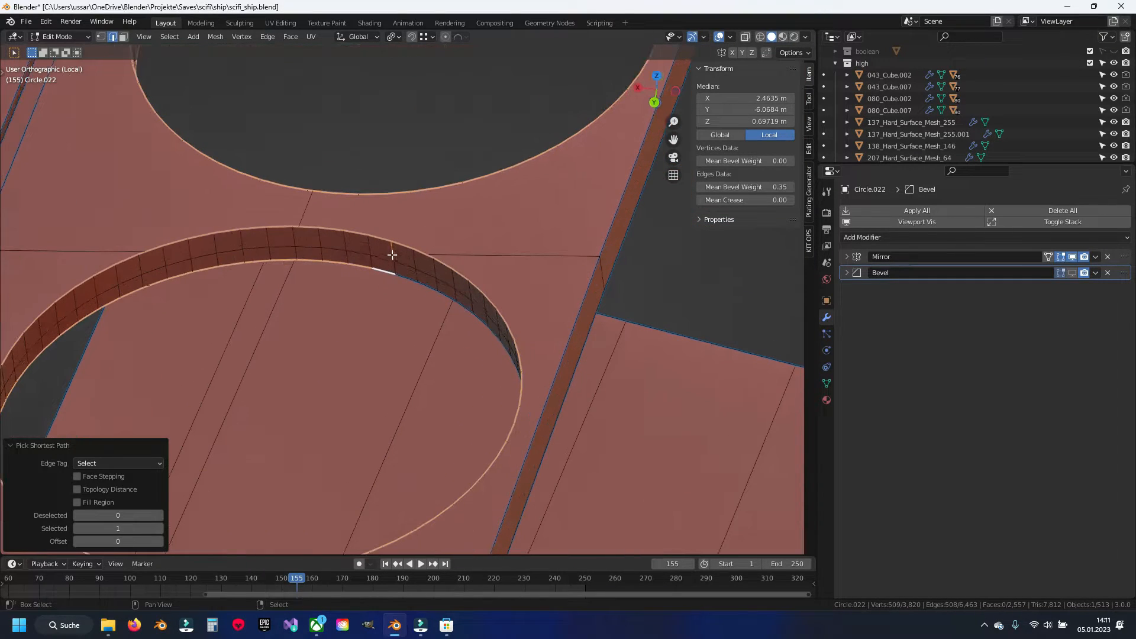
{"action": "left_click", "coordinate": [391, 255], "text": "shift"}
{"action": "scroll", "coordinate": [379, 252], "scroll_direction": "down", "scroll_amount": 3}
{"action": "middle_click_drag", "start_coordinate": [381, 183], "coordinate": [360, 330], "text": "shift"}
{"action": "middle_click_drag", "start_coordinate": [311, 361], "coordinate": [417, 342]}
{"action": "middle_click_drag", "start_coordinate": [284, 426], "coordinate": [424, 273], "text": "shift"}
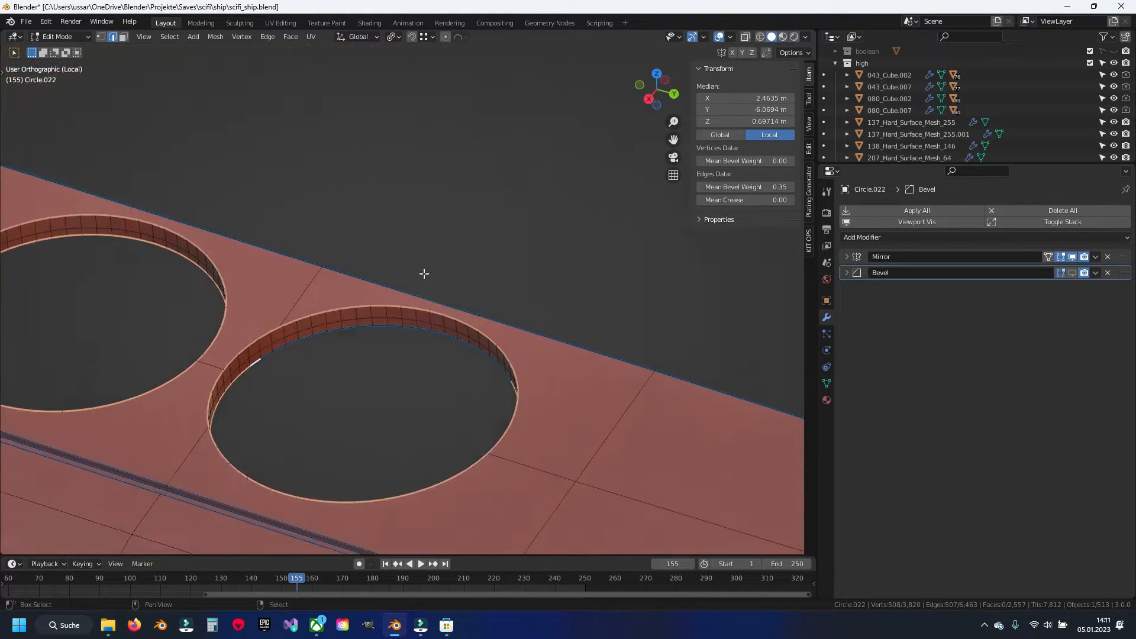
{"action": "left_click", "coordinate": [447, 334], "text": "ctrl"}
{"action": "middle_click_drag", "start_coordinate": [320, 373], "coordinate": [426, 332]}
{"action": "left_click", "coordinate": [457, 322], "text": "ctrl"}
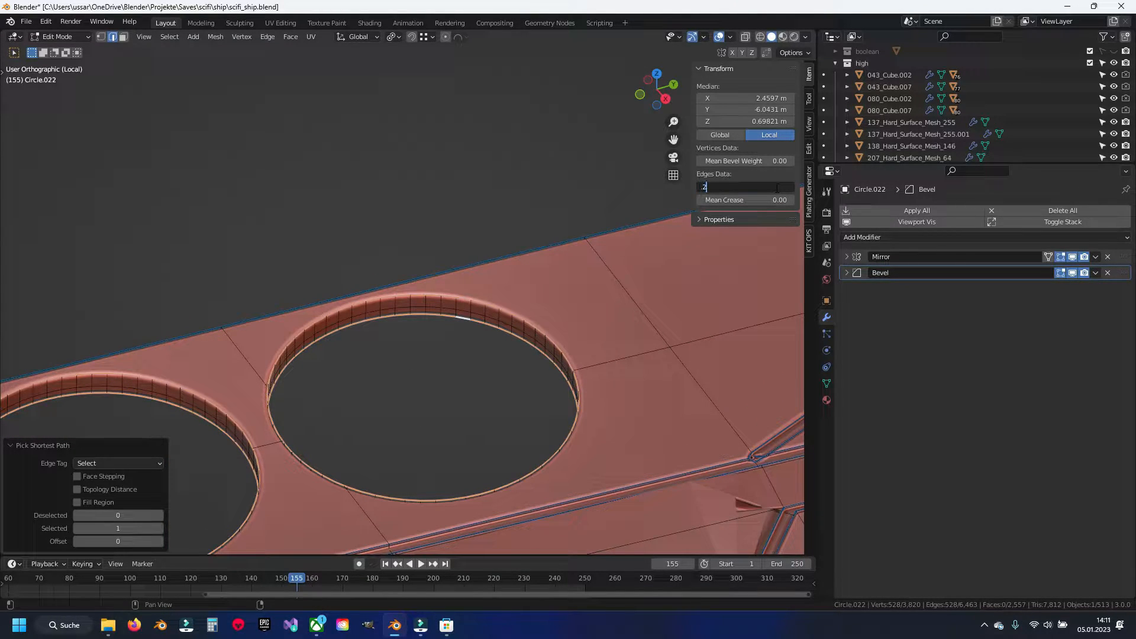
Step: Set the mean bevel weight of the selected hole rims to 0.2 with the Bevel modifier shown in the viewport
{"action": "key", "text": "Return"}
{"action": "scroll", "coordinate": [205, 317], "scroll_direction": "down", "scroll_amount": 5}
{"action": "middle_click_drag", "start_coordinate": [131, 343], "coordinate": [482, 275], "text": "shift"}
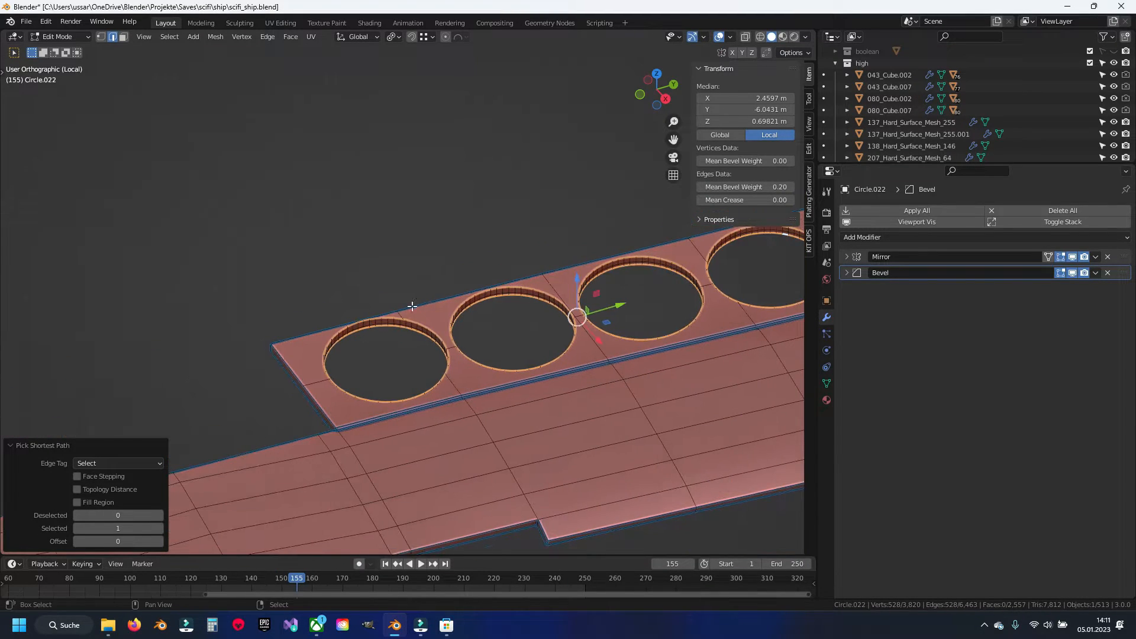
{"action": "scroll", "coordinate": [390, 314], "scroll_direction": "up", "scroll_amount": 7}
{"action": "middle_click_drag", "start_coordinate": [390, 314], "coordinate": [403, 273], "text": "shift"}
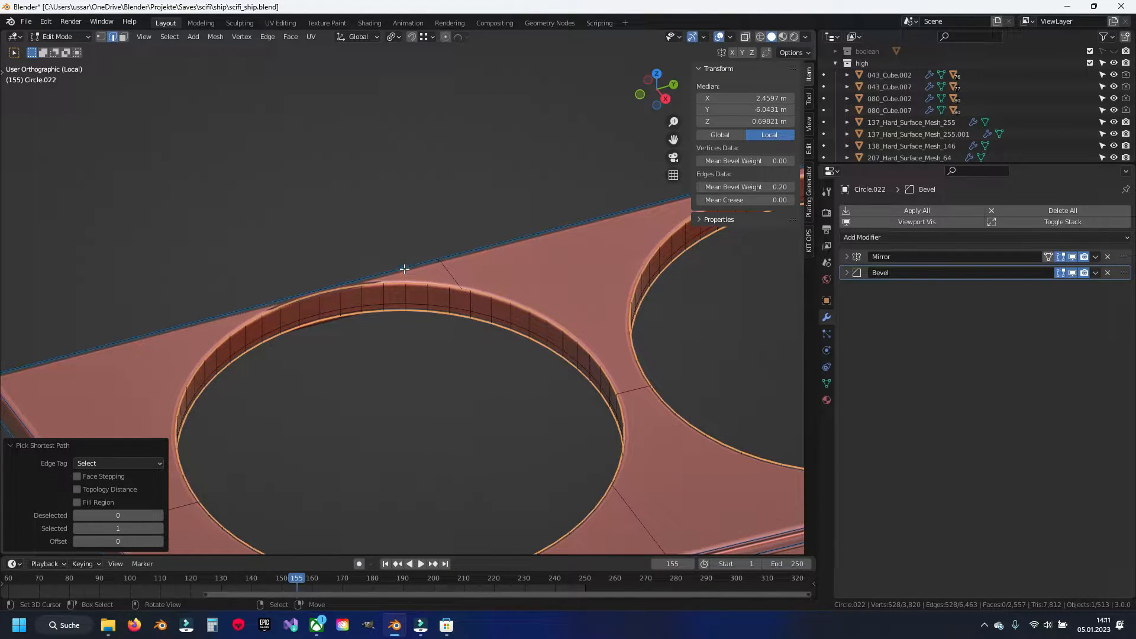
{"action": "scroll", "coordinate": [390, 272], "scroll_direction": "down", "scroll_amount": 5}
{"action": "middle_click_drag", "start_coordinate": [352, 317], "coordinate": [515, 321]}
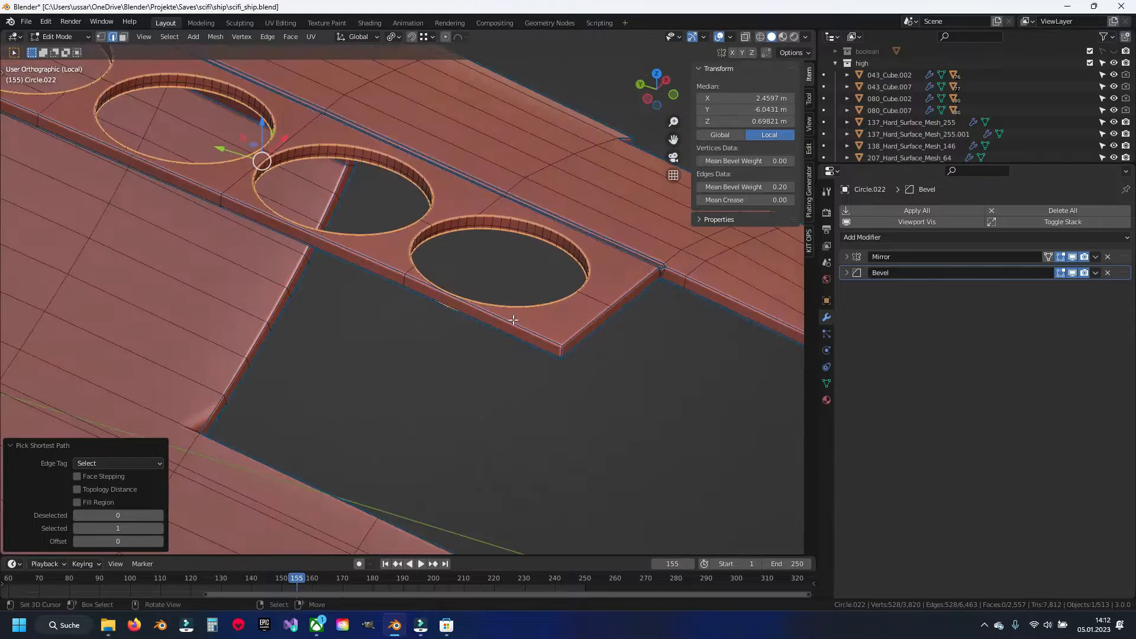
Step: Select the row of side faces along the outer long edge of the strip with the four holes
{"action": "scroll", "coordinate": [517, 309], "scroll_direction": "up", "scroll_amount": 5}
{"action": "key", "text": "3"}
{"action": "right_click", "coordinate": [379, 240]}
{"action": "right_click", "coordinate": [466, 277]}
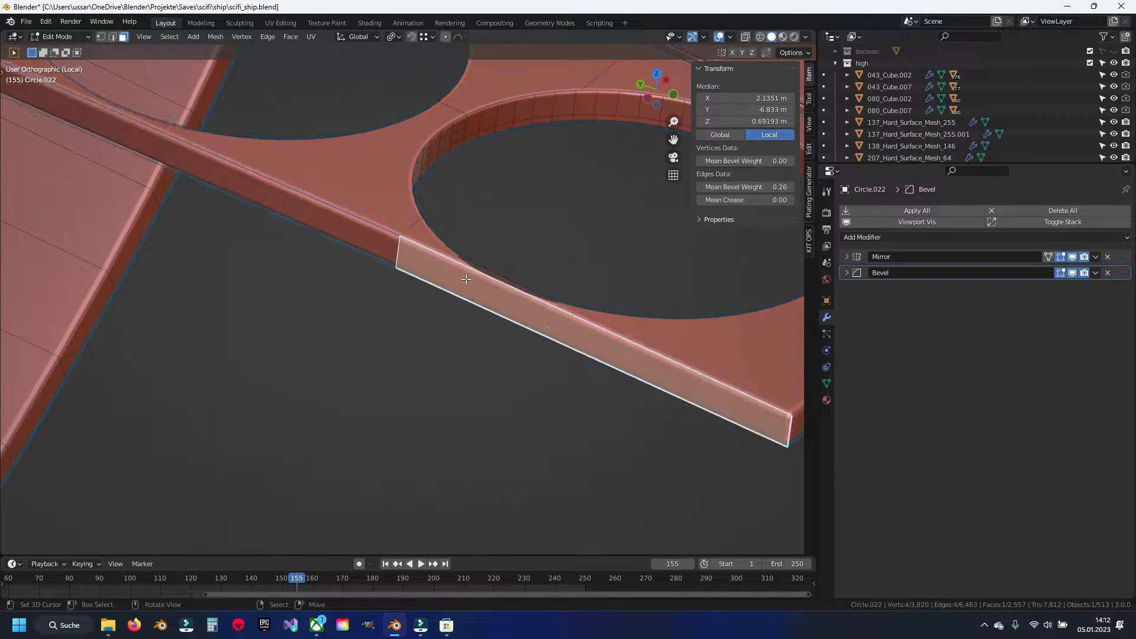
{"action": "scroll", "coordinate": [466, 277], "scroll_direction": "down", "scroll_amount": 6}
{"action": "middle_click_drag", "start_coordinate": [260, 195], "coordinate": [690, 371], "text": "shift"}
{"action": "middle_click_drag", "start_coordinate": [201, 208], "coordinate": [586, 358], "text": "shift"}
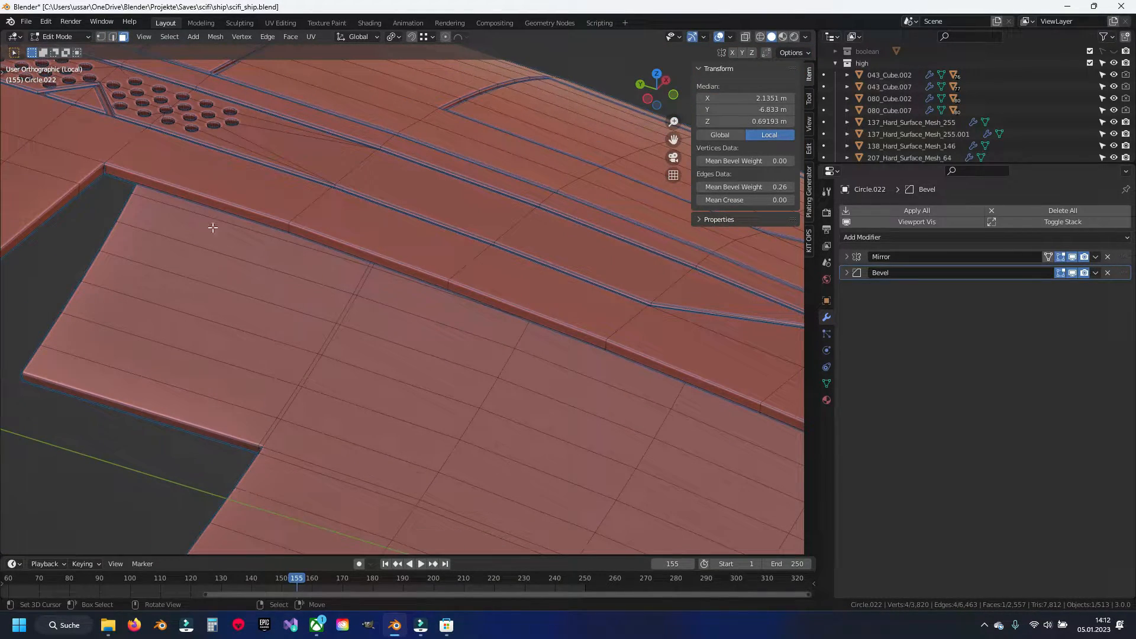
{"action": "right_click", "coordinate": [150, 182], "text": "ctrl"}
Step: Move the selected side faces about 0.015 m along negative X, away from the holes
{"action": "scroll", "coordinate": [534, 335], "scroll_direction": "down", "scroll_amount": 3}
{"action": "middle_click_drag", "start_coordinate": [534, 335], "coordinate": [417, 287]}
{"action": "scroll", "coordinate": [692, 381], "scroll_direction": "up", "scroll_amount": 2}
{"action": "middle_click_drag", "start_coordinate": [693, 381], "coordinate": [394, 222], "text": "shift"}
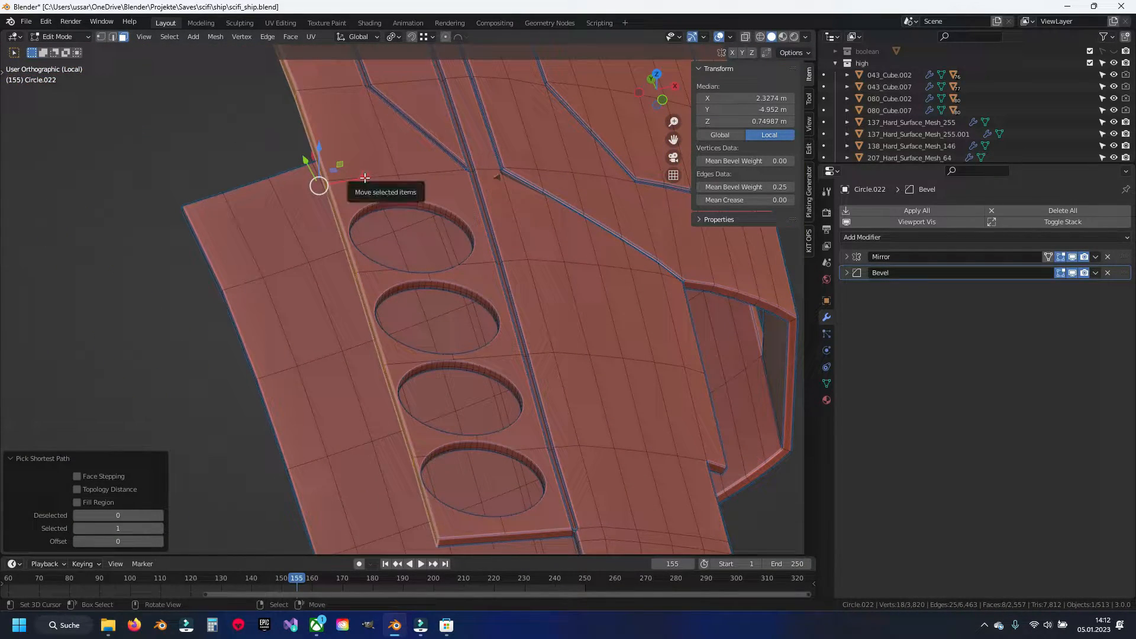
{"action": "left_click_drag", "start_coordinate": [362, 178], "coordinate": [318, 173]}
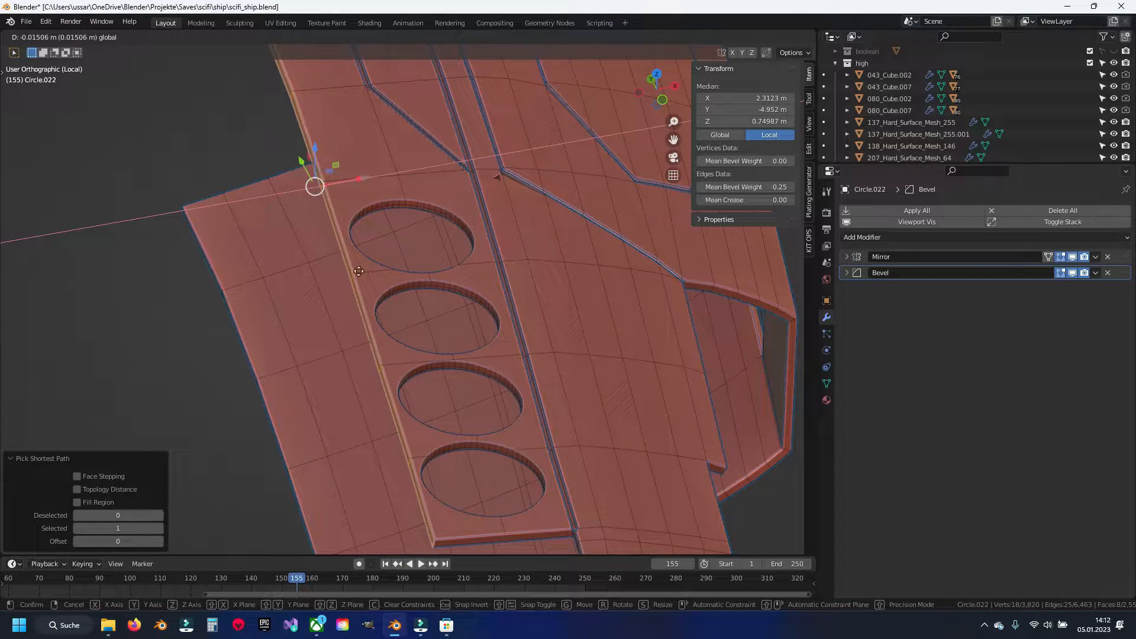
{"action": "left_click_drag", "start_coordinate": [347, 231], "coordinate": [346, 231]}
Step: Deselect everything and save the file
{"action": "scroll", "coordinate": [350, 282], "scroll_direction": "up", "scroll_amount": 6}
{"action": "scroll", "coordinate": [349, 283], "scroll_direction": "down", "scroll_amount": 6}
{"action": "middle_click_drag", "start_coordinate": [332, 231], "coordinate": [337, 514], "text": "shift"}
{"action": "key", "text": "alt+a"}
{"action": "key", "text": "ctrl+s"}
Step: Select all sharp edges of the hull mesh with a sharpness of 30°
{"action": "scroll", "coordinate": [390, 292], "scroll_direction": "down", "scroll_amount": 4}
{"action": "middle_click_drag", "start_coordinate": [487, 264], "coordinate": [363, 260]}
{"action": "middle_click_drag", "start_coordinate": [356, 266], "coordinate": [260, 208], "text": "shift"}
{"action": "scroll", "coordinate": [358, 314], "scroll_direction": "up", "scroll_amount": 7}
{"action": "middle_click_drag", "start_coordinate": [364, 153], "coordinate": [343, 318], "text": "shift"}
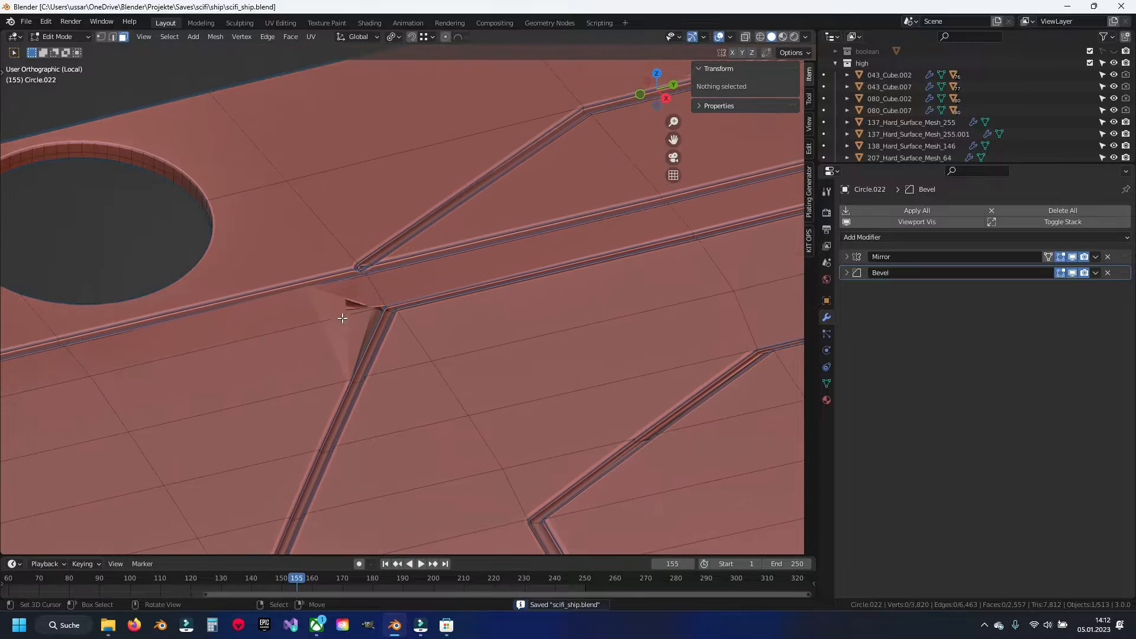
{"action": "scroll", "coordinate": [355, 305], "scroll_direction": "up", "scroll_amount": 6}
{"action": "key", "text": "2"}
{"action": "key", "text": "q"}
{"action": "left_click", "coordinate": [356, 302]}
{"action": "scroll", "coordinate": [358, 300], "scroll_direction": "down", "scroll_amount": 9}
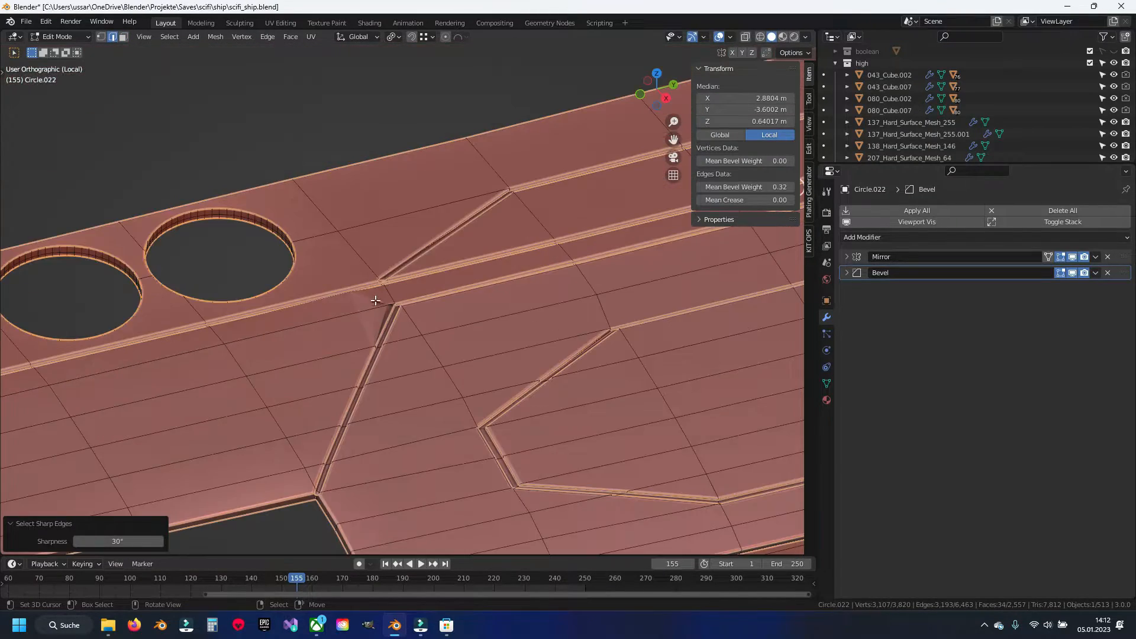
Step: Deselect the sharp edge loops along the lower long side of the narrow hull arm
{"action": "scroll", "coordinate": [375, 301], "scroll_direction": "down", "scroll_amount": 4}
{"action": "middle_click_drag", "start_coordinate": [388, 417], "coordinate": [488, 269], "text": "shift"}
{"action": "middle_click_drag", "start_coordinate": [165, 322], "coordinate": [434, 243], "text": "shift"}
{"action": "middle_click_drag", "start_coordinate": [290, 319], "coordinate": [368, 302], "text": "shift"}
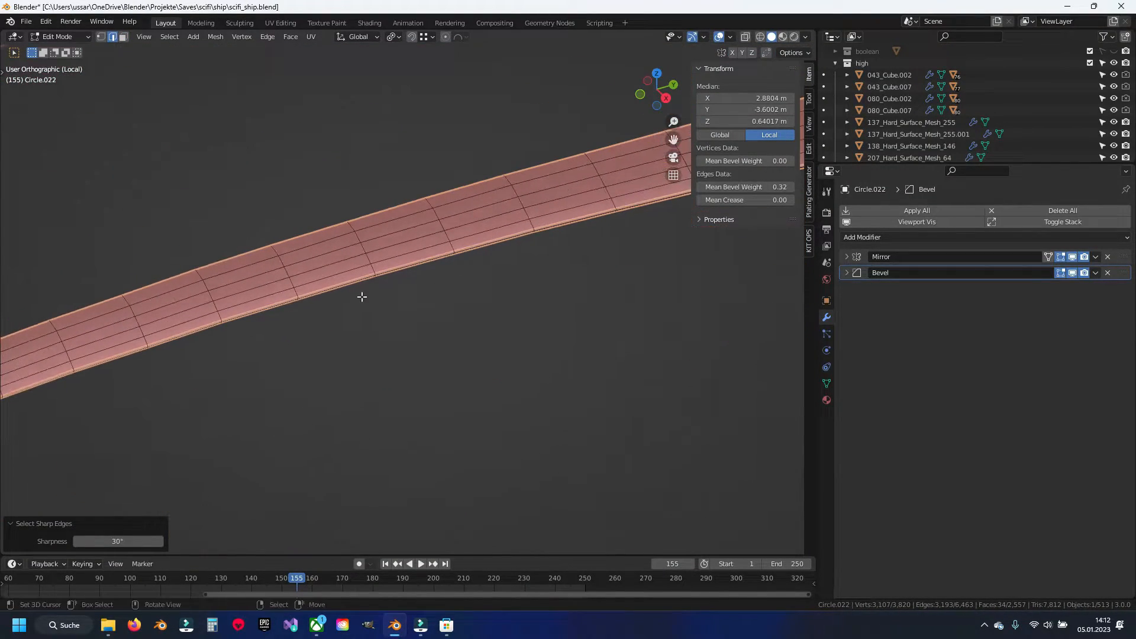
{"action": "scroll", "coordinate": [328, 290], "scroll_direction": "up", "scroll_amount": 4}
{"action": "right_click", "coordinate": [274, 255], "text": "alt+shift"}
{"action": "right_click", "coordinate": [275, 262], "text": "alt+shift"}
Step: Deselect the remaining sharp edges around the narrow arm's tip, including the short vertical corner edges
{"action": "scroll", "coordinate": [275, 296], "scroll_direction": "down", "scroll_amount": 8}
{"action": "middle_click_drag", "start_coordinate": [143, 375], "coordinate": [368, 304], "text": "shift"}
{"action": "scroll", "coordinate": [367, 304], "scroll_direction": "up", "scroll_amount": 8}
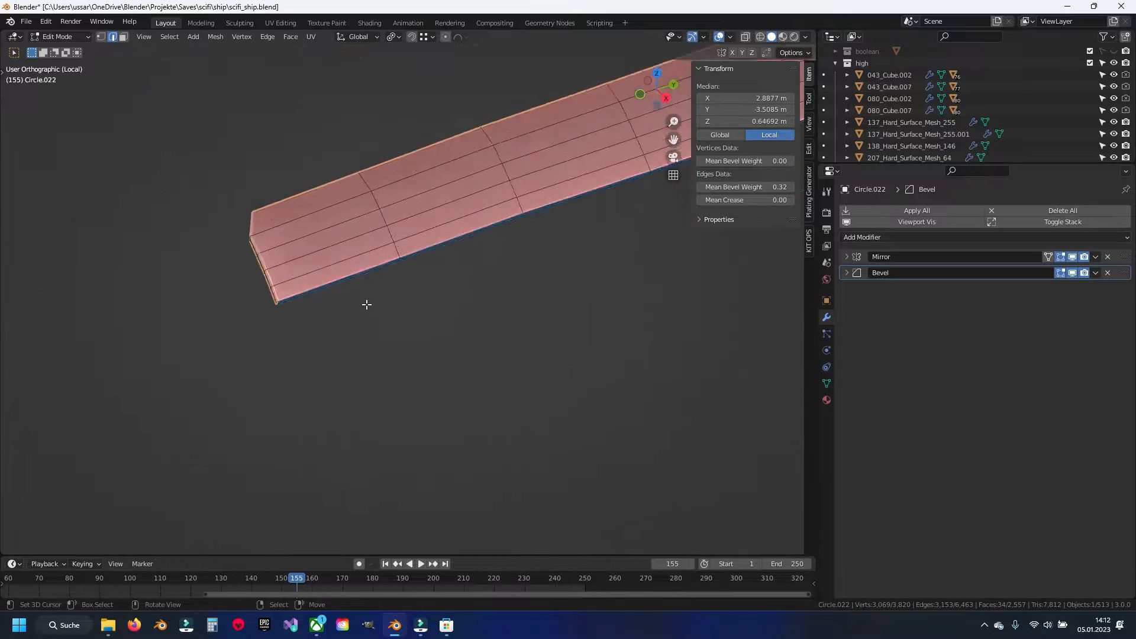
{"action": "middle_click_drag", "start_coordinate": [179, 307], "coordinate": [340, 335], "text": "shift"}
{"action": "scroll", "coordinate": [207, 286], "scroll_direction": "up", "scroll_amount": 5}
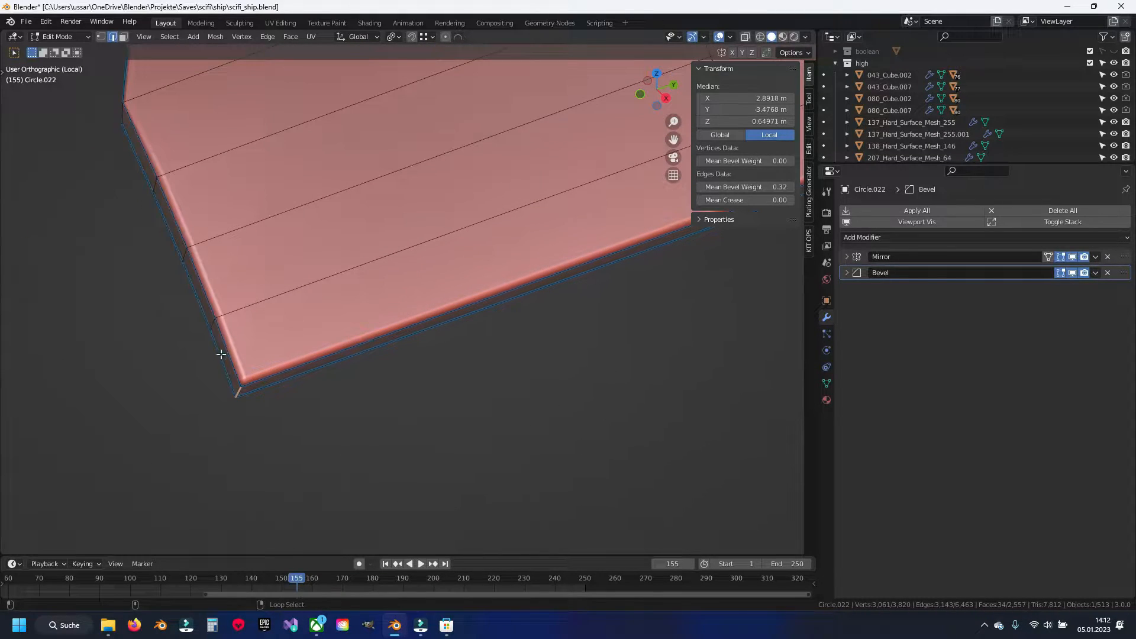
{"action": "scroll", "coordinate": [299, 271], "scroll_direction": "down", "scroll_amount": 5}
{"action": "middle_click_drag", "start_coordinate": [299, 272], "coordinate": [264, 384]}
{"action": "scroll", "coordinate": [400, 336], "scroll_direction": "up", "scroll_amount": 8}
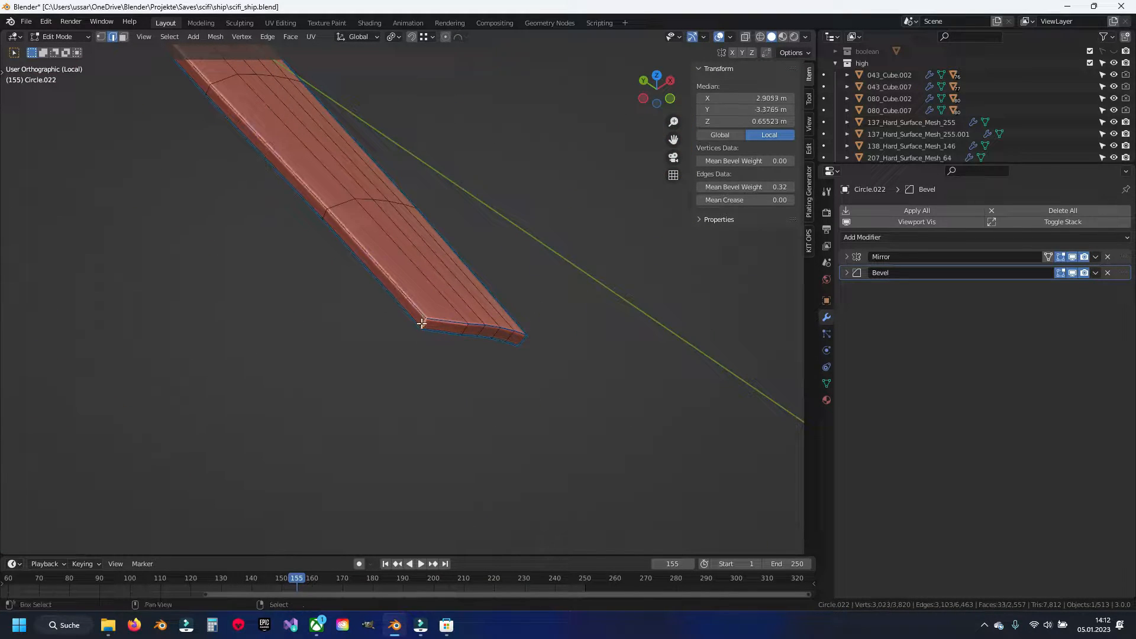
{"action": "right_click", "coordinate": [421, 324], "text": "shift"}
Step: Try to deselect the sharp edge loop at the end of the strip with the holes
{"action": "scroll", "coordinate": [390, 342], "scroll_direction": "down", "scroll_amount": 5}
{"action": "middle_click_drag", "start_coordinate": [263, 142], "coordinate": [403, 398], "text": "shift"}
{"action": "middle_click_drag", "start_coordinate": [213, 180], "coordinate": [413, 395], "text": "shift"}
{"action": "scroll", "coordinate": [307, 230], "scroll_direction": "up", "scroll_amount": 5}
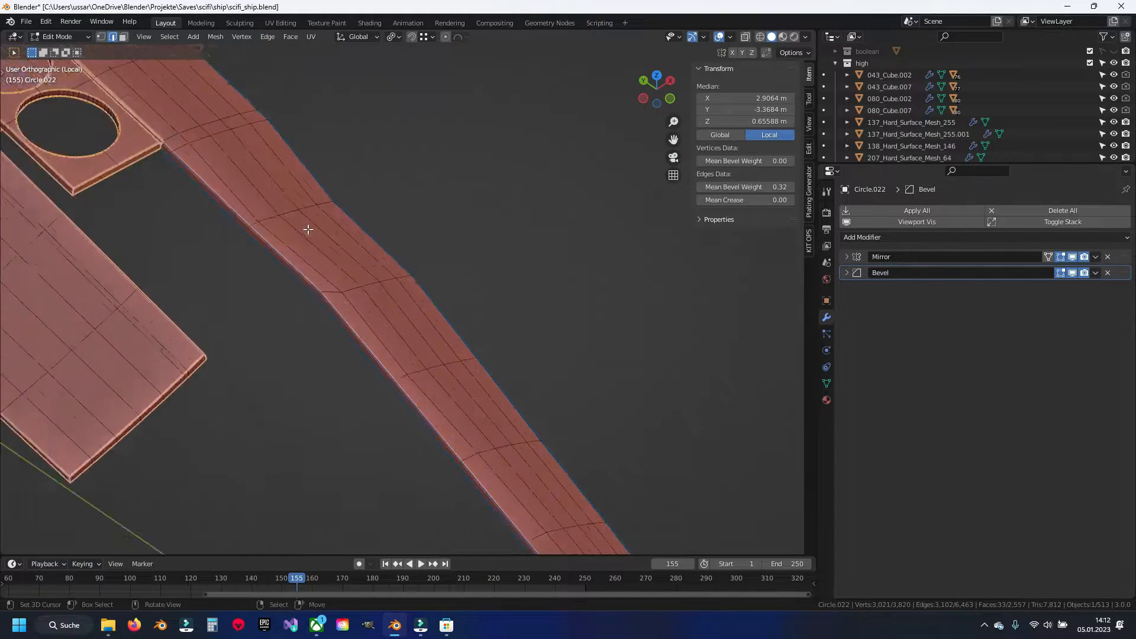
{"action": "scroll", "coordinate": [308, 229], "scroll_direction": "up", "scroll_amount": 1}
{"action": "middle_click_drag", "start_coordinate": [145, 171], "coordinate": [454, 353], "text": "shift"}
{"action": "scroll", "coordinate": [417, 332], "scroll_direction": "up", "scroll_amount": 6}
{"action": "right_click", "coordinate": [365, 377], "text": "alt+shift"}
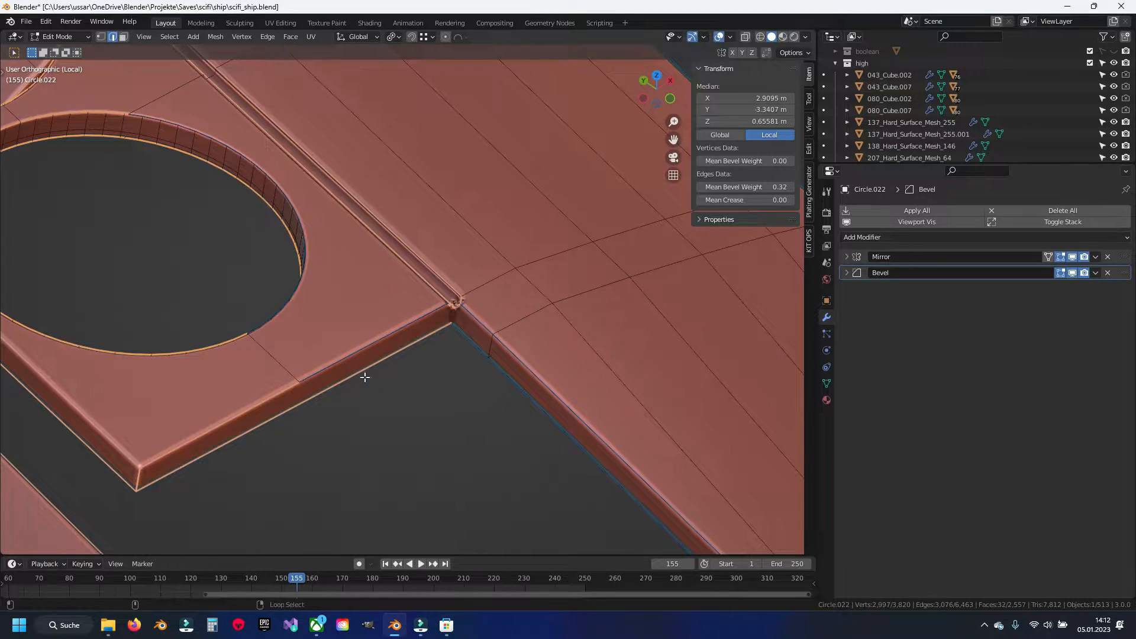
{"action": "key", "text": "ctrl+z"}
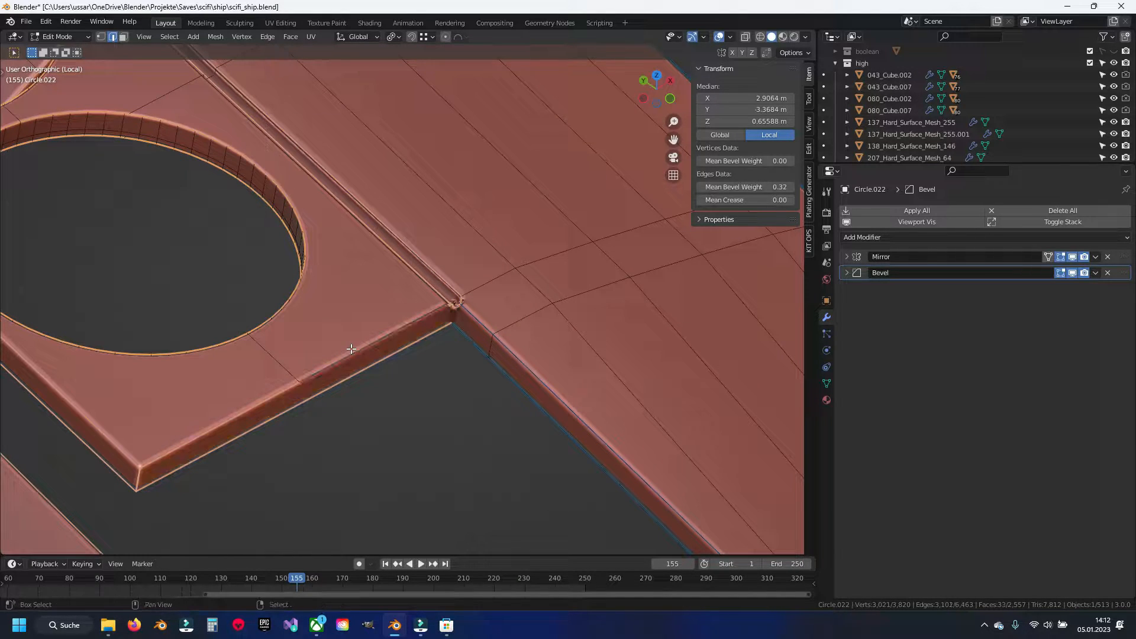
Step: Deselect the remaining sharp edges around the end corner of the strip with the large round holes
{"action": "right_click", "coordinate": [115, 451], "text": "alt+shift"}
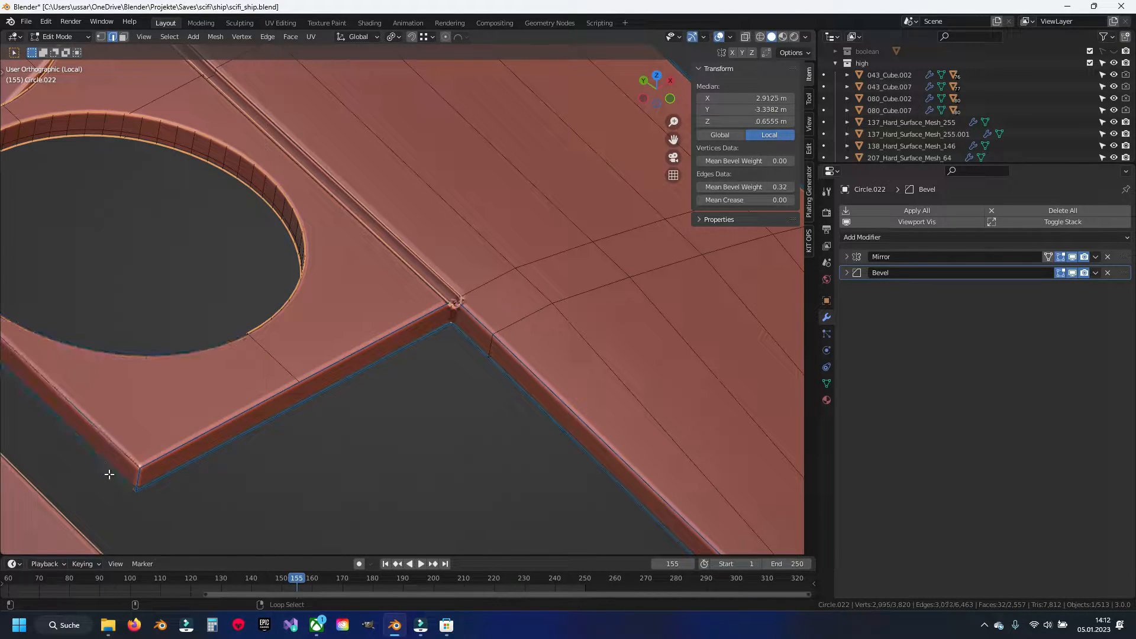
{"action": "key", "text": "ctrl+z"}
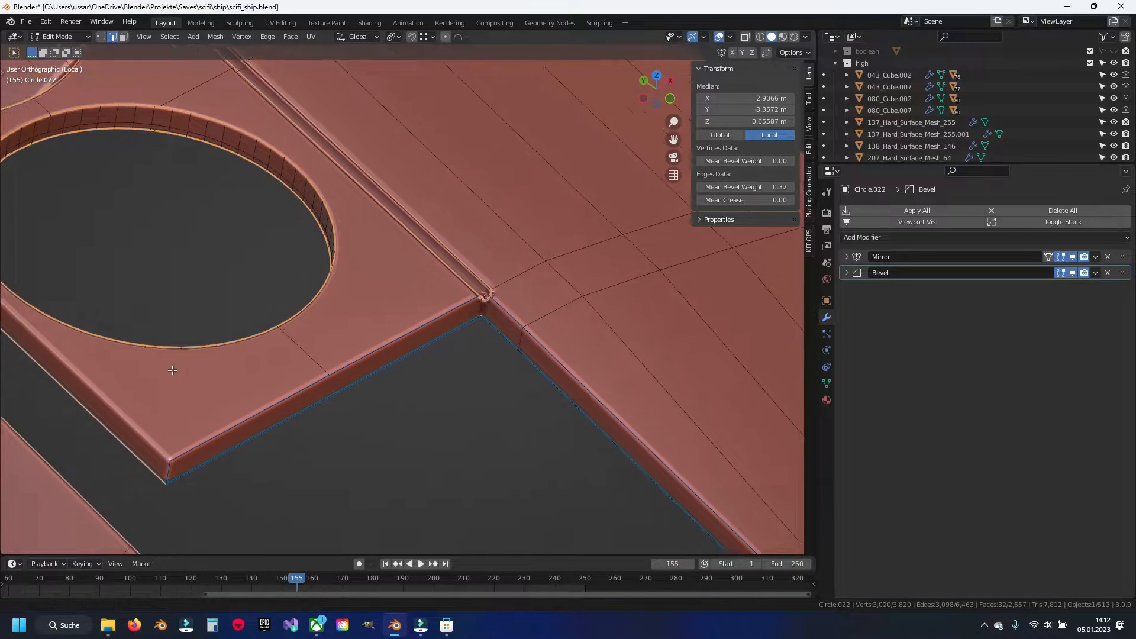
{"action": "middle_click_drag", "start_coordinate": [140, 348], "coordinate": [394, 346], "text": "shift"}
{"action": "middle_click_drag", "start_coordinate": [297, 172], "coordinate": [423, 342], "text": "shift"}
{"action": "scroll", "coordinate": [379, 330], "scroll_direction": "up", "scroll_amount": 2}
{"action": "right_click", "coordinate": [334, 345], "text": "shift"}
{"action": "right_click", "coordinate": [366, 416], "text": "shift"}
Step: Deselect the sharp edges along the outer long side of the strip beside the large round holes
{"action": "scroll", "coordinate": [434, 284], "scroll_direction": "down", "scroll_amount": 7}
{"action": "middle_click_drag", "start_coordinate": [433, 284], "coordinate": [385, 291]}
{"action": "scroll", "coordinate": [387, 290], "scroll_direction": "down", "scroll_amount": 3}
{"action": "middle_click_drag", "start_coordinate": [538, 206], "coordinate": [373, 417], "text": "shift"}
{"action": "scroll", "coordinate": [393, 375], "scroll_direction": "up", "scroll_amount": 4}
{"action": "scroll", "coordinate": [411, 460], "scroll_direction": "down", "scroll_amount": 7}
{"action": "middle_click_drag", "start_coordinate": [412, 460], "coordinate": [441, 286], "text": "shift"}
{"action": "middle_click_drag", "start_coordinate": [316, 371], "coordinate": [405, 343], "text": "shift"}
{"action": "scroll", "coordinate": [430, 304], "scroll_direction": "up", "scroll_amount": 8}
{"action": "scroll", "coordinate": [405, 343], "scroll_direction": "up", "scroll_amount": 5}
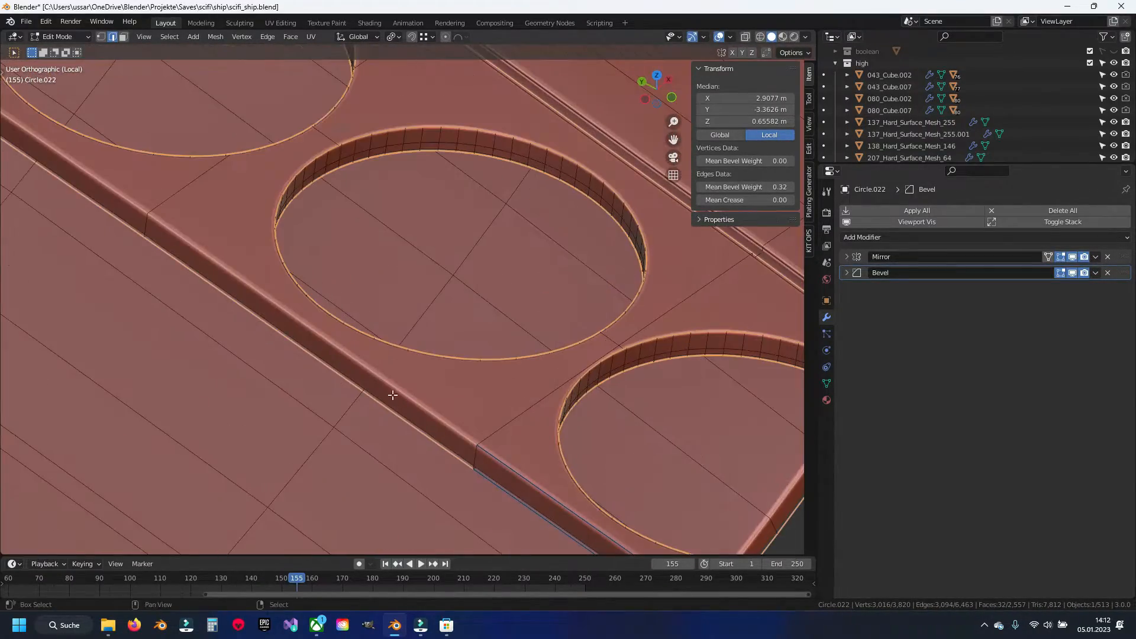
{"action": "middle_click_drag", "start_coordinate": [378, 403], "coordinate": [399, 348], "text": "shift"}
{"action": "middle_click_drag", "start_coordinate": [211, 220], "coordinate": [404, 339], "text": "shift"}
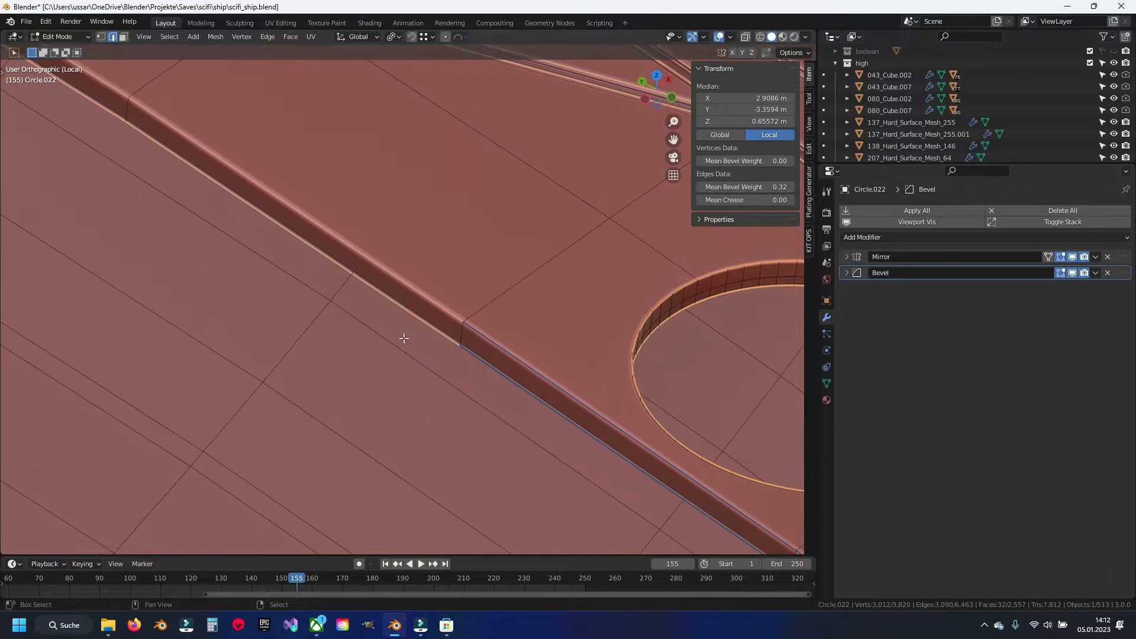
Step: Continue deselecting the outer side's sharp edges from the round holes to the inner corner of the projecting side arm
{"action": "middle_click_drag", "start_coordinate": [62, 145], "coordinate": [417, 375], "text": "shift"}
{"action": "middle_click_drag", "start_coordinate": [430, 288], "coordinate": [432, 357]}
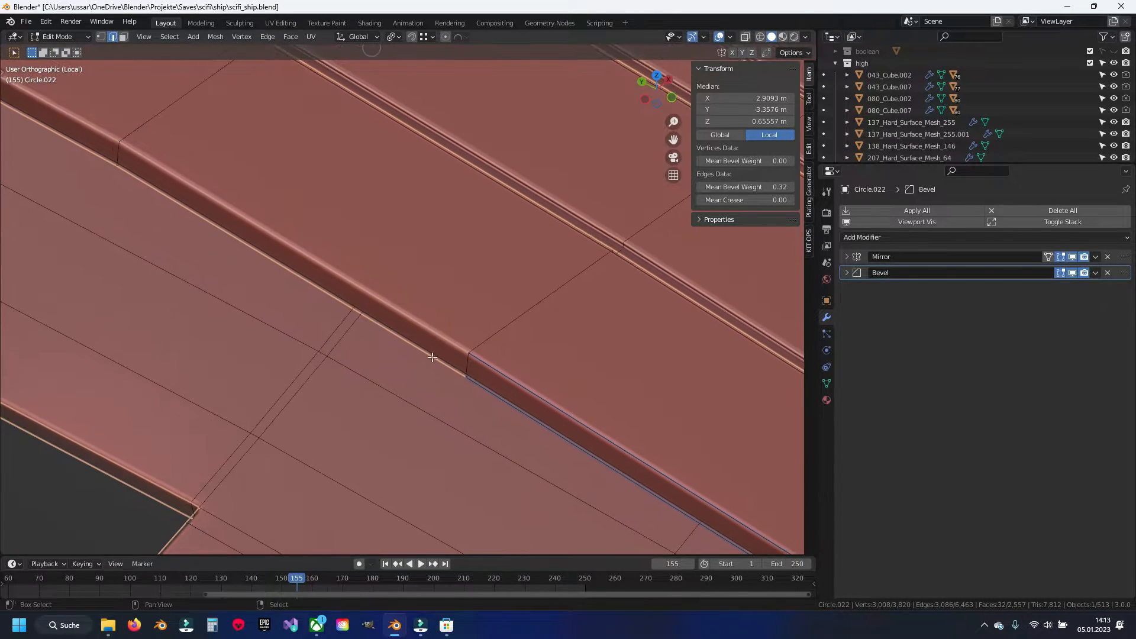
{"action": "middle_click_drag", "start_coordinate": [54, 117], "coordinate": [408, 325], "text": "shift"}
{"action": "right_click", "coordinate": [402, 329], "text": "shift"}
{"action": "right_click", "coordinate": [353, 280], "text": "shift"}
{"action": "middle_click_drag", "start_coordinate": [89, 180], "coordinate": [475, 319], "text": "shift"}
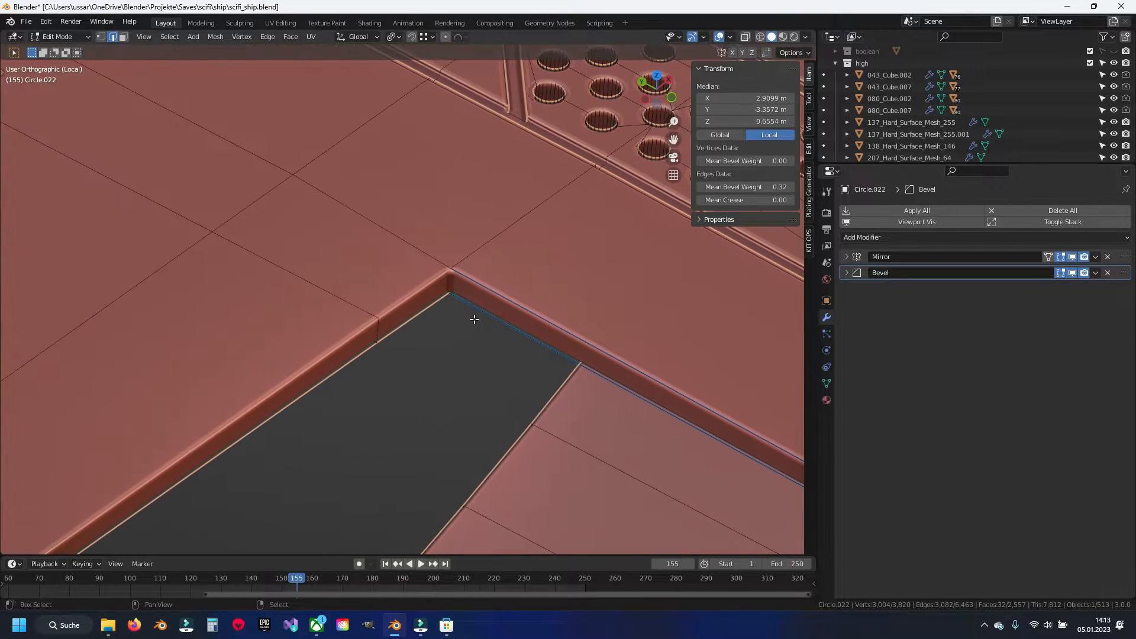
Step: Deselect the sharp edges along the side arm's inner side and end, including the short vertical corner edge
{"action": "right_click", "coordinate": [302, 358], "text": "shift"}
{"action": "right_click", "coordinate": [300, 402], "text": "shift"}
{"action": "scroll", "coordinate": [291, 413], "scroll_direction": "down", "scroll_amount": 3}
{"action": "middle_click_drag", "start_coordinate": [251, 425], "coordinate": [447, 312], "text": "shift"}
{"action": "scroll", "coordinate": [447, 312], "scroll_direction": "up", "scroll_amount": 3}
{"action": "right_click", "coordinate": [310, 327], "text": "alt+shift"}
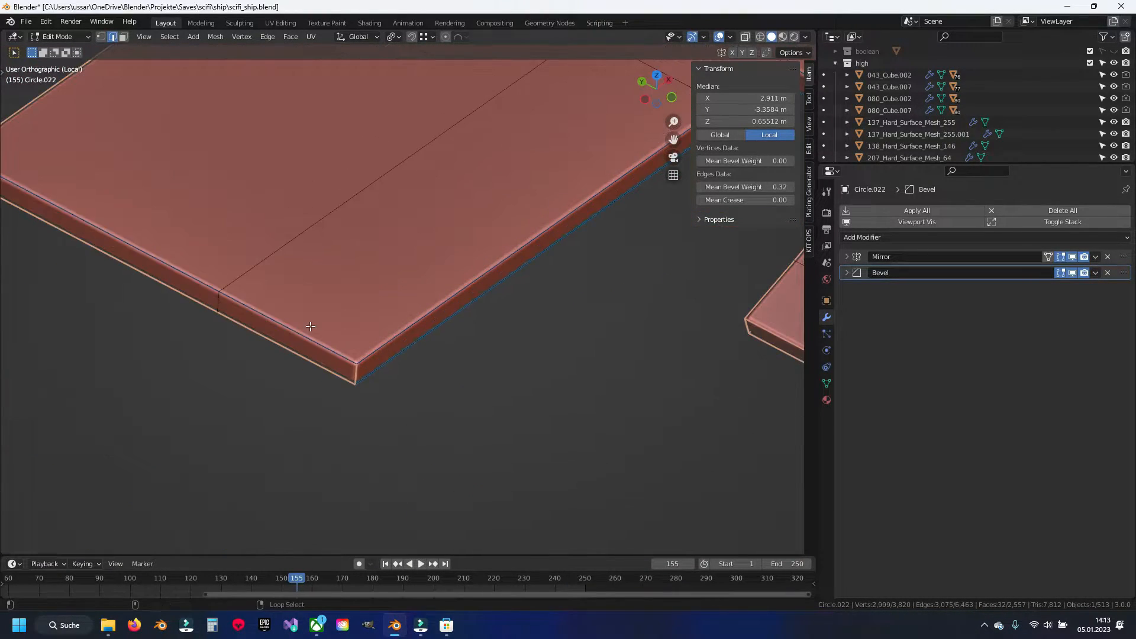
{"action": "right_click", "coordinate": [354, 372], "text": "shift"}
{"action": "middle_click_drag", "start_coordinate": [204, 261], "coordinate": [500, 332], "text": "shift"}
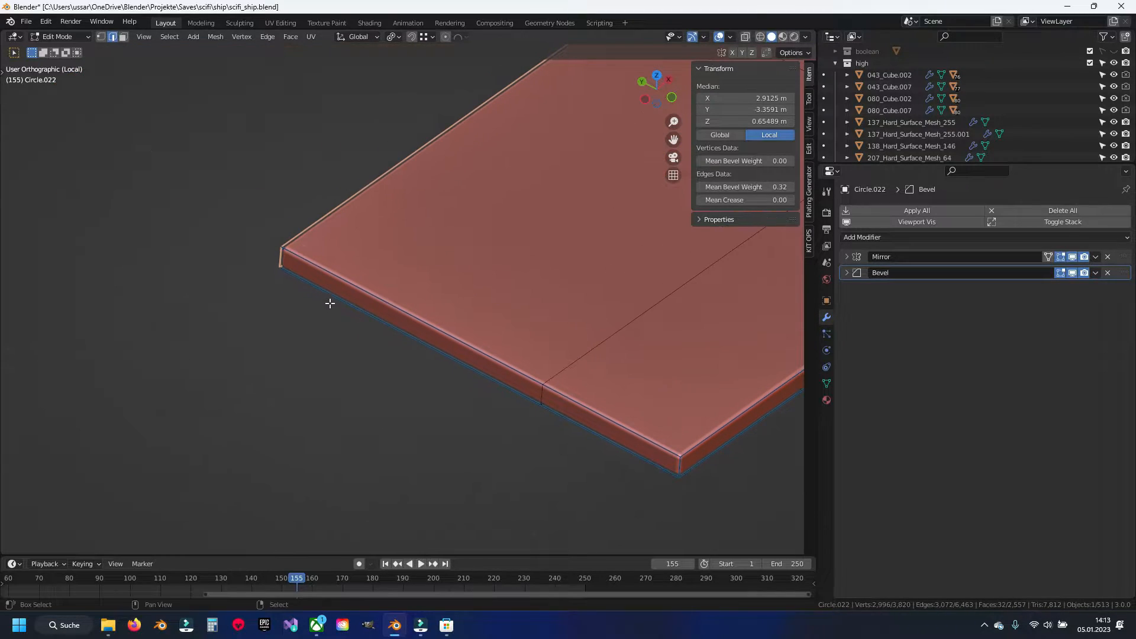
Step: Deselect the sharp edges at the side arm's far corner and along its opposite long side
{"action": "scroll", "coordinate": [280, 260], "scroll_direction": "down", "scroll_amount": 5}
{"action": "middle_click_drag", "start_coordinate": [280, 259], "coordinate": [532, 198]}
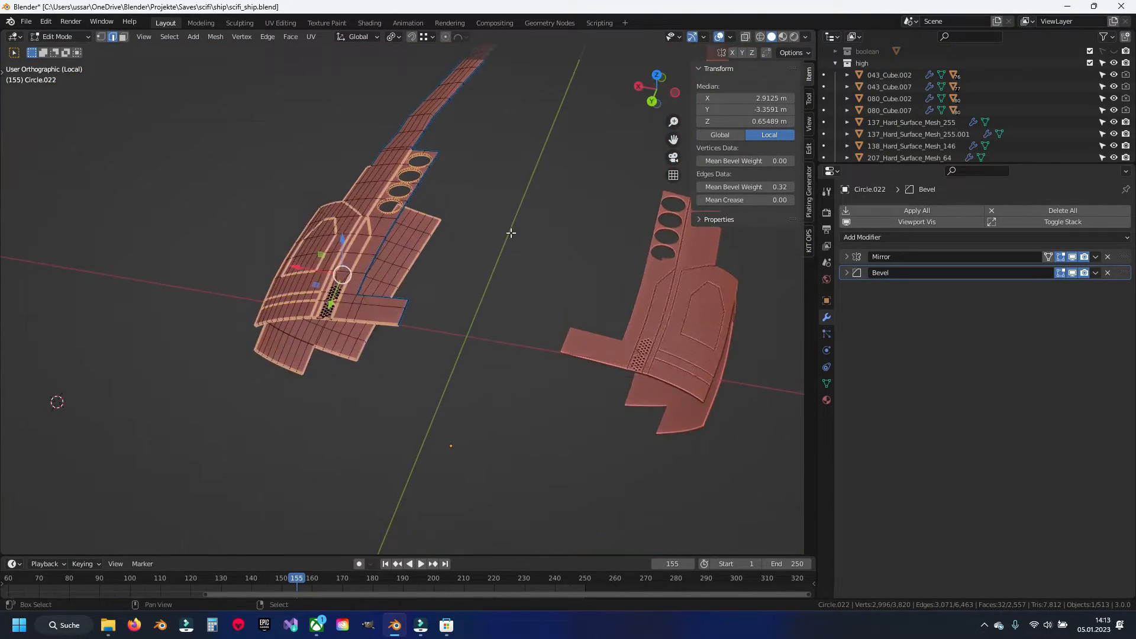
{"action": "scroll", "coordinate": [294, 372], "scroll_direction": "up", "scroll_amount": 5}
{"action": "middle_click_drag", "start_coordinate": [294, 371], "coordinate": [548, 253], "text": "shift"}
{"action": "right_click", "coordinate": [567, 296], "text": "alt+shift"}
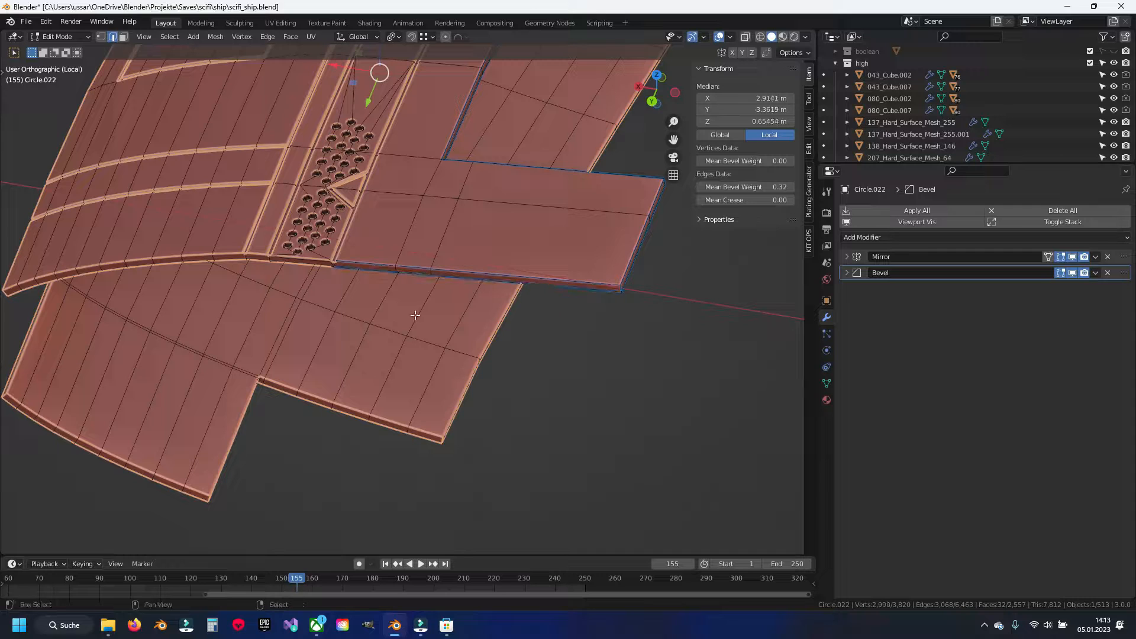
{"action": "middle_click_drag", "start_coordinate": [316, 272], "coordinate": [415, 296], "text": "shift"}
Step: Deselect the short rear border edges below the perforated strip and between the neighbouring grooves
{"action": "scroll", "coordinate": [415, 296], "scroll_direction": "up", "scroll_amount": 7}
{"action": "middle_click_drag", "start_coordinate": [383, 252], "coordinate": [408, 323], "text": "shift"}
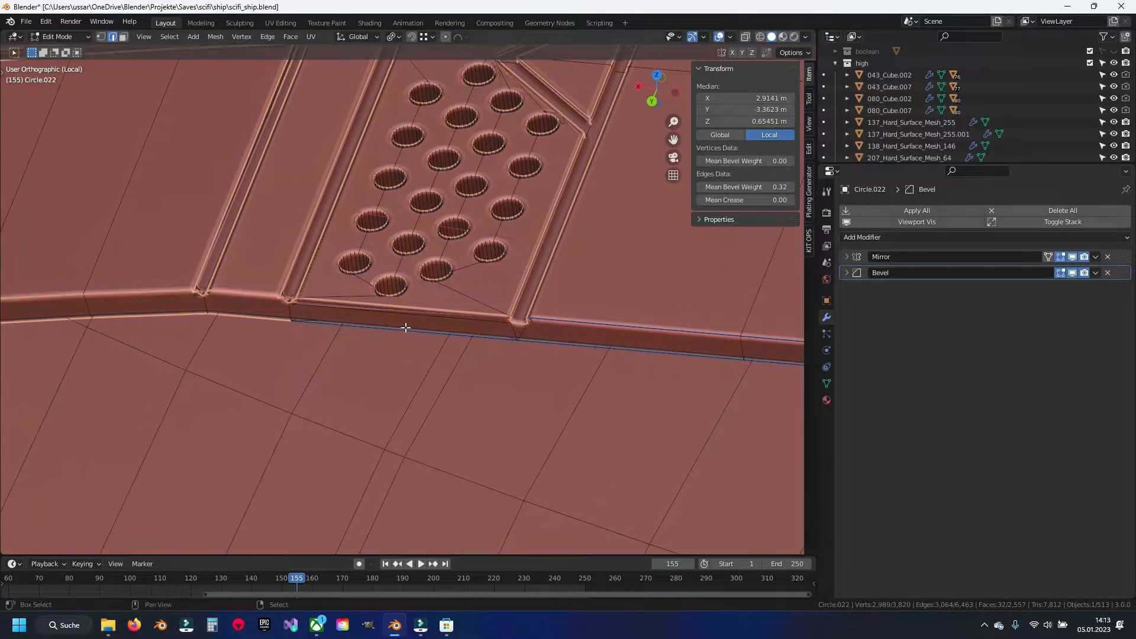
{"action": "scroll", "coordinate": [408, 323], "scroll_direction": "up", "scroll_amount": 6}
{"action": "right_click", "coordinate": [517, 325], "text": "shift"}
{"action": "scroll", "coordinate": [517, 326], "scroll_direction": "down", "scroll_amount": 2}
{"action": "middle_click_drag", "start_coordinate": [306, 308], "coordinate": [625, 306], "text": "shift"}
{"action": "right_click", "coordinate": [412, 311], "text": "shift"}
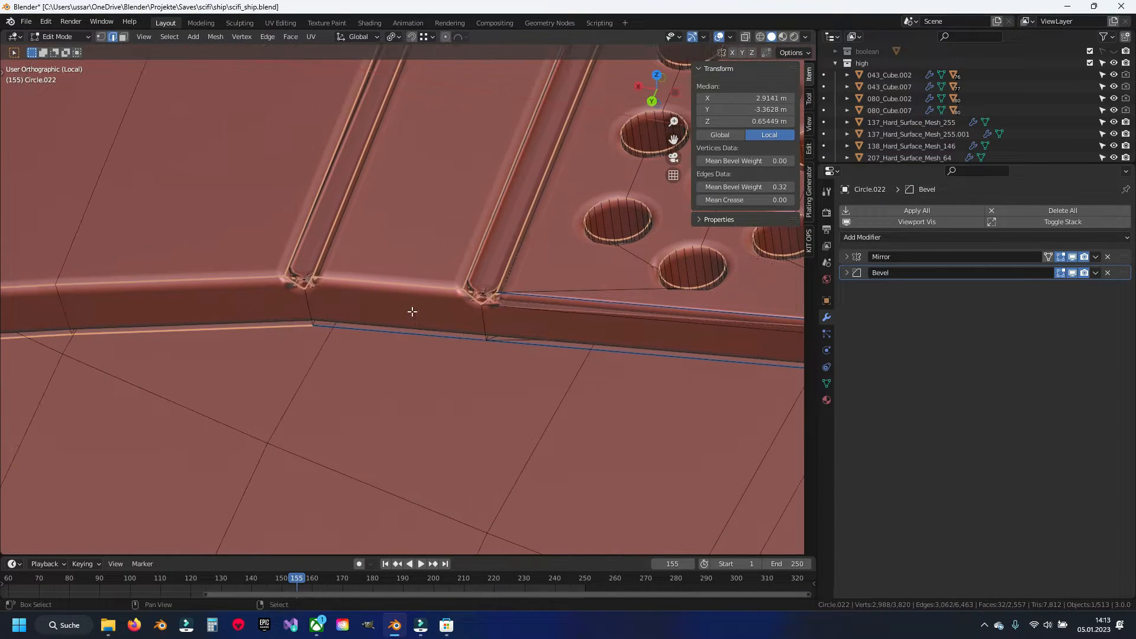
Step: Deselect the upper and lower sharp edge loops along the hull's curved rear border
{"action": "scroll", "coordinate": [224, 281], "scroll_direction": "down", "scroll_amount": 4}
{"action": "middle_click_drag", "start_coordinate": [142, 320], "coordinate": [457, 310], "text": "shift"}
{"action": "right_click", "coordinate": [385, 313], "text": "alt+shift"}
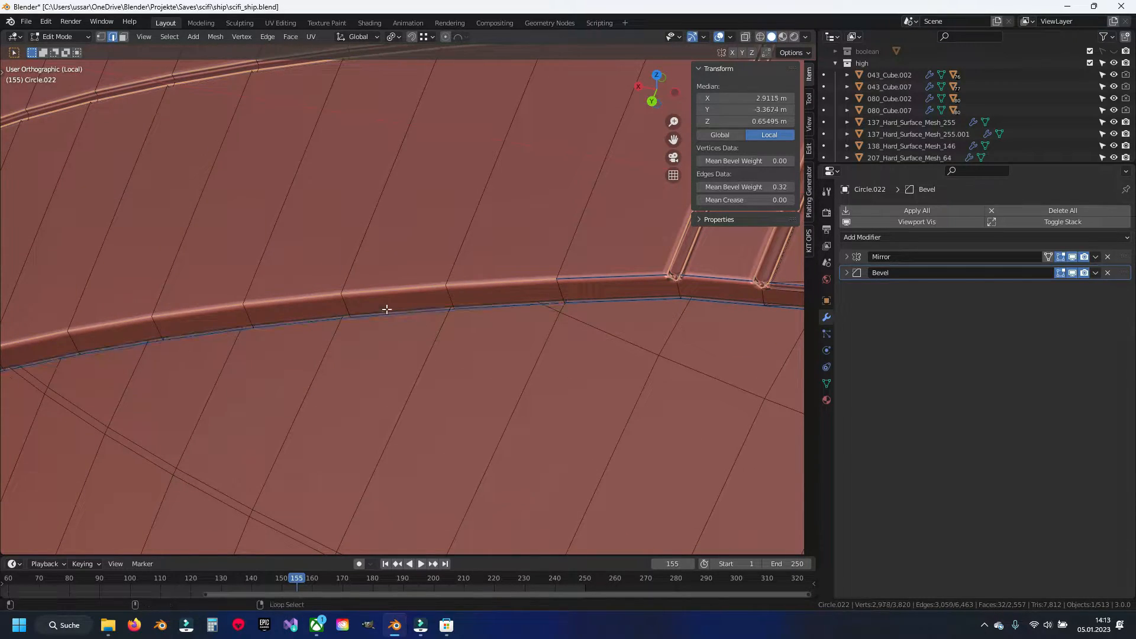
{"action": "right_click", "coordinate": [387, 299], "text": "alt+shift"}
Step: Deselect the sharp edges around the hull's rear corner and at the start of its long side border
{"action": "scroll", "coordinate": [386, 300], "scroll_direction": "down", "scroll_amount": 8}
{"action": "middle_click_drag", "start_coordinate": [348, 345], "coordinate": [444, 384]}
{"action": "middle_click_drag", "start_coordinate": [304, 411], "coordinate": [342, 324]}
{"action": "middle_click_drag", "start_coordinate": [299, 378], "coordinate": [425, 301], "text": "shift"}
{"action": "scroll", "coordinate": [421, 299], "scroll_direction": "up", "scroll_amount": 7}
{"action": "right_click", "coordinate": [475, 206], "text": "alt+shift"}
{"action": "right_click", "coordinate": [471, 219], "text": "alt+shift"}
{"action": "right_click", "coordinate": [454, 216], "text": "alt+shift"}
{"action": "middle_click_drag", "start_coordinate": [189, 211], "coordinate": [541, 346], "text": "shift"}
{"action": "scroll", "coordinate": [442, 348], "scroll_direction": "up", "scroll_amount": 3}
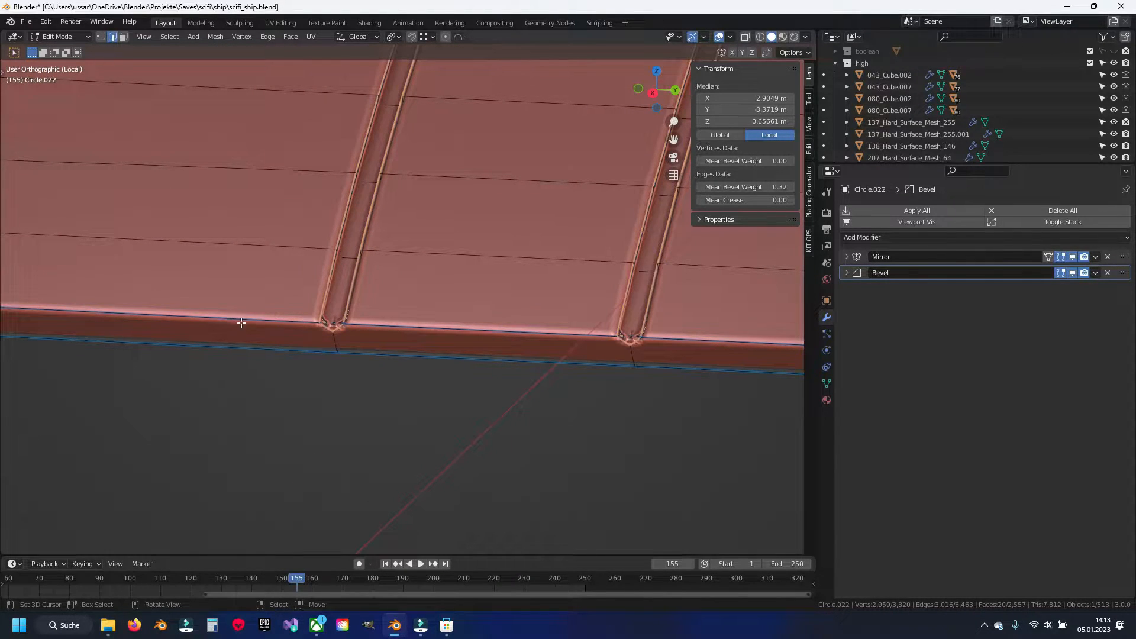
Step: Deselect the sharp edge loops along the hull's long side border above the opening, up to the round-recess panel
{"action": "scroll", "coordinate": [254, 327], "scroll_direction": "up", "scroll_amount": 7}
{"action": "scroll", "coordinate": [257, 327], "scroll_direction": "down", "scroll_amount": 1}
{"action": "scroll", "coordinate": [261, 327], "scroll_direction": "down", "scroll_amount": 11}
{"action": "middle_click_drag", "start_coordinate": [290, 326], "coordinate": [647, 316], "text": "shift"}
{"action": "middle_click_drag", "start_coordinate": [146, 294], "coordinate": [799, 315], "text": "shift"}
{"action": "scroll", "coordinate": [438, 340], "scroll_direction": "up", "scroll_amount": 2}
{"action": "right_click", "coordinate": [463, 349], "text": "alt+shift"}
{"action": "right_click", "coordinate": [484, 345], "text": "alt+shift"}
{"action": "scroll", "coordinate": [499, 352], "scroll_direction": "down", "scroll_amount": 8}
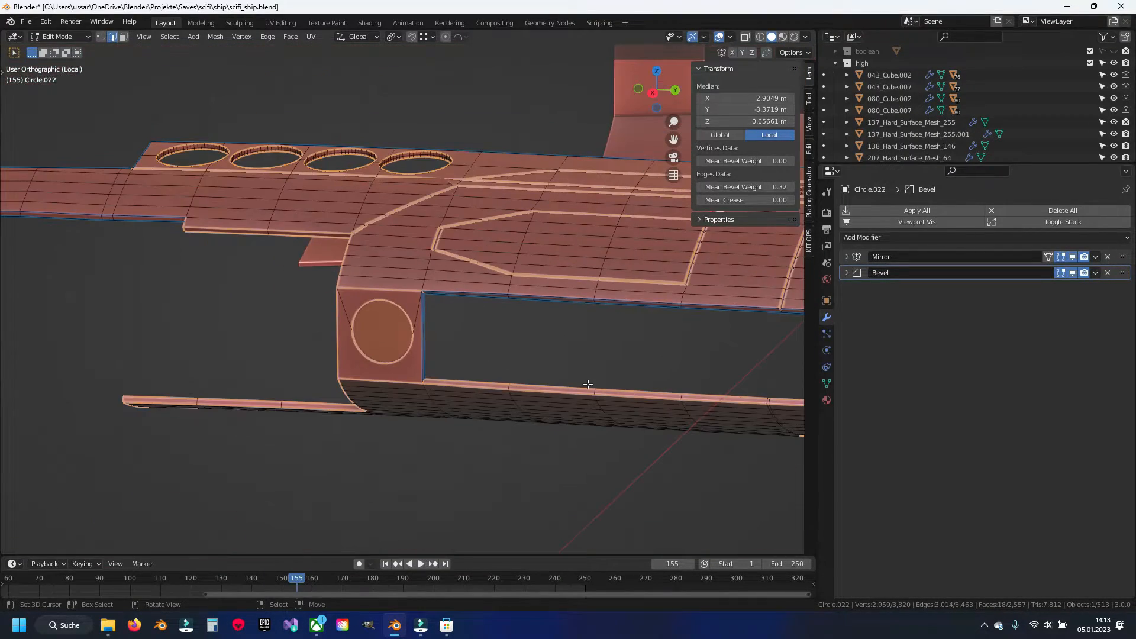
Step: Deselect the sharp edge loops around the opening beside the round-recess panel and along the lower hull plate
{"action": "middle_click_drag", "start_coordinate": [588, 384], "coordinate": [542, 401]}
{"action": "middle_click_drag", "start_coordinate": [541, 401], "coordinate": [462, 311], "text": "shift"}
{"action": "scroll", "coordinate": [472, 304], "scroll_direction": "up", "scroll_amount": 8}
{"action": "middle_click_drag", "start_coordinate": [474, 100], "coordinate": [437, 415], "text": "shift"}
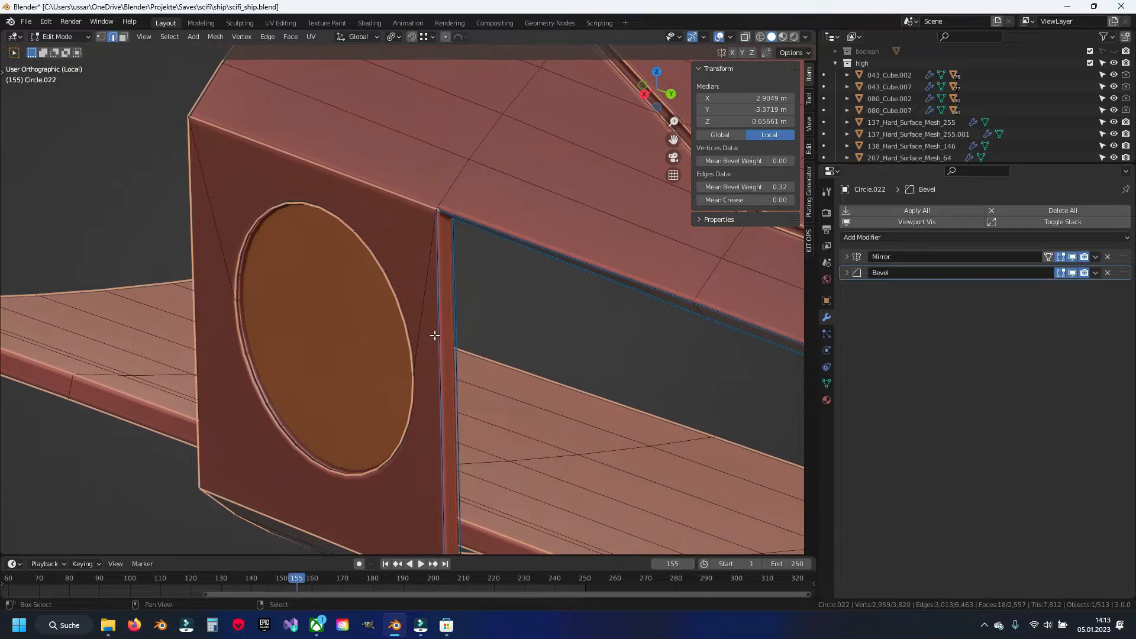
{"action": "middle_click_drag", "start_coordinate": [452, 259], "coordinate": [395, 385], "text": "shift"}
{"action": "right_click", "coordinate": [400, 358], "text": "alt+shift"}
{"action": "right_click", "coordinate": [412, 339], "text": "alt+shift"}
Step: Deselect the sharp edge loops on the curved end of the lower hull plate and its corner edge
{"action": "scroll", "coordinate": [520, 379], "scroll_direction": "down", "scroll_amount": 7}
{"action": "middle_click_drag", "start_coordinate": [707, 409], "coordinate": [365, 298], "text": "shift"}
{"action": "scroll", "coordinate": [355, 290], "scroll_direction": "up", "scroll_amount": 7}
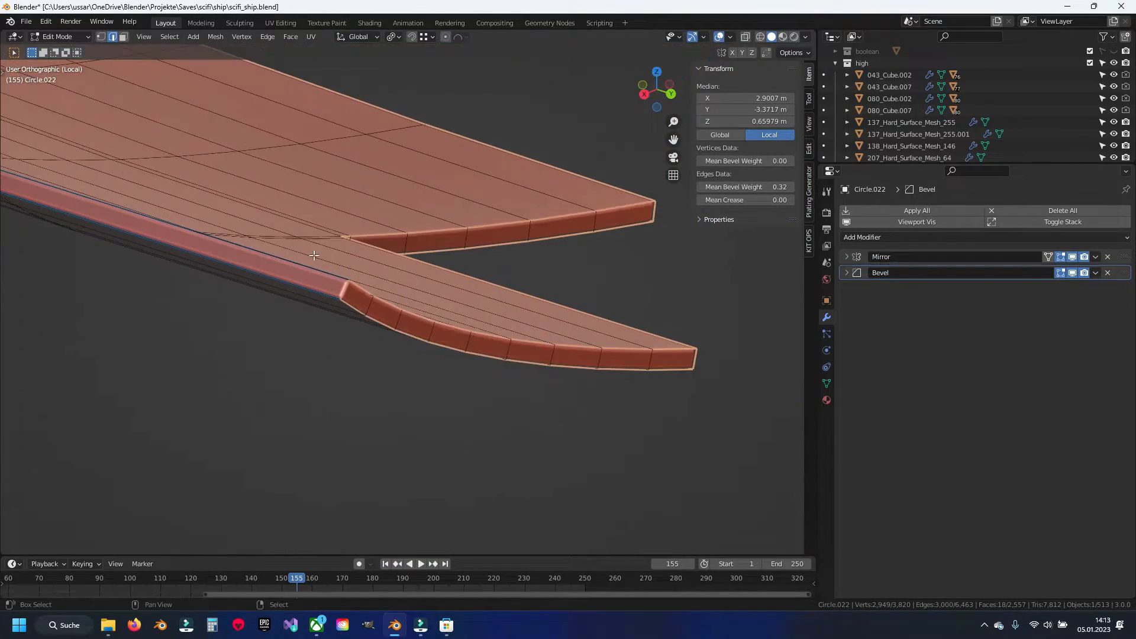
{"action": "scroll", "coordinate": [312, 253], "scroll_direction": "up", "scroll_amount": 2}
{"action": "right_click", "coordinate": [365, 309], "text": "alt+shift"}
{"action": "right_click", "coordinate": [355, 333], "text": "alt+shift"}
{"action": "right_click", "coordinate": [292, 281], "text": "shift"}
{"action": "scroll", "coordinate": [379, 299], "scroll_direction": "down", "scroll_amount": 9}
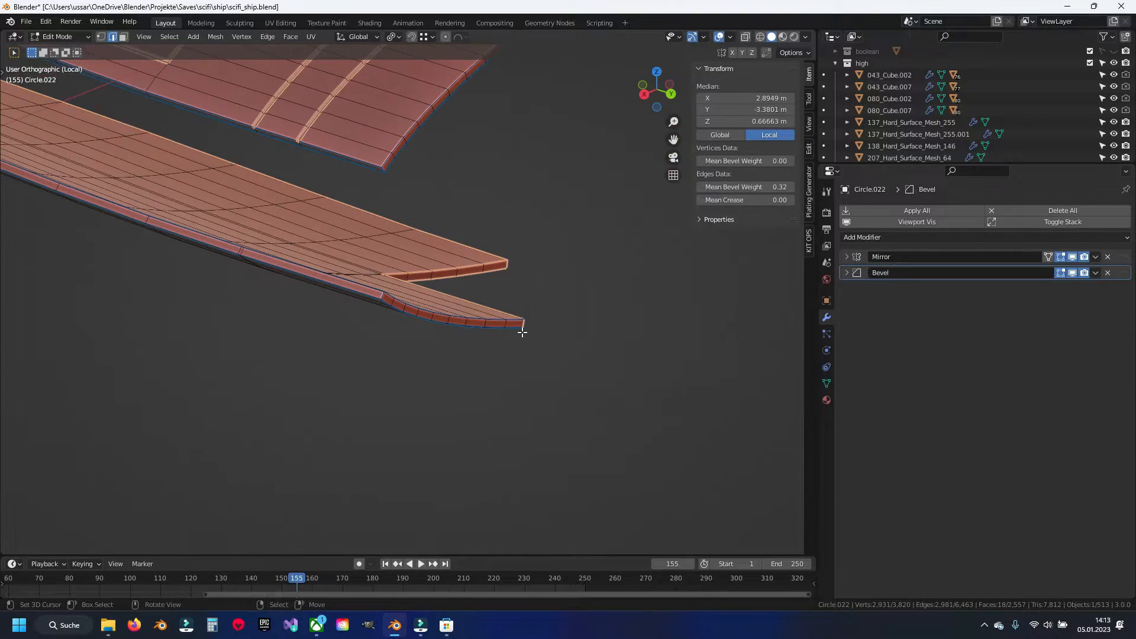
Step: Deselect the sharp edge loops along the stepped rear section of the lower hull plate, beyond its curved end
{"action": "middle_click_drag", "start_coordinate": [523, 327], "coordinate": [355, 312]}
{"action": "scroll", "coordinate": [328, 308], "scroll_direction": "up", "scroll_amount": 5}
{"action": "scroll", "coordinate": [266, 311], "scroll_direction": "up", "scroll_amount": 2}
{"action": "middle_click_drag", "start_coordinate": [122, 339], "coordinate": [284, 294], "text": "shift"}
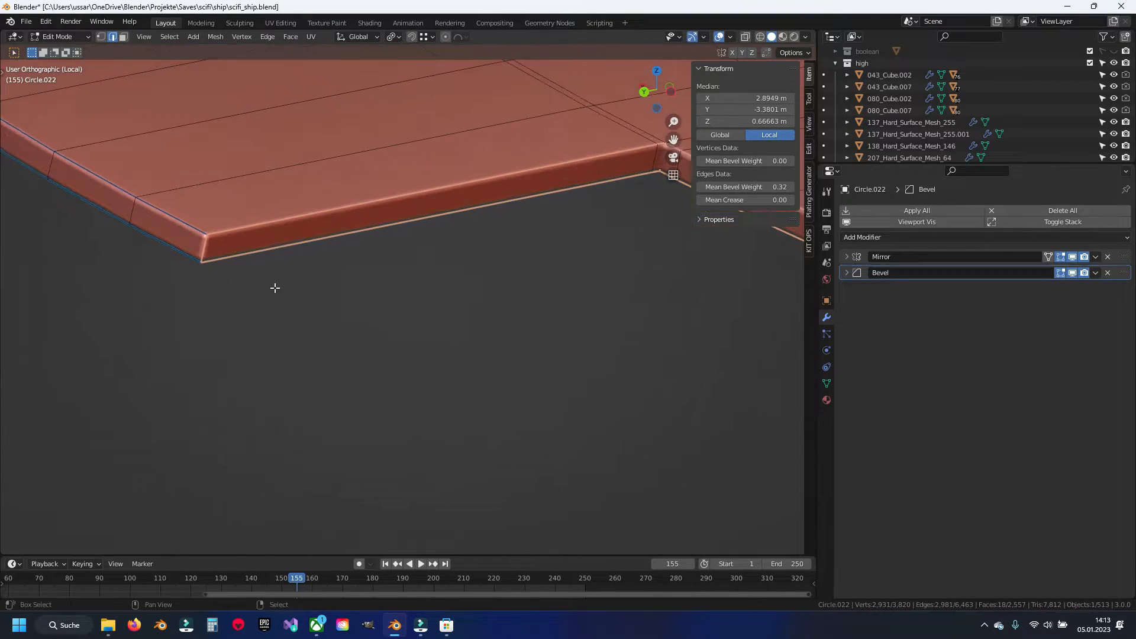
{"action": "right_click", "coordinate": [237, 245], "text": "alt+shift"}
{"action": "right_click", "coordinate": [237, 231], "text": "alt+shift"}
{"action": "middle_click_drag", "start_coordinate": [484, 281], "coordinate": [180, 358], "text": "shift"}
{"action": "right_click", "coordinate": [393, 273], "text": "alt+shift"}
{"action": "right_click", "coordinate": [418, 249], "text": "alt+shift"}
{"action": "middle_click_drag", "start_coordinate": [398, 255], "coordinate": [431, 335], "text": "shift"}
Step: Deselect the next sharp edge loops along the lower hull plate's outer border
{"action": "scroll", "coordinate": [427, 335], "scroll_direction": "up", "scroll_amount": 4}
{"action": "scroll", "coordinate": [371, 311], "scroll_direction": "down", "scroll_amount": 7}
{"action": "middle_click_drag", "start_coordinate": [558, 392], "coordinate": [230, 369], "text": "shift"}
{"action": "scroll", "coordinate": [230, 368], "scroll_direction": "up", "scroll_amount": 3}
{"action": "right_click", "coordinate": [450, 430], "text": "alt+shift"}
{"action": "right_click", "coordinate": [452, 459], "text": "alt+shift"}
{"action": "right_click", "coordinate": [346, 465], "text": "alt+shift"}
Step: Deselect the sharp edge loops along the angled border near the lower hull plate's tip
{"action": "scroll", "coordinate": [477, 423], "scroll_direction": "down", "scroll_amount": 7}
{"action": "middle_click_drag", "start_coordinate": [636, 370], "coordinate": [502, 346]}
{"action": "middle_click_drag", "start_coordinate": [503, 346], "coordinate": [212, 325], "text": "shift"}
{"action": "scroll", "coordinate": [404, 398], "scroll_direction": "up", "scroll_amount": 7}
{"action": "right_click", "coordinate": [405, 398], "text": "alt+shift"}
{"action": "right_click", "coordinate": [355, 417], "text": "alt+shift"}
{"action": "scroll", "coordinate": [396, 386], "scroll_direction": "down", "scroll_amount": 3}
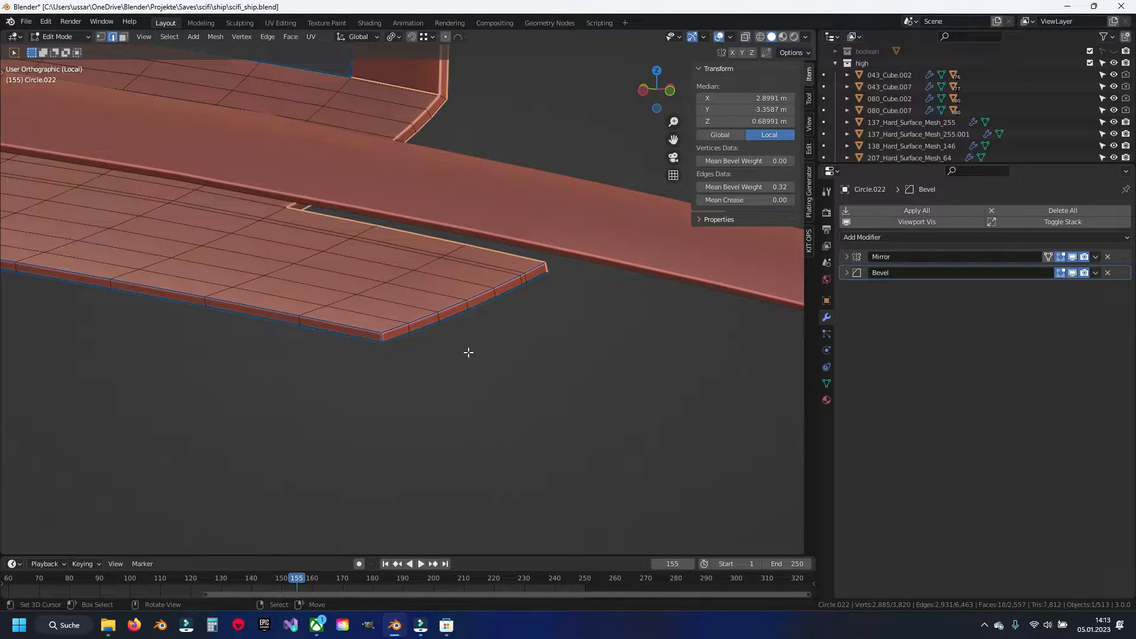
Step: Deselect the sharp edge loops along the straight border on the far side of the lower plate's tip
{"action": "middle_click_drag", "start_coordinate": [494, 248], "coordinate": [332, 349]}
{"action": "right_click", "coordinate": [434, 307], "text": "alt+shift"}
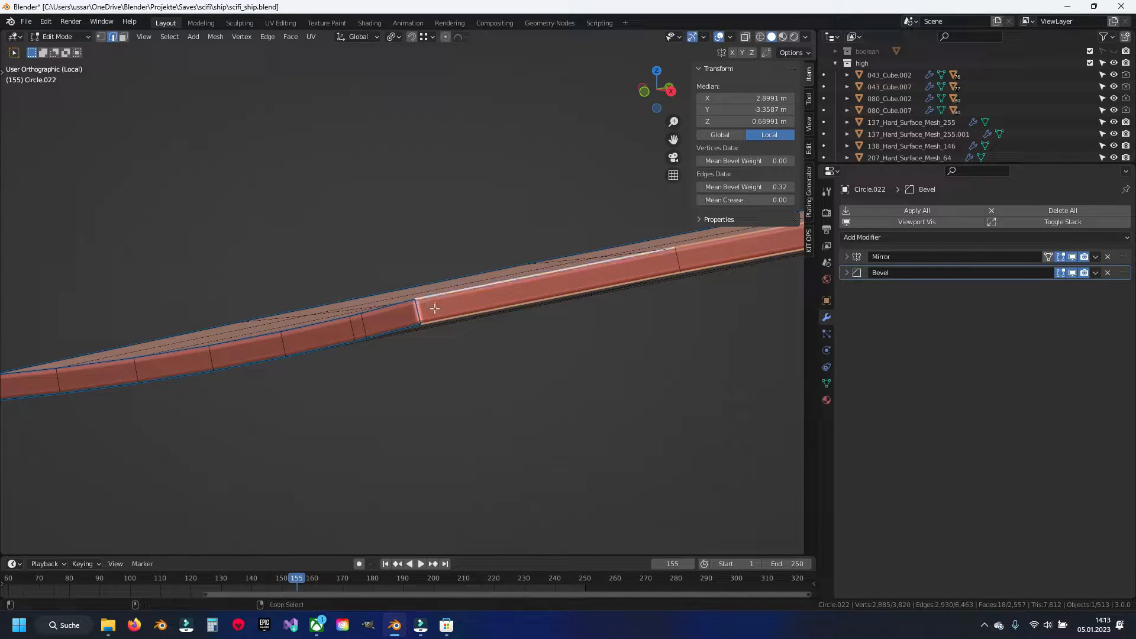
{"action": "right_click", "coordinate": [464, 316], "text": "alt+shift"}
{"action": "scroll", "coordinate": [472, 317], "scroll_direction": "down", "scroll_amount": 7}
{"action": "middle_click_drag", "start_coordinate": [472, 317], "coordinate": [517, 305]}
Step: Deselect the sharp edges along the lower plate's curved border leading up to the round-recess panel
{"action": "middle_click_drag", "start_coordinate": [618, 241], "coordinate": [372, 360], "text": "shift"}
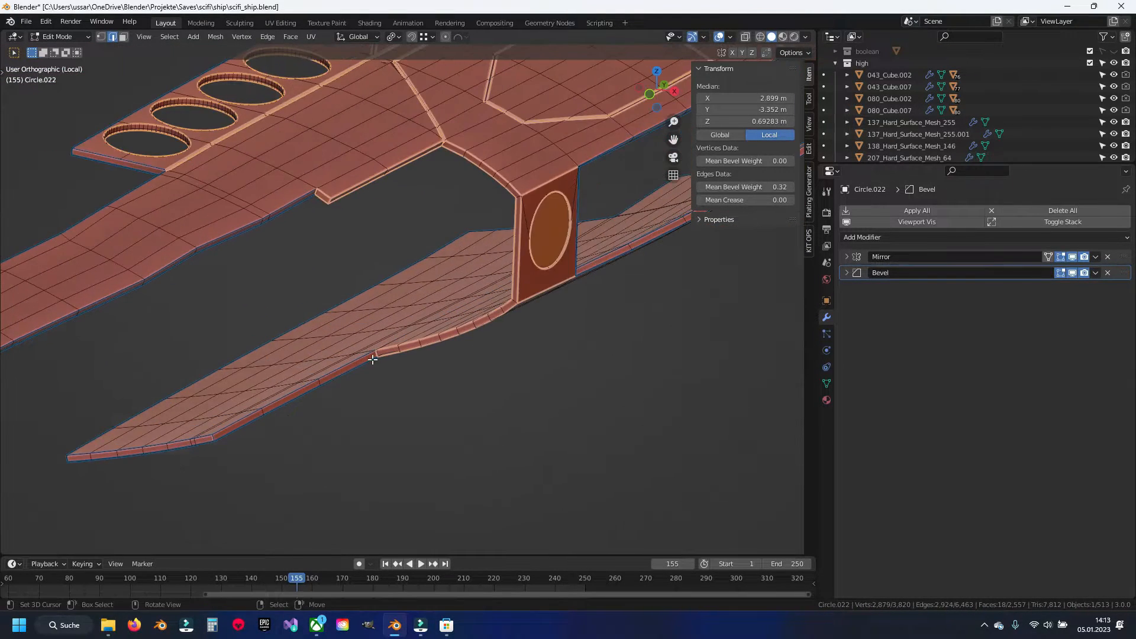
{"action": "scroll", "coordinate": [379, 379], "scroll_direction": "up", "scroll_amount": 8}
{"action": "right_click", "coordinate": [307, 518], "text": "alt+shift"}
{"action": "scroll", "coordinate": [319, 520], "scroll_direction": "down", "scroll_amount": 5}
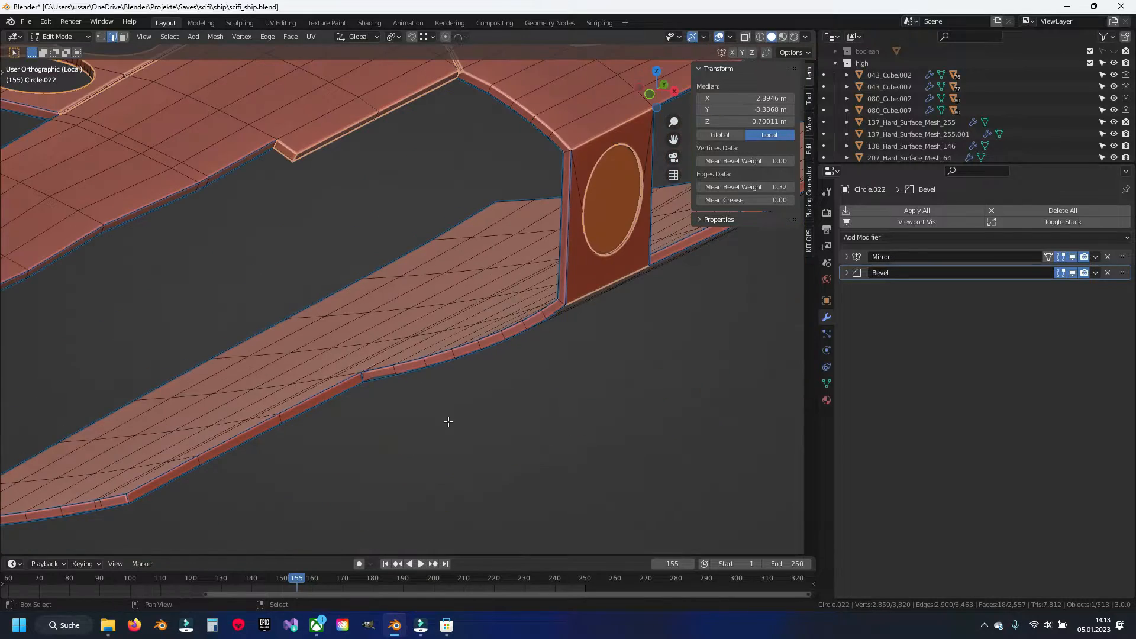
{"action": "middle_click_drag", "start_coordinate": [446, 421], "coordinate": [358, 397], "text": "shift"}
{"action": "scroll", "coordinate": [351, 270], "scroll_direction": "down", "scroll_amount": 4}
{"action": "middle_click_drag", "start_coordinate": [418, 325], "coordinate": [393, 296]}
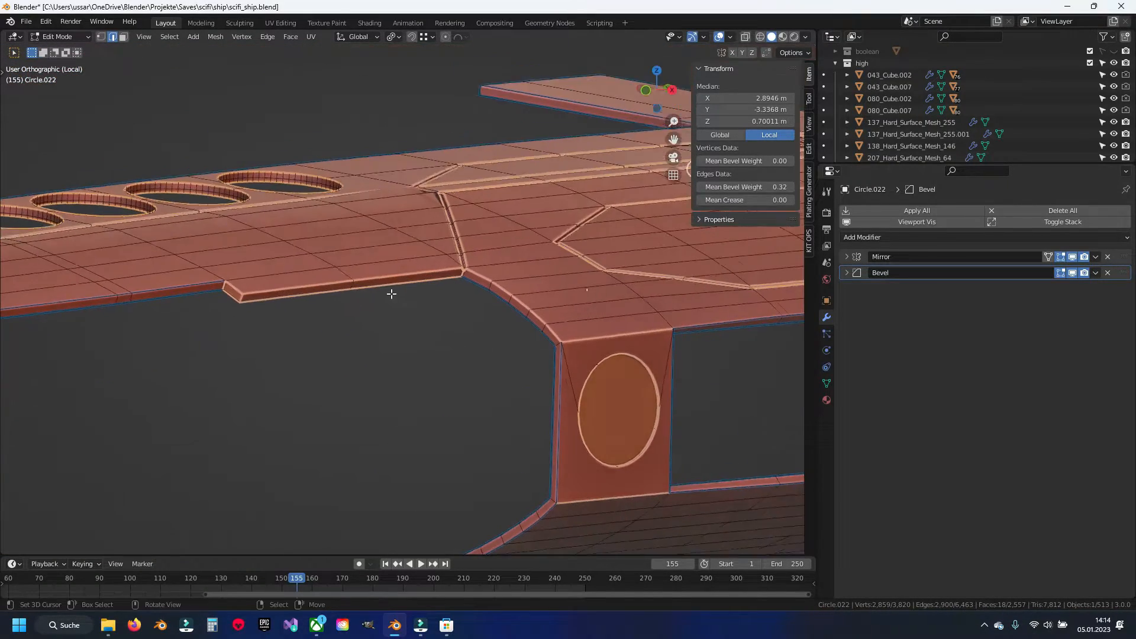
Step: Deselect the sharp edges along the stepped side border of the upper hull, including its end edges
{"action": "scroll", "coordinate": [393, 296], "scroll_direction": "up", "scroll_amount": 8}
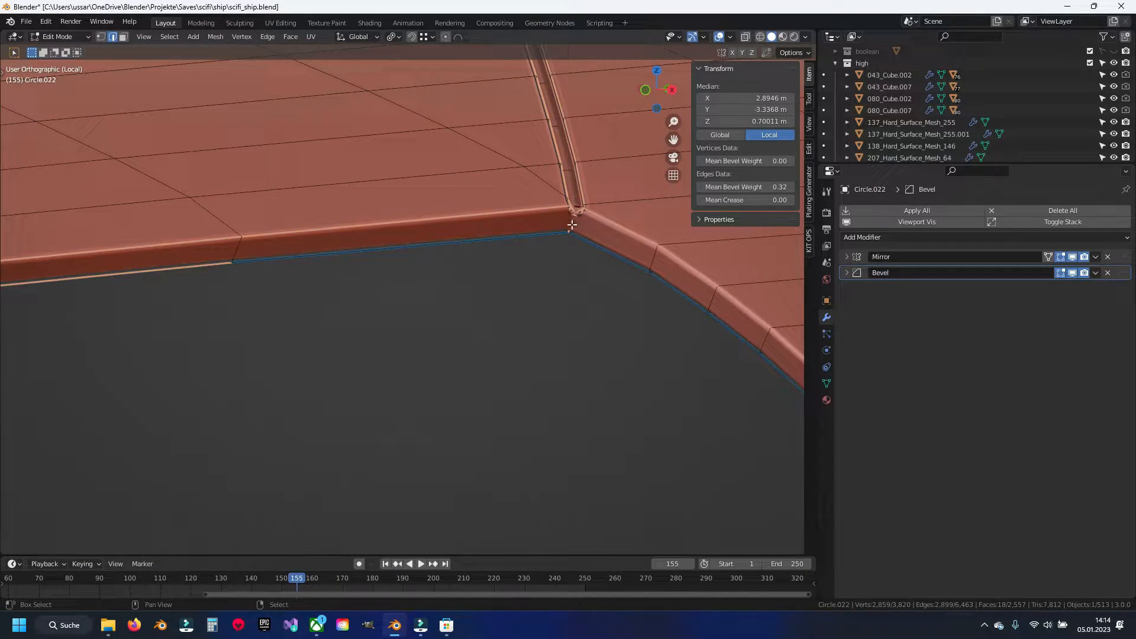
{"action": "middle_click_drag", "start_coordinate": [270, 307], "coordinate": [584, 302], "text": "shift"}
{"action": "right_click", "coordinate": [409, 267], "text": "shift"}
{"action": "right_click", "coordinate": [194, 248], "text": "shift"}
{"action": "right_click", "coordinate": [164, 265], "text": "shift"}
{"action": "middle_click_drag", "start_coordinate": [164, 260], "coordinate": [475, 346], "text": "shift"}
{"action": "scroll", "coordinate": [322, 319], "scroll_direction": "down", "scroll_amount": 9}
{"action": "middle_click_drag", "start_coordinate": [662, 390], "coordinate": [463, 356], "text": "shift"}
{"action": "scroll", "coordinate": [416, 330], "scroll_direction": "up", "scroll_amount": 6}
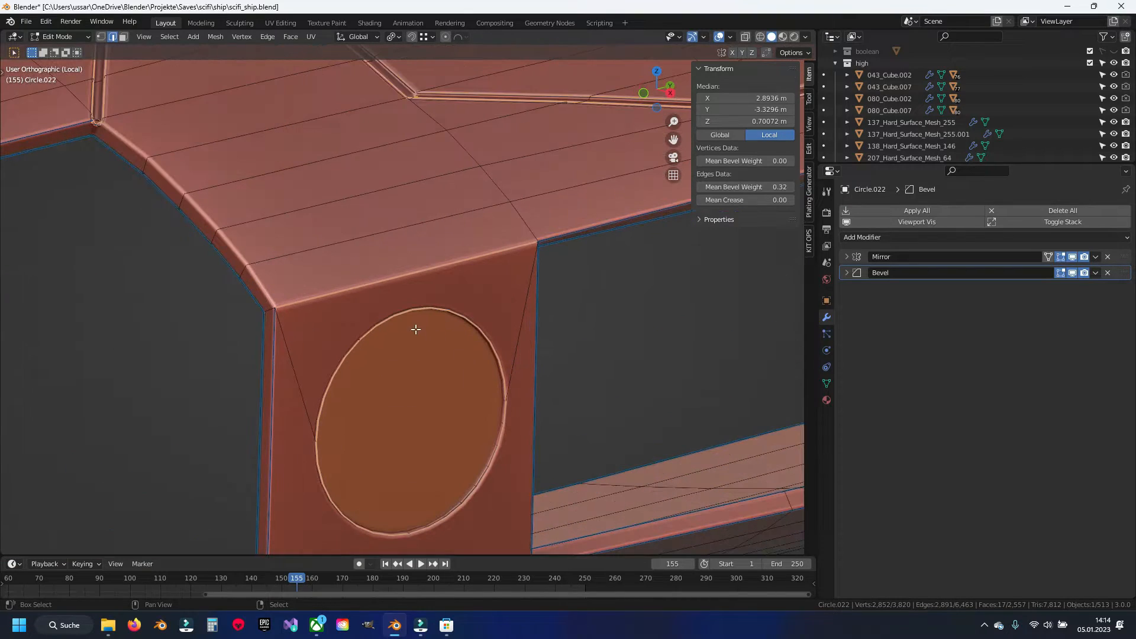
Step: Set the selected edges' mean bevel weight to 0.25 and check the junction of the panel grooves
{"action": "scroll", "coordinate": [423, 278], "scroll_direction": "down", "scroll_amount": 6}
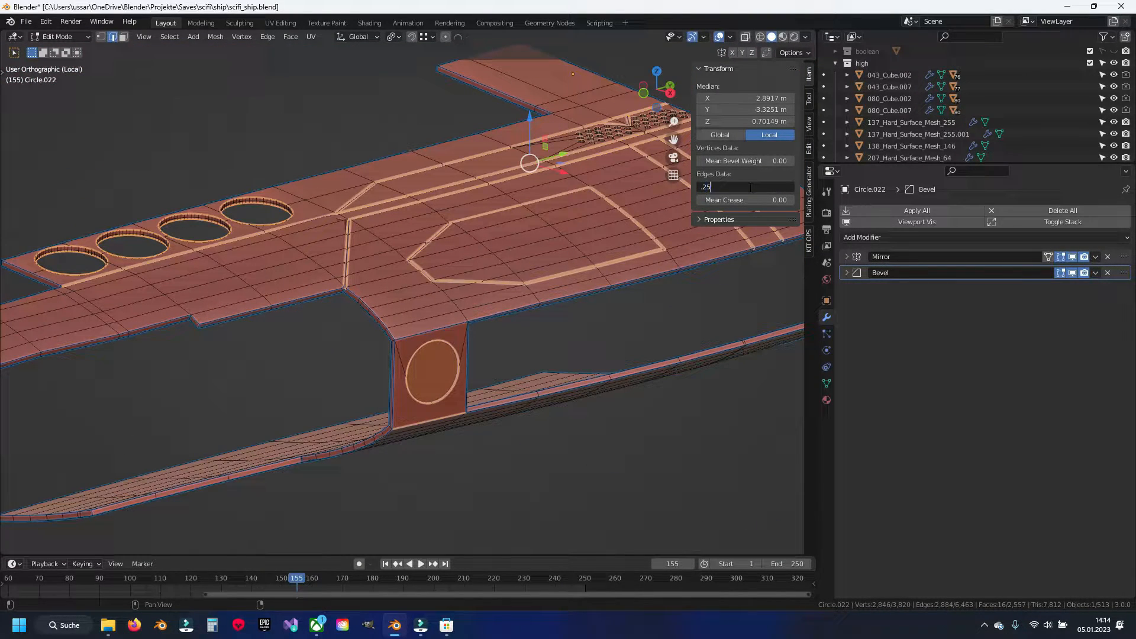
{"action": "key", "text": "Return"}
{"action": "scroll", "coordinate": [272, 195], "scroll_direction": "up", "scroll_amount": 8}
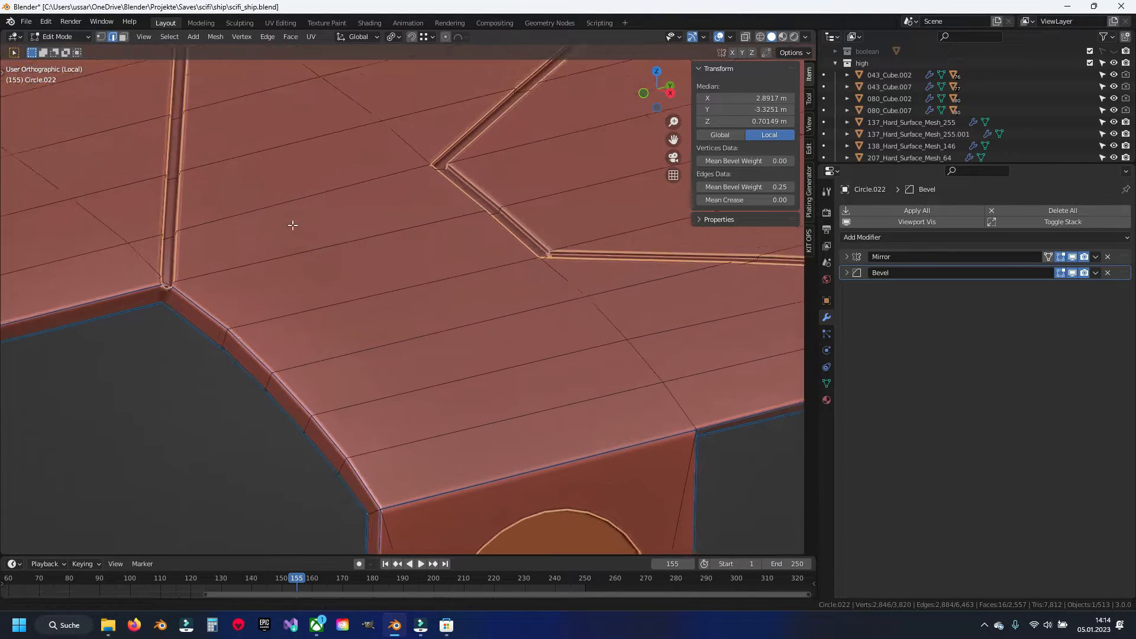
{"action": "scroll", "coordinate": [333, 197], "scroll_direction": "up", "scroll_amount": 3}
{"action": "middle_click_drag", "start_coordinate": [333, 197], "coordinate": [431, 398], "text": "shift"}
{"action": "scroll", "coordinate": [436, 361], "scroll_direction": "up", "scroll_amount": 3}
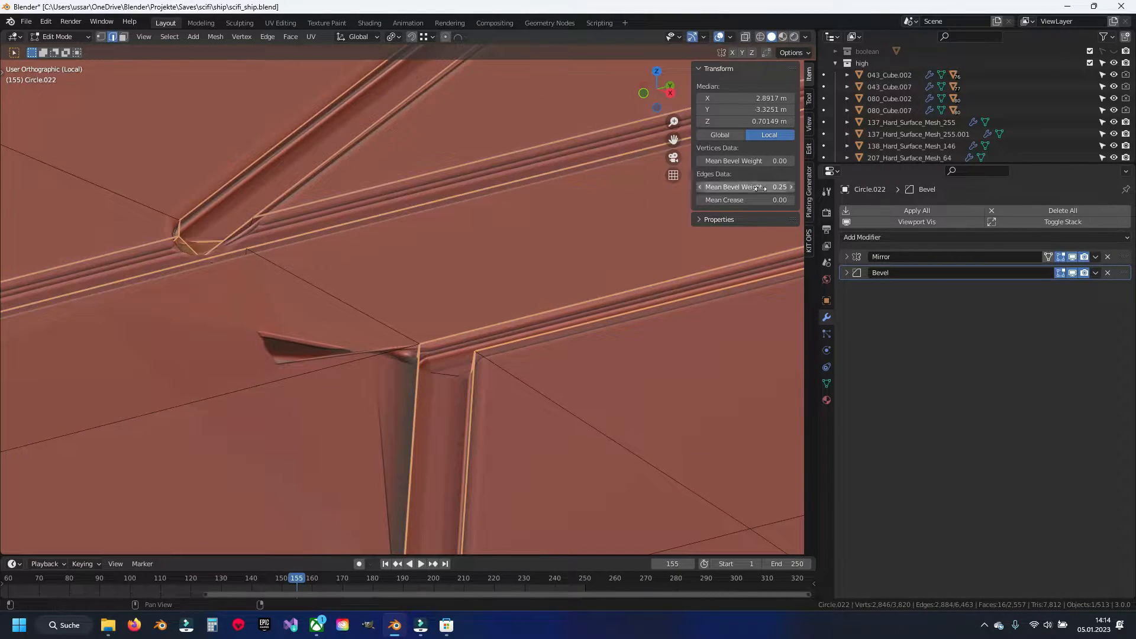
Step: Set the selected edges' mean bevel weight to 0.20 and save the file
{"action": "key", "text": "Return"}
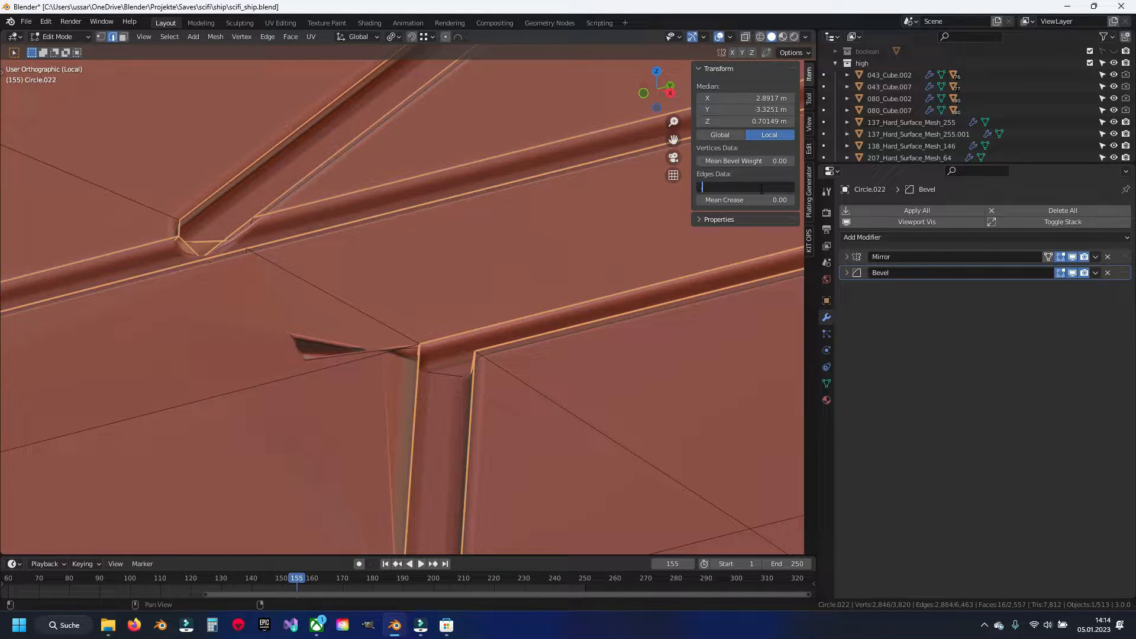
{"action": "key", "text": "Return"}
{"action": "key", "text": "1"}
{"action": "key", "text": "2"}
{"action": "key", "text": "1"}
{"action": "key", "text": "2"}
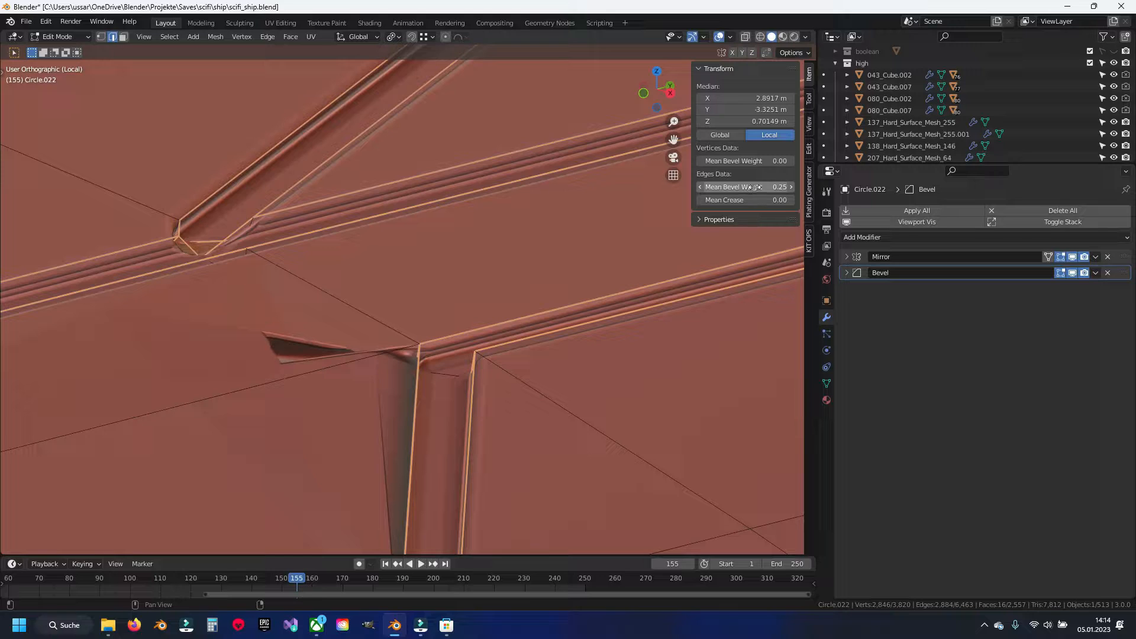
{"action": "key", "text": "Return"}
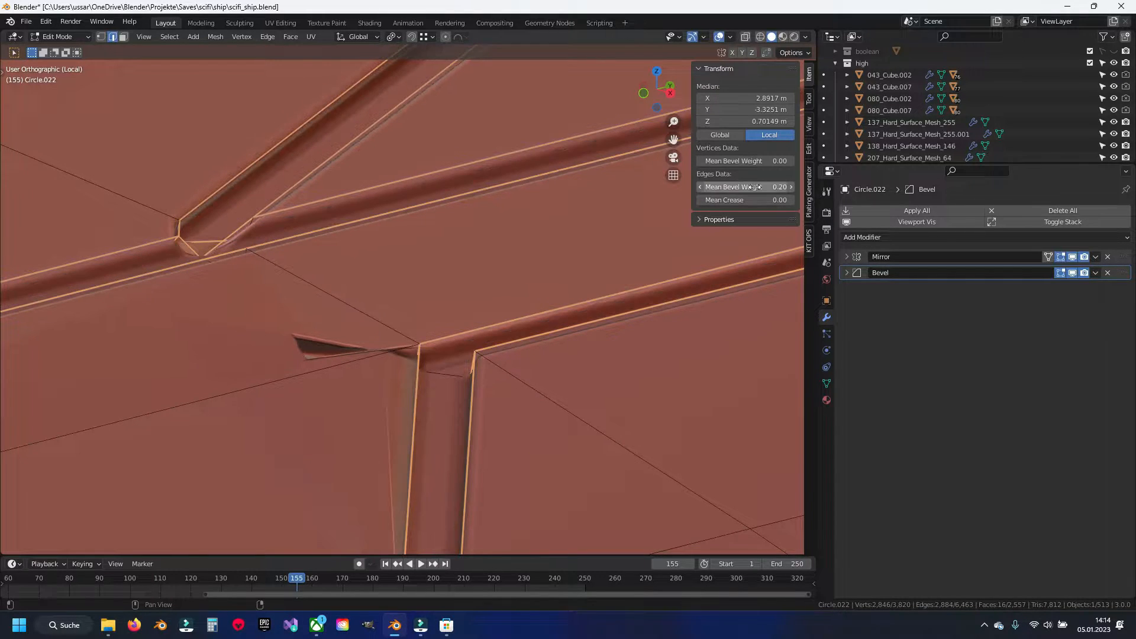
{"action": "key", "text": "1"}
{"action": "key", "text": "ctrl+s"}
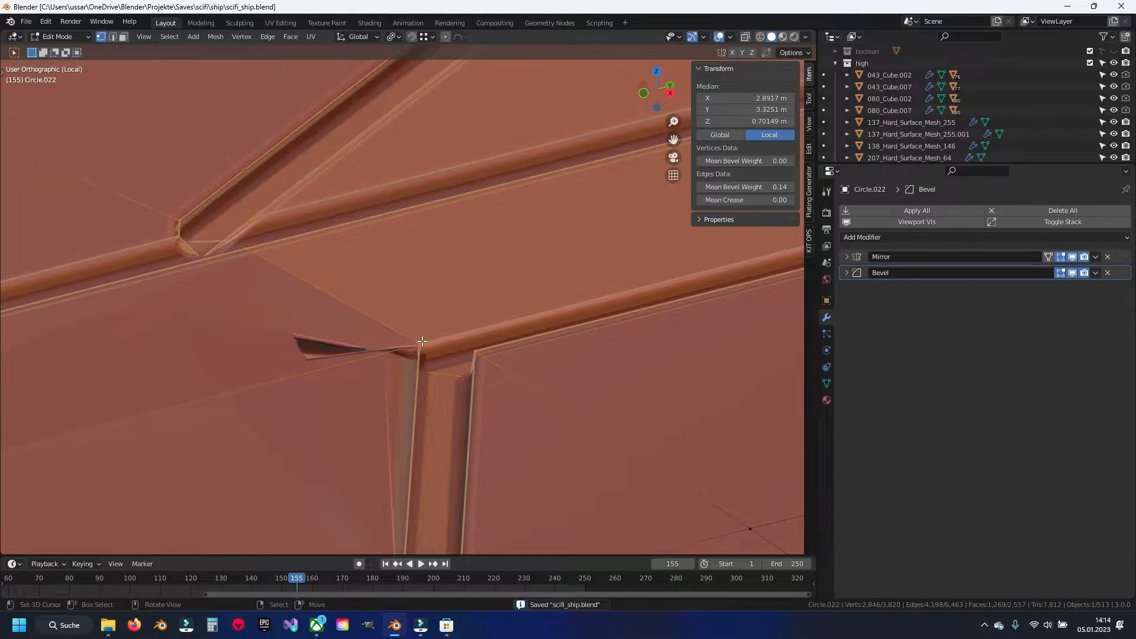
Step: Toggle the Bevel modifier's viewport display, then select and frame the corner vertex where the two grooves meet
{"action": "left_click", "coordinate": [1073, 273]}
{"action": "left_click", "coordinate": [420, 344]}
{"action": "key", "text": "KP_Decimal"}
{"action": "middle_click_drag", "start_coordinate": [443, 311], "coordinate": [331, 331]}
{"action": "scroll", "coordinate": [426, 345], "scroll_direction": "up", "scroll_amount": 6}
{"action": "right_click", "coordinate": [409, 381]}
{"action": "middle_click_drag", "start_coordinate": [411, 379], "coordinate": [434, 404]}
Step: Try moving the corner vertex at the groove junction to check the geometry around the bevel artifact
{"action": "key", "text": "shift+z"}
{"action": "key", "text": "shift+z"}
{"action": "key", "text": "g"}
{"action": "right_click", "coordinate": [428, 407]}
{"action": "right_click", "coordinate": [402, 300]}
{"action": "key", "text": "g"}
{"action": "right_click", "coordinate": [370, 311]}
{"action": "scroll", "coordinate": [371, 312], "scroll_direction": "down", "scroll_amount": 6}
{"action": "scroll", "coordinate": [423, 283], "scroll_direction": "up", "scroll_amount": 1}
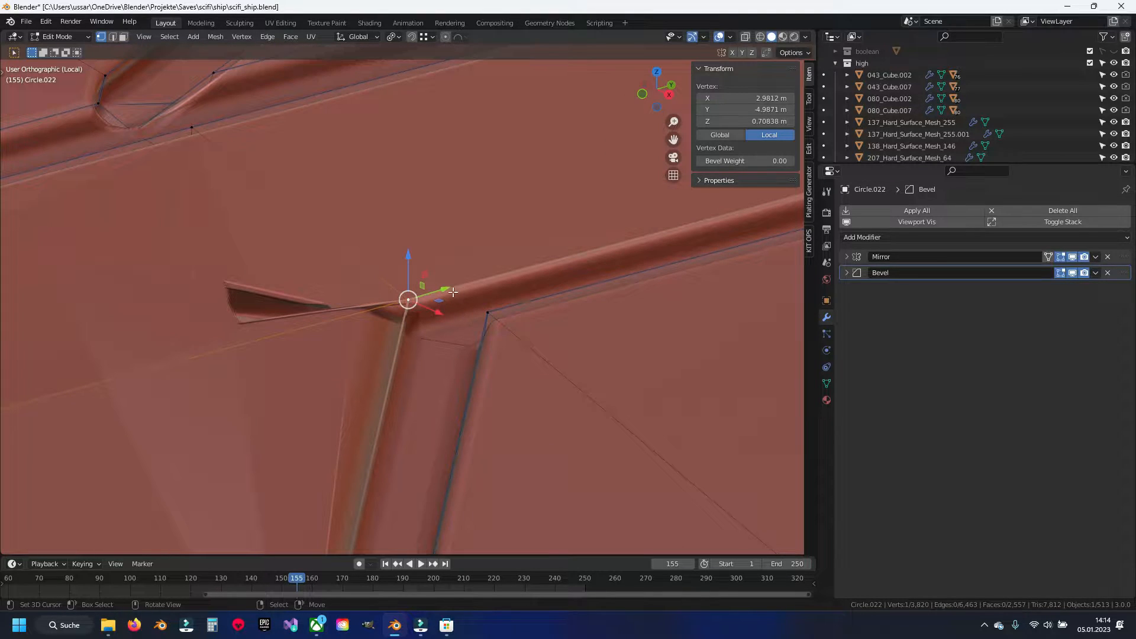
Step: Try moving the groove junction's corner vertex along Y, and a second vertex on the groove's upper edge
{"action": "left_click_drag", "start_coordinate": [459, 284], "coordinate": [455, 288]}
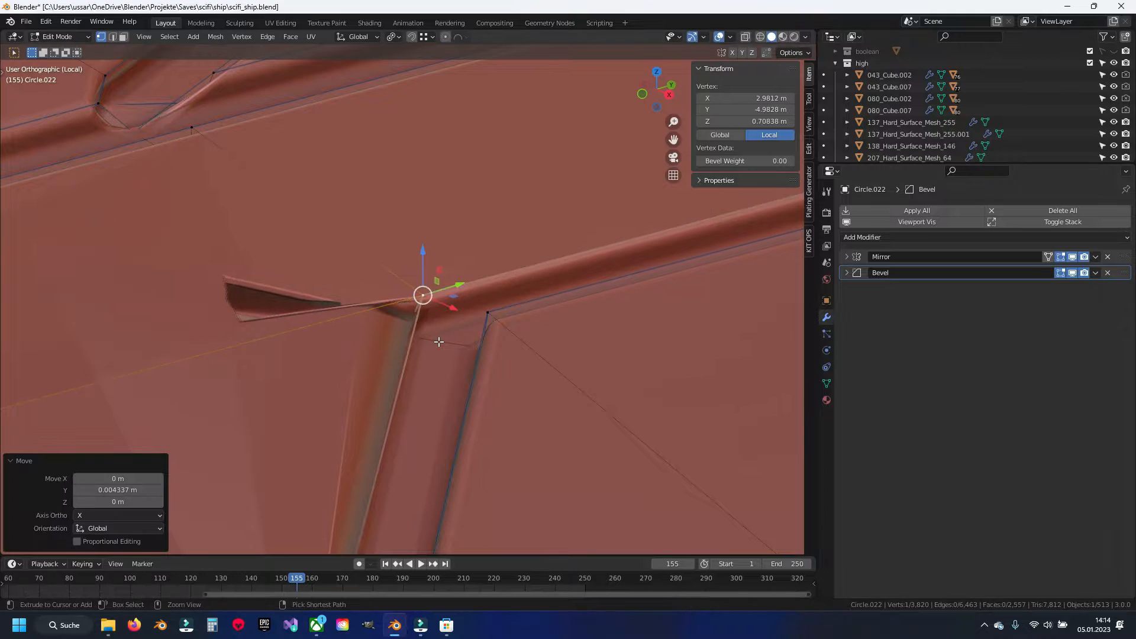
{"action": "key", "text": "ctrl+z"}
{"action": "middle_click_drag", "start_coordinate": [485, 332], "coordinate": [326, 372]}
{"action": "scroll", "coordinate": [334, 375], "scroll_direction": "up", "scroll_amount": 4}
{"action": "left_click", "coordinate": [317, 412]}
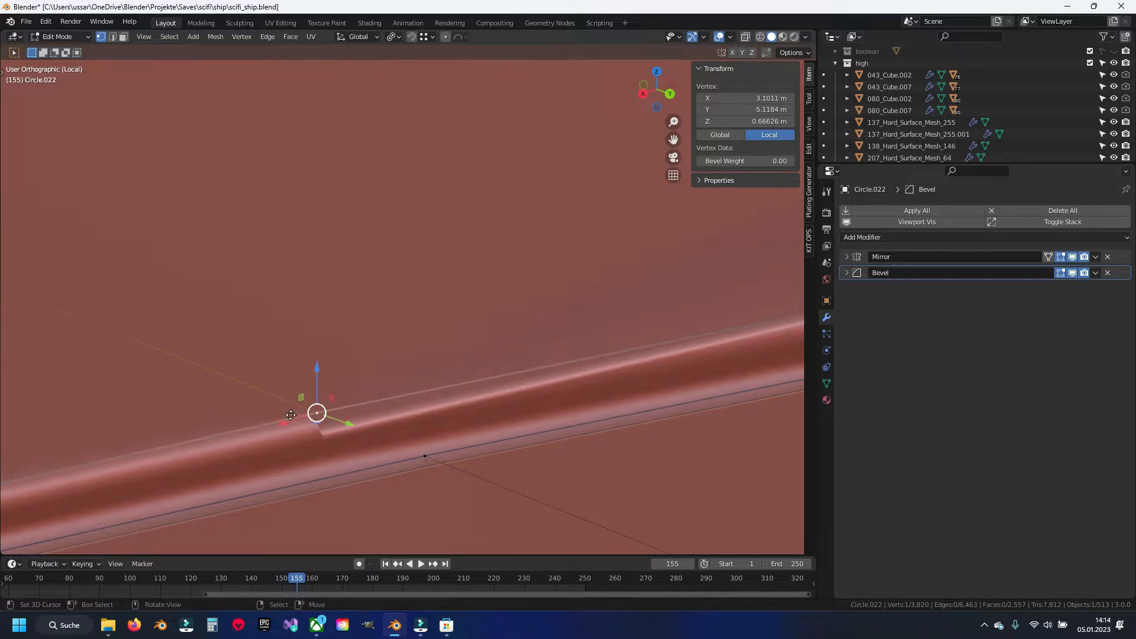
{"action": "key", "text": "g"}
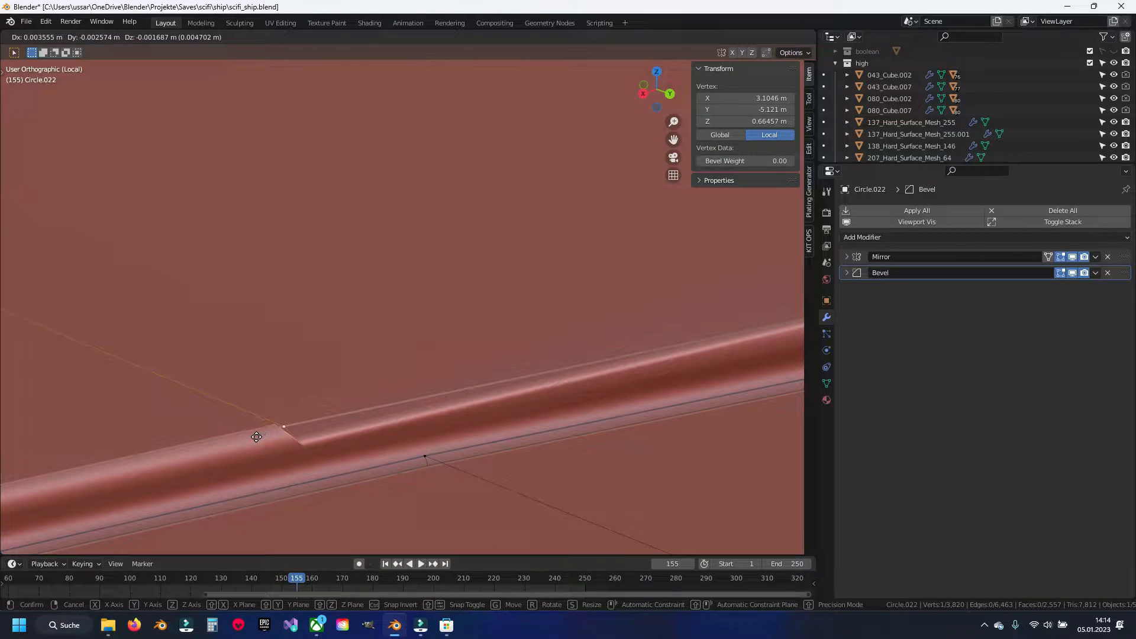
{"action": "right_click", "coordinate": [466, 368]}
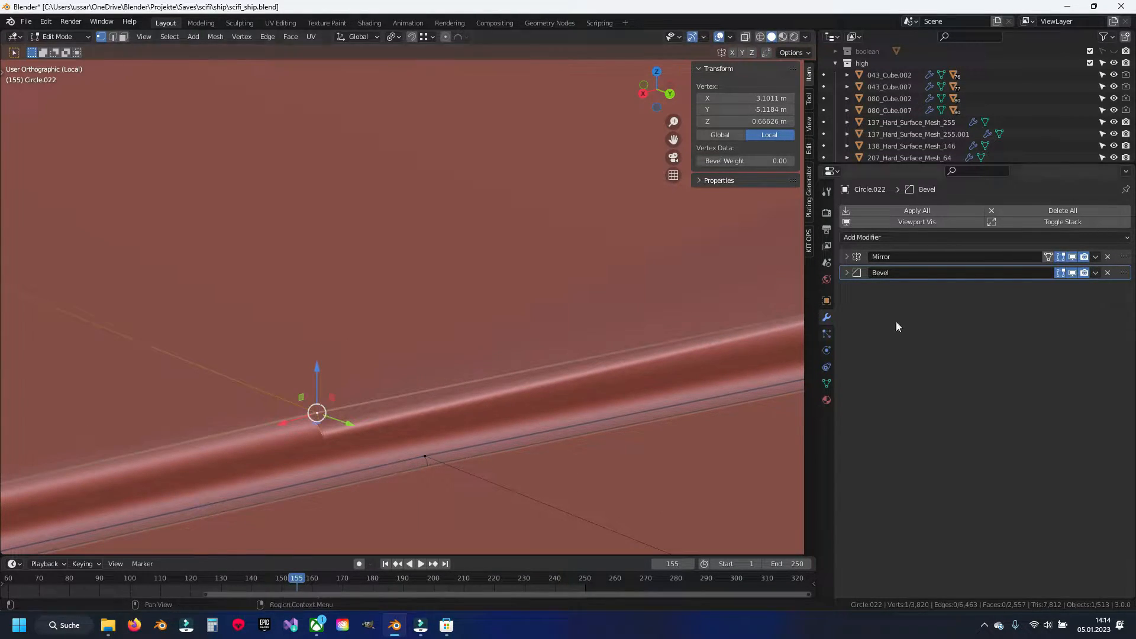
Step: Turn off the Bevel modifier's viewport display and probe the groove's edge vertices with trial moves
{"action": "left_click", "coordinate": [1072, 276]}
{"action": "middle_click_drag", "start_coordinate": [402, 387], "coordinate": [556, 362]}
{"action": "left_click", "coordinate": [397, 378]}
{"action": "key", "text": "g"}
{"action": "right_click", "coordinate": [344, 397]}
{"action": "scroll", "coordinate": [379, 393], "scroll_direction": "down", "scroll_amount": 4}
{"action": "middle_click_drag", "start_coordinate": [421, 389], "coordinate": [533, 382]}
{"action": "right_click", "coordinate": [384, 355]}
{"action": "key", "text": "g"}
{"action": "right_click", "coordinate": [355, 348]}
{"action": "right_click", "coordinate": [395, 319]}
{"action": "key", "text": "g"}
{"action": "right_click", "coordinate": [405, 321]}
Step: Turn the Bevel modifier's viewport display back on and save the file
{"action": "scroll", "coordinate": [367, 325], "scroll_direction": "down", "scroll_amount": 4}
{"action": "middle_click_drag", "start_coordinate": [294, 332], "coordinate": [267, 328]}
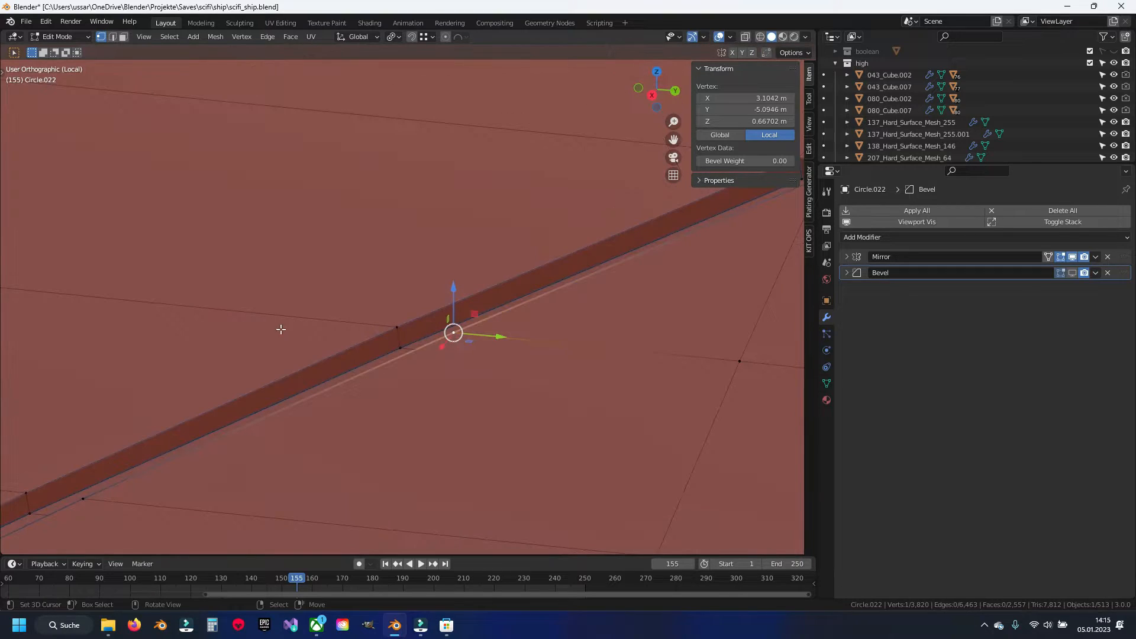
{"action": "scroll", "coordinate": [378, 298], "scroll_direction": "down", "scroll_amount": 4}
{"action": "middle_click_drag", "start_coordinate": [363, 288], "coordinate": [284, 400], "text": "shift"}
{"action": "key", "text": "ctrl+s"}
{"action": "middle_click_drag", "start_coordinate": [485, 348], "coordinate": [441, 271], "text": "shift"}
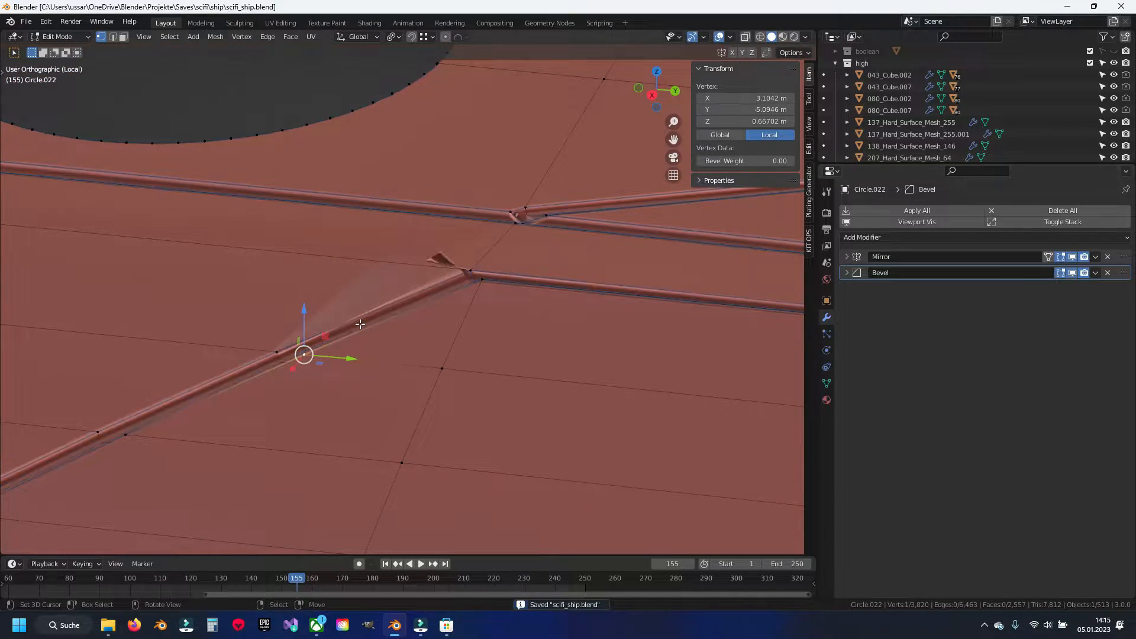
Step: Try triangulating all faces of the hull mesh with the Beauty method, and undo it
{"action": "key", "text": "alt+a"}
{"action": "key", "text": "a"}
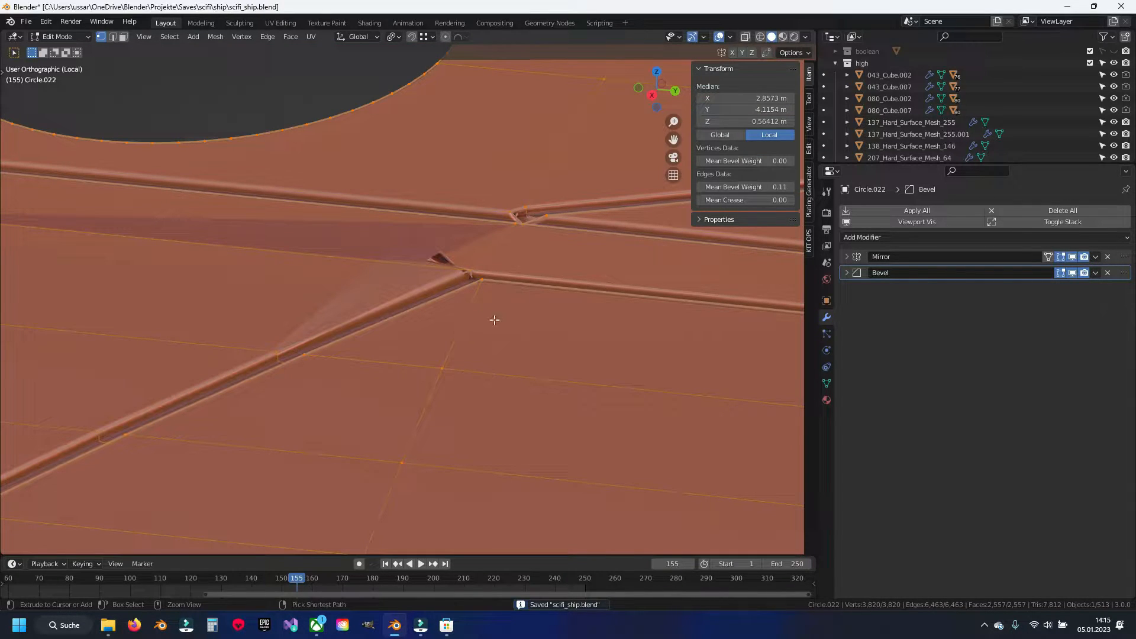
{"action": "key", "text": "ctrl+t"}
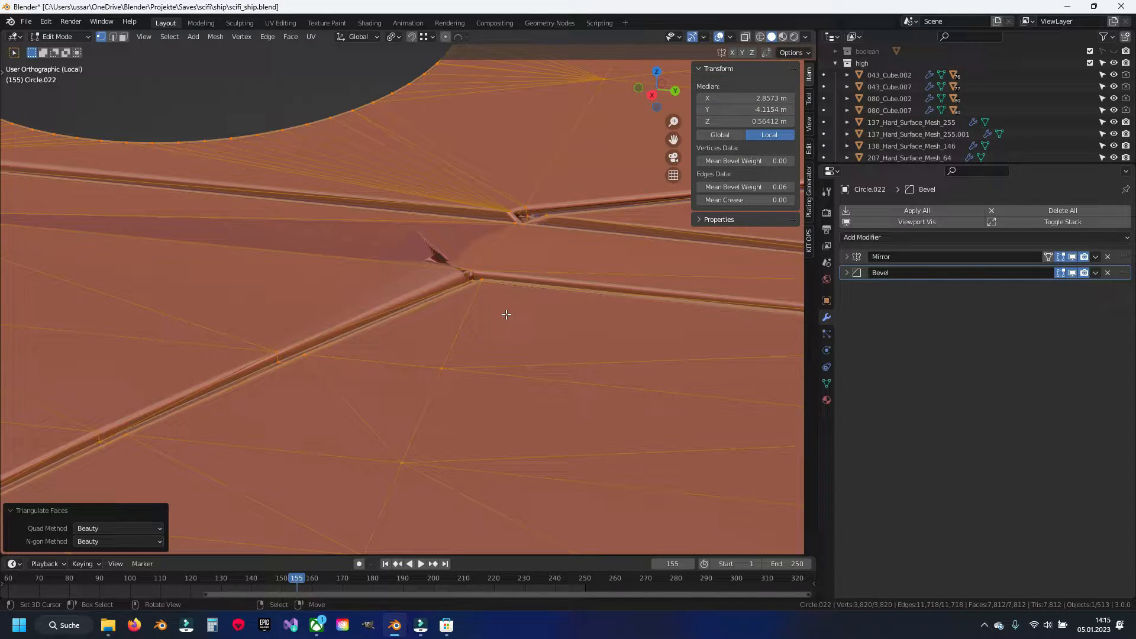
{"action": "key", "text": "ctrl+z"}
{"action": "middle_click_drag", "start_coordinate": [483, 295], "coordinate": [466, 325], "text": "shift"}
{"action": "scroll", "coordinate": [476, 320], "scroll_direction": "up", "scroll_amount": 4}
{"action": "key", "text": "ctrl+z"}
Step: Hide the three faces around the groove junction's artifact and turn off the Bevel modifier's viewport display
{"action": "key", "text": "ctrl+s"}
{"action": "scroll", "coordinate": [482, 302], "scroll_direction": "up", "scroll_amount": 3}
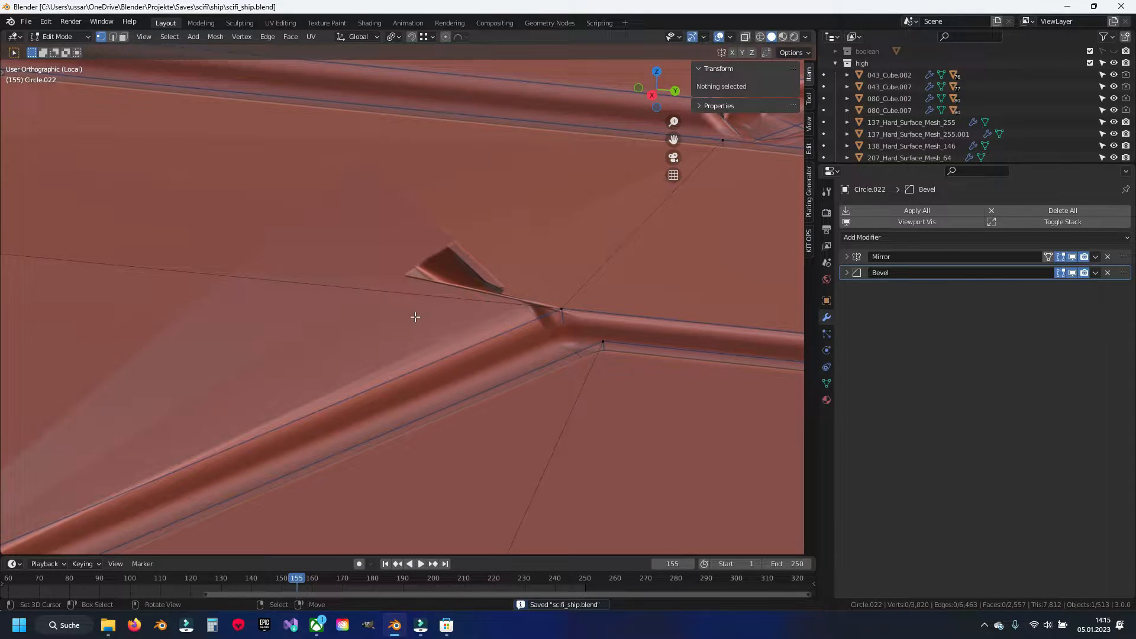
{"action": "key", "text": "3"}
{"action": "left_click", "coordinate": [396, 320]}
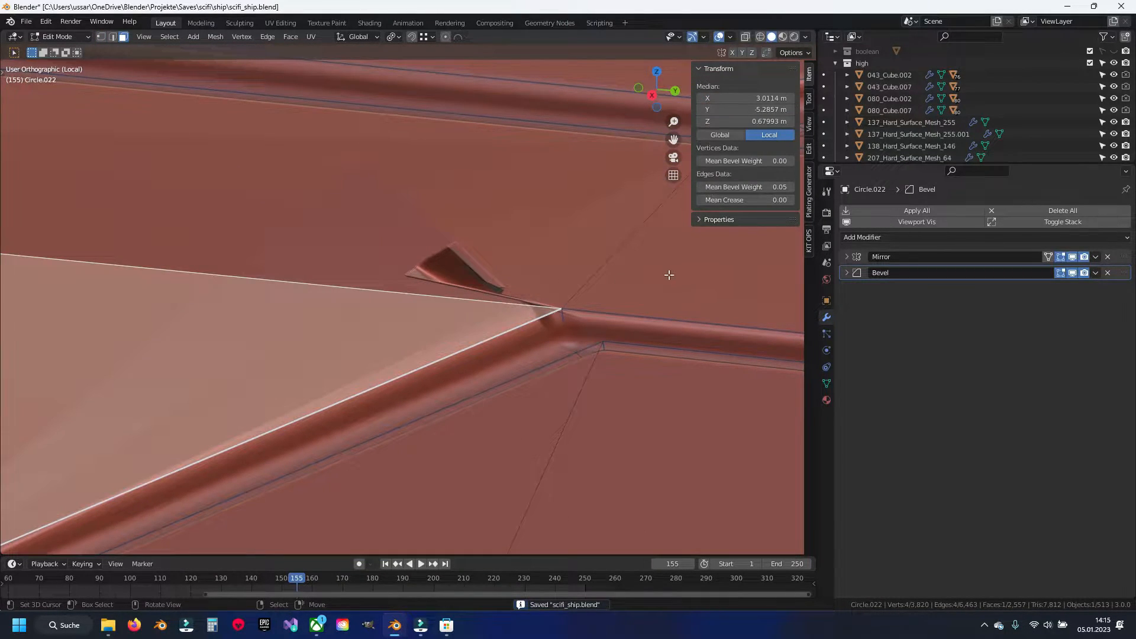
{"action": "key", "text": "h"}
{"action": "left_click", "coordinate": [665, 275]}
{"action": "key", "text": "h"}
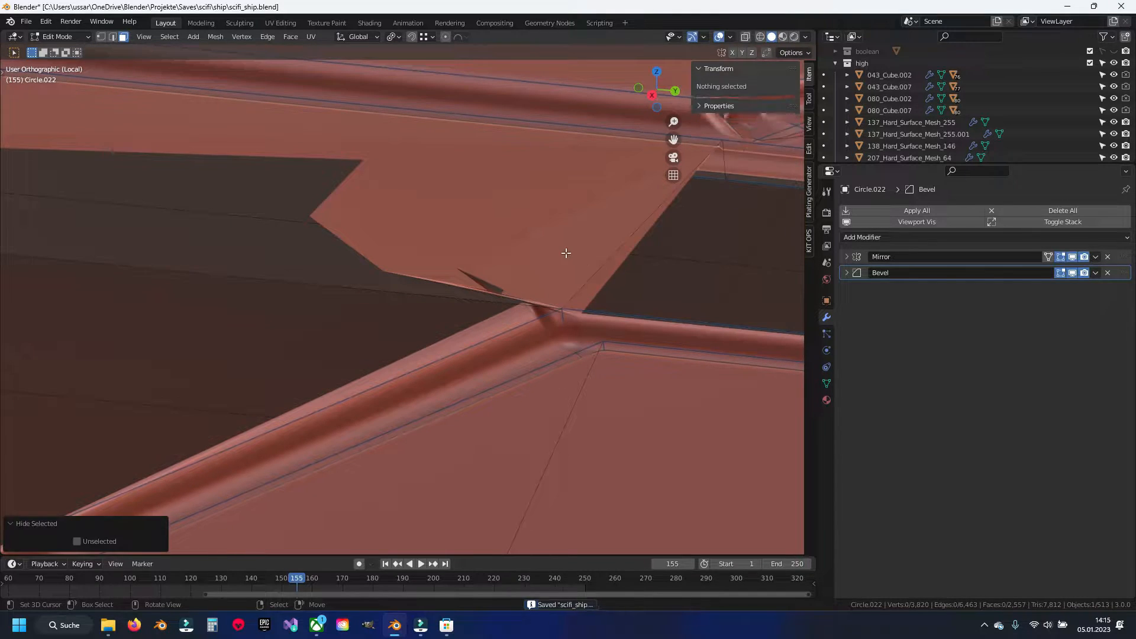
{"action": "left_click", "coordinate": [566, 253]}
{"action": "key", "text": "h"}
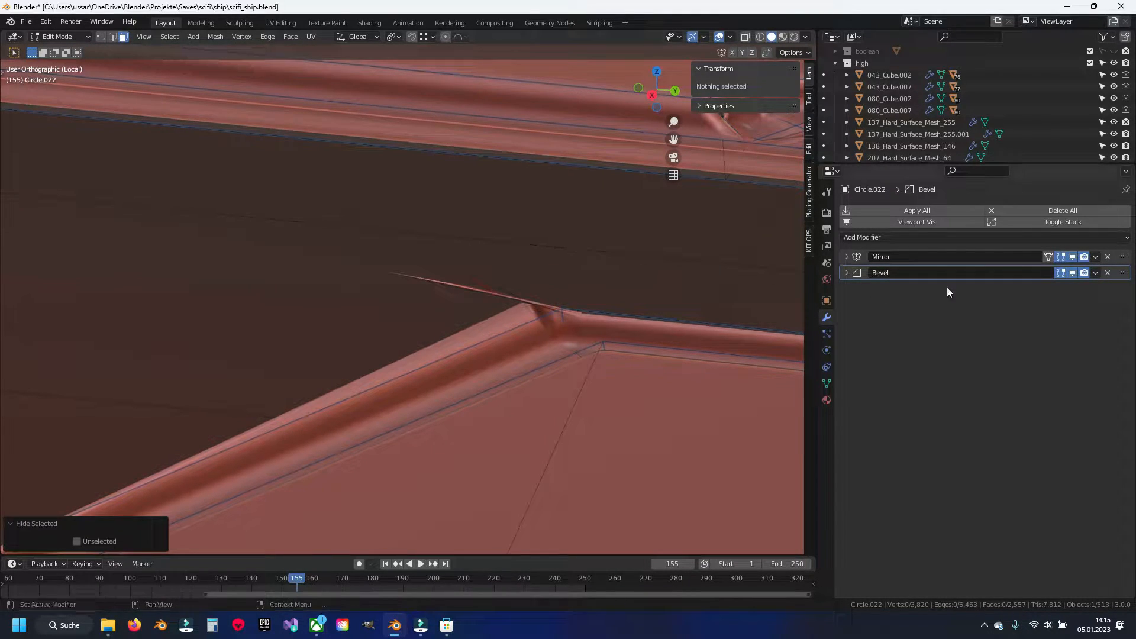
{"action": "left_click", "coordinate": [1071, 272]}
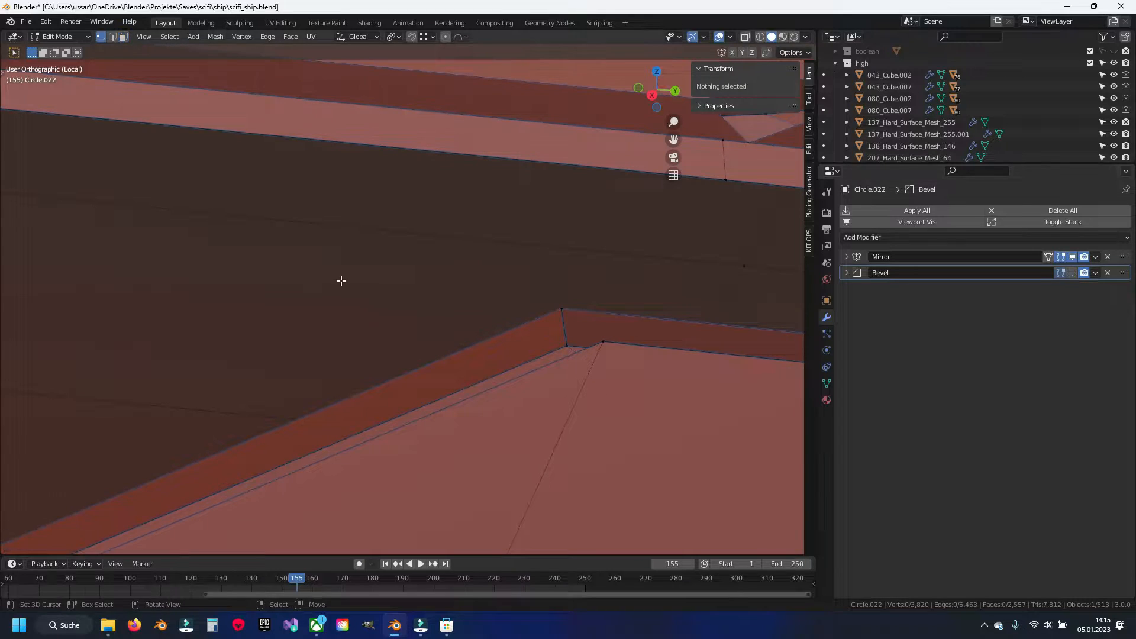
Step: Check the exposed groove geometry, save the file and reveal the hidden faces
{"action": "key", "text": "1"}
{"action": "middle_click_drag", "start_coordinate": [339, 283], "coordinate": [242, 173]}
{"action": "middle_click_drag", "start_coordinate": [601, 317], "coordinate": [317, 246], "text": "shift"}
{"action": "middle_click_drag", "start_coordinate": [38, 110], "coordinate": [509, 335], "text": "shift"}
{"action": "left_click", "coordinate": [216, 247]}
{"action": "key", "text": "ctrl+s"}
{"action": "middle_click_drag", "start_coordinate": [219, 249], "coordinate": [324, 338]}
{"action": "key", "text": "alt+h"}
Step: Examine the edges around the groove junction by selecting them one at a time
{"action": "key", "text": "2"}
{"action": "scroll", "coordinate": [396, 317], "scroll_direction": "up", "scroll_amount": 6}
{"action": "right_click", "coordinate": [407, 284]}
{"action": "right_click", "coordinate": [340, 272]}
{"action": "right_click", "coordinate": [433, 312]}
{"action": "right_click", "coordinate": [522, 301]}
{"action": "right_click", "coordinate": [403, 304]}
{"action": "scroll", "coordinate": [432, 295], "scroll_direction": "down", "scroll_amount": 6}
{"action": "middle_click_drag", "start_coordinate": [308, 316], "coordinate": [388, 282], "text": "shift"}
{"action": "middle_click_drag", "start_coordinate": [273, 355], "coordinate": [372, 341], "text": "shift"}
{"action": "right_click", "coordinate": [403, 341]}
Step: Frame the junction where the diagonal groove meets the long groove, and save the file
{"action": "middle_click_drag", "start_coordinate": [430, 292], "coordinate": [184, 416], "text": "shift"}
{"action": "scroll", "coordinate": [310, 359], "scroll_direction": "up", "scroll_amount": 1}
{"action": "right_click", "coordinate": [503, 235]}
{"action": "key", "text": "KP_Decimal"}
{"action": "key", "text": "ctrl+s"}
Step: Delete the selected faces where the diagonal groove meets the long groove
{"action": "middle_click_drag", "start_coordinate": [520, 248], "coordinate": [489, 363]}
{"action": "key", "text": "3"}
{"action": "right_click", "coordinate": [500, 243]}
{"action": "right_click", "coordinate": [500, 243], "text": "shift"}
{"action": "key", "text": "x"}
{"action": "left_click", "coordinate": [419, 196]}
Step: Bevel the short edge beside the groove junction to split it into two edges spanning the opening
{"action": "key", "text": "2"}
{"action": "right_click", "coordinate": [489, 362]}
{"action": "key", "text": "ctrl+b"}
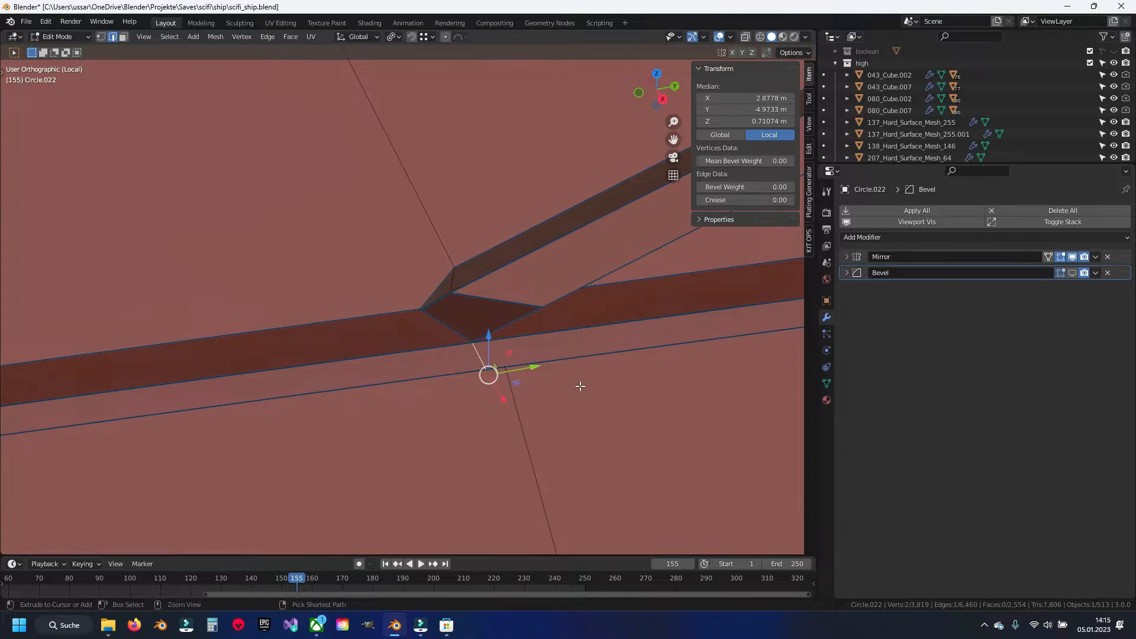
{"action": "left_click", "coordinate": [657, 371]}
{"action": "right_click", "coordinate": [541, 321]}
{"action": "key", "text": "g"}
{"action": "key", "text": "g"}
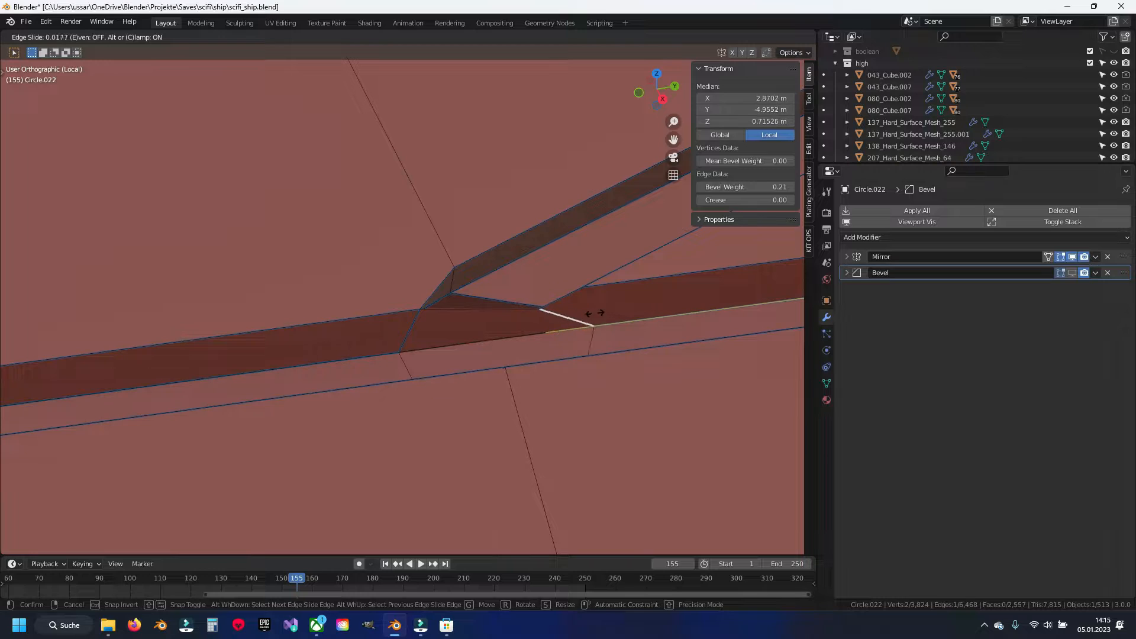
{"action": "right_click", "coordinate": [553, 322]}
Step: Slide the corner vertex at the groove junction along its edge
{"action": "key", "text": "1"}
{"action": "right_click", "coordinate": [539, 307]}
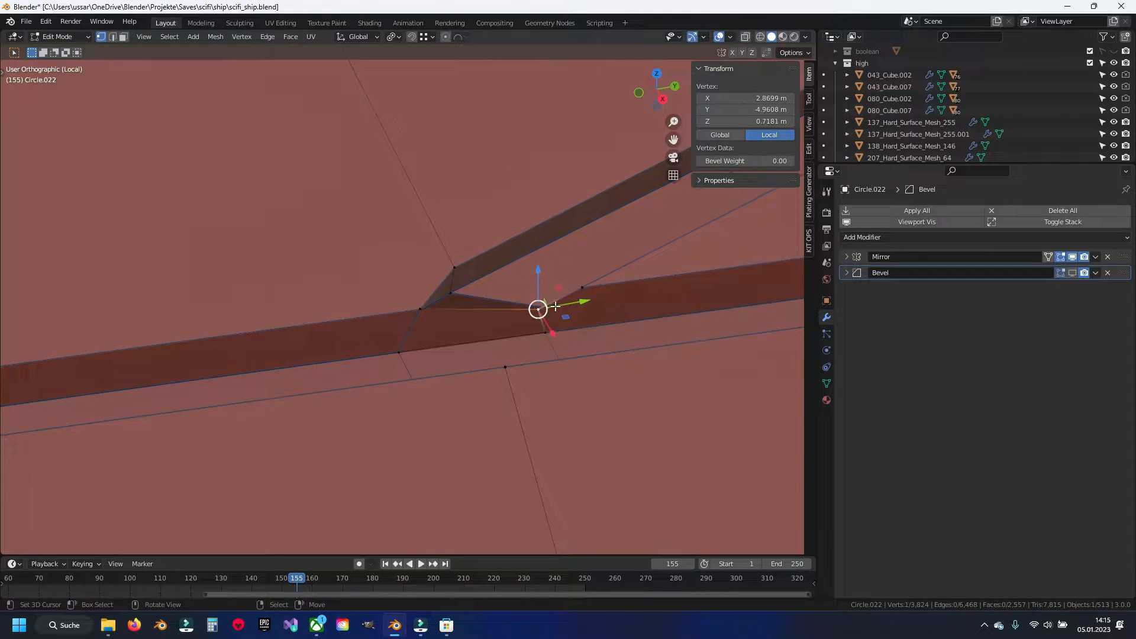
{"action": "key", "text": "g"}
{"action": "key", "text": "g"}
{"action": "left_click_drag", "start_coordinate": [597, 300], "coordinate": [597, 300]}
Step: Add one centred loop cut across the groove wall at the junction and delete the face above the cut
{"action": "middle_click_drag", "start_coordinate": [452, 322], "coordinate": [436, 332], "text": "shift"}
{"action": "scroll", "coordinate": [444, 326], "scroll_direction": "up", "scroll_amount": 3}
{"action": "right_click", "coordinate": [460, 314]}
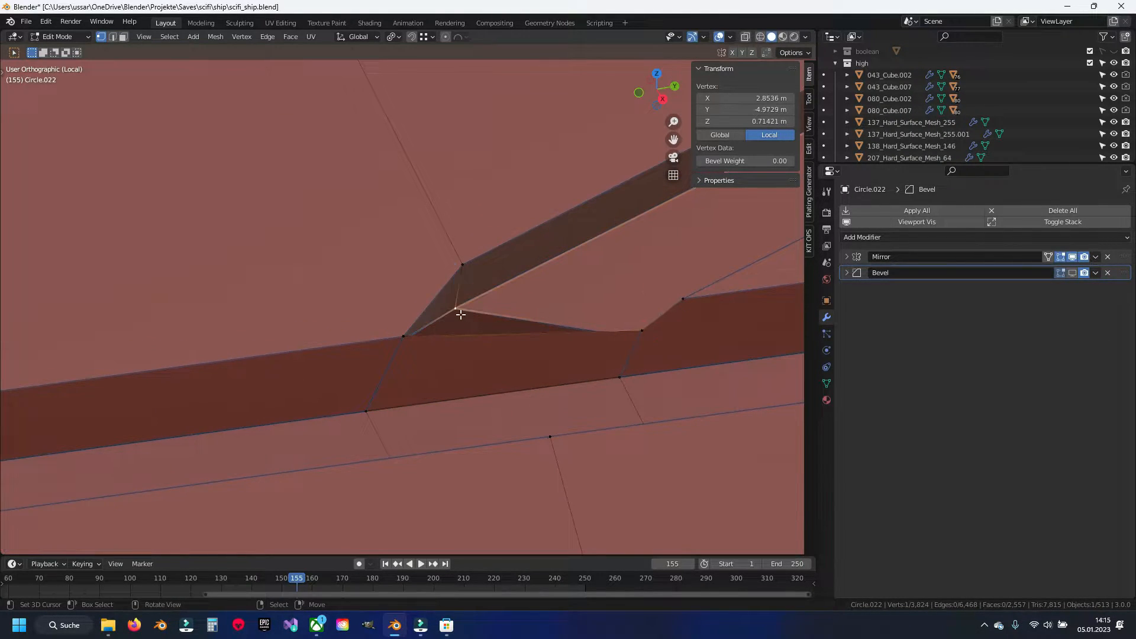
{"action": "left_click", "coordinate": [377, 375]}
{"action": "right_click", "coordinate": [377, 375]}
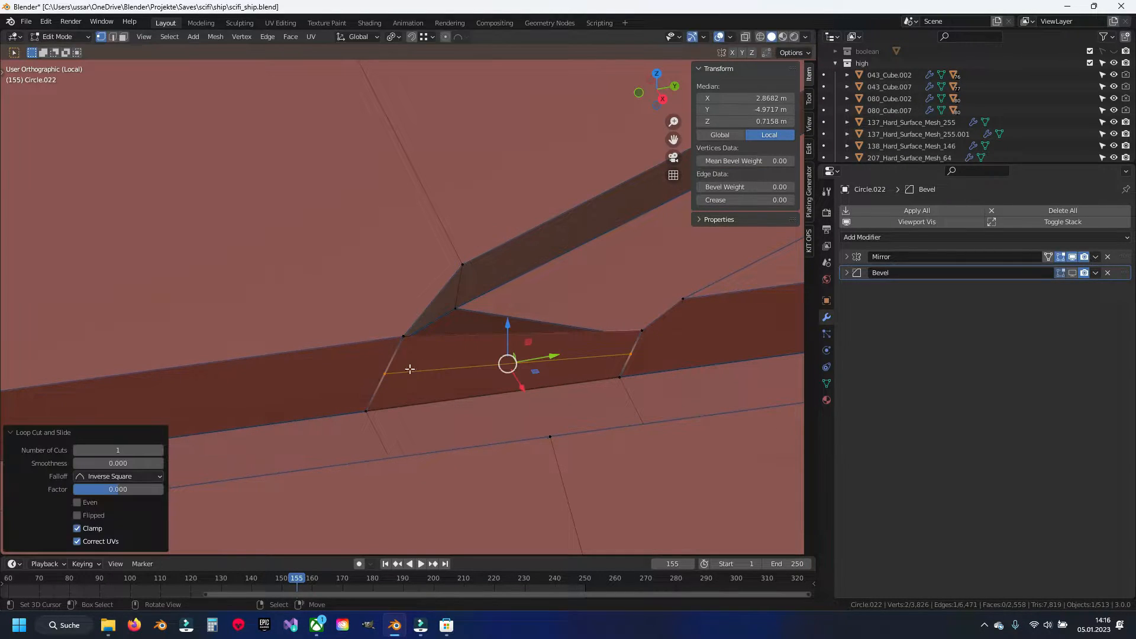
{"action": "key", "text": "3"}
{"action": "right_click", "coordinate": [475, 349]}
{"action": "key", "text": "x"}
{"action": "left_click", "coordinate": [475, 349]}
Step: Move the diagonal groove's lower corner vertex onto the cut groove wall and reposition the neighbouring junction vertex
{"action": "key", "text": "1"}
{"action": "right_click", "coordinate": [456, 307]}
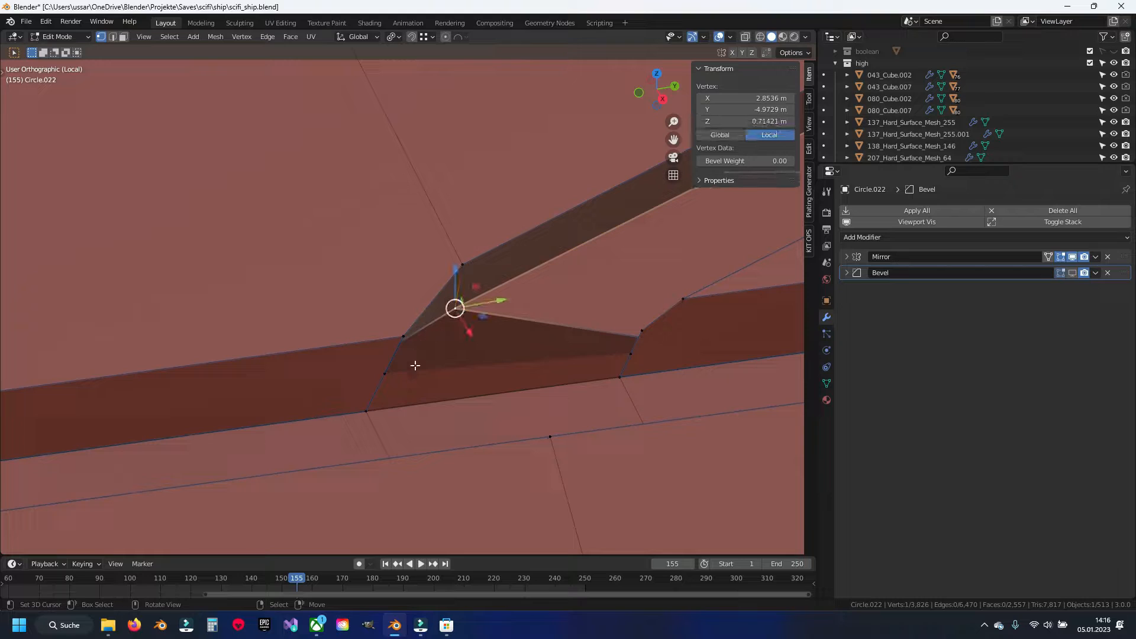
{"action": "key", "text": "g"}
{"action": "left_click", "coordinate": [385, 381]}
{"action": "middle_click_drag", "start_coordinate": [573, 356], "coordinate": [659, 353]}
{"action": "right_click", "coordinate": [477, 233]}
{"action": "key", "text": "g"}
{"action": "left_click", "coordinate": [481, 246]}
Step: Move the two remaining junction vertices onto their neighbours to close up the groove geometry
{"action": "middle_click_drag", "start_coordinate": [598, 290], "coordinate": [538, 296]}
{"action": "right_click", "coordinate": [544, 296]}
{"action": "key", "text": "g"}
{"action": "left_click", "coordinate": [535, 323]}
{"action": "middle_click_drag", "start_coordinate": [423, 344], "coordinate": [360, 317]}
{"action": "right_click", "coordinate": [451, 295]}
{"action": "key", "text": "g"}
{"action": "left_click", "coordinate": [343, 322]}
Step: Merge the overlapping vertices of the whole mesh and clear the selection
{"action": "key", "text": "a"}
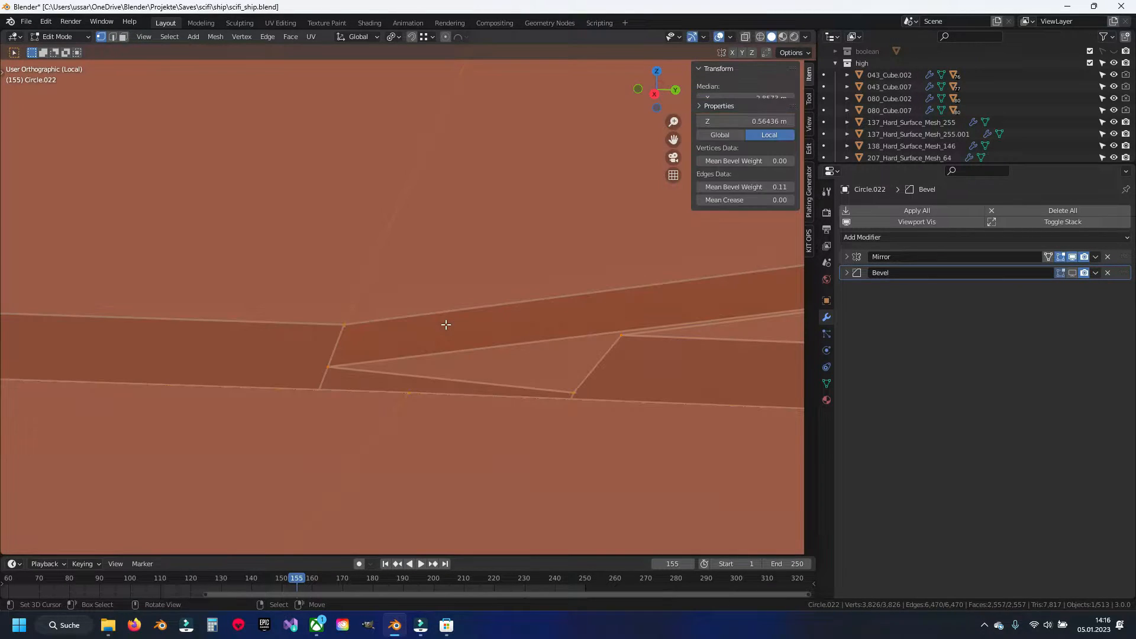
{"action": "key", "text": "q"}
{"action": "left_click", "coordinate": [445, 324]}
{"action": "key", "text": "q"}
{"action": "left_click", "coordinate": [438, 243]}
{"action": "key", "text": "alt+a"}
Step: Snap the two mid-wall vertices at the junction onto the groove's lower corner vertices
{"action": "middle_click_drag", "start_coordinate": [436, 334], "coordinate": [490, 349]}
{"action": "scroll", "coordinate": [483, 332], "scroll_direction": "down", "scroll_amount": 3}
{"action": "scroll", "coordinate": [483, 333], "scroll_direction": "down", "scroll_amount": 3}
{"action": "scroll", "coordinate": [426, 350], "scroll_direction": "up", "scroll_amount": 8}
{"action": "right_click_drag", "start_coordinate": [336, 372], "coordinate": [316, 428], "text": "ctrl"}
{"action": "right_click_drag", "start_coordinate": [528, 291], "coordinate": [519, 323], "text": "ctrl"}
Step: Merge the doubled vertices across the whole mesh again
{"action": "key", "text": "alt+a"}
{"action": "key", "text": "a"}
{"action": "key", "text": "q"}
{"action": "left_click", "coordinate": [476, 312]}
{"action": "key", "text": "alt+a"}
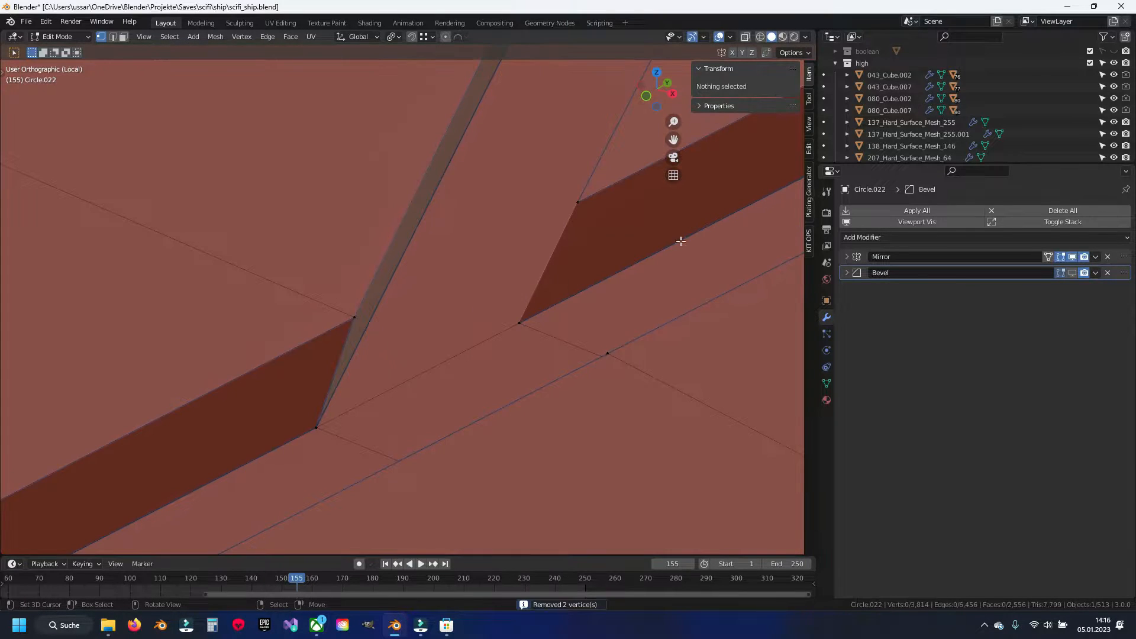
Step: Set the bevel weight of the wall edge at the end of the long groove to 0.20
{"action": "left_click", "coordinate": [1071, 273]}
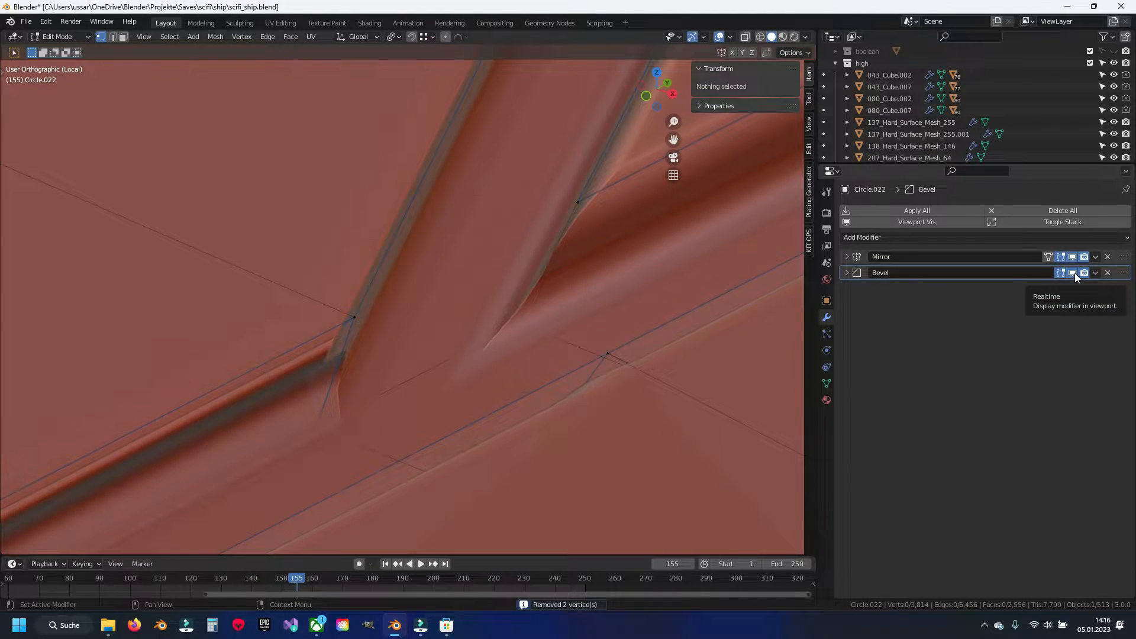
{"action": "left_click", "coordinate": [1072, 273]}
{"action": "key", "text": "2"}
{"action": "left_click", "coordinate": [591, 253]}
{"action": "left_click", "coordinate": [632, 260]}
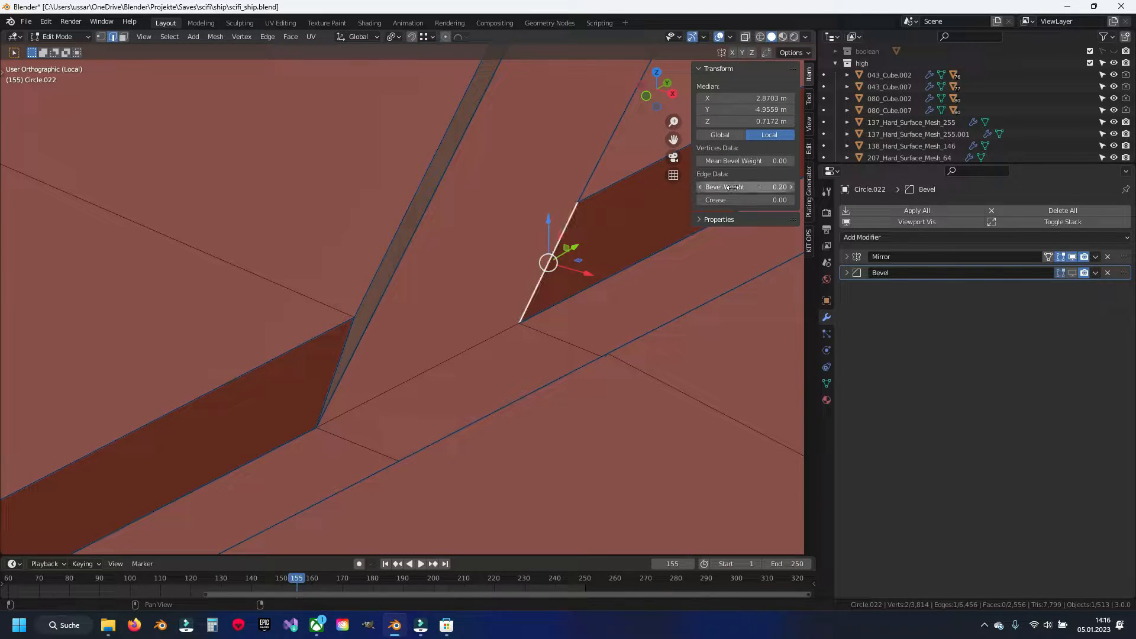
{"action": "key", "text": "alt+a"}
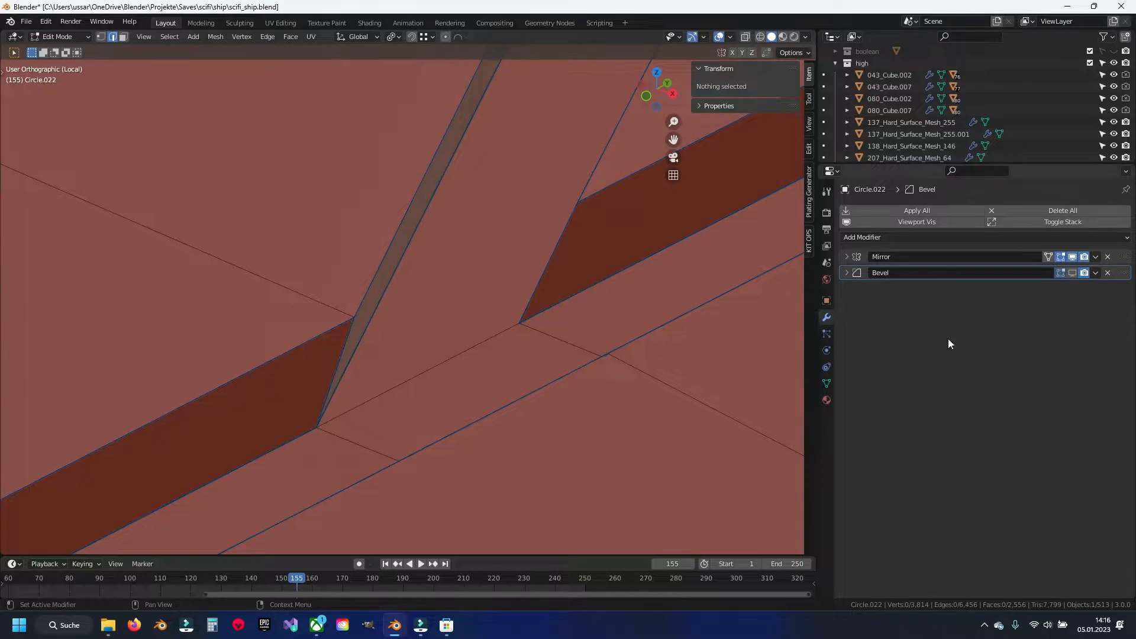
Step: Turn on the Bevel modifier's viewport display and check the rebuilt groove junction
{"action": "left_click", "coordinate": [1072, 272]}
{"action": "scroll", "coordinate": [603, 289], "scroll_direction": "down", "scroll_amount": 8}
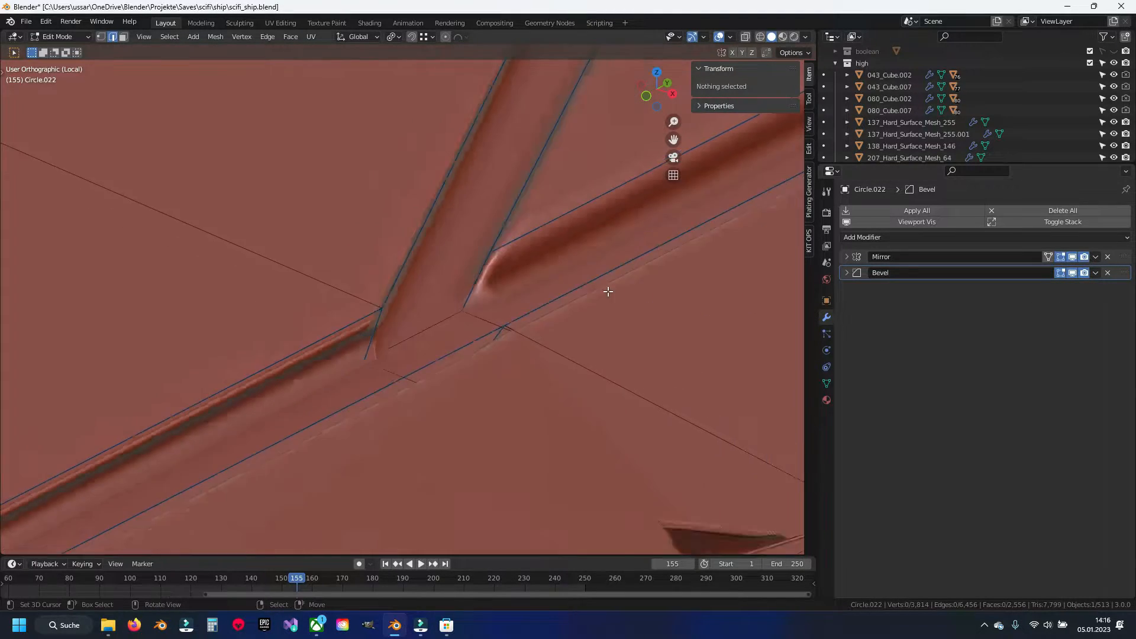
{"action": "middle_click_drag", "start_coordinate": [419, 337], "coordinate": [278, 365], "text": "shift"}
{"action": "scroll", "coordinate": [238, 388], "scroll_direction": "down", "scroll_amount": 5}
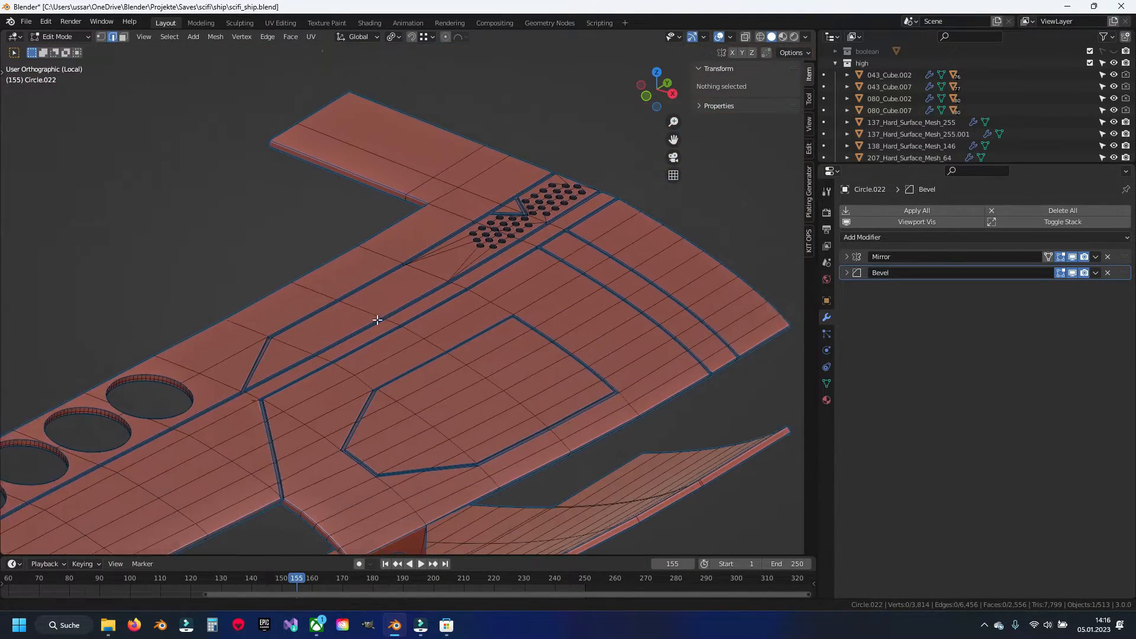
Step: Examine the bevels around the triangular panel, the vent holes and the groove ends at the hull's rim
{"action": "middle_click_drag", "start_coordinate": [471, 233], "coordinate": [367, 343], "text": "shift"}
{"action": "scroll", "coordinate": [367, 343], "scroll_direction": "up", "scroll_amount": 11}
{"action": "middle_click_drag", "start_coordinate": [570, 188], "coordinate": [342, 386], "text": "shift"}
{"action": "scroll", "coordinate": [416, 332], "scroll_direction": "up", "scroll_amount": 4}
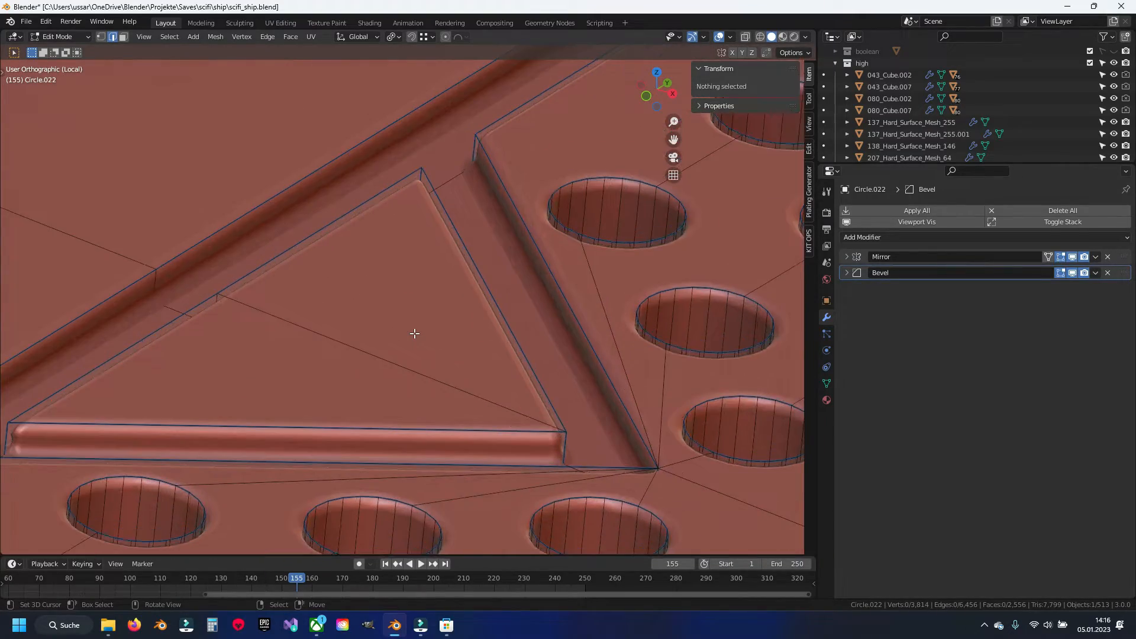
{"action": "scroll", "coordinate": [416, 332], "scroll_direction": "down", "scroll_amount": 6}
{"action": "middle_click_drag", "start_coordinate": [517, 369], "coordinate": [391, 222], "text": "shift"}
{"action": "scroll", "coordinate": [278, 321], "scroll_direction": "up", "scroll_amount": 4}
{"action": "scroll", "coordinate": [391, 222], "scroll_direction": "up", "scroll_amount": 2}
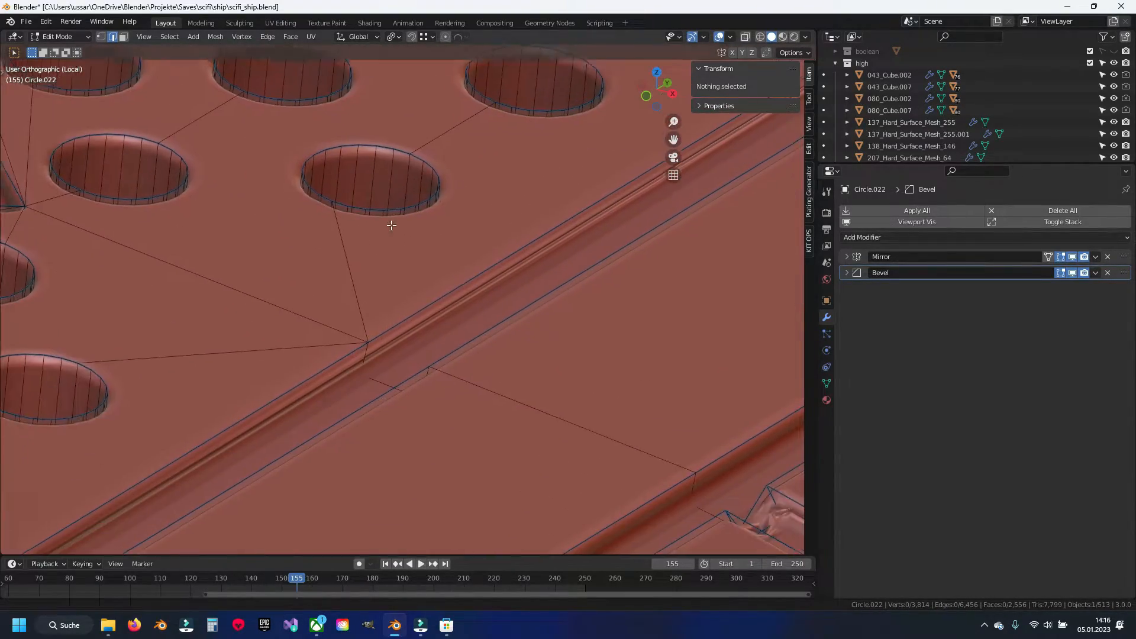
{"action": "scroll", "coordinate": [423, 307], "scroll_direction": "up", "scroll_amount": 3}
{"action": "scroll", "coordinate": [423, 307], "scroll_direction": "down", "scroll_amount": 7}
{"action": "middle_click_drag", "start_coordinate": [560, 197], "coordinate": [236, 390], "text": "shift"}
{"action": "scroll", "coordinate": [410, 322], "scroll_direction": "up", "scroll_amount": 5}
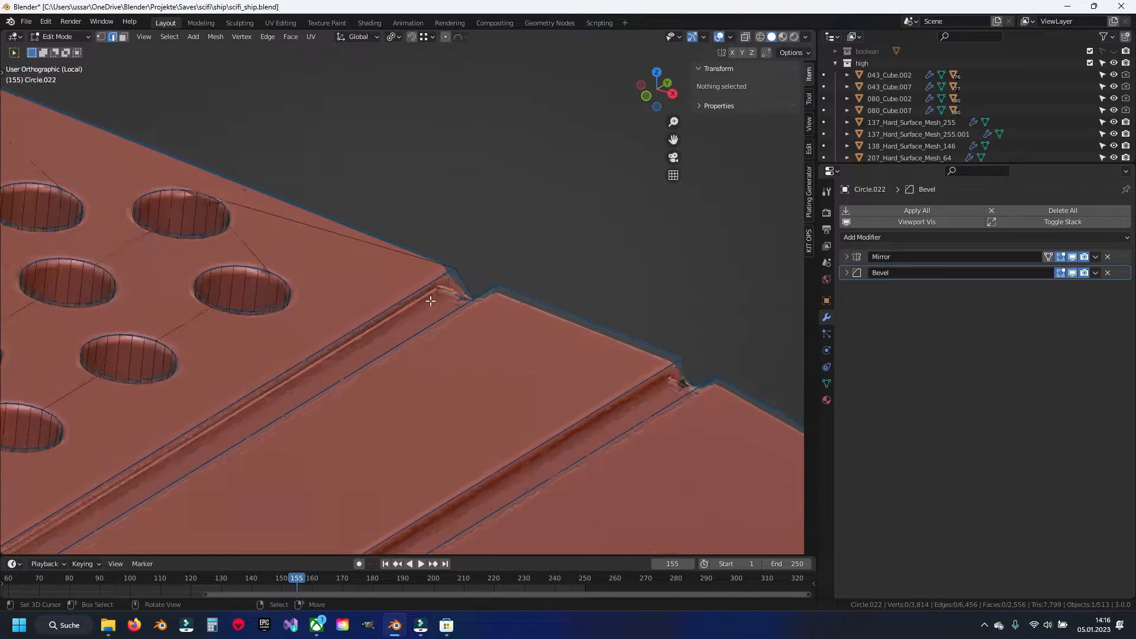
Step: Save the file and dissolve the edge running along the rim face below the vent holes
{"action": "left_click", "coordinate": [488, 251]}
{"action": "key", "text": "KP_Decimal"}
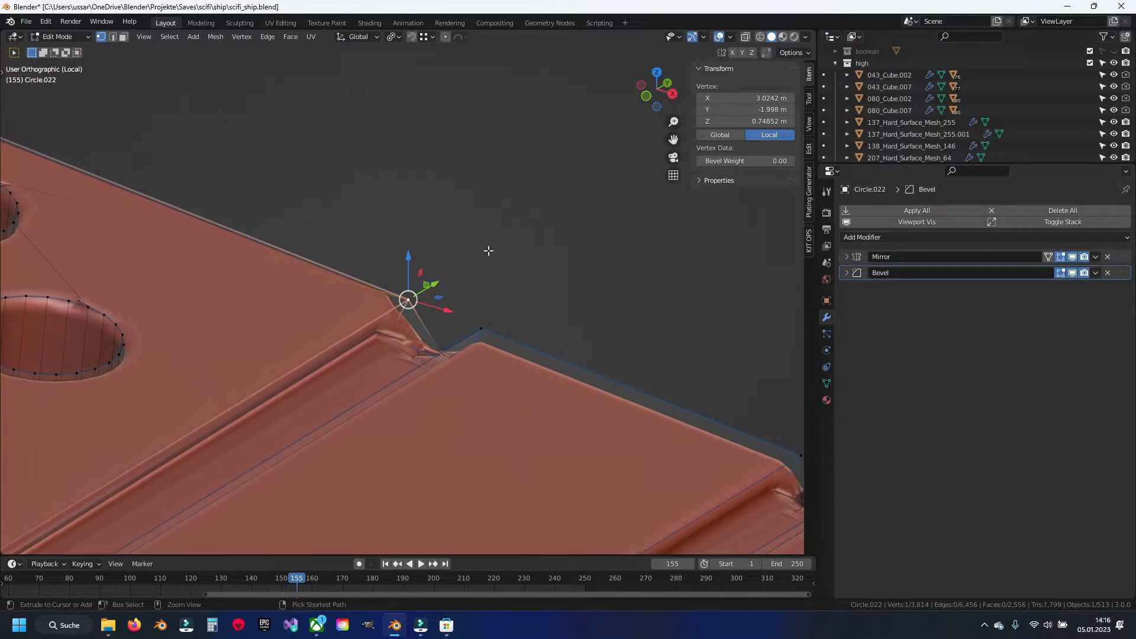
{"action": "middle_click_drag", "start_coordinate": [511, 262], "coordinate": [132, 375]}
{"action": "key", "text": "2"}
{"action": "right_click", "coordinate": [419, 339]}
{"action": "scroll", "coordinate": [418, 338], "scroll_direction": "down", "scroll_amount": 4}
{"action": "scroll", "coordinate": [237, 364], "scroll_direction": "down", "scroll_amount": 4}
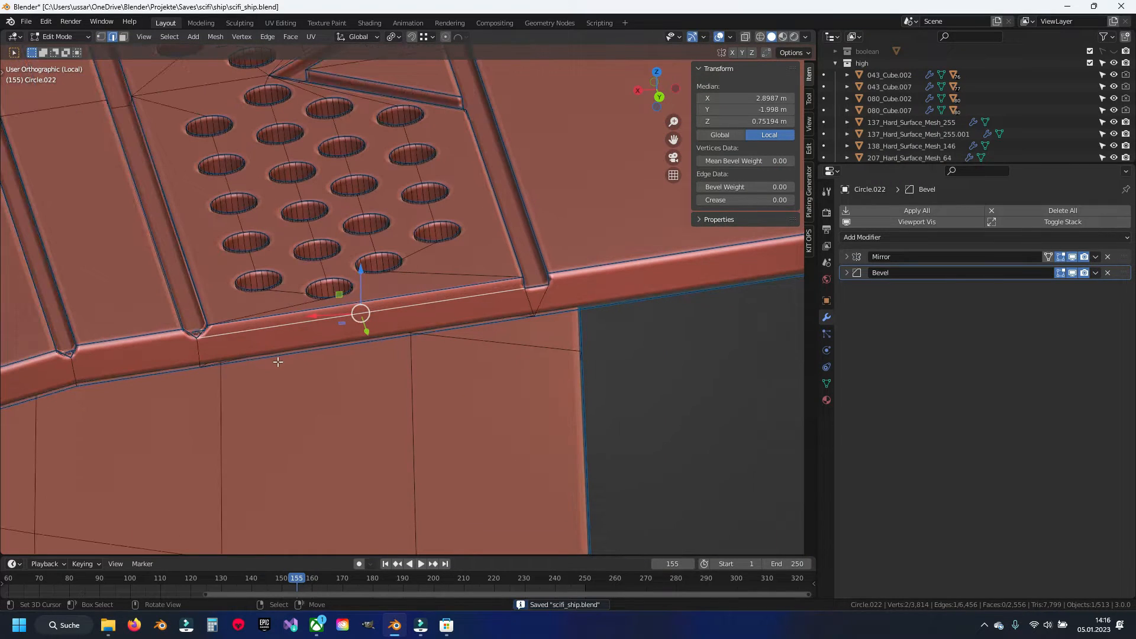
{"action": "key", "text": "x"}
{"action": "left_click", "coordinate": [249, 417]}
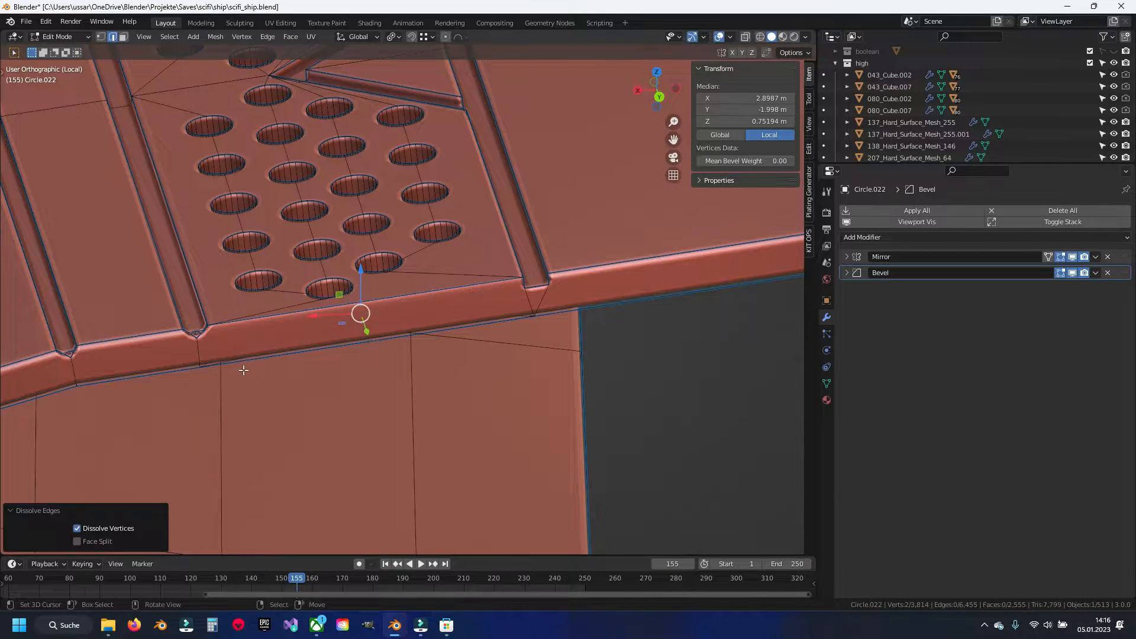
Step: Turn off the Bevel modifier's viewport display and delete the small faces capping the groove end beside the vent holes
{"action": "middle_click_drag", "start_coordinate": [222, 365], "coordinate": [377, 319], "text": "shift"}
{"action": "scroll", "coordinate": [355, 331], "scroll_direction": "up", "scroll_amount": 4}
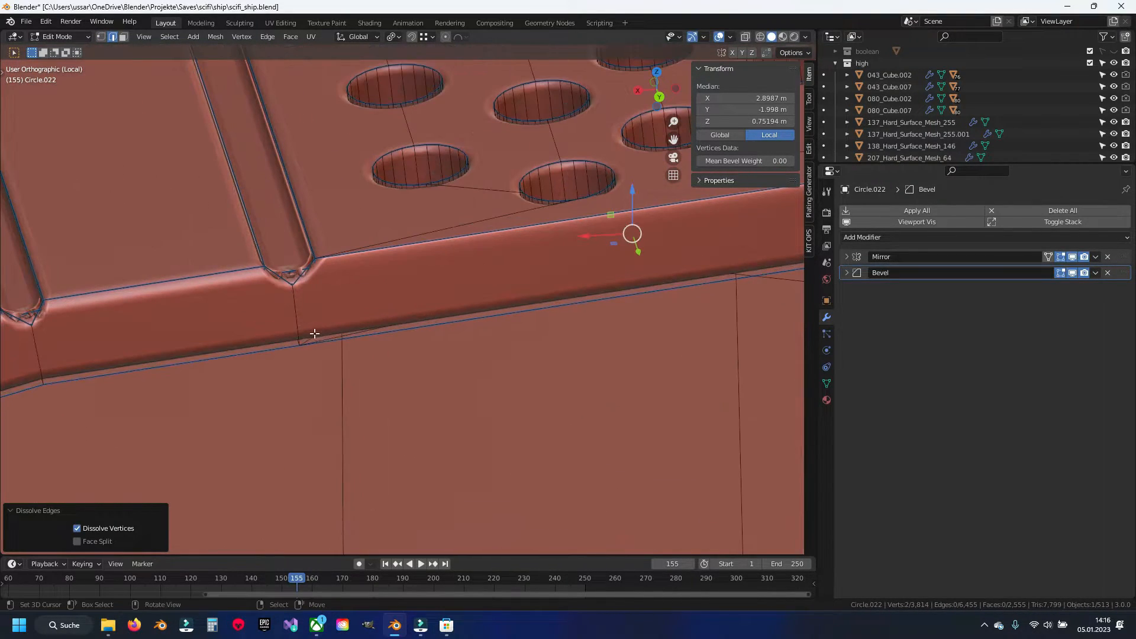
{"action": "left_click", "coordinate": [1070, 272]}
{"action": "scroll", "coordinate": [444, 312], "scroll_direction": "up", "scroll_amount": 4}
{"action": "key", "text": "3"}
{"action": "left_click", "coordinate": [401, 248]}
{"action": "key", "text": "x"}
{"action": "left_click", "coordinate": [401, 242]}
{"action": "key", "text": "ctrl+z"}
{"action": "key", "text": "x"}
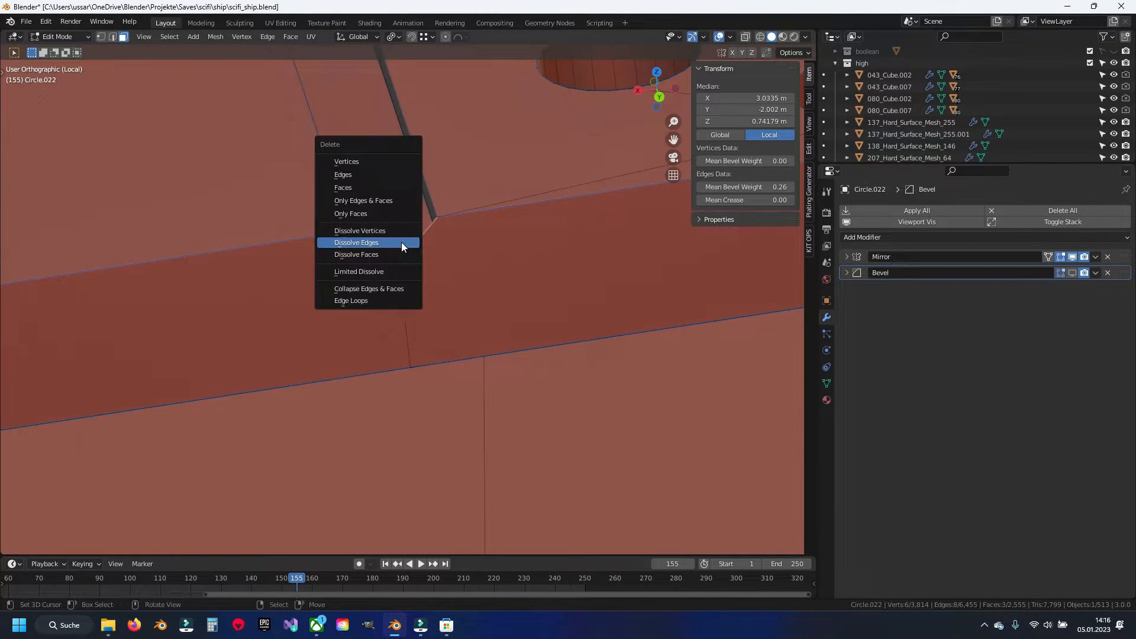
{"action": "left_click", "coordinate": [388, 188]}
Step: Bevel the rim-face edge below the groove end into a groove-wide strip with a width of about 0.0097 m
{"action": "key", "text": "2"}
{"action": "left_click", "coordinate": [396, 308]}
{"action": "key", "text": "ctrl+b"}
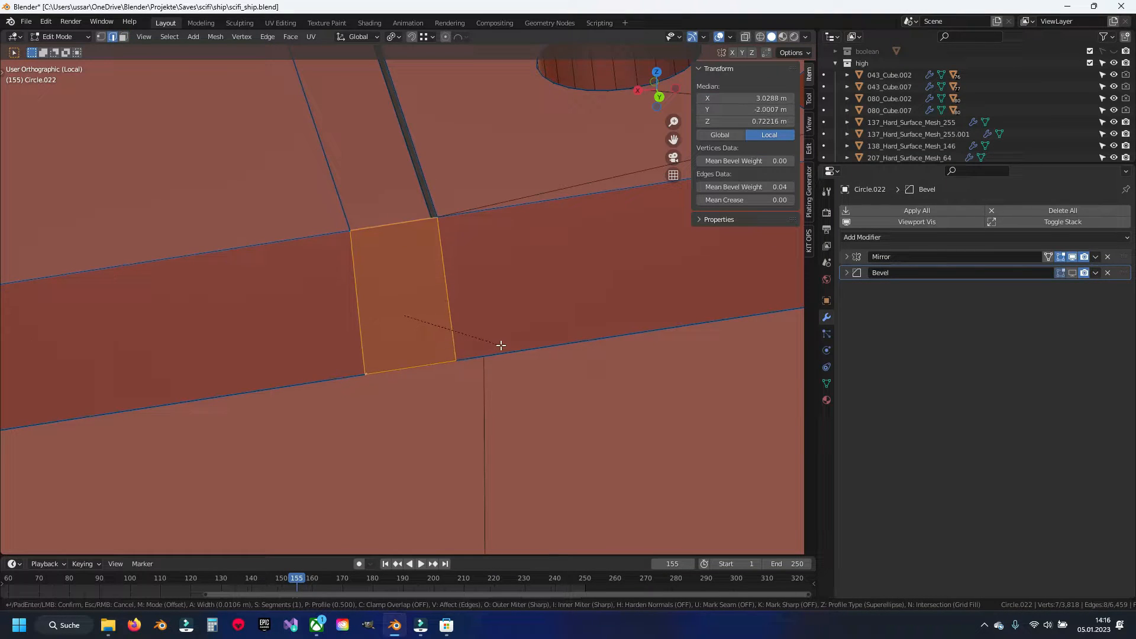
{"action": "left_click", "coordinate": [496, 348]}
{"action": "middle_click_drag", "start_coordinate": [396, 280], "coordinate": [426, 329], "text": "shift"}
Step: Add a loop cut across the upper part of the new strip and delete the face above it
{"action": "key", "text": "ctrl+r"}
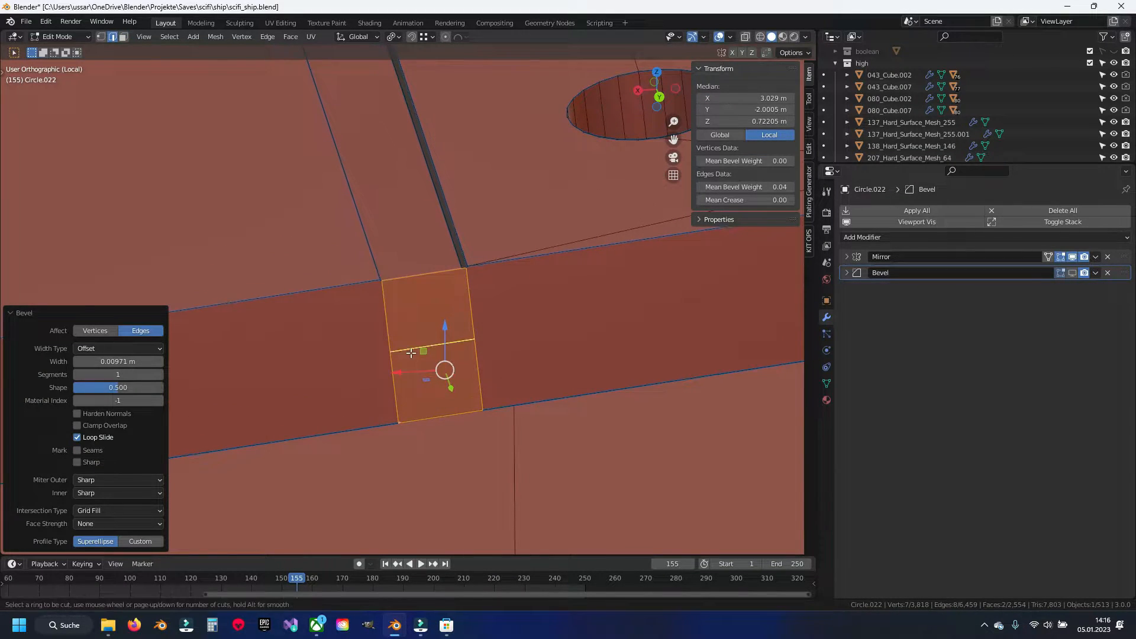
{"action": "left_click", "coordinate": [407, 347]}
{"action": "left_click", "coordinate": [408, 309]}
{"action": "left_click", "coordinate": [414, 294]}
{"action": "key", "text": "x"}
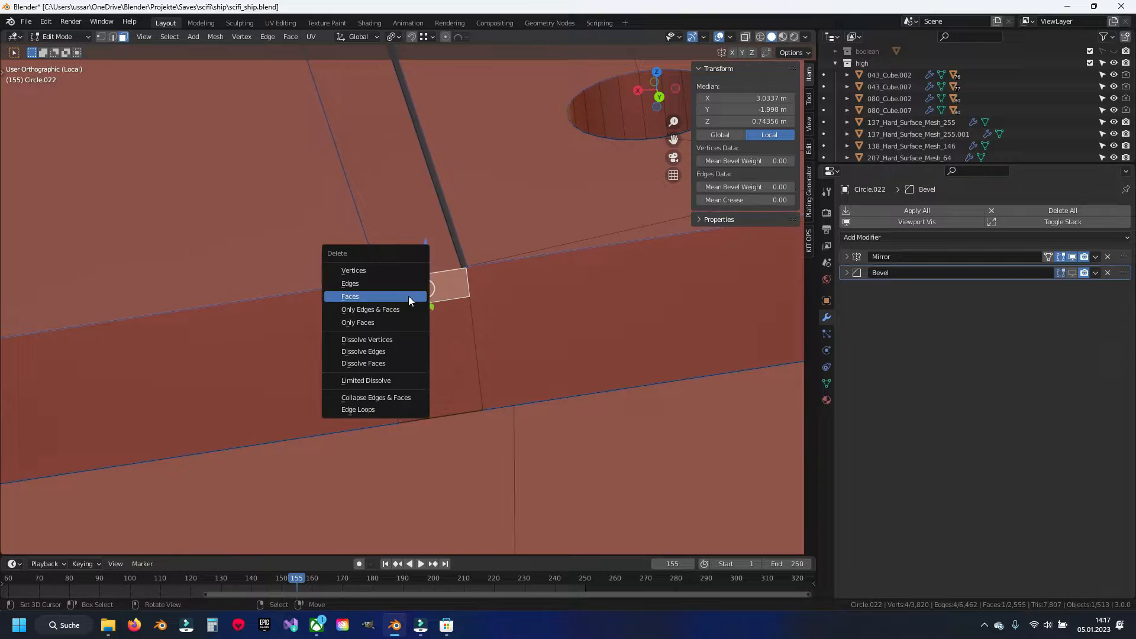
{"action": "left_click", "coordinate": [411, 298]}
Step: Move the groove's upper corner vertices onto the adjoining upper corners of the opening in the rim face
{"action": "scroll", "coordinate": [397, 297], "scroll_direction": "up", "scroll_amount": 2}
{"action": "right_click", "coordinate": [354, 262]}
{"action": "key", "text": "g"}
{"action": "left_click", "coordinate": [351, 257]}
{"action": "right_click", "coordinate": [531, 234]}
{"action": "key", "text": "g"}
{"action": "left_click", "coordinate": [535, 230]}
Step: Move both corner vertices of the groove floor onto the corners of the loop cut to close the gap
{"action": "left_click", "coordinate": [525, 265]}
{"action": "key", "text": "g"}
{"action": "left_click", "coordinate": [532, 294]}
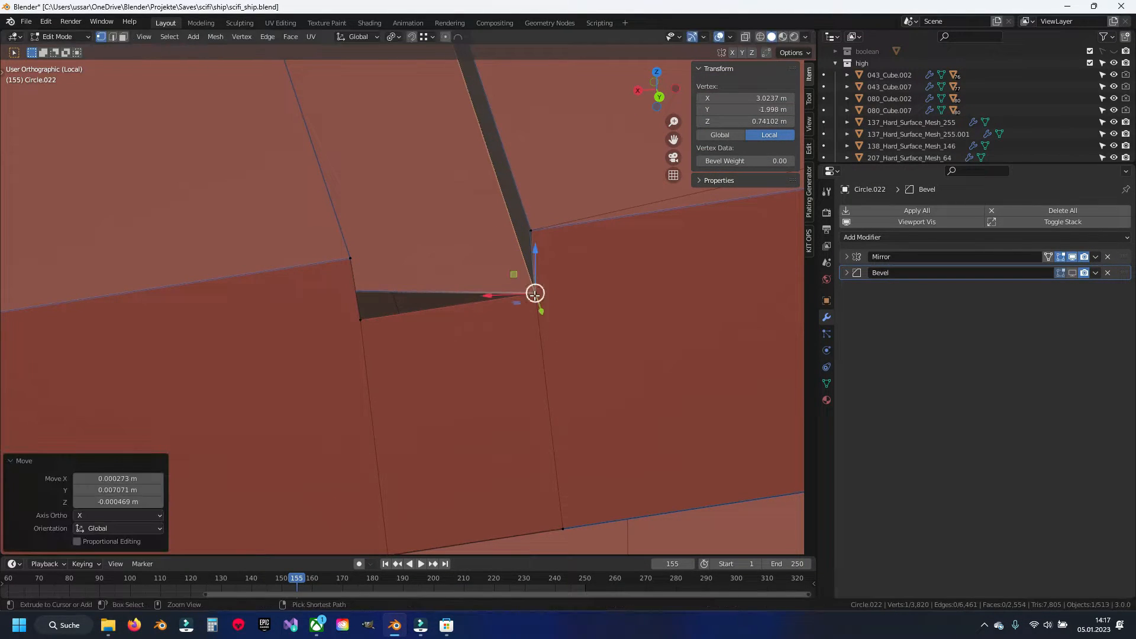
{"action": "middle_click_drag", "start_coordinate": [532, 293], "coordinate": [441, 294]}
{"action": "left_click", "coordinate": [358, 289]}
{"action": "key", "text": "g"}
{"action": "left_click", "coordinate": [362, 317]}
Step: Delete the small faces capping the end of the neighbouring groove at the hull's rim
{"action": "scroll", "coordinate": [385, 320], "scroll_direction": "down", "scroll_amount": 6}
{"action": "middle_click_drag", "start_coordinate": [17, 320], "coordinate": [418, 315], "text": "shift"}
{"action": "key", "text": "3"}
{"action": "left_click", "coordinate": [385, 281]}
{"action": "middle_click_drag", "start_coordinate": [385, 281], "coordinate": [429, 293]}
{"action": "scroll", "coordinate": [452, 292], "scroll_direction": "up", "scroll_amount": 4}
{"action": "right_click", "coordinate": [412, 275], "text": "shift"}
{"action": "right_click", "coordinate": [410, 302], "text": "shift"}
{"action": "key", "text": "x"}
{"action": "left_click", "coordinate": [406, 304]}
Step: Bevel the rim-face edge below the neighbouring groove with a width of 0.011 m
{"action": "key", "text": "2"}
{"action": "left_click", "coordinate": [448, 343]}
{"action": "key", "text": "ctrl+b"}
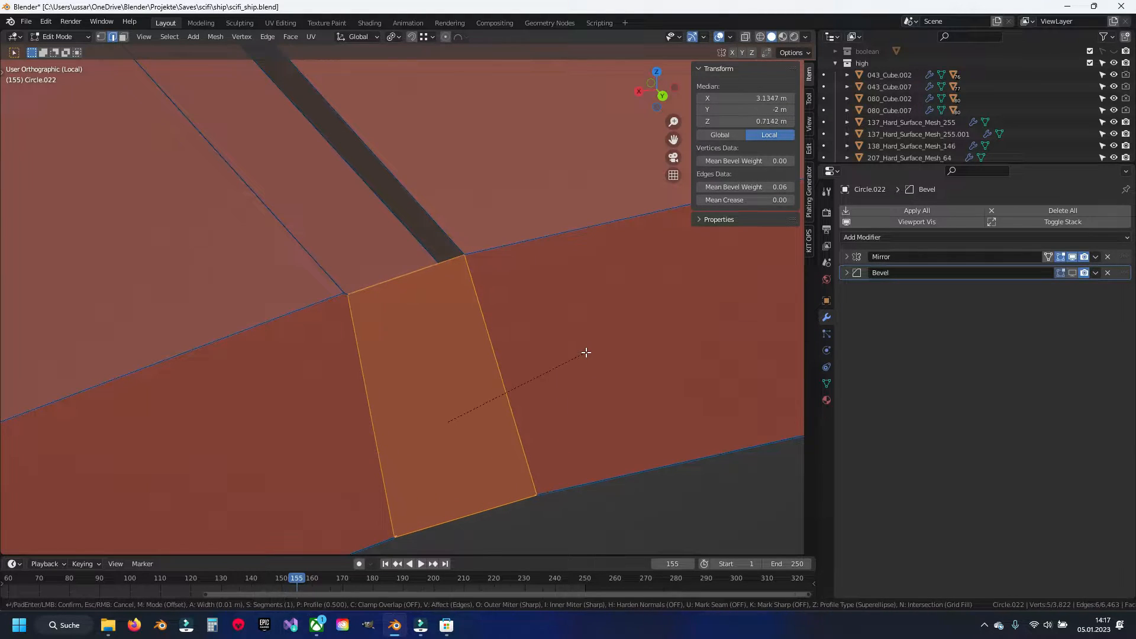
{"action": "left_click", "coordinate": [591, 350]}
Step: Cut a loop across the strip below the neighbouring groove and remove the face above the cut
{"action": "key", "text": "ctrl+r"}
{"action": "left_click", "coordinate": [348, 354]}
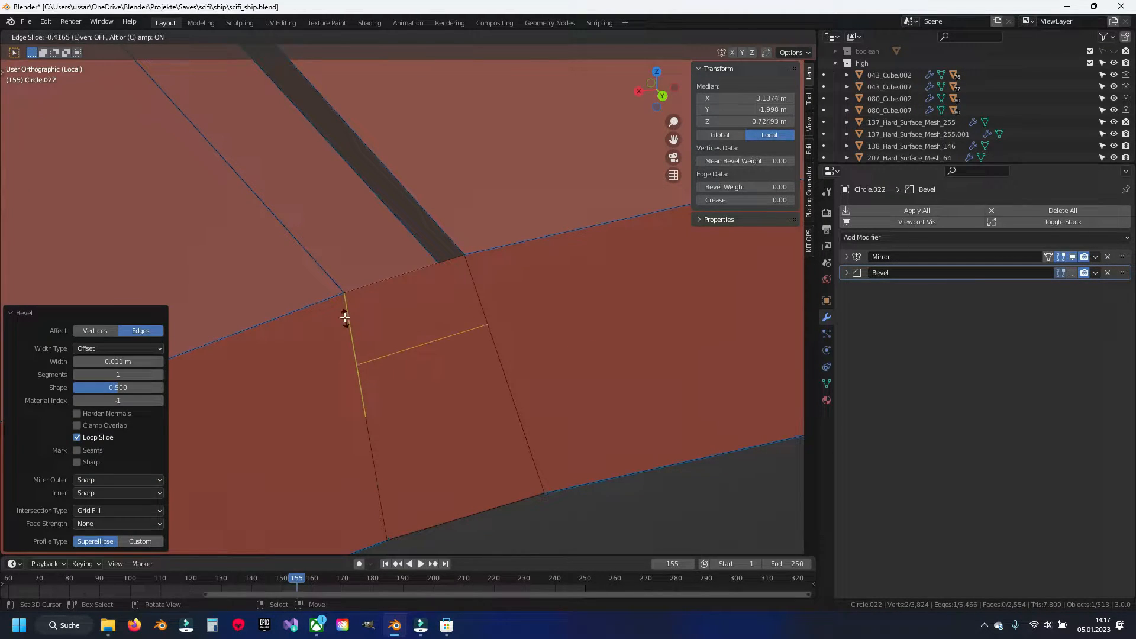
{"action": "left_click", "coordinate": [345, 312]}
{"action": "key", "text": "3"}
{"action": "right_click", "coordinate": [380, 309]}
{"action": "key", "text": "x"}
{"action": "left_click", "coordinate": [382, 310]}
Step: Move the neighbouring groove's floor corner vertices onto the corners of the loop cut
{"action": "key", "text": "1"}
{"action": "right_click", "coordinate": [450, 290]}
{"action": "key", "text": "g"}
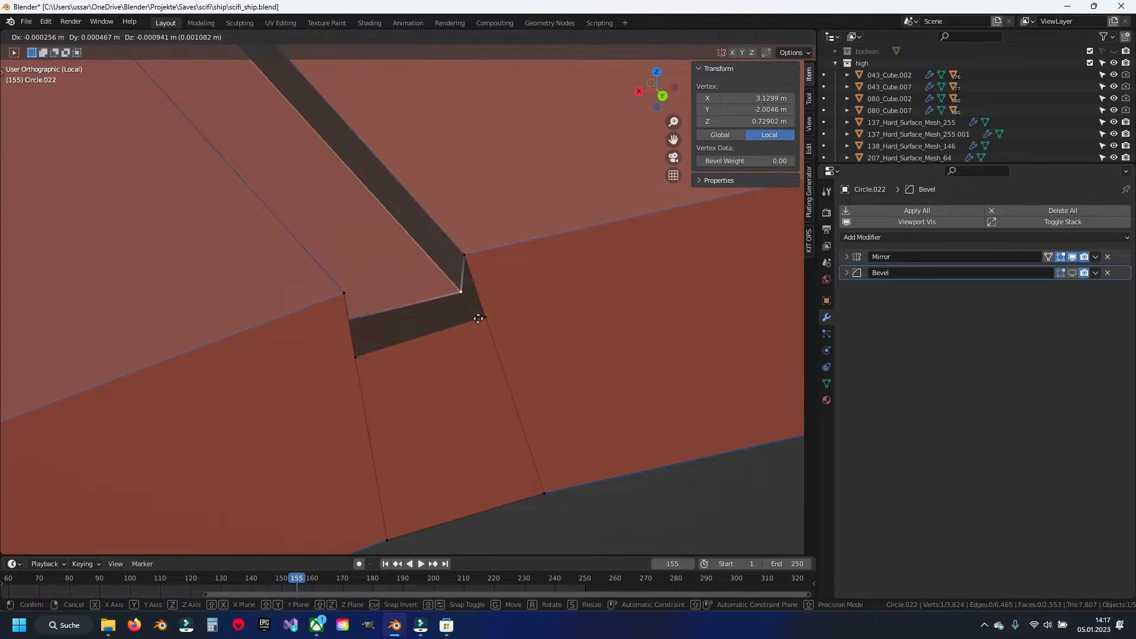
{"action": "left_click", "coordinate": [479, 318]}
{"action": "middle_click_drag", "start_coordinate": [480, 318], "coordinate": [491, 346]}
Step: Select the whole mesh and merge its overlapping vertices by distance
{"action": "scroll", "coordinate": [490, 345], "scroll_direction": "down", "scroll_amount": 6}
{"action": "middle_click_drag", "start_coordinate": [682, 359], "coordinate": [376, 346], "text": "shift"}
{"action": "middle_click_drag", "start_coordinate": [550, 352], "coordinate": [317, 342], "text": "shift"}
{"action": "middle_click_drag", "start_coordinate": [546, 343], "coordinate": [218, 345], "text": "shift"}
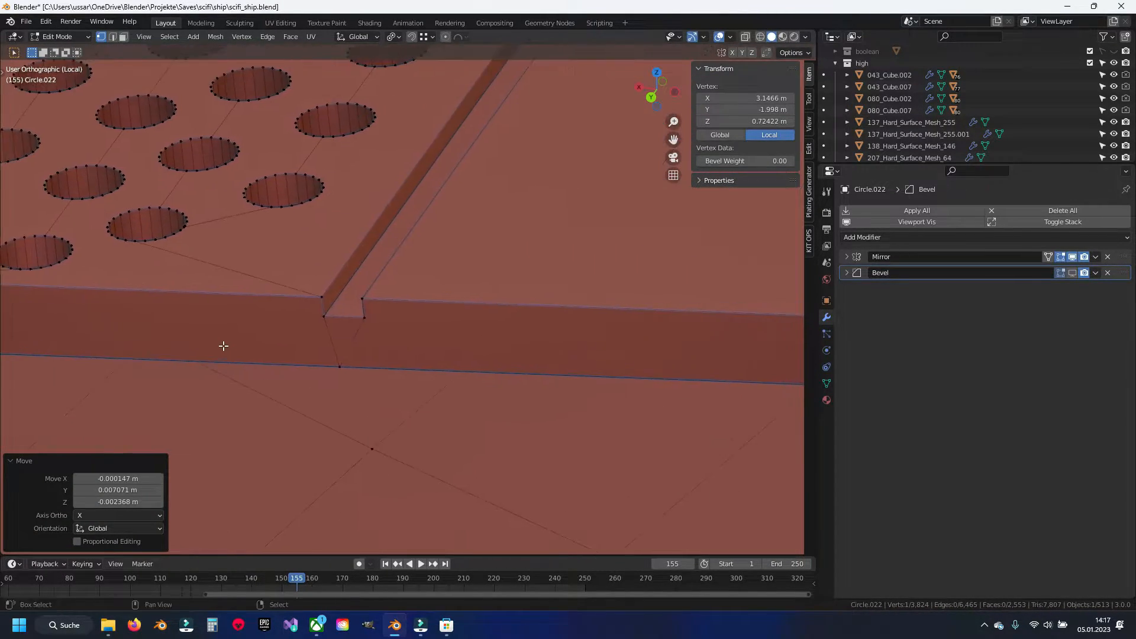
{"action": "scroll", "coordinate": [295, 349], "scroll_direction": "up", "scroll_amount": 1}
{"action": "scroll", "coordinate": [319, 348], "scroll_direction": "down", "scroll_amount": 6}
{"action": "key", "text": "alt+a"}
{"action": "key", "text": "a"}
{"action": "key", "text": "q"}
{"action": "left_click", "coordinate": [366, 317]}
{"action": "key", "text": "alt+a"}
Step: Set the mean bevel weight of the two short lower rim edges beneath the rebuilt groove ends
{"action": "middle_click_drag", "start_coordinate": [207, 318], "coordinate": [250, 315]}
{"action": "middle_click_drag", "start_coordinate": [249, 316], "coordinate": [432, 299], "text": "shift"}
{"action": "key", "text": "2"}
{"action": "left_click", "coordinate": [443, 287]}
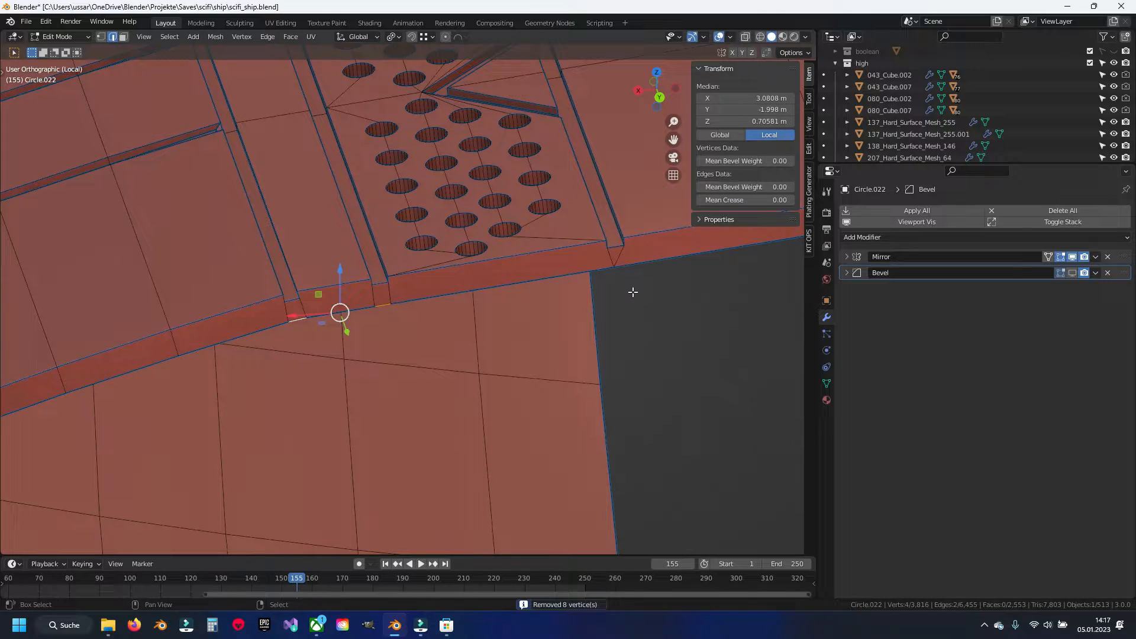
{"action": "left_click", "coordinate": [760, 189]}
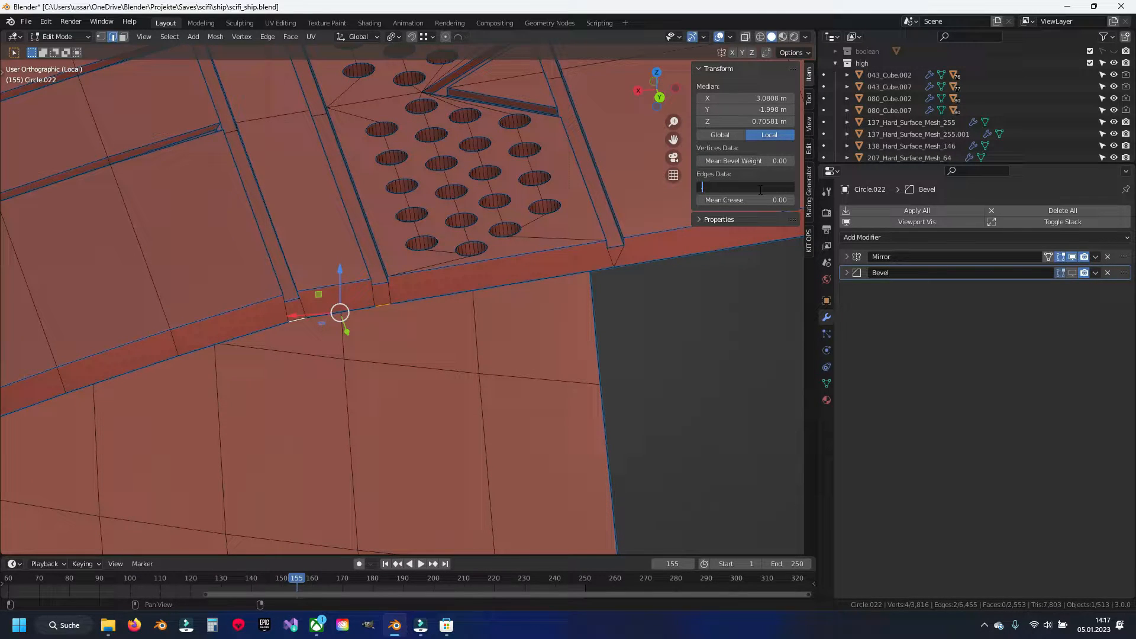
{"action": "left_click", "coordinate": [456, 273]}
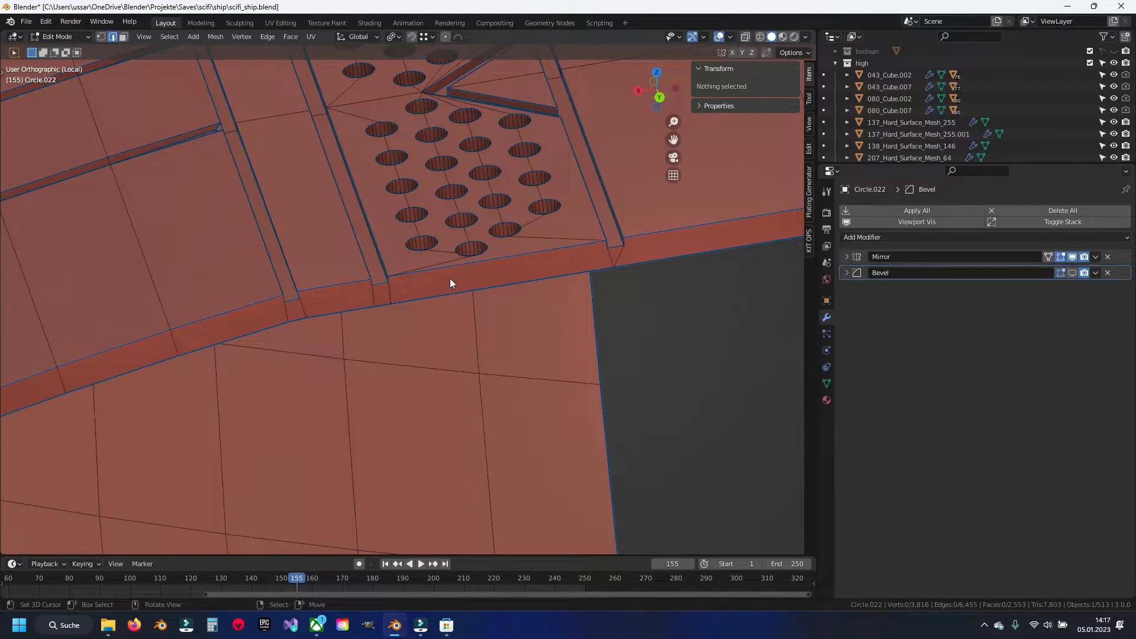
Step: Inspect the spiked bevel at the rebuilt groove end and try sliding its floor edge along the rim face
{"action": "scroll", "coordinate": [450, 278], "scroll_direction": "up", "scroll_amount": 2}
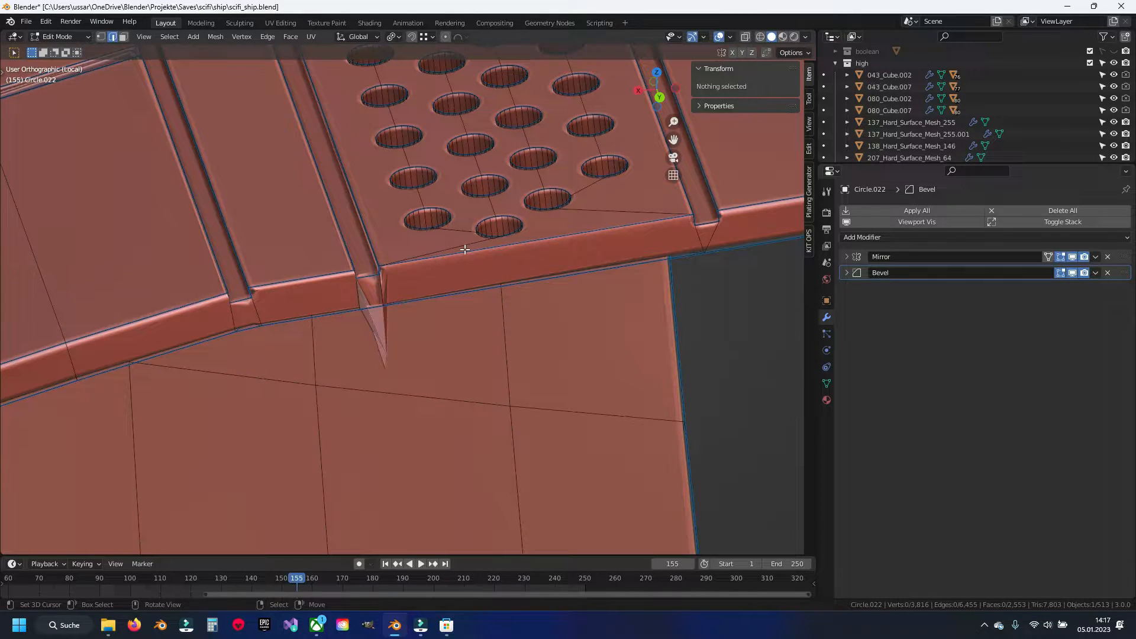
{"action": "scroll", "coordinate": [376, 266], "scroll_direction": "up", "scroll_amount": 4}
{"action": "key", "text": "1"}
{"action": "scroll", "coordinate": [449, 278], "scroll_direction": "down", "scroll_amount": 2}
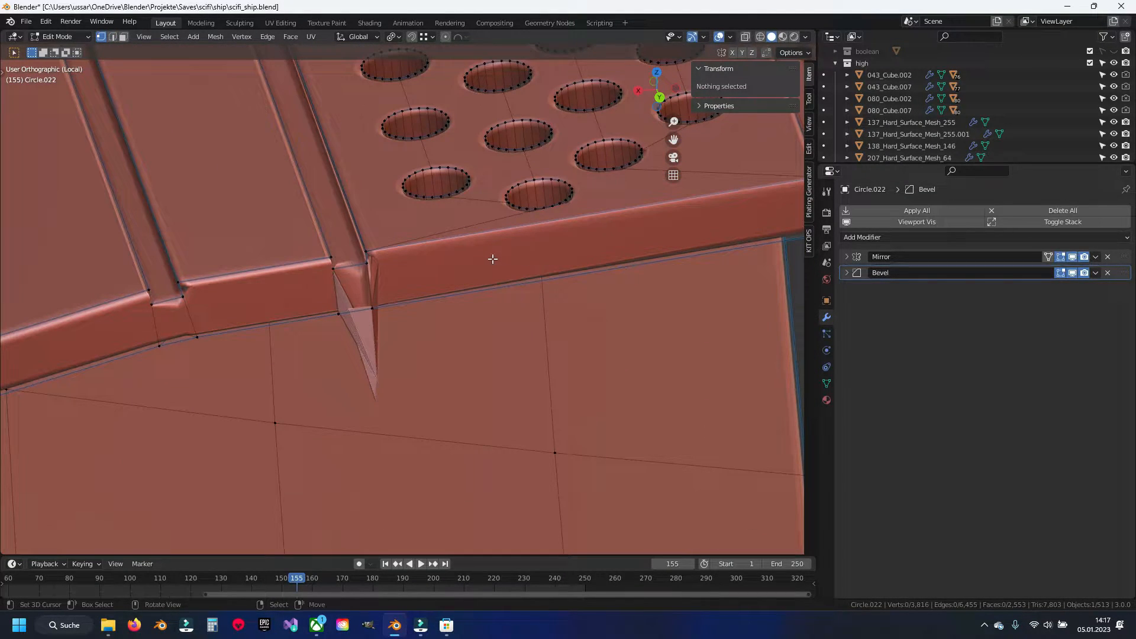
{"action": "left_click", "coordinate": [354, 265]}
{"action": "scroll", "coordinate": [354, 265], "scroll_direction": "up", "scroll_amount": 3}
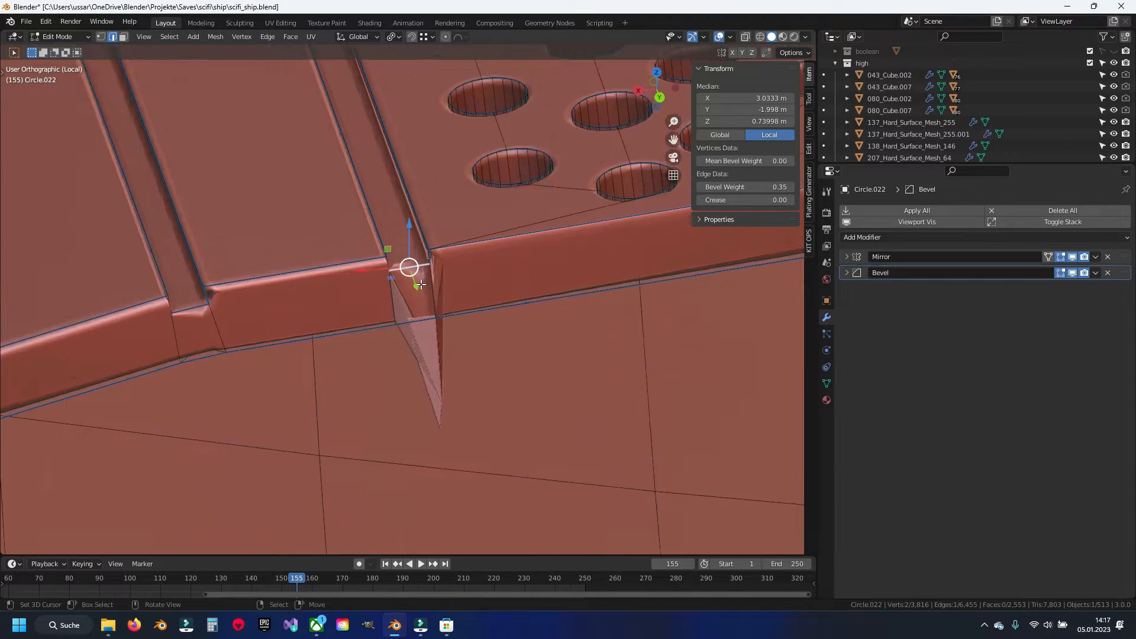
{"action": "key", "text": "g"}
{"action": "key", "text": "g"}
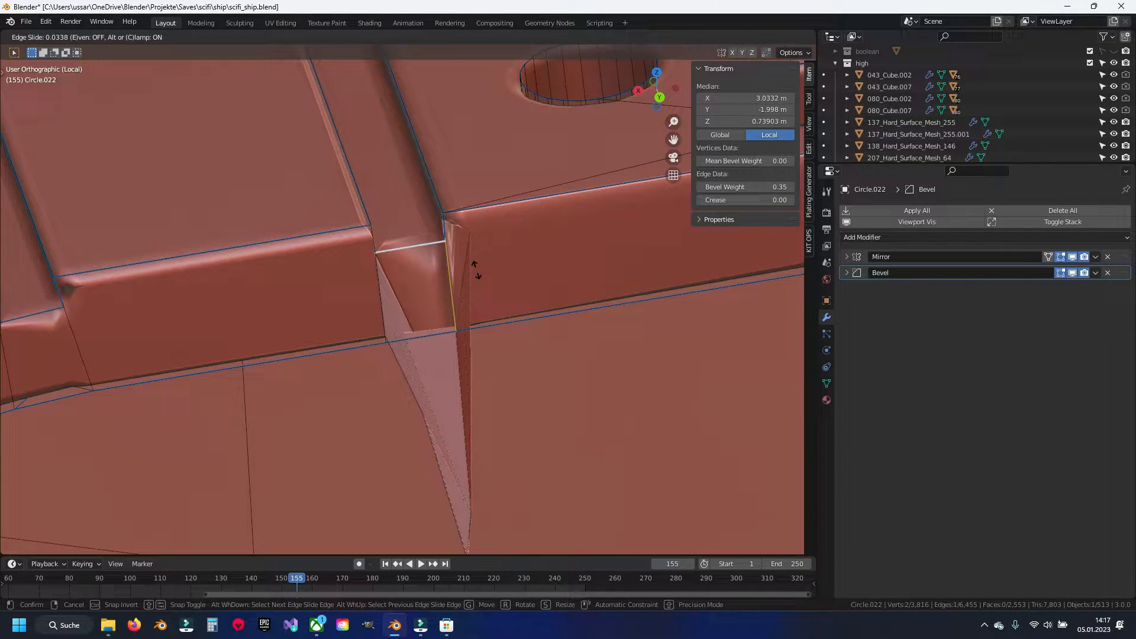
{"action": "right_click", "coordinate": [479, 329]}
{"action": "left_click", "coordinate": [1072, 274]}
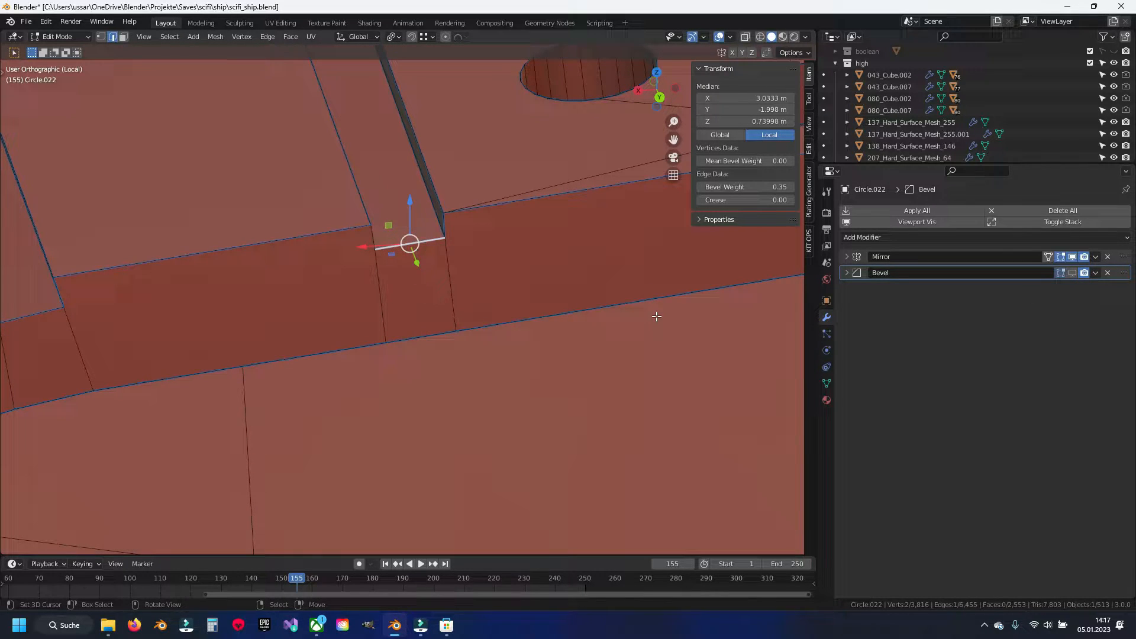
Step: Connect the floor corner vertices of the neighbouring groove ends with new edges along the rim face
{"action": "key", "text": "1"}
{"action": "right_click", "coordinate": [368, 255]}
{"action": "right_click", "coordinate": [68, 307], "text": "shift"}
{"action": "key", "text": "j"}
{"action": "right_click", "coordinate": [437, 242]}
{"action": "scroll", "coordinate": [437, 242], "scroll_direction": "down", "scroll_amount": 3}
{"action": "middle_click_drag", "start_coordinate": [787, 249], "coordinate": [347, 327], "text": "shift"}
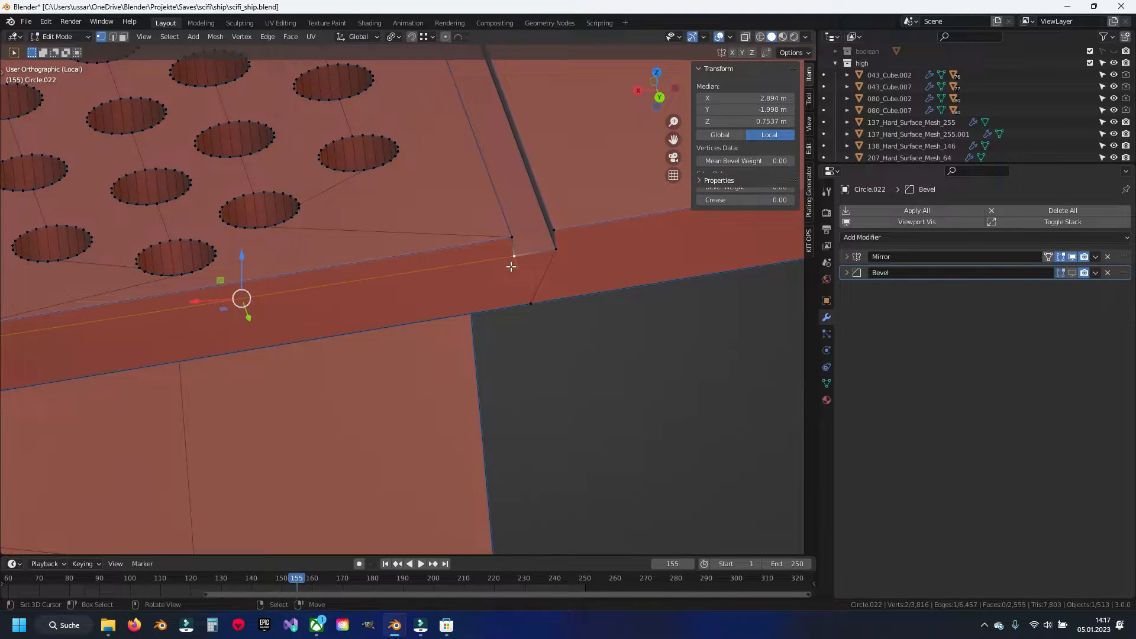
{"action": "key", "text": "alt+a"}
Step: Examine the displayed bevels along the rim below the vent holes and the groove ends on the hull's side
{"action": "scroll", "coordinate": [592, 273], "scroll_direction": "down", "scroll_amount": 3}
{"action": "middle_click_drag", "start_coordinate": [607, 276], "coordinate": [364, 312], "text": "shift"}
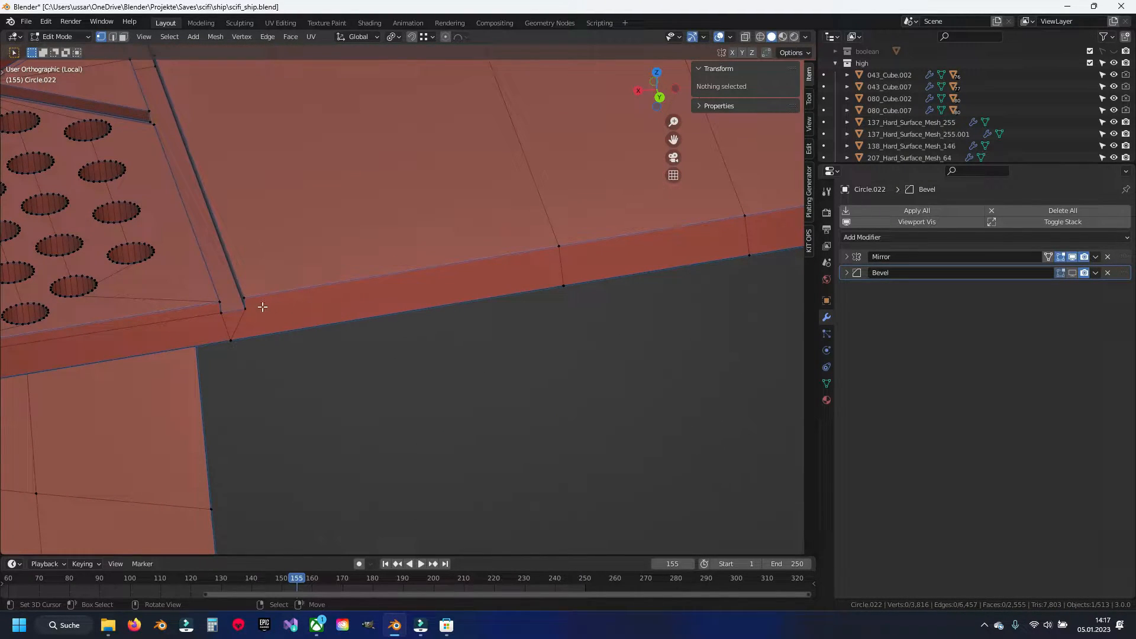
{"action": "middle_click_drag", "start_coordinate": [225, 316], "coordinate": [531, 268], "text": "shift"}
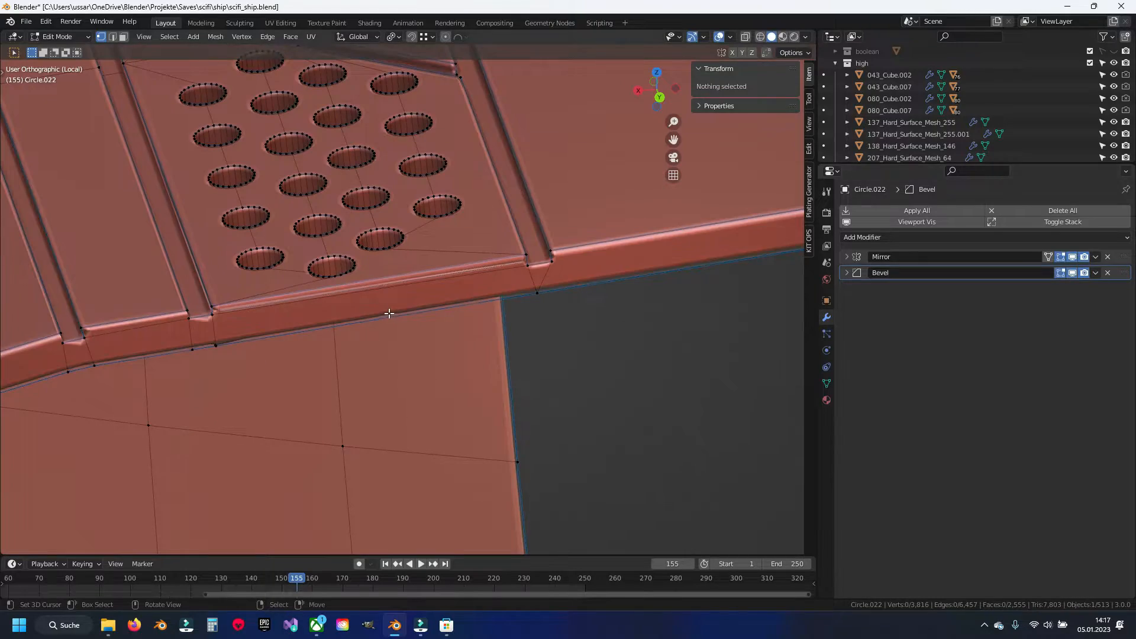
{"action": "scroll", "coordinate": [395, 316], "scroll_direction": "down", "scroll_amount": 3}
{"action": "middle_click_drag", "start_coordinate": [395, 316], "coordinate": [430, 367]}
{"action": "middle_click_drag", "start_coordinate": [320, 435], "coordinate": [456, 272], "text": "shift"}
{"action": "middle_click_drag", "start_coordinate": [411, 324], "coordinate": [438, 294]}
{"action": "scroll", "coordinate": [438, 294], "scroll_direction": "up", "scroll_amount": 8}
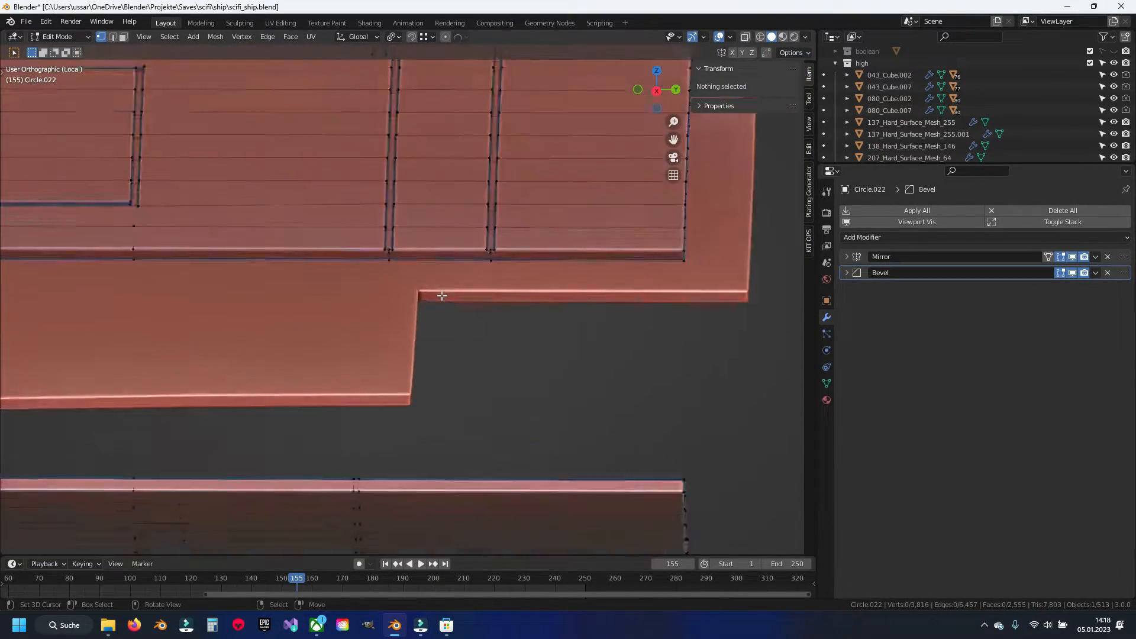
{"action": "middle_click_drag", "start_coordinate": [626, 218], "coordinate": [459, 322], "text": "shift"}
{"action": "scroll", "coordinate": [459, 322], "scroll_direction": "up", "scroll_amount": 5}
Step: Turn off the Bevel modifier's viewport display and delete the triangular faces at the side groove's end
{"action": "left_click", "coordinate": [1073, 272]}
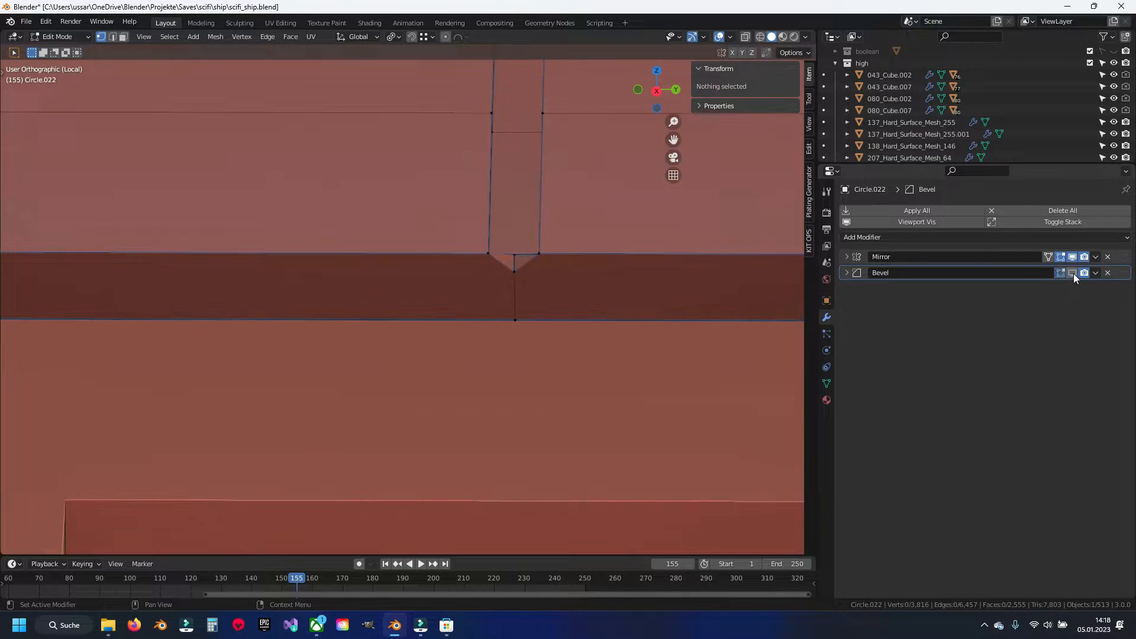
{"action": "scroll", "coordinate": [448, 336], "scroll_direction": "up", "scroll_amount": 1}
{"action": "middle_click_drag", "start_coordinate": [529, 294], "coordinate": [401, 290], "text": "shift"}
{"action": "scroll", "coordinate": [449, 336], "scroll_direction": "up", "scroll_amount": 2}
{"action": "key", "text": "3"}
{"action": "left_click", "coordinate": [439, 299]}
{"action": "left_click", "coordinate": [464, 300], "text": "shift"}
{"action": "scroll", "coordinate": [449, 305], "scroll_direction": "down", "scroll_amount": 2}
{"action": "key", "text": "x"}
{"action": "left_click", "coordinate": [400, 292]}
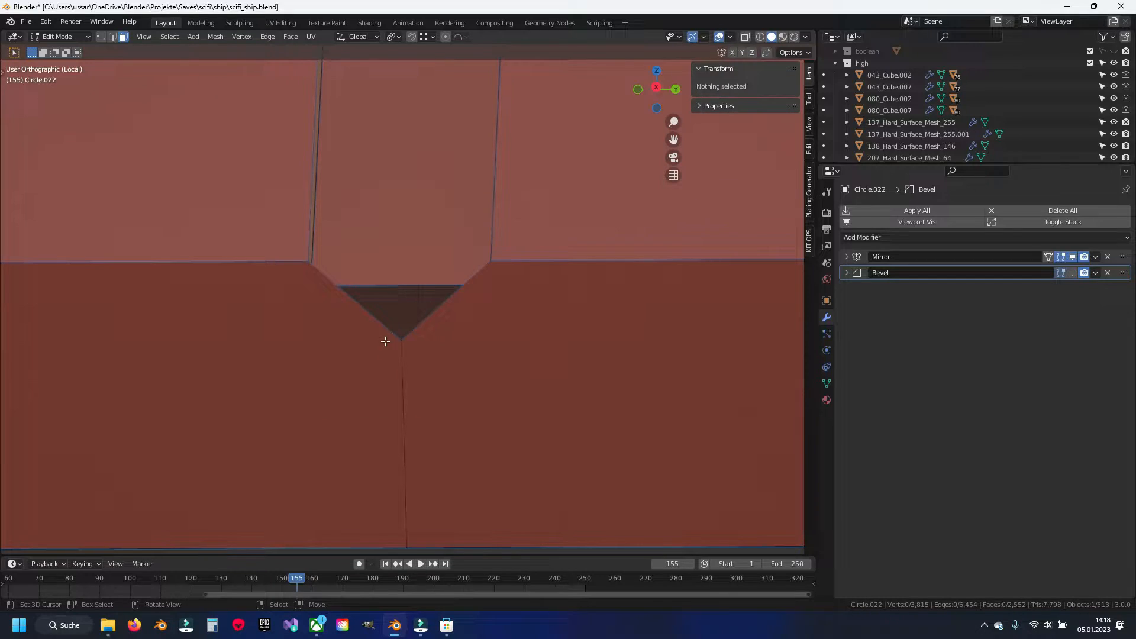
Step: Bevel the rim-face edge below the side groove into a strip matching the groove's width
{"action": "key", "text": "2"}
{"action": "left_click", "coordinate": [398, 381]}
{"action": "key", "text": "ctrl+b"}
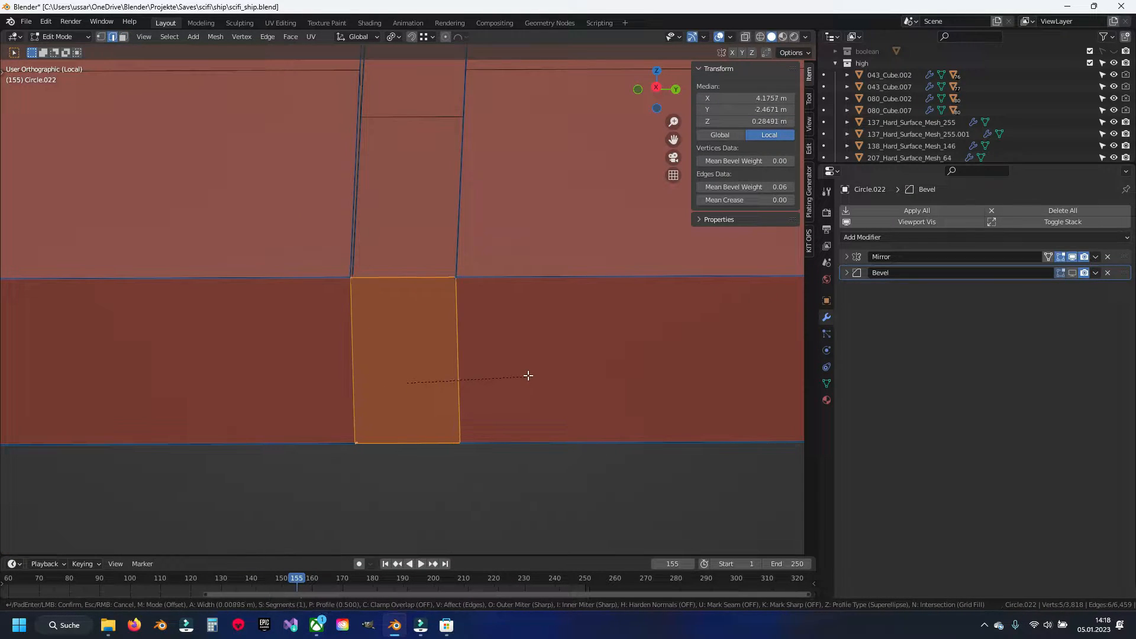
{"action": "left_click", "coordinate": [516, 376]}
Step: Add a loop cut near the top of the side groove's strip and delete the upper face
{"action": "key", "text": "ctrl+r"}
{"action": "left_click", "coordinate": [358, 360]}
{"action": "left_click", "coordinate": [363, 328]}
{"action": "key", "text": "3"}
{"action": "right_click", "coordinate": [382, 294]}
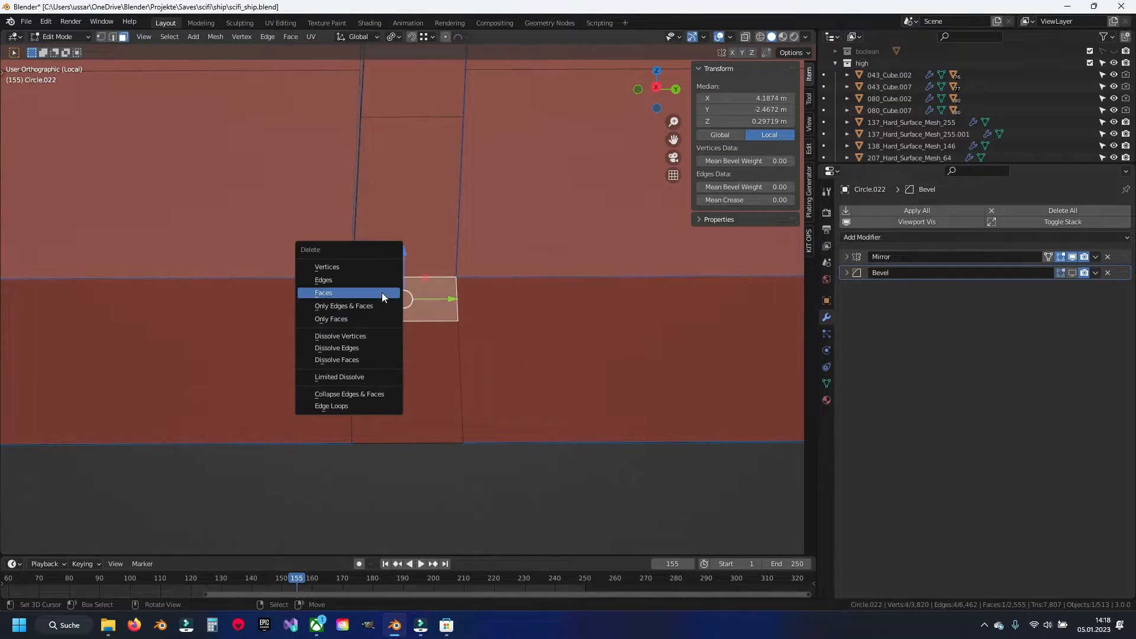
{"action": "key", "text": "x"}
{"action": "left_click", "coordinate": [381, 293]}
Step: Move both floor corner vertices of the side groove onto the corners of the loop cut
{"action": "key", "text": "1"}
{"action": "right_click", "coordinate": [352, 291]}
{"action": "key", "text": "g"}
{"action": "left_click", "coordinate": [351, 319]}
{"action": "middle_click_drag", "start_coordinate": [352, 319], "coordinate": [549, 358]}
{"action": "key", "text": "KP_Decimal"}
{"action": "right_click", "coordinate": [499, 273]}
{"action": "key", "text": "g"}
{"action": "left_click", "coordinate": [500, 309], "text": "ctrl"}
Step: Delete the small faces capping the end of the adjacent groove on the hull's side
{"action": "scroll", "coordinate": [440, 340], "scroll_direction": "down", "scroll_amount": 7}
{"action": "middle_click_drag", "start_coordinate": [255, 368], "coordinate": [456, 367], "text": "shift"}
{"action": "scroll", "coordinate": [414, 358], "scroll_direction": "up", "scroll_amount": 4}
{"action": "middle_click_drag", "start_coordinate": [171, 307], "coordinate": [312, 340], "text": "shift"}
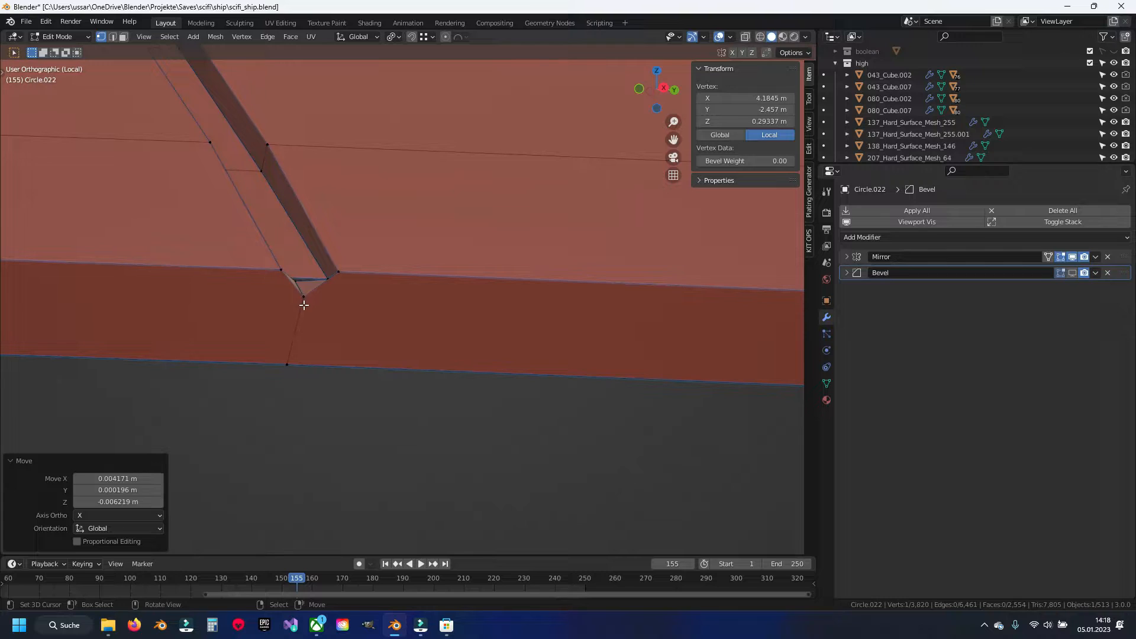
{"action": "key", "text": "3"}
{"action": "right_click", "coordinate": [303, 285]}
{"action": "key", "text": "KP_Decimal"}
{"action": "key", "text": "x"}
{"action": "left_click", "coordinate": [394, 247]}
Step: Bevel the rim-face edge below the adjacent side groove with a width of about 0.0111 m
{"action": "key", "text": "2"}
{"action": "right_click", "coordinate": [395, 349]}
{"action": "key", "text": "ctrl+b"}
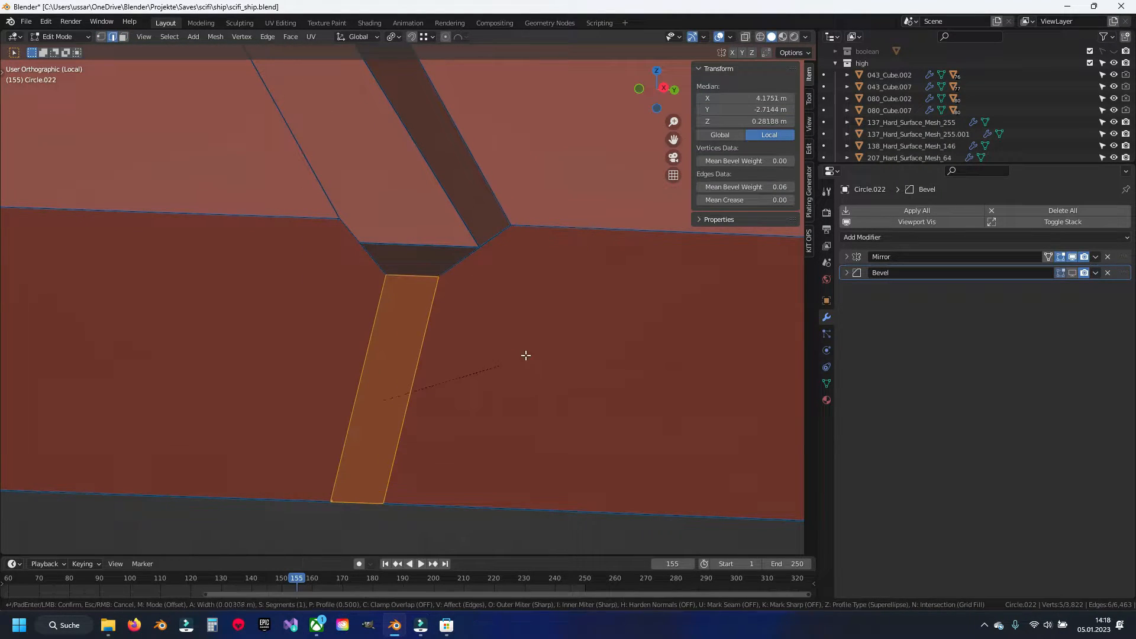
{"action": "left_click", "coordinate": [560, 340]}
Step: Add a loop cut across the adjacent side groove's strip and delete the face above it
{"action": "key", "text": "ctrl+r"}
{"action": "left_click", "coordinate": [329, 331]}
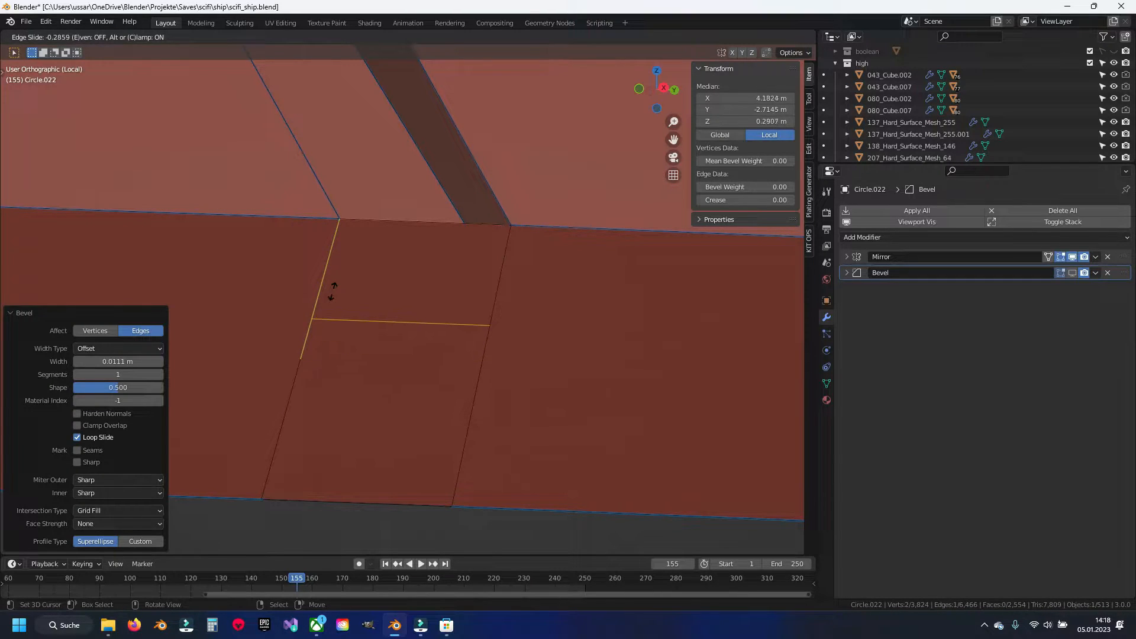
{"action": "left_click", "coordinate": [355, 268]}
{"action": "key", "text": "3"}
{"action": "right_click", "coordinate": [380, 258]}
{"action": "key", "text": "x"}
{"action": "left_click", "coordinate": [380, 256]}
Step: Move both floor corner vertices of the adjacent side groove down onto the corners of its loop cut
{"action": "key", "text": "1"}
{"action": "right_click", "coordinate": [478, 283]}
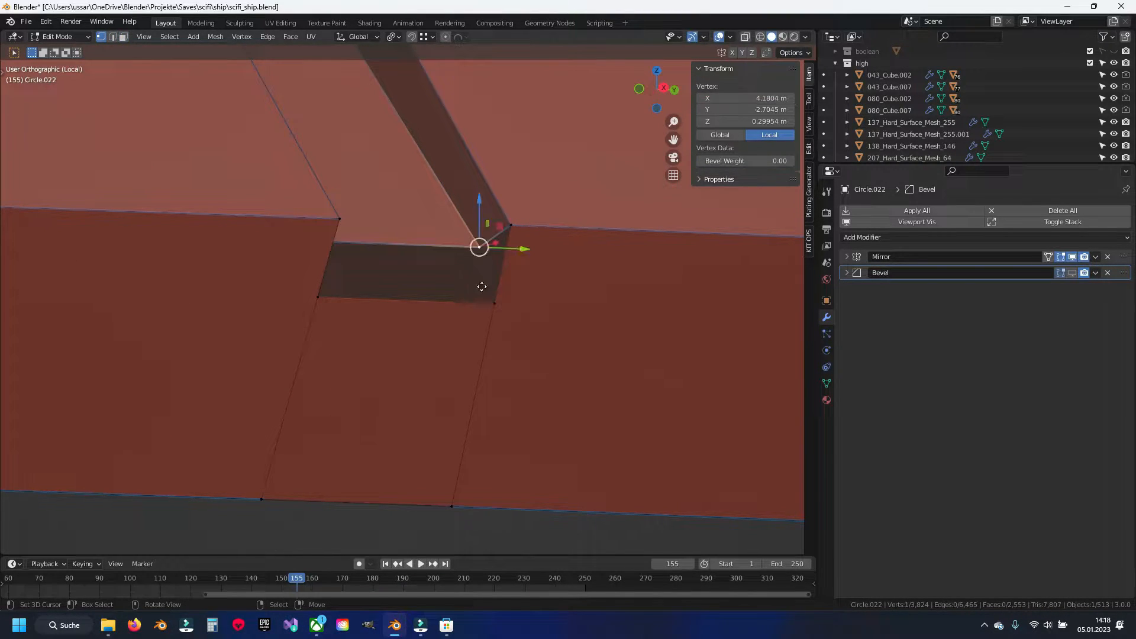
{"action": "key", "text": "g"}
{"action": "left_click", "coordinate": [494, 339]}
{"action": "middle_click_drag", "start_coordinate": [494, 338], "coordinate": [624, 311]}
{"action": "right_click", "coordinate": [198, 308]}
{"action": "key", "text": "g"}
{"action": "left_click", "coordinate": [191, 344]}
Step: Merge all of the hull mesh's overlapping vertices by distance
{"action": "key", "text": "a"}
{"action": "key", "text": "a"}
{"action": "key", "text": "m"}
{"action": "key", "text": "b"}
{"action": "key", "text": "a"}
Step: Set a mean bevel weight of 0.35 on the two lower rim edges beneath the side grooves
{"action": "scroll", "coordinate": [414, 317], "scroll_direction": "down", "scroll_amount": 5}
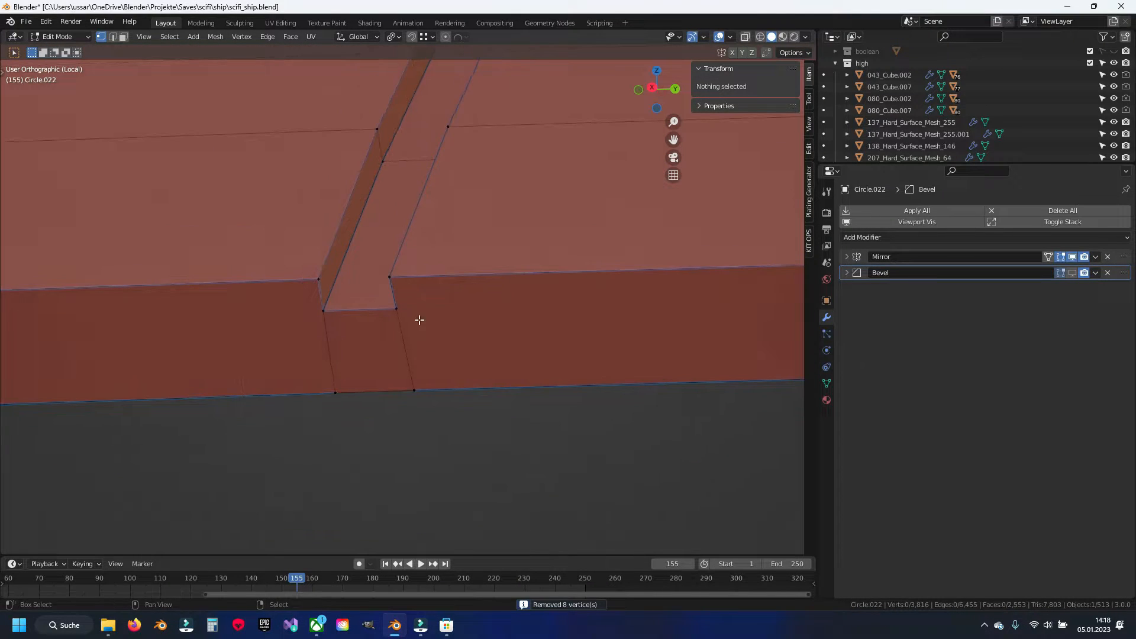
{"action": "middle_click_drag", "start_coordinate": [419, 319], "coordinate": [333, 307], "text": "shift"}
{"action": "scroll", "coordinate": [354, 320], "scroll_direction": "down", "scroll_amount": 4}
{"action": "middle_click_drag", "start_coordinate": [560, 340], "coordinate": [314, 334], "text": "shift"}
{"action": "key", "text": "2"}
{"action": "left_click", "coordinate": [523, 321]}
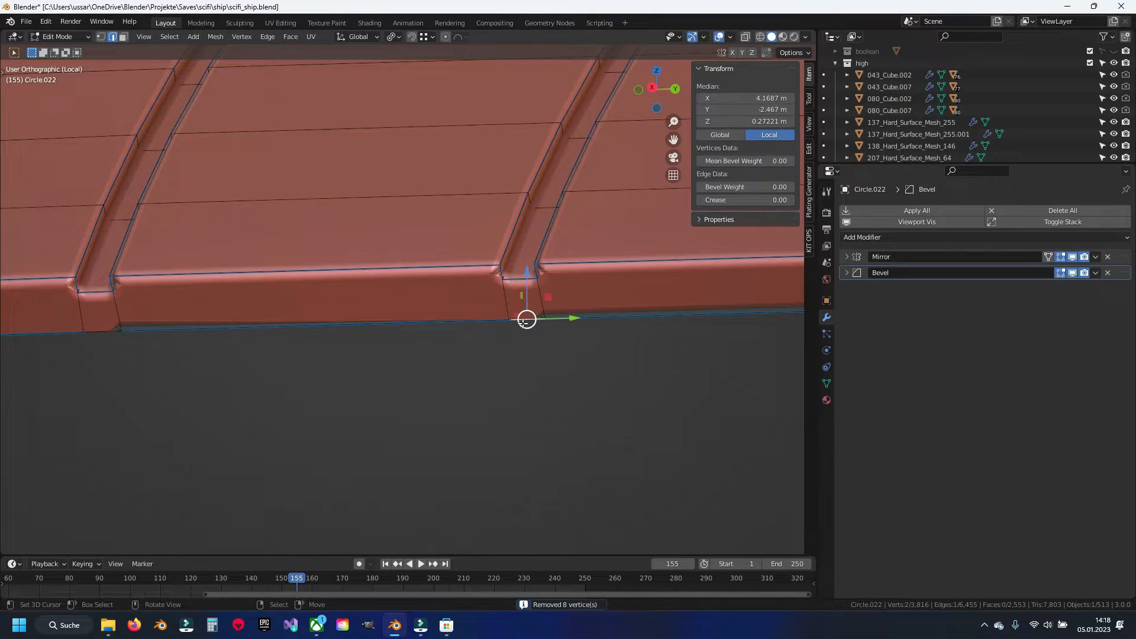
{"action": "left_click", "coordinate": [769, 188]}
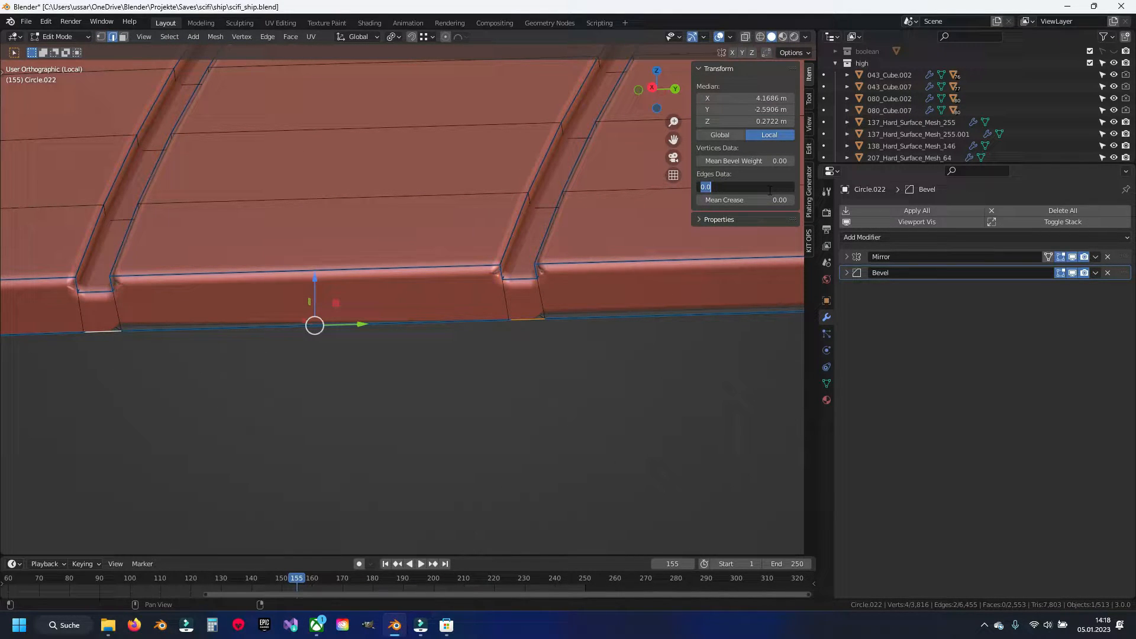
{"action": "type", "text": ".35"}
{"action": "key", "text": "Return"}
Step: Slide the end edge of the first side groove down the rim face by a factor of 0.1
{"action": "scroll", "coordinate": [544, 282], "scroll_direction": "up", "scroll_amount": 1}
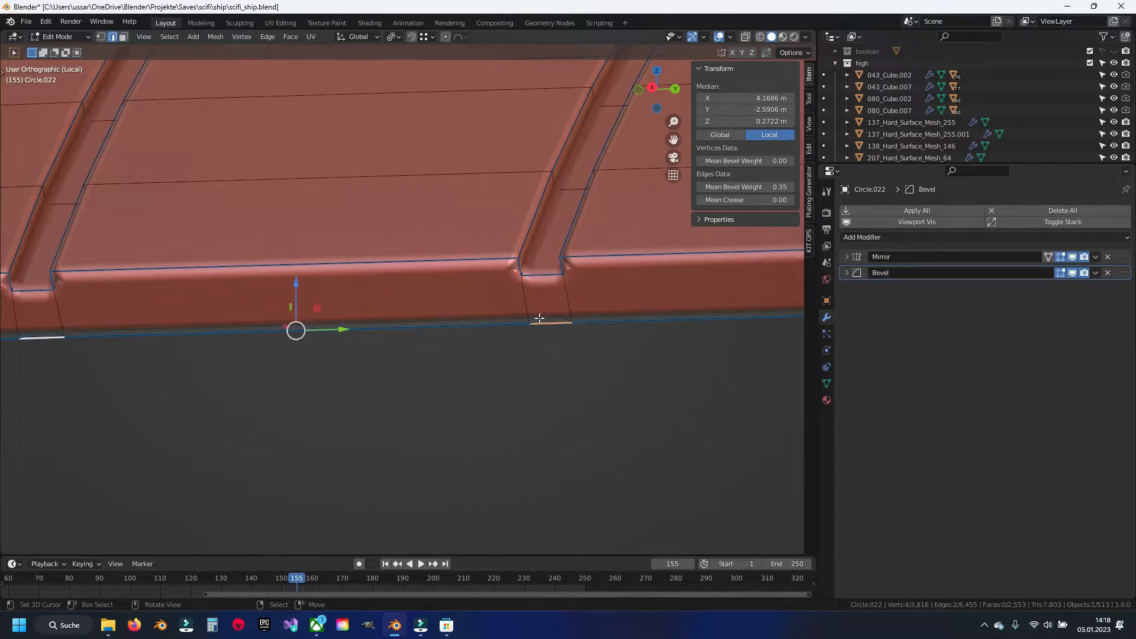
{"action": "key", "text": "alt+a"}
{"action": "left_click", "coordinate": [544, 283]}
{"action": "key", "text": "g"}
{"action": "key", "text": "g"}
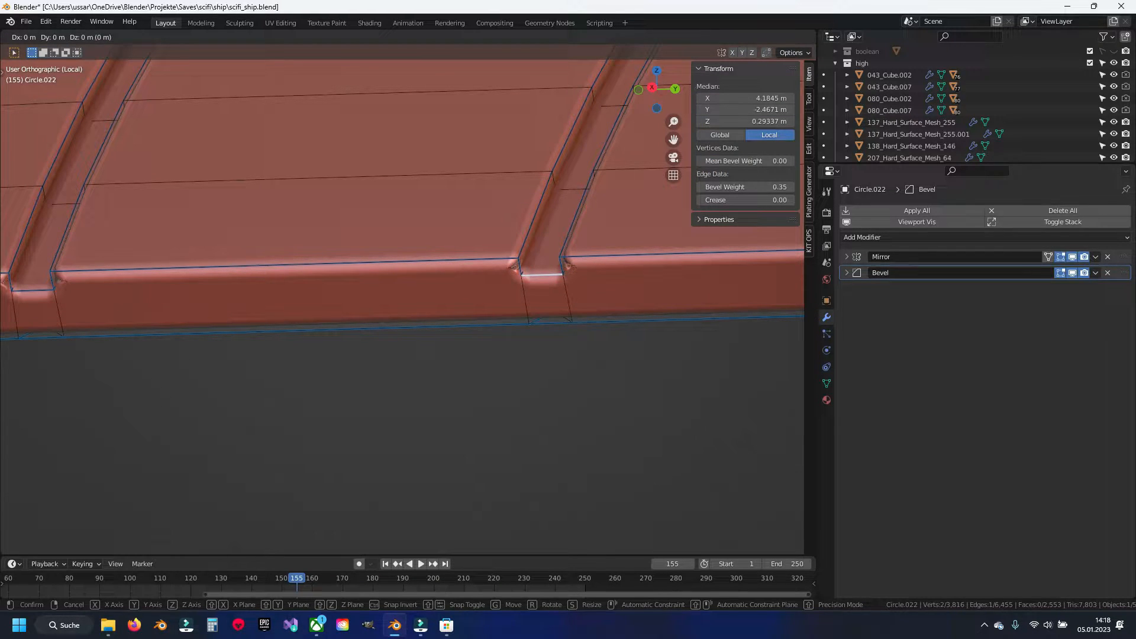
{"action": "left_click", "coordinate": [533, 284]}
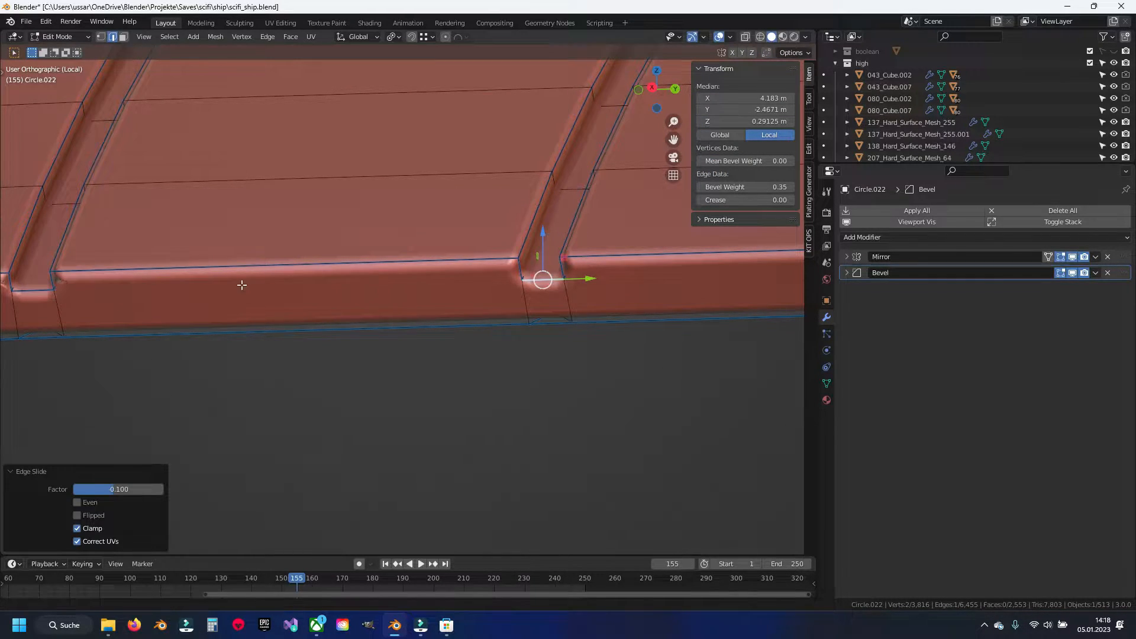
Step: Slide the end edge of the adjacent side groove down the rim face by a factor of 0.136
{"action": "middle_click_drag", "start_coordinate": [33, 298], "coordinate": [360, 282], "text": "shift"}
{"action": "scroll", "coordinate": [360, 282], "scroll_direction": "up", "scroll_amount": 3}
{"action": "right_click", "coordinate": [359, 281]}
{"action": "key", "text": "g"}
{"action": "key", "text": "g"}
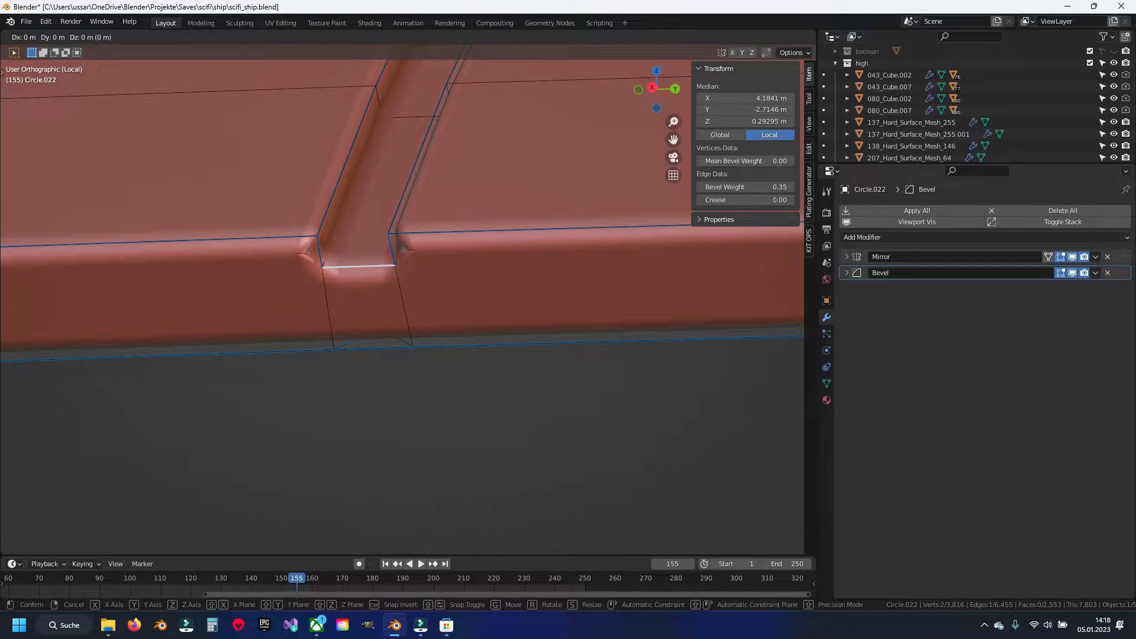
{"action": "left_click", "coordinate": [442, 307]}
Step: Examine the bevels along the hull's rim towards the end face with the circular recess
{"action": "scroll", "coordinate": [441, 307], "scroll_direction": "down", "scroll_amount": 7}
{"action": "middle_click_drag", "start_coordinate": [172, 308], "coordinate": [580, 285], "text": "shift"}
{"action": "scroll", "coordinate": [580, 285], "scroll_direction": "down", "scroll_amount": 4}
{"action": "middle_click_drag", "start_coordinate": [266, 284], "coordinate": [530, 294], "text": "shift"}
{"action": "middle_click_drag", "start_coordinate": [140, 312], "coordinate": [793, 282], "text": "shift"}
{"action": "middle_click_drag", "start_coordinate": [608, 467], "coordinate": [546, 348], "text": "shift"}
{"action": "scroll", "coordinate": [444, 319], "scroll_direction": "up", "scroll_amount": 5}
{"action": "scroll", "coordinate": [429, 305], "scroll_direction": "down", "scroll_amount": 8}
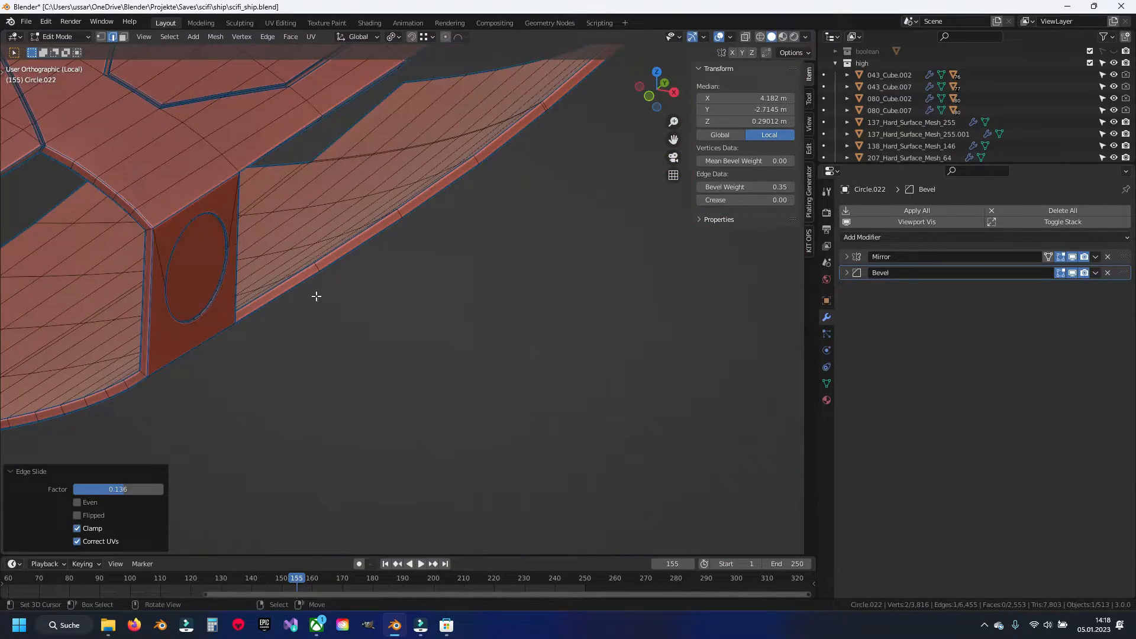
Step: Save the file and set a mean bevel weight of 0.2 on the outer edge loop of the end face's circular recess
{"action": "middle_click_drag", "start_coordinate": [220, 270], "coordinate": [421, 313], "text": "shift"}
{"action": "scroll", "coordinate": [421, 313], "scroll_direction": "up", "scroll_amount": 3}
{"action": "scroll", "coordinate": [422, 313], "scroll_direction": "up", "scroll_amount": 3}
{"action": "scroll", "coordinate": [483, 360], "scroll_direction": "up", "scroll_amount": 4}
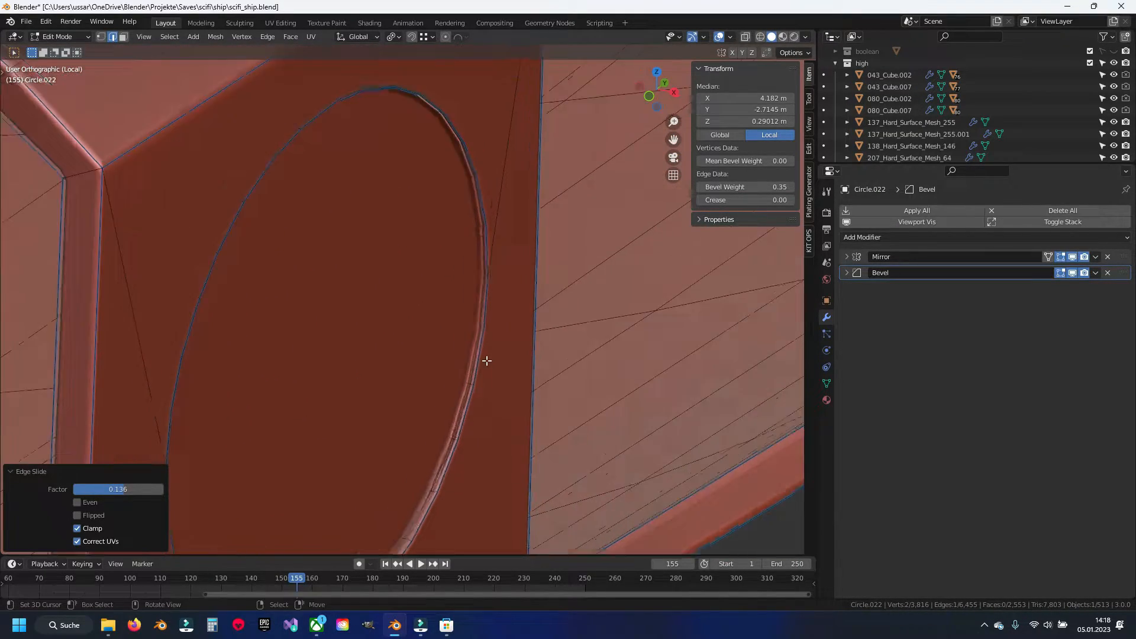
{"action": "key", "text": "alt+a"}
{"action": "key", "text": "ctrl+s"}
{"action": "left_click", "coordinate": [536, 275], "text": "alt"}
{"action": "scroll", "coordinate": [535, 276], "scroll_direction": "down", "scroll_amount": 5}
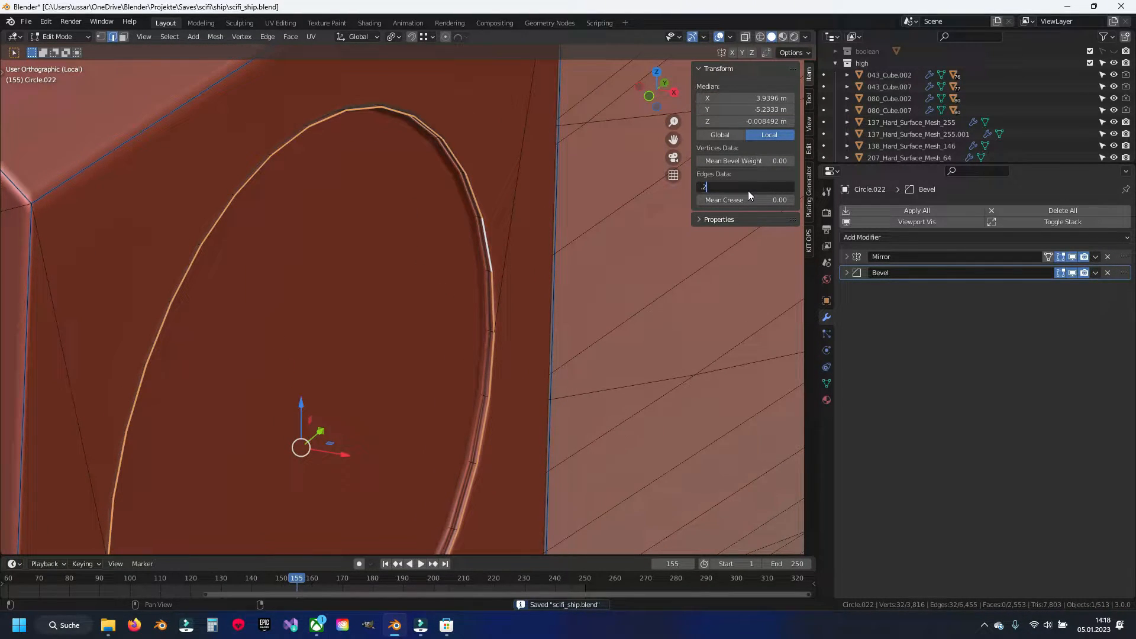
{"action": "key", "text": "Return"}
Step: Set a mean bevel weight of 0.15 on the edge loop bounding the disc inside the circular recess
{"action": "scroll", "coordinate": [512, 299], "scroll_direction": "up", "scroll_amount": 1}
{"action": "key", "text": "alt+a"}
{"action": "left_click", "coordinate": [489, 294], "text": "alt"}
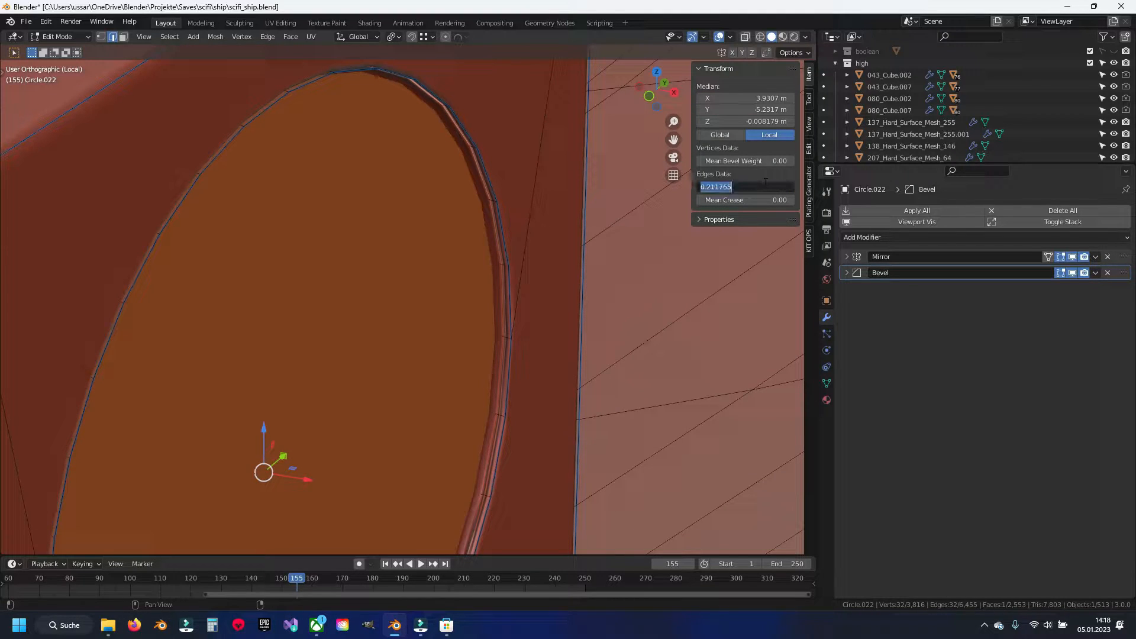
{"action": "key", "text": "Return"}
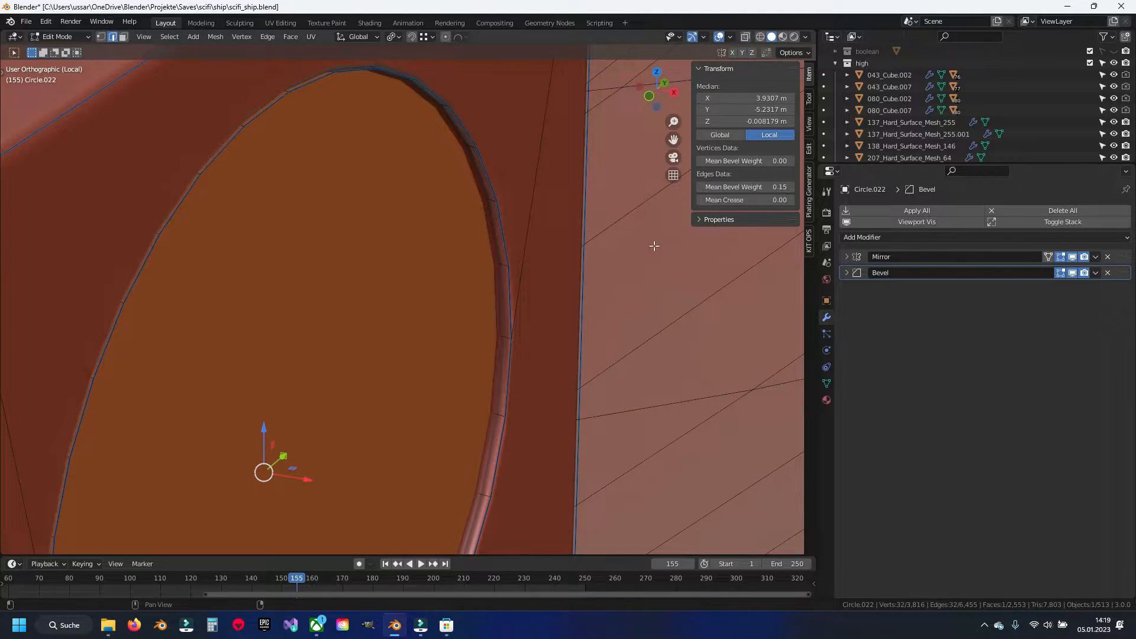
{"action": "scroll", "coordinate": [473, 314], "scroll_direction": "down", "scroll_amount": 6}
{"action": "key", "text": "alt+a"}
Step: Examine the bevel shading and topology around the corner of the hull opening, and save the file
{"action": "middle_click_drag", "start_coordinate": [440, 371], "coordinate": [355, 260]}
{"action": "middle_click_drag", "start_coordinate": [438, 532], "coordinate": [274, 264], "text": "shift"}
{"action": "scroll", "coordinate": [444, 373], "scroll_direction": "down", "scroll_amount": 4}
{"action": "middle_click_drag", "start_coordinate": [514, 291], "coordinate": [805, 367], "text": "shift"}
{"action": "scroll", "coordinate": [441, 325], "scroll_direction": "up", "scroll_amount": 8}
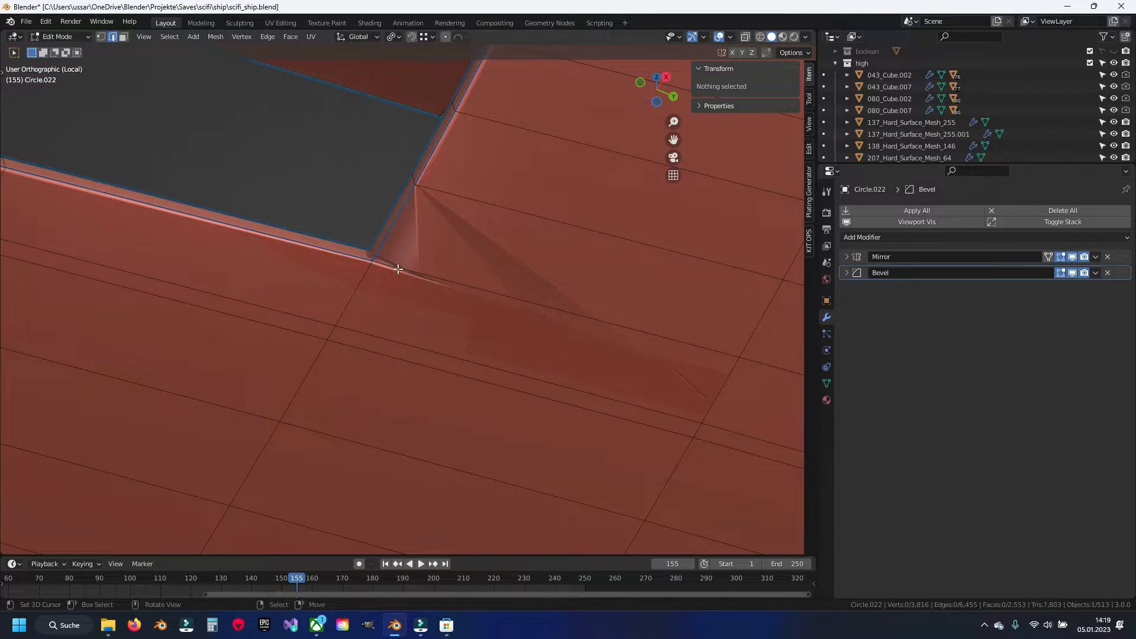
{"action": "left_click", "coordinate": [420, 183]}
{"action": "scroll", "coordinate": [420, 183], "scroll_direction": "up", "scroll_amount": 5, "text": "shift"}
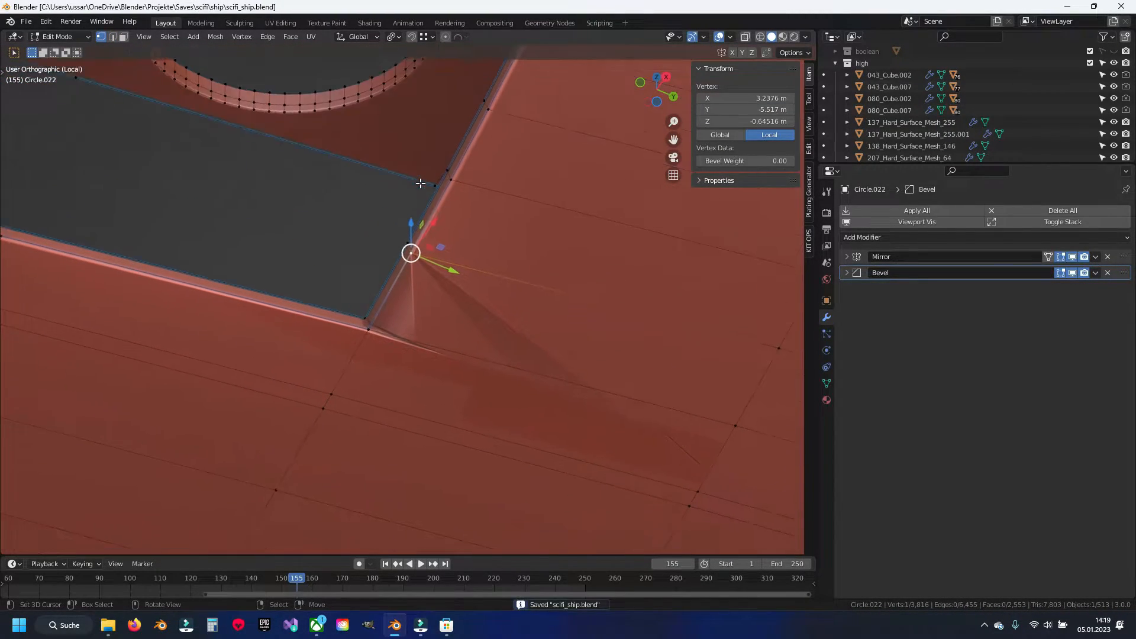
{"action": "middle_click_drag", "start_coordinate": [346, 396], "coordinate": [398, 425], "text": "shift"}
{"action": "middle_click_drag", "start_coordinate": [396, 368], "coordinate": [466, 341]}
{"action": "scroll", "coordinate": [463, 332], "scroll_direction": "up", "scroll_amount": 6}
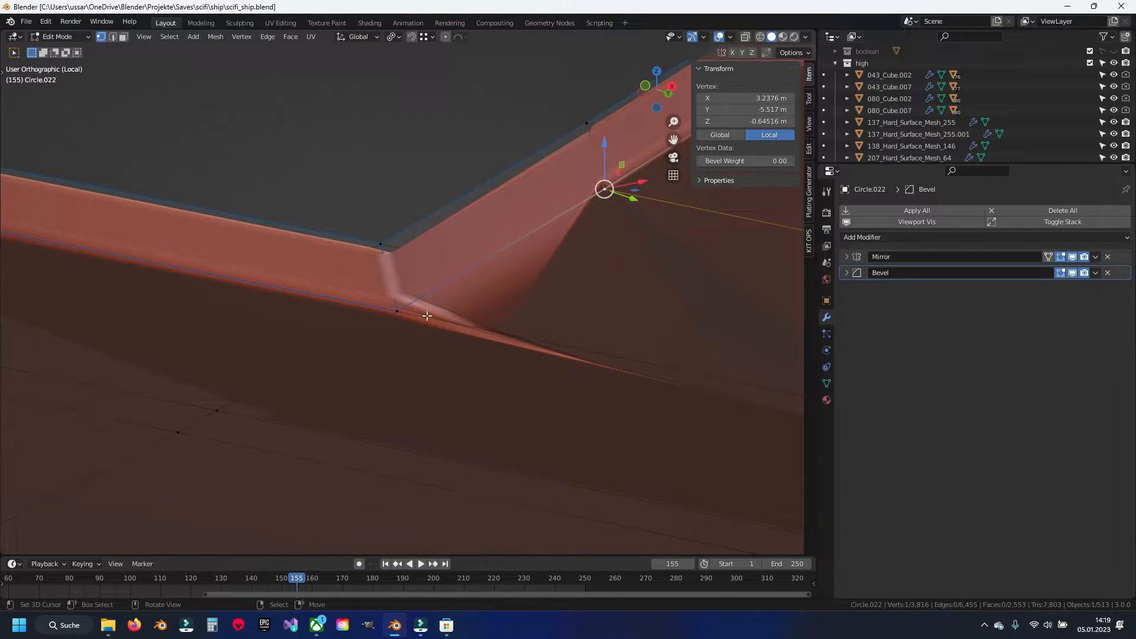
{"action": "left_click", "coordinate": [1073, 273]}
{"action": "scroll", "coordinate": [501, 342], "scroll_direction": "down", "scroll_amount": 5}
{"action": "left_click", "coordinate": [471, 339]}
{"action": "key", "text": "ctrl+s"}
{"action": "middle_click_drag", "start_coordinate": [498, 354], "coordinate": [414, 317]}
{"action": "key", "text": "2"}
{"action": "left_click", "coordinate": [416, 292]}
{"action": "key", "text": "1"}
{"action": "scroll", "coordinate": [414, 333], "scroll_direction": "down", "scroll_amount": 7}
{"action": "middle_click_drag", "start_coordinate": [414, 334], "coordinate": [461, 368]}
{"action": "scroll", "coordinate": [461, 369], "scroll_direction": "up", "scroll_amount": 4}
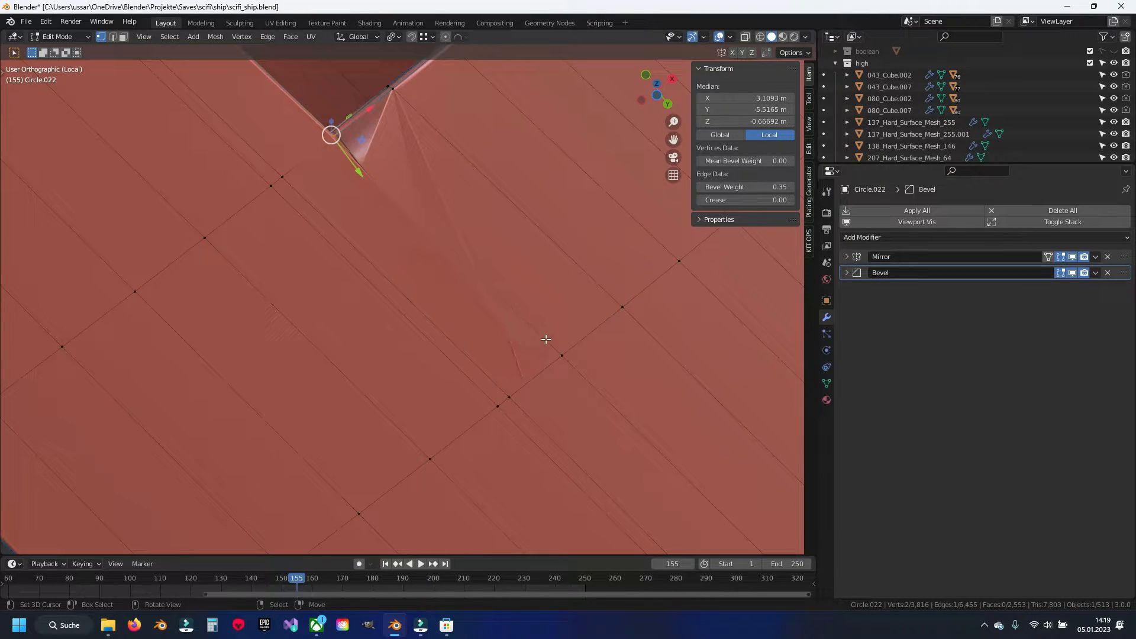
Step: Slide the vertex beyond the opening's corner fully onto its neighbouring vertex and merge all vertices by distance
{"action": "left_click", "coordinate": [563, 355]}
{"action": "key", "text": "shift+v"}
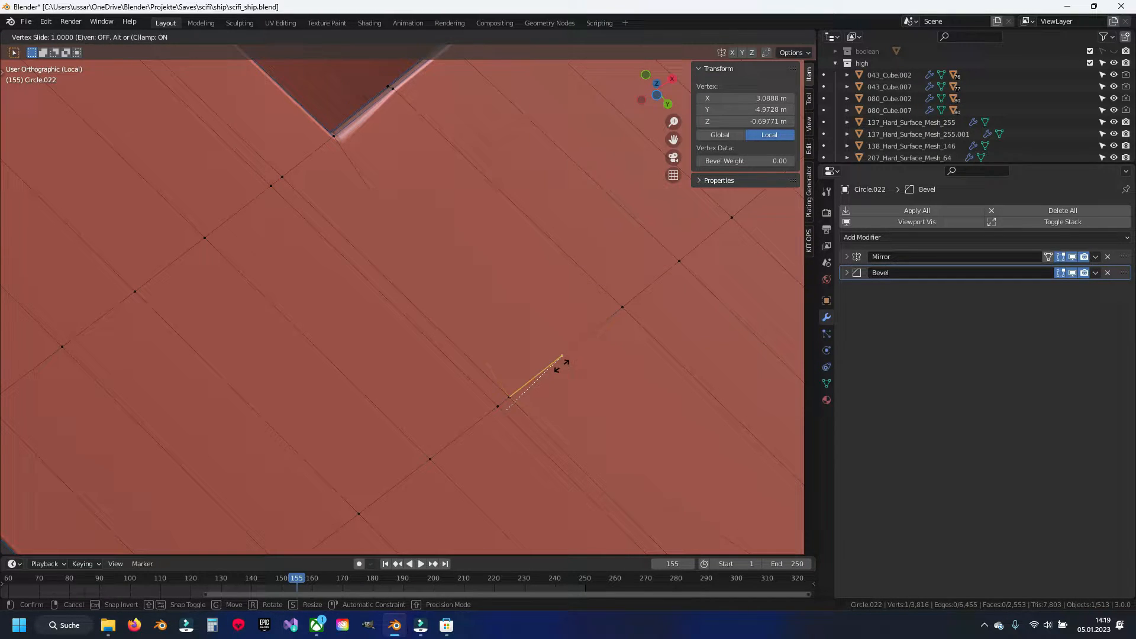
{"action": "left_click", "coordinate": [512, 392]}
{"action": "key", "text": "alt+a"}
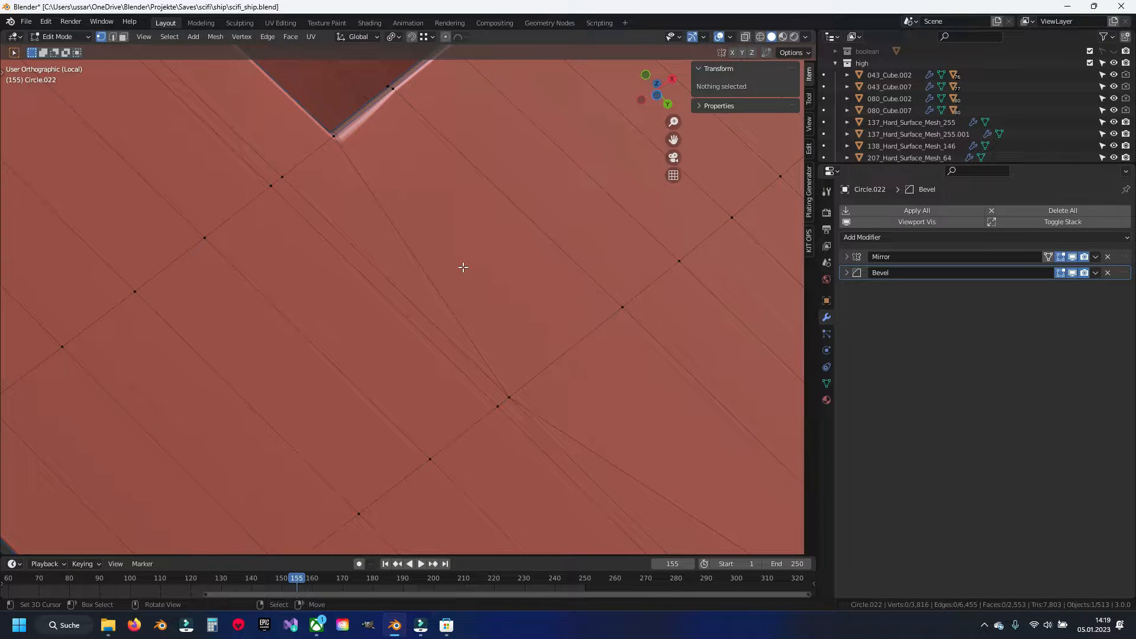
{"action": "key", "text": "a"}
{"action": "key", "text": "q"}
{"action": "left_click", "coordinate": [466, 275]}
{"action": "key", "text": "alt+a"}
{"action": "middle_click_drag", "start_coordinate": [459, 274], "coordinate": [416, 362]}
{"action": "scroll", "coordinate": [416, 363], "scroll_direction": "up", "scroll_amount": 6}
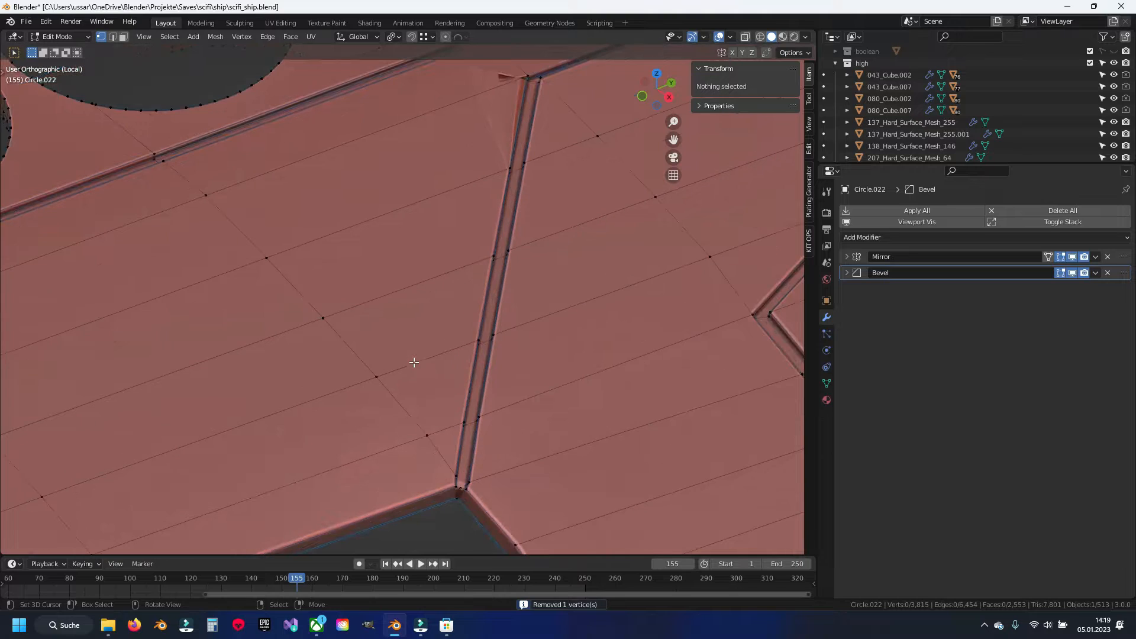
{"action": "middle_click_drag", "start_coordinate": [485, 207], "coordinate": [358, 472], "text": "shift"}
{"action": "scroll", "coordinate": [334, 428], "scroll_direction": "up", "scroll_amount": 7}
{"action": "middle_click_drag", "start_coordinate": [331, 426], "coordinate": [443, 332], "text": "shift"}
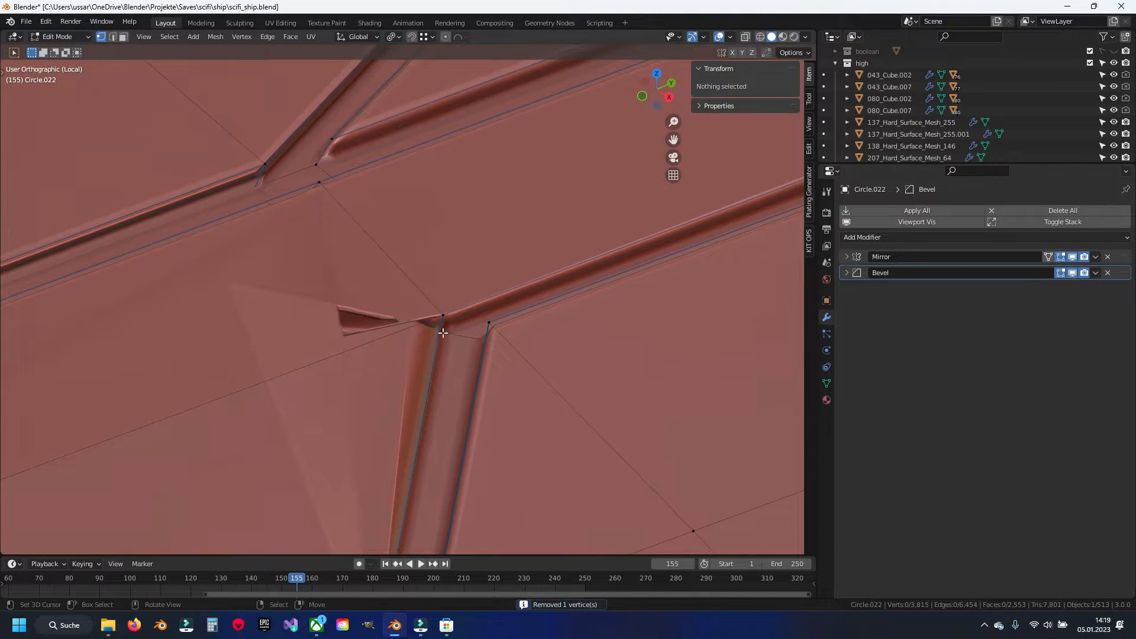
{"action": "left_click", "coordinate": [320, 181]}
{"action": "key", "text": "shift+v"}
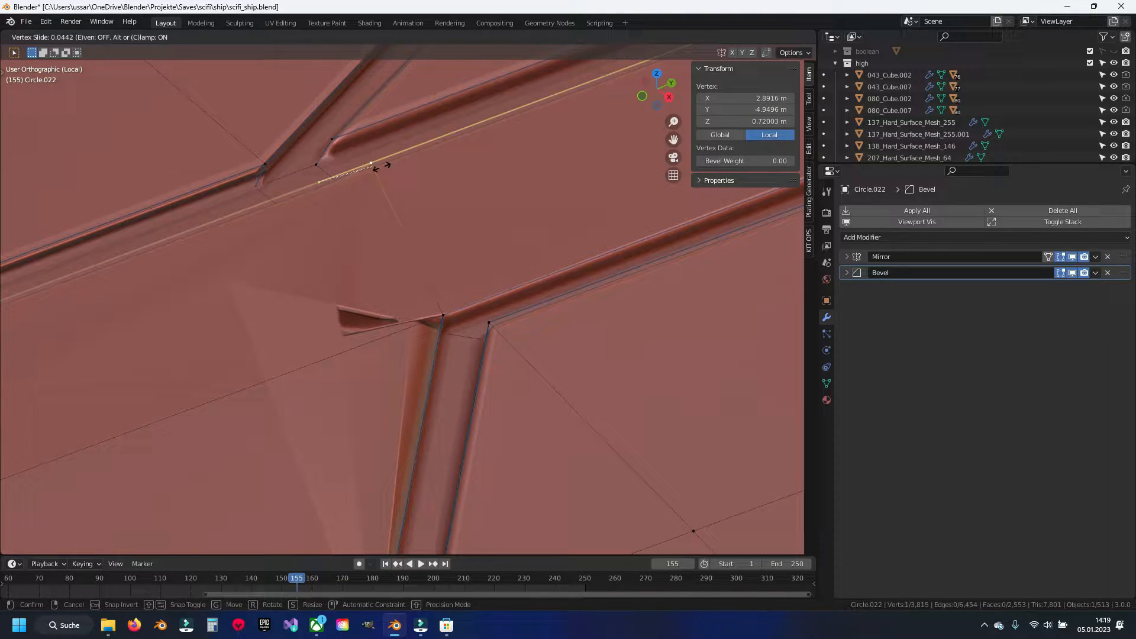
{"action": "right_click", "coordinate": [426, 160]}
Step: Dissolve the long surface edge that runs into the corner of the angled groove
{"action": "middle_click_drag", "start_coordinate": [299, 426], "coordinate": [469, 337], "text": "shift"}
{"action": "key", "text": "2"}
{"action": "right_click", "coordinate": [382, 318]}
{"action": "key", "text": "x"}
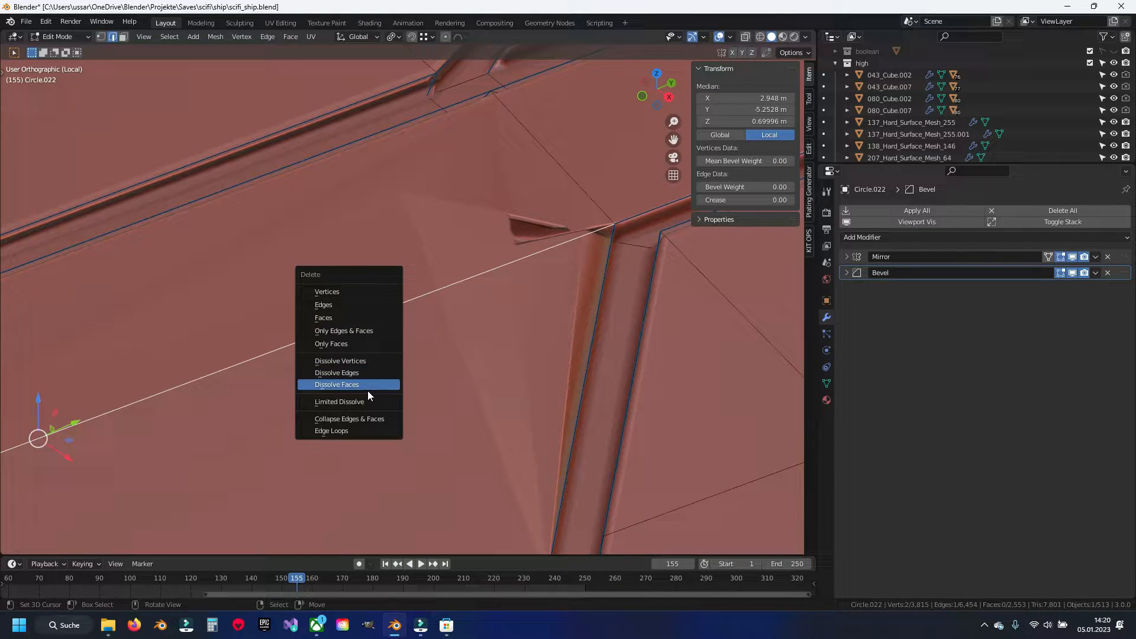
{"action": "left_click", "coordinate": [372, 372]}
Step: Connect the loose panel vertex near the large round opening to the vertex just below the angled groove's corner
{"action": "middle_click_drag", "start_coordinate": [251, 395], "coordinate": [443, 324], "text": "shift"}
{"action": "scroll", "coordinate": [443, 324], "scroll_direction": "down", "scroll_amount": 3}
{"action": "right_click", "coordinate": [418, 349]}
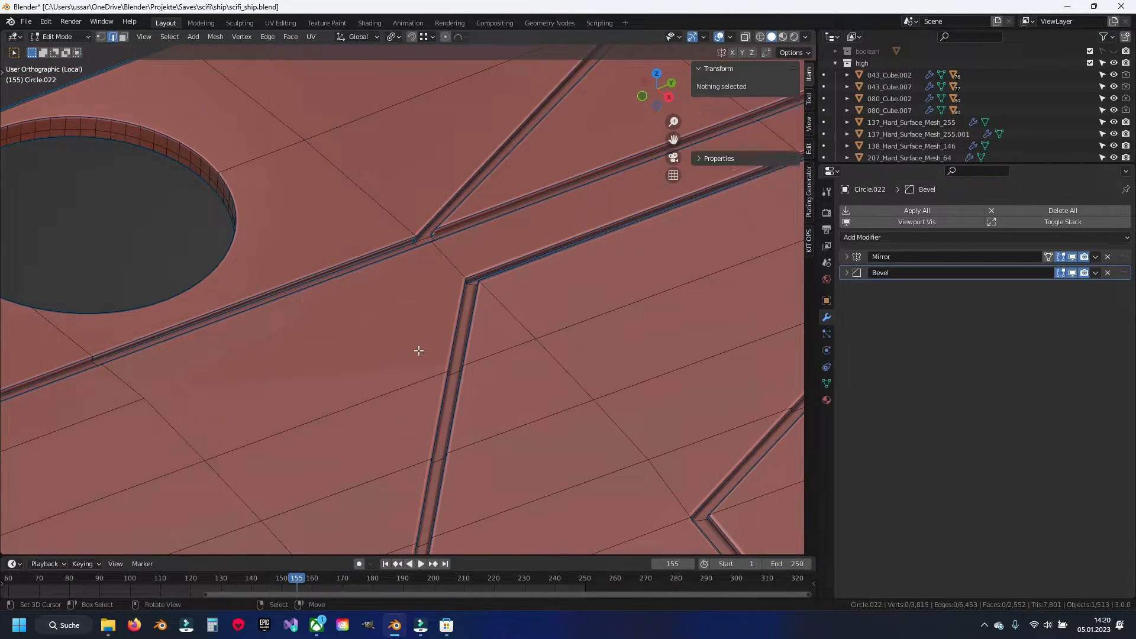
{"action": "right_click", "coordinate": [160, 395]}
{"action": "key", "text": "1"}
{"action": "right_click", "coordinate": [149, 398]}
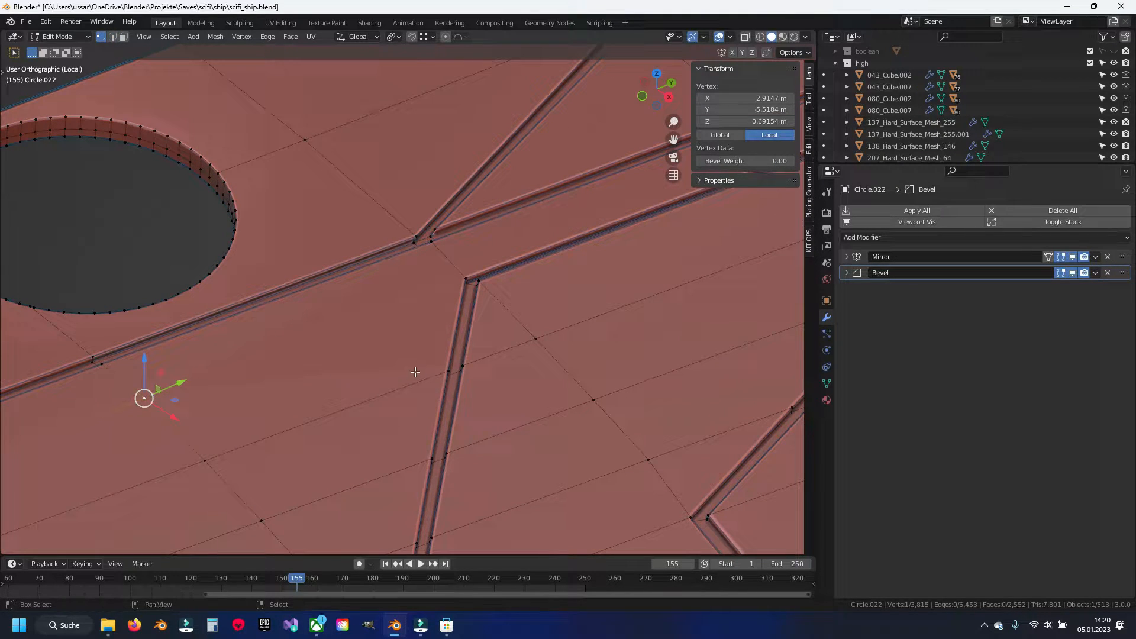
{"action": "key", "text": "j"}
{"action": "key", "text": "alt+a"}
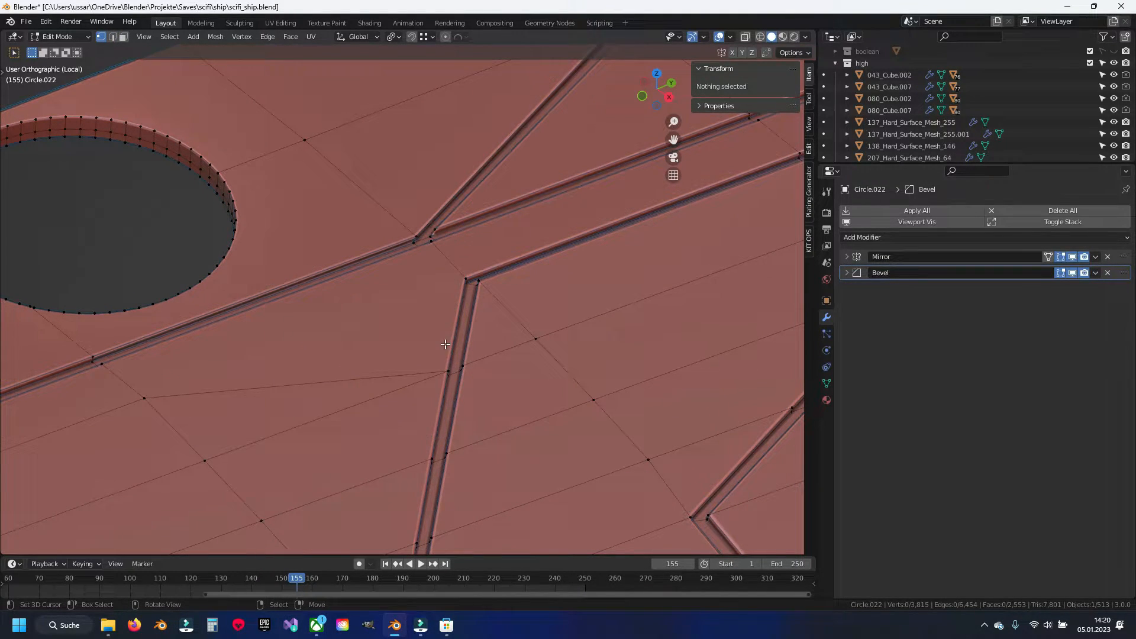
Step: Leave Edit Mode and examine the hull's grooves and the bevels of the small round hole pattern
{"action": "scroll", "coordinate": [444, 344], "scroll_direction": "down", "scroll_amount": 5}
{"action": "middle_click_drag", "start_coordinate": [491, 339], "coordinate": [507, 325]}
{"action": "key", "text": "Tab"}
{"action": "scroll", "coordinate": [490, 333], "scroll_direction": "down", "scroll_amount": 7}
{"action": "middle_click_drag", "start_coordinate": [266, 330], "coordinate": [467, 312]}
{"action": "middle_click_drag", "start_coordinate": [181, 343], "coordinate": [325, 362]}
{"action": "scroll", "coordinate": [333, 363], "scroll_direction": "up", "scroll_amount": 8}
{"action": "middle_click_drag", "start_coordinate": [492, 336], "coordinate": [250, 261], "text": "shift"}
{"action": "middle_click_drag", "start_coordinate": [389, 336], "coordinate": [754, 511], "text": "shift"}
{"action": "middle_click_drag", "start_coordinate": [346, 339], "coordinate": [704, 527], "text": "shift"}
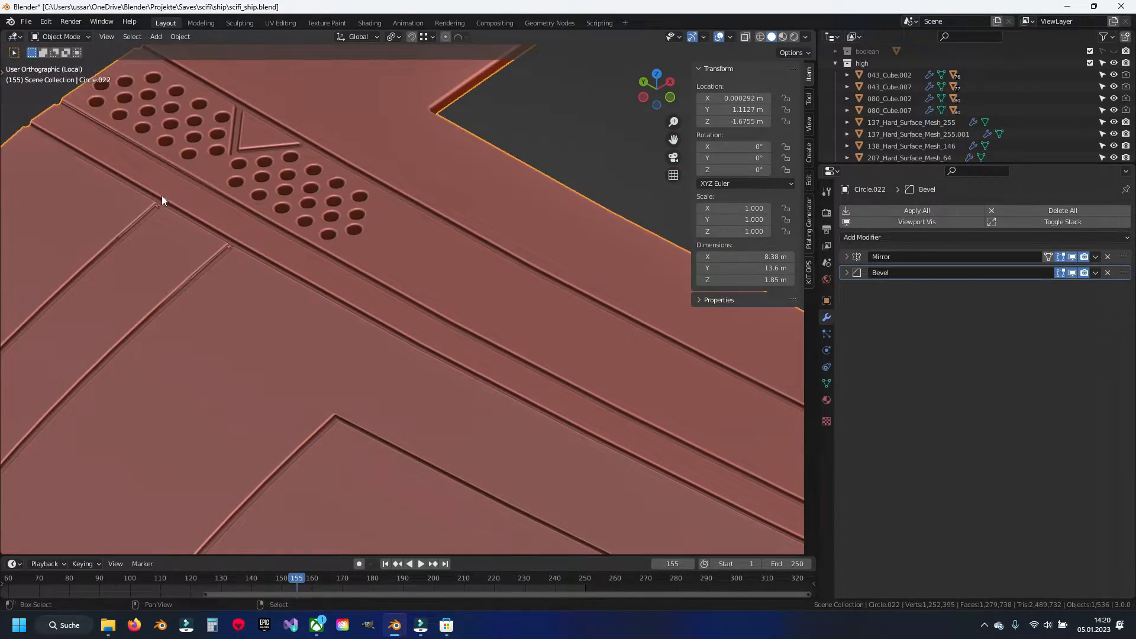
{"action": "middle_click_drag", "start_coordinate": [162, 200], "coordinate": [307, 338], "text": "shift"}
{"action": "scroll", "coordinate": [307, 337], "scroll_direction": "up", "scroll_amount": 3}
{"action": "scroll", "coordinate": [307, 337], "scroll_direction": "down", "scroll_amount": 2}
{"action": "scroll", "coordinate": [237, 299], "scroll_direction": "up", "scroll_amount": 5}
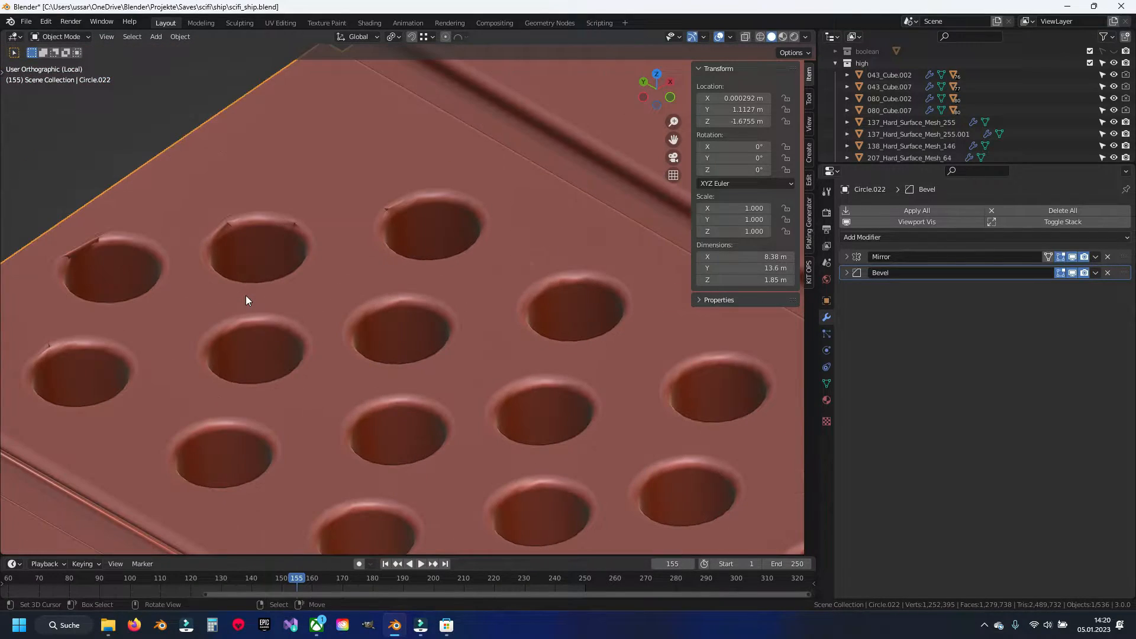
{"action": "scroll", "coordinate": [266, 297], "scroll_direction": "down", "scroll_amount": 12}
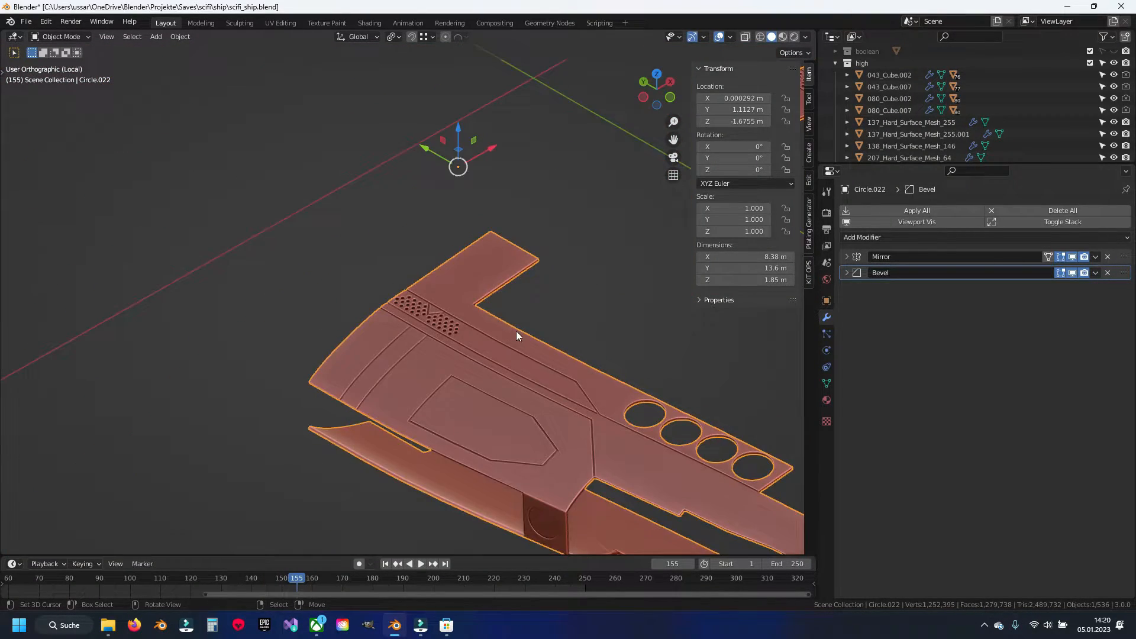
Step: Examine the rim bevels of the small round holes nearest the hull's outer edge from the opposite side
{"action": "middle_click_drag", "start_coordinate": [516, 332], "coordinate": [349, 343]}
{"action": "middle_click_drag", "start_coordinate": [452, 421], "coordinate": [306, 284], "text": "shift"}
{"action": "scroll", "coordinate": [305, 284], "scroll_direction": "up", "scroll_amount": 7}
{"action": "scroll", "coordinate": [359, 342], "scroll_direction": "up", "scroll_amount": 6}
{"action": "middle_click_drag", "start_coordinate": [229, 234], "coordinate": [314, 278], "text": "shift"}
{"action": "scroll", "coordinate": [358, 342], "scroll_direction": "up", "scroll_amount": 3}
{"action": "mouse_move", "coordinate": [237, 343]}
{"action": "middle_mouse_down", "text": "shift"}
{"action": "mouse_move", "coordinate": [530, 291]}
{"action": "mouse_move", "coordinate": [230, 314]}
{"action": "middle_mouse_up", "text": "shift"}
{"action": "middle_click_drag", "start_coordinate": [520, 296], "coordinate": [350, 298], "text": "shift"}
{"action": "scroll", "coordinate": [446, 320], "scroll_direction": "up", "scroll_amount": 4}
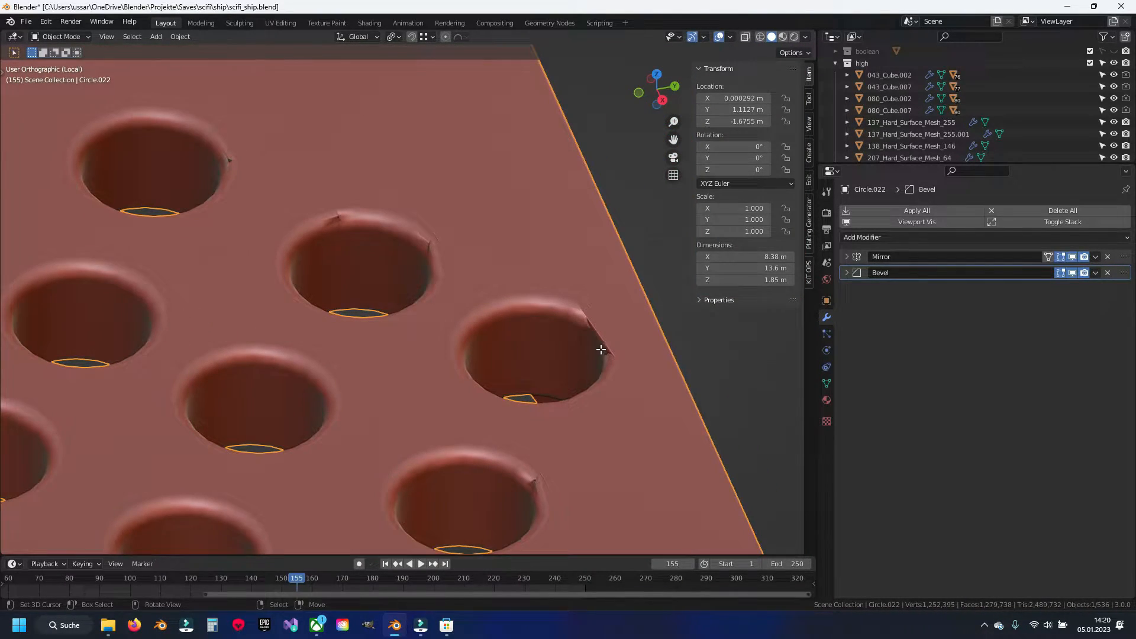
Step: Move the vertex on the small hole's rim onto its very close neighbour and merge all vertices by distance
{"action": "key", "text": "Tab"}
{"action": "scroll", "coordinate": [419, 335], "scroll_direction": "up", "scroll_amount": 5}
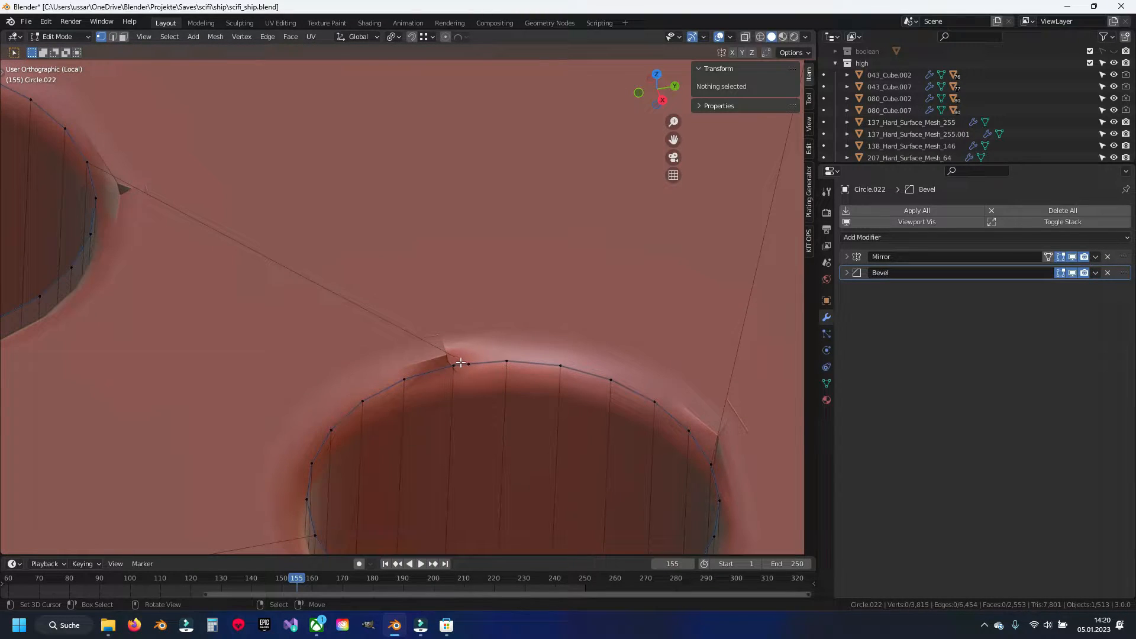
{"action": "left_click", "coordinate": [453, 364]}
{"action": "key", "text": "g"}
{"action": "left_click", "coordinate": [447, 365]}
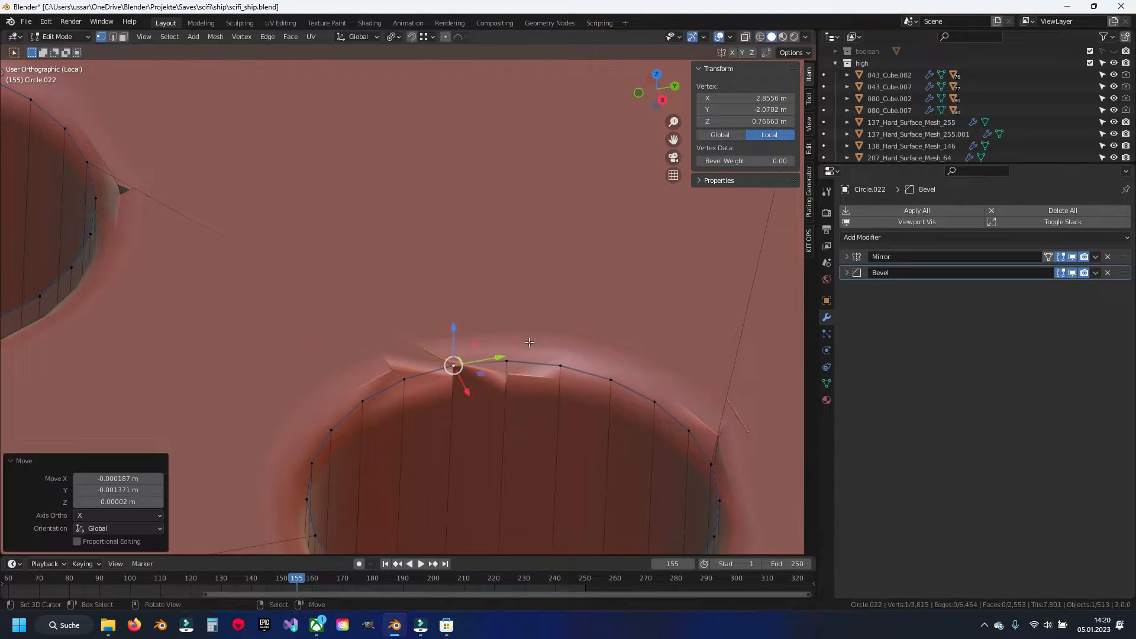
{"action": "middle_click_drag", "start_coordinate": [320, 280], "coordinate": [368, 297], "text": "shift"}
{"action": "key", "text": "a"}
{"action": "key", "text": "q"}
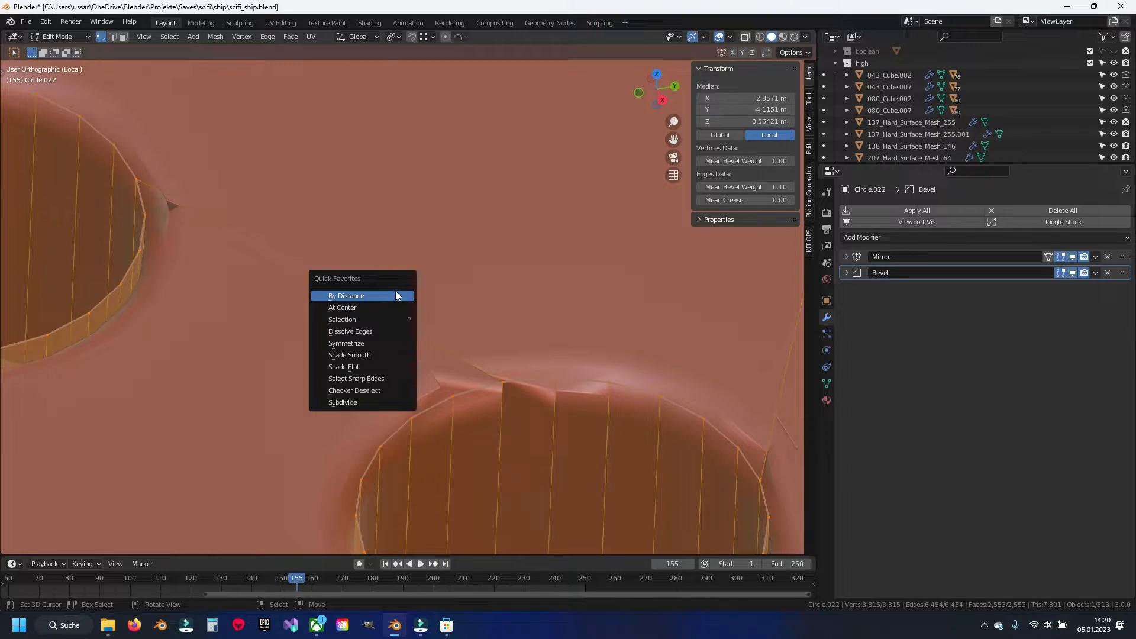
{"action": "left_click", "coordinate": [346, 295]}
{"action": "key", "text": "alt+a"}
Step: Hide the Bevel modifier, slide the small hole's rim vertex by a factor of about 0.108, and show the modifier again
{"action": "scroll", "coordinate": [401, 358], "scroll_direction": "up", "scroll_amount": 4}
{"action": "left_click", "coordinate": [219, 267]}
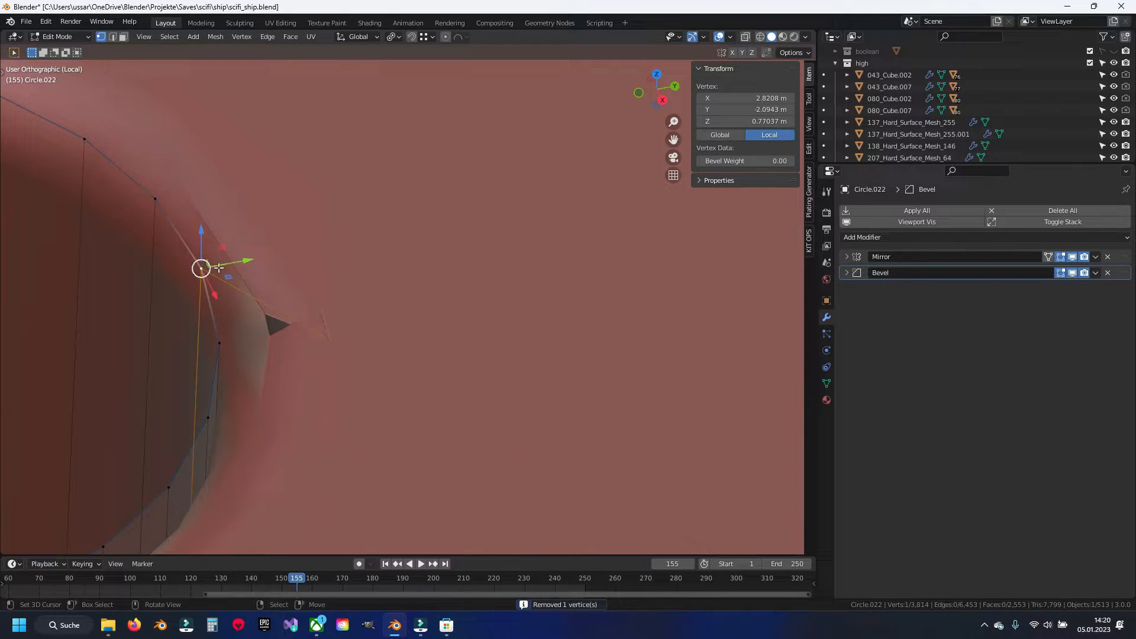
{"action": "key", "text": "g"}
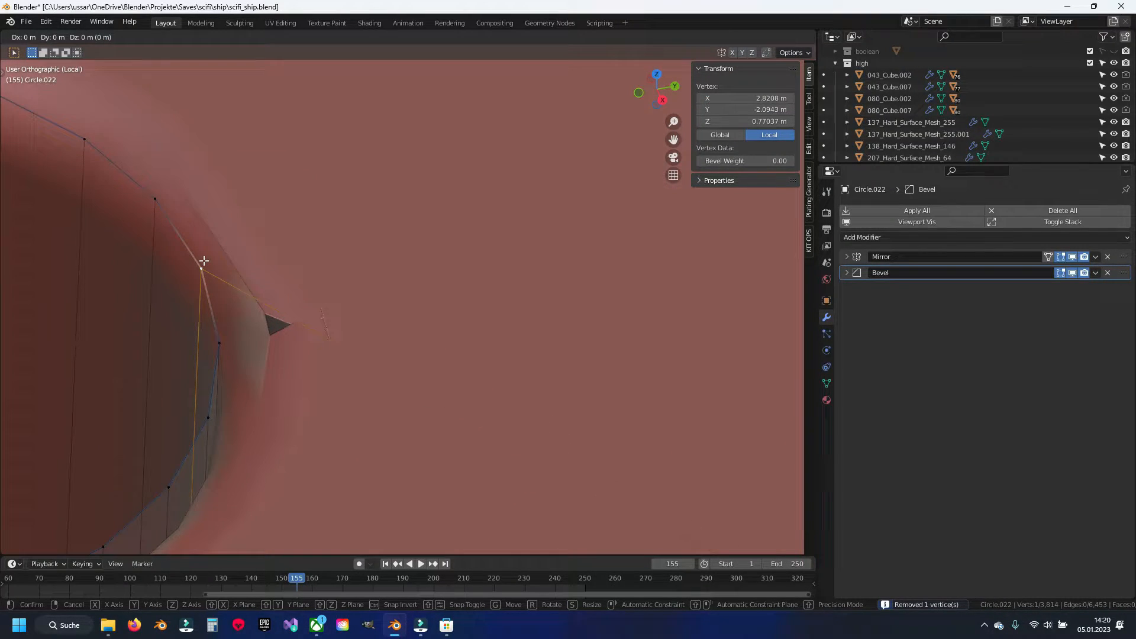
{"action": "right_click", "coordinate": [203, 261]}
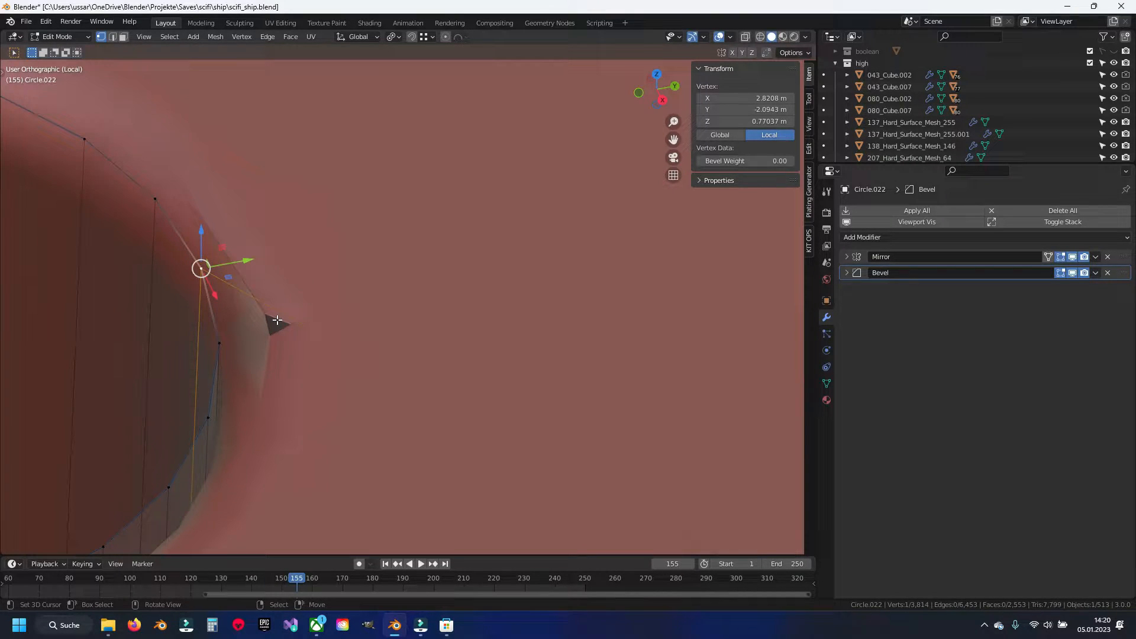
{"action": "left_click", "coordinate": [1074, 273]}
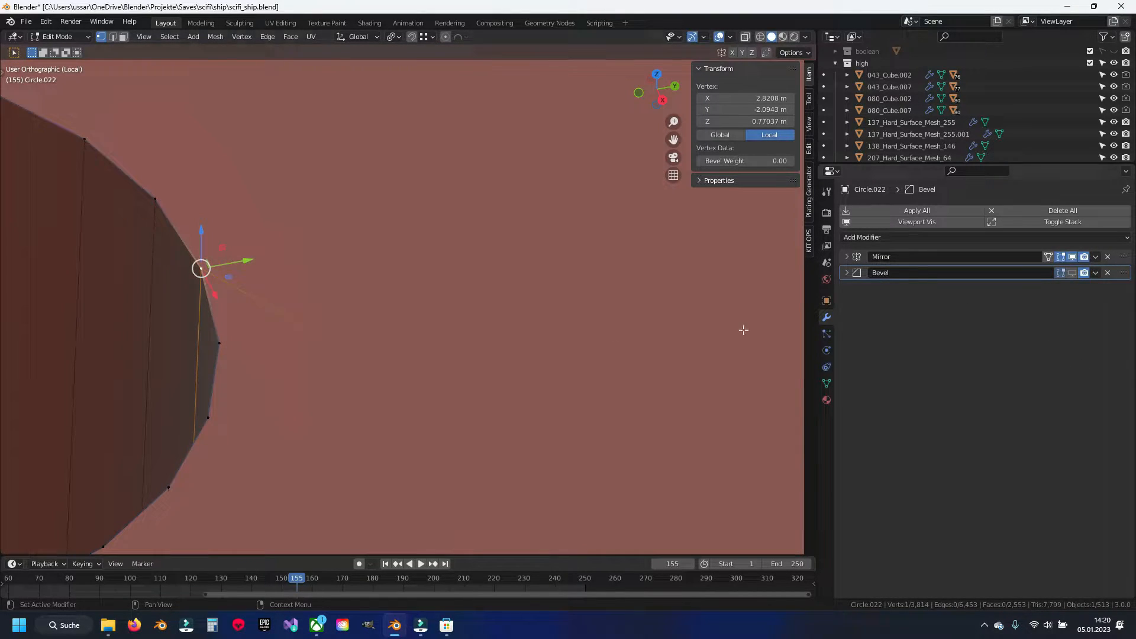
{"action": "key", "text": "shift+v"}
{"action": "left_click", "coordinate": [223, 293]}
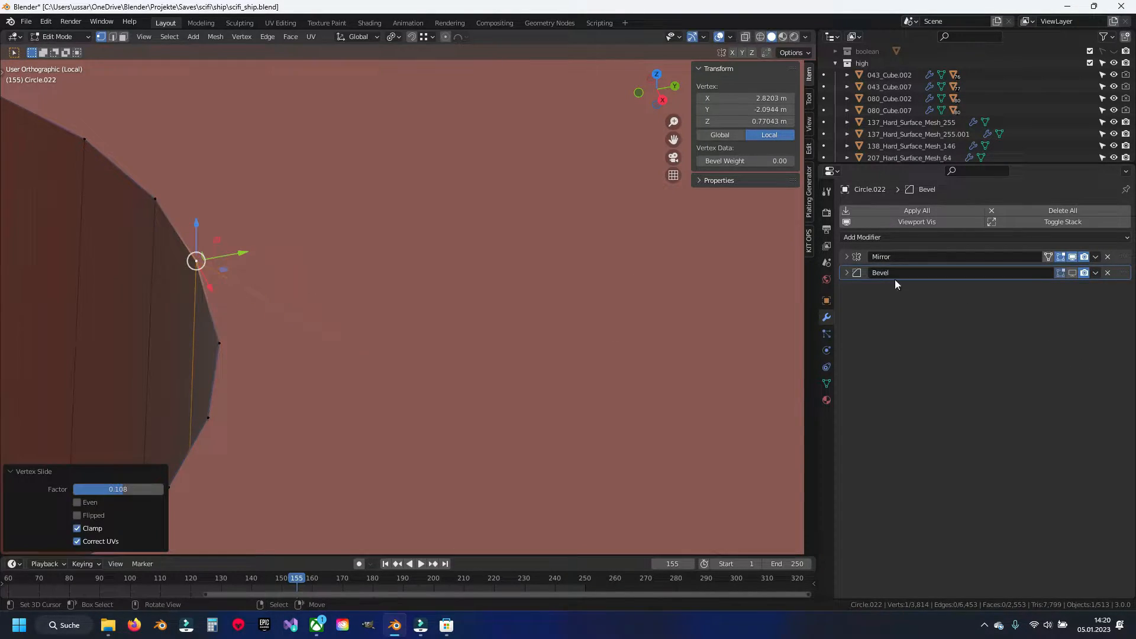
{"action": "left_click", "coordinate": [1073, 274]}
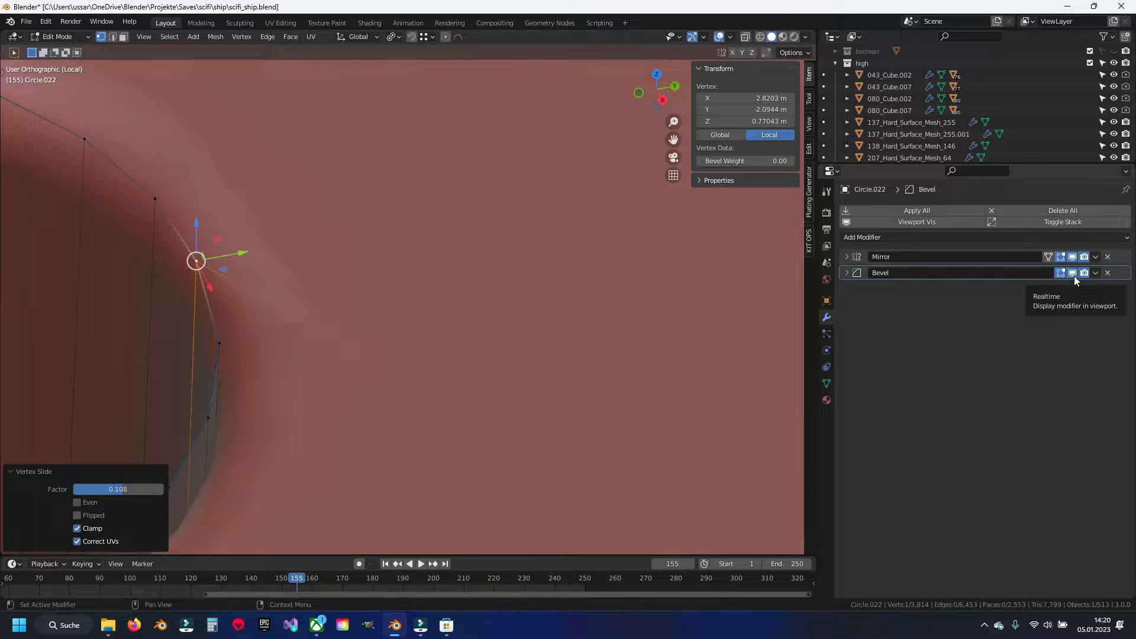
Step: Connect the adjacent vertex on the hole's rim to the neighbouring hole's rim and dissolve the old edge between the two holes
{"action": "scroll", "coordinate": [391, 355], "scroll_direction": "down", "scroll_amount": 4}
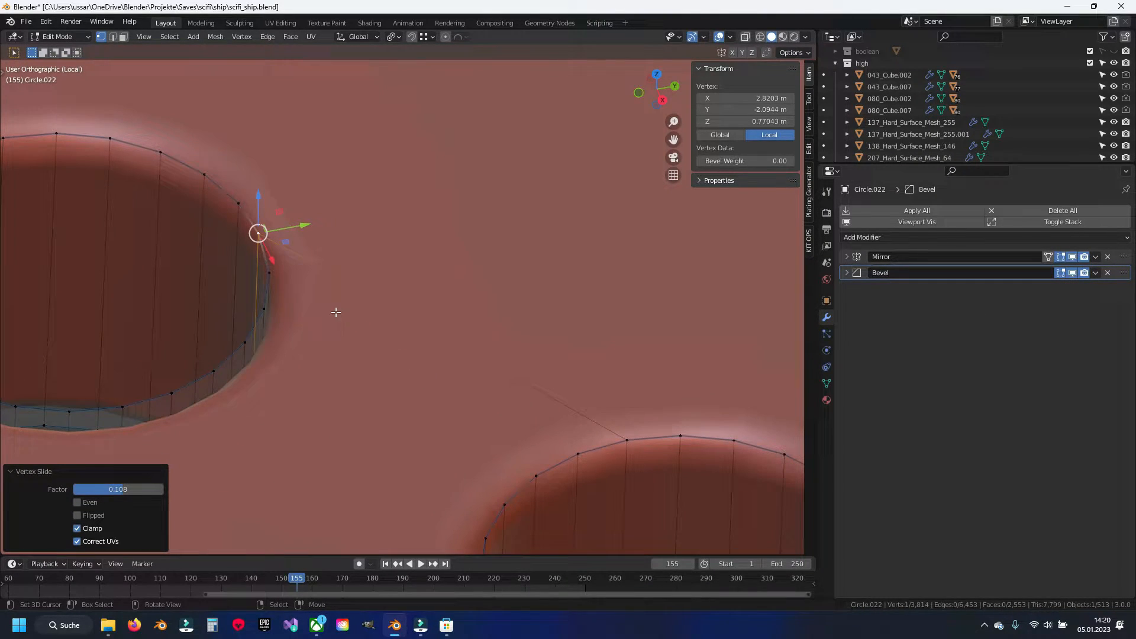
{"action": "left_click", "coordinate": [283, 275]}
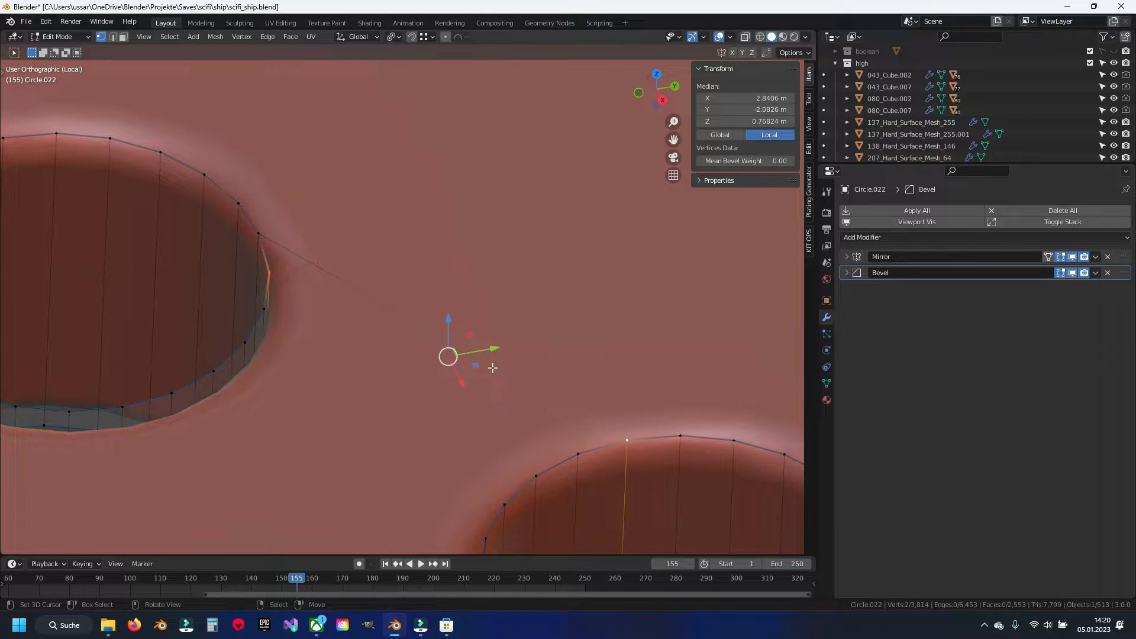
{"action": "key", "text": "j"}
{"action": "key", "text": "alt+a"}
{"action": "key", "text": "2"}
{"action": "left_click", "coordinate": [461, 327]}
{"action": "right_click", "coordinate": [461, 327]}
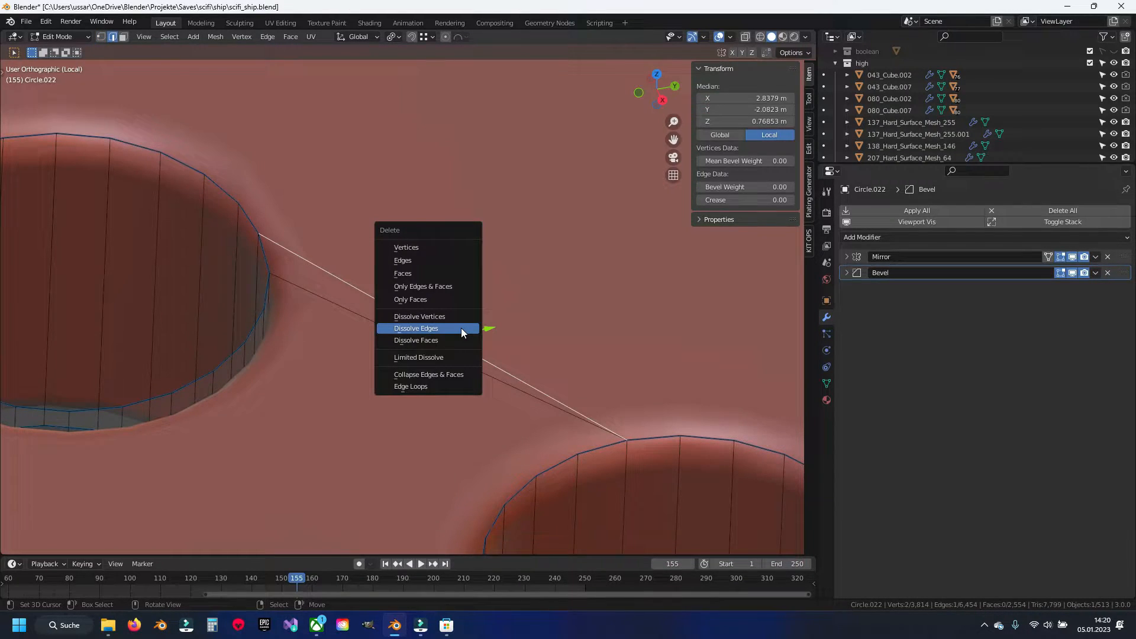
{"action": "left_click", "coordinate": [462, 328]}
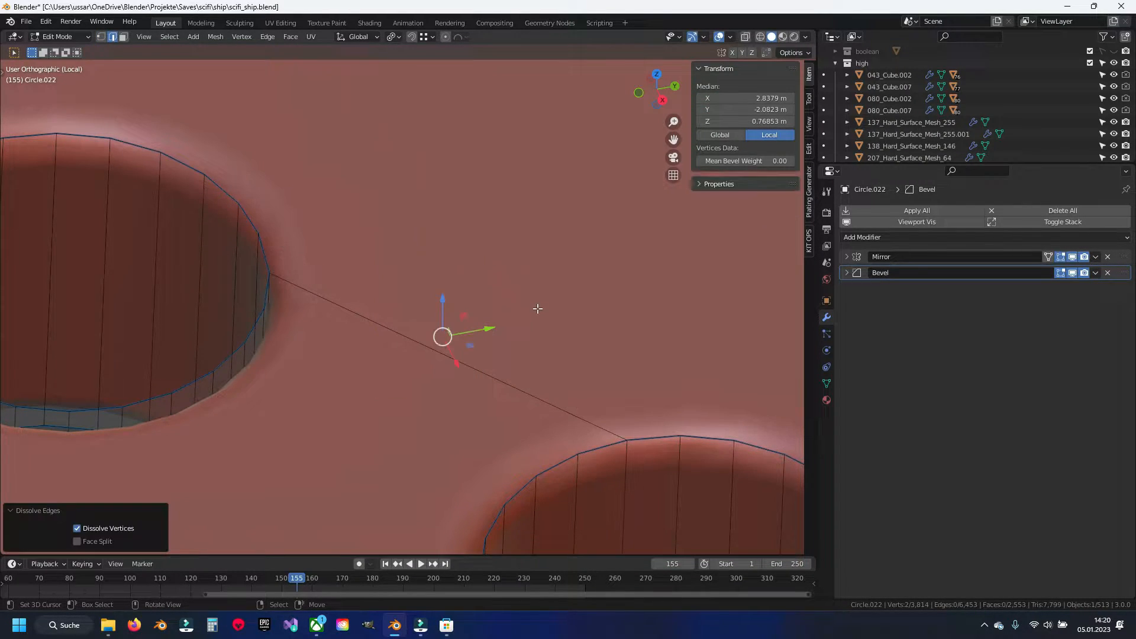
Step: Dissolve the long edge running from the outermost small hole's rim to the panel corner at the hull's outer edge
{"action": "scroll", "coordinate": [550, 323], "scroll_direction": "down", "scroll_amount": 6}
{"action": "middle_click_drag", "start_coordinate": [707, 461], "coordinate": [410, 322], "text": "shift"}
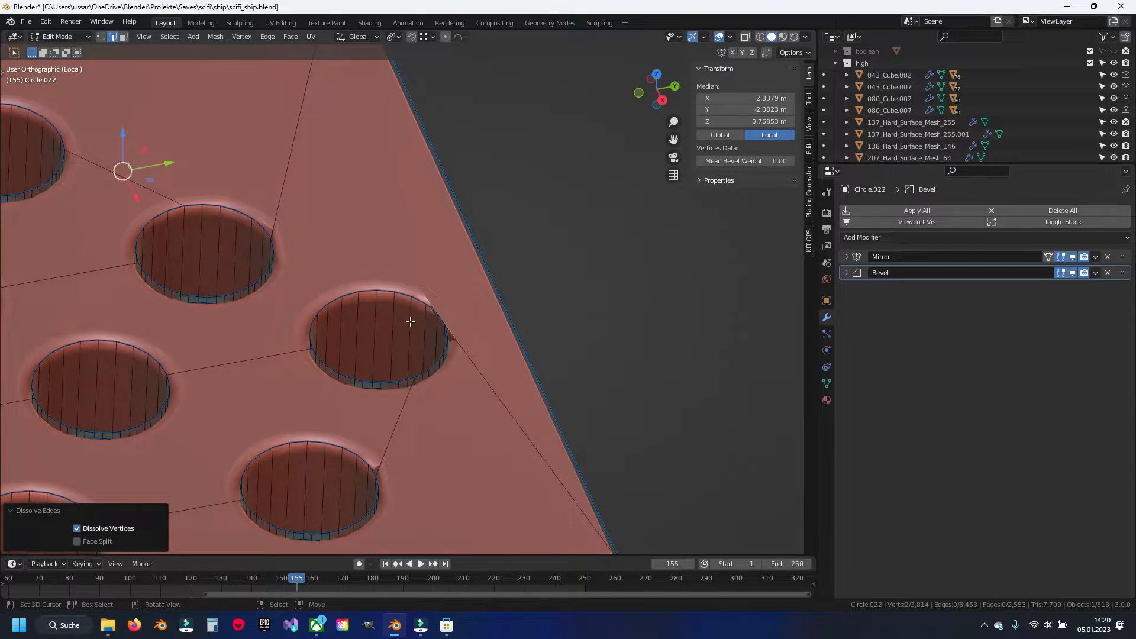
{"action": "scroll", "coordinate": [420, 327], "scroll_direction": "up", "scroll_amount": 5}
{"action": "scroll", "coordinate": [461, 348], "scroll_direction": "down", "scroll_amount": 3}
{"action": "middle_click_drag", "start_coordinate": [499, 379], "coordinate": [436, 323], "text": "shift"}
{"action": "scroll", "coordinate": [436, 323], "scroll_direction": "down", "scroll_amount": 2}
{"action": "left_click", "coordinate": [431, 297]}
{"action": "key", "text": "x"}
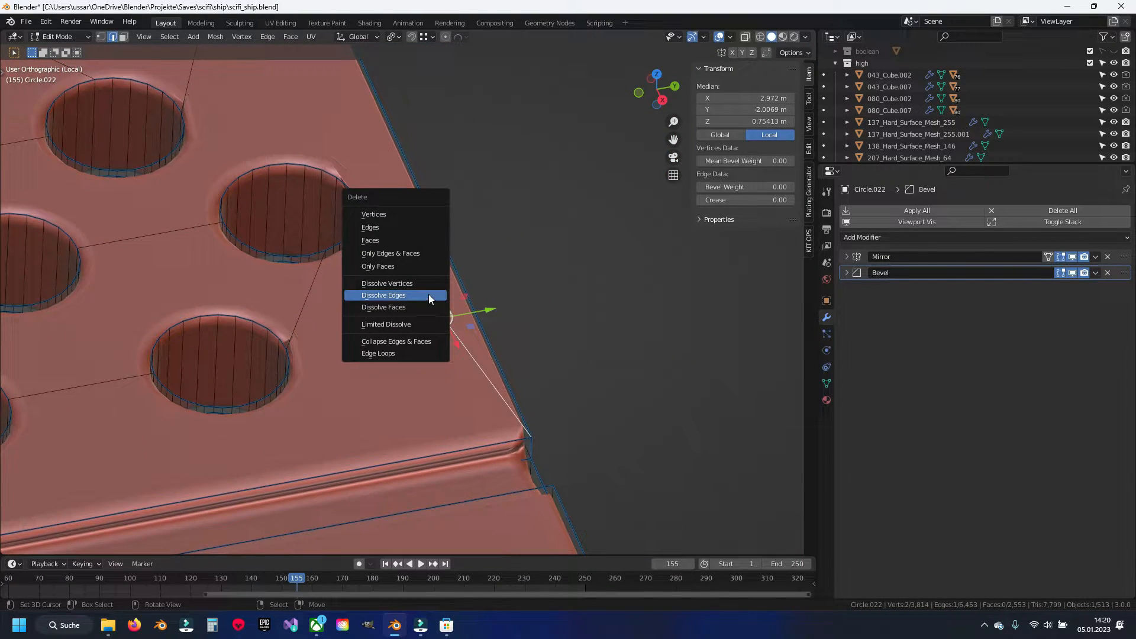
{"action": "left_click", "coordinate": [384, 294]}
Step: Examine the rim bevels across the small hole pattern, then leave Edit Mode and check the holes nearest the outer edge
{"action": "middle_click_drag", "start_coordinate": [444, 317], "coordinate": [745, 365], "text": "shift"}
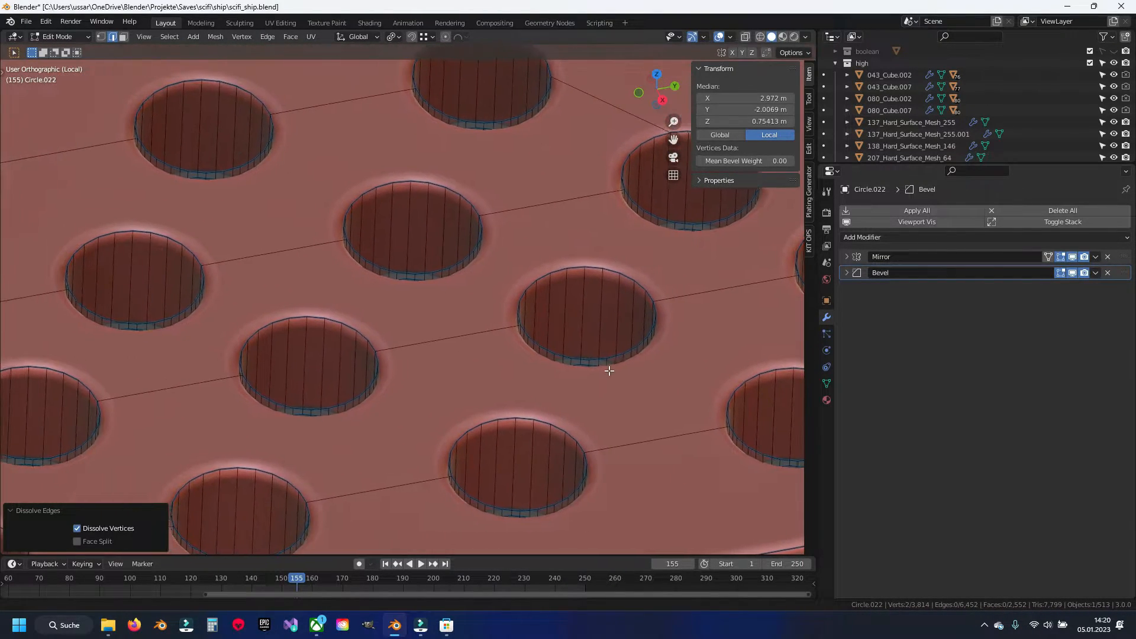
{"action": "middle_click_drag", "start_coordinate": [609, 371], "coordinate": [558, 457], "text": "shift"}
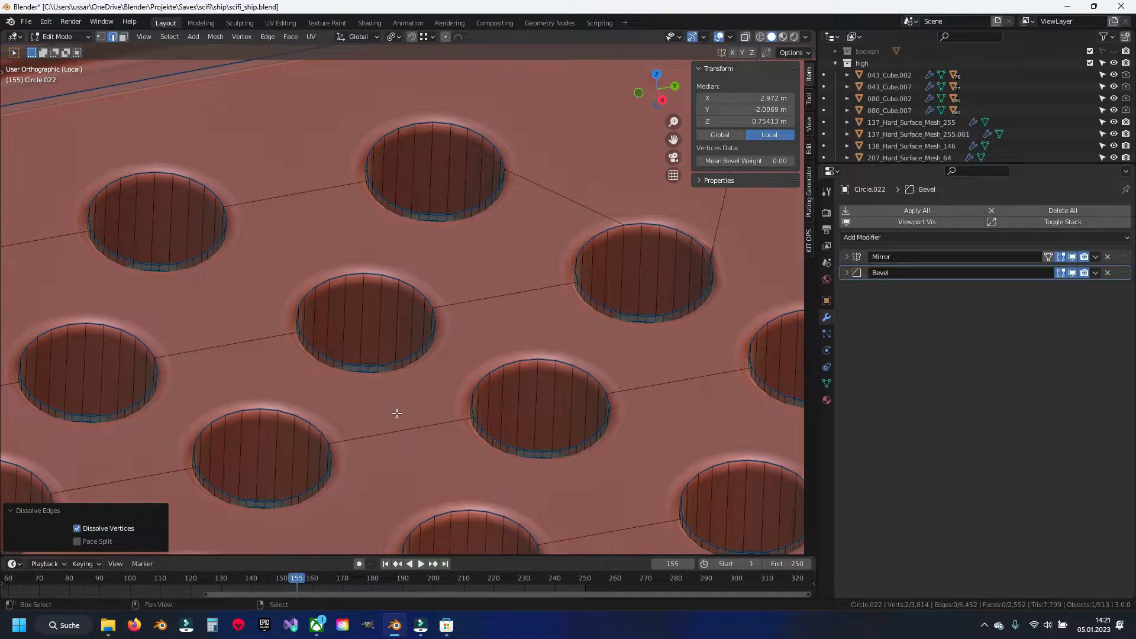
{"action": "middle_click_drag", "start_coordinate": [398, 413], "coordinate": [401, 306], "text": "shift"}
{"action": "key", "text": "Tab"}
{"action": "scroll", "coordinate": [401, 307], "scroll_direction": "down", "scroll_amount": 6}
{"action": "middle_click_drag", "start_coordinate": [565, 243], "coordinate": [441, 325], "text": "shift"}
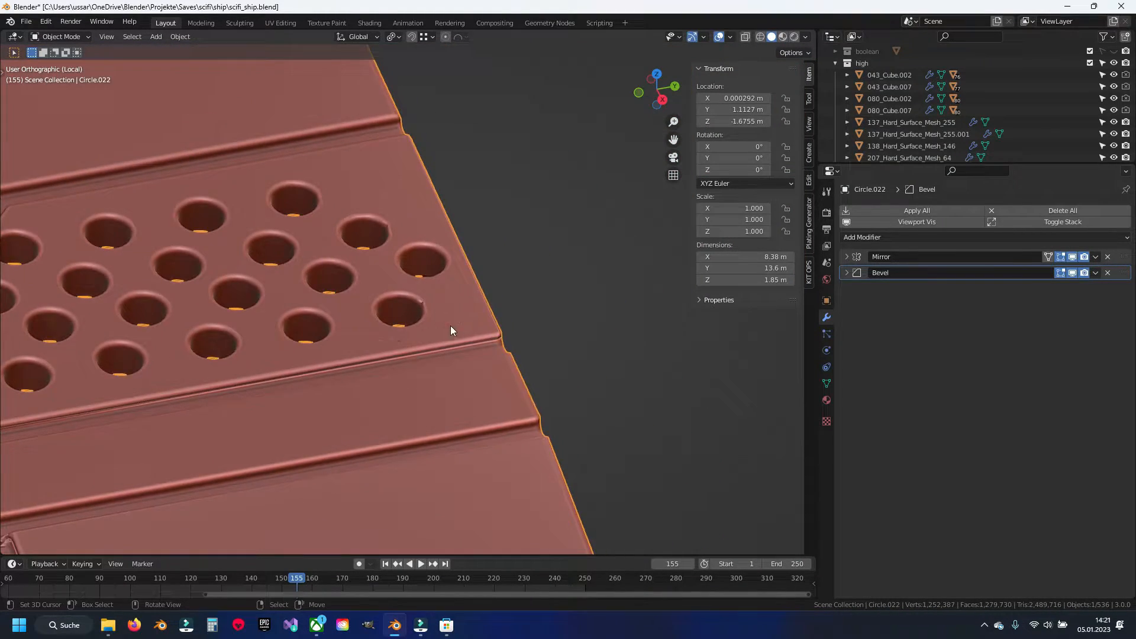
Step: Reroute the edge between the two outermost holes by joining a new pair of rim vertices and dissolving the old edge
{"action": "scroll", "coordinate": [461, 330], "scroll_direction": "up", "scroll_amount": 7}
{"action": "scroll", "coordinate": [471, 336], "scroll_direction": "up", "scroll_amount": 3}
{"action": "key", "text": "Tab"}
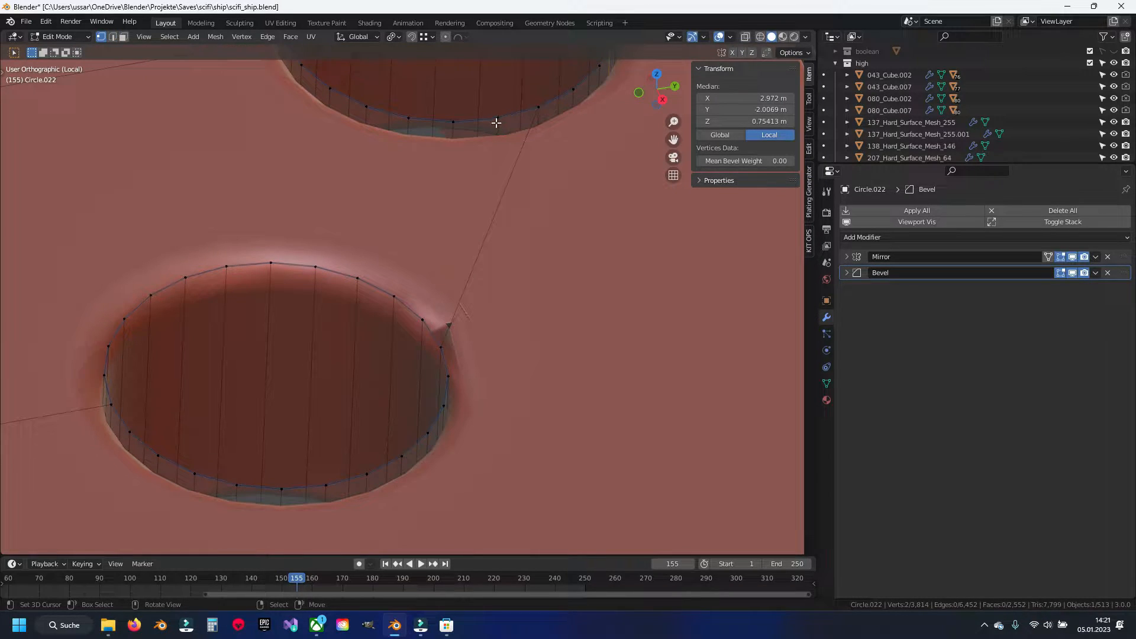
{"action": "key", "text": "f"}
{"action": "key", "text": "2"}
{"action": "key", "text": "x"}
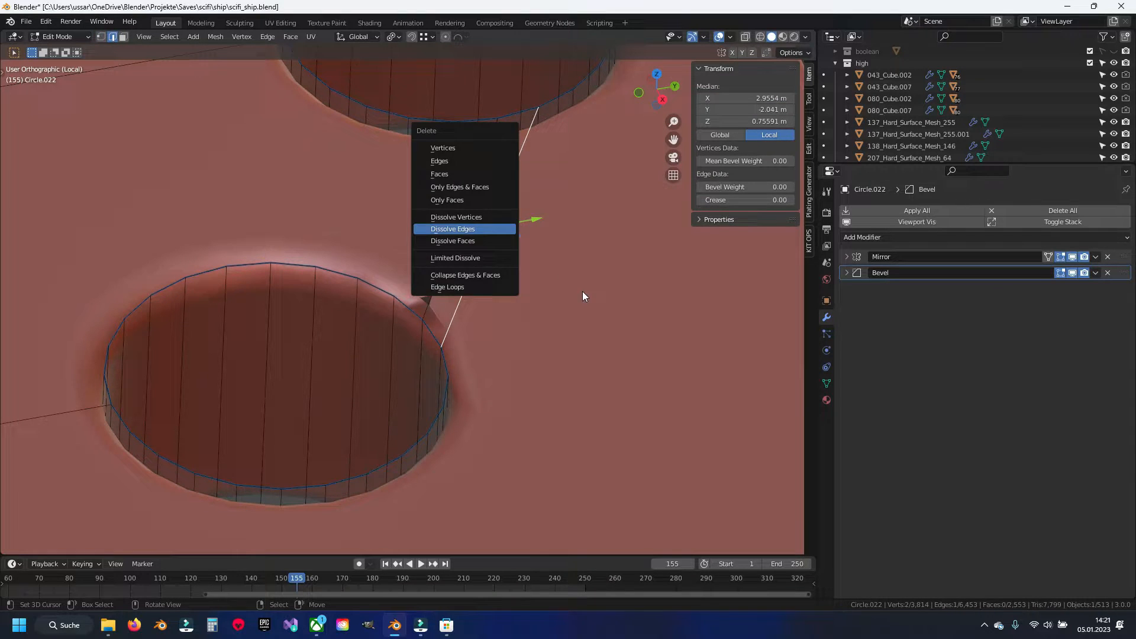
{"action": "key", "text": "Return"}
{"action": "key", "text": "Tab"}
Step: Examine the glitched rim of the hole whose edge runs up to the panel's corner beside the groove
{"action": "scroll", "coordinate": [574, 296], "scroll_direction": "down", "scroll_amount": 7}
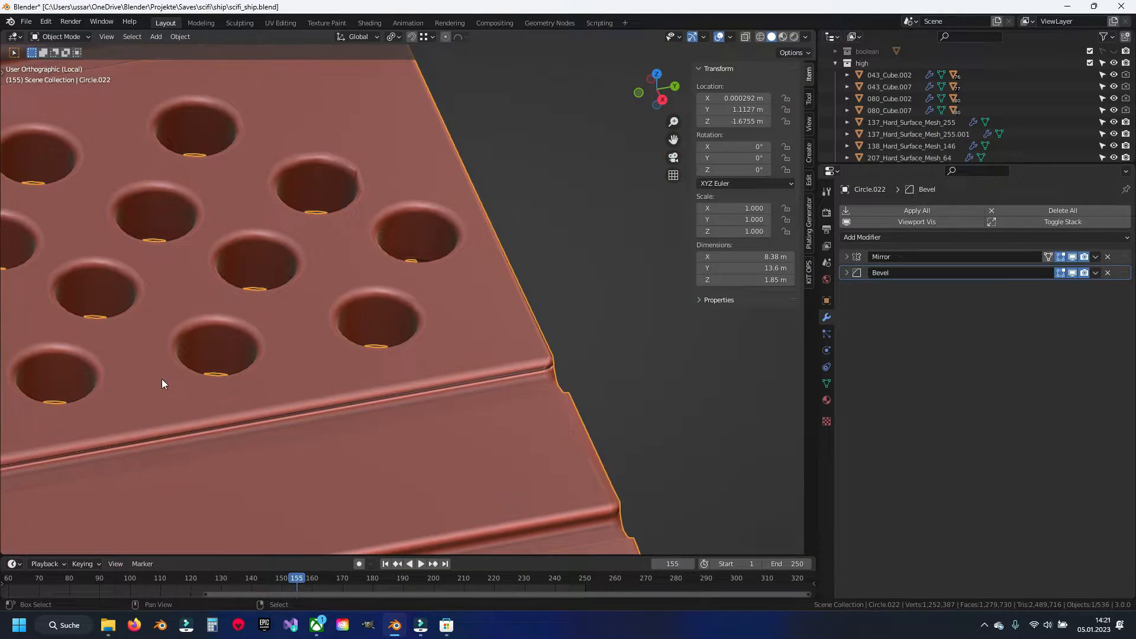
{"action": "middle_click_drag", "start_coordinate": [165, 383], "coordinate": [426, 374], "text": "shift"}
{"action": "scroll", "coordinate": [426, 374], "scroll_direction": "up", "scroll_amount": 1}
{"action": "middle_click_drag", "start_coordinate": [651, 189], "coordinate": [438, 343], "text": "shift"}
{"action": "scroll", "coordinate": [437, 351], "scroll_direction": "up", "scroll_amount": 6}
{"action": "key", "text": "Tab"}
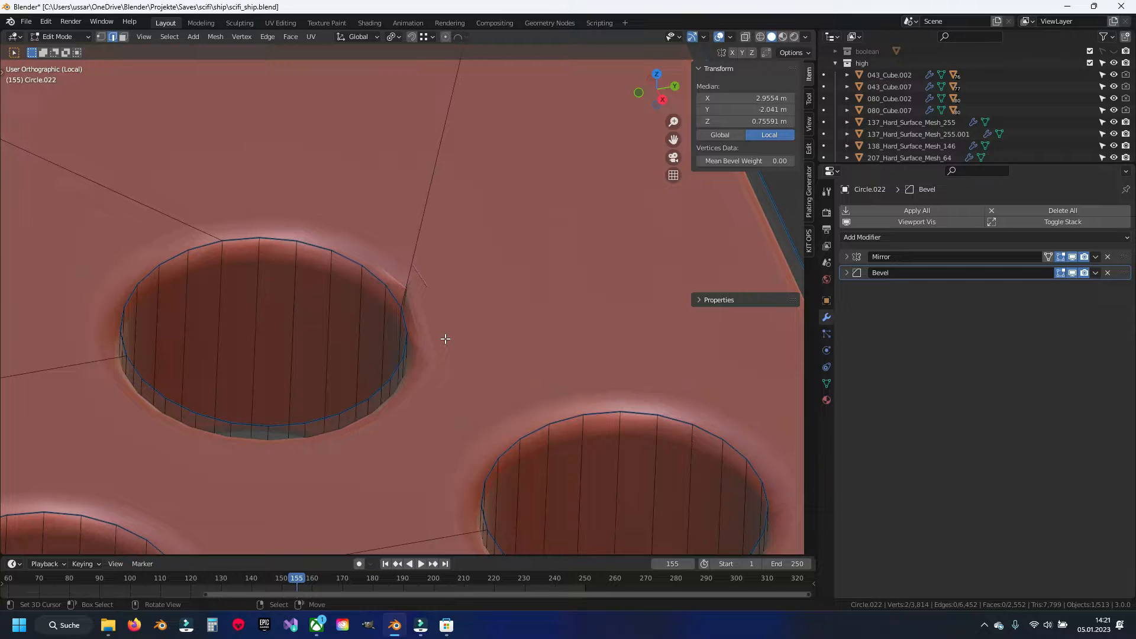
{"action": "scroll", "coordinate": [440, 340], "scroll_direction": "up", "scroll_amount": 3}
{"action": "scroll", "coordinate": [430, 242], "scroll_direction": "down", "scroll_amount": 5}
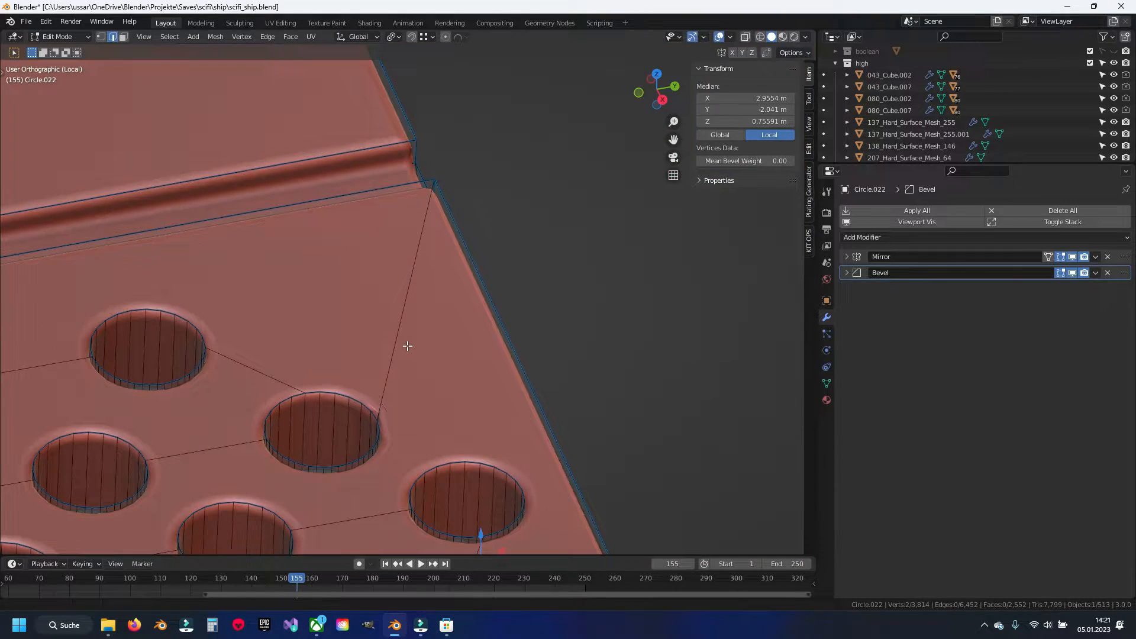
{"action": "scroll", "coordinate": [431, 249], "scroll_direction": "up", "scroll_amount": 6}
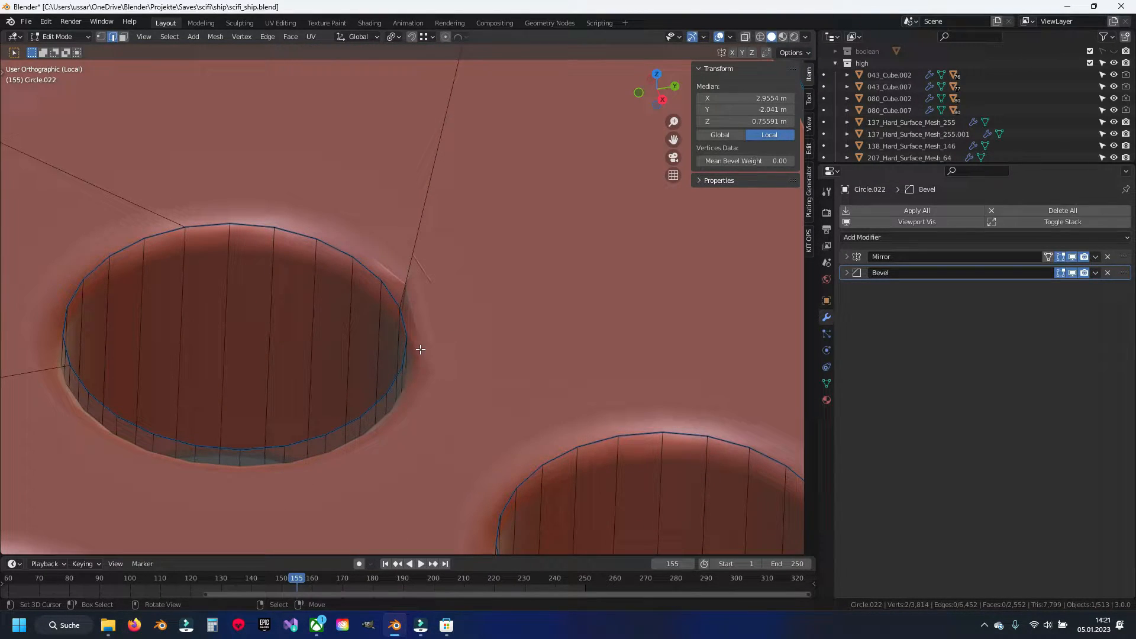
Step: Connect this hole's rim to the neighbouring outer hole's rim and dissolve the long edge to the panel's upper corner
{"action": "left_click", "coordinate": [577, 444], "text": "shift"}
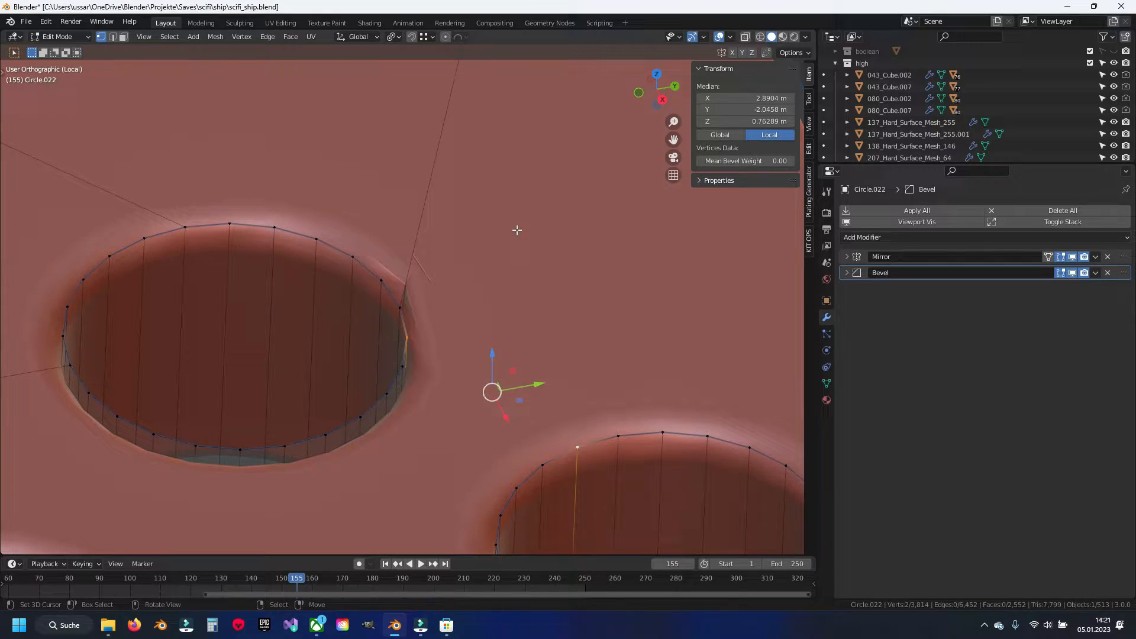
{"action": "key", "text": "j"}
{"action": "right_click", "coordinate": [478, 224]}
{"action": "left_click", "coordinate": [446, 184]}
{"action": "key", "text": "x"}
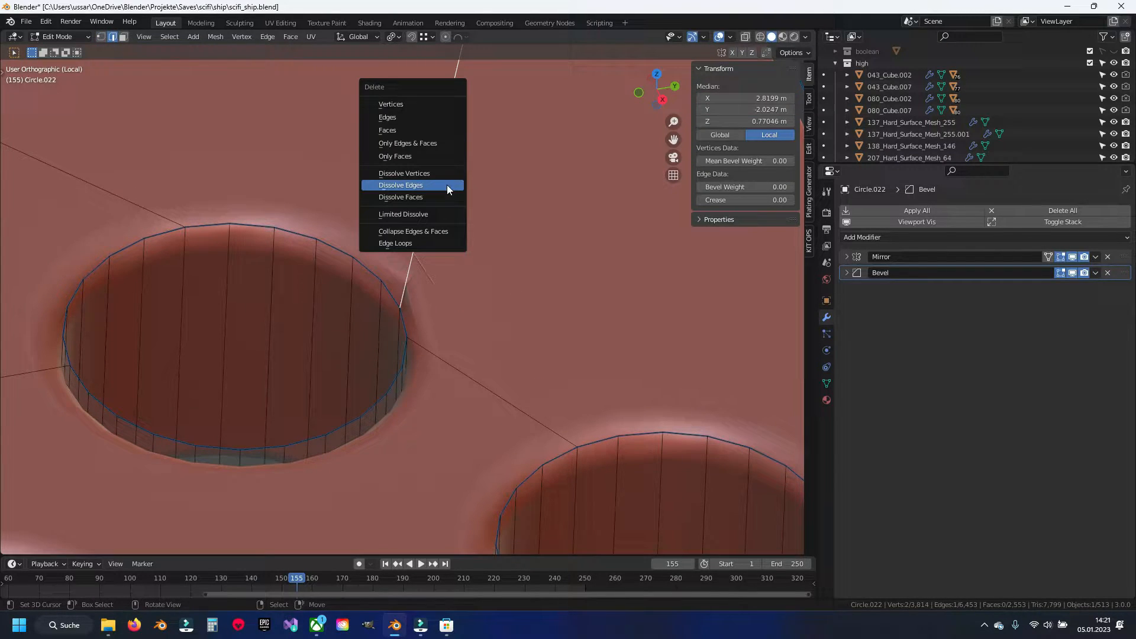
{"action": "key", "text": "Return"}
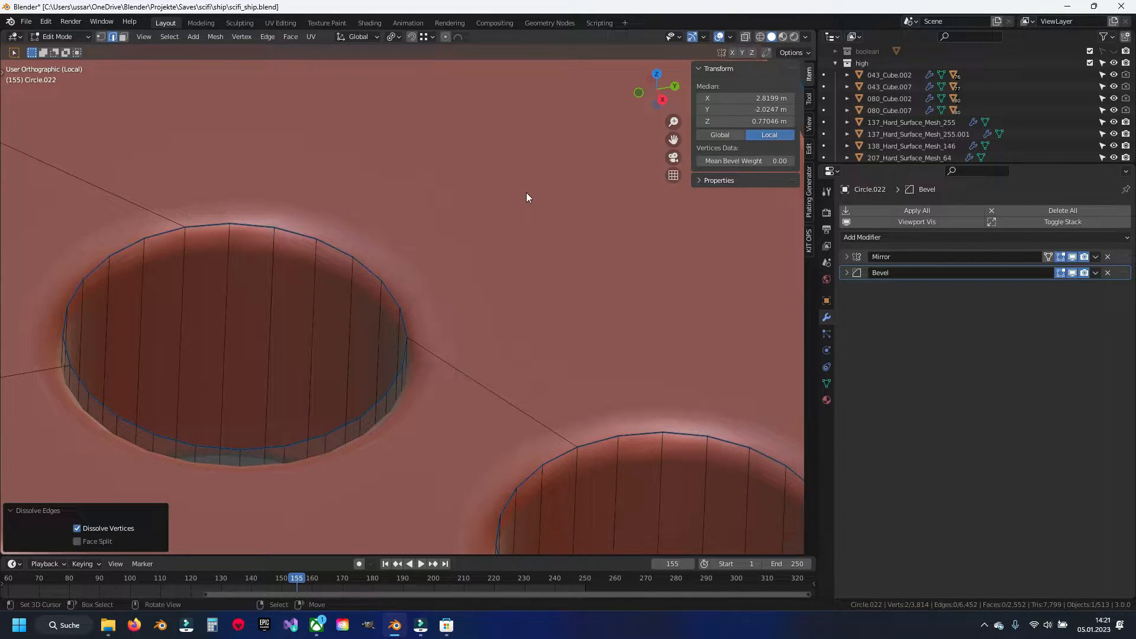
Step: Leave Edit Mode and examine the rim bevels of the remaining small holes along the row and beyond the angled groove
{"action": "key", "text": "Tab"}
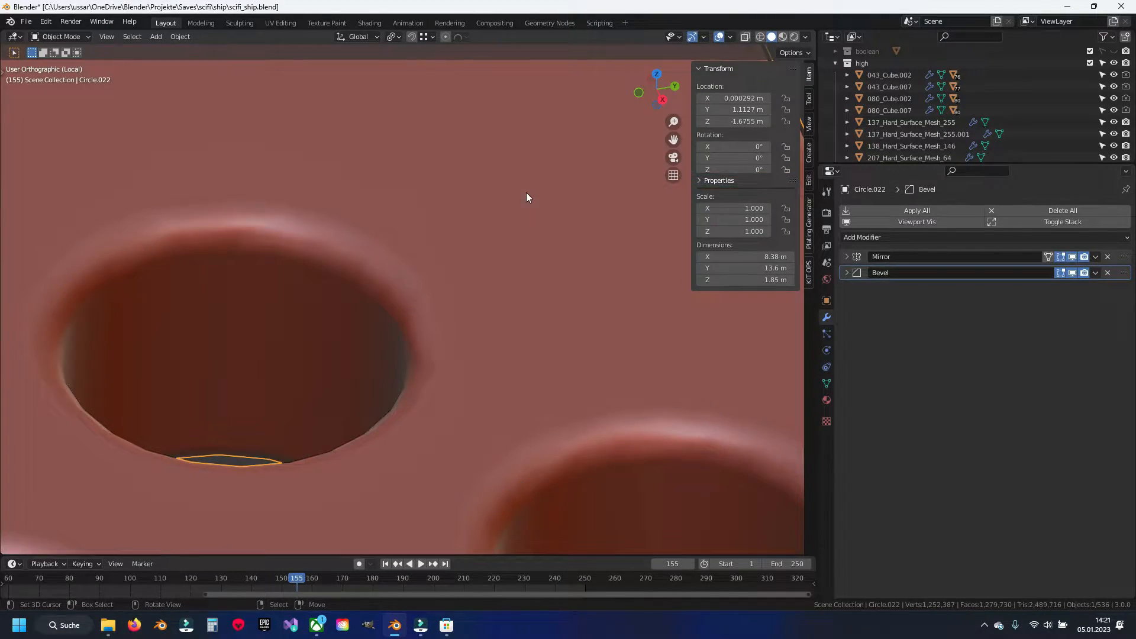
{"action": "scroll", "coordinate": [509, 206], "scroll_direction": "down", "scroll_amount": 8}
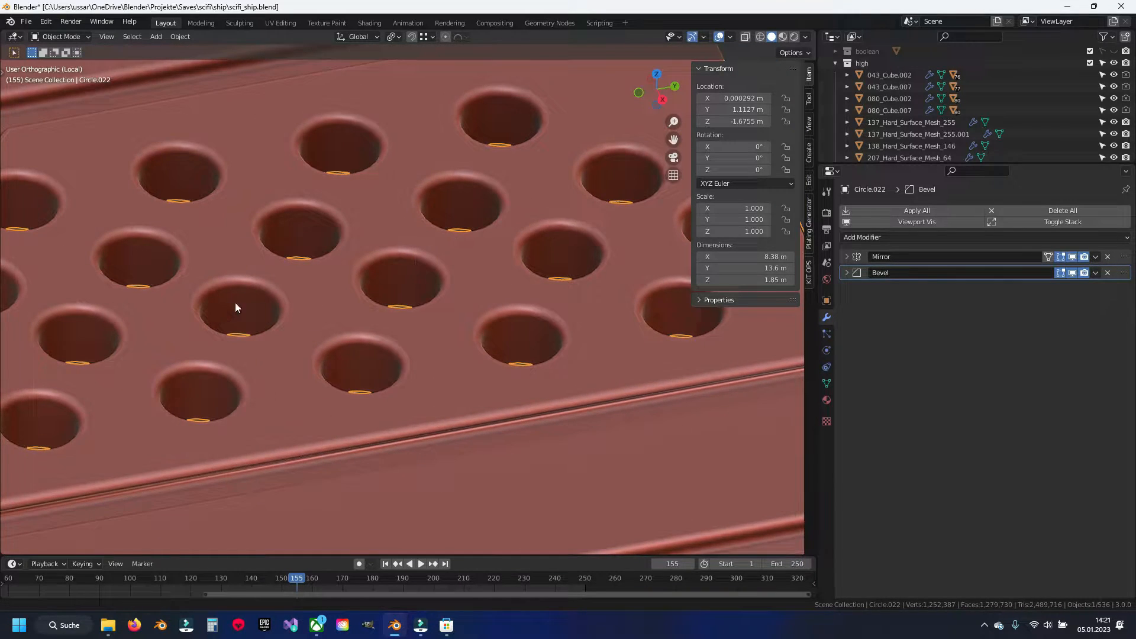
{"action": "middle_click_drag", "start_coordinate": [235, 303], "coordinate": [359, 327], "text": "shift"}
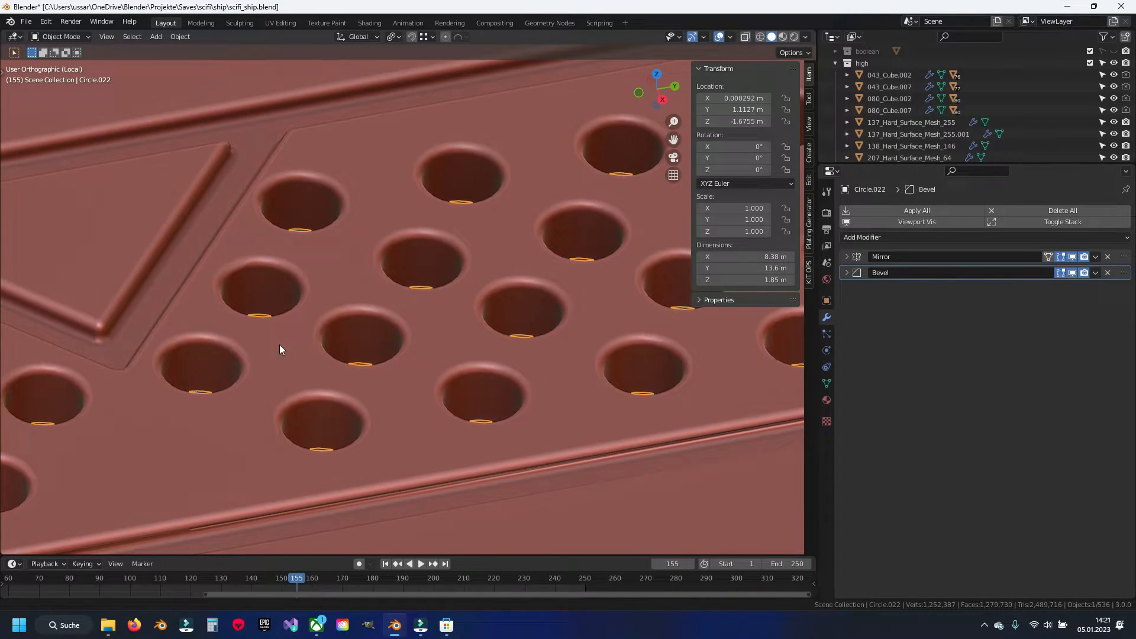
{"action": "middle_click_drag", "start_coordinate": [279, 344], "coordinate": [528, 258], "text": "shift"}
{"action": "middle_click_drag", "start_coordinate": [207, 361], "coordinate": [568, 299], "text": "shift"}
{"action": "middle_click_drag", "start_coordinate": [228, 346], "coordinate": [413, 339], "text": "shift"}
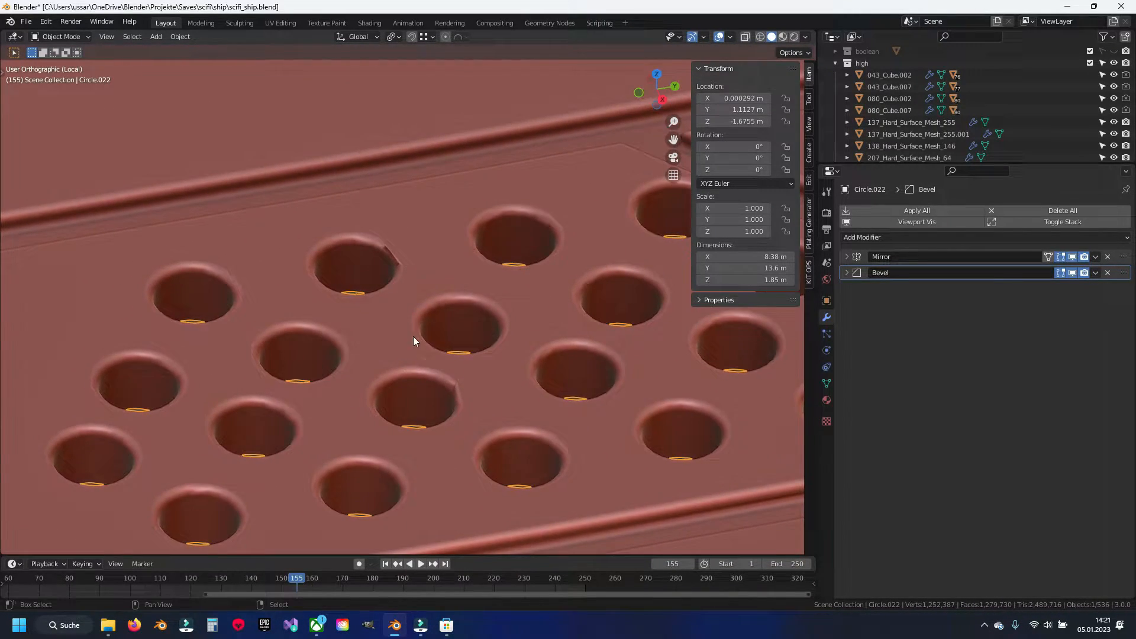
Step: Dissolve the long edge running from the panel's groove border between the two upper holes to the hole below them
{"action": "scroll", "coordinate": [392, 286], "scroll_direction": "up", "scroll_amount": 6}
{"action": "key", "text": "Tab"}
{"action": "middle_click_drag", "start_coordinate": [430, 265], "coordinate": [368, 337], "text": "shift"}
{"action": "right_click", "coordinate": [402, 285]}
{"action": "key", "text": "x"}
{"action": "left_click", "coordinate": [402, 286]}
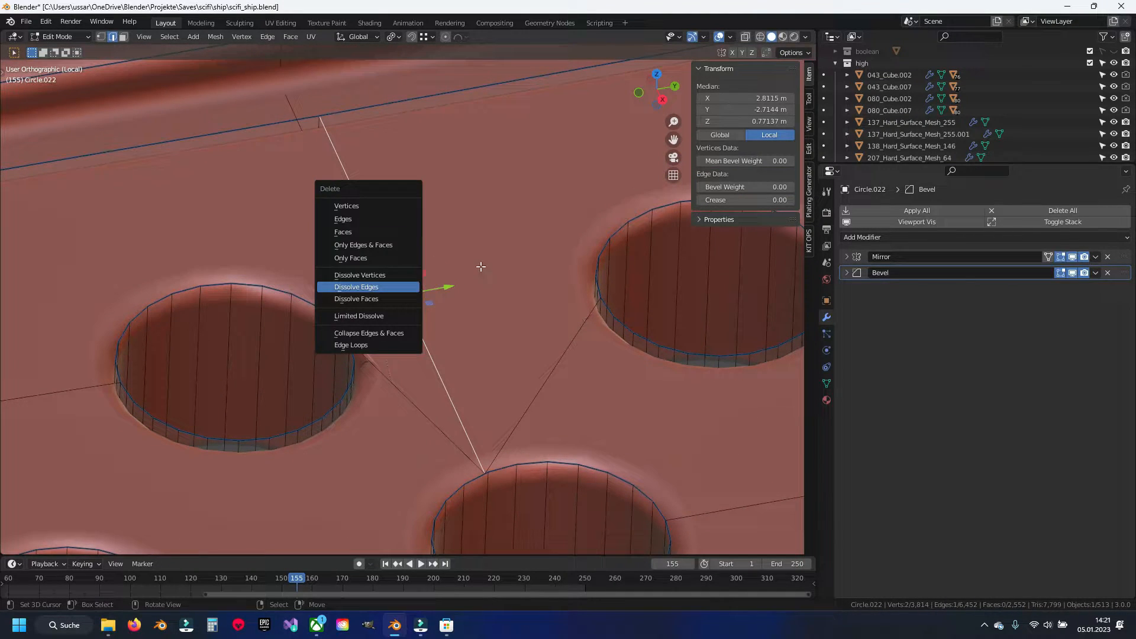
{"action": "key", "text": "Return"}
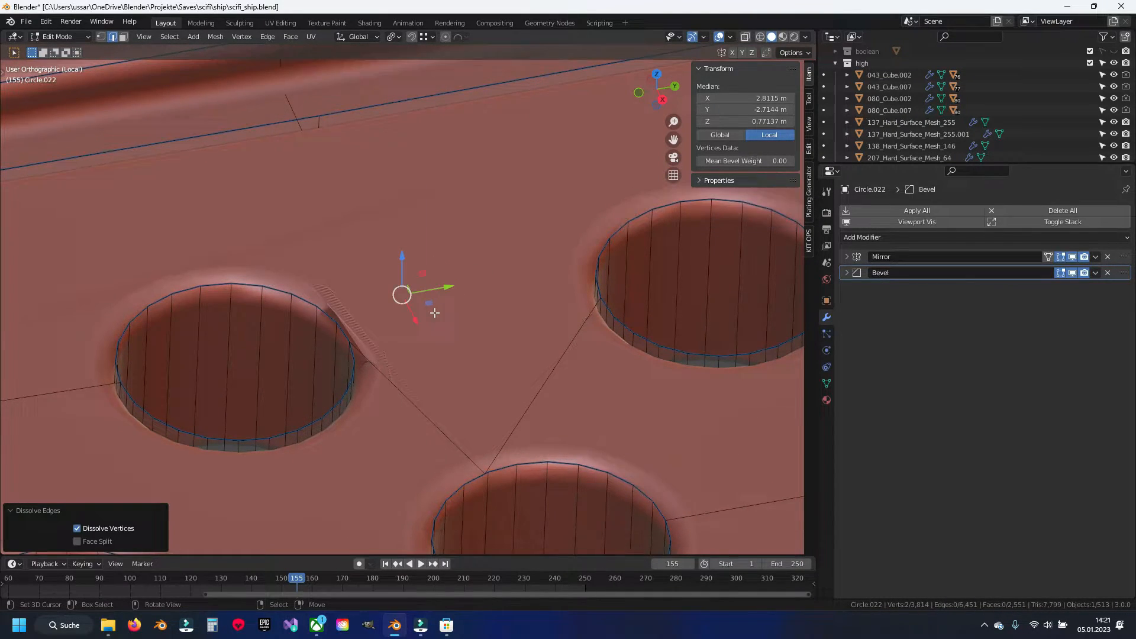
Step: Connect the facing rim vertices of the two upper holes and dissolve the diagonal edge from the farther one to the lower hole
{"action": "scroll", "coordinate": [435, 313], "scroll_direction": "up", "scroll_amount": 2}
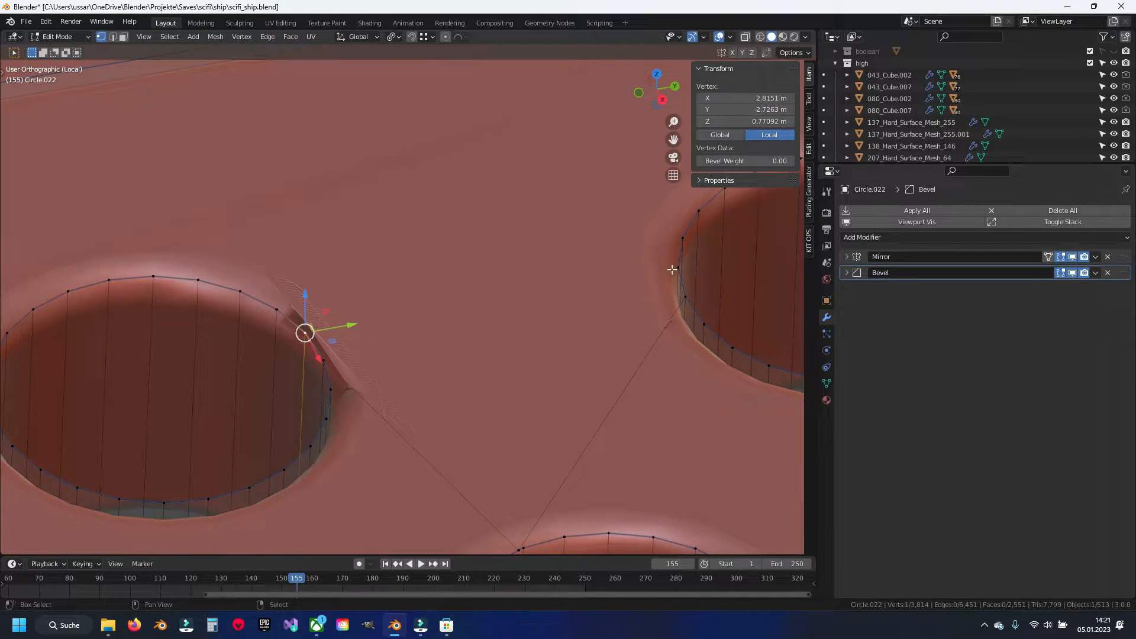
{"action": "key", "text": "j"}
{"action": "key", "text": "alt+a"}
{"action": "middle_click_drag", "start_coordinate": [537, 552], "coordinate": [453, 409], "text": "shift"}
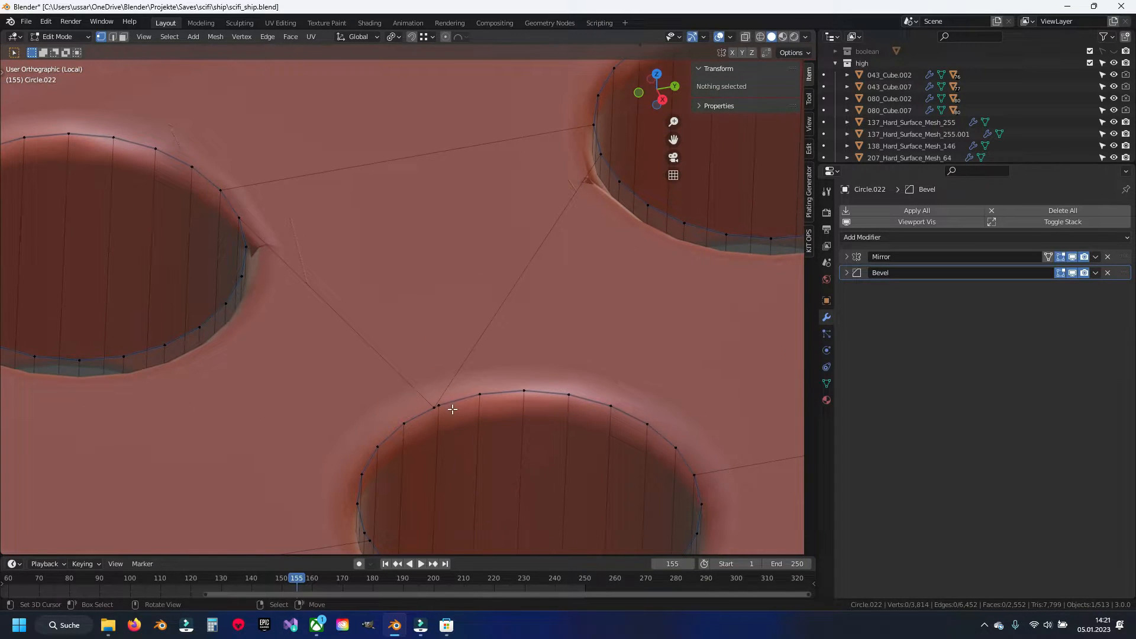
{"action": "right_click", "coordinate": [481, 332]}
{"action": "key", "text": "x"}
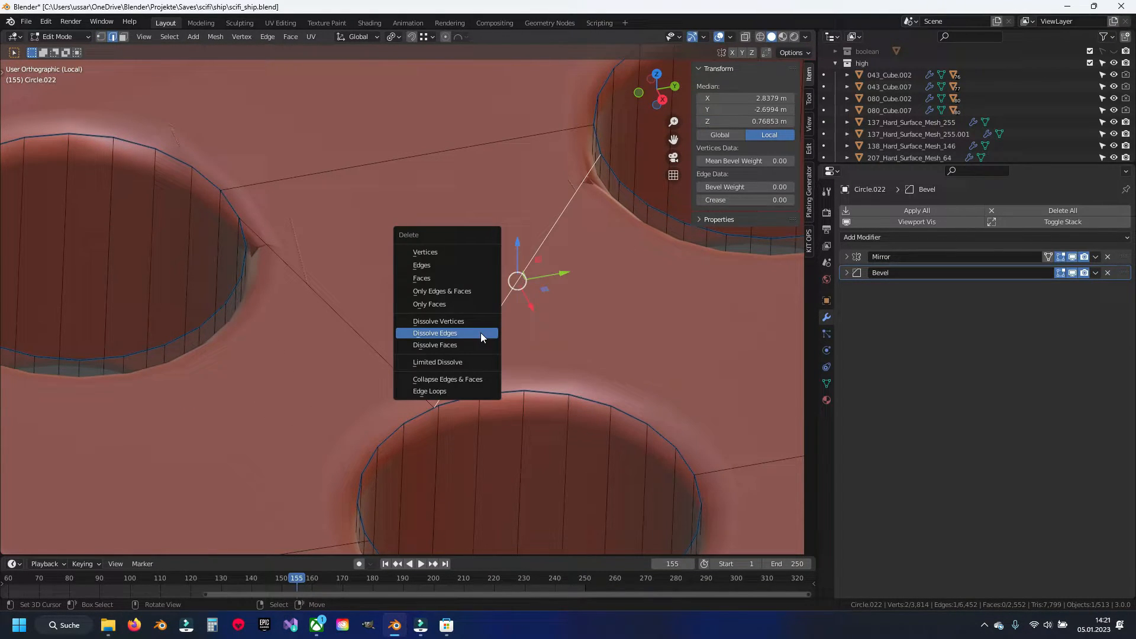
{"action": "left_click", "coordinate": [480, 332]}
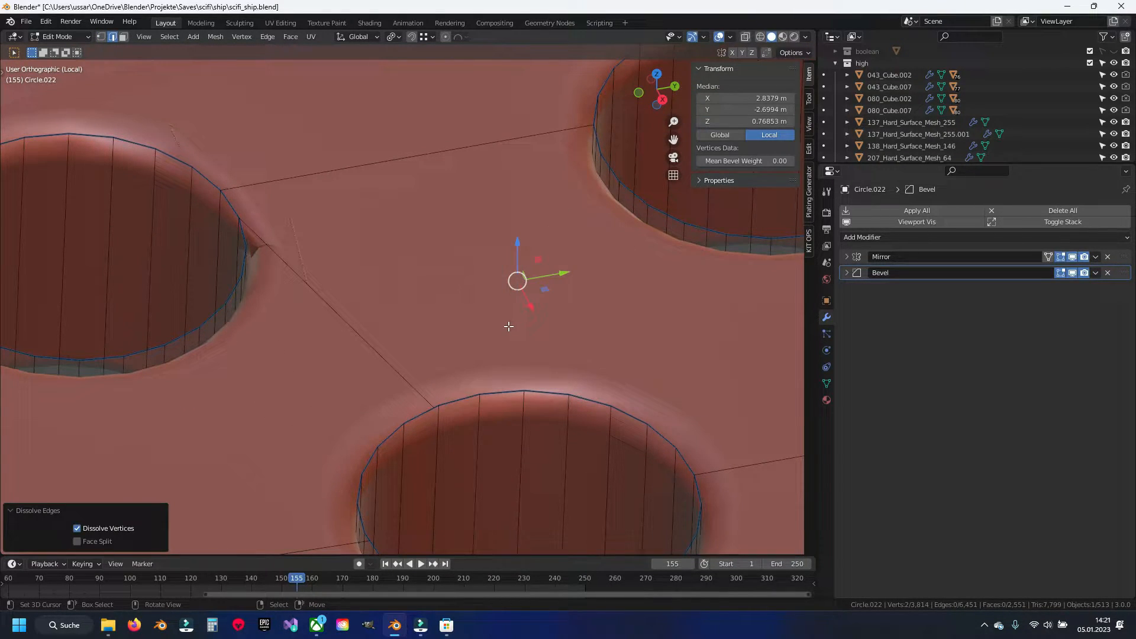
{"action": "key", "text": "1"}
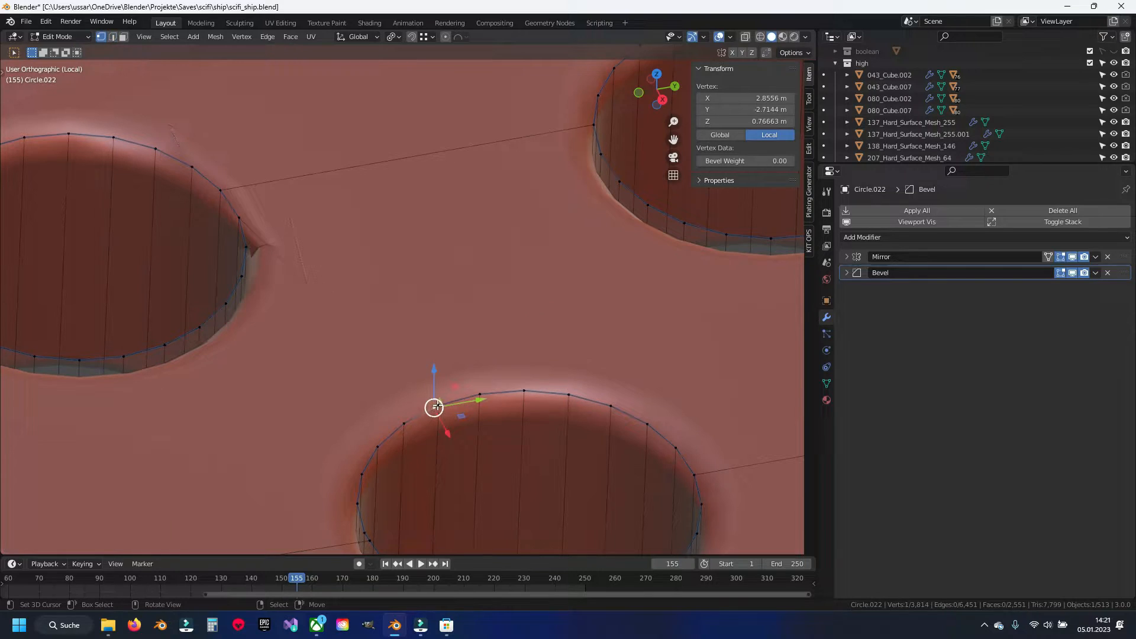
Step: Connect the lower hole's slightly shifted rim vertex to the neighbouring upper hole's rim and dissolve the old diagonal edge between them
{"action": "key", "text": "g"}
{"action": "left_click", "coordinate": [438, 288]}
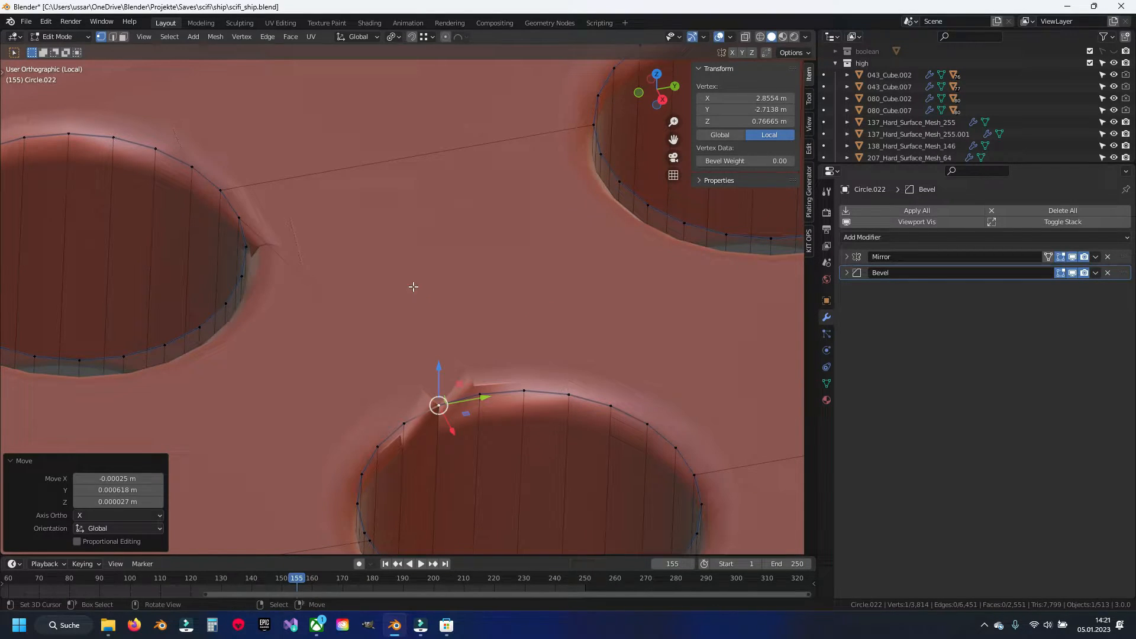
{"action": "left_click", "coordinate": [244, 277], "text": "shift"}
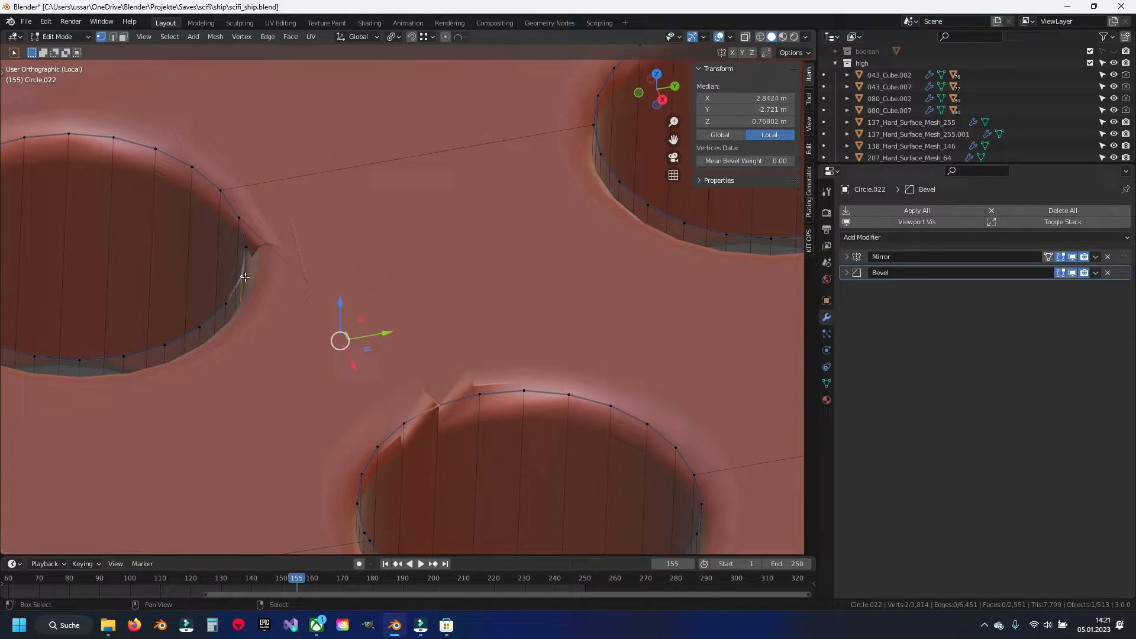
{"action": "key", "text": "j"}
{"action": "right_click", "coordinate": [305, 254]}
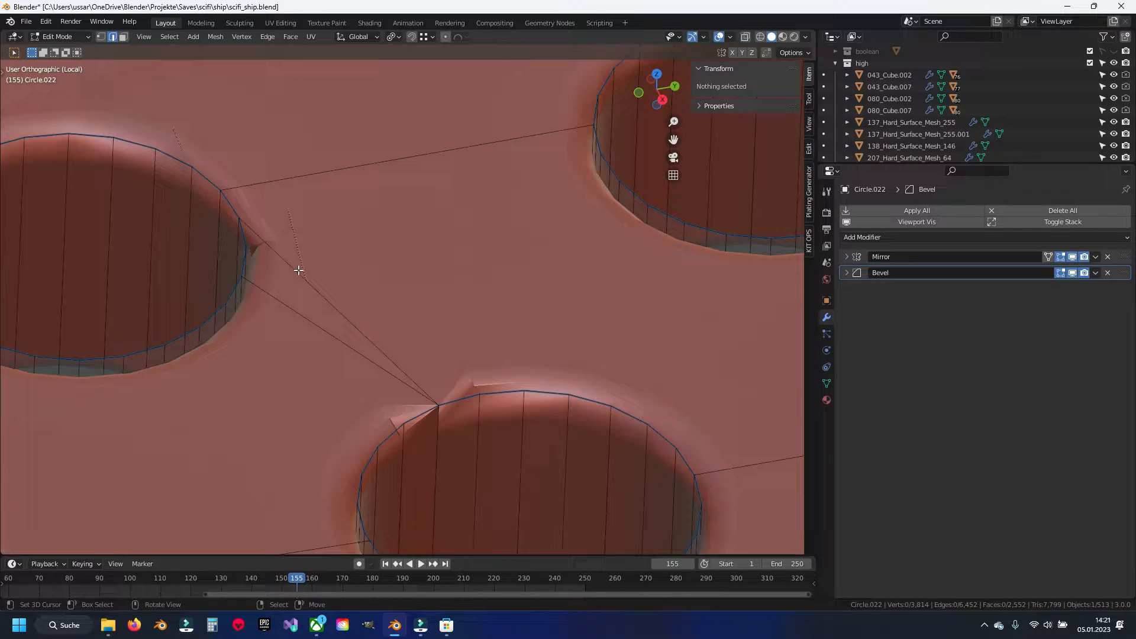
{"action": "left_click", "coordinate": [298, 269]}
{"action": "key", "text": "x"}
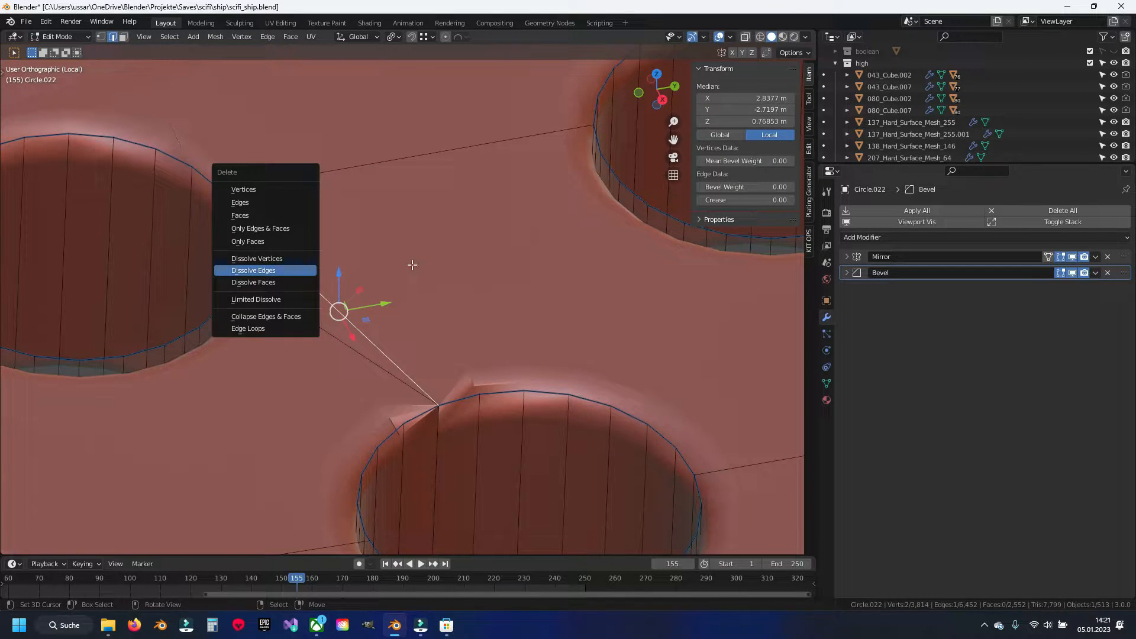
{"action": "key", "text": "Return"}
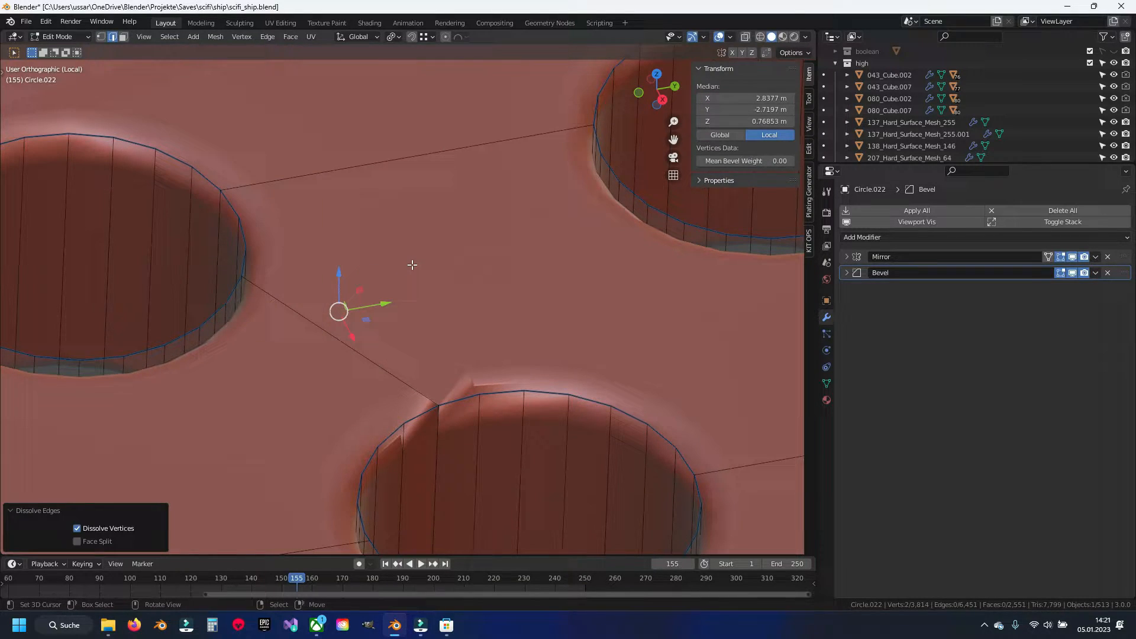
Step: Merge all of the mesh's overlapping vertices by distance and clear the selection
{"action": "key", "text": "1"}
{"action": "key", "text": "a"}
{"action": "key", "text": "q"}
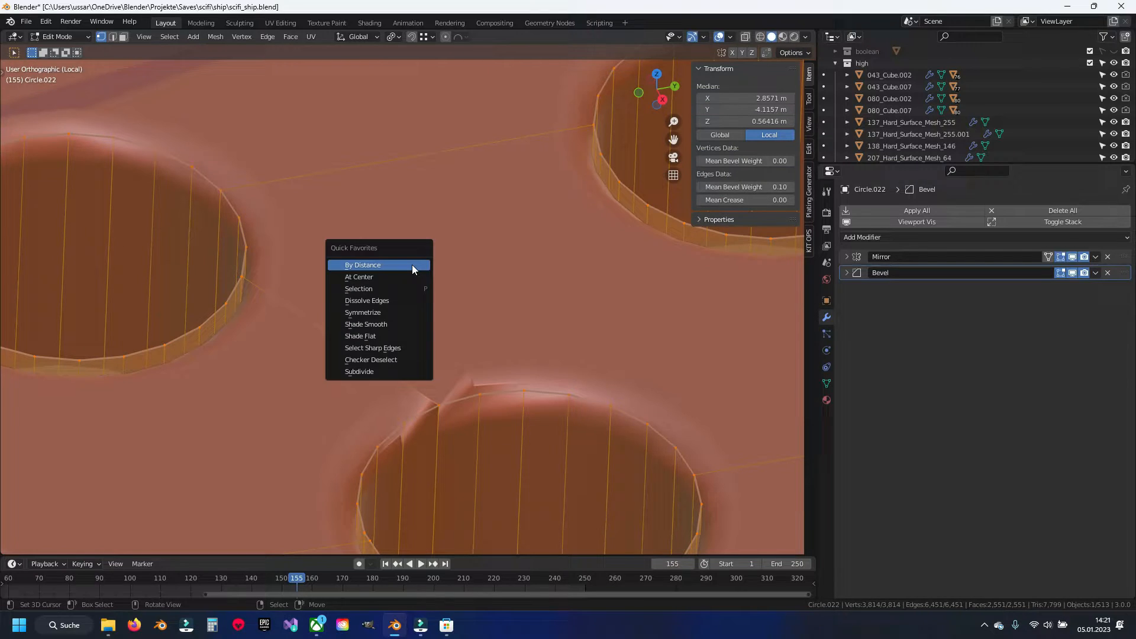
{"action": "left_click", "coordinate": [412, 265]}
{"action": "key", "text": "alt+a"}
Step: Try to dissolve the short edge joining the middle hole's lower rim to the hole diagonally below it
{"action": "scroll", "coordinate": [413, 261], "scroll_direction": "down", "scroll_amount": 4}
{"action": "scroll", "coordinate": [398, 337], "scroll_direction": "up", "scroll_amount": 5}
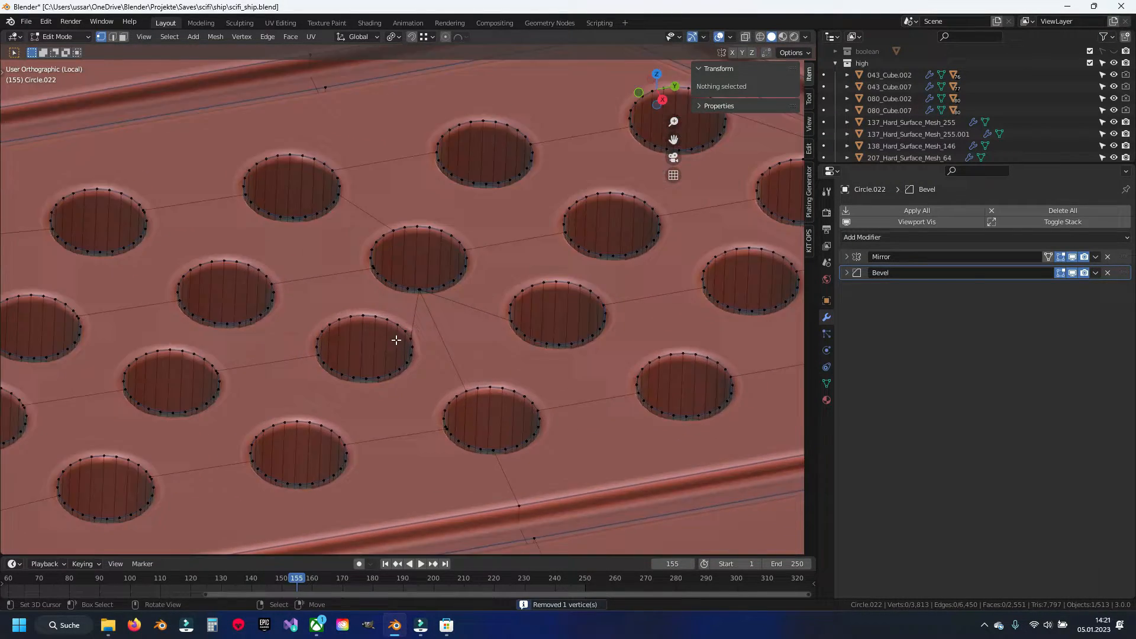
{"action": "scroll", "coordinate": [401, 314], "scroll_direction": "up", "scroll_amount": 4}
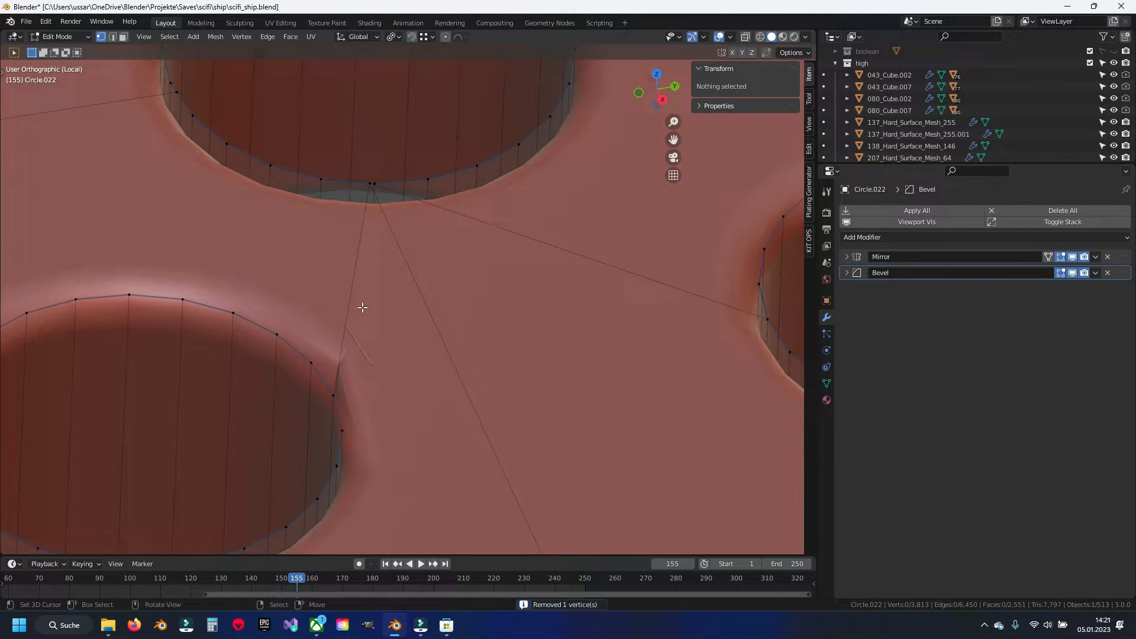
{"action": "key", "text": "2"}
{"action": "left_click", "coordinate": [355, 299]}
{"action": "key", "text": "x"}
{"action": "left_click", "coordinate": [355, 299]}
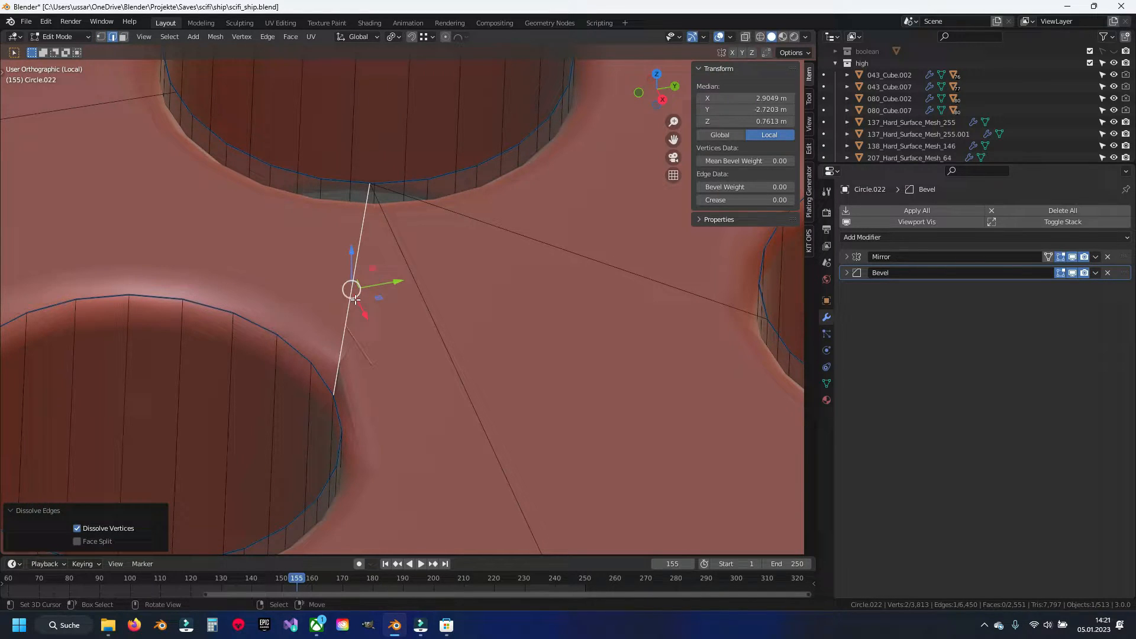
Step: Connect the lower hole's side rim vertex to the facing rim vertex of the next hole in its row
{"action": "key", "text": "1"}
{"action": "left_click", "coordinate": [338, 393]}
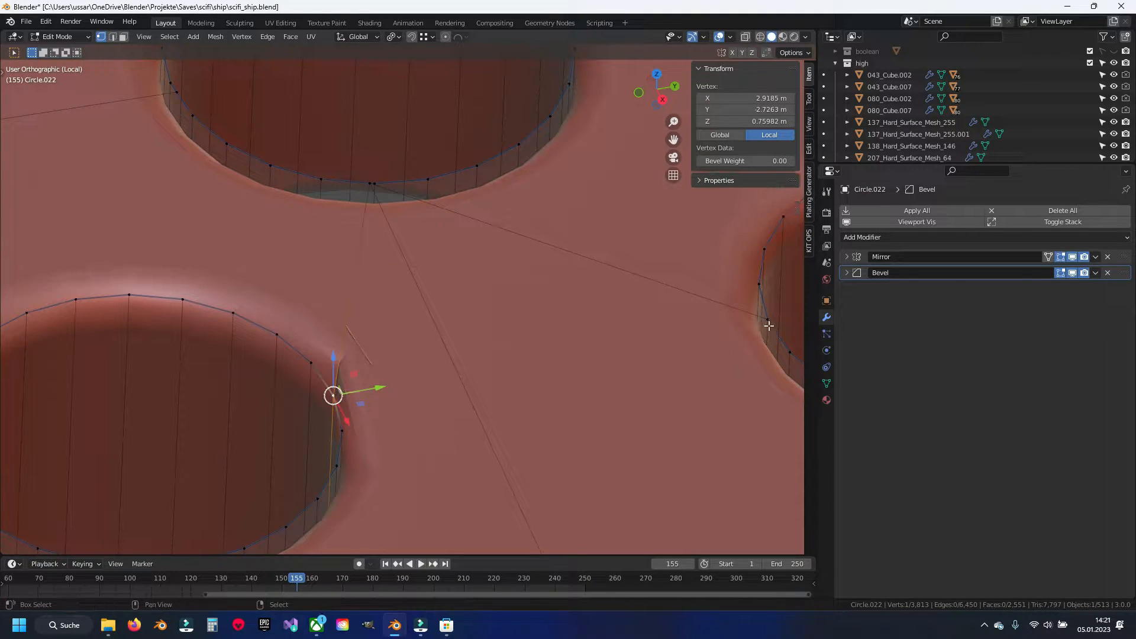
{"action": "left_click", "coordinate": [769, 324], "text": "shift"}
{"action": "key", "text": "j"}
Step: Dissolve the two edges fanning out from the upper hole's lower rim to the two newly connected holes
{"action": "left_click", "coordinate": [373, 304]}
{"action": "key", "text": "2"}
{"action": "left_click", "coordinate": [544, 251], "text": "shift"}
{"action": "left_click", "coordinate": [545, 251], "text": "shift"}
{"action": "left_click", "coordinate": [538, 240], "text": "shift"}
{"action": "left_click", "coordinate": [348, 316], "text": "shift"}
{"action": "key", "text": "x"}
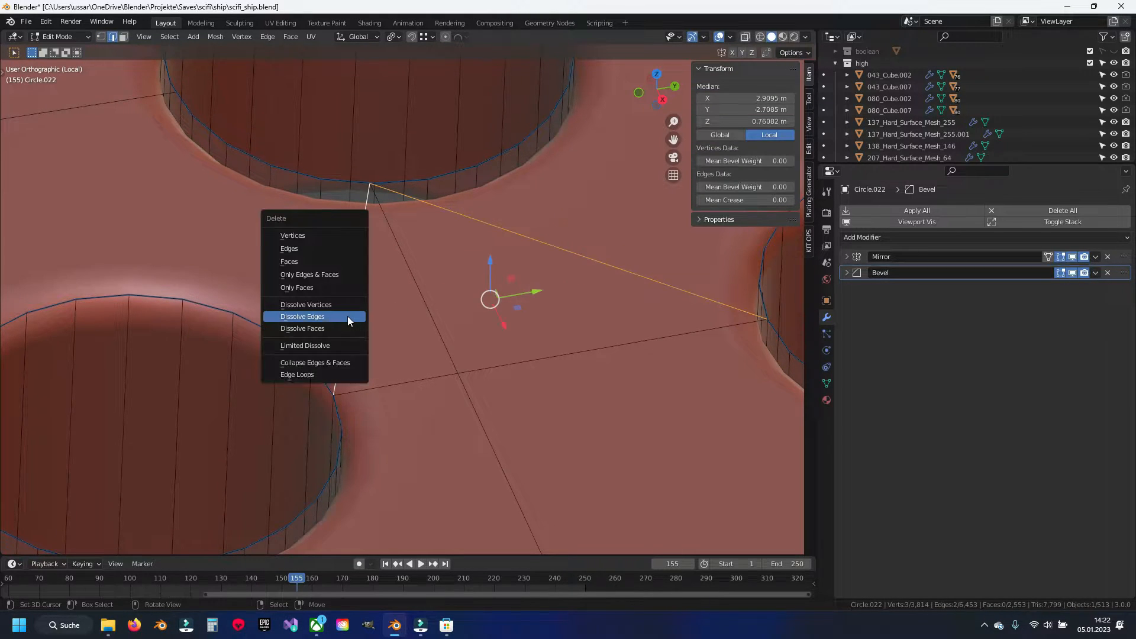
{"action": "key", "text": "Return"}
Step: Leave Edit Mode, examine the bevels around the rows of small holes, and hide the transform sidebar
{"action": "scroll", "coordinate": [558, 293], "scroll_direction": "down", "scroll_amount": 6}
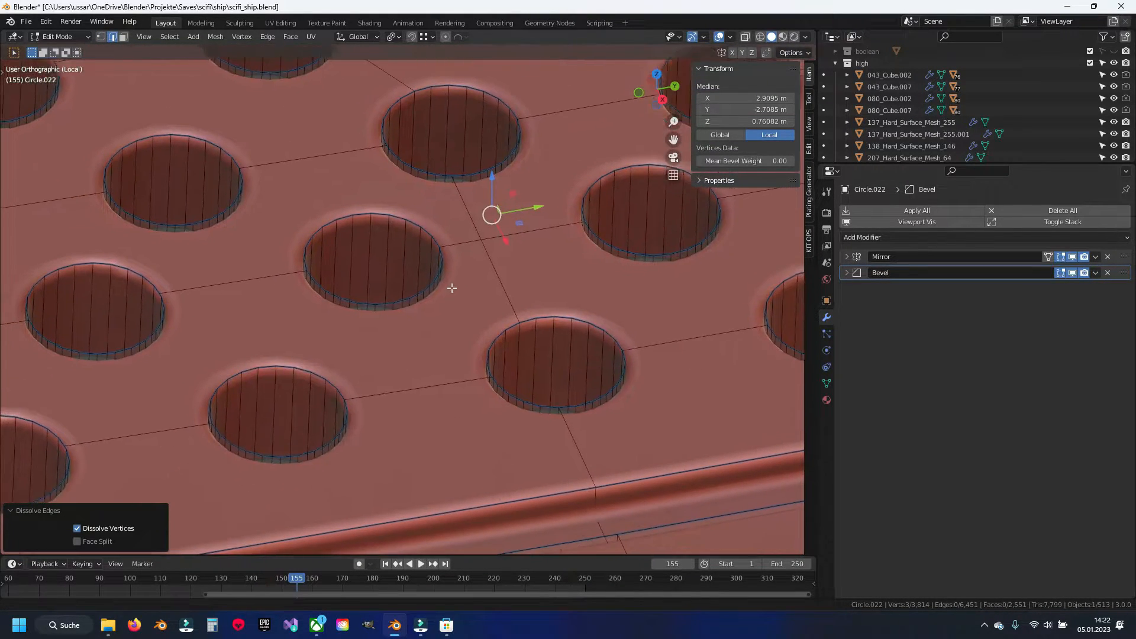
{"action": "key", "text": "Tab"}
{"action": "scroll", "coordinate": [484, 348], "scroll_direction": "up", "scroll_amount": 3}
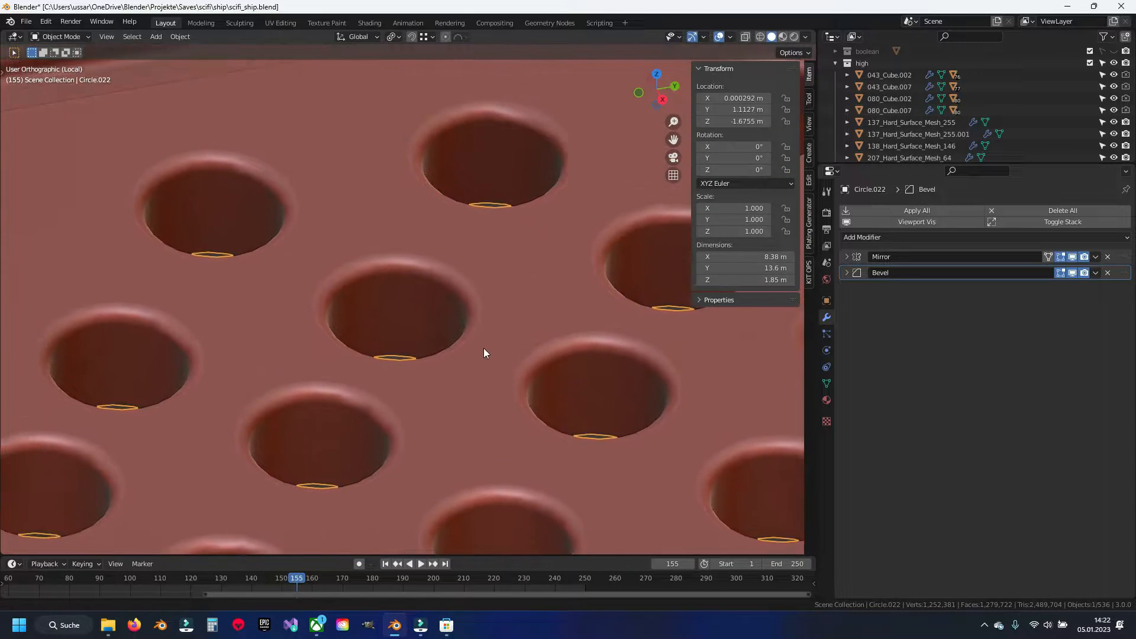
{"action": "middle_click_drag", "start_coordinate": [580, 238], "coordinate": [493, 292]}
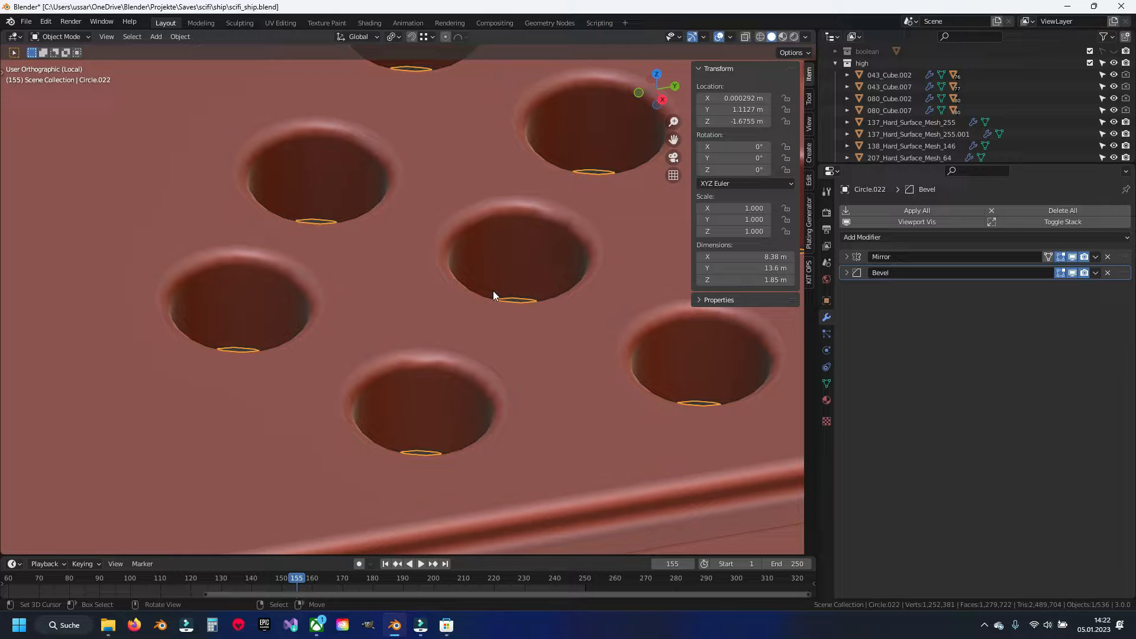
{"action": "scroll", "coordinate": [493, 294], "scroll_direction": "down", "scroll_amount": 9}
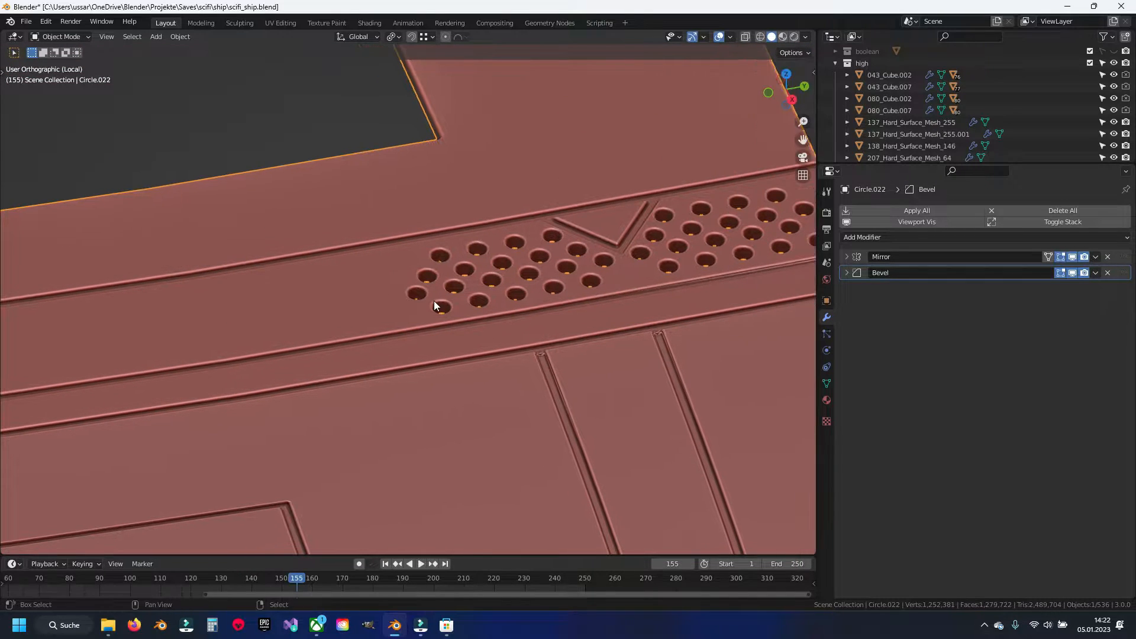
{"action": "key", "text": "n"}
Step: Enter Edit Mode at the narrow groove's faulty end, save the file and switch off the Bevel modifier's viewport display
{"action": "scroll", "coordinate": [434, 300], "scroll_direction": "up", "scroll_amount": 8}
{"action": "key", "text": "Tab"}
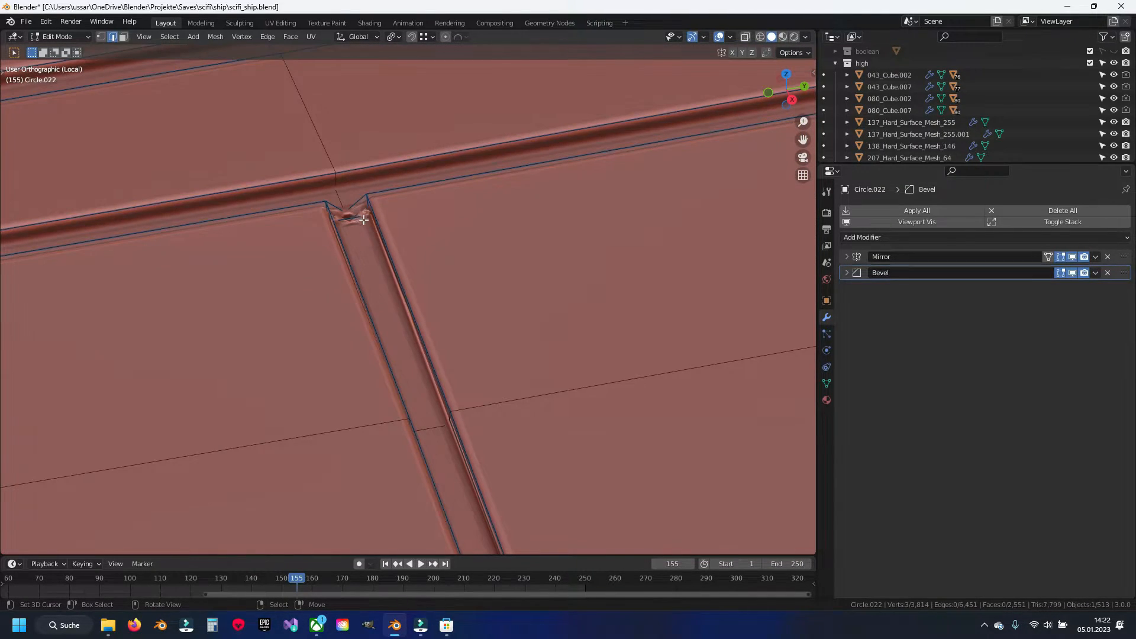
{"action": "key", "text": "1"}
{"action": "key", "text": "ctrl+s"}
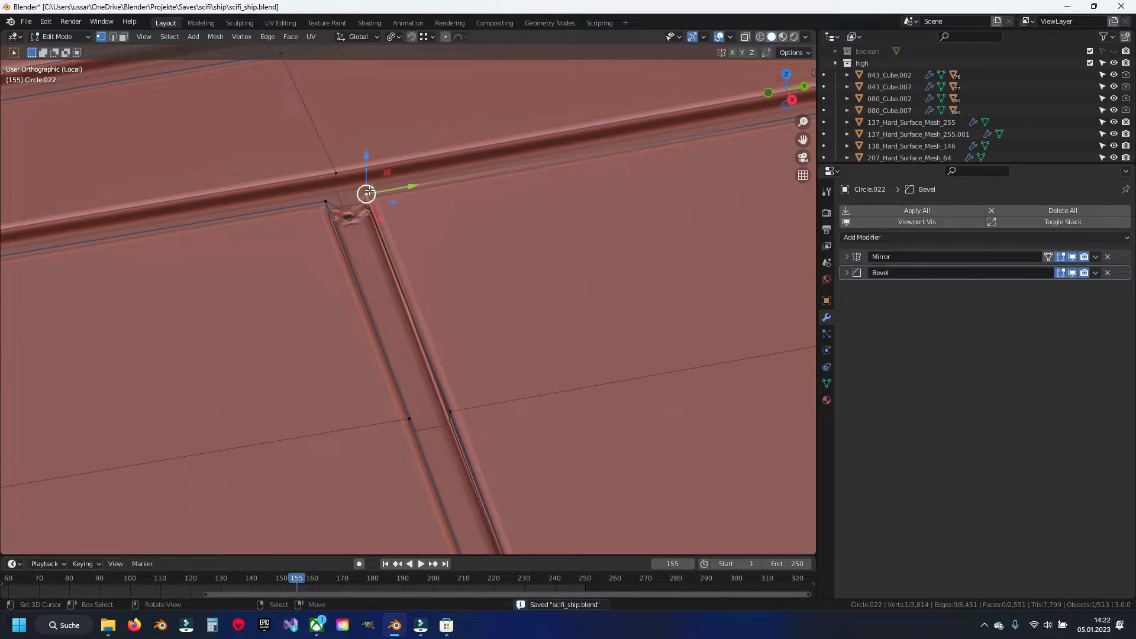
{"action": "key", "text": "KP_Decimal"}
{"action": "middle_click_drag", "start_coordinate": [223, 321], "coordinate": [474, 335]}
{"action": "scroll", "coordinate": [435, 328], "scroll_direction": "up", "scroll_amount": 4}
{"action": "left_click", "coordinate": [1069, 275]}
Step: Delete the two faces at the junction where the narrow groove meets the long groove's wall
{"action": "middle_click_drag", "start_coordinate": [532, 299], "coordinate": [453, 355], "text": "shift"}
{"action": "scroll", "coordinate": [471, 314], "scroll_direction": "up", "scroll_amount": 2}
{"action": "key", "text": "3"}
{"action": "left_click", "coordinate": [434, 373]}
{"action": "left_click", "coordinate": [465, 348], "text": "shift"}
{"action": "key", "text": "x"}
{"action": "left_click", "coordinate": [441, 323]}
Step: Bevel the wall edge at the groove's end to a width of 0.0143 m with one segment and save the file
{"action": "key", "text": "2"}
{"action": "right_click", "coordinate": [464, 420]}
{"action": "key", "text": "ctrl+b"}
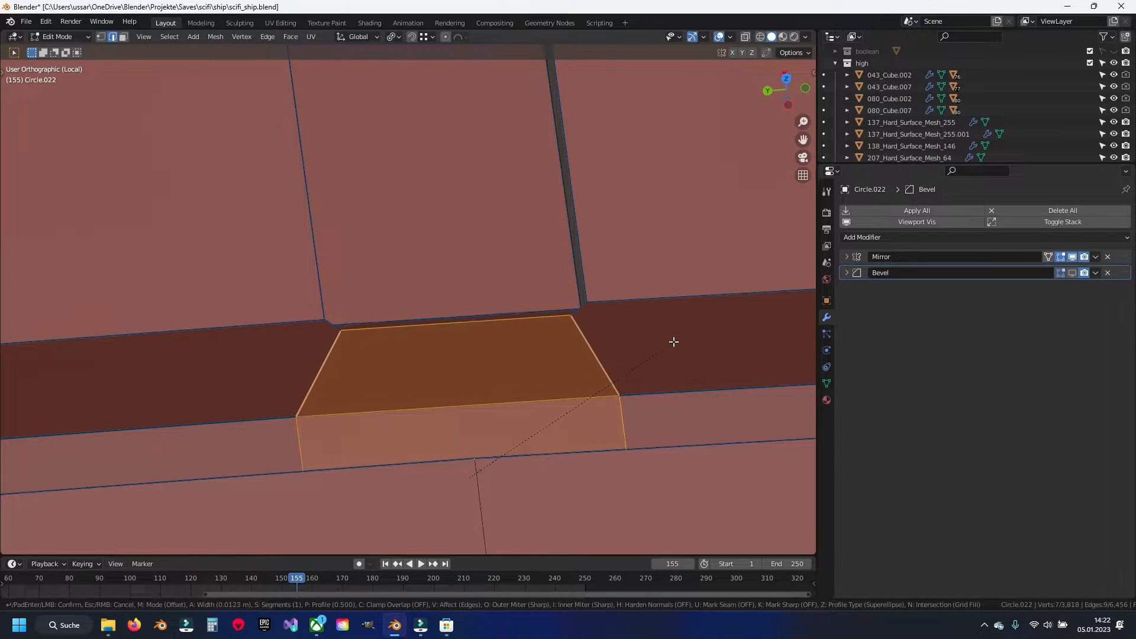
{"action": "left_click", "coordinate": [690, 331]}
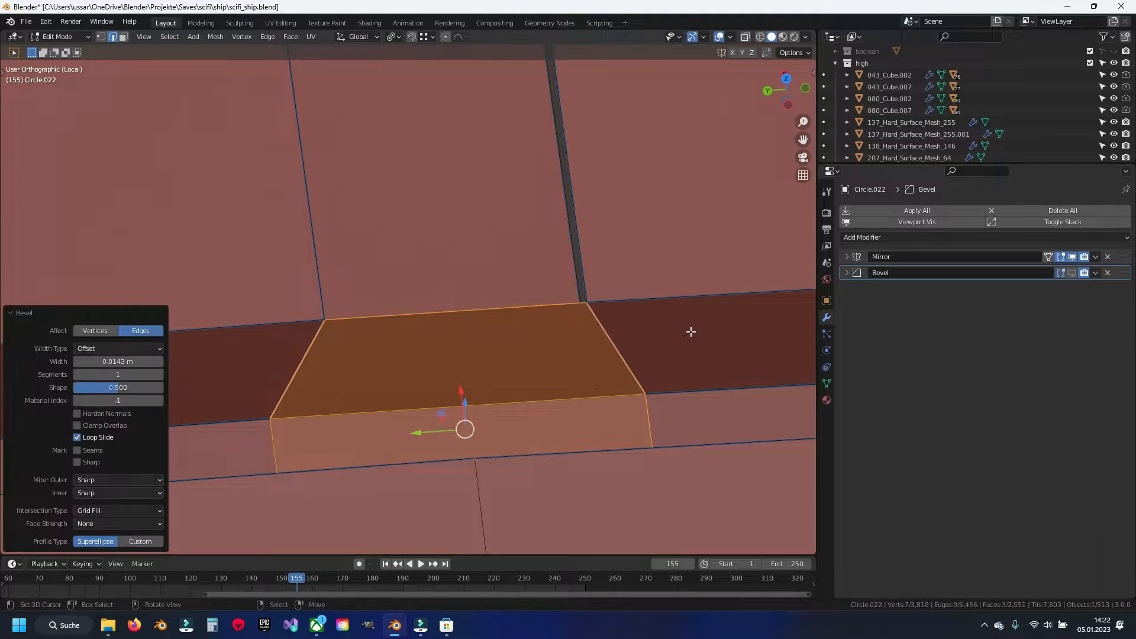
{"action": "key", "text": "alt+a"}
{"action": "key", "text": "ctrl+s"}
Step: Delete the bevelled wall face closing off the narrow groove's end
{"action": "key", "text": "3"}
{"action": "left_click", "coordinate": [426, 355]}
{"action": "key", "text": "x"}
{"action": "left_click", "coordinate": [425, 359]}
Step: Snap the narrow groove's two floor corners onto the lower corners of the opening in the long groove's wall
{"action": "key", "text": "1"}
{"action": "middle_click_drag", "start_coordinate": [539, 328], "coordinate": [591, 306]}
{"action": "right_click", "coordinate": [563, 289]}
{"action": "key", "text": "g"}
{"action": "left_click", "coordinate": [643, 360], "text": "ctrl"}
{"action": "middle_click_drag", "start_coordinate": [603, 355], "coordinate": [509, 349]}
{"action": "right_click", "coordinate": [354, 314]}
{"action": "key", "text": "g"}
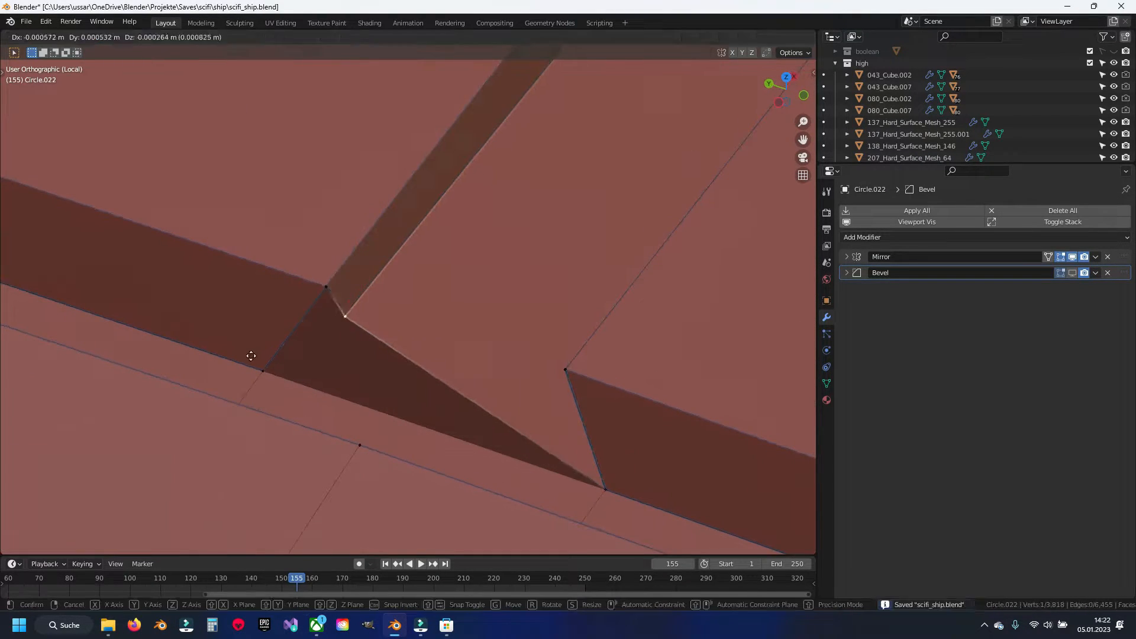
{"action": "left_click", "coordinate": [261, 367], "text": "ctrl"}
Step: Merge all vertices by distance to weld the snapped groove corners and deselect everything
{"action": "key", "text": "a"}
{"action": "key", "text": "a"}
{"action": "key", "text": "q"}
{"action": "left_click", "coordinate": [425, 347]}
{"action": "key", "text": "a"}
Step: Delete the faces blocking the end of the neighbouring narrow groove at the long groove's wall
{"action": "scroll", "coordinate": [425, 348], "scroll_direction": "down", "scroll_amount": 7}
{"action": "middle_click_drag", "start_coordinate": [183, 260], "coordinate": [455, 385], "text": "shift"}
{"action": "scroll", "coordinate": [456, 385], "scroll_direction": "down", "scroll_amount": 5}
{"action": "middle_click_drag", "start_coordinate": [203, 301], "coordinate": [436, 367], "text": "shift"}
{"action": "scroll", "coordinate": [436, 367], "scroll_direction": "up", "scroll_amount": 7}
{"action": "middle_click_drag", "start_coordinate": [590, 473], "coordinate": [453, 312], "text": "shift"}
{"action": "scroll", "coordinate": [386, 345], "scroll_direction": "up", "scroll_amount": 5}
{"action": "key", "text": "3"}
{"action": "right_click", "coordinate": [452, 339]}
{"action": "right_click", "coordinate": [482, 355], "text": "shift"}
{"action": "scroll", "coordinate": [447, 340], "scroll_direction": "down", "scroll_amount": 5}
{"action": "scroll", "coordinate": [398, 320], "scroll_direction": "up", "scroll_amount": 7}
{"action": "middle_click_drag", "start_coordinate": [308, 420], "coordinate": [402, 390], "text": "shift"}
{"action": "right_click", "coordinate": [393, 361], "text": "shift"}
{"action": "key", "text": "x"}
{"action": "left_click", "coordinate": [393, 361]}
Step: Bevel the wall edge at this second groove's end with one segment, widening it into a narrow face
{"action": "scroll", "coordinate": [393, 360], "scroll_direction": "down", "scroll_amount": 5}
{"action": "middle_click_drag", "start_coordinate": [413, 302], "coordinate": [416, 392], "text": "shift"}
{"action": "scroll", "coordinate": [416, 393], "scroll_direction": "up", "scroll_amount": 3}
{"action": "key", "text": "2"}
{"action": "key", "text": "ctrl+b"}
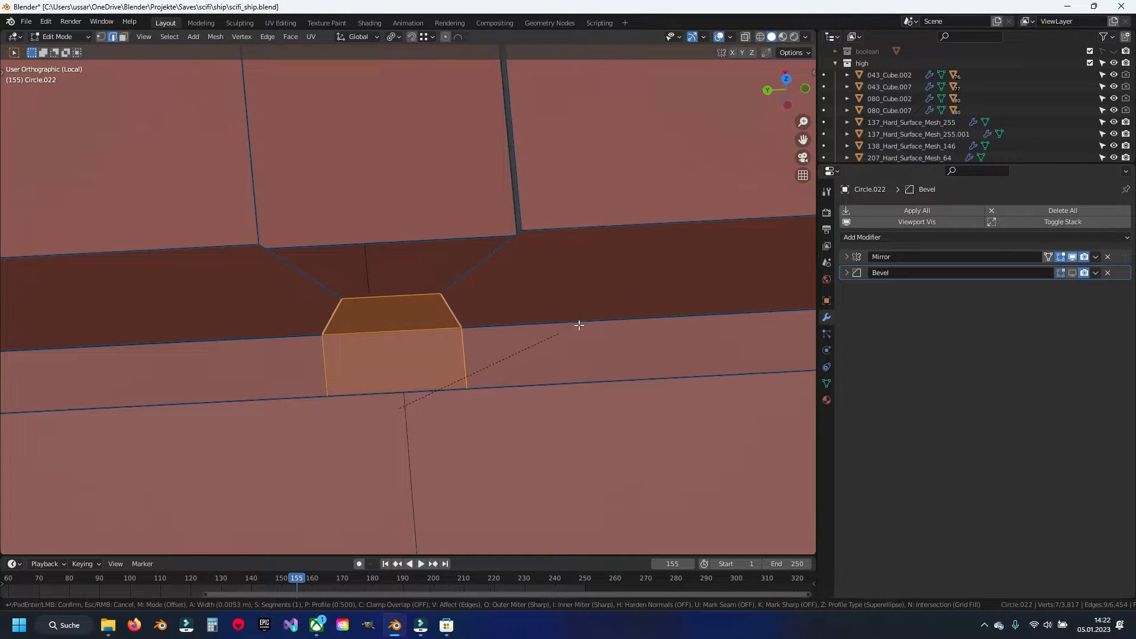
{"action": "left_click", "coordinate": [606, 309]}
Step: Snap the two upper corners of the bevelled wall face onto the second groove's upper corners
{"action": "key", "text": "1"}
{"action": "right_click", "coordinate": [300, 271]}
{"action": "right_click_drag", "start_coordinate": [258, 244], "coordinate": [259, 245], "text": "ctrl"}
{"action": "right_click_drag", "start_coordinate": [482, 260], "coordinate": [522, 228], "text": "ctrl"}
Step: Delete the wall face covering the second groove's mouth and merge all vertices by distance at 0.0001 m
{"action": "key", "text": "3"}
{"action": "right_click", "coordinate": [391, 278]}
{"action": "key", "text": "x"}
{"action": "left_click", "coordinate": [391, 278]}
{"action": "key", "text": "1"}
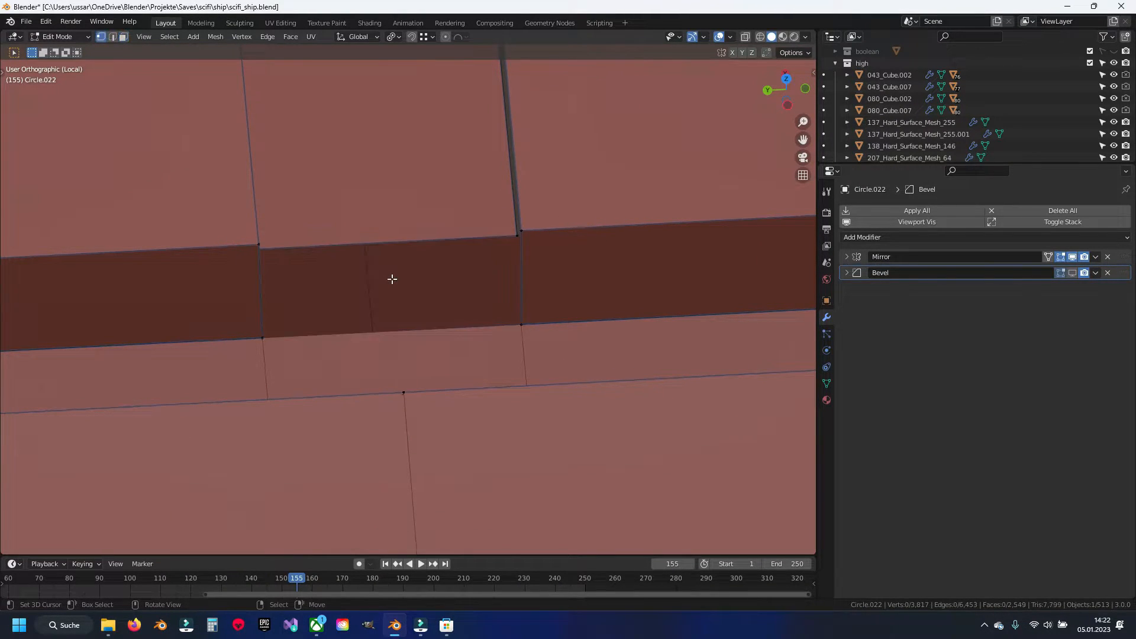
{"action": "key", "text": "a"}
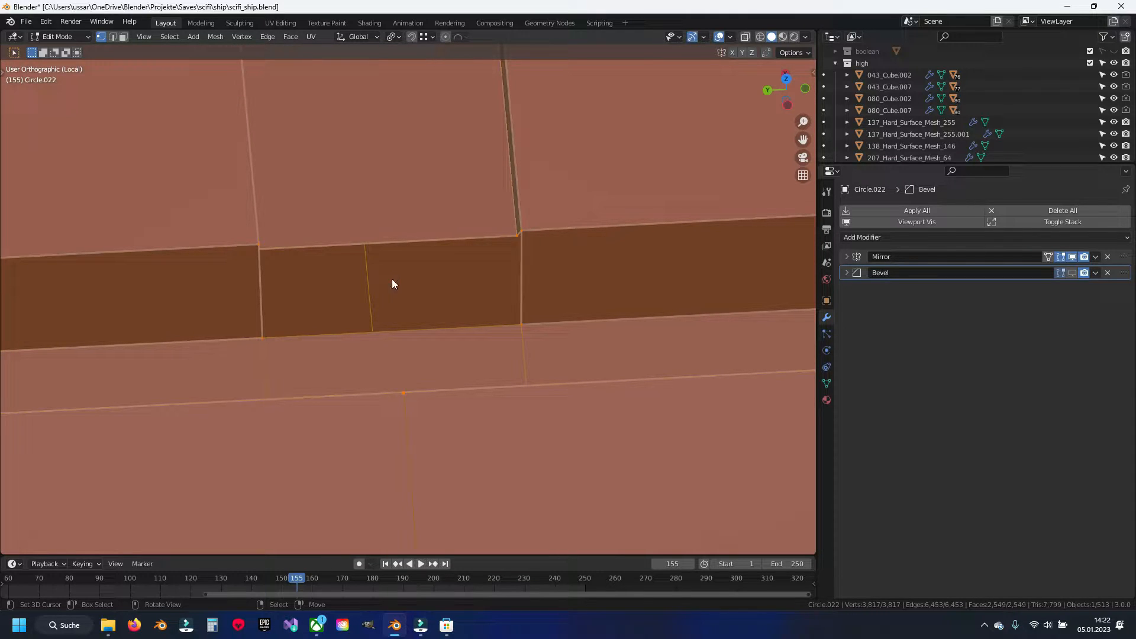
{"action": "key", "text": "q"}
{"action": "left_click", "coordinate": [386, 279]}
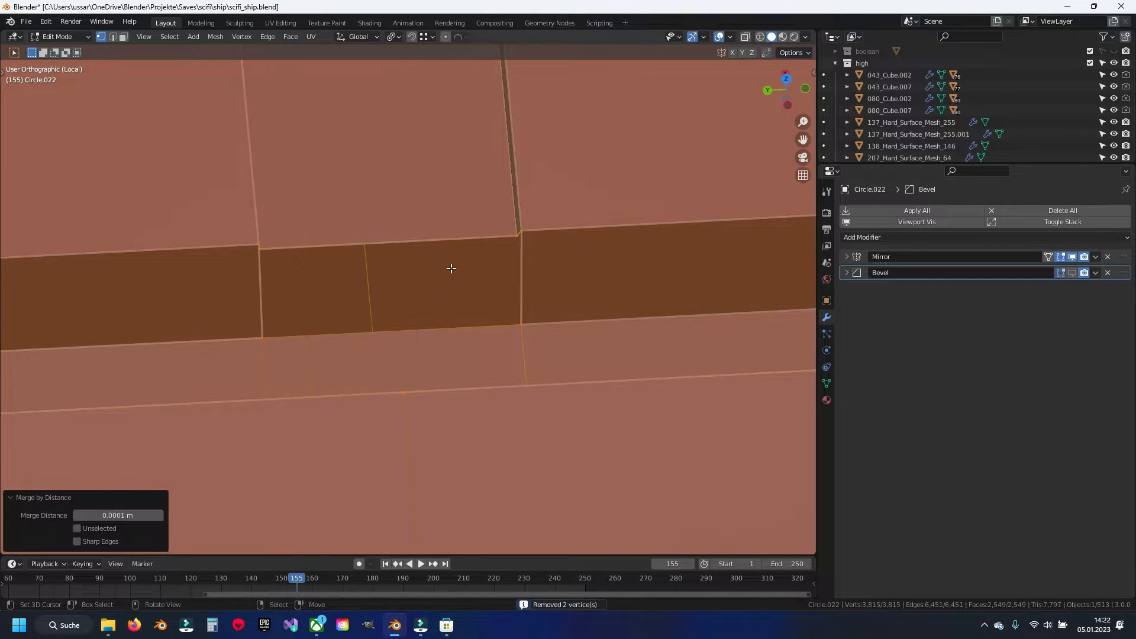
Step: Snap the second groove's remaining floor corner onto the wall opening's lower corner, merge all vertices by distance and clear the selection
{"action": "right_click", "coordinate": [492, 241]}
{"action": "middle_click_drag", "start_coordinate": [467, 276], "coordinate": [499, 297]}
{"action": "key", "text": "g"}
{"action": "left_click", "coordinate": [400, 314], "text": "ctrl"}
{"action": "middle_click_drag", "start_coordinate": [395, 317], "coordinate": [497, 284]}
{"action": "key", "text": "a"}
{"action": "key", "text": "q"}
{"action": "left_click", "coordinate": [497, 285]}
{"action": "key", "text": "alt+a"}
{"action": "key", "text": "2"}
{"action": "right_click", "coordinate": [431, 303]}
{"action": "key", "text": "alt+a"}
Step: Show the Bevel modifier in the viewport again and examine the shading where the narrow grooves meet the long groove
{"action": "scroll", "coordinate": [550, 335], "scroll_direction": "down", "scroll_amount": 6}
{"action": "middle_click_drag", "start_coordinate": [551, 334], "coordinate": [367, 302], "text": "shift"}
{"action": "scroll", "coordinate": [625, 339], "scroll_direction": "down", "scroll_amount": 9}
{"action": "scroll", "coordinate": [368, 302], "scroll_direction": "up", "scroll_amount": 3}
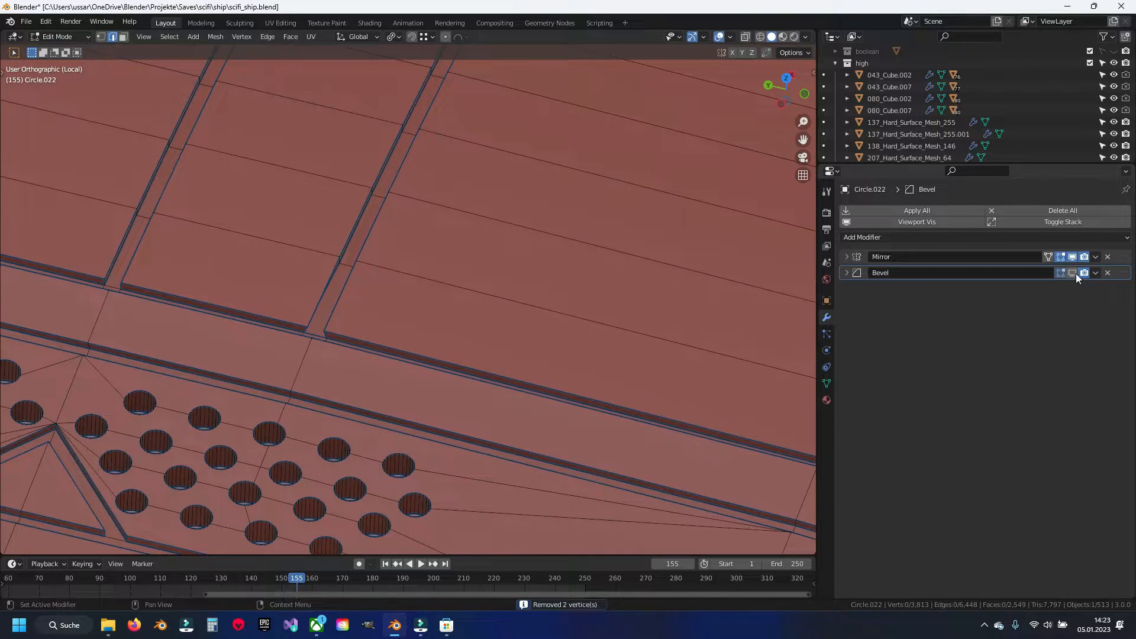
{"action": "scroll", "coordinate": [365, 303], "scroll_direction": "up", "scroll_amount": 8}
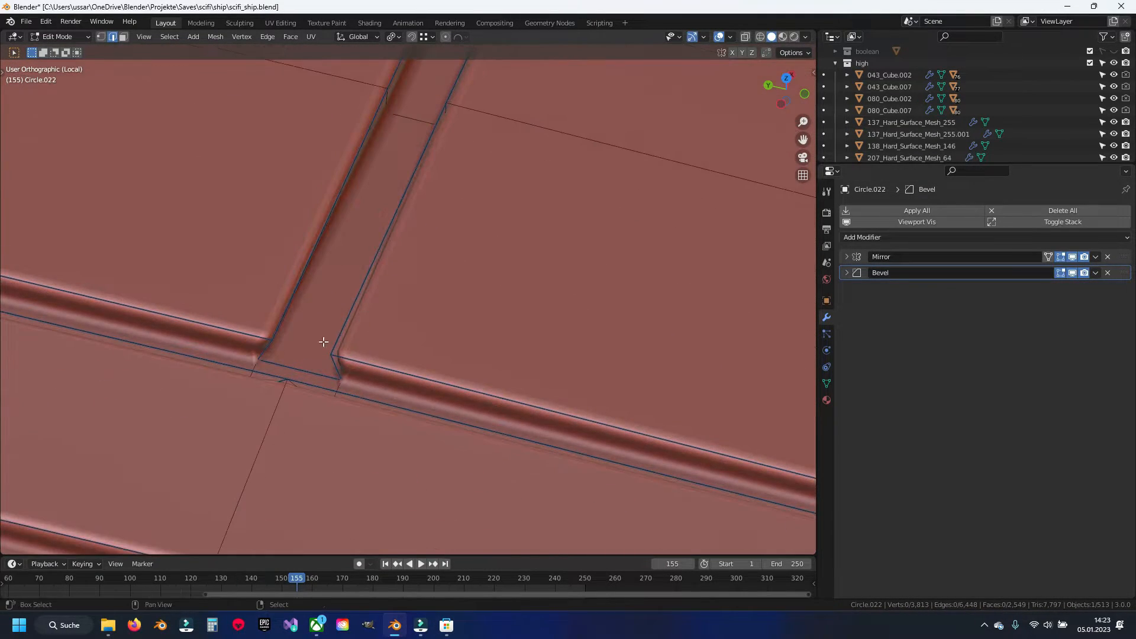
{"action": "scroll", "coordinate": [353, 345], "scroll_direction": "up", "scroll_amount": 3}
Step: Hide the Bevel modifier and move one lower corner of the groove opening along Y into line with the corner above
{"action": "key", "text": "1"}
{"action": "right_click", "coordinate": [300, 343]}
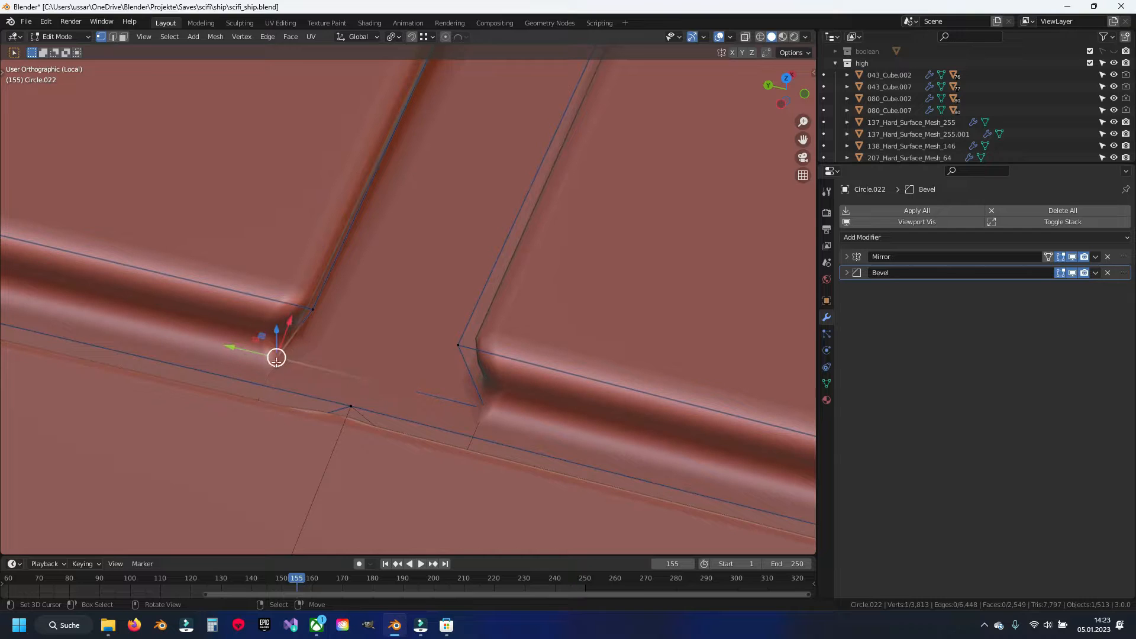
{"action": "left_click", "coordinate": [1072, 273]}
{"action": "middle_click_drag", "start_coordinate": [321, 344], "coordinate": [379, 333], "text": "shift"}
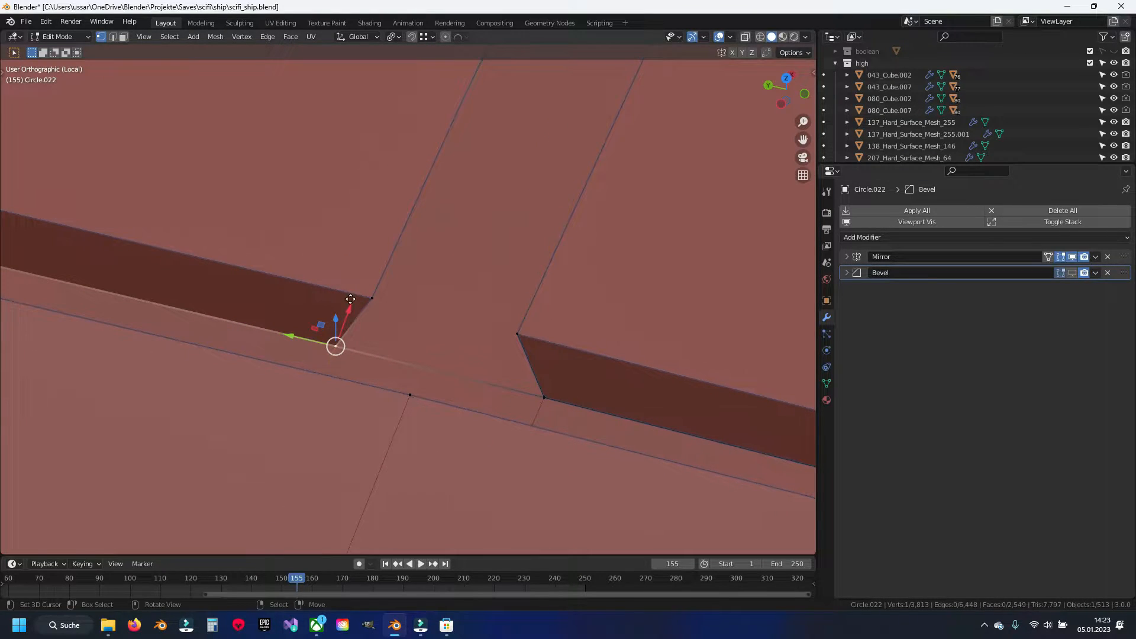
{"action": "key", "text": "g"}
{"action": "key", "text": "y"}
{"action": "left_click", "coordinate": [379, 307]}
Step: Move the opening's opposite lower corner along Y by about 0.0043 m into line with its upper corner and show the Bevel modifier again
{"action": "right_click", "coordinate": [543, 397]}
{"action": "key", "text": "g"}
{"action": "key", "text": "y"}
{"action": "left_click", "coordinate": [518, 327], "text": "ctrl"}
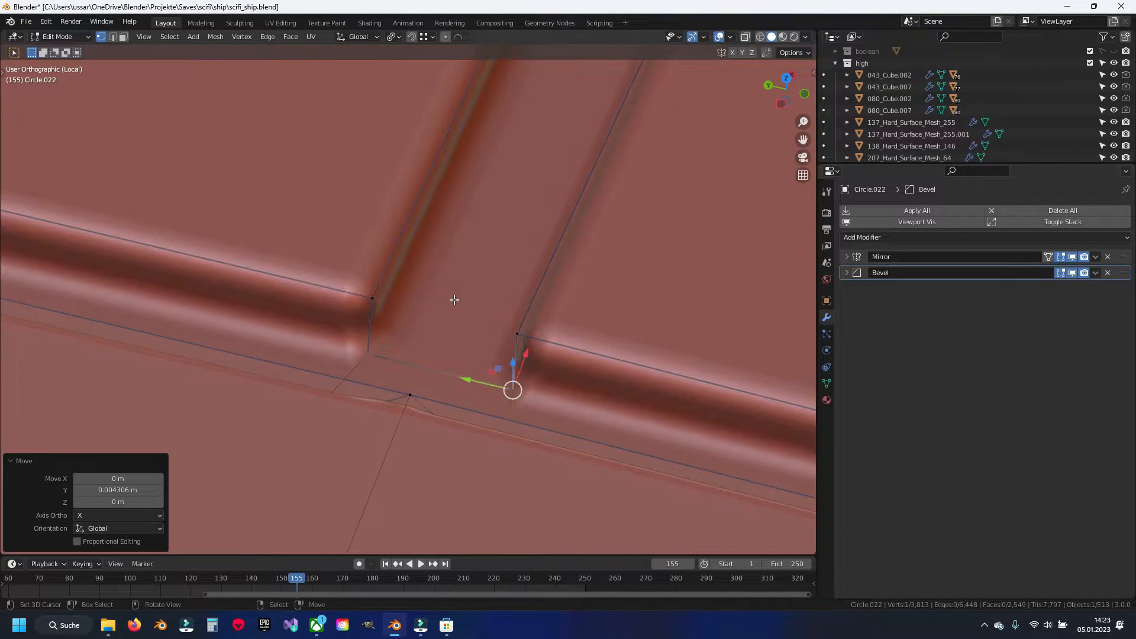
Step: Give the unbevelled segment of the long groove's border facing the narrow groove's end a bevel weight
{"action": "scroll", "coordinate": [454, 300], "scroll_direction": "down", "scroll_amount": 8}
{"action": "middle_click_drag", "start_coordinate": [454, 300], "coordinate": [313, 310]}
{"action": "scroll", "coordinate": [389, 315], "scroll_direction": "up", "scroll_amount": 8}
{"action": "middle_click_drag", "start_coordinate": [388, 314], "coordinate": [271, 297]}
{"action": "key", "text": "2"}
{"action": "left_click", "coordinate": [390, 359]}
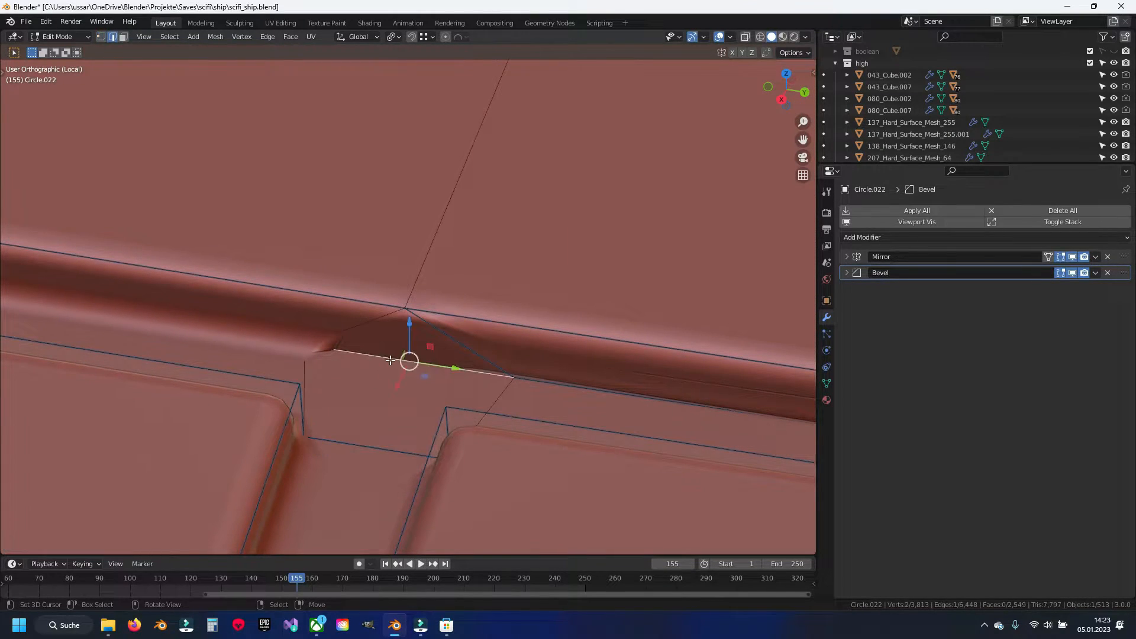
{"action": "key", "text": "n"}
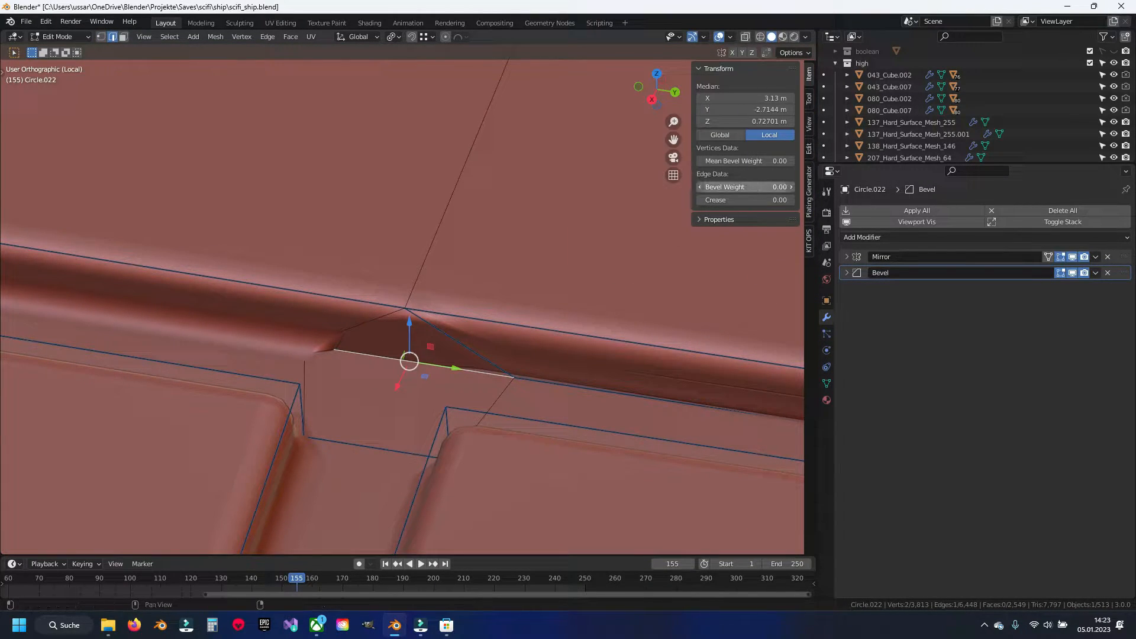
{"action": "key", "text": "Return"}
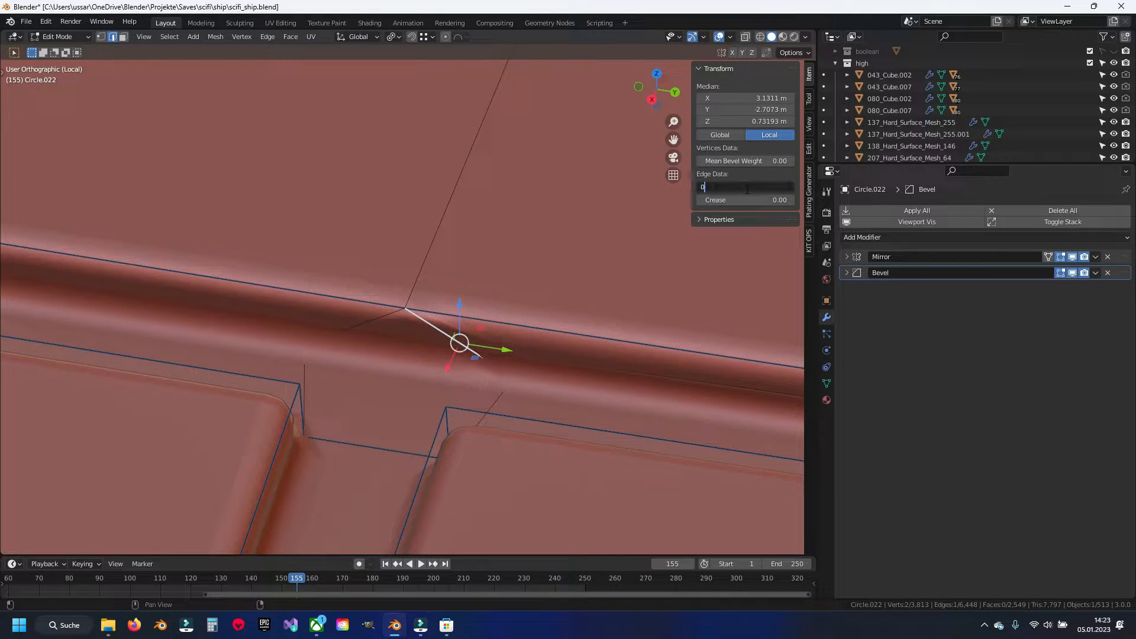
Step: Set the bevel weight to 0 on the short diagonal wall edge and on the edge across the narrow groove's end
{"action": "key", "text": "Return"}
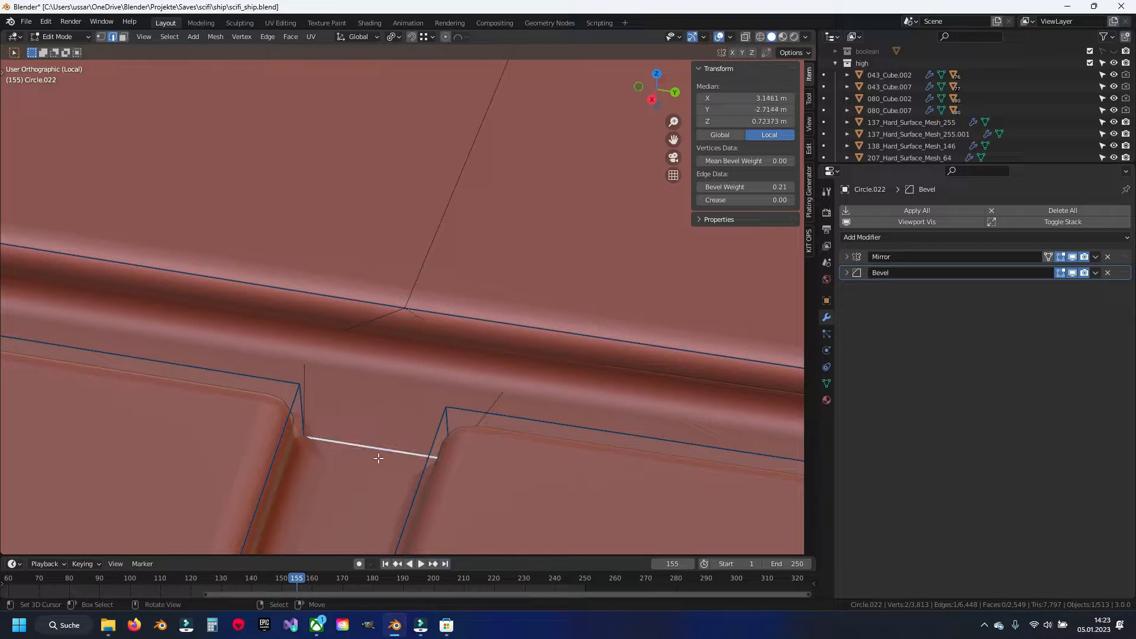
{"action": "left_click", "coordinate": [764, 189]}
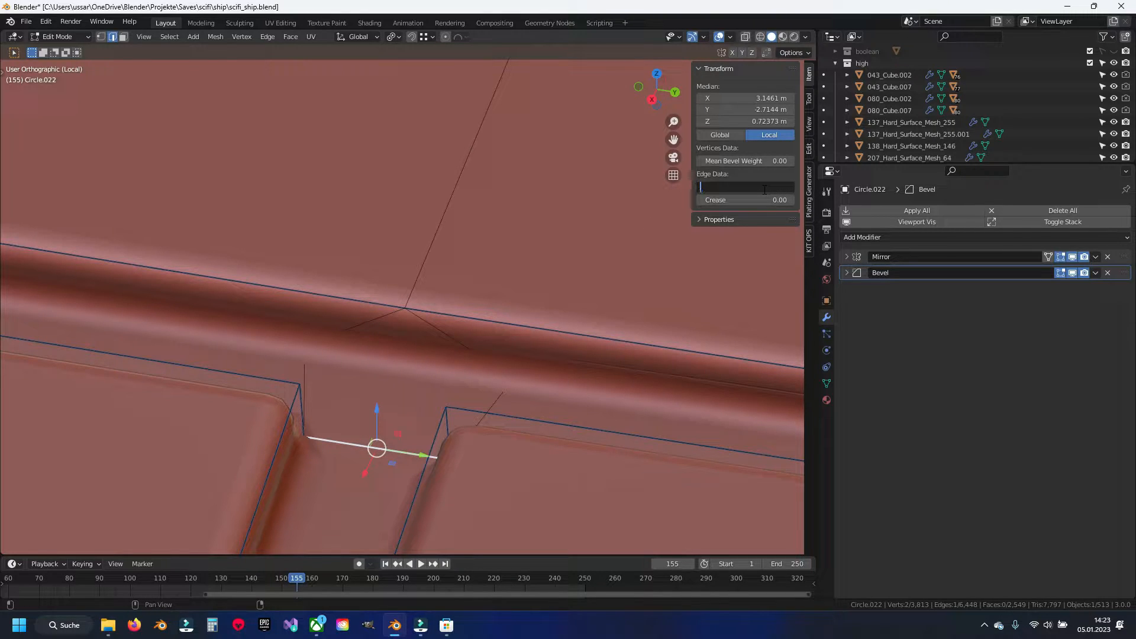
{"action": "key", "text": "Return"}
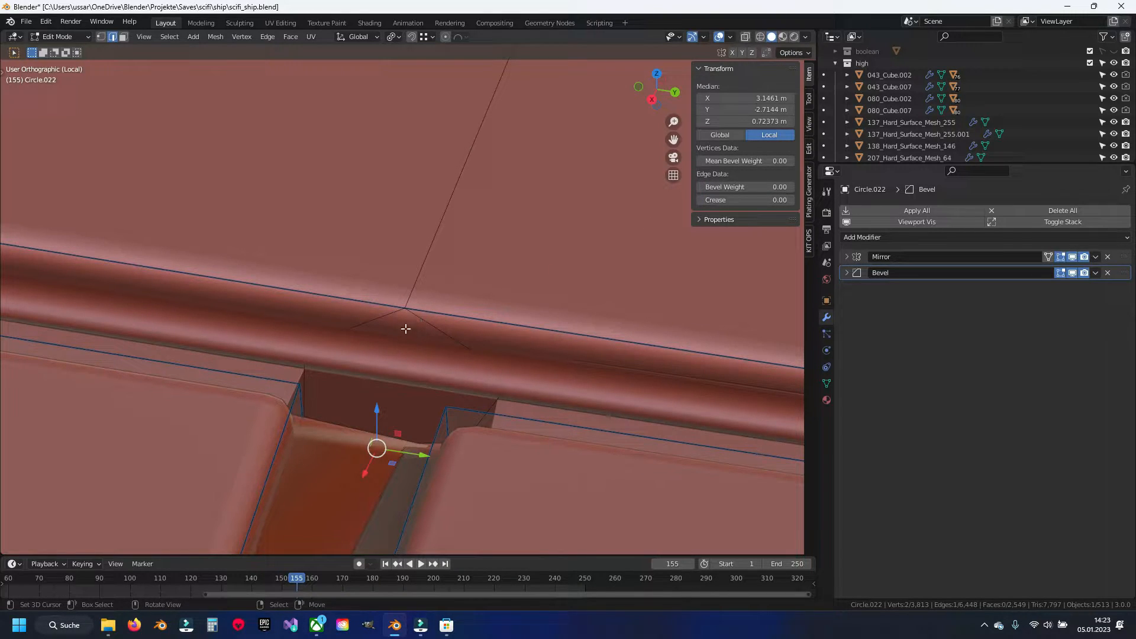
Step: Deselect everything and save the file
{"action": "left_click", "coordinate": [1072, 273]}
{"action": "mouse_move", "coordinate": [388, 346]}
{"action": "middle_mouse_down"}
{"action": "mouse_move", "coordinate": [106, 355]}
{"action": "mouse_move", "coordinate": [379, 346]}
{"action": "middle_mouse_up"}
{"action": "key", "text": "alt+a"}
{"action": "key", "text": "ctrl+s"}
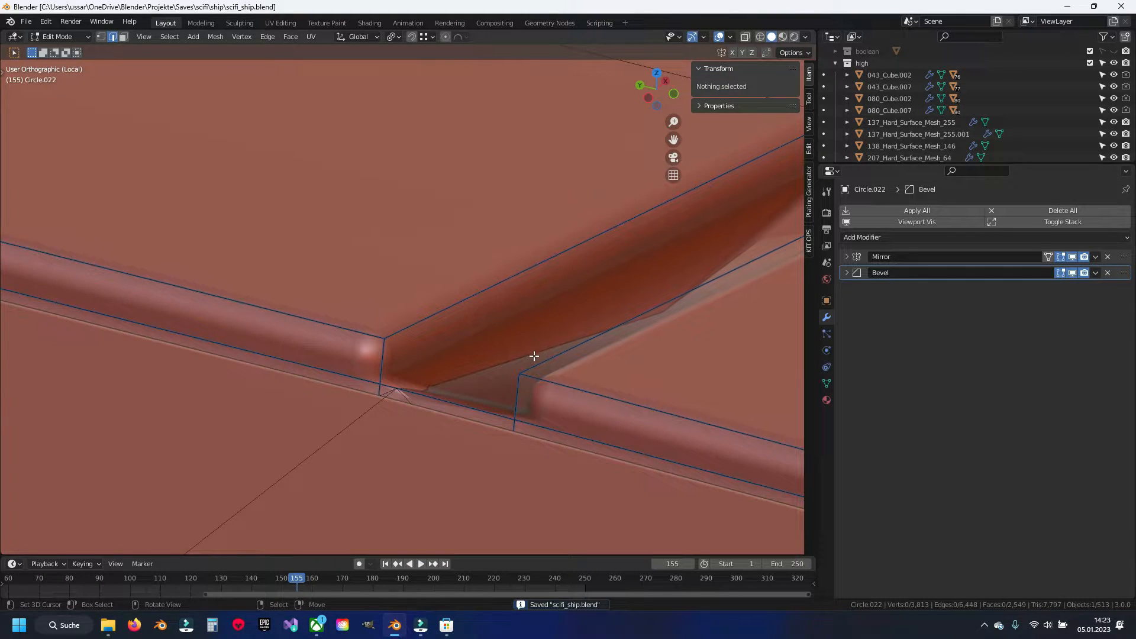
{"action": "mouse_move", "coordinate": [461, 332]}
{"action": "middle_mouse_down"}
{"action": "mouse_move", "coordinate": [393, 357]}
{"action": "mouse_move", "coordinate": [297, 350]}
{"action": "mouse_move", "coordinate": [274, 416]}
{"action": "mouse_move", "coordinate": [447, 372]}
{"action": "mouse_move", "coordinate": [473, 343]}
{"action": "mouse_move", "coordinate": [507, 332]}
{"action": "mouse_move", "coordinate": [462, 334]}
{"action": "middle_mouse_up"}
Step: Hide the Bevel modifier and check the corner vertices at the groove junction for duplicates by test-moving them
{"action": "left_click", "coordinate": [1073, 273]}
{"action": "middle_click_drag", "start_coordinate": [408, 302], "coordinate": [331, 353]}
{"action": "left_click", "coordinate": [436, 355]}
{"action": "key", "text": "g"}
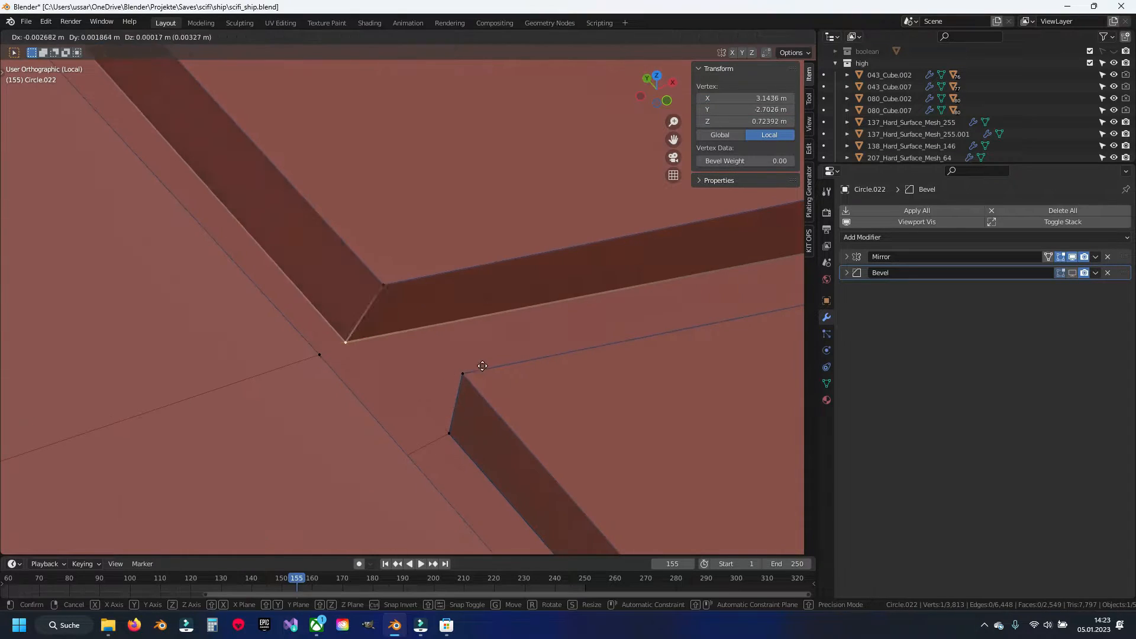
{"action": "left_click", "coordinate": [392, 275]}
{"action": "middle_click_drag", "start_coordinate": [395, 279], "coordinate": [501, 345]}
{"action": "left_click", "coordinate": [489, 341]}
{"action": "key", "text": "g"}
{"action": "right_click", "coordinate": [491, 331]}
{"action": "left_click", "coordinate": [487, 293]}
{"action": "key", "text": "g"}
{"action": "right_click", "coordinate": [516, 284]}
Step: Slide the stray vertex beside the groove junction onto its neighbour and merge the overlapping vertices by distance
{"action": "middle_click_drag", "start_coordinate": [458, 313], "coordinate": [676, 273]}
{"action": "middle_click_drag", "start_coordinate": [480, 281], "coordinate": [399, 290]}
{"action": "key", "text": "shift+v"}
{"action": "left_click", "coordinate": [476, 314]}
{"action": "right_click", "coordinate": [556, 338]}
{"action": "key", "text": "g"}
{"action": "key", "text": "g"}
{"action": "left_click", "coordinate": [469, 313]}
{"action": "key", "text": "a"}
{"action": "key", "text": "m"}
{"action": "left_click", "coordinate": [459, 343]}
{"action": "key", "text": "alt+a"}
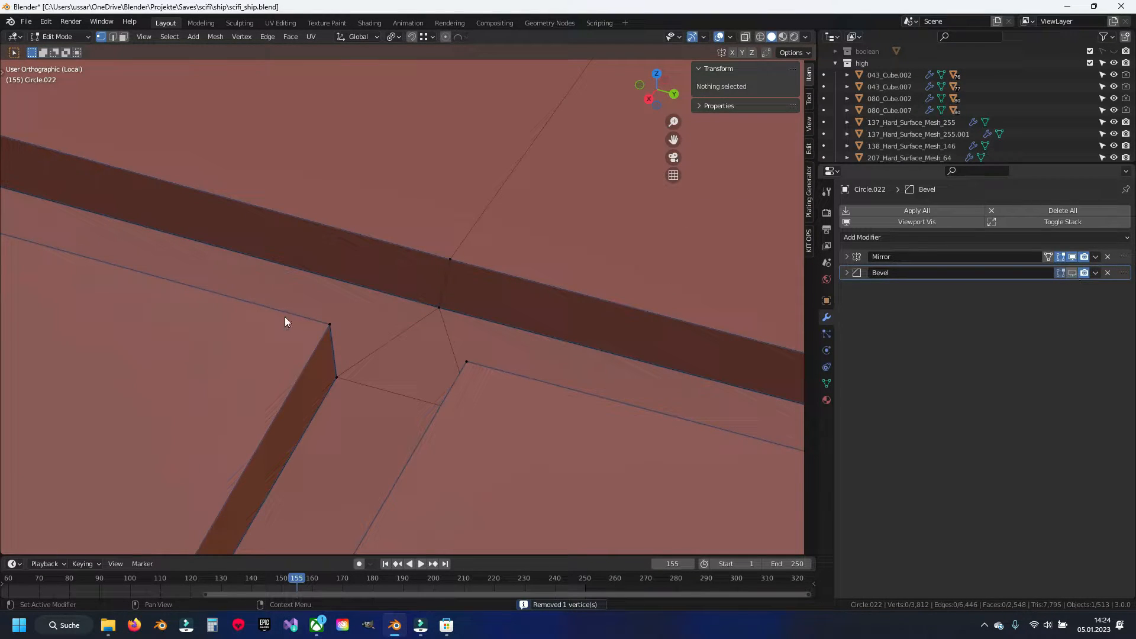
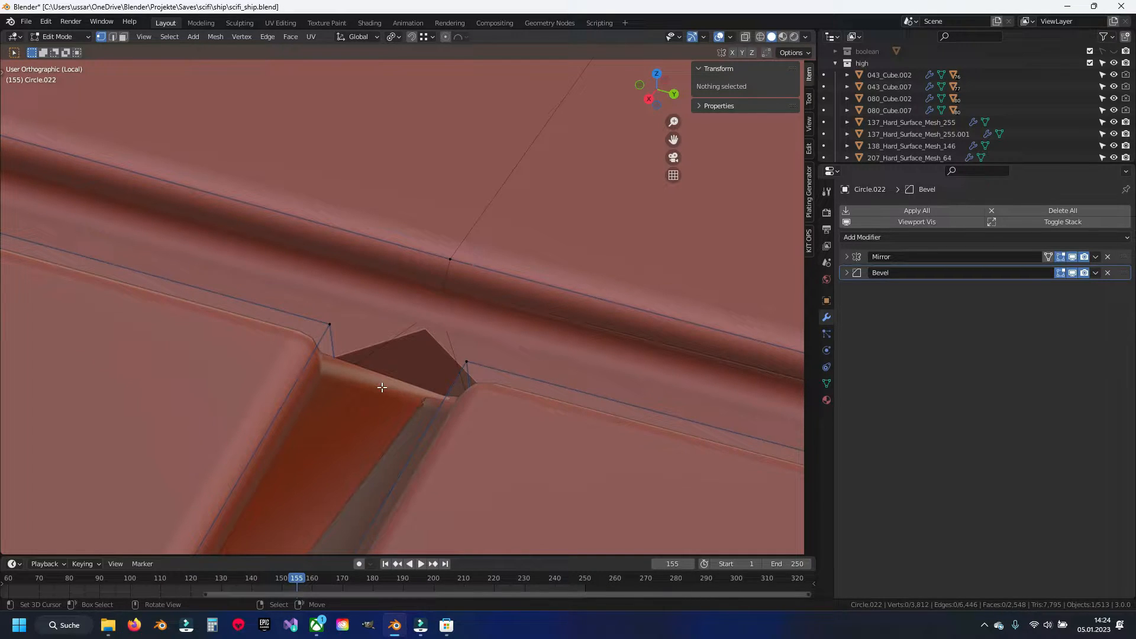
Step: Temporarily hide the groove faces around the junction with the Bevel modifier off to examine the geometry beneath them
{"action": "left_click", "coordinate": [1069, 273]}
{"action": "scroll", "coordinate": [317, 370], "scroll_direction": "down", "scroll_amount": 5}
{"action": "middle_click_drag", "start_coordinate": [317, 371], "coordinate": [485, 325]}
{"action": "key", "text": "2"}
{"action": "scroll", "coordinate": [395, 329], "scroll_direction": "up", "scroll_amount": 3}
{"action": "key", "text": "3"}
{"action": "right_click", "coordinate": [392, 334]}
{"action": "right_click", "coordinate": [345, 322], "text": "shift"}
{"action": "key", "text": "h"}
{"action": "right_click", "coordinate": [504, 329]}
{"action": "right_click", "coordinate": [392, 282], "text": "shift"}
{"action": "key", "text": "h"}
{"action": "middle_click_drag", "start_coordinate": [391, 282], "coordinate": [307, 259]}
Step: Reveal the hidden groove faces, deselect everything and save the file
{"action": "key", "text": "alt+h"}
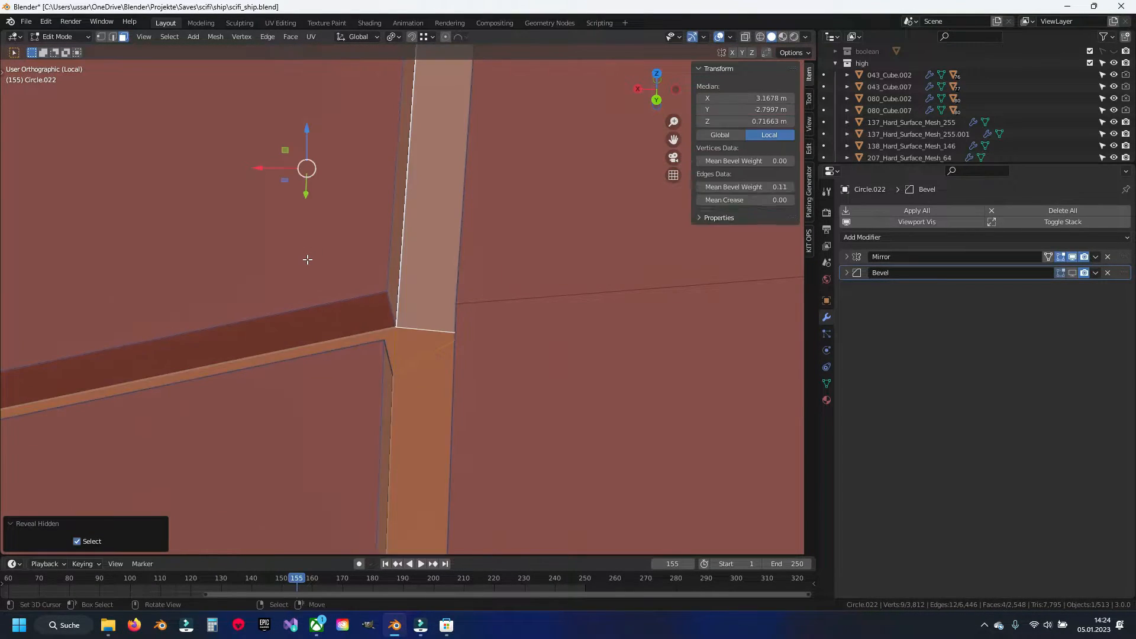
{"action": "key", "text": "alt+a"}
{"action": "key", "text": "ctrl+s"}
Step: Check the bevel weight of the short vertical edge at the narrow groove's corner and show the Bevel modifier again
{"action": "middle_click_drag", "start_coordinate": [421, 307], "coordinate": [391, 308]}
{"action": "key", "text": "2"}
{"action": "right_click", "coordinate": [391, 307]}
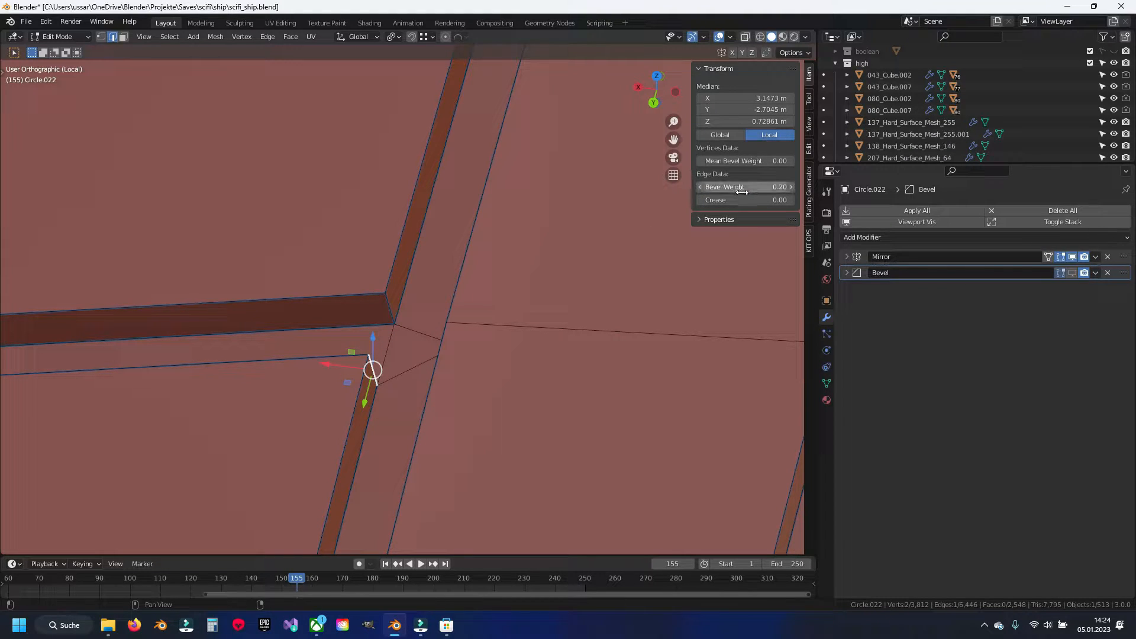
{"action": "key", "text": "alt+a"}
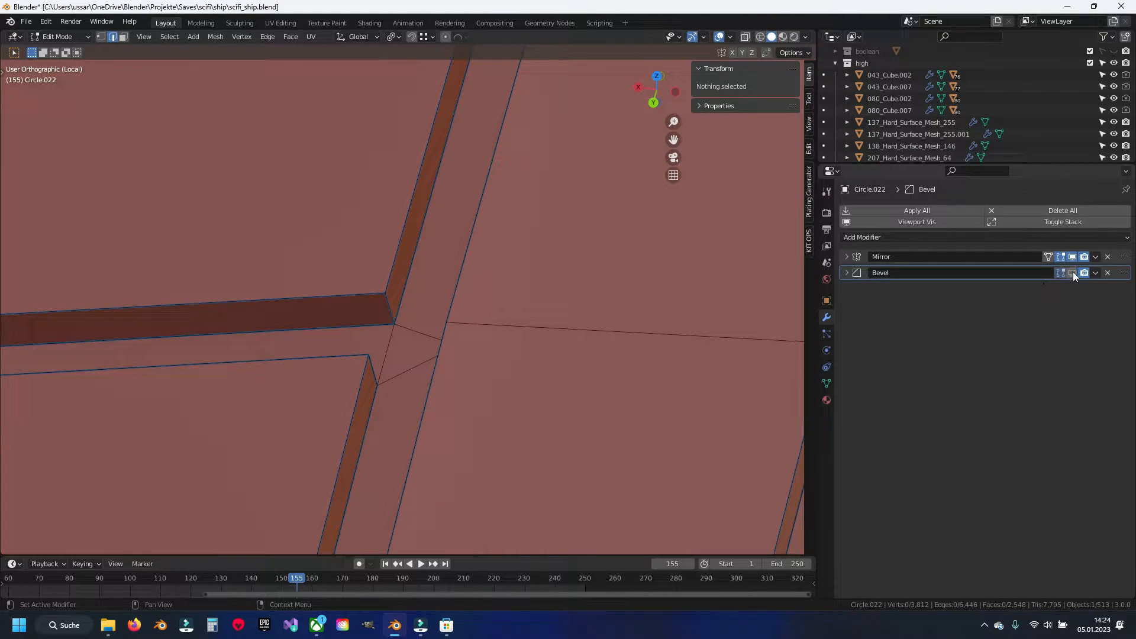
{"action": "mouse_move", "coordinate": [435, 316]}
{"action": "middle_mouse_down"}
{"action": "mouse_move", "coordinate": [410, 323]}
{"action": "mouse_move", "coordinate": [430, 325]}
{"action": "middle_mouse_up"}
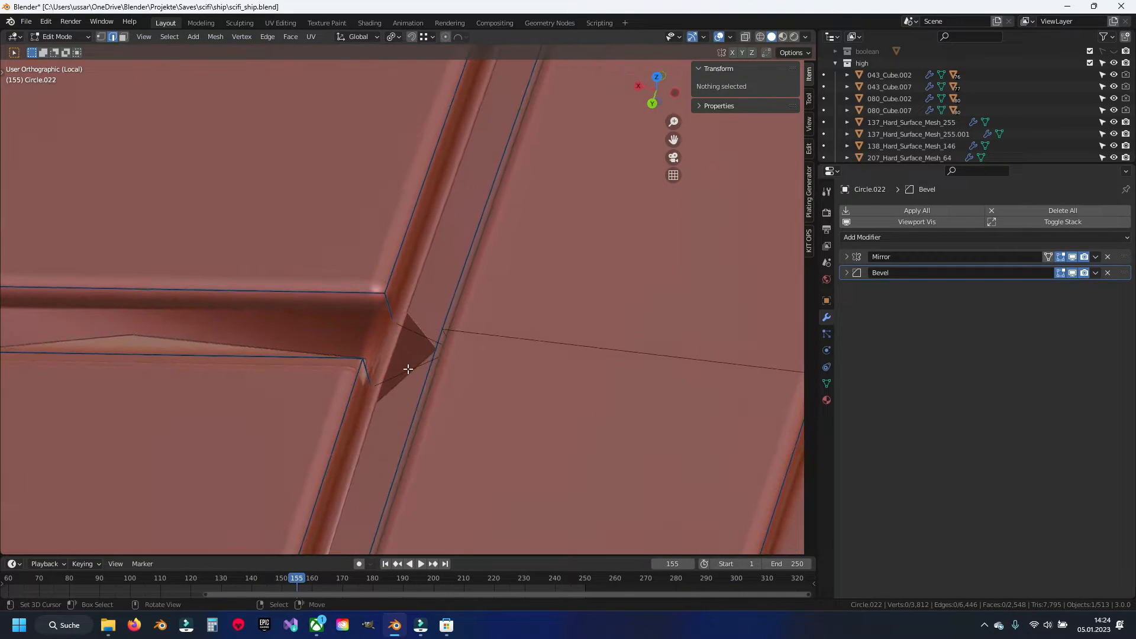
Step: Try to dissolve the two edges running from the narrow groove's lower corners across the long groove's floor
{"action": "right_click", "coordinate": [407, 371]}
{"action": "right_click", "coordinate": [414, 333], "text": "shift"}
{"action": "key", "text": "x"}
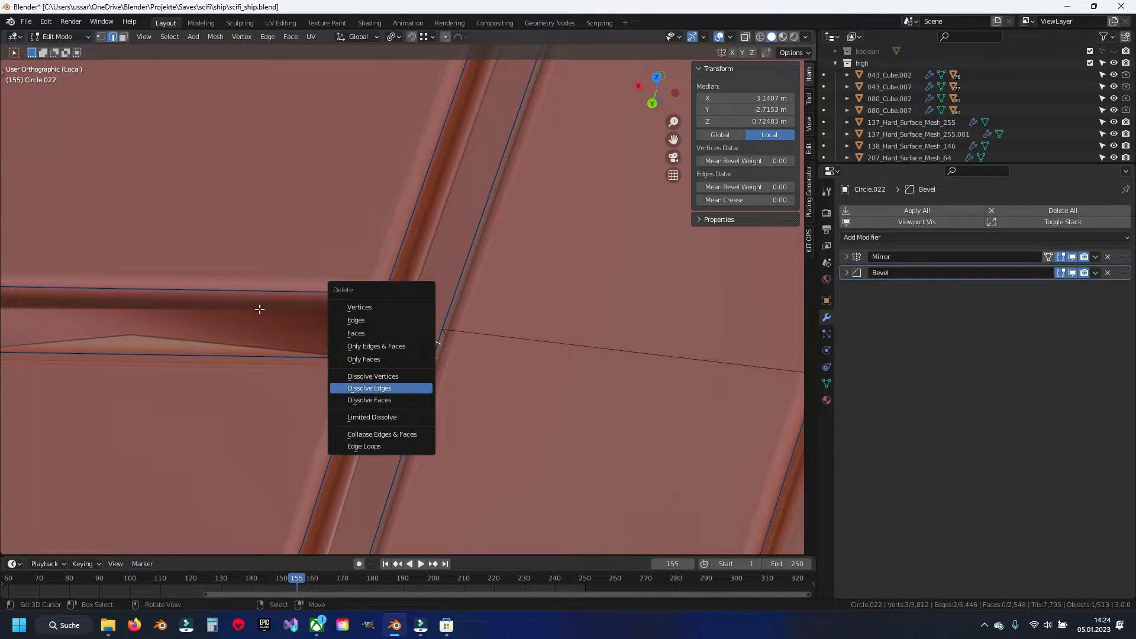
{"action": "left_click", "coordinate": [379, 388]}
Step: Examine the bevel shading along the narrow groove and undo the last edge dissolve
{"action": "middle_click_drag", "start_coordinate": [249, 311], "coordinate": [380, 314]}
{"action": "scroll", "coordinate": [382, 320], "scroll_direction": "down", "scroll_amount": 6}
{"action": "middle_click_drag", "start_coordinate": [396, 429], "coordinate": [448, 234], "text": "shift"}
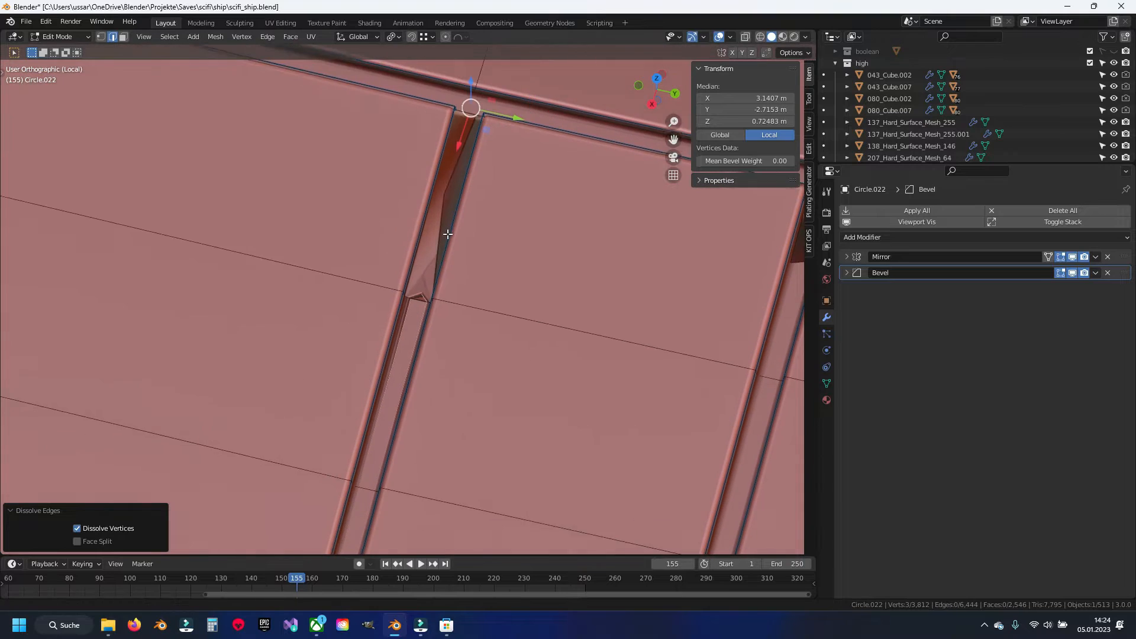
{"action": "scroll", "coordinate": [444, 251], "scroll_direction": "up", "scroll_amount": 4}
{"action": "middle_click_drag", "start_coordinate": [427, 302], "coordinate": [489, 254]}
{"action": "middle_click_drag", "start_coordinate": [501, 195], "coordinate": [425, 385], "text": "shift"}
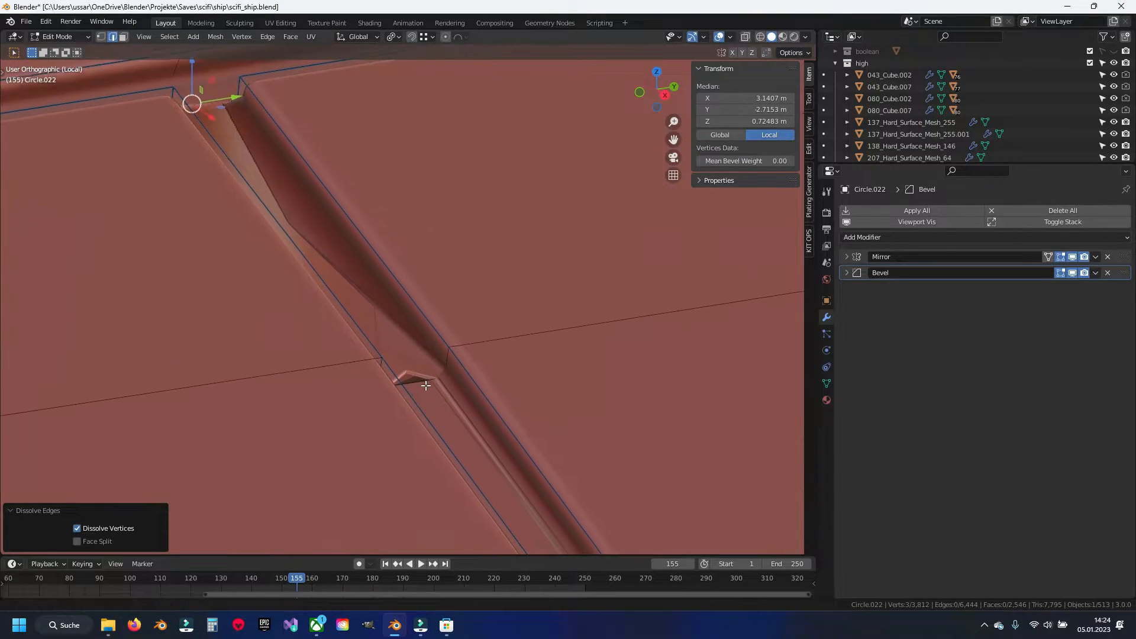
{"action": "middle_click_drag", "start_coordinate": [389, 376], "coordinate": [414, 373]}
{"action": "middle_click_drag", "start_coordinate": [433, 109], "coordinate": [426, 371], "text": "shift"}
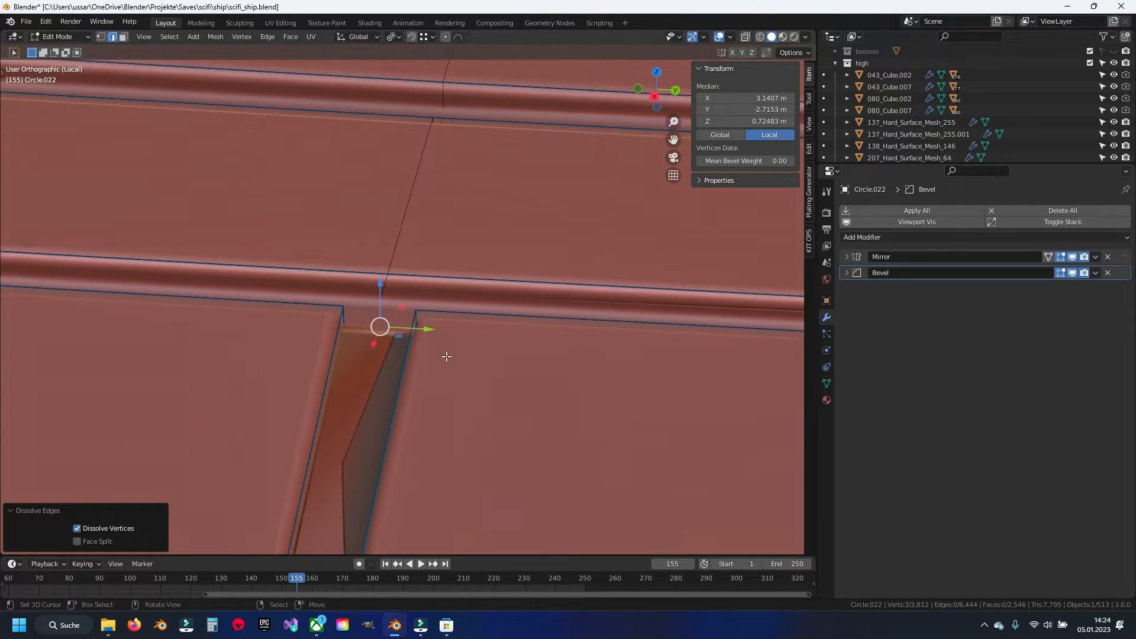
{"action": "middle_click_drag", "start_coordinate": [496, 331], "coordinate": [335, 355]}
{"action": "middle_click_drag", "start_coordinate": [598, 459], "coordinate": [314, 317], "text": "shift"}
{"action": "scroll", "coordinate": [320, 318], "scroll_direction": "up", "scroll_amount": 1}
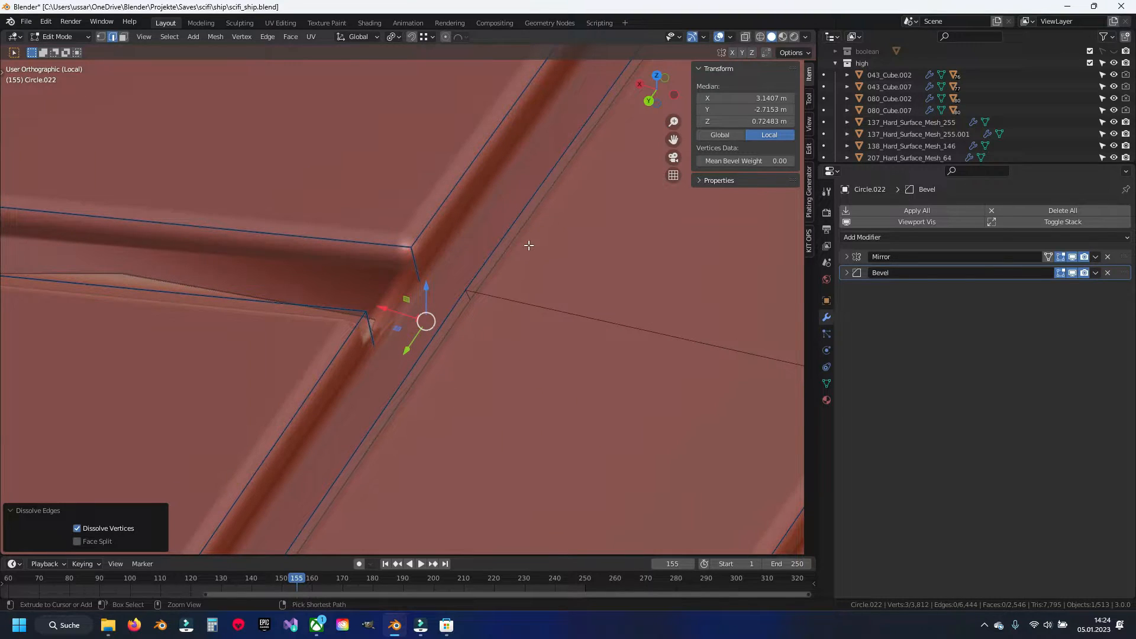
{"action": "key", "text": "ctrl+z"}
Step: Dissolve the single edge across the narrow groove's end between its two lower corners
{"action": "left_click", "coordinate": [396, 310]}
{"action": "key", "text": "x"}
{"action": "left_click", "coordinate": [397, 309]}
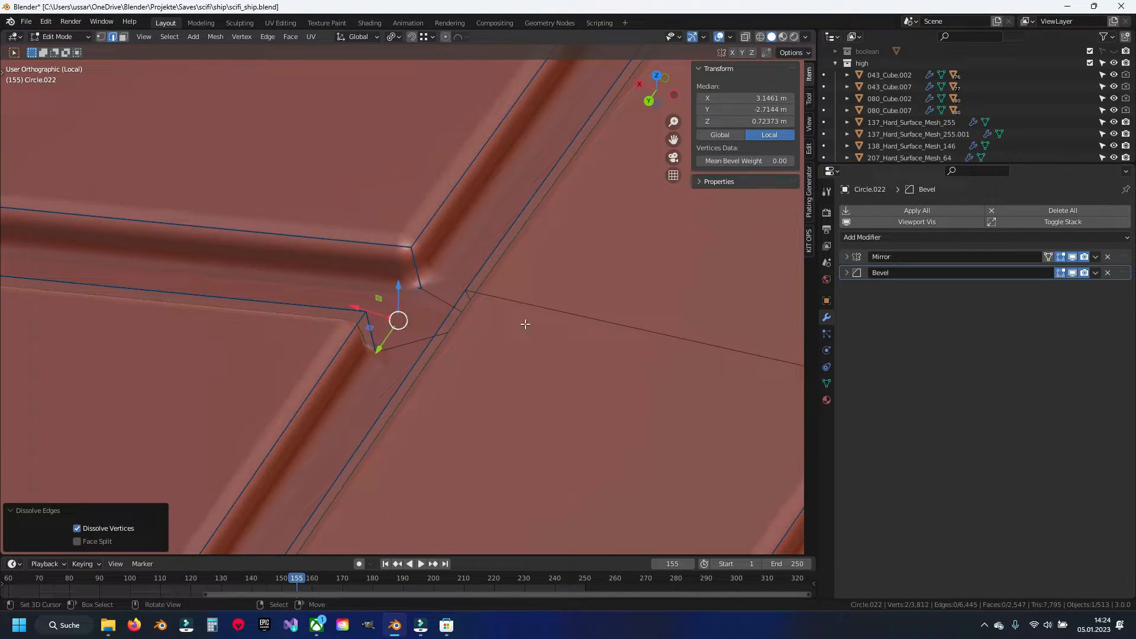
Step: Set the bevel weight to 0 on the diagonal wall edge at the groove's other junction
{"action": "scroll", "coordinate": [524, 324], "scroll_direction": "down", "scroll_amount": 4}
{"action": "middle_click_drag", "start_coordinate": [245, 273], "coordinate": [484, 332], "text": "shift"}
{"action": "scroll", "coordinate": [484, 332], "scroll_direction": "down", "scroll_amount": 5}
{"action": "middle_click_drag", "start_coordinate": [423, 373], "coordinate": [471, 272], "text": "shift"}
{"action": "scroll", "coordinate": [472, 278], "scroll_direction": "up", "scroll_amount": 7}
{"action": "middle_click_drag", "start_coordinate": [460, 449], "coordinate": [552, 350], "text": "shift"}
{"action": "scroll", "coordinate": [457, 363], "scroll_direction": "down", "scroll_amount": 8}
{"action": "scroll", "coordinate": [404, 223], "scroll_direction": "up", "scroll_amount": 7}
{"action": "middle_click_drag", "start_coordinate": [497, 171], "coordinate": [420, 355], "text": "shift"}
{"action": "scroll", "coordinate": [404, 223], "scroll_direction": "down", "scroll_amount": 1}
{"action": "middle_click_drag", "start_coordinate": [425, 325], "coordinate": [426, 307]}
{"action": "scroll", "coordinate": [426, 306], "scroll_direction": "up", "scroll_amount": 7}
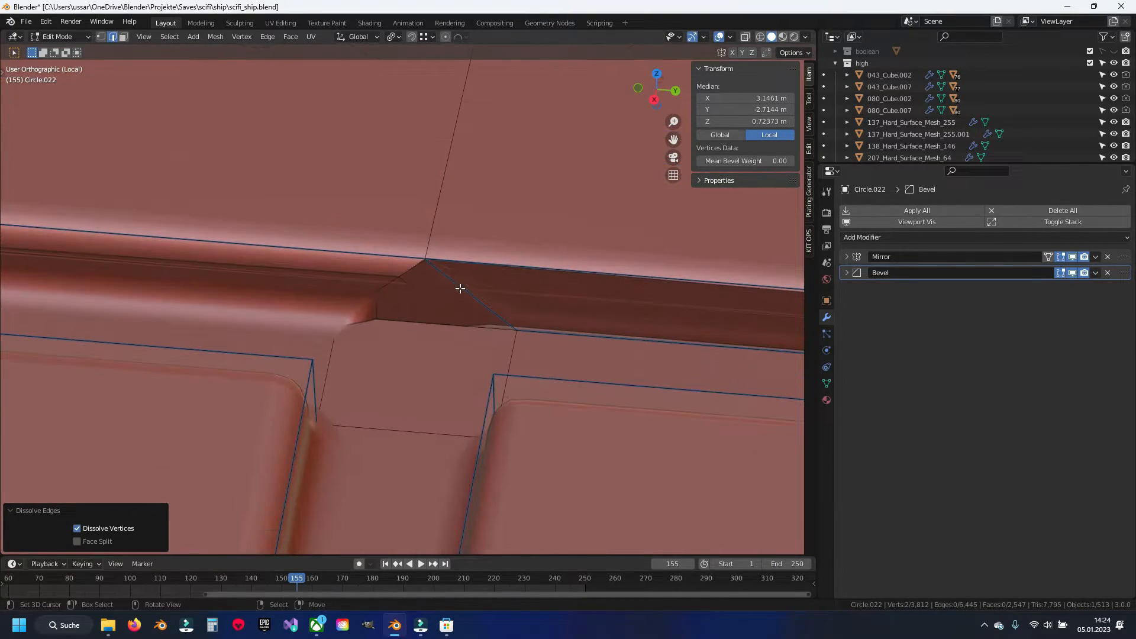
{"action": "left_click", "coordinate": [459, 289]}
{"action": "left_click", "coordinate": [757, 189]}
{"action": "type", "text": "0"}
{"action": "key", "text": "Return"}
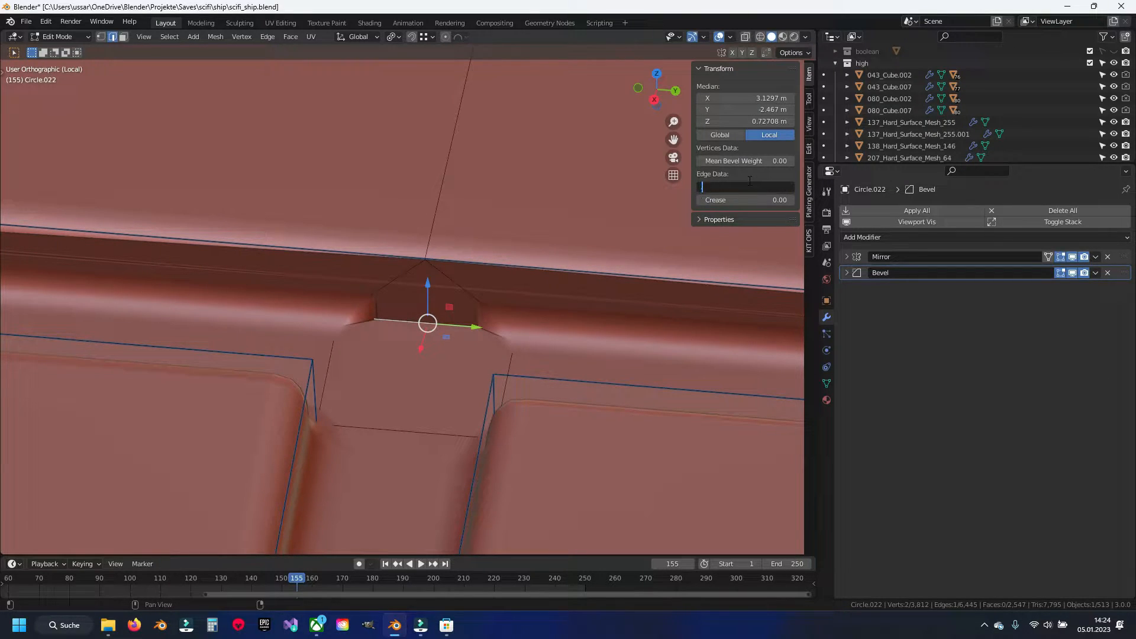
Step: Set the bevel weight to 0.35 on the long groove's lower border edge across the narrow groove's opening
{"action": "key", "text": "Return"}
{"action": "scroll", "coordinate": [410, 317], "scroll_direction": "down", "scroll_amount": 3}
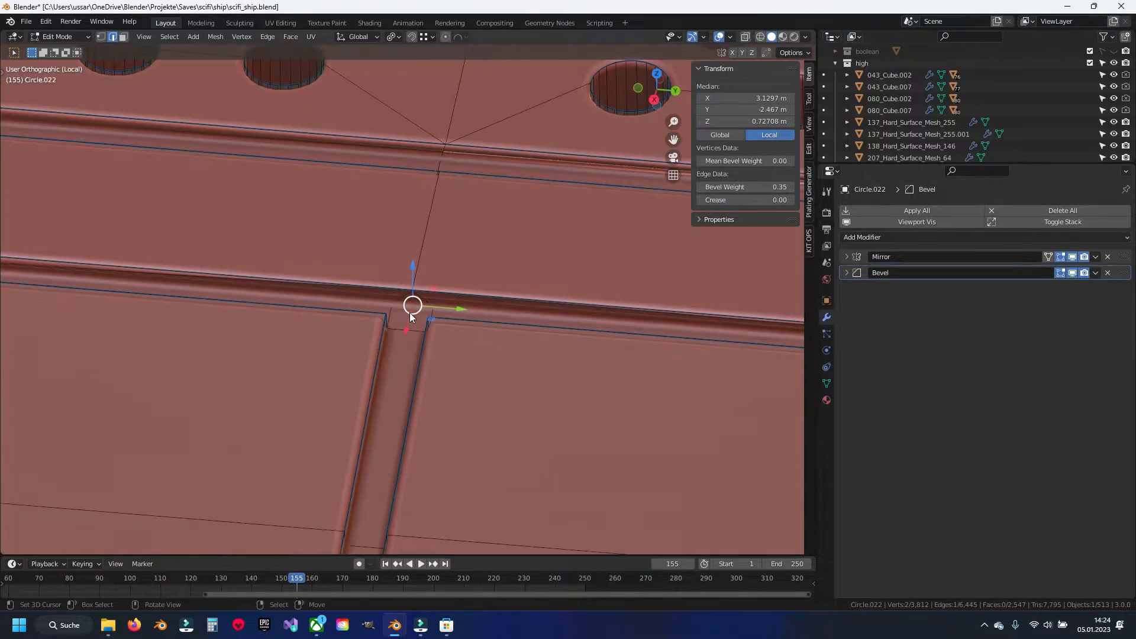
{"action": "key", "text": "alt+a"}
{"action": "scroll", "coordinate": [410, 312], "scroll_direction": "up", "scroll_amount": 6}
{"action": "middle_click_drag", "start_coordinate": [409, 311], "coordinate": [460, 278]}
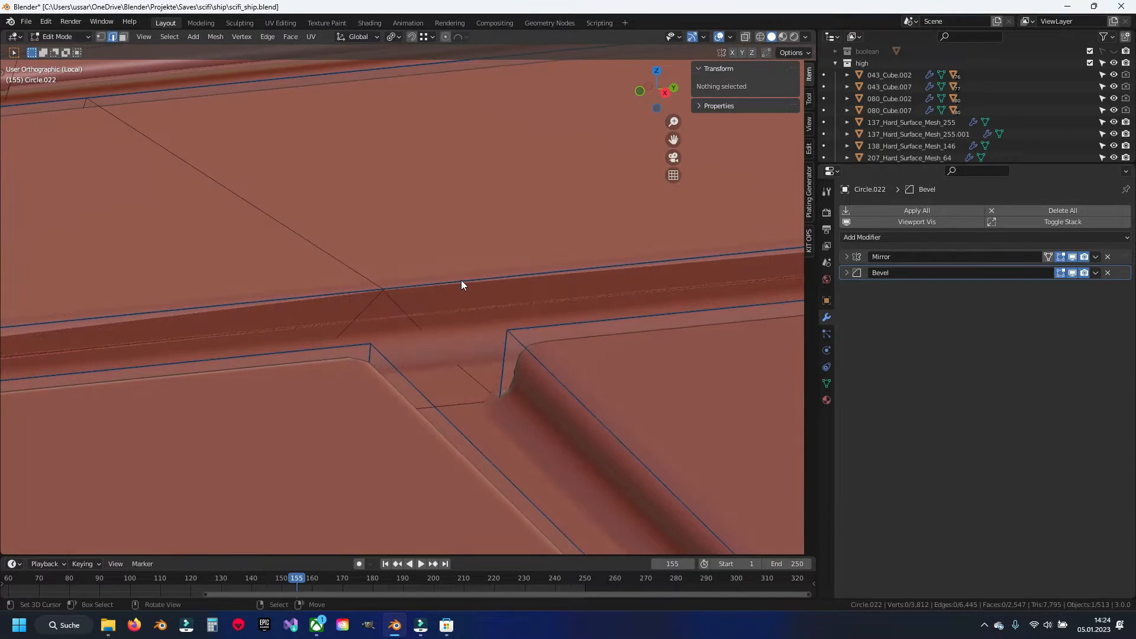
{"action": "right_click", "coordinate": [445, 282]}
{"action": "middle_click_drag", "start_coordinate": [393, 294], "coordinate": [363, 327]}
{"action": "key", "text": "alt+a"}
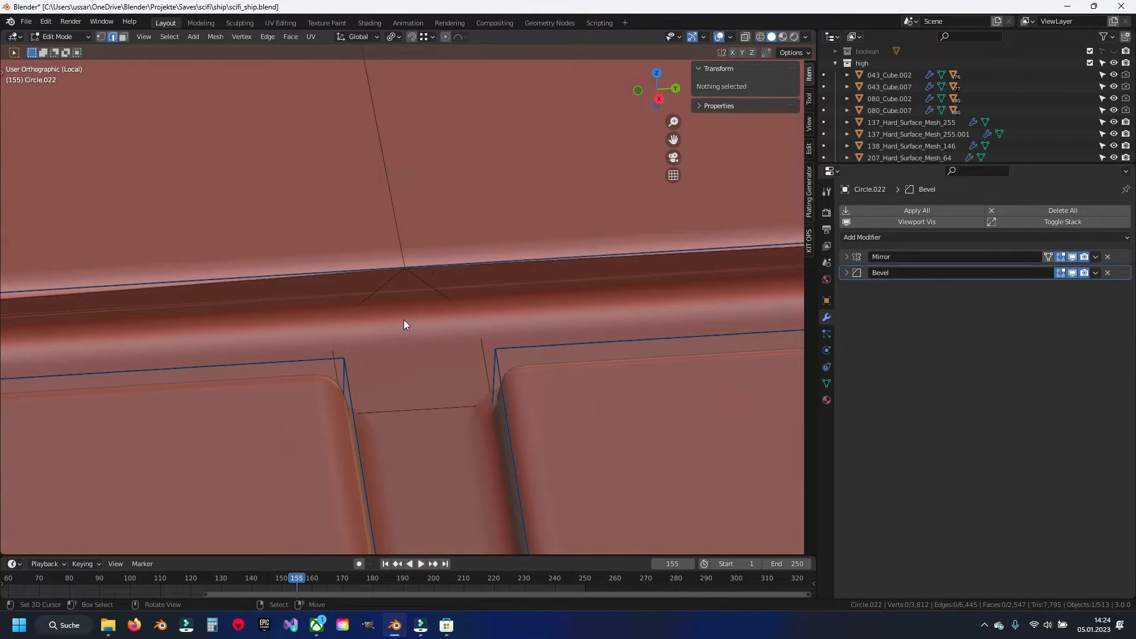
{"action": "right_click", "coordinate": [407, 323]}
Step: Slide the short edge closing the groove at the hull panel's rim down the side wall by a factor of about 0.064
{"action": "scroll", "coordinate": [406, 322], "scroll_direction": "down", "scroll_amount": 10}
{"action": "middle_click_drag", "start_coordinate": [579, 291], "coordinate": [184, 290], "text": "shift"}
{"action": "scroll", "coordinate": [457, 298], "scroll_direction": "up", "scroll_amount": 8}
{"action": "middle_click_drag", "start_coordinate": [491, 237], "coordinate": [314, 271], "text": "shift"}
{"action": "middle_click_drag", "start_coordinate": [567, 421], "coordinate": [425, 350], "text": "shift"}
{"action": "scroll", "coordinate": [425, 350], "scroll_direction": "up", "scroll_amount": 2}
{"action": "right_click", "coordinate": [471, 354]}
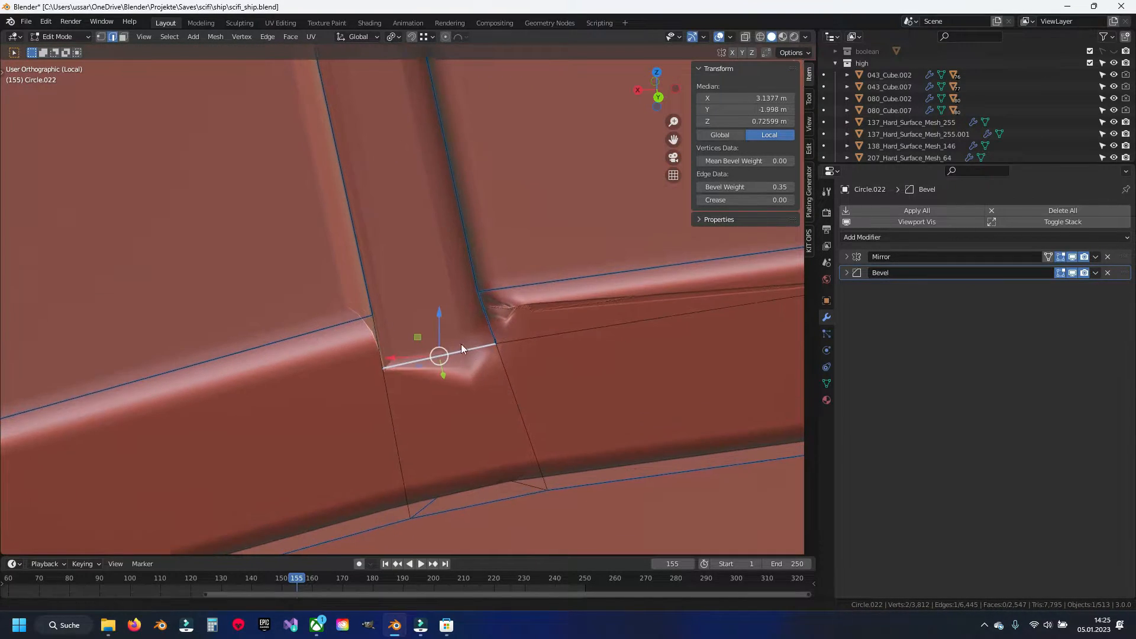
{"action": "middle_click_drag", "start_coordinate": [524, 384], "coordinate": [476, 337], "text": "shift"}
{"action": "key", "text": "g"}
{"action": "key", "text": "g"}
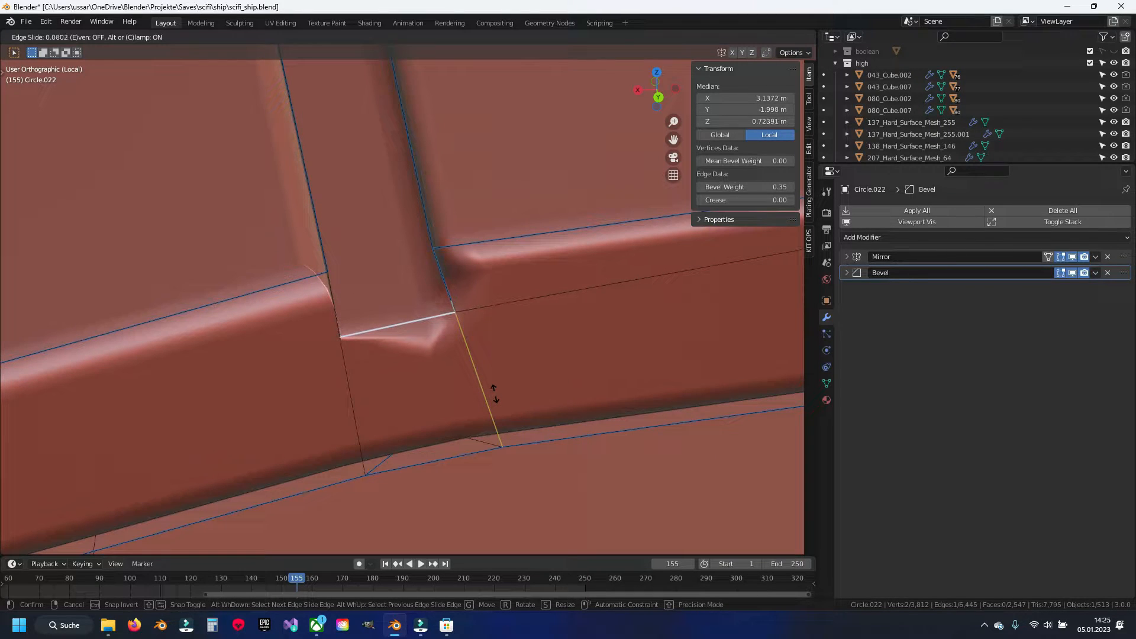
{"action": "left_click", "coordinate": [490, 378]}
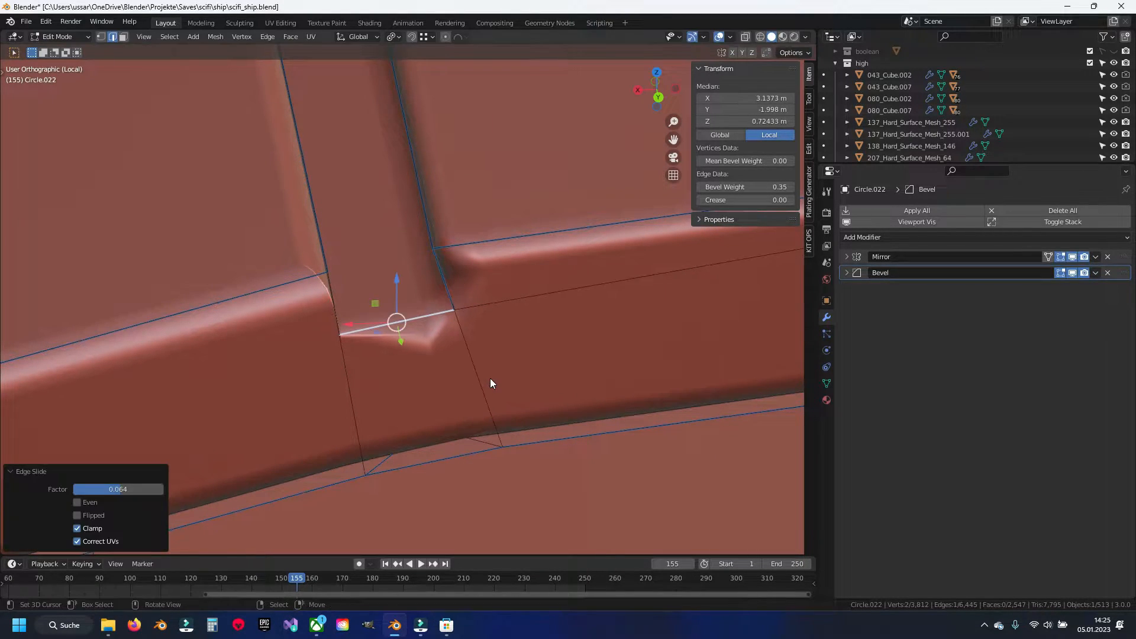
Step: Slide the closing edge of the neighbouring groove, beside the round holes, down the rim wall by a factor of about 0.225
{"action": "scroll", "coordinate": [490, 378], "scroll_direction": "down", "scroll_amount": 7}
{"action": "middle_click_drag", "start_coordinate": [598, 286], "coordinate": [416, 329], "text": "shift"}
{"action": "scroll", "coordinate": [416, 329], "scroll_direction": "up", "scroll_amount": 6}
{"action": "right_click", "coordinate": [392, 320]}
{"action": "middle_click_drag", "start_coordinate": [503, 351], "coordinate": [503, 323], "text": "shift"}
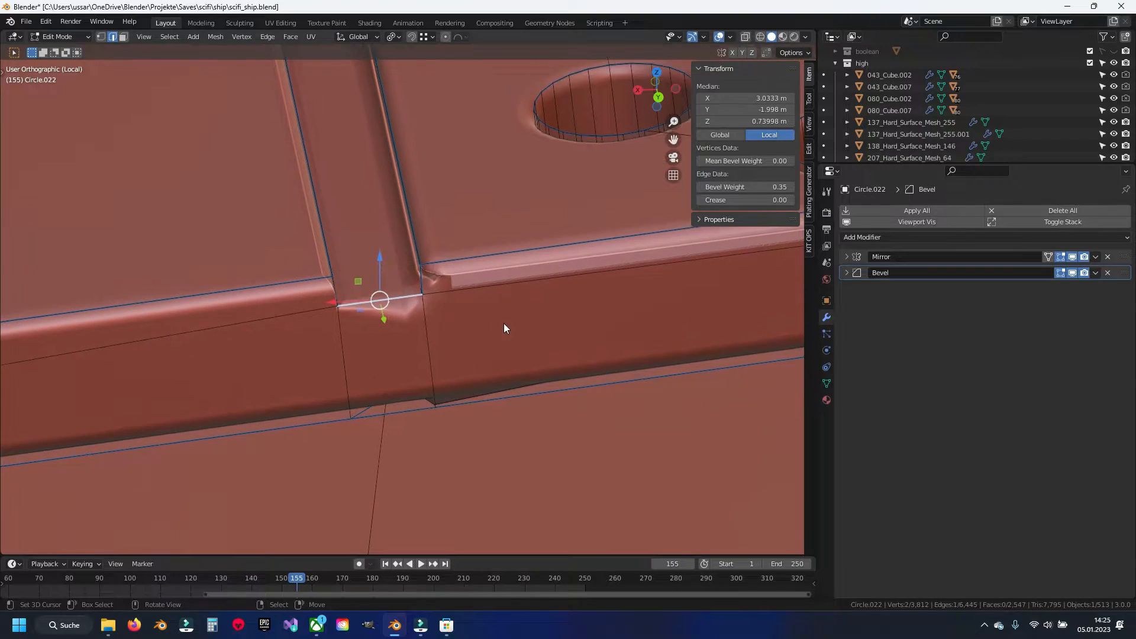
{"action": "scroll", "coordinate": [507, 323], "scroll_direction": "up", "scroll_amount": 2}
{"action": "key", "text": "g"}
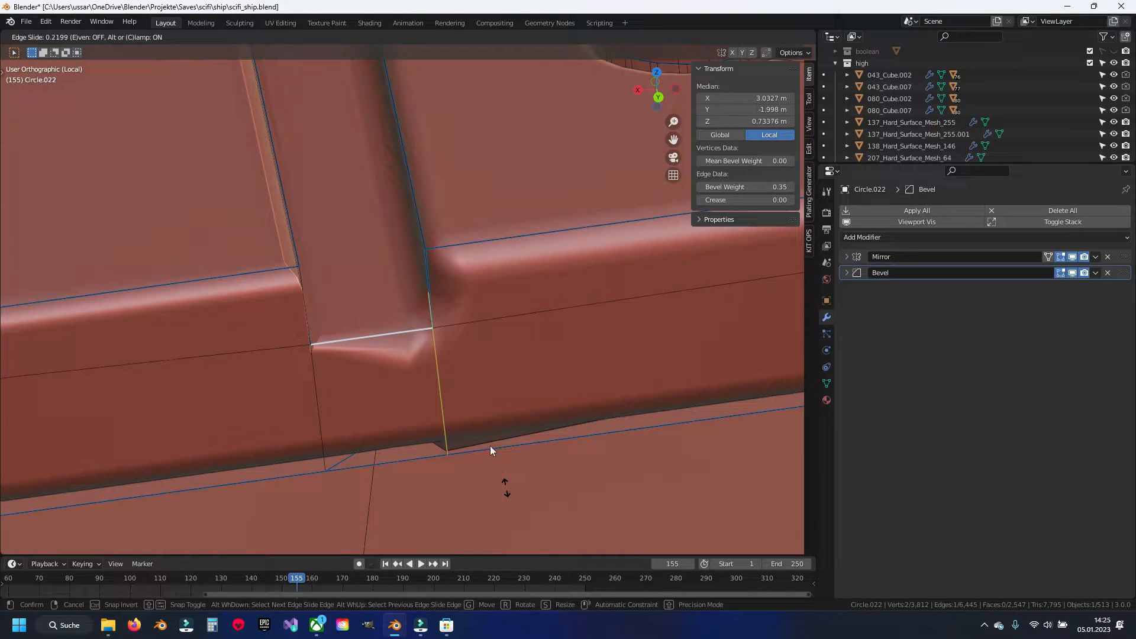
{"action": "left_click", "coordinate": [492, 455]}
Step: Slide the closing edge of the groove on the far side of the holes down the rim wall by about 0.094
{"action": "scroll", "coordinate": [470, 371], "scroll_direction": "down", "scroll_amount": 7}
{"action": "middle_click_drag", "start_coordinate": [716, 304], "coordinate": [255, 358], "text": "shift"}
{"action": "scroll", "coordinate": [403, 319], "scroll_direction": "down", "scroll_amount": 2}
{"action": "scroll", "coordinate": [421, 314], "scroll_direction": "up", "scroll_amount": 8}
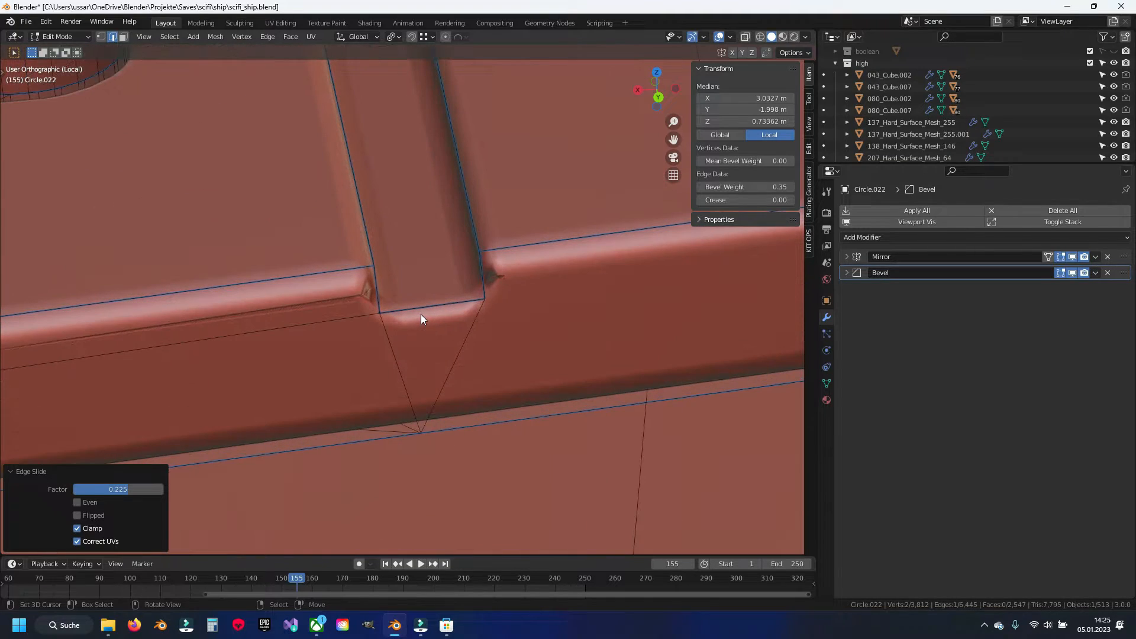
{"action": "left_click", "coordinate": [420, 315]}
{"action": "key", "text": "g"}
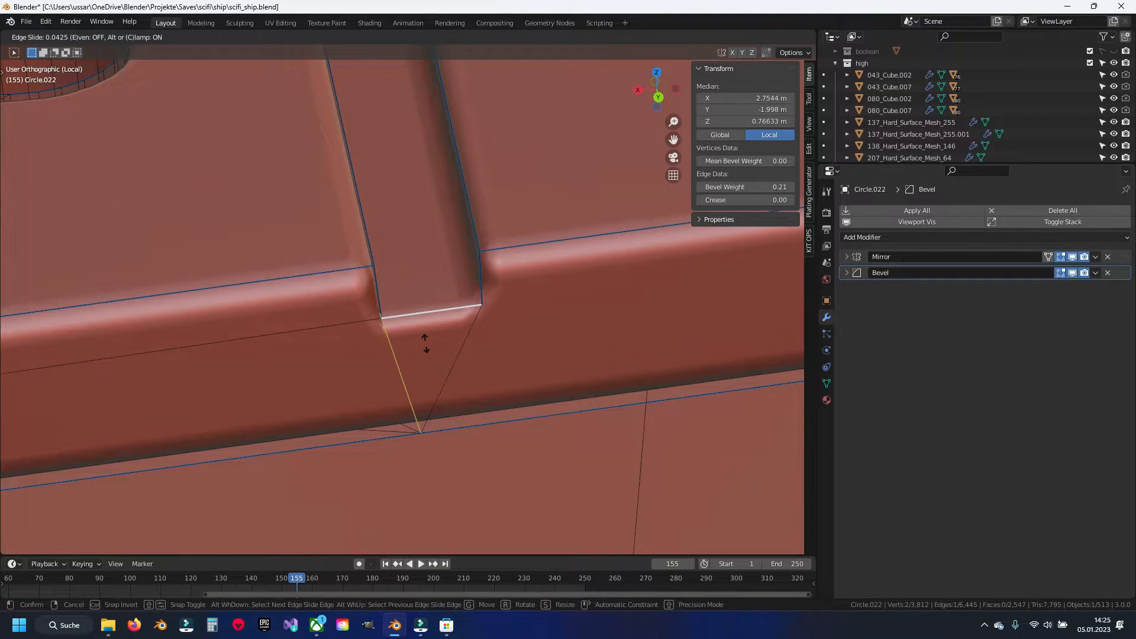
{"action": "left_click", "coordinate": [425, 364]}
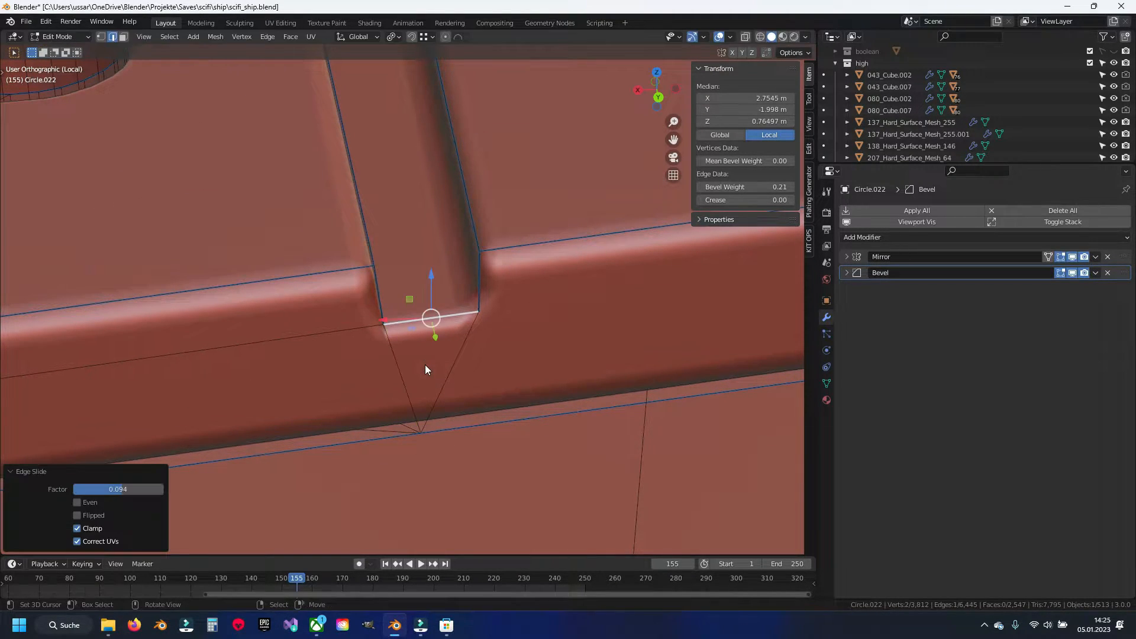
Step: Switch to Object Mode and examine the bevels along the rim, grooves and panel corners of the hull
{"action": "scroll", "coordinate": [425, 364], "scroll_direction": "down", "scroll_amount": 4}
{"action": "scroll", "coordinate": [421, 327], "scroll_direction": "up", "scroll_amount": 4}
{"action": "key", "text": "Tab"}
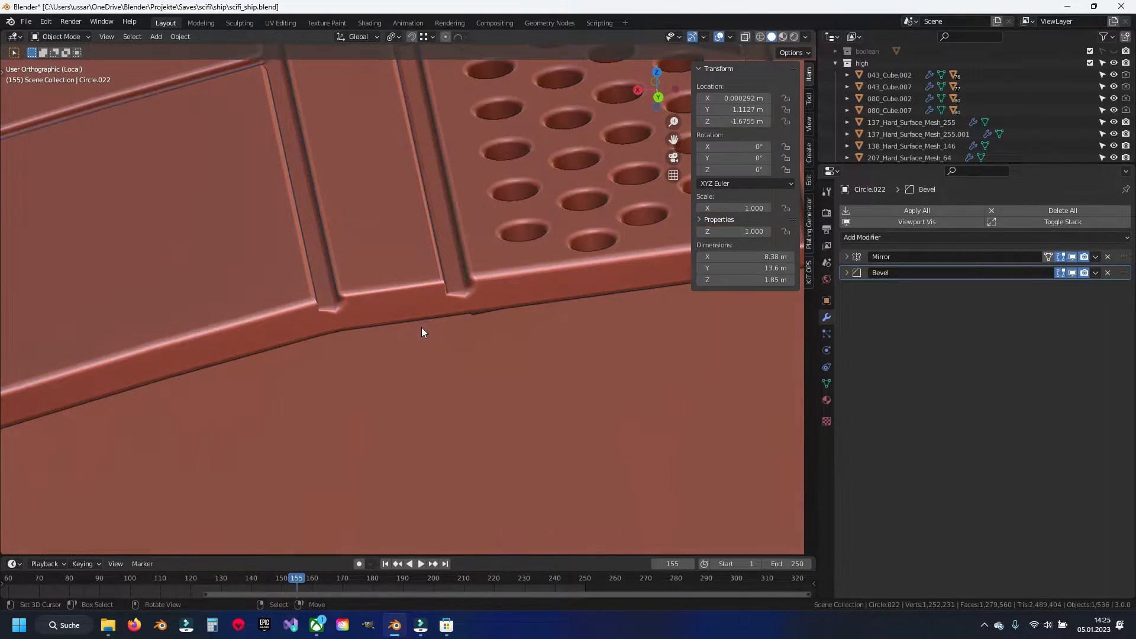
{"action": "scroll", "coordinate": [421, 331], "scroll_direction": "down", "scroll_amount": 3}
{"action": "middle_click_drag", "start_coordinate": [421, 331], "coordinate": [471, 340]}
{"action": "scroll", "coordinate": [471, 340], "scroll_direction": "down", "scroll_amount": 4}
{"action": "scroll", "coordinate": [240, 343], "scroll_direction": "up", "scroll_amount": 4}
{"action": "middle_click_drag", "start_coordinate": [317, 342], "coordinate": [718, 286], "text": "shift"}
{"action": "scroll", "coordinate": [73, 342], "scroll_direction": "down", "scroll_amount": 2}
{"action": "scroll", "coordinate": [360, 343], "scroll_direction": "up", "scroll_amount": 9}
{"action": "scroll", "coordinate": [361, 343], "scroll_direction": "down", "scroll_amount": 6}
{"action": "middle_click_drag", "start_coordinate": [235, 326], "coordinate": [382, 268], "text": "shift"}
{"action": "scroll", "coordinate": [382, 268], "scroll_direction": "up", "scroll_amount": 6}
{"action": "middle_click_drag", "start_coordinate": [65, 348], "coordinate": [424, 284], "text": "shift"}
{"action": "scroll", "coordinate": [425, 283], "scroll_direction": "up", "scroll_amount": 5}
{"action": "scroll", "coordinate": [424, 284], "scroll_direction": "down", "scroll_amount": 6}
{"action": "middle_click_drag", "start_coordinate": [349, 291], "coordinate": [453, 262], "text": "shift"}
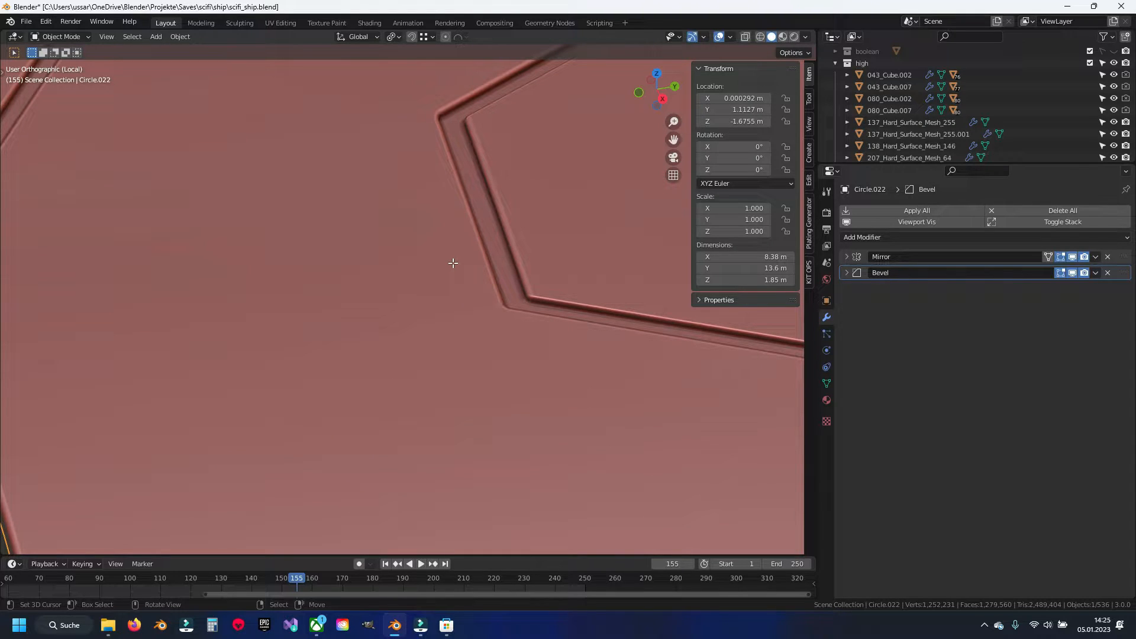
Step: Return to Edit Mode, save the file and examine the groove's end at the recess corner up close
{"action": "key", "text": "Tab"}
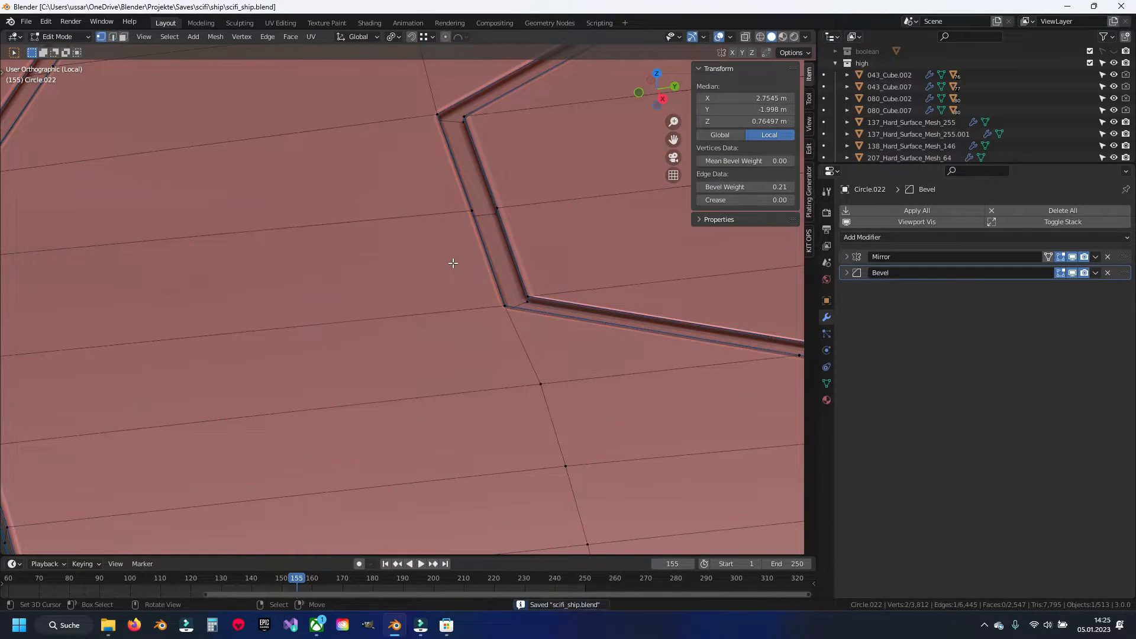
{"action": "key", "text": "KP_Decimal"}
{"action": "middle_click_drag", "start_coordinate": [522, 289], "coordinate": [561, 261]}
{"action": "middle_click_drag", "start_coordinate": [249, 279], "coordinate": [628, 287], "text": "shift"}
{"action": "middle_click_drag", "start_coordinate": [300, 314], "coordinate": [344, 320]}
{"action": "middle_click_drag", "start_coordinate": [456, 387], "coordinate": [402, 321], "text": "shift"}
{"action": "scroll", "coordinate": [402, 321], "scroll_direction": "up", "scroll_amount": 8}
{"action": "middle_click_drag", "start_coordinate": [171, 289], "coordinate": [354, 315], "text": "shift"}
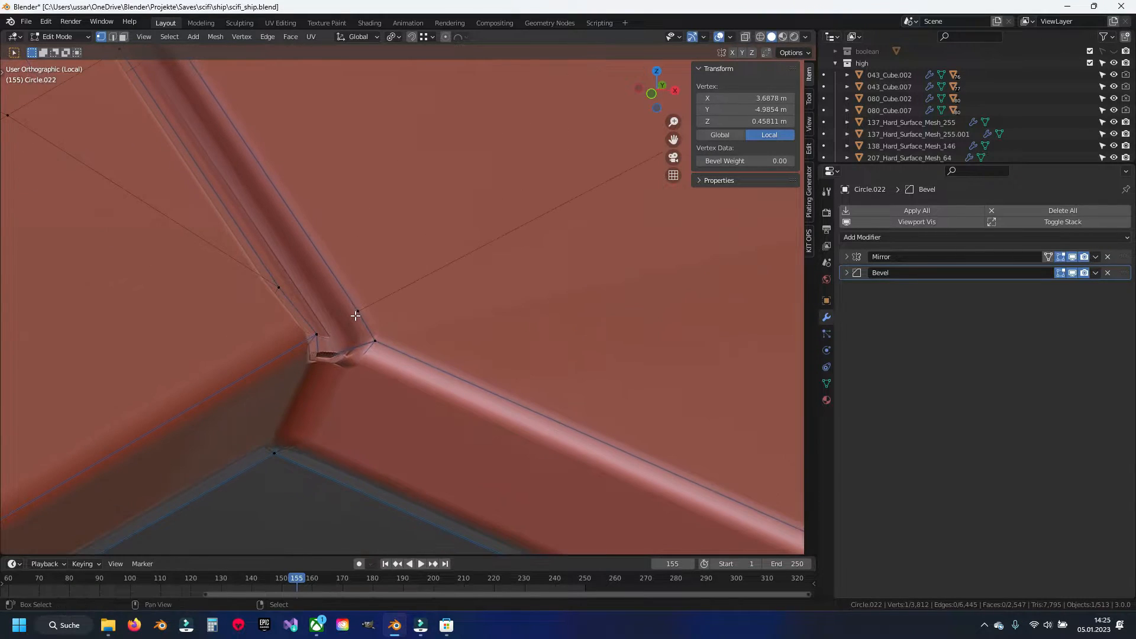
Step: Hide the Bevel modifier and delete the two narrow faces meeting at the recess corner at the groove's end
{"action": "key", "text": "3"}
{"action": "left_click", "coordinate": [1073, 273]}
{"action": "middle_click_drag", "start_coordinate": [442, 328], "coordinate": [406, 334]}
{"action": "scroll", "coordinate": [172, 344], "scroll_direction": "down", "scroll_amount": 4}
{"action": "middle_click_drag", "start_coordinate": [139, 360], "coordinate": [264, 337], "text": "shift"}
{"action": "left_click", "coordinate": [333, 361]}
{"action": "key", "text": "alt+a"}
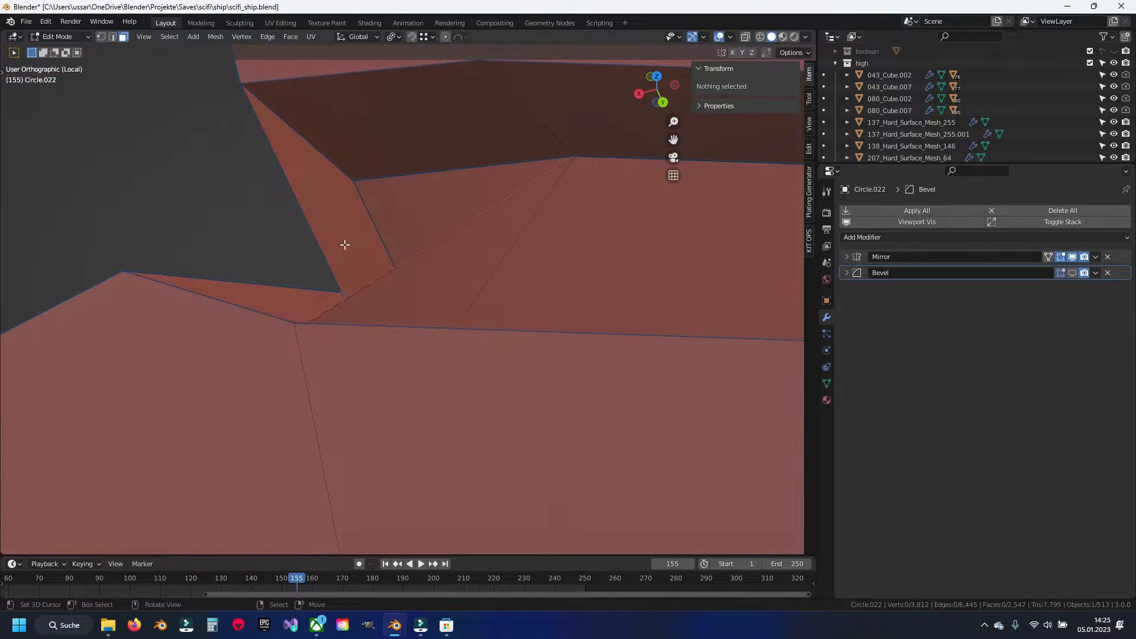
{"action": "right_click", "coordinate": [343, 247]}
{"action": "right_click", "coordinate": [254, 296], "text": "shift"}
{"action": "middle_click_drag", "start_coordinate": [237, 293], "coordinate": [351, 270]}
{"action": "key", "text": "x"}
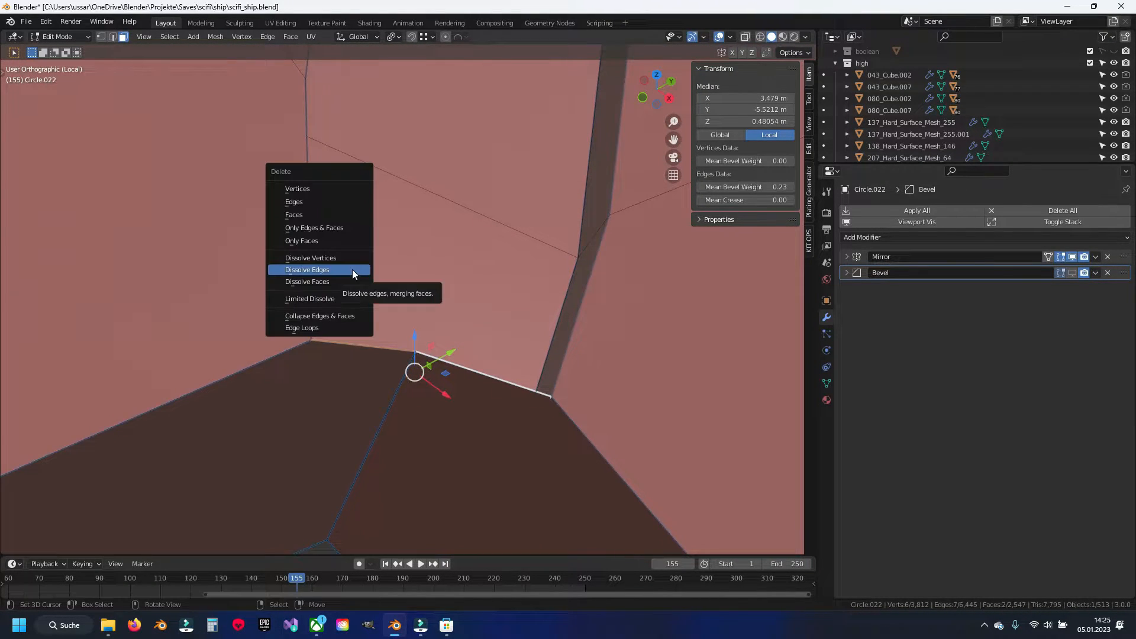
{"action": "left_click", "coordinate": [352, 215]}
{"action": "middle_click_drag", "start_coordinate": [352, 214], "coordinate": [406, 332]}
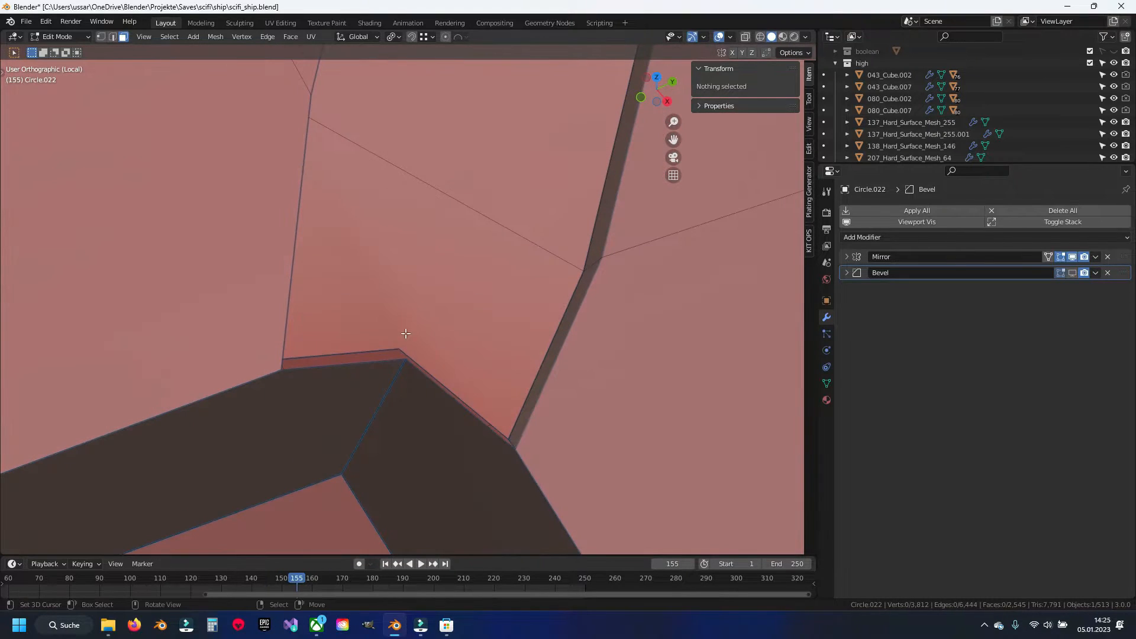
Step: Delete the groove face at the recess corner, bevel the recess's corner edge 0.0116 m wide, and save the file
{"action": "left_click", "coordinate": [418, 298]}
{"action": "key", "text": "x"}
{"action": "left_click", "coordinate": [418, 294]}
{"action": "middle_click_drag", "start_coordinate": [418, 294], "coordinate": [388, 363]}
{"action": "key", "text": "2"}
{"action": "left_click", "coordinate": [390, 362]}
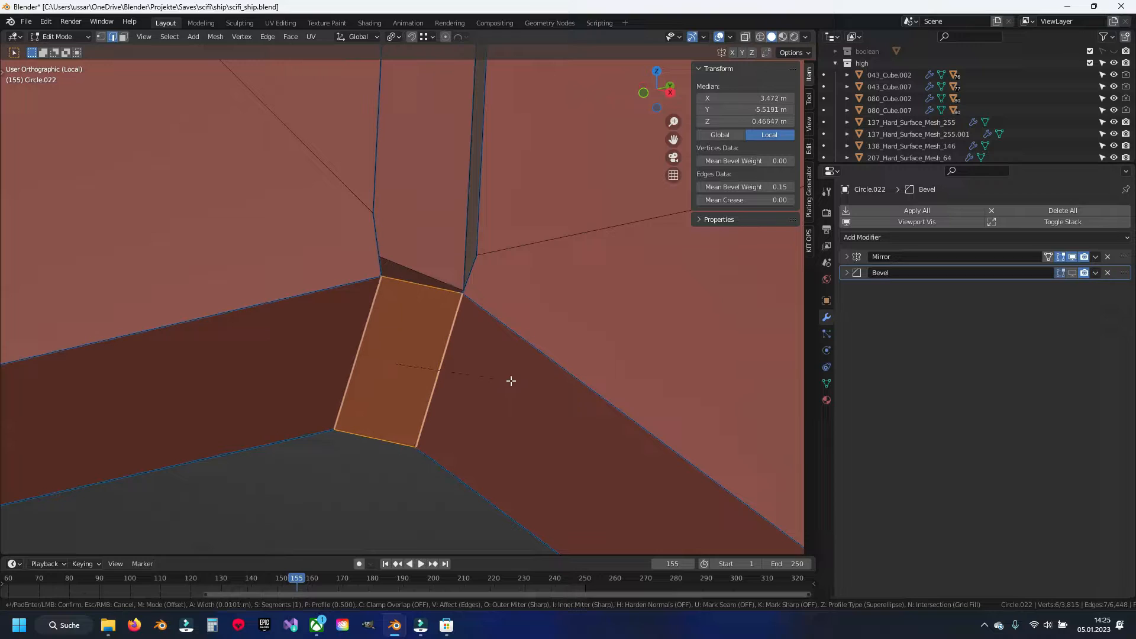
{"action": "left_click", "coordinate": [519, 377]}
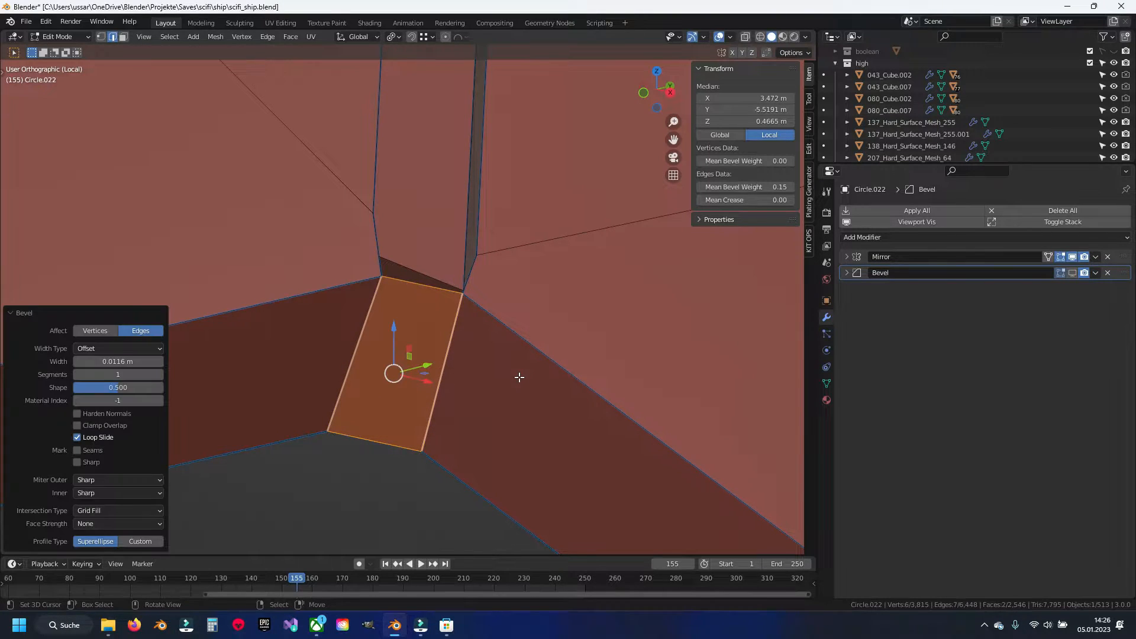
{"action": "key", "text": "alt+a"}
{"action": "key", "text": "ctrl+s"}
Step: Add an edge loop across the bevelled corner strip and delete the strip's face between that loop and the groove
{"action": "middle_click_drag", "start_coordinate": [433, 322], "coordinate": [385, 312]}
{"action": "key", "text": "ctrl+r"}
{"action": "left_click", "coordinate": [385, 313]}
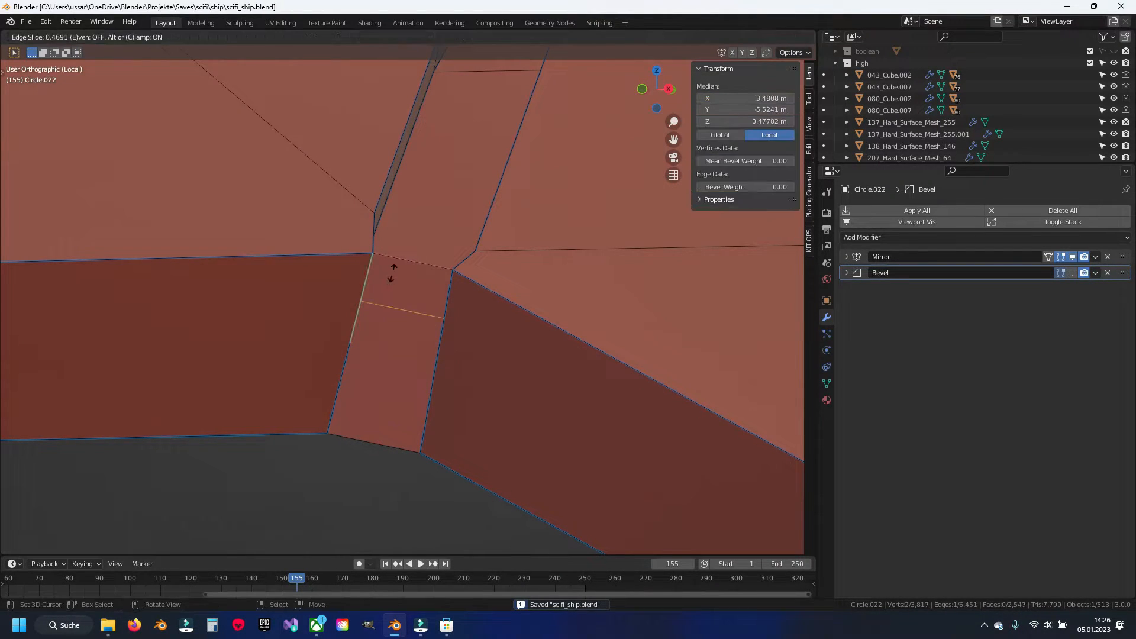
{"action": "left_click", "coordinate": [394, 278]}
{"action": "key", "text": "3"}
{"action": "right_click", "coordinate": [393, 289]}
{"action": "key", "text": "x"}
{"action": "left_click", "coordinate": [393, 291]}
Step: Snap the loose groove-end vertices on one side of the opening onto the matching vertices of the recess corner
{"action": "key", "text": "1"}
{"action": "middle_click_drag", "start_coordinate": [391, 290], "coordinate": [284, 335], "text": "shift"}
{"action": "scroll", "coordinate": [367, 339], "scroll_direction": "up", "scroll_amount": 3}
{"action": "key", "text": "g"}
{"action": "left_click", "coordinate": [255, 377], "text": "ctrl"}
{"action": "right_click", "coordinate": [356, 283]}
{"action": "key", "text": "g"}
{"action": "left_click", "coordinate": [249, 381], "text": "ctrl"}
{"action": "right_click", "coordinate": [343, 223]}
{"action": "key", "text": "g"}
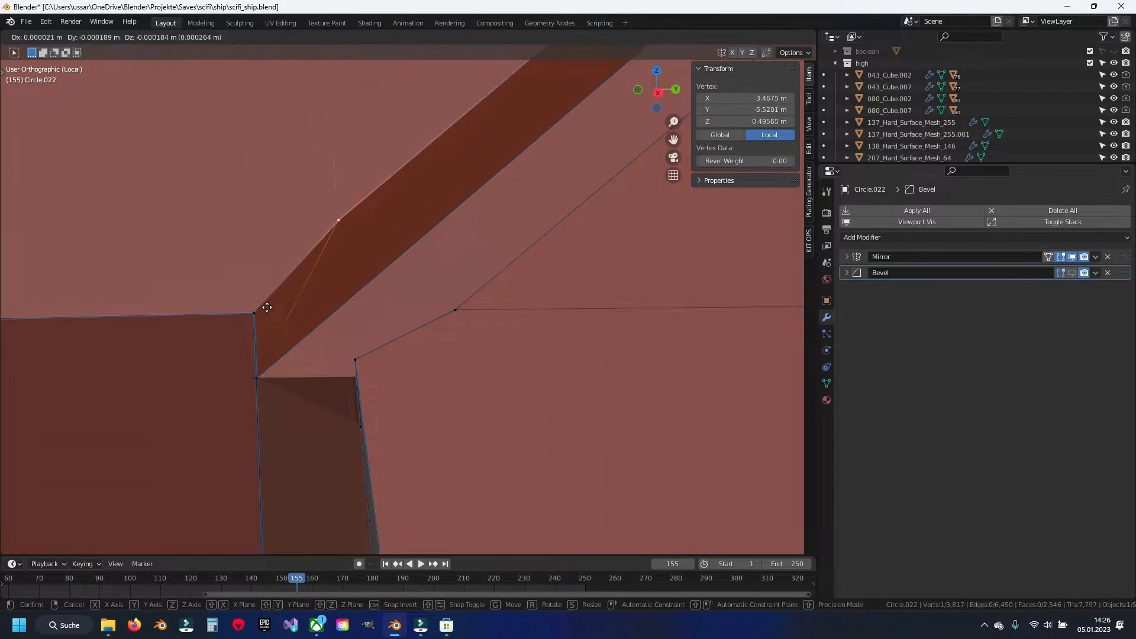
{"action": "left_click", "coordinate": [254, 314], "text": "ctrl"}
Step: Snap the three groove-end vertices on the opposite side of the opening onto the adjoining corner vertices
{"action": "middle_click_drag", "start_coordinate": [258, 314], "coordinate": [365, 325]}
{"action": "right_click", "coordinate": [467, 409]}
{"action": "key", "text": "g"}
{"action": "left_click", "coordinate": [485, 424], "text": "ctrl"}
{"action": "right_click", "coordinate": [447, 359]}
{"action": "key", "text": "g"}
{"action": "left_click", "coordinate": [486, 423], "text": "ctrl"}
{"action": "right_click", "coordinate": [489, 299]}
{"action": "key", "text": "g"}
{"action": "left_click", "coordinate": [521, 375], "text": "ctrl"}
Step: Select the whole mesh and merge its overlapping vertices by distance
{"action": "key", "text": "a"}
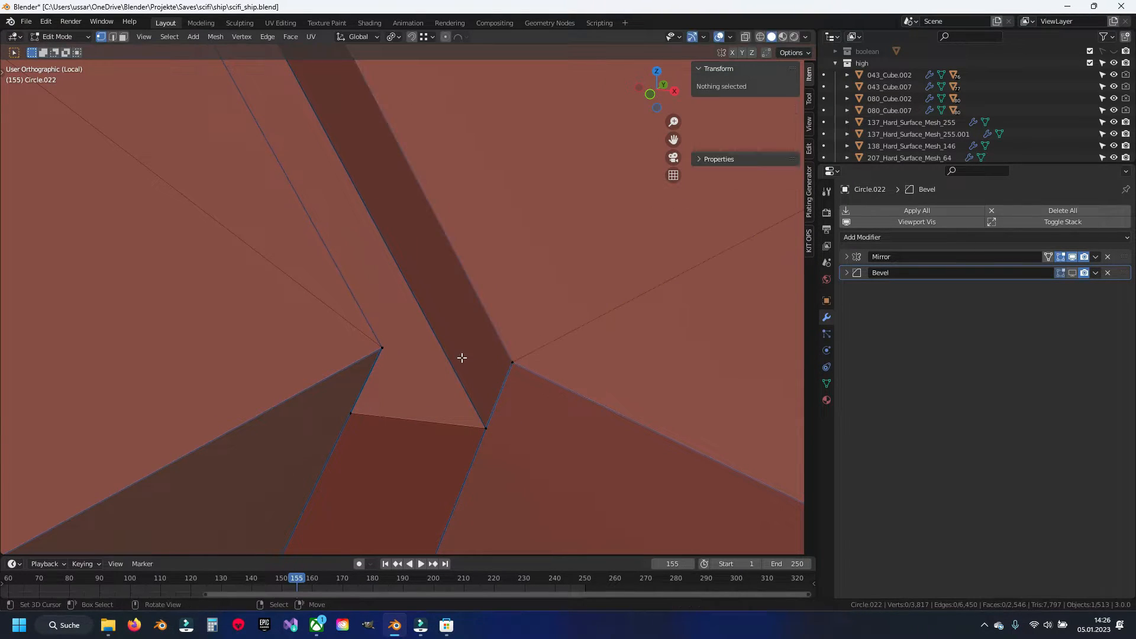
{"action": "key", "text": "a"}
{"action": "key", "text": "q"}
{"action": "left_click", "coordinate": [462, 360]}
{"action": "key", "text": "a"}
Step: Set the groove's end edge to a bevel weight of 0.20 and clear the weight on the corner strip's two side edges
{"action": "middle_click_drag", "start_coordinate": [426, 436], "coordinate": [390, 349], "text": "shift"}
{"action": "key", "text": "2"}
{"action": "right_click", "coordinate": [390, 349]}
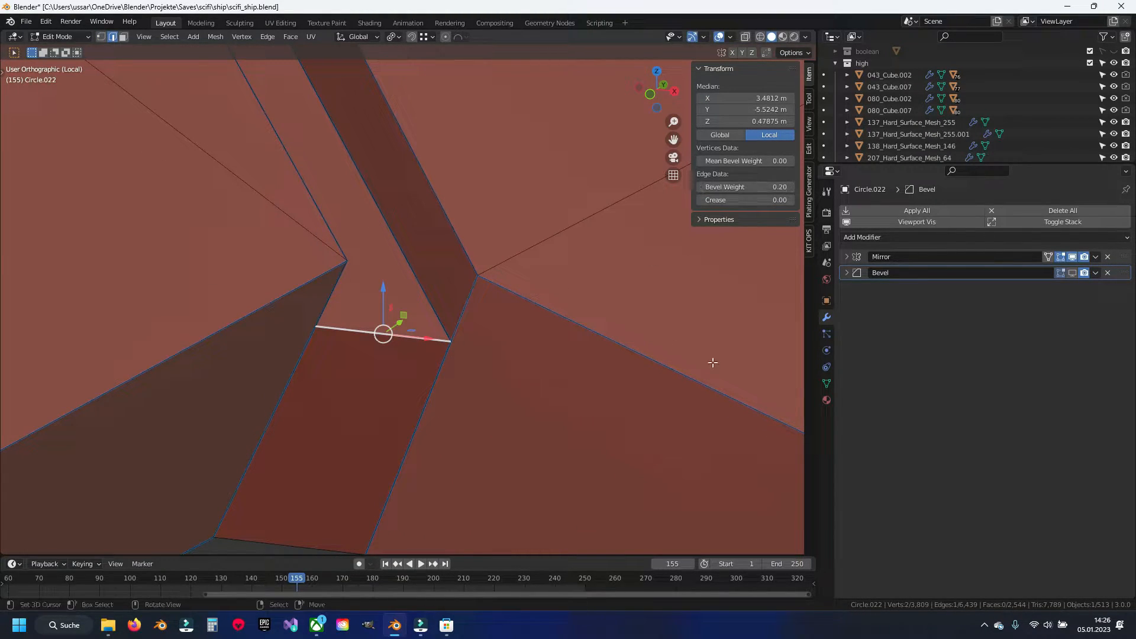
{"action": "scroll", "coordinate": [427, 356], "scroll_direction": "down", "scroll_amount": 1}
{"action": "scroll", "coordinate": [424, 367], "scroll_direction": "down", "scroll_amount": 2}
{"action": "scroll", "coordinate": [422, 373], "scroll_direction": "up", "scroll_amount": 2}
{"action": "right_click", "coordinate": [399, 425]}
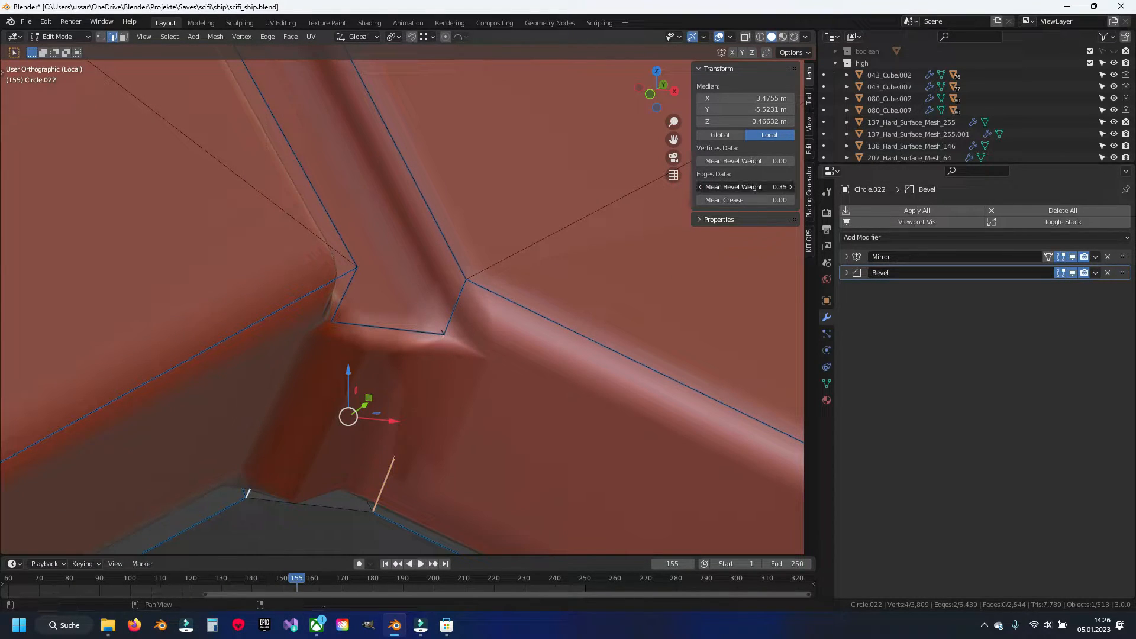
{"action": "key", "text": "Return"}
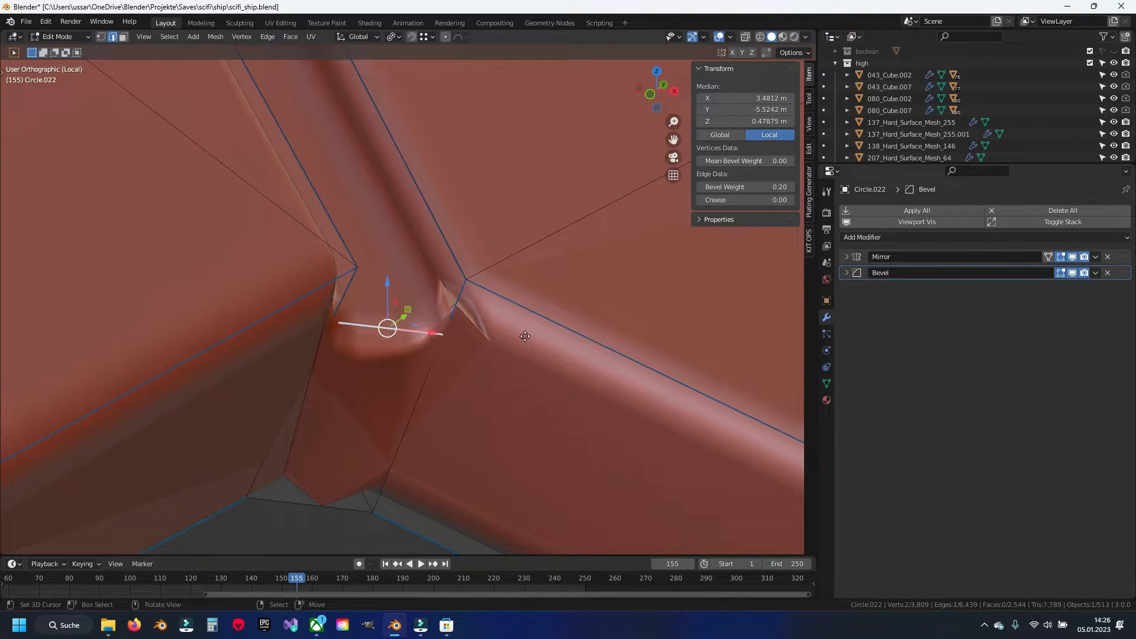
Step: Slide the groove's end edge down the corner strip by a factor of about 0.163
{"action": "key", "text": "g"}
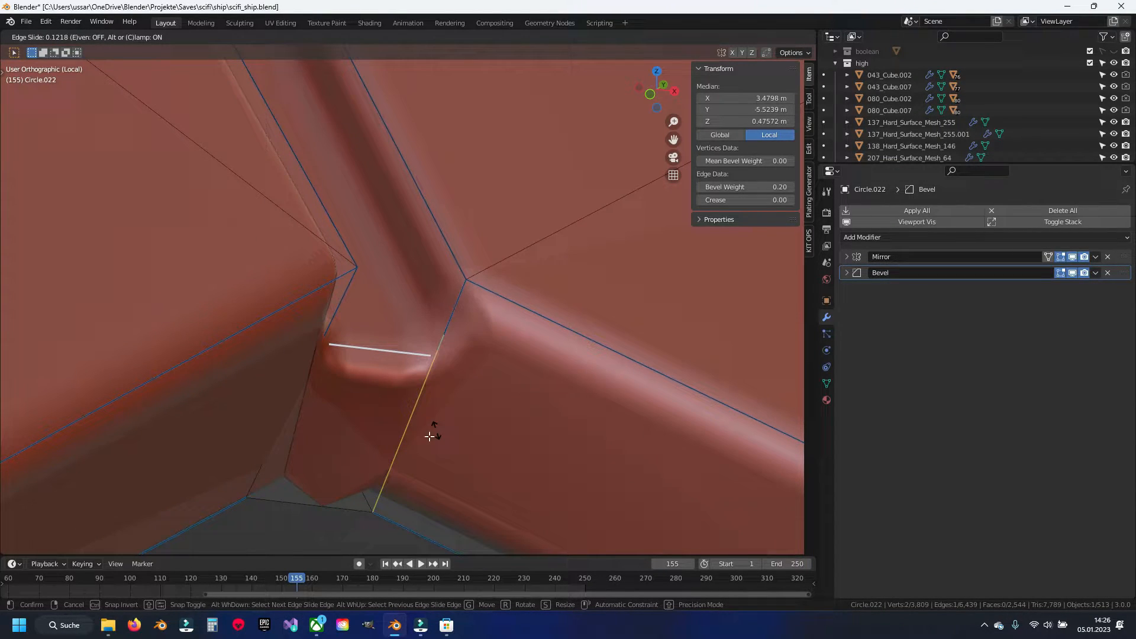
{"action": "left_click", "coordinate": [427, 382]}
{"action": "scroll", "coordinate": [451, 274], "scroll_direction": "down", "scroll_amount": 16}
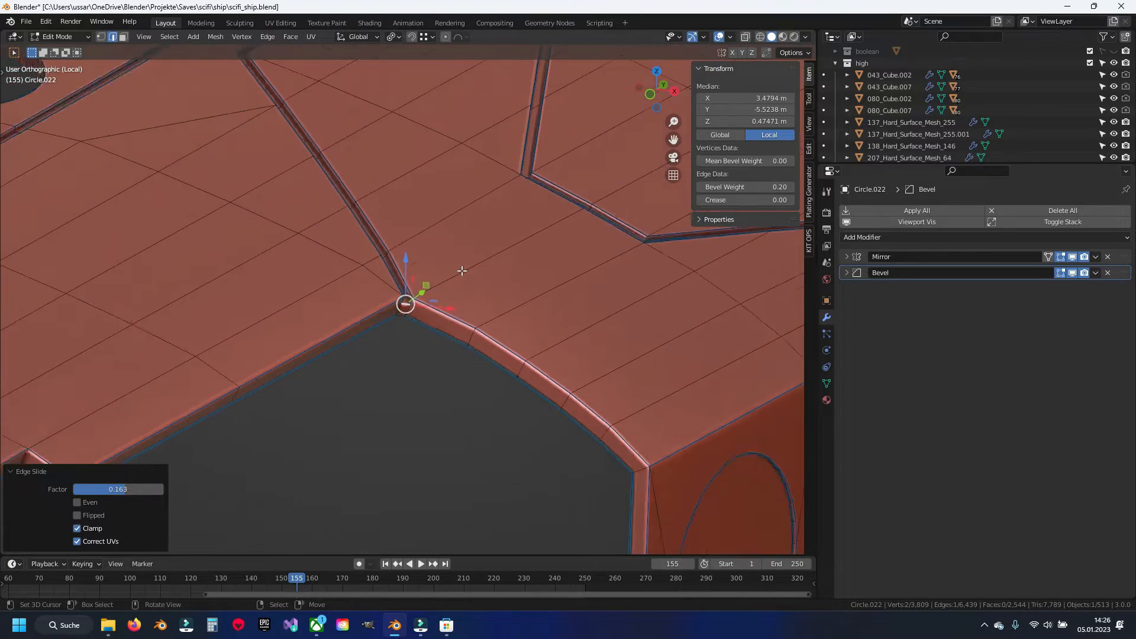
Step: Switch to Object Mode and examine the bevels at the recess corner, along the rim and around the hull's panel grooves
{"action": "middle_click_drag", "start_coordinate": [477, 393], "coordinate": [375, 268], "text": "shift"}
{"action": "key", "text": "Tab"}
{"action": "middle_click_drag", "start_coordinate": [354, 212], "coordinate": [489, 324], "text": "shift"}
{"action": "scroll", "coordinate": [445, 303], "scroll_direction": "up", "scroll_amount": 7}
{"action": "middle_click_drag", "start_coordinate": [192, 356], "coordinate": [689, 338], "text": "shift"}
{"action": "scroll", "coordinate": [261, 327], "scroll_direction": "down", "scroll_amount": 5}
{"action": "middle_click_drag", "start_coordinate": [612, 247], "coordinate": [590, 327], "text": "shift"}
{"action": "middle_click_drag", "start_coordinate": [621, 286], "coordinate": [246, 420], "text": "shift"}
{"action": "scroll", "coordinate": [247, 420], "scroll_direction": "down", "scroll_amount": 6}
{"action": "middle_click_drag", "start_coordinate": [427, 449], "coordinate": [418, 472]}
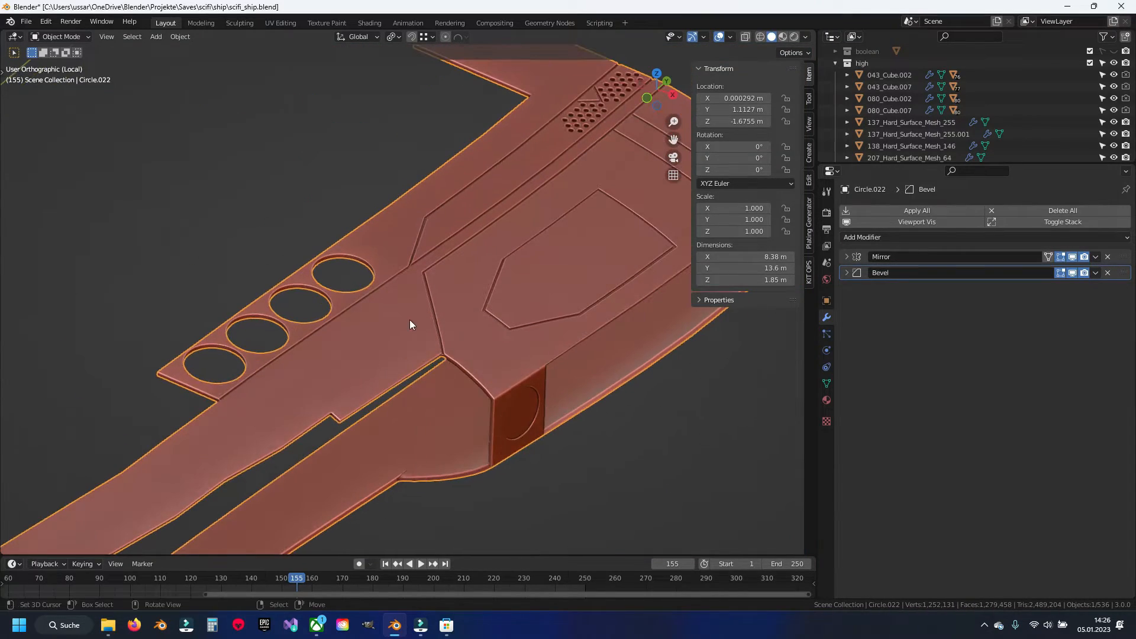
{"action": "middle_click_drag", "start_coordinate": [407, 322], "coordinate": [388, 377], "text": "shift"}
{"action": "scroll", "coordinate": [387, 378], "scroll_direction": "up", "scroll_amount": 10}
{"action": "middle_click_drag", "start_coordinate": [301, 445], "coordinate": [451, 218], "text": "shift"}
{"action": "scroll", "coordinate": [450, 218], "scroll_direction": "down", "scroll_amount": 8}
{"action": "middle_click_drag", "start_coordinate": [443, 503], "coordinate": [468, 260]}
{"action": "middle_click_drag", "start_coordinate": [523, 409], "coordinate": [549, 511]}
{"action": "middle_click_drag", "start_coordinate": [567, 252], "coordinate": [404, 333], "text": "shift"}
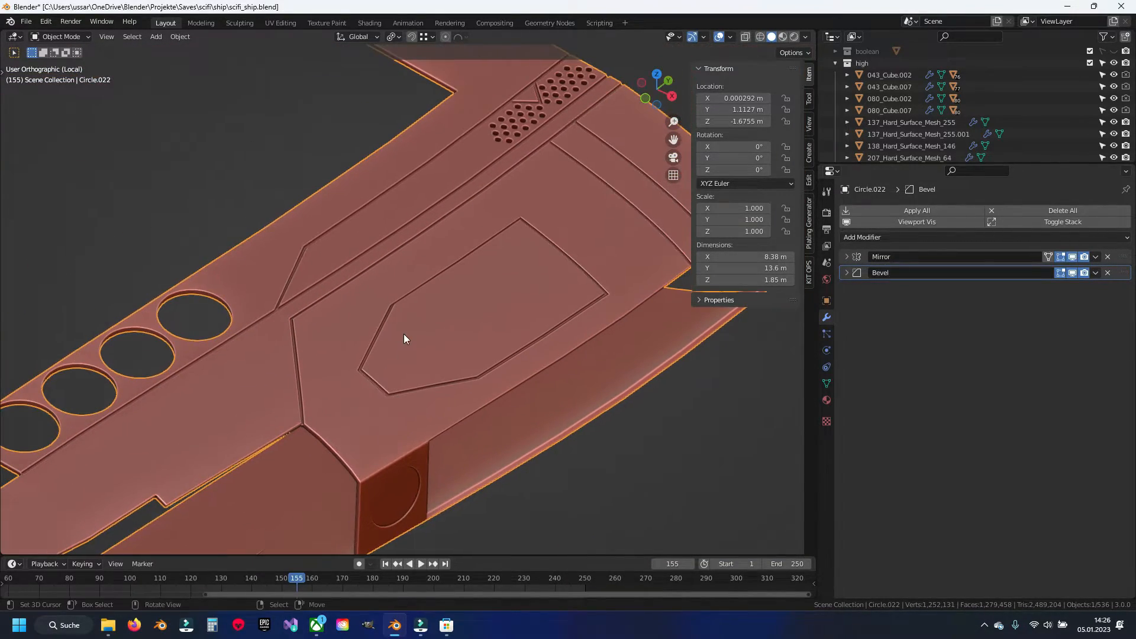
Step: Leave the isolated view, hide the finished upper hull piece and save the file
{"action": "key", "text": "KP_Divide"}
{"action": "scroll", "coordinate": [395, 345], "scroll_direction": "down", "scroll_amount": 2}
{"action": "scroll", "coordinate": [394, 345], "scroll_direction": "down", "scroll_amount": 9}
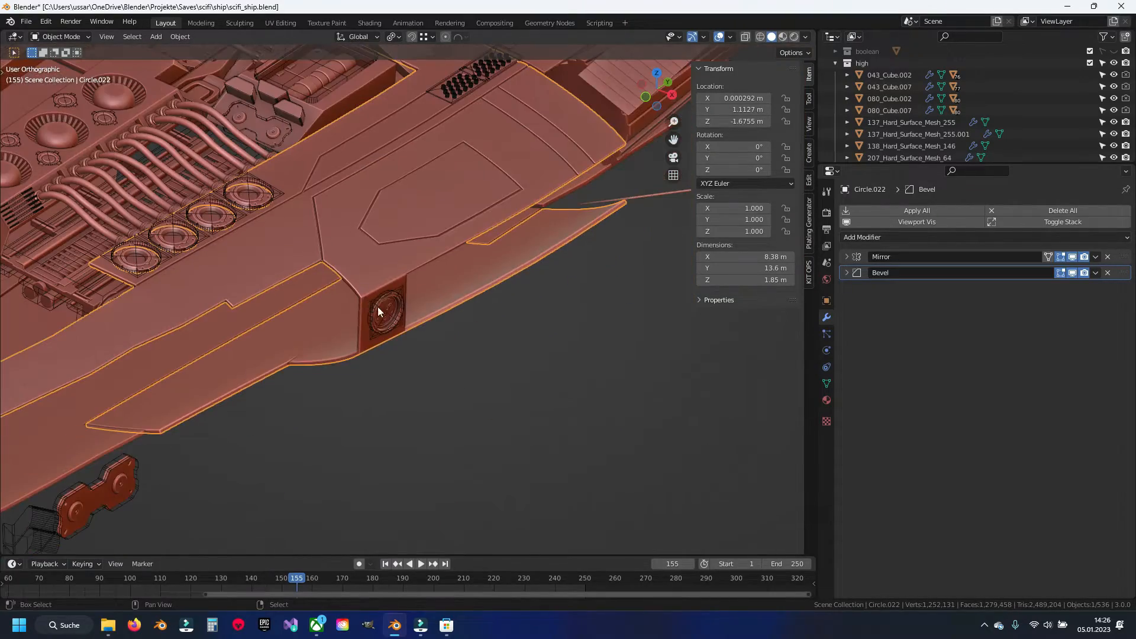
{"action": "middle_click_drag", "start_coordinate": [365, 296], "coordinate": [437, 342], "text": "shift"}
{"action": "key", "text": "h"}
{"action": "key", "text": "ctrl+s"}
Step: Select the lower hull panel and apply its Solidify modifier
{"action": "scroll", "coordinate": [436, 342], "scroll_direction": "down", "scroll_amount": 5}
{"action": "middle_click_drag", "start_coordinate": [283, 399], "coordinate": [329, 322], "text": "shift"}
{"action": "middle_click_drag", "start_coordinate": [237, 521], "coordinate": [355, 331], "text": "shift"}
{"action": "scroll", "coordinate": [316, 339], "scroll_direction": "up", "scroll_amount": 6}
{"action": "right_click", "coordinate": [292, 336]}
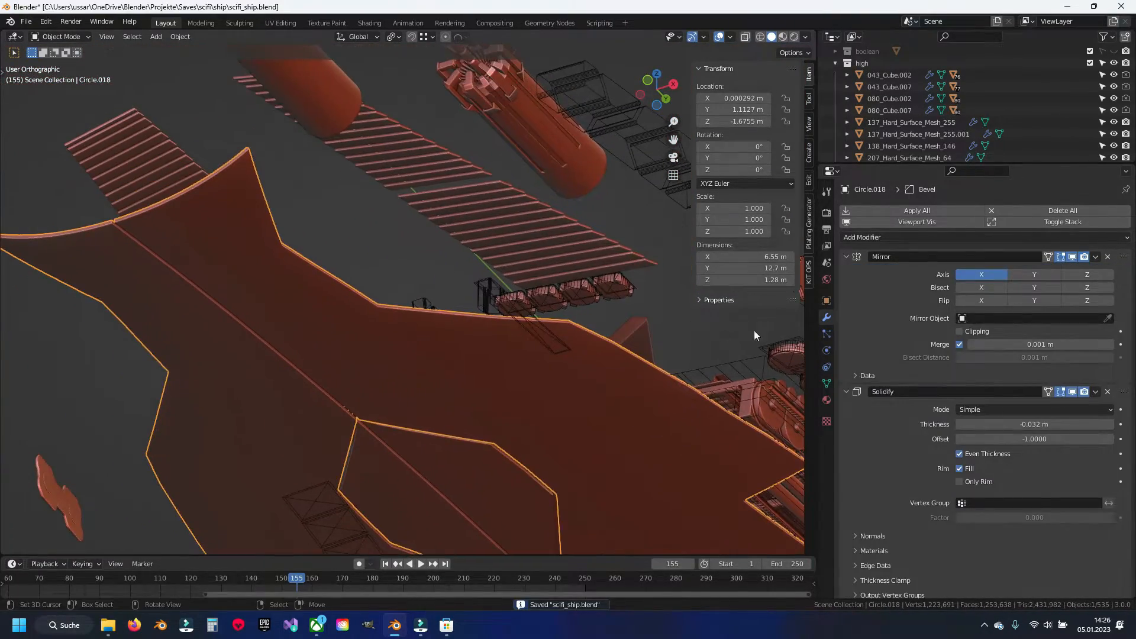
{"action": "left_click", "coordinate": [846, 257]}
{"action": "left_click", "coordinate": [846, 273]}
{"action": "left_click", "coordinate": [1096, 272]}
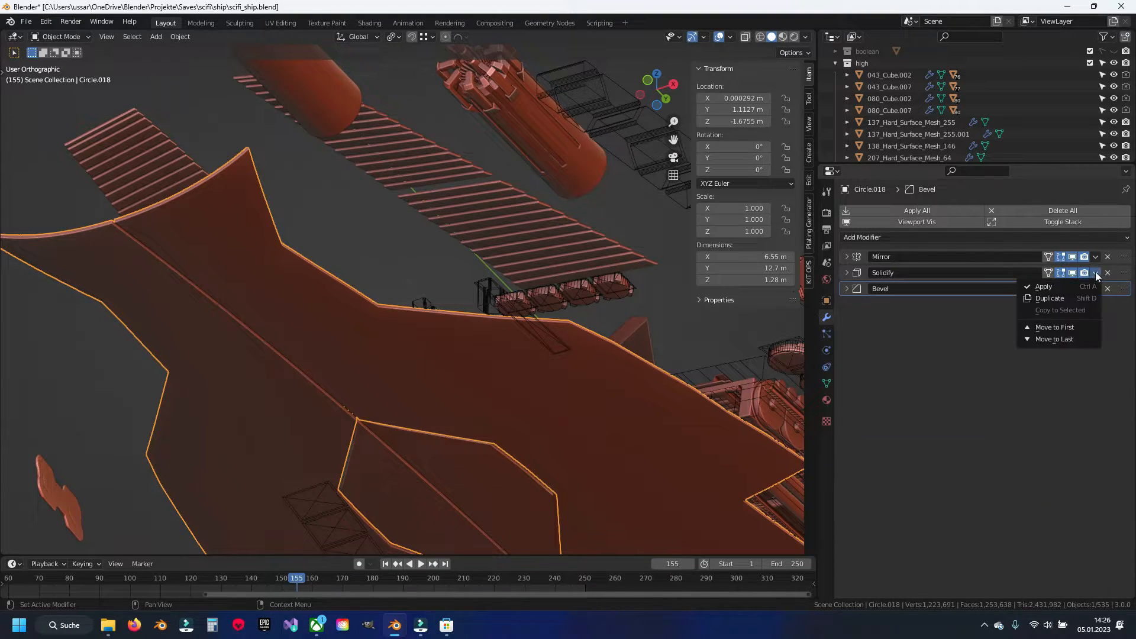
{"action": "left_click", "coordinate": [1044, 287]}
Step: Select the lower hull panel's sharp edges at 30° and set their mean bevel weight to 0.35
{"action": "scroll", "coordinate": [343, 346], "scroll_direction": "up", "scroll_amount": 6}
{"action": "key", "text": "Tab"}
{"action": "key", "text": "a"}
{"action": "key", "text": "a"}
{"action": "key", "text": "q"}
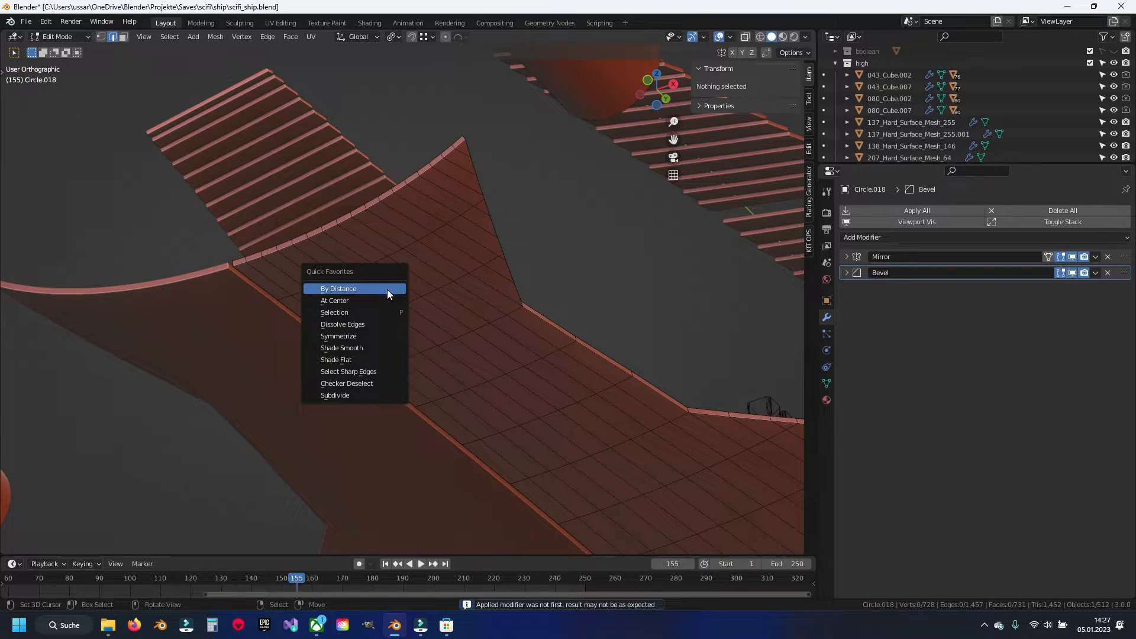
{"action": "left_click", "coordinate": [373, 371]}
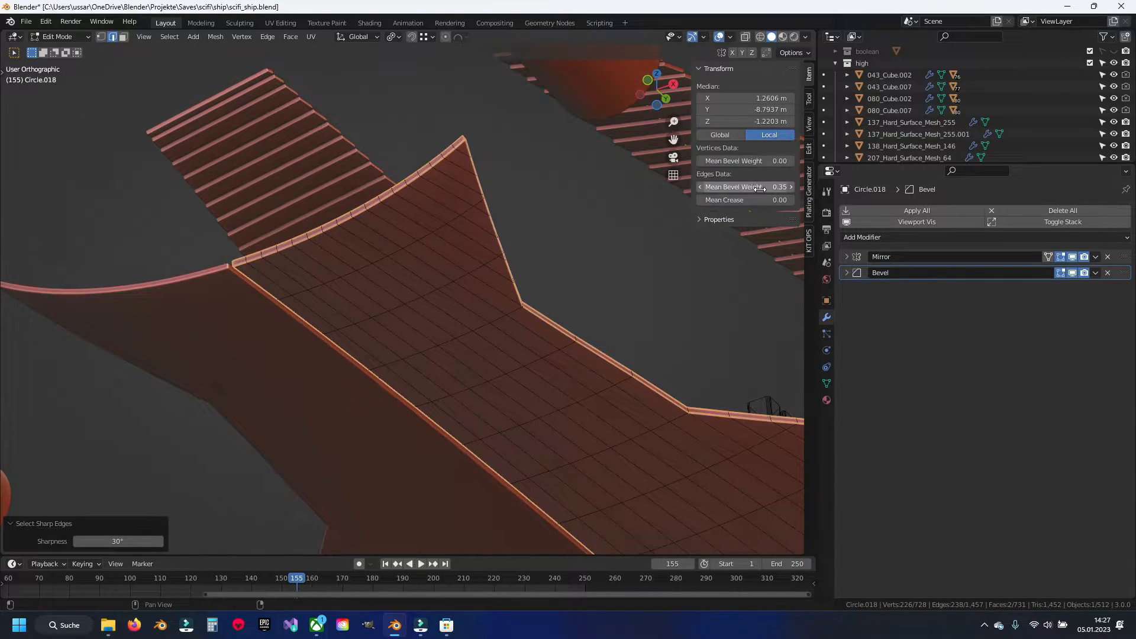
{"action": "key", "text": "Tab"}
Step: Isolate the lower hull panel and examine the bevelled edges around its central opening
{"action": "scroll", "coordinate": [421, 256], "scroll_direction": "down", "scroll_amount": 4}
{"action": "middle_click_drag", "start_coordinate": [421, 256], "coordinate": [308, 352]}
{"action": "scroll", "coordinate": [332, 291], "scroll_direction": "up", "scroll_amount": 6}
{"action": "middle_click_drag", "start_coordinate": [328, 284], "coordinate": [377, 299]}
{"action": "scroll", "coordinate": [378, 294], "scroll_direction": "up", "scroll_amount": 6}
{"action": "scroll", "coordinate": [358, 351], "scroll_direction": "down", "scroll_amount": 13}
{"action": "middle_click_drag", "start_coordinate": [339, 345], "coordinate": [358, 262]}
{"action": "key", "text": "slash"}
{"action": "scroll", "coordinate": [357, 257], "scroll_direction": "up", "scroll_amount": 6}
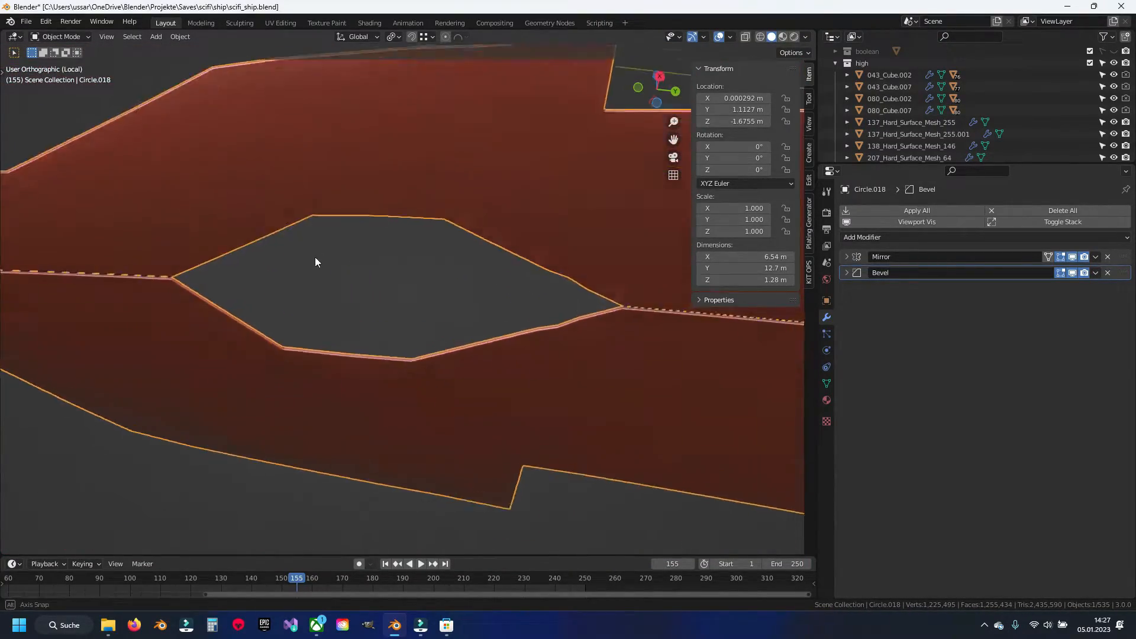
{"action": "middle_click_drag", "start_coordinate": [401, 163], "coordinate": [365, 281], "text": "shift"}
{"action": "scroll", "coordinate": [365, 282], "scroll_direction": "up", "scroll_amount": 7}
Step: Save the file and dissolve the edge that runs into one corner of the hull's central opening
{"action": "key", "text": "Tab"}
{"action": "middle_click_drag", "start_coordinate": [277, 223], "coordinate": [465, 333], "text": "shift"}
{"action": "key", "text": "1"}
{"action": "key", "text": "alt+a"}
{"action": "key", "text": "ctrl+s"}
{"action": "scroll", "coordinate": [465, 332], "scroll_direction": "down", "scroll_amount": 3}
{"action": "key", "text": "2"}
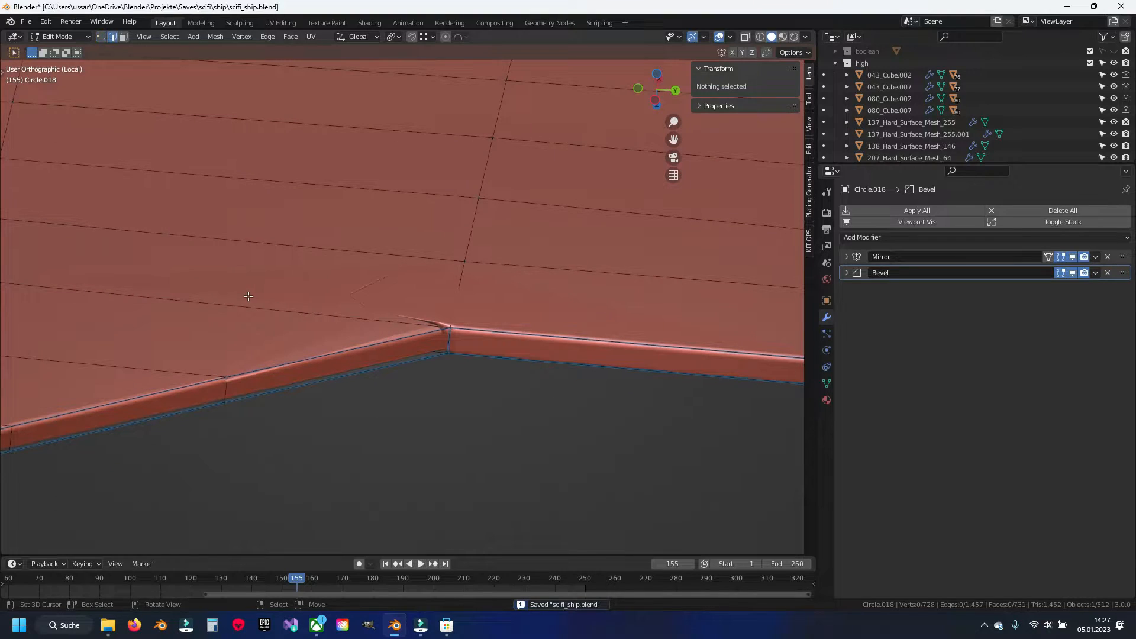
{"action": "right_click", "coordinate": [249, 306]}
{"action": "key", "text": "x"}
{"action": "left_click", "coordinate": [251, 350]}
Step: Dissolve the matching edge at the next corner along the opening's rim and return to Object Mode
{"action": "middle_click_drag", "start_coordinate": [252, 350], "coordinate": [361, 337]}
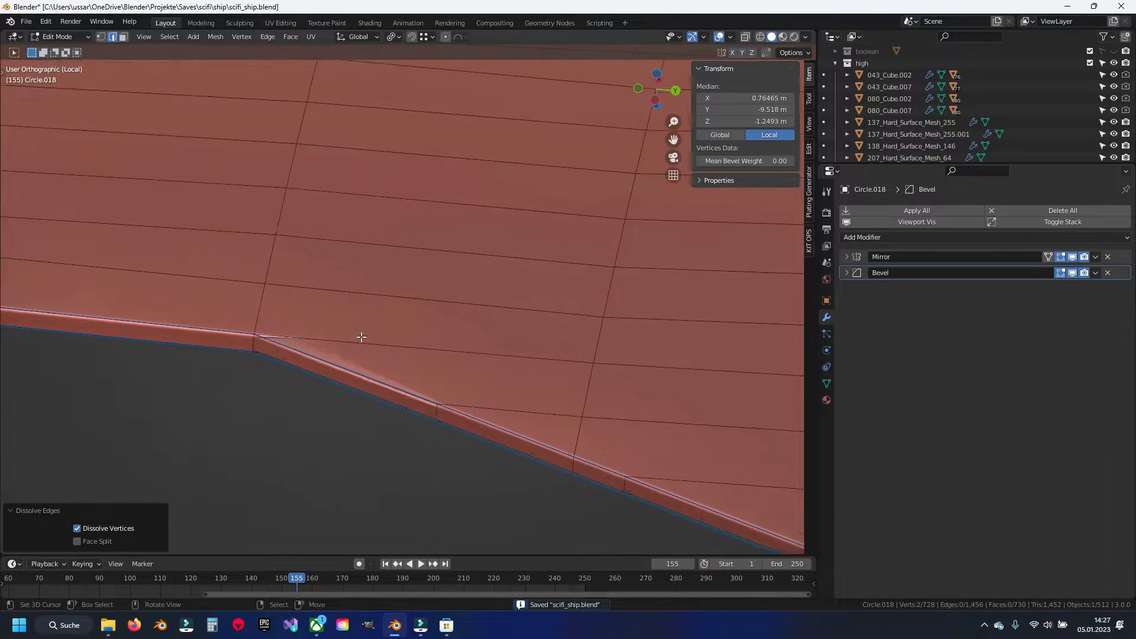
{"action": "right_click", "coordinate": [355, 341]}
{"action": "key", "text": "x"}
{"action": "left_click", "coordinate": [345, 350]}
{"action": "middle_click_drag", "start_coordinate": [426, 357], "coordinate": [539, 383]}
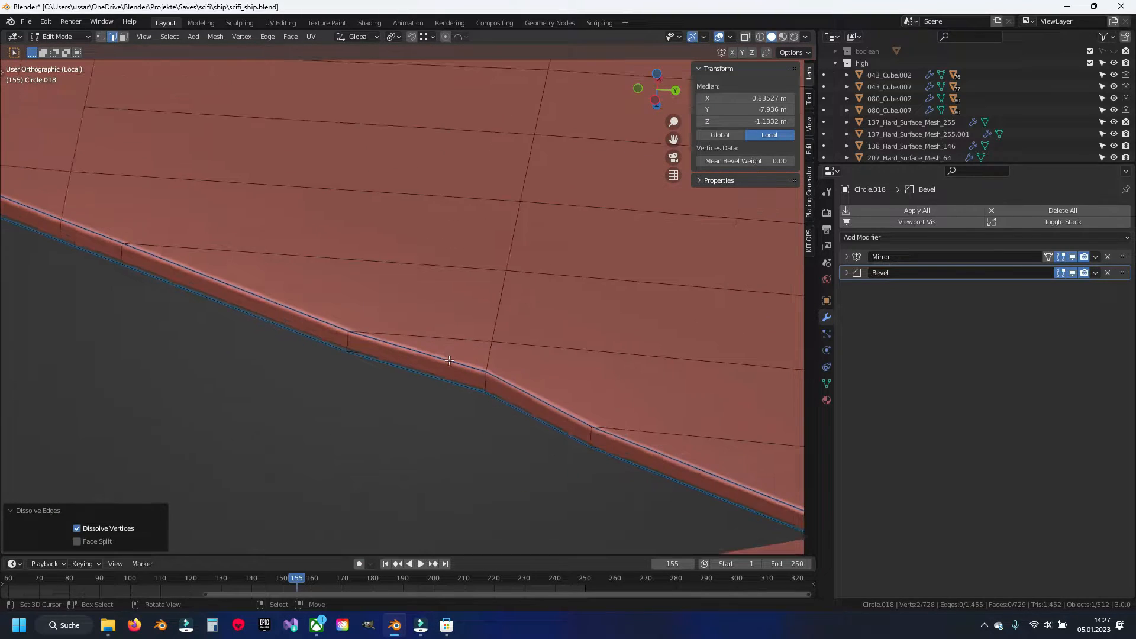
{"action": "key", "text": "Tab"}
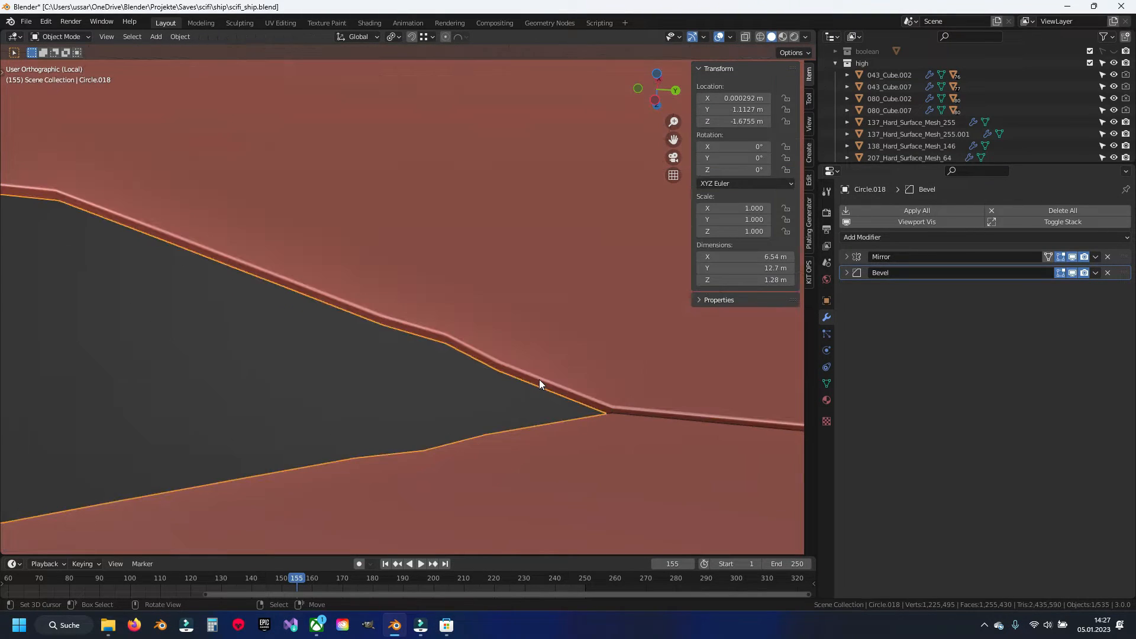
Step: Leave the isolated view, hide the lower hull panel and save the file
{"action": "middle_click_drag", "start_coordinate": [402, 317], "coordinate": [335, 296]}
{"action": "key", "text": "KP_Divide"}
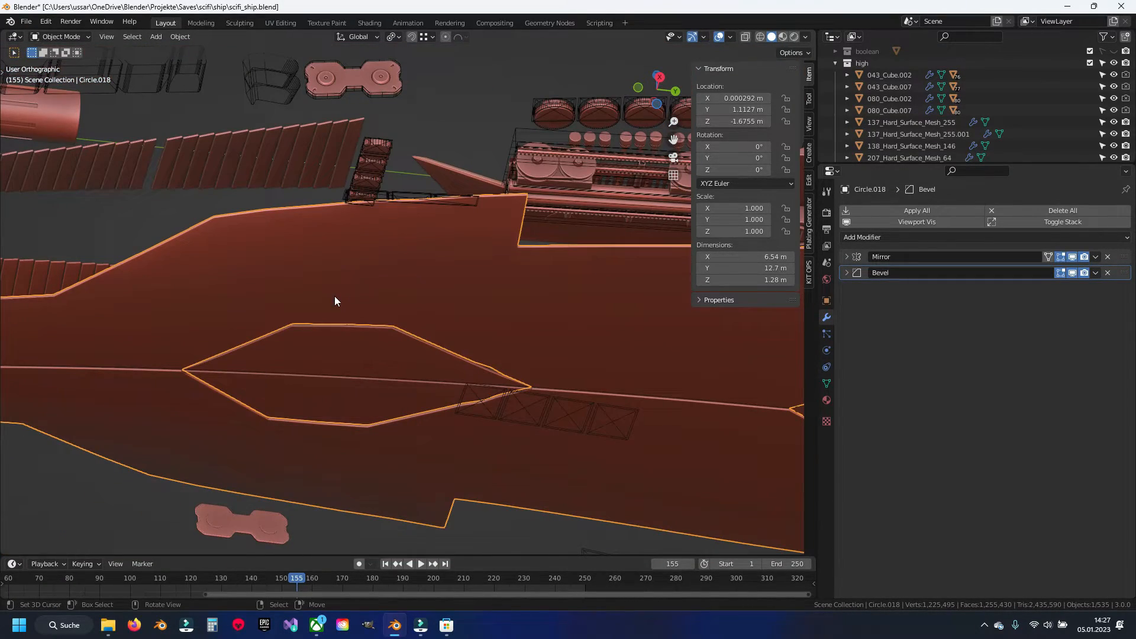
{"action": "key", "text": "h"}
{"action": "key", "text": "ctrl+s"}
Step: Apply the Solidify modifier on the diamond-shaped underside panel and isolate the panel
{"action": "left_click", "coordinate": [334, 343]}
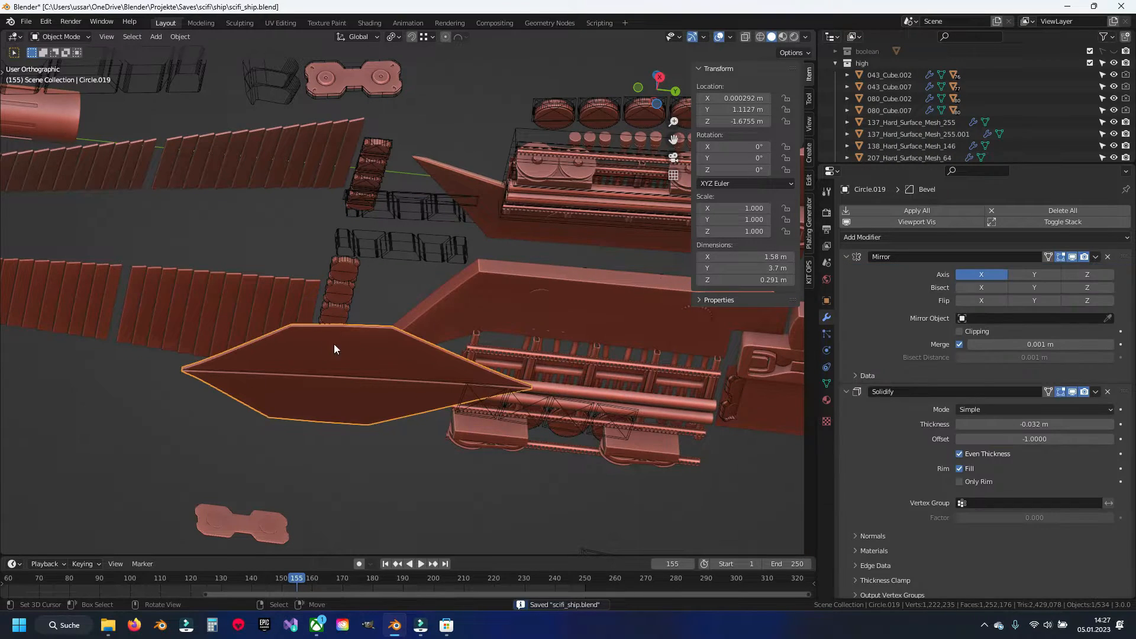
{"action": "left_click", "coordinate": [844, 257]}
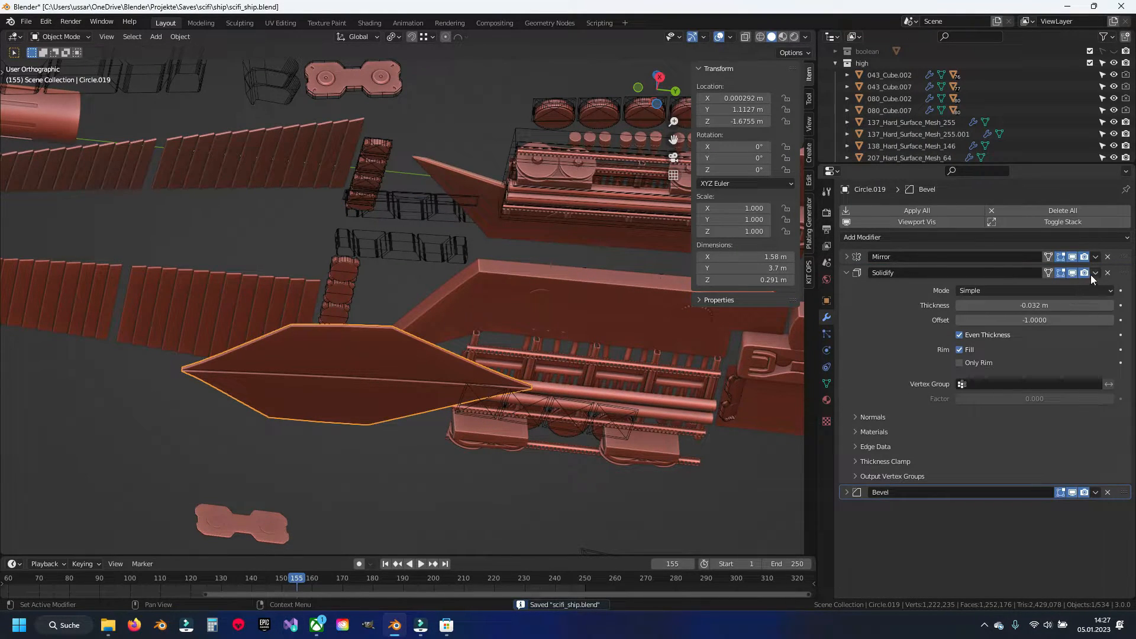
{"action": "left_click", "coordinate": [1073, 289]}
{"action": "key", "text": "KP_Divide"}
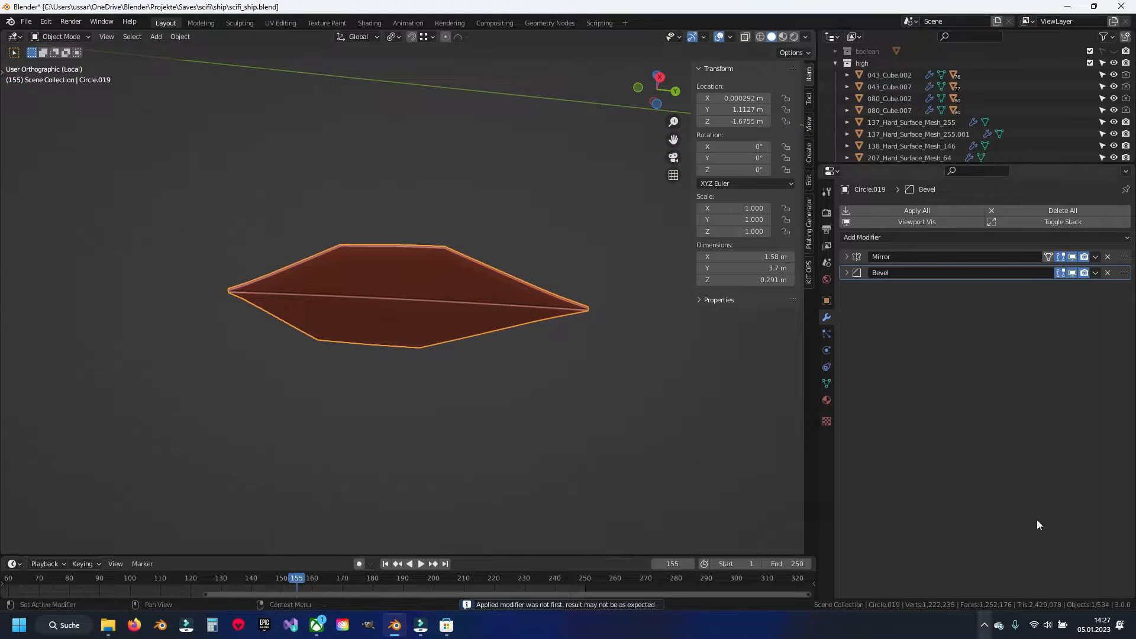
Step: Select the diamond-shaped panel's sharp edges at 30° and set their mean bevel weight to 0.35
{"action": "key", "text": "Tab"}
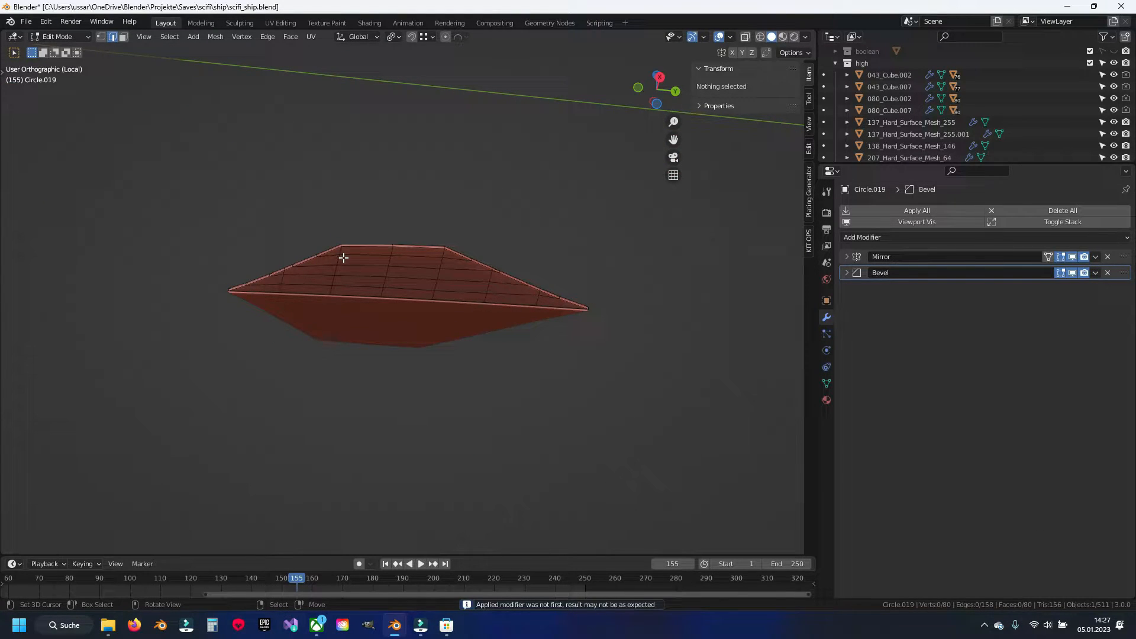
{"action": "middle_click_drag", "start_coordinate": [393, 305], "coordinate": [480, 342]}
{"action": "key", "text": "q"}
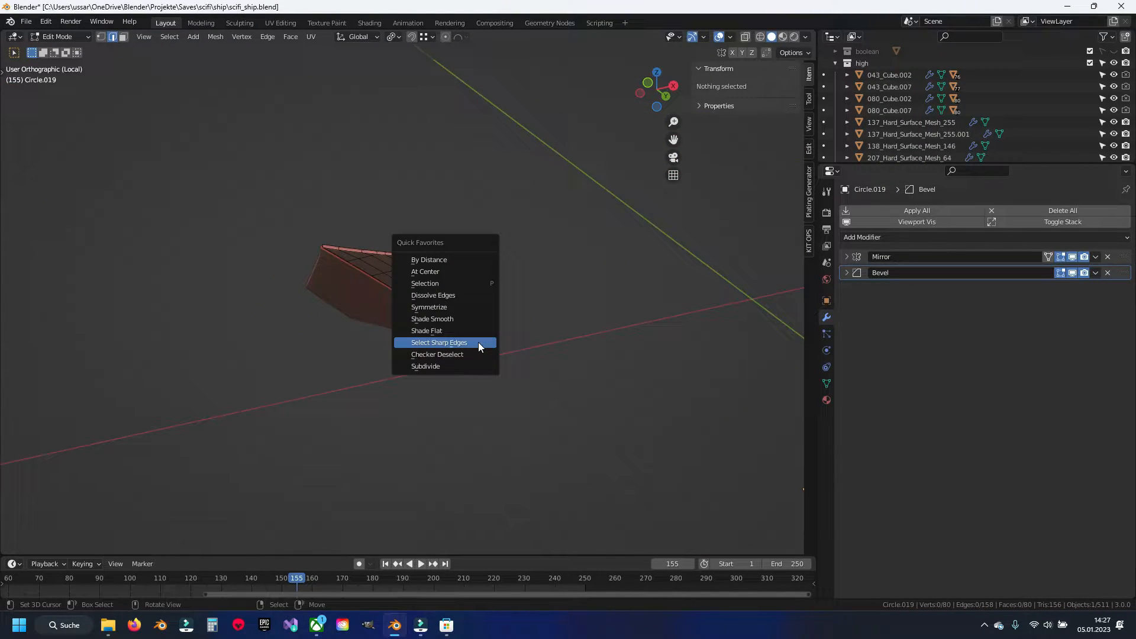
{"action": "left_click", "coordinate": [478, 342]}
{"action": "middle_click_drag", "start_coordinate": [457, 278], "coordinate": [440, 297]}
{"action": "scroll", "coordinate": [439, 298], "scroll_direction": "up", "scroll_amount": 7}
{"action": "middle_click_drag", "start_coordinate": [547, 275], "coordinate": [522, 202]}
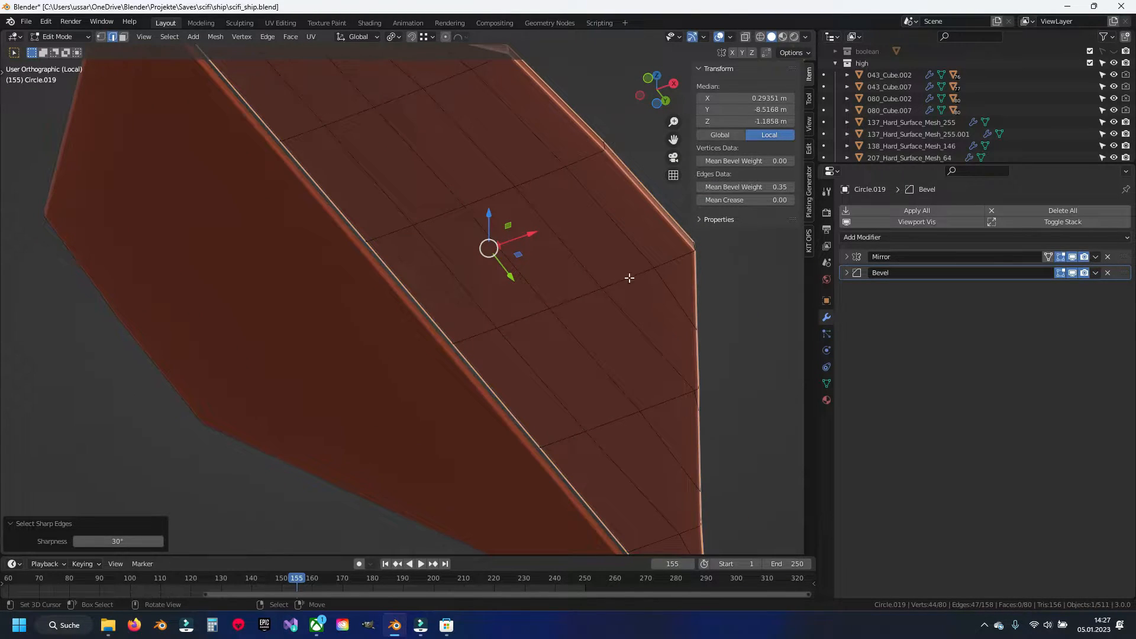
{"action": "key", "text": "Tab"}
Step: Check the panel's bevels, leave the isolated view, hide the panel and save the file
{"action": "middle_click_drag", "start_coordinate": [497, 312], "coordinate": [361, 414]}
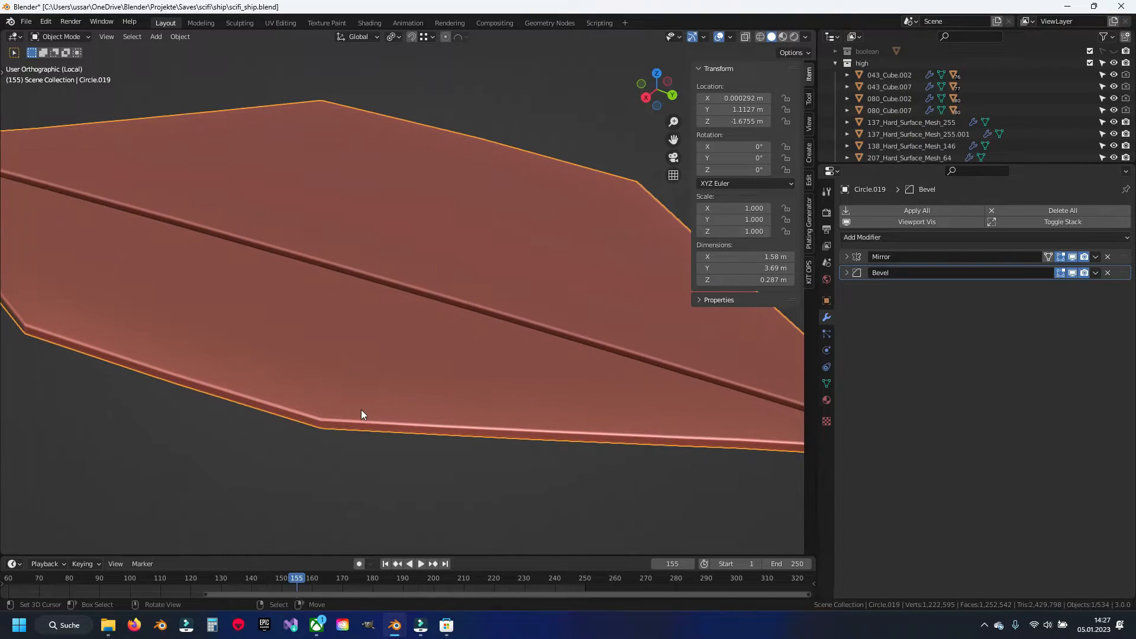
{"action": "key", "text": "KP_Divide"}
{"action": "key", "text": "ctrl+s"}
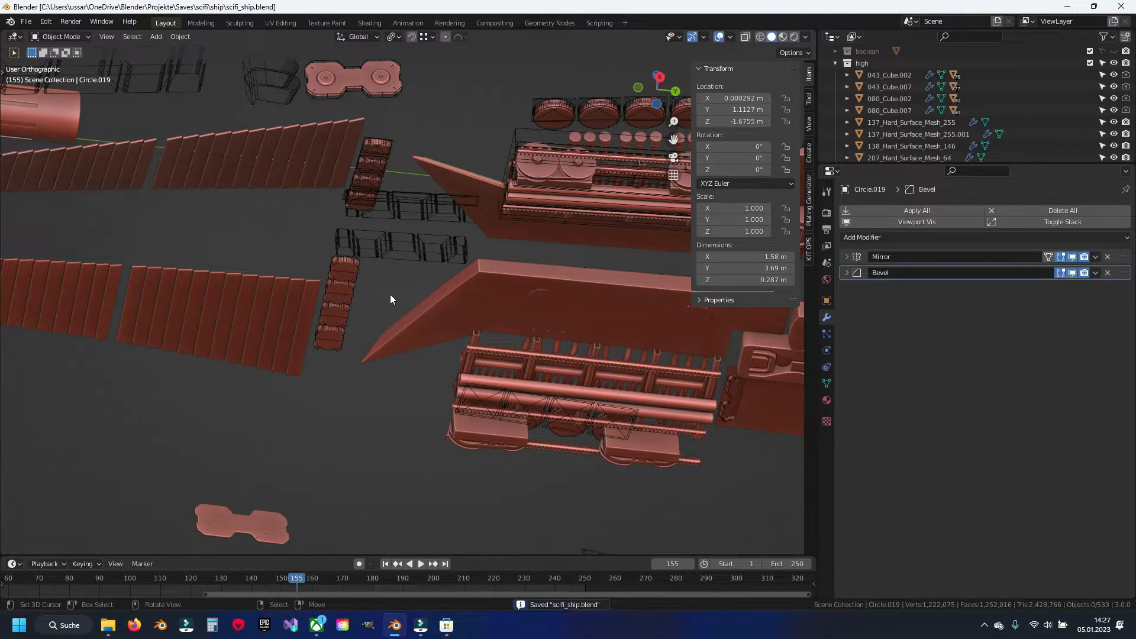
Step: Isolate the large engine cylinder and save the file
{"action": "key", "text": "KP_Divide"}
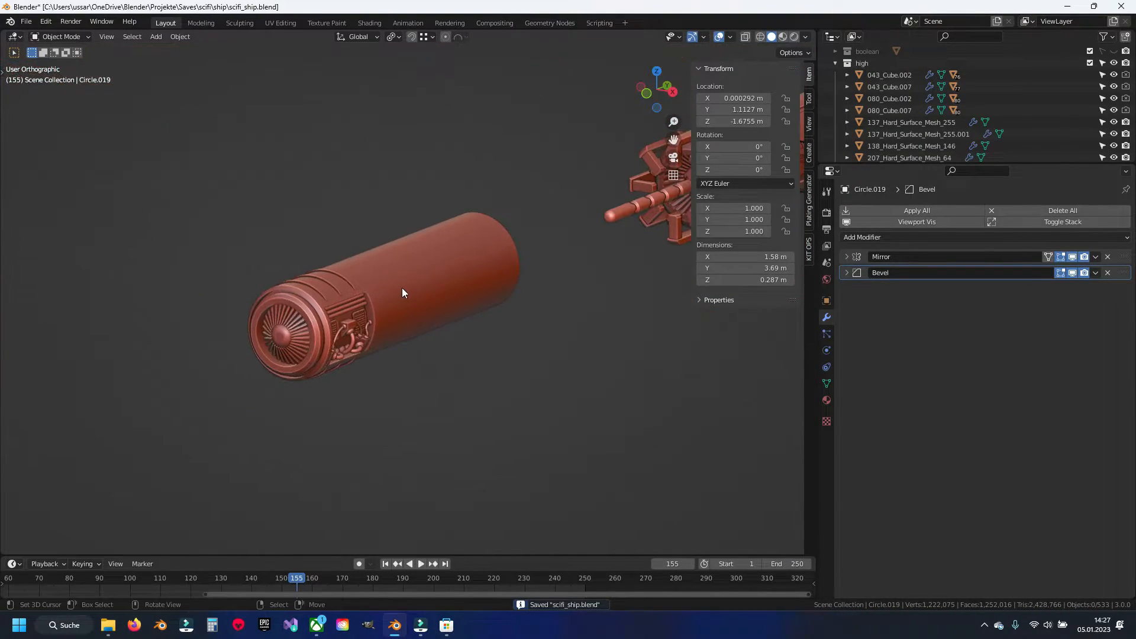
{"action": "right_click", "coordinate": [402, 288]}
{"action": "key", "text": "KP_Divide"}
{"action": "key", "text": "ctrl+s"}
{"action": "middle_click_drag", "start_coordinate": [605, 366], "coordinate": [319, 327], "text": "shift"}
{"action": "scroll", "coordinate": [514, 329], "scroll_direction": "up", "scroll_amount": 7}
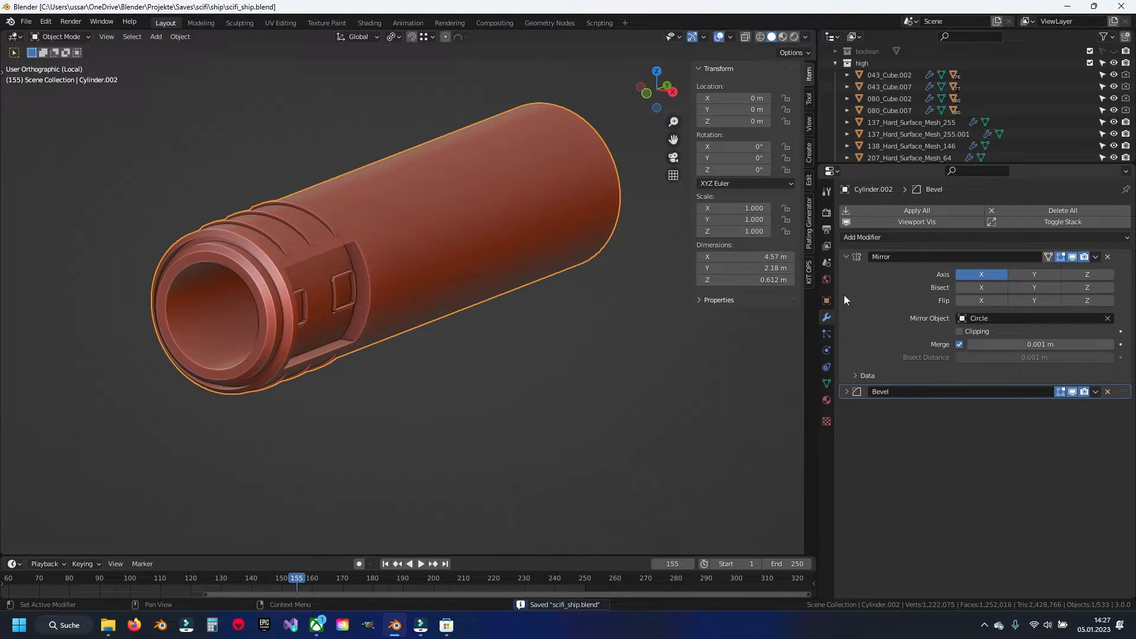
Step: Select the engine cylinder's sharp edges at 30° and set their mean bevel weight to 0.35
{"action": "key", "text": "Tab"}
{"action": "key", "text": "q"}
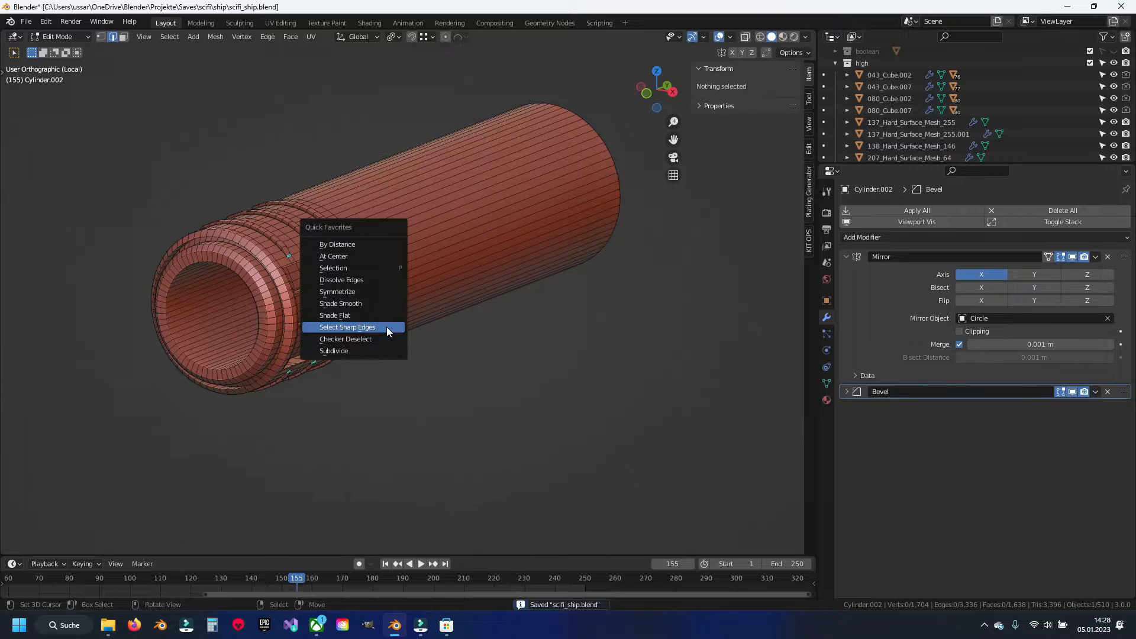
{"action": "left_click", "coordinate": [387, 329]}
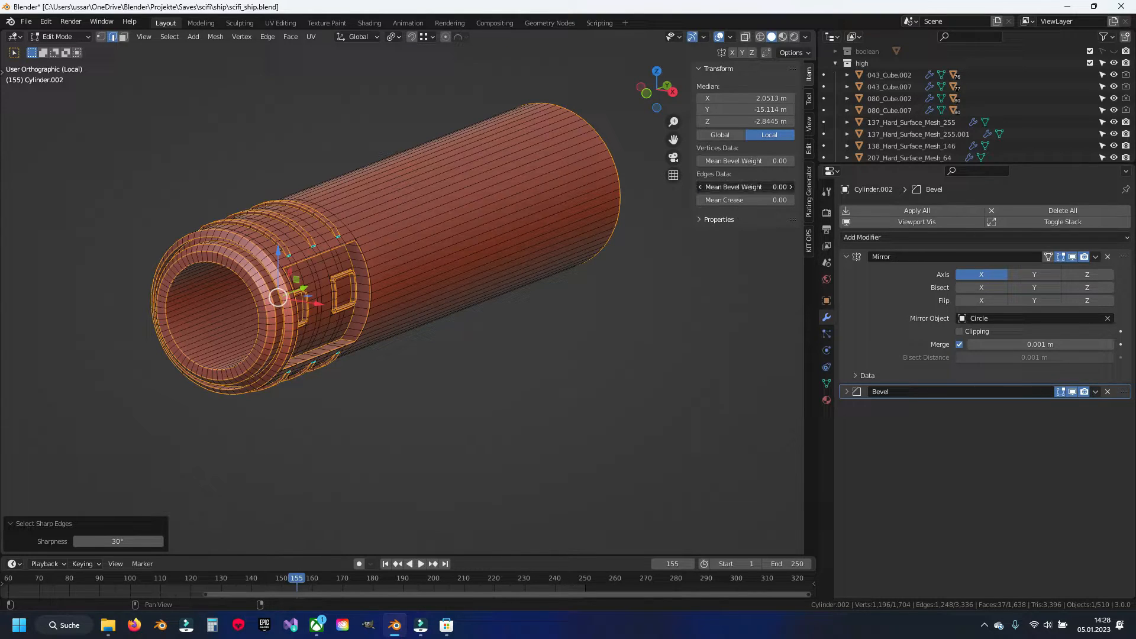
{"action": "key", "text": "Return"}
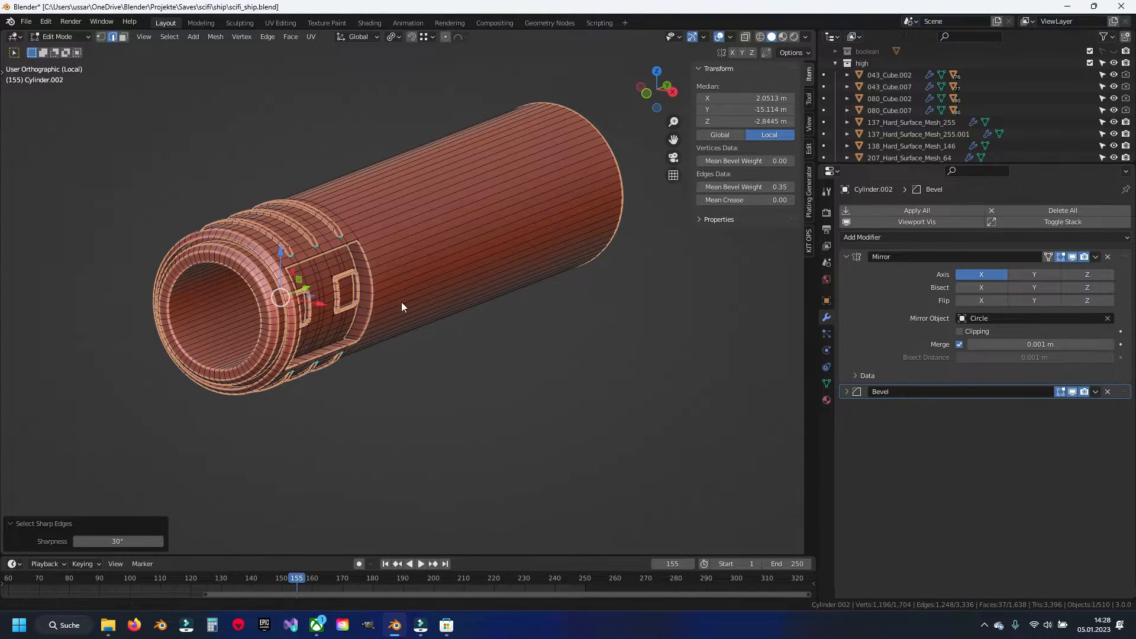
Step: Examine the bevels on the engine cylinder's raised ribs and front section
{"action": "scroll", "coordinate": [401, 302], "scroll_direction": "up", "scroll_amount": 6}
{"action": "scroll", "coordinate": [355, 325], "scroll_direction": "down", "scroll_amount": 6}
{"action": "middle_click_drag", "start_coordinate": [368, 329], "coordinate": [326, 331]}
{"action": "middle_click_drag", "start_coordinate": [402, 323], "coordinate": [579, 390], "text": "shift"}
{"action": "scroll", "coordinate": [321, 323], "scroll_direction": "up", "scroll_amount": 8}
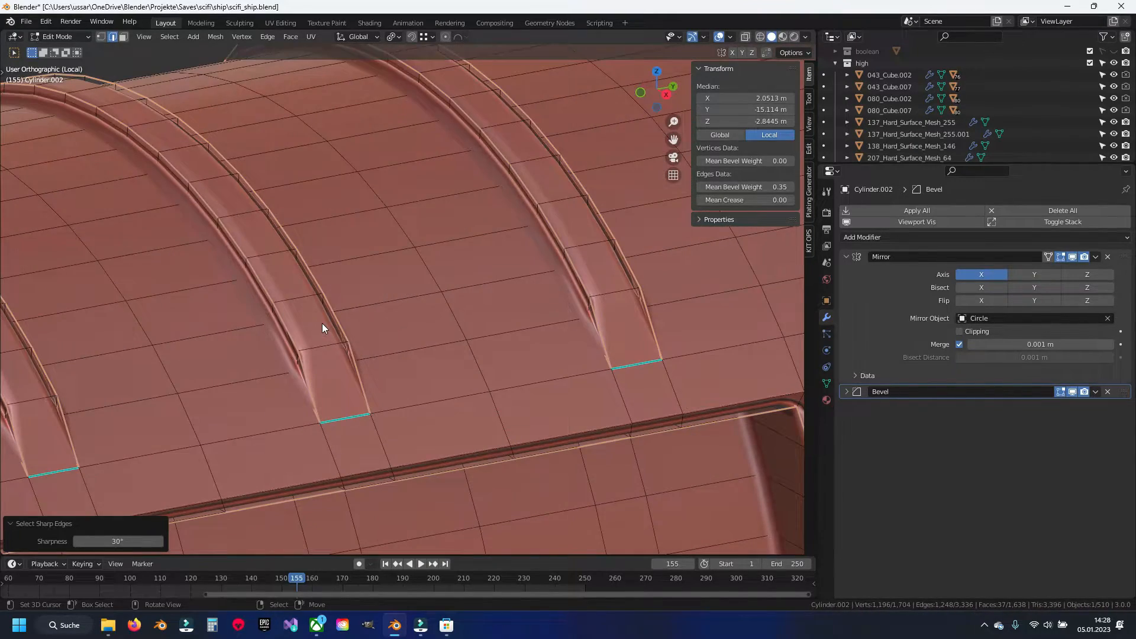
{"action": "key", "text": "Tab"}
{"action": "scroll", "coordinate": [323, 332], "scroll_direction": "down", "scroll_amount": 8}
{"action": "middle_click_drag", "start_coordinate": [327, 359], "coordinate": [388, 330]}
Step: Deselect the circular edge loops on the outside of the cylinder's front rim
{"action": "key", "text": "Tab"}
{"action": "right_click", "coordinate": [344, 361], "text": "alt+shift"}
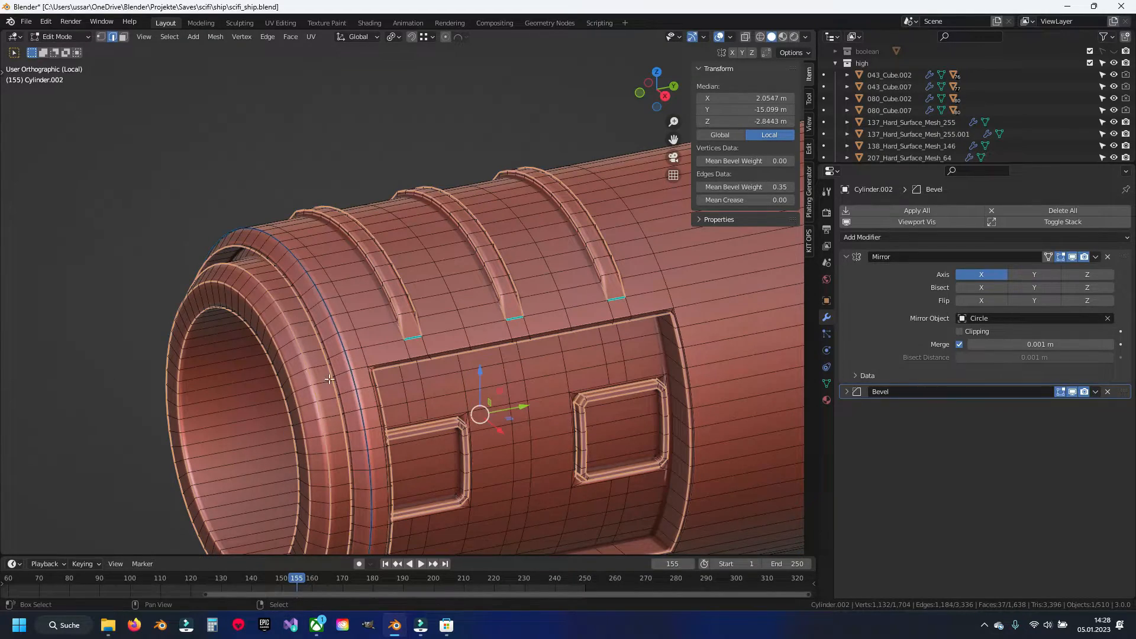
{"action": "scroll", "coordinate": [314, 386], "scroll_direction": "up", "scroll_amount": 4}
{"action": "right_click", "coordinate": [346, 353], "text": "alt+shift"}
{"action": "right_click", "coordinate": [305, 371], "text": "alt+shift"}
{"action": "right_click", "coordinate": [265, 388], "text": "alt+shift"}
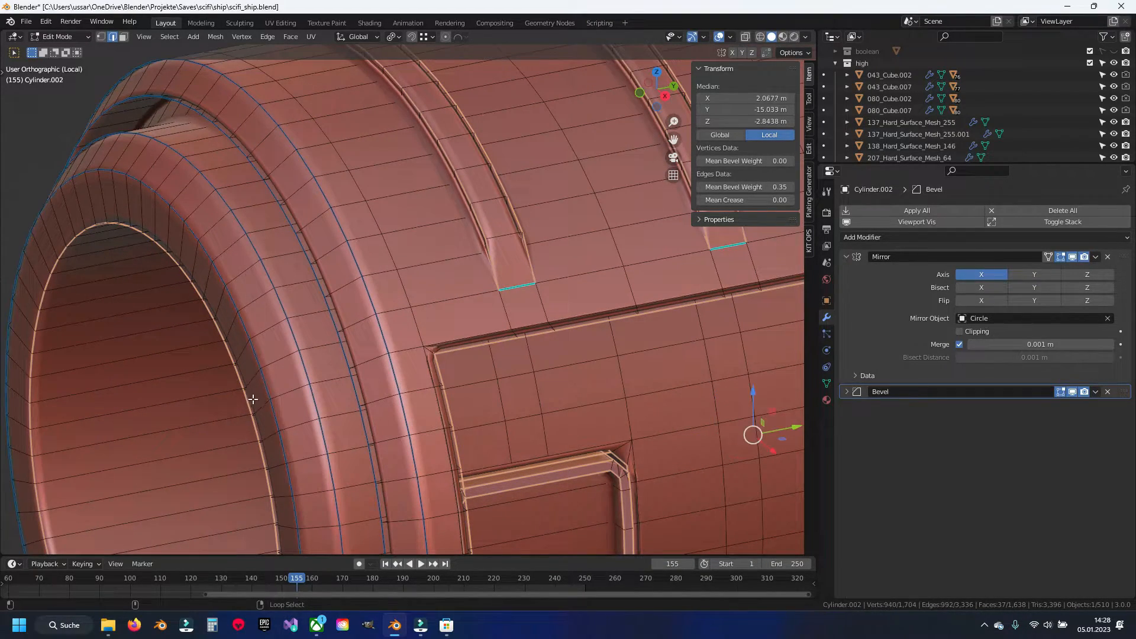
{"action": "right_click", "coordinate": [253, 398], "text": "alt+shift"}
Step: Deselect the hidden edge loops inside the cylinder's bore and front grooves with the wireframe X-ray display
{"action": "scroll", "coordinate": [303, 393], "scroll_direction": "down", "scroll_amount": 7}
{"action": "middle_click_drag", "start_coordinate": [304, 393], "coordinate": [403, 377]}
{"action": "middle_click_drag", "start_coordinate": [789, 280], "coordinate": [476, 366], "text": "shift"}
{"action": "scroll", "coordinate": [476, 365], "scroll_direction": "up", "scroll_amount": 5}
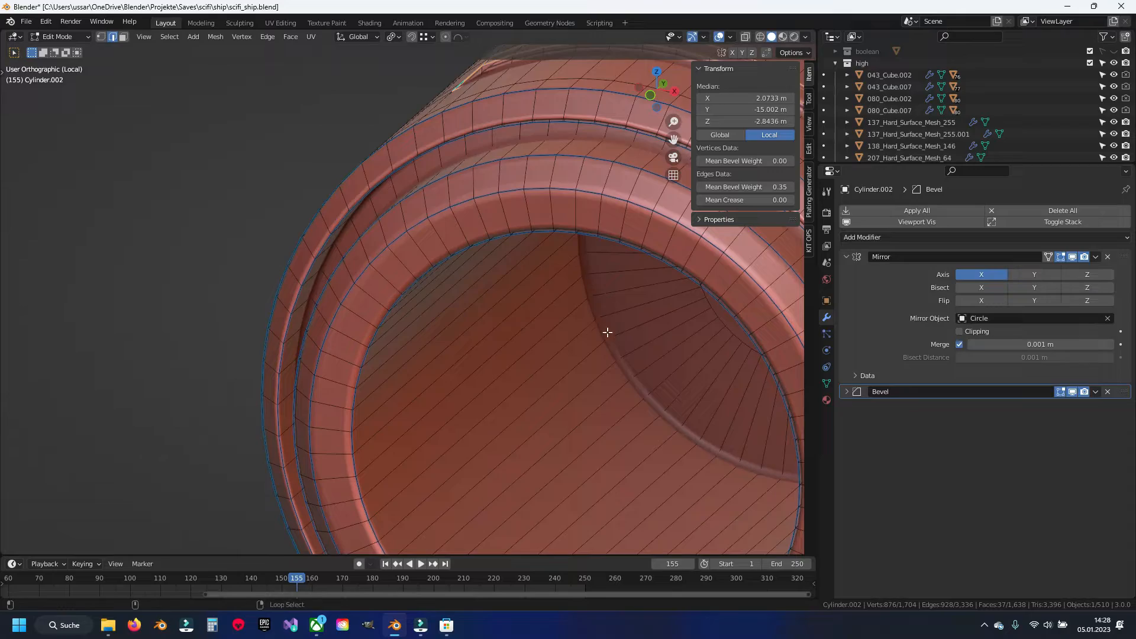
{"action": "scroll", "coordinate": [320, 406], "scroll_direction": "down", "scroll_amount": 5}
{"action": "key", "text": "shift+z"}
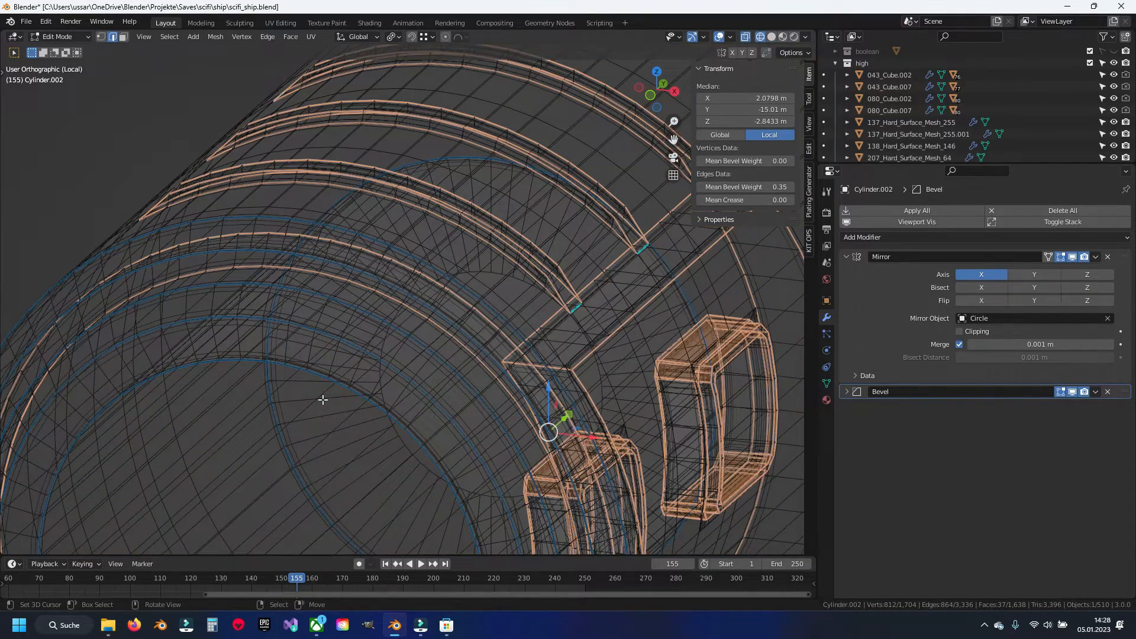
{"action": "scroll", "coordinate": [282, 276], "scroll_direction": "up", "scroll_amount": 5}
{"action": "right_click", "coordinate": [301, 407], "text": "alt+shift"}
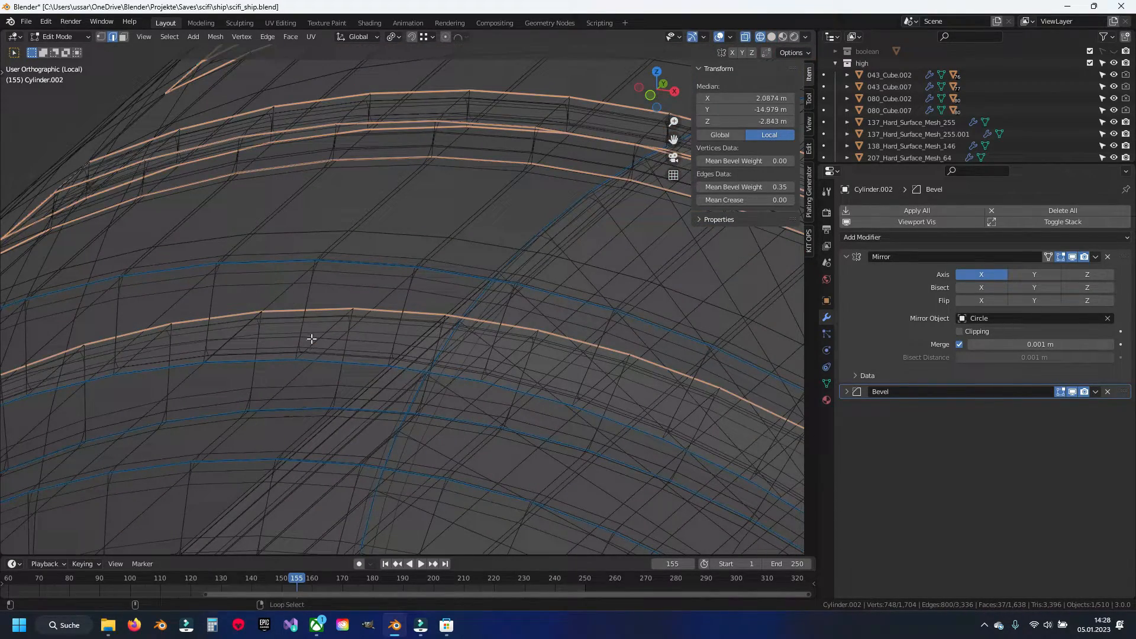
{"action": "right_click", "coordinate": [326, 308], "text": "alt+shift"}
{"action": "key", "text": "shift+z"}
Step: Deselect the edge loops outlining the recessed side panel, keeping the ribs and small window frames selected
{"action": "scroll", "coordinate": [349, 322], "scroll_direction": "down", "scroll_amount": 10}
{"action": "middle_click_drag", "start_coordinate": [489, 340], "coordinate": [528, 329]}
{"action": "scroll", "coordinate": [530, 328], "scroll_direction": "up", "scroll_amount": 4}
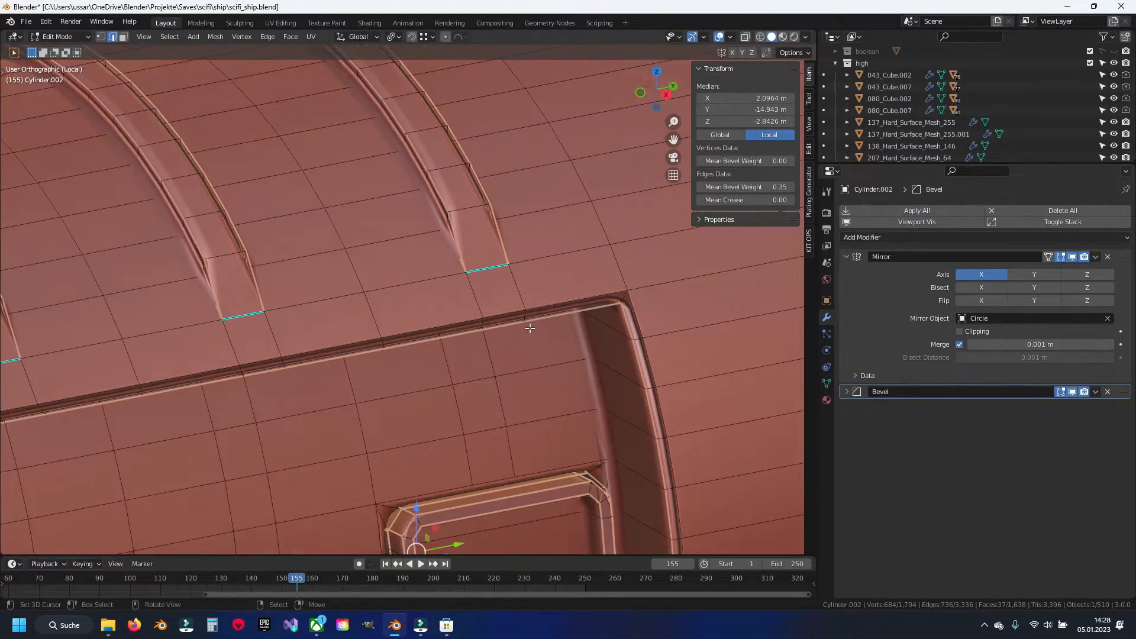
{"action": "scroll", "coordinate": [532, 327], "scroll_direction": "down", "scroll_amount": 5}
{"action": "middle_click_drag", "start_coordinate": [532, 327], "coordinate": [395, 353]}
{"action": "scroll", "coordinate": [499, 385], "scroll_direction": "up", "scroll_amount": 10}
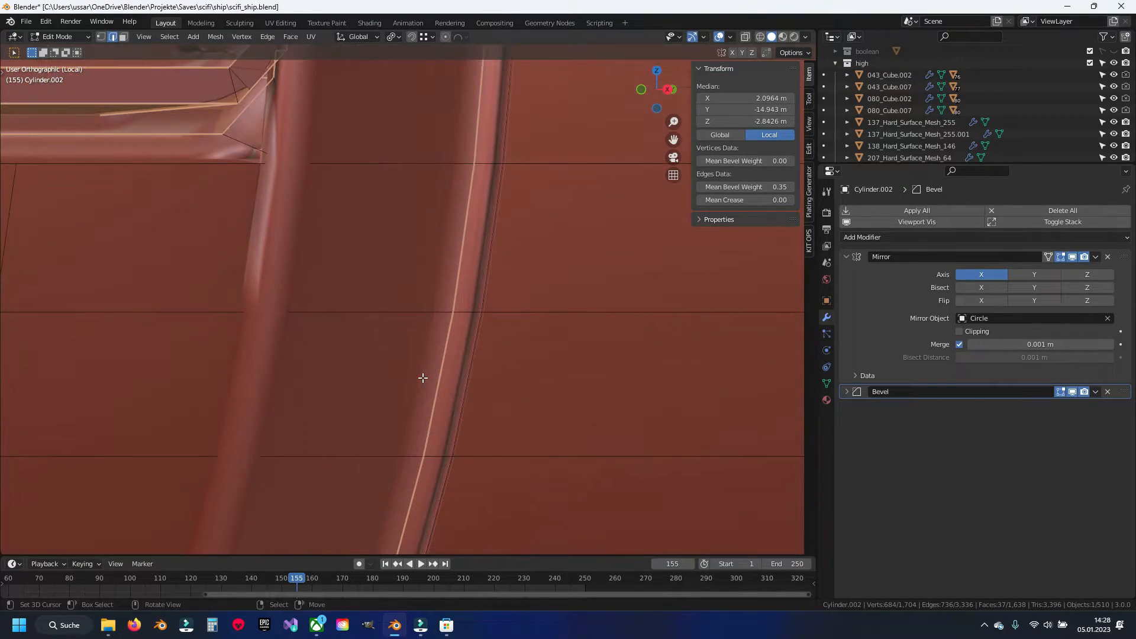
{"action": "scroll", "coordinate": [423, 377], "scroll_direction": "down", "scroll_amount": 2}
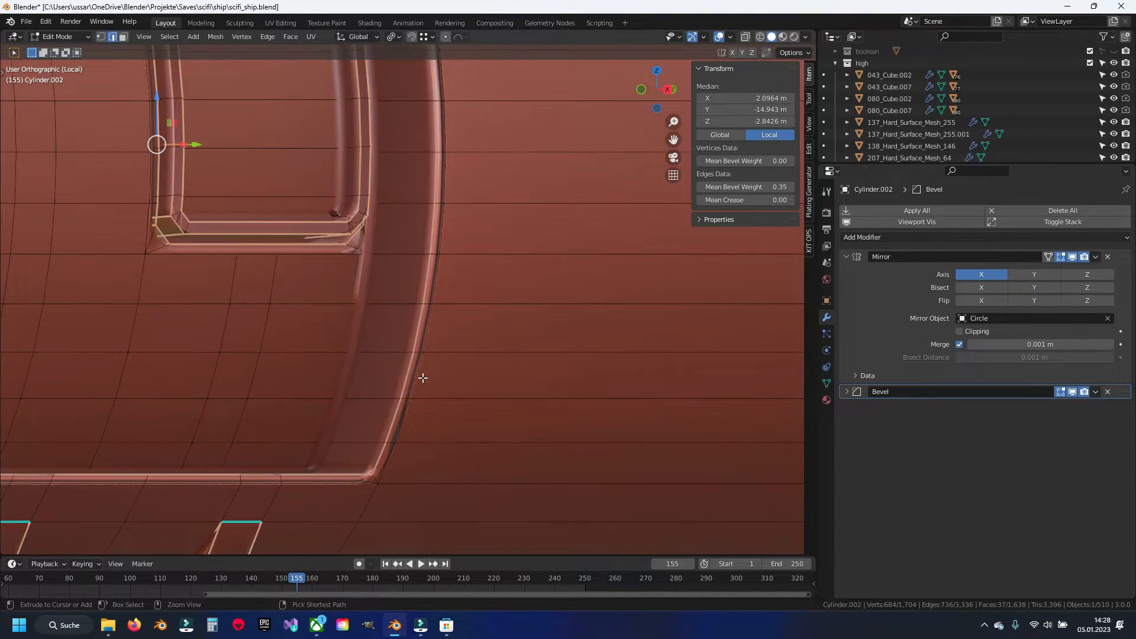
{"action": "scroll", "coordinate": [436, 358], "scroll_direction": "down", "scroll_amount": 5}
{"action": "scroll", "coordinate": [515, 346], "scroll_direction": "up", "scroll_amount": 6}
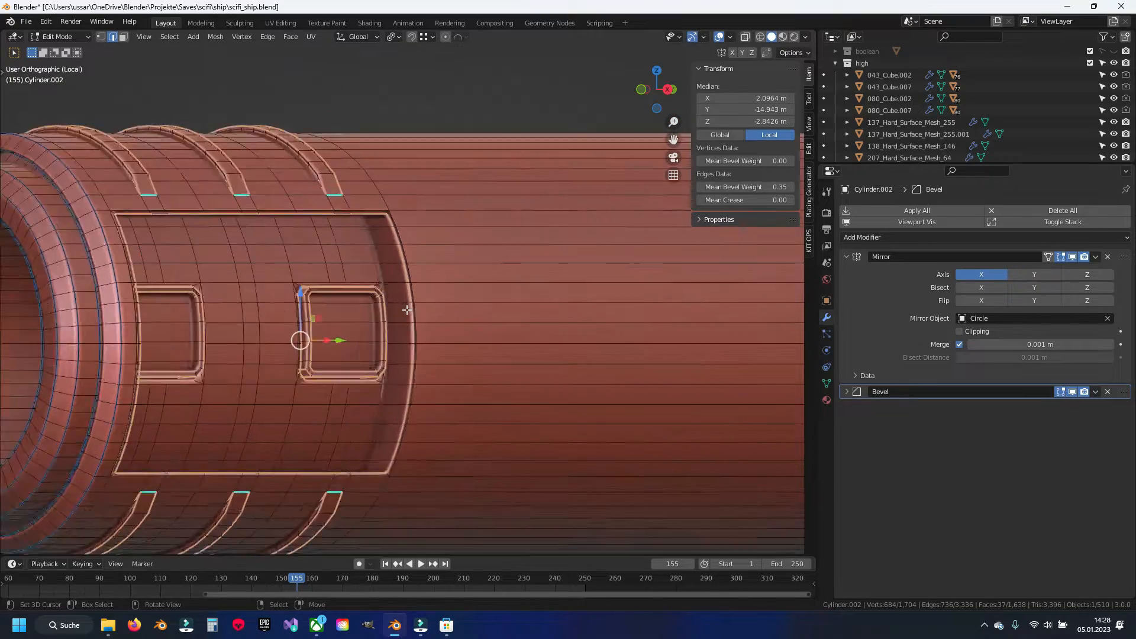
{"action": "right_click", "coordinate": [408, 262], "text": "alt+shift"}
{"action": "scroll", "coordinate": [408, 254], "scroll_direction": "down", "scroll_amount": 8}
{"action": "middle_click_drag", "start_coordinate": [577, 340], "coordinate": [311, 332]}
{"action": "scroll", "coordinate": [311, 332], "scroll_direction": "up", "scroll_amount": 3}
{"action": "scroll", "coordinate": [311, 332], "scroll_direction": "up", "scroll_amount": 1}
{"action": "right_click", "coordinate": [284, 323], "text": "alt+shift"}
Step: Set the mean bevel weight of the selected rib and window-frame edges to 0.25
{"action": "scroll", "coordinate": [284, 323], "scroll_direction": "down", "scroll_amount": 6}
{"action": "middle_click_drag", "start_coordinate": [193, 328], "coordinate": [435, 276]}
{"action": "scroll", "coordinate": [374, 326], "scroll_direction": "up", "scroll_amount": 8}
{"action": "left_click", "coordinate": [745, 187]}
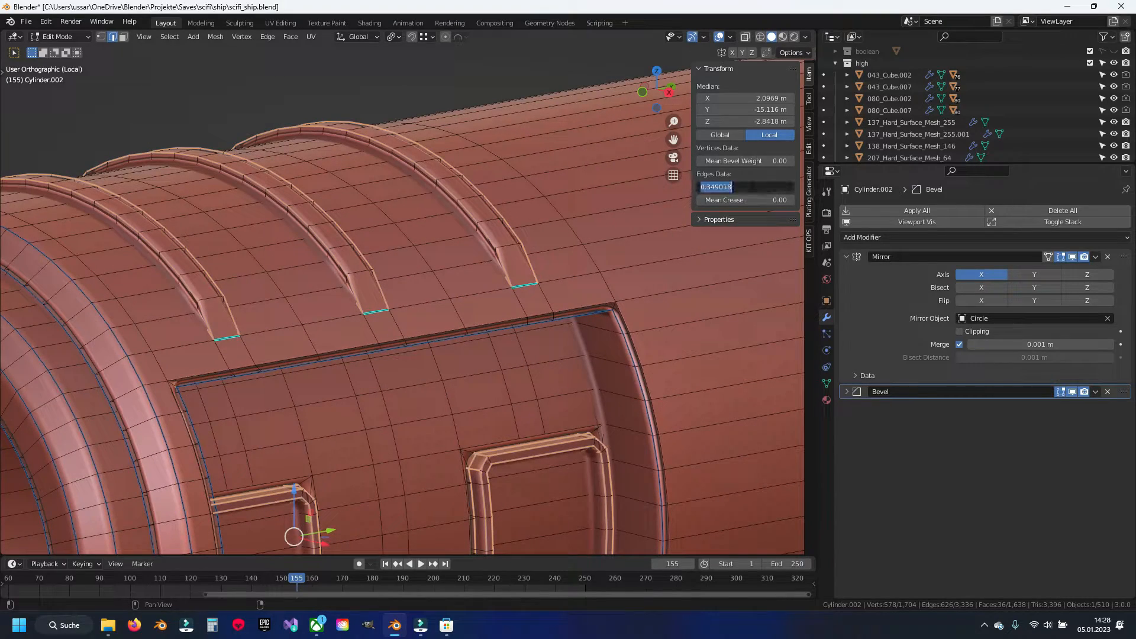
{"action": "type", "text": ".25"}
{"action": "key", "text": "Return"}
Step: Set the mean bevel weight of the selected rib and window-frame edges to 0.2
{"action": "middle_click_drag", "start_coordinate": [358, 405], "coordinate": [489, 234], "text": "shift"}
{"action": "scroll", "coordinate": [406, 294], "scroll_direction": "up", "scroll_amount": 3}
{"action": "middle_click_drag", "start_coordinate": [413, 160], "coordinate": [456, 357], "text": "shift"}
{"action": "scroll", "coordinate": [456, 357], "scroll_direction": "up", "scroll_amount": 1}
{"action": "middle_click_drag", "start_coordinate": [379, 296], "coordinate": [416, 337], "text": "shift"}
{"action": "scroll", "coordinate": [417, 337], "scroll_direction": "up", "scroll_amount": 3}
{"action": "left_click", "coordinate": [737, 187]}
{"action": "key", "text": "BackSpace"}
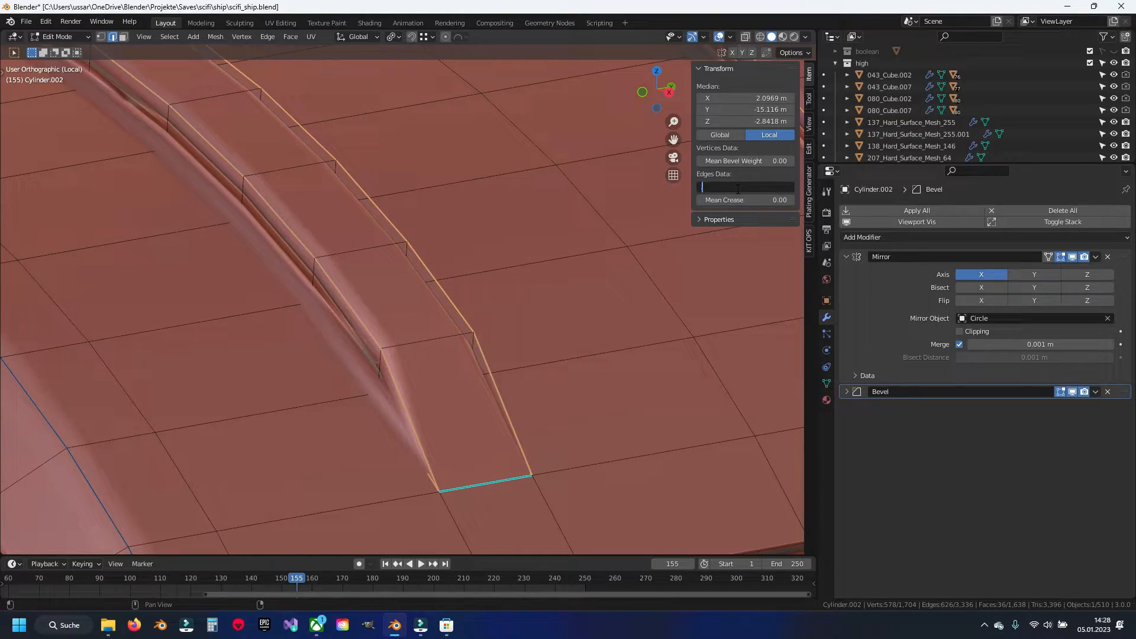
{"action": "type", "text": ".2"}
{"action": "key", "text": "Return"}
Step: Examine the bevels around the rounded corners of the small window frame
{"action": "scroll", "coordinate": [442, 346], "scroll_direction": "down", "scroll_amount": 7}
{"action": "scroll", "coordinate": [503, 402], "scroll_direction": "down", "scroll_amount": 2}
{"action": "middle_click_drag", "start_coordinate": [580, 473], "coordinate": [488, 315], "text": "shift"}
{"action": "scroll", "coordinate": [488, 313], "scroll_direction": "up", "scroll_amount": 7}
{"action": "middle_click_drag", "start_coordinate": [565, 258], "coordinate": [420, 331], "text": "shift"}
{"action": "scroll", "coordinate": [420, 331], "scroll_direction": "up", "scroll_amount": 6}
{"action": "scroll", "coordinate": [420, 331], "scroll_direction": "down", "scroll_amount": 3}
{"action": "scroll", "coordinate": [415, 331], "scroll_direction": "down", "scroll_amount": 10}
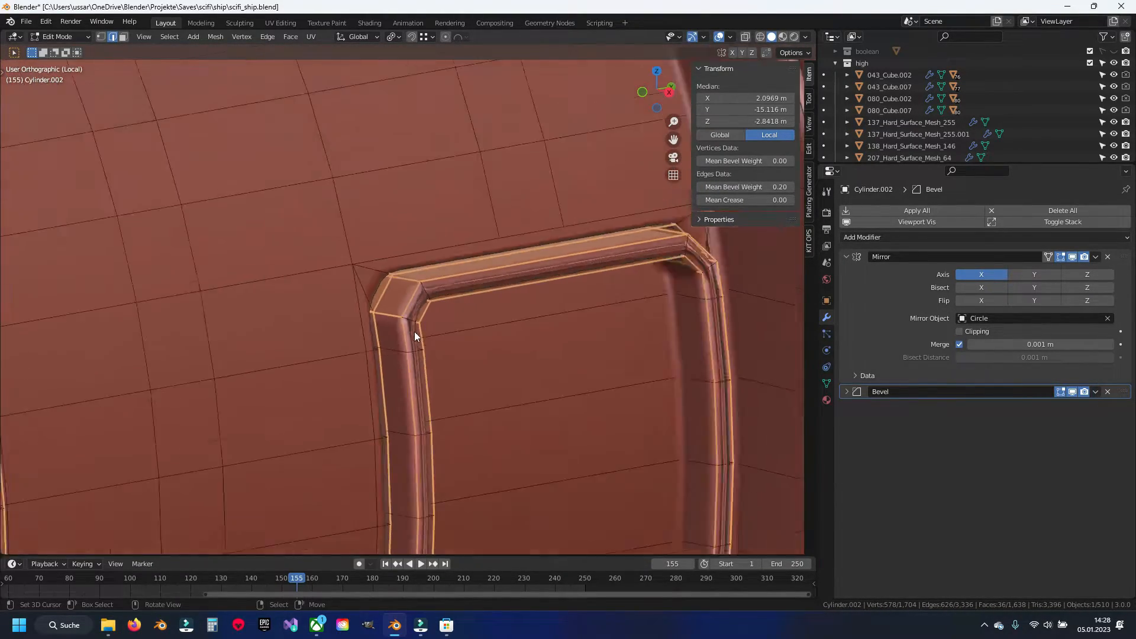
Step: Deselect the edge loops on the front-facing sides of the three ribs above the side panel
{"action": "middle_click_drag", "start_coordinate": [214, 217], "coordinate": [382, 378], "text": "shift"}
{"action": "scroll", "coordinate": [382, 379], "scroll_direction": "up", "scroll_amount": 4}
{"action": "right_click", "coordinate": [371, 364], "text": "alt+shift"}
{"action": "right_click", "coordinate": [411, 359], "text": "alt+shift"}
{"action": "right_click", "coordinate": [576, 327], "text": "alt+shift"}
{"action": "right_click", "coordinate": [610, 308], "text": "alt+shift"}
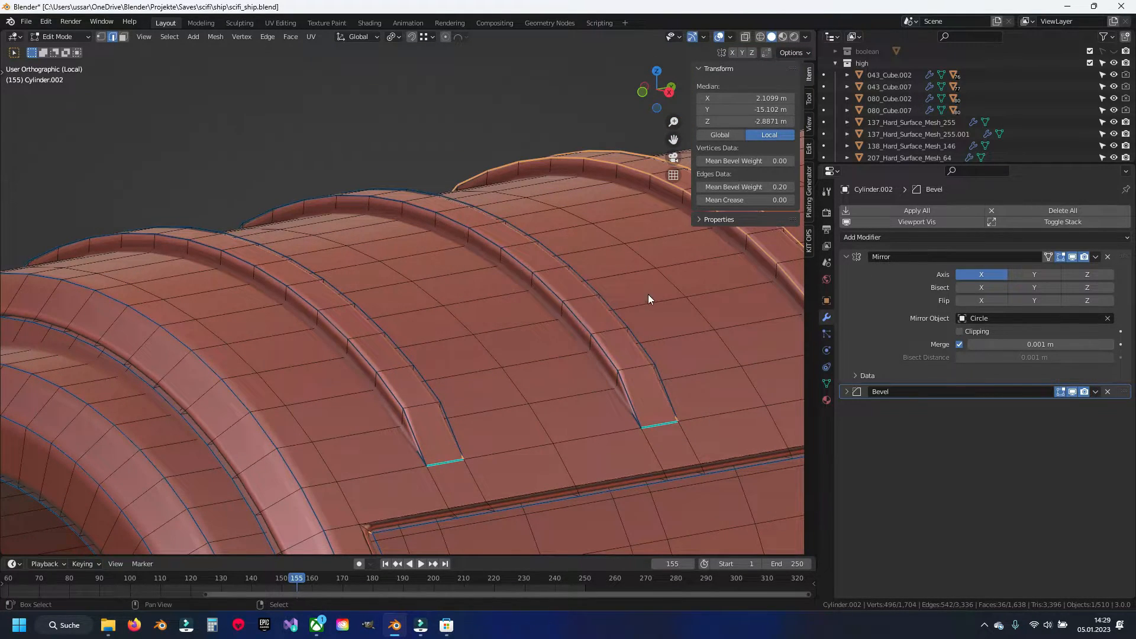
{"action": "middle_click_drag", "start_coordinate": [647, 294], "coordinate": [355, 379], "text": "shift"}
{"action": "right_click", "coordinate": [503, 369], "text": "alt+shift"}
{"action": "right_click", "coordinate": [531, 360], "text": "alt+shift"}
Step: Deselect the remaining edge loops on the rear-facing sides of the three ribs above the panel
{"action": "middle_click_drag", "start_coordinate": [525, 363], "coordinate": [311, 386]}
{"action": "scroll", "coordinate": [312, 385], "scroll_direction": "down", "scroll_amount": 8}
{"action": "middle_click_drag", "start_coordinate": [142, 366], "coordinate": [402, 311], "text": "shift"}
{"action": "scroll", "coordinate": [403, 311], "scroll_direction": "up", "scroll_amount": 8}
{"action": "right_click", "coordinate": [215, 179], "text": "alt+shift"}
{"action": "right_click", "coordinate": [512, 257], "text": "alt+shift"}
{"action": "middle_click_drag", "start_coordinate": [512, 257], "coordinate": [317, 347]}
{"action": "right_click", "coordinate": [484, 373], "text": "alt+shift"}
{"action": "right_click", "coordinate": [424, 439], "text": "shift"}
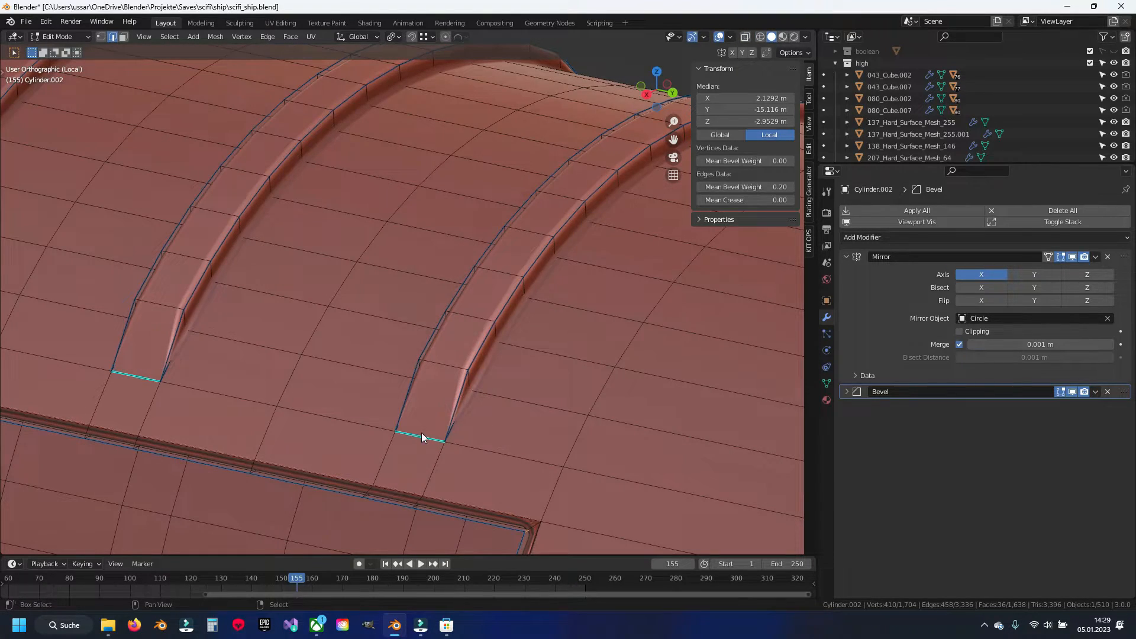
Step: Deselect the edge loops along the three ribs below the side panel, undoing a wrong loop pick
{"action": "scroll", "coordinate": [421, 432], "scroll_direction": "down", "scroll_amount": 7}
{"action": "middle_click_drag", "start_coordinate": [366, 449], "coordinate": [406, 349]}
{"action": "scroll", "coordinate": [467, 354], "scroll_direction": "up", "scroll_amount": 6}
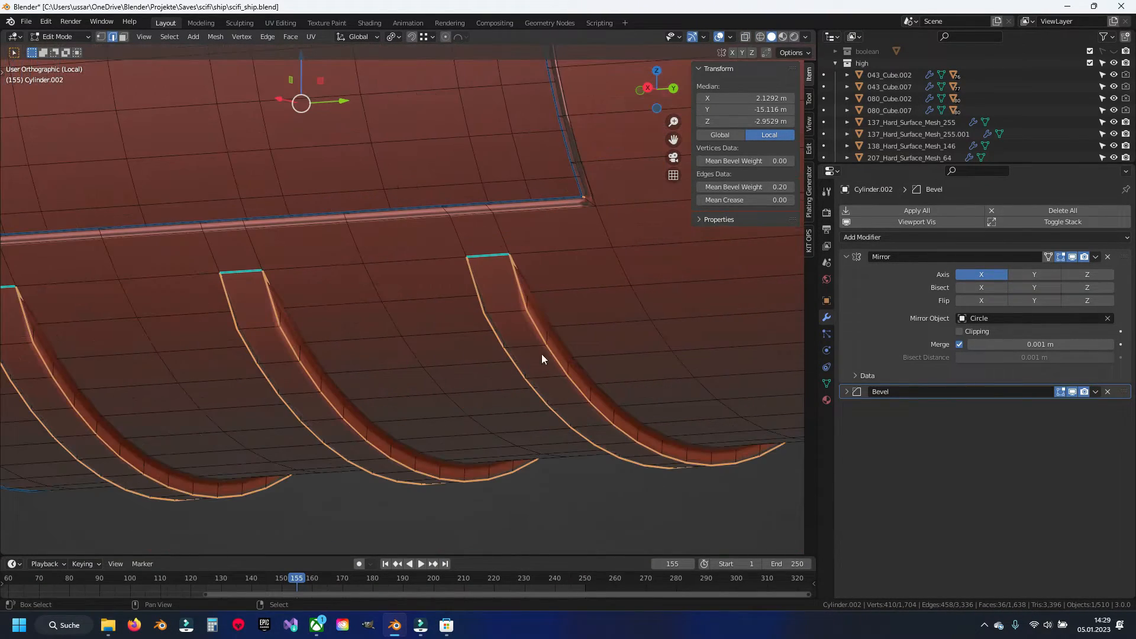
{"action": "right_click", "coordinate": [490, 332], "text": "alt+shift"}
{"action": "key", "text": "ctrl+z"}
{"action": "right_click", "coordinate": [486, 330], "text": "alt+shift"}
{"action": "right_click", "coordinate": [305, 379], "text": "alt+shift"}
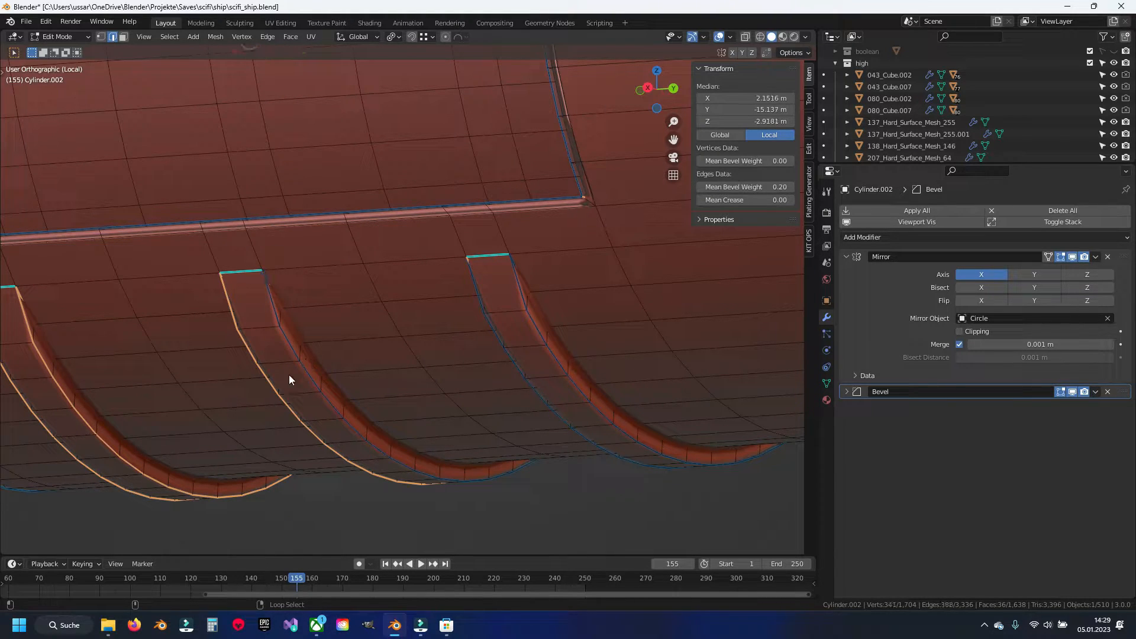
{"action": "middle_click_drag", "start_coordinate": [262, 382], "coordinate": [479, 355], "text": "shift"}
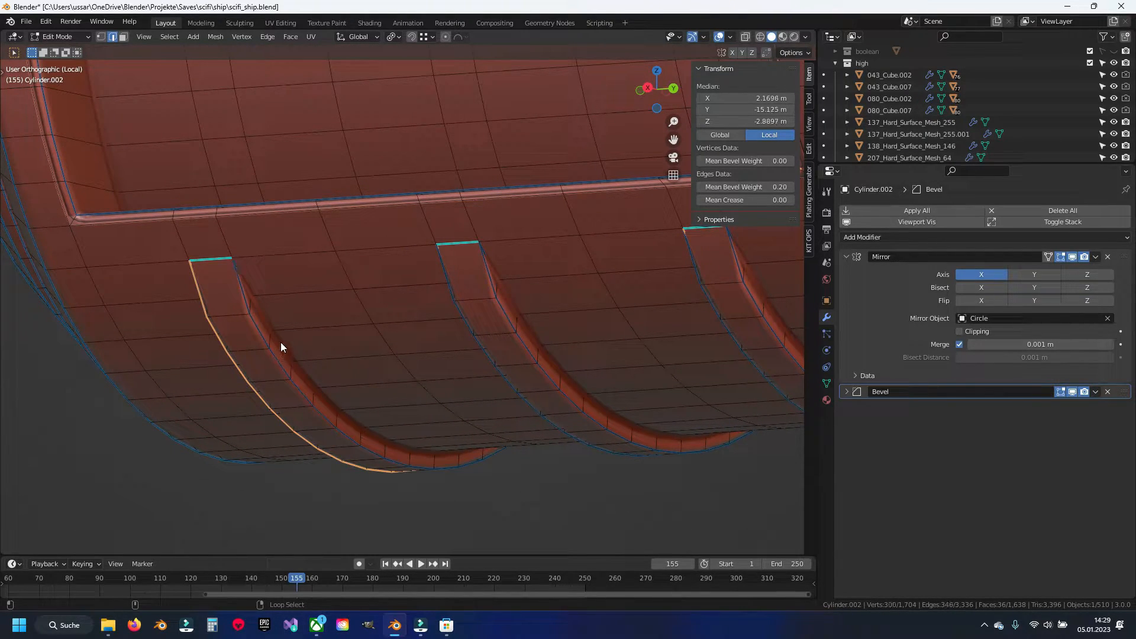
{"action": "right_click", "coordinate": [240, 373], "text": "alt+shift"}
{"action": "scroll", "coordinate": [266, 375], "scroll_direction": "down", "scroll_amount": 7}
{"action": "middle_click_drag", "start_coordinate": [307, 378], "coordinate": [394, 340]}
{"action": "scroll", "coordinate": [394, 339], "scroll_direction": "up", "scroll_amount": 7}
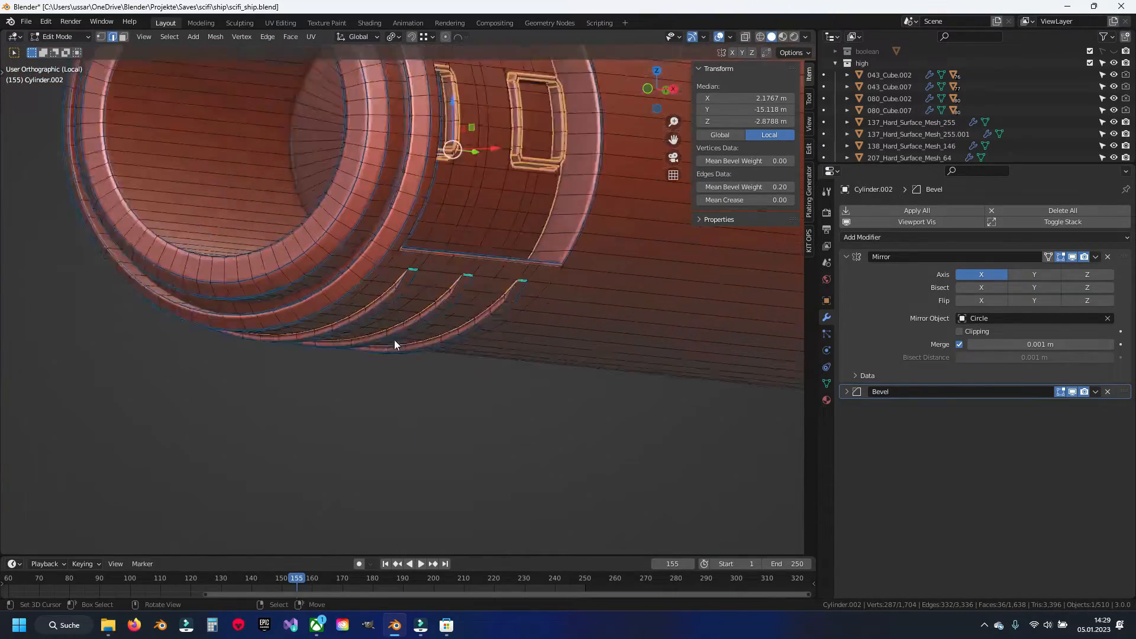
Step: Switch to wireframe display and deselect the recessed panel's lower edge loop and its lower rear corner edges
{"action": "scroll", "coordinate": [525, 357], "scroll_direction": "down", "scroll_amount": 5}
{"action": "mouse_move", "coordinate": [450, 260]}
{"action": "middle_mouse_down", "text": "shift"}
{"action": "mouse_move", "coordinate": [294, 443]}
{"action": "mouse_move", "coordinate": [364, 442]}
{"action": "mouse_move", "coordinate": [359, 420]}
{"action": "middle_mouse_up", "text": "shift"}
{"action": "scroll", "coordinate": [379, 420], "scroll_direction": "up", "scroll_amount": 3}
{"action": "key", "text": "shift+z"}
{"action": "key", "text": "t"}
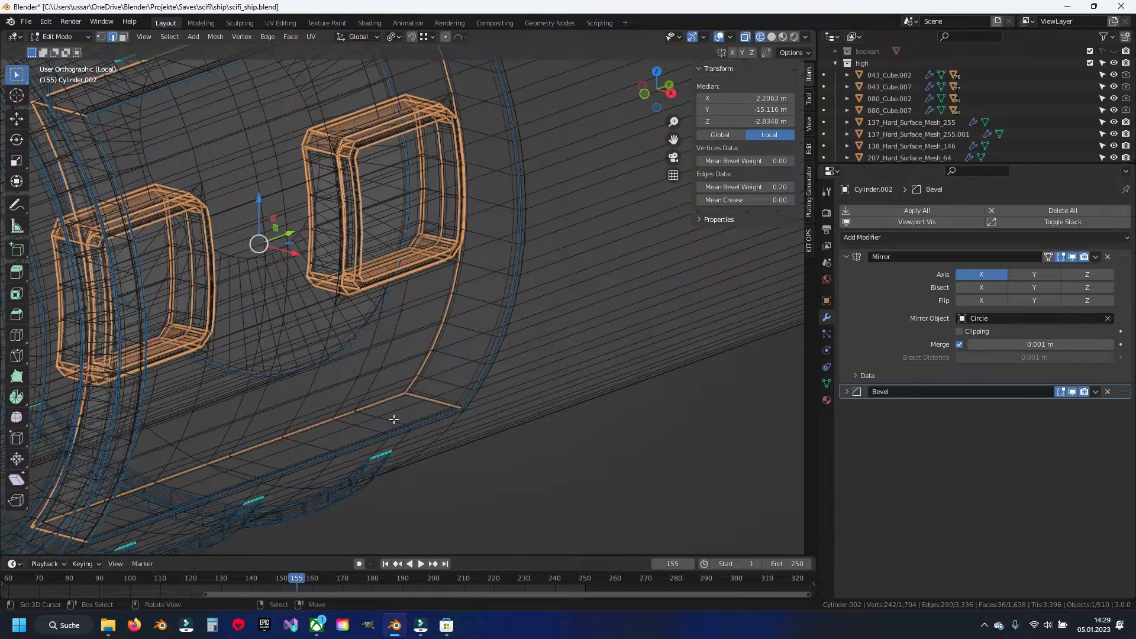
{"action": "scroll", "coordinate": [393, 419], "scroll_direction": "up", "scroll_amount": 1}
{"action": "key", "text": "t"}
{"action": "right_click", "coordinate": [426, 378], "text": "alt+shift"}
{"action": "right_click", "coordinate": [385, 421], "text": "alt+shift"}
{"action": "right_click", "coordinate": [448, 422], "text": "shift"}
Step: Deselect the recessed panel's remaining curved rear edges above and beside the rear window frame
{"action": "middle_click_drag", "start_coordinate": [444, 301], "coordinate": [435, 550], "text": "shift"}
{"action": "right_click", "coordinate": [437, 241], "text": "alt+shift"}
{"action": "right_click", "coordinate": [444, 244], "text": "alt+shift"}
{"action": "right_click", "coordinate": [437, 251], "text": "alt+shift"}
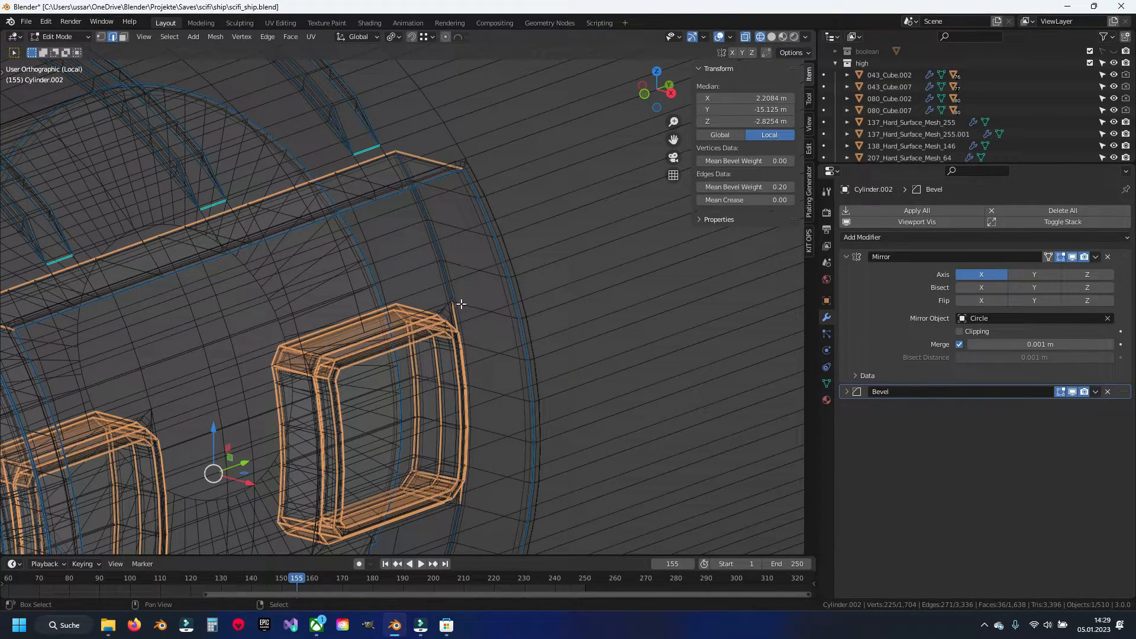
{"action": "middle_click_drag", "start_coordinate": [459, 301], "coordinate": [417, 303]}
{"action": "middle_click_drag", "start_coordinate": [562, 325], "coordinate": [288, 323], "text": "shift"}
{"action": "scroll", "coordinate": [288, 324], "scroll_direction": "up", "scroll_amount": 6}
{"action": "right_click", "coordinate": [302, 317], "text": "alt+shift"}
Step: Deselect the edge loop along the upper side of the recessed panel
{"action": "scroll", "coordinate": [302, 318], "scroll_direction": "down", "scroll_amount": 4}
{"action": "middle_click_drag", "start_coordinate": [256, 248], "coordinate": [374, 402], "text": "shift"}
{"action": "scroll", "coordinate": [384, 296], "scroll_direction": "up", "scroll_amount": 2}
{"action": "right_click", "coordinate": [359, 192], "text": "alt+shift"}
{"action": "scroll", "coordinate": [342, 233], "scroll_direction": "down", "scroll_amount": 5}
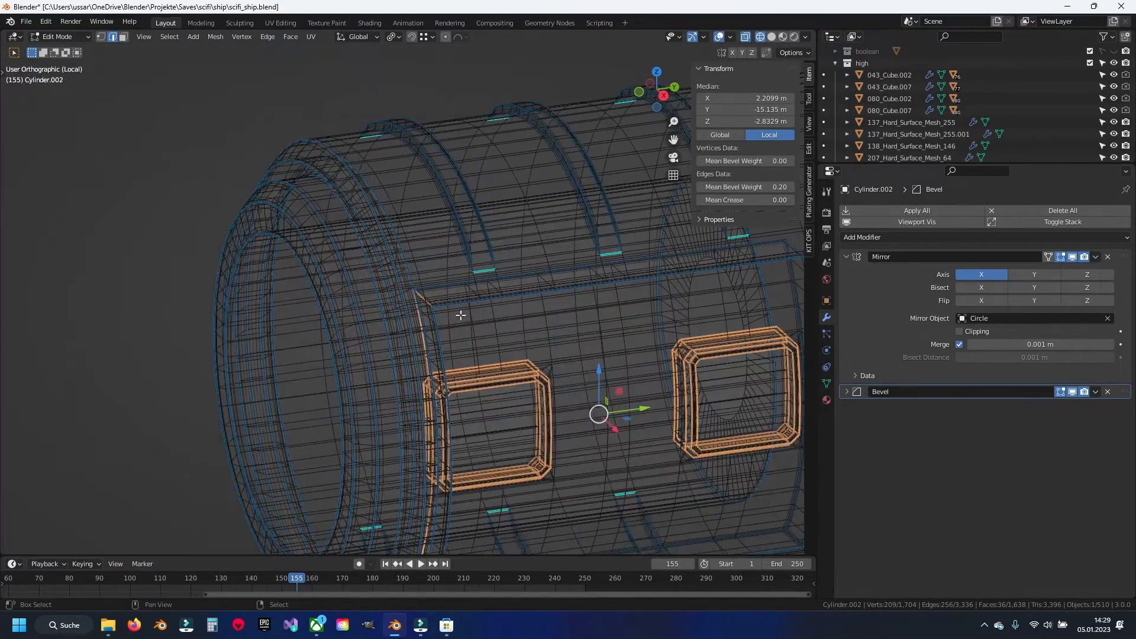
Step: Deselect the stray edges at the recessed panel's upper front corner, correcting wrongly picked loops
{"action": "scroll", "coordinate": [598, 410], "scroll_direction": "up", "scroll_amount": 5}
{"action": "right_click", "coordinate": [447, 296], "text": "alt+shift"}
{"action": "right_click", "coordinate": [444, 298], "text": "alt+shift"}
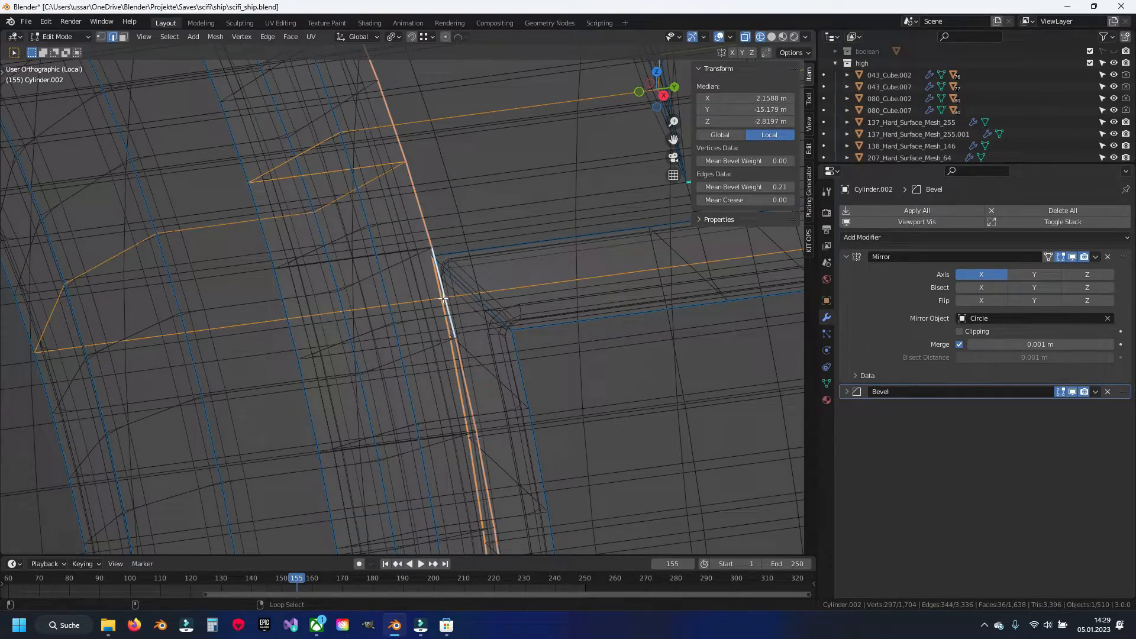
{"action": "right_click", "coordinate": [441, 296], "text": "alt+shift"}
Step: Deselect the curved front edges of the recessed panel, leaving only the two window frames selected
{"action": "scroll", "coordinate": [459, 380], "scroll_direction": "down", "scroll_amount": 6}
{"action": "middle_click_drag", "start_coordinate": [474, 413], "coordinate": [363, 294]}
{"action": "scroll", "coordinate": [443, 332], "scroll_direction": "up", "scroll_amount": 6}
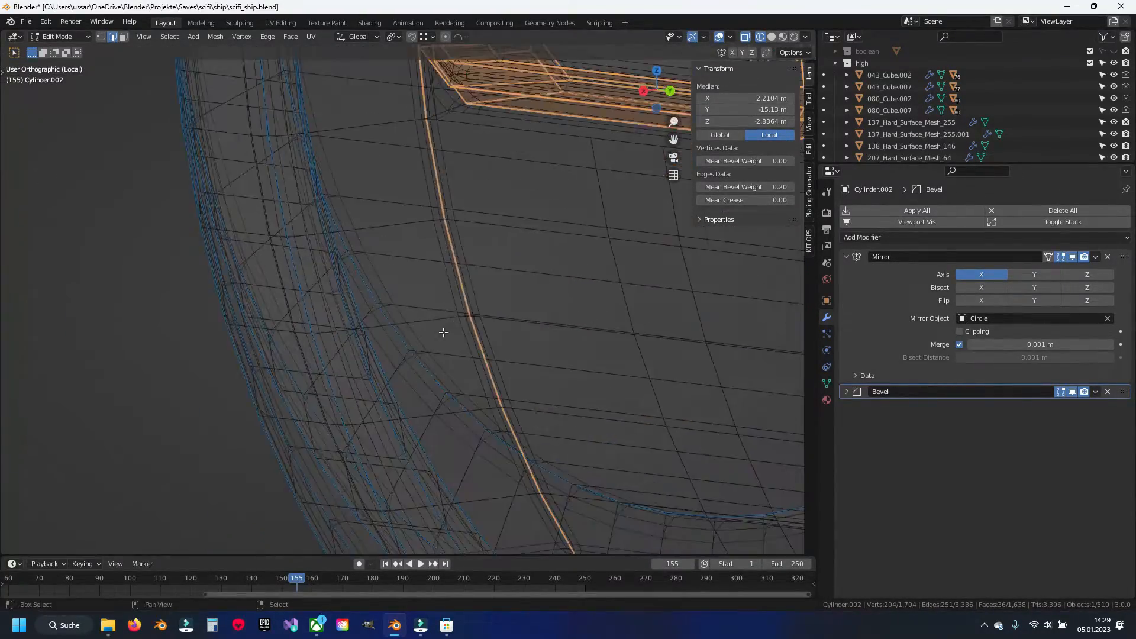
{"action": "scroll", "coordinate": [458, 276], "scroll_direction": "down", "scroll_amount": 5}
{"action": "middle_click_drag", "start_coordinate": [434, 402], "coordinate": [388, 256], "text": "shift"}
{"action": "scroll", "coordinate": [389, 257], "scroll_direction": "up", "scroll_amount": 6}
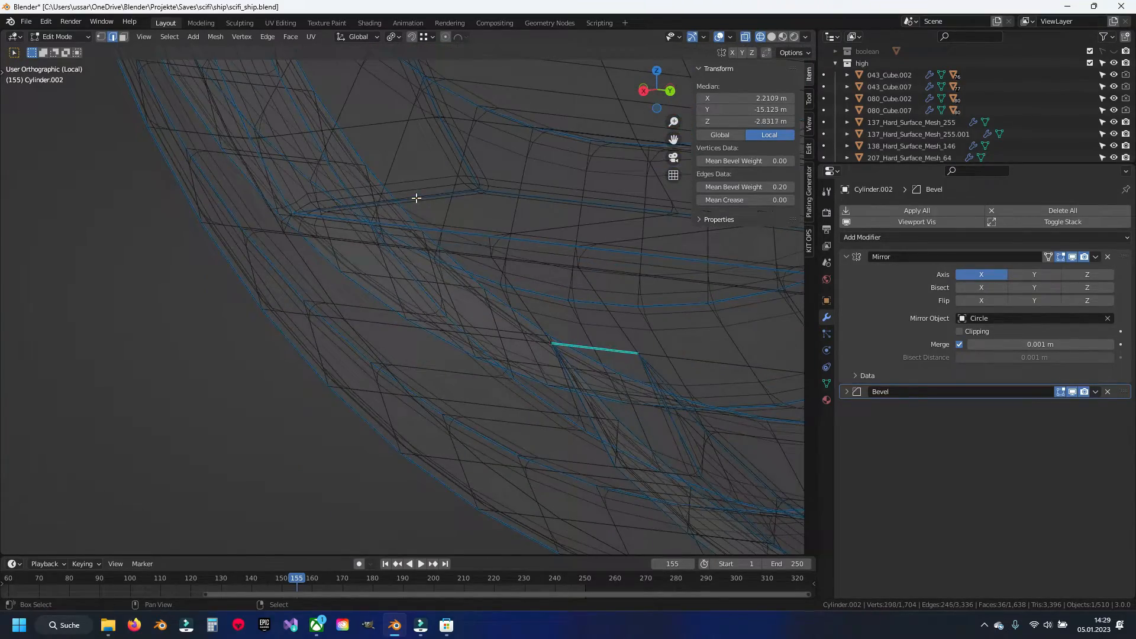
{"action": "scroll", "coordinate": [408, 172], "scroll_direction": "down", "scroll_amount": 6}
{"action": "middle_click_drag", "start_coordinate": [385, 119], "coordinate": [452, 342], "text": "shift"}
{"action": "scroll", "coordinate": [452, 343], "scroll_direction": "up", "scroll_amount": 6}
{"action": "right_click", "coordinate": [515, 378], "text": "alt+shift"}
{"action": "scroll", "coordinate": [517, 373], "scroll_direction": "down", "scroll_amount": 3}
Step: Return to solid display and adjust the mean bevel weight of the two window frames' edges
{"action": "scroll", "coordinate": [517, 374], "scroll_direction": "down", "scroll_amount": 4}
{"action": "mouse_move", "coordinate": [482, 213]}
{"action": "middle_mouse_down", "text": "shift"}
{"action": "mouse_move", "coordinate": [417, 346]}
{"action": "mouse_move", "coordinate": [549, 345]}
{"action": "mouse_move", "coordinate": [541, 284]}
{"action": "mouse_move", "coordinate": [421, 286]}
{"action": "middle_mouse_up", "text": "shift"}
{"action": "key", "text": "shift+z"}
{"action": "middle_click_drag", "start_coordinate": [600, 326], "coordinate": [407, 311], "text": "shift"}
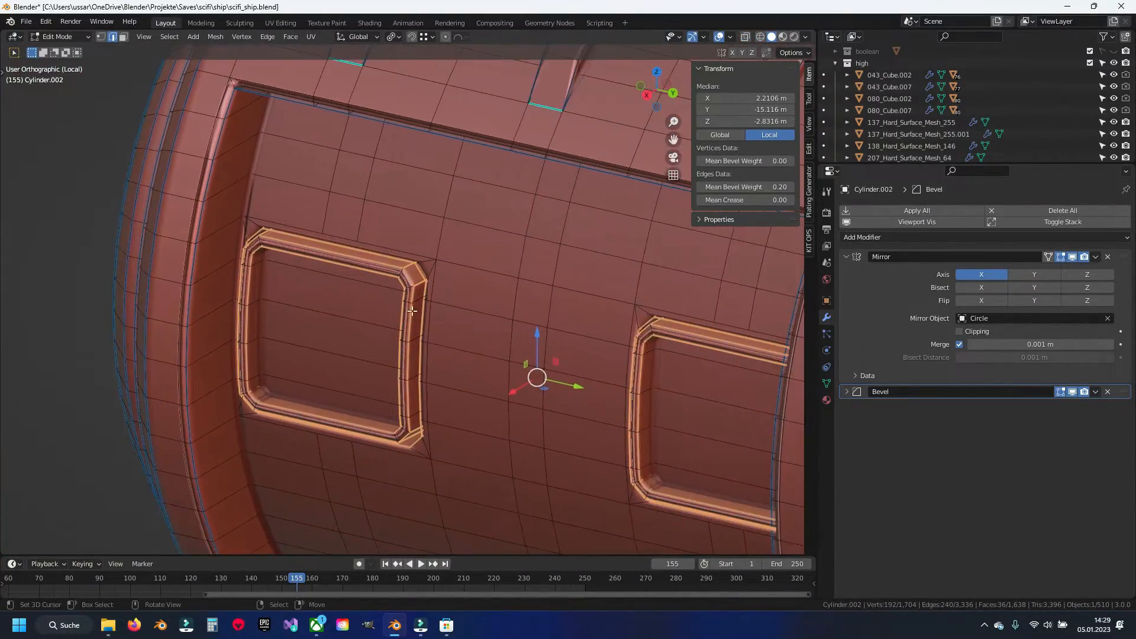
{"action": "scroll", "coordinate": [409, 300], "scroll_direction": "up", "scroll_amount": 8}
{"action": "middle_click_drag", "start_coordinate": [419, 271], "coordinate": [416, 342], "text": "shift"}
{"action": "left_click", "coordinate": [766, 187]}
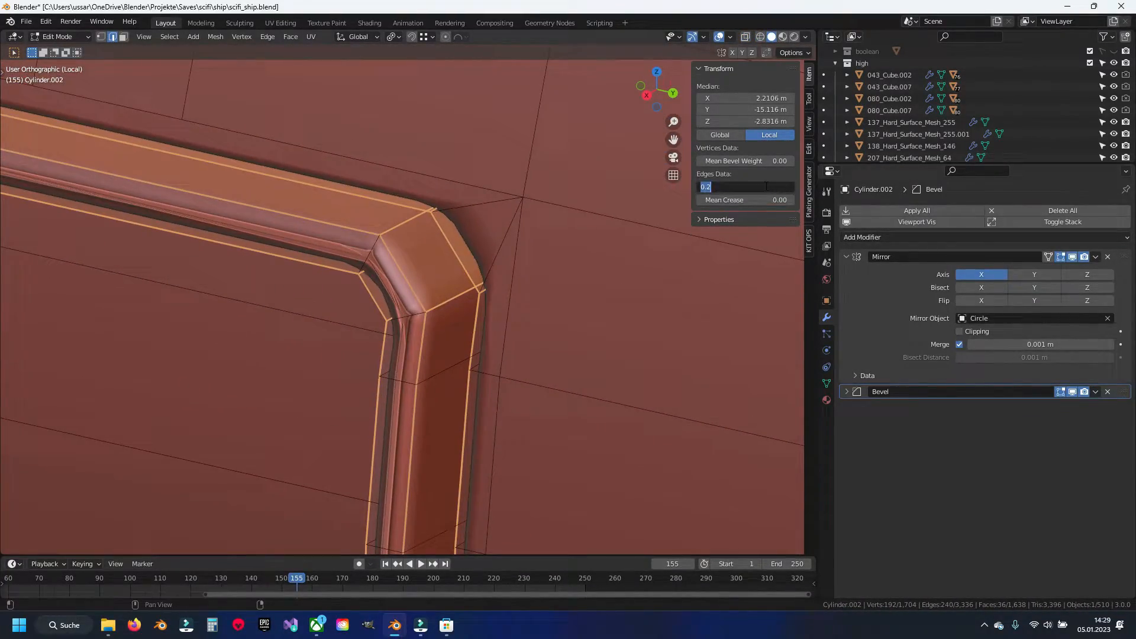
{"action": "key", "text": "Return"}
Step: Clear the edge selection, leave Edit Mode and examine the bevels on the panel and window frames
{"action": "scroll", "coordinate": [325, 332], "scroll_direction": "down", "scroll_amount": 10}
{"action": "middle_click_drag", "start_coordinate": [382, 352], "coordinate": [329, 327]}
{"action": "scroll", "coordinate": [506, 367], "scroll_direction": "up", "scroll_amount": 8}
{"action": "scroll", "coordinate": [332, 332], "scroll_direction": "up", "scroll_amount": 3}
{"action": "key", "text": "alt+a"}
{"action": "middle_click_drag", "start_coordinate": [639, 340], "coordinate": [357, 375], "text": "shift"}
{"action": "scroll", "coordinate": [332, 332], "scroll_direction": "down", "scroll_amount": 11}
{"action": "key", "text": "Tab"}
{"action": "scroll", "coordinate": [325, 356], "scroll_direction": "up", "scroll_amount": 4}
{"action": "scroll", "coordinate": [357, 375], "scroll_direction": "down", "scroll_amount": 4}
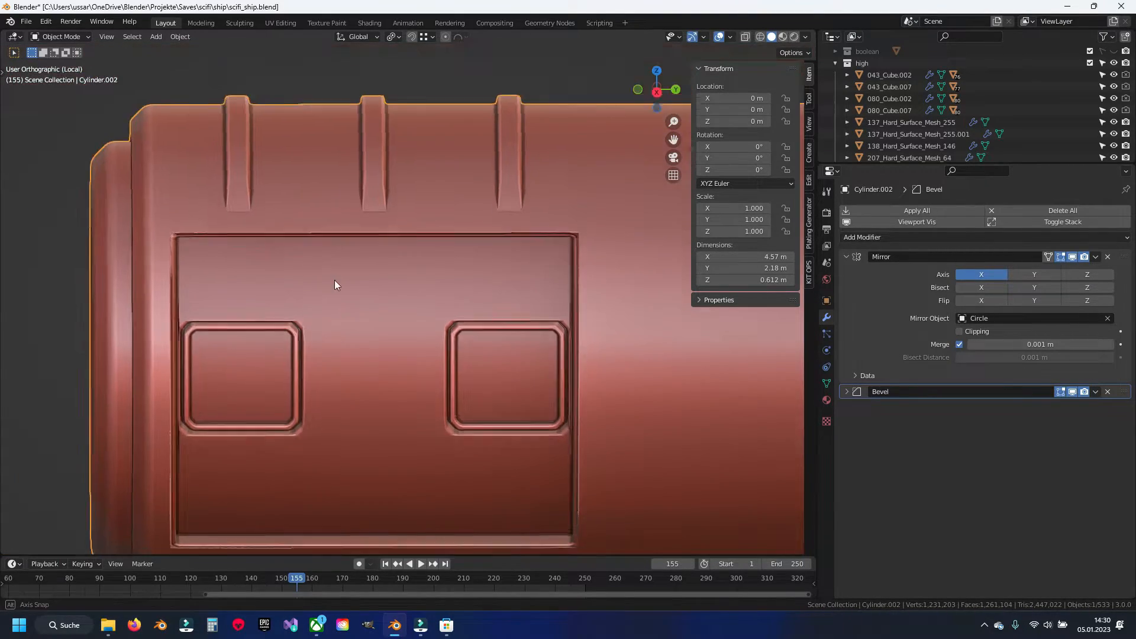
{"action": "middle_click_drag", "start_coordinate": [332, 281], "coordinate": [399, 305]}
{"action": "scroll", "coordinate": [367, 302], "scroll_direction": "down", "scroll_amount": 6}
Step: Hide the finished engine cylinder in the full scene and save the ship file
{"action": "key", "text": "KP_Divide"}
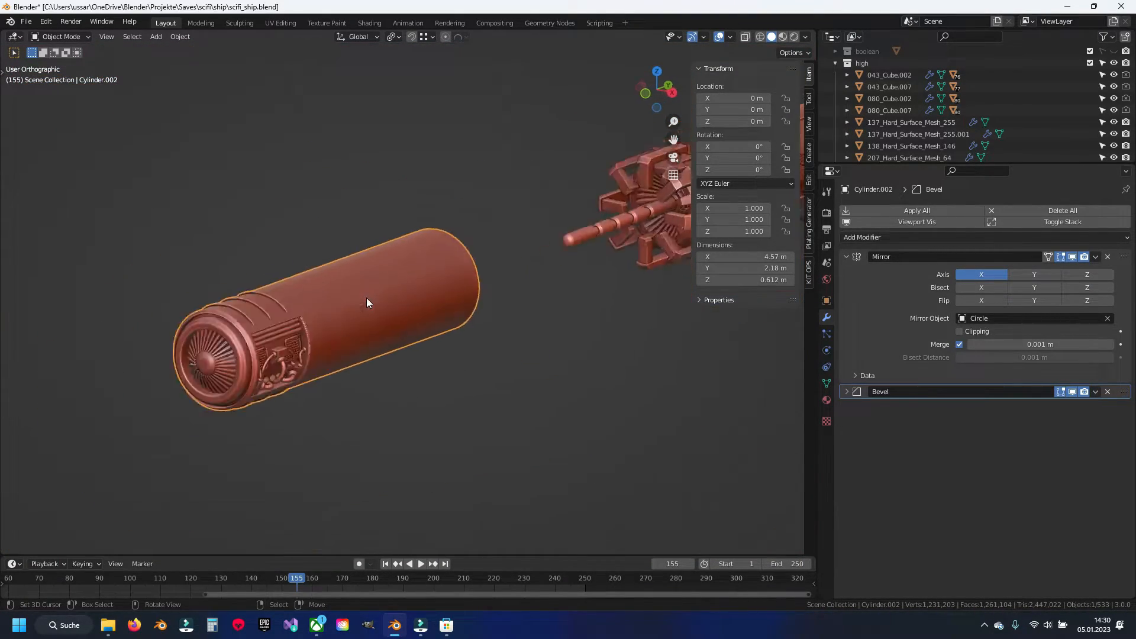
{"action": "key", "text": "Delete"}
{"action": "key", "text": "ctrl+s"}
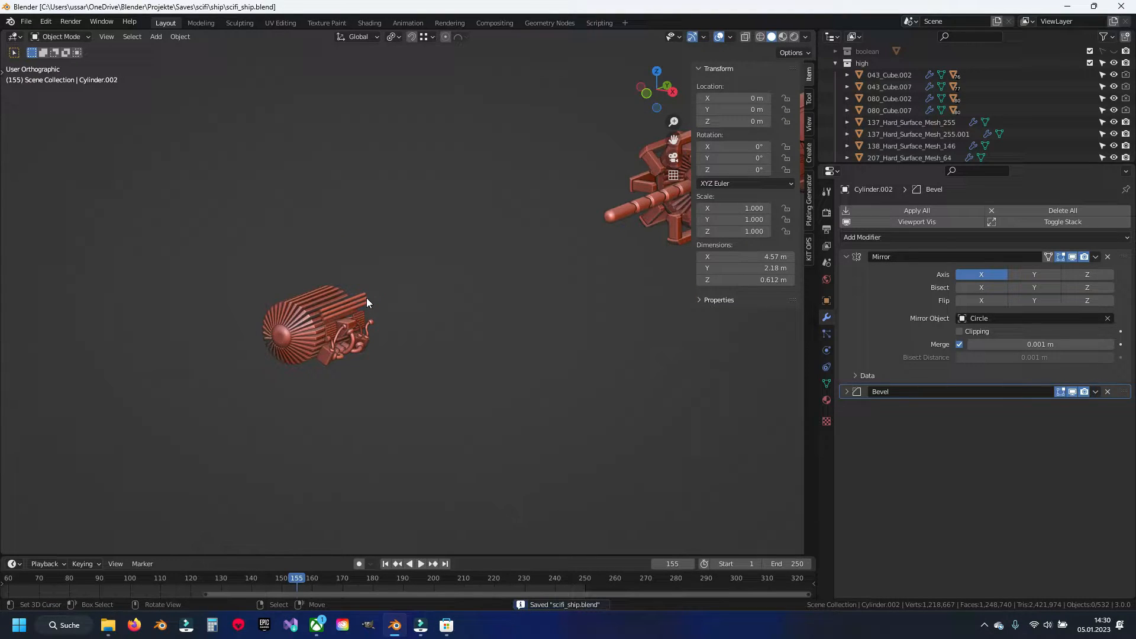
Step: Enter Edit Mode on the engine's radial fins object and select its sharp edges at 30° sharpness
{"action": "middle_click_drag", "start_coordinate": [367, 297], "coordinate": [435, 291]}
{"action": "left_click", "coordinate": [435, 292]}
{"action": "key", "text": "KP_Decimal"}
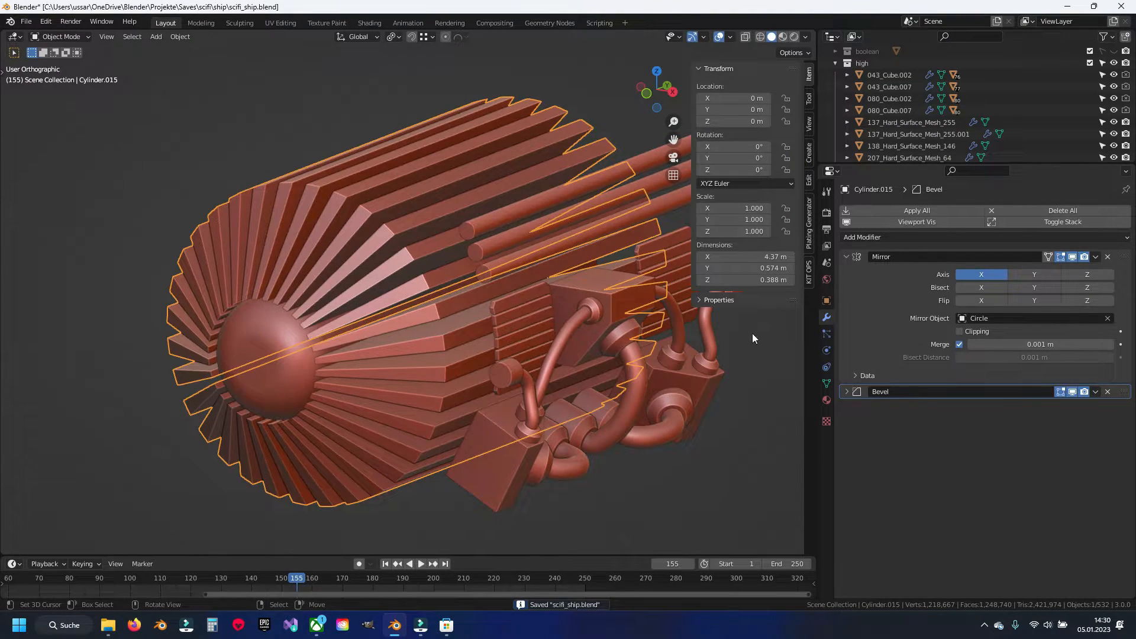
{"action": "key", "text": "Tab"}
{"action": "key", "text": "alt+a"}
{"action": "key", "text": "q"}
{"action": "left_click", "coordinate": [353, 296]}
{"action": "middle_click_drag", "start_coordinate": [694, 182], "coordinate": [727, 218], "text": "shift"}
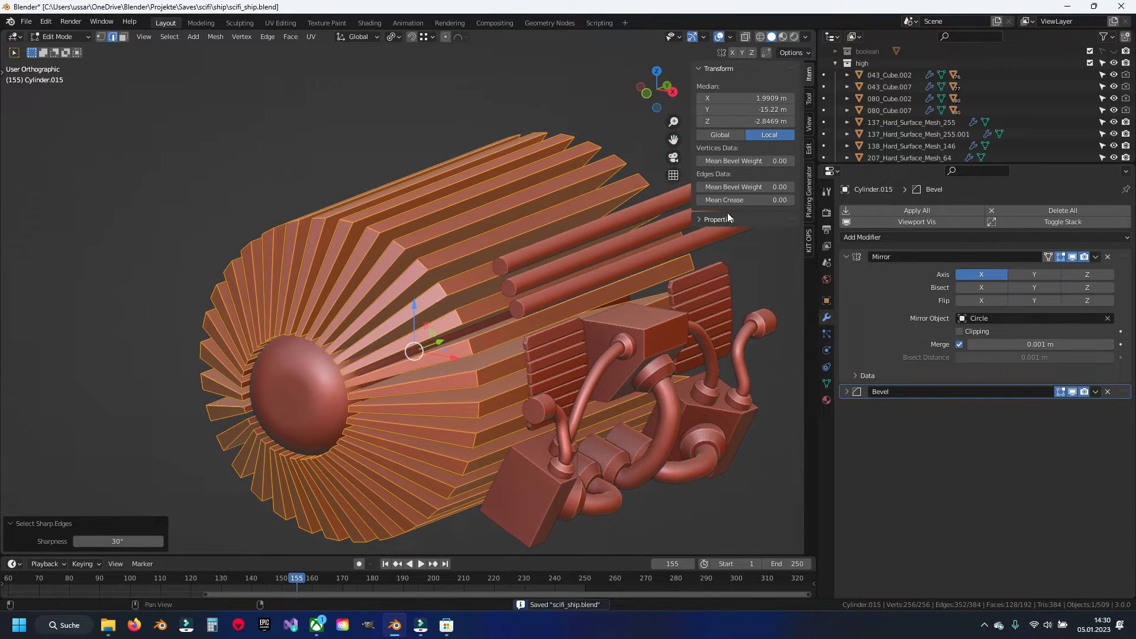
Step: Try mean bevel weights of 0.35 and 0.25 on the fins' sharp edges
{"action": "left_click", "coordinate": [753, 187]}
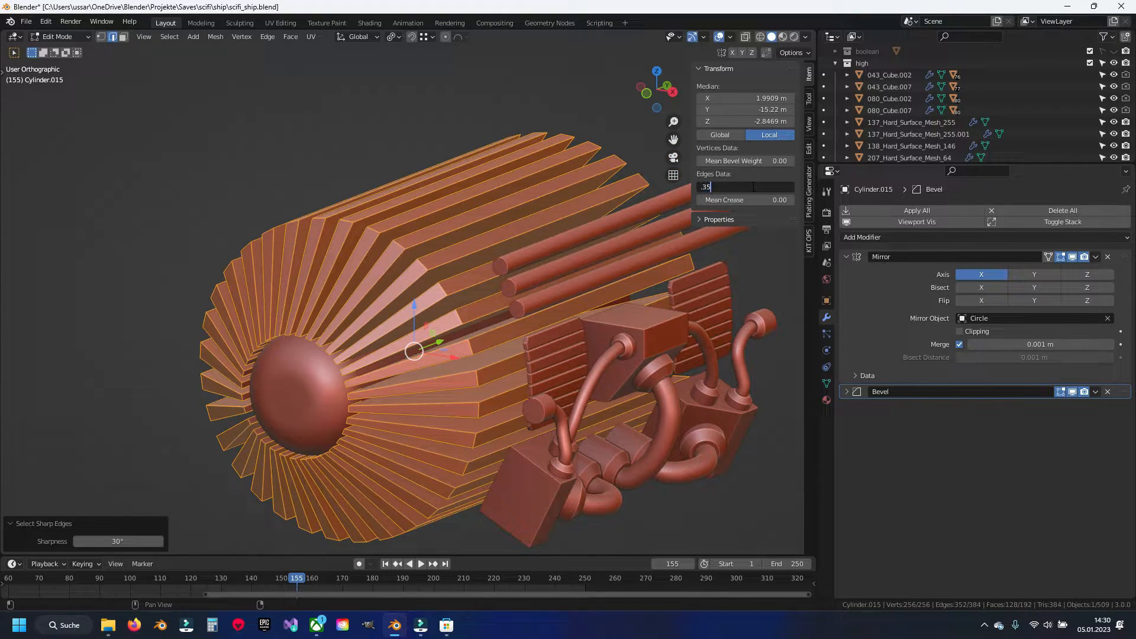
{"action": "type", "text": ".35"}
{"action": "key", "text": "Return"}
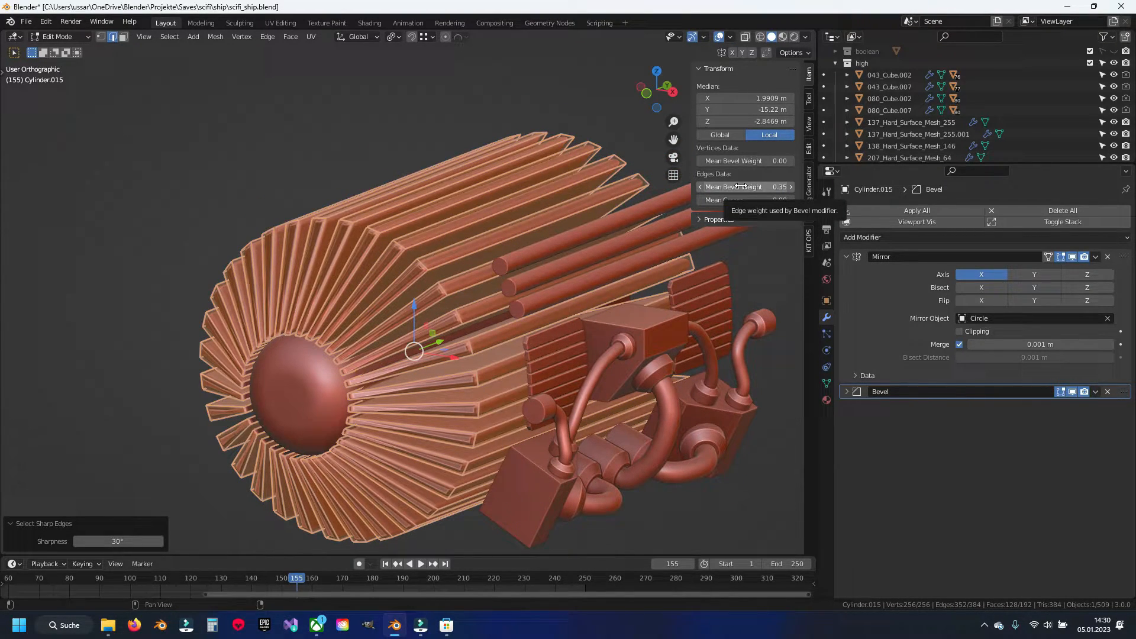
{"action": "left_click", "coordinate": [741, 187]}
{"action": "type", "text": ".25"}
{"action": "key", "text": "Return"}
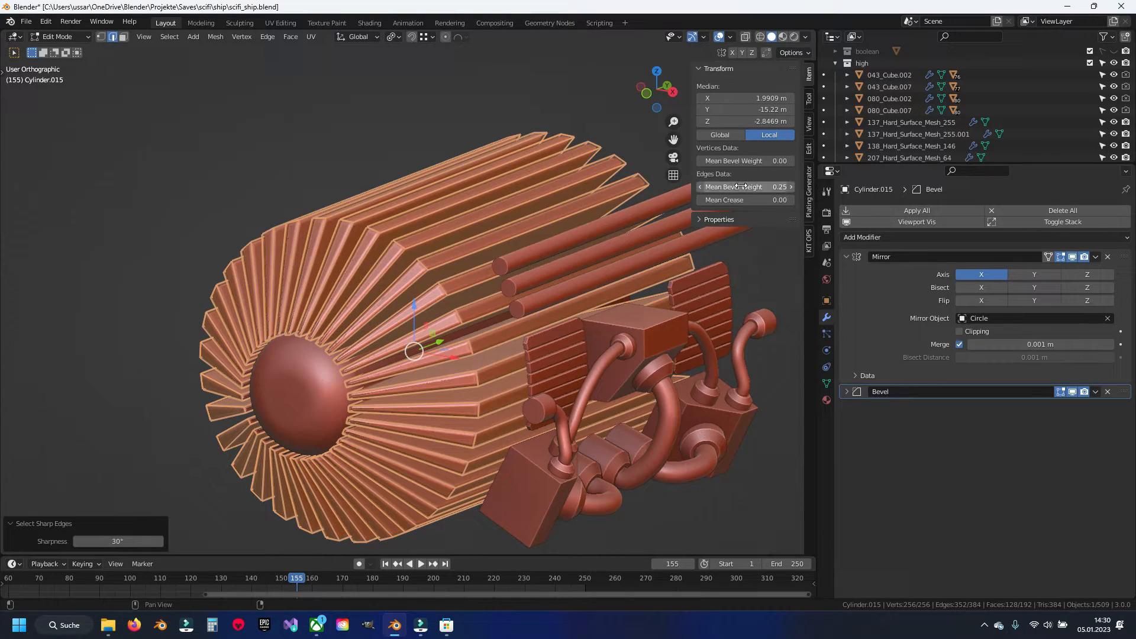
Step: Set the mean bevel weight of the fins' sharp edges to 0.2 and leave Edit Mode
{"action": "scroll", "coordinate": [422, 275], "scroll_direction": "up", "scroll_amount": 5}
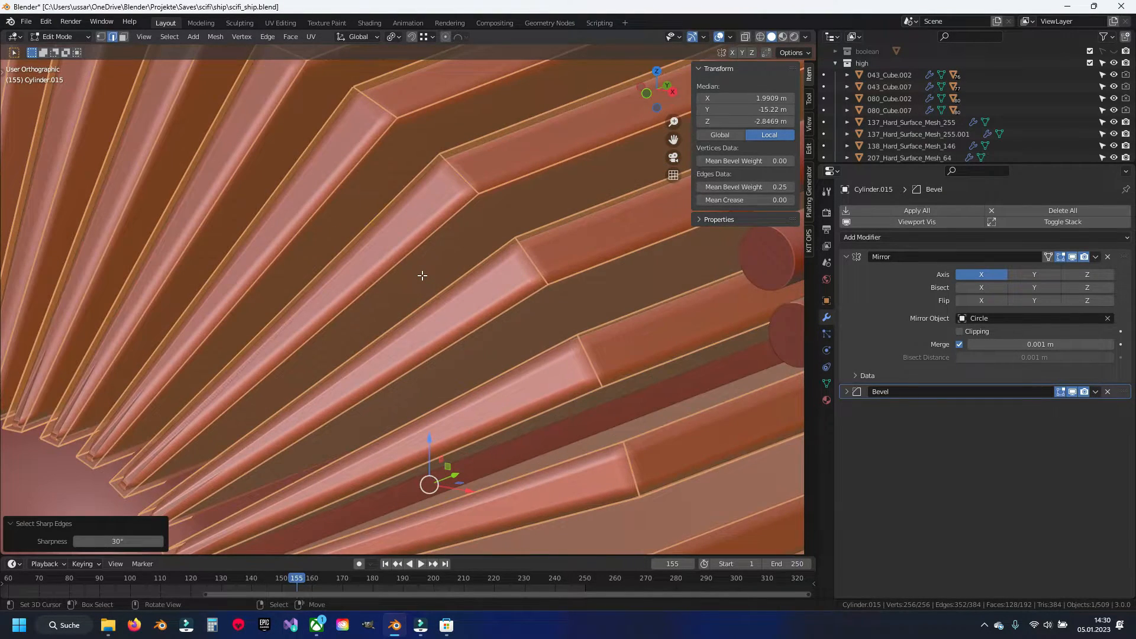
{"action": "scroll", "coordinate": [422, 275], "scroll_direction": "down", "scroll_amount": 1}
{"action": "key", "text": "Tab"}
{"action": "key", "text": "Tab"}
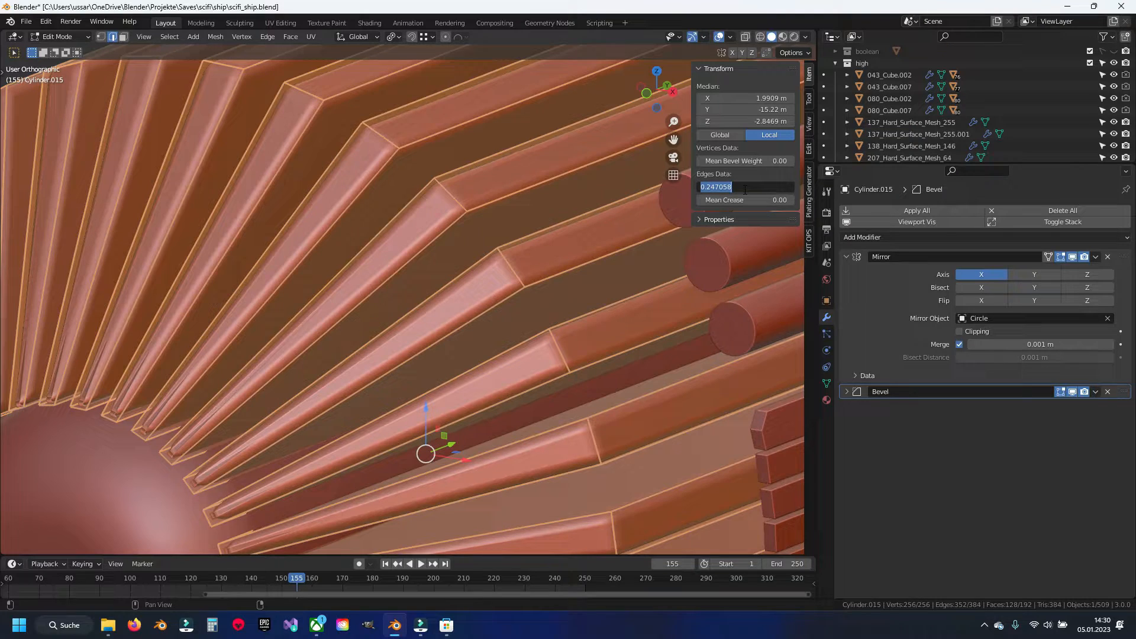
{"action": "key", "text": "Return"}
{"action": "key", "text": "Tab"}
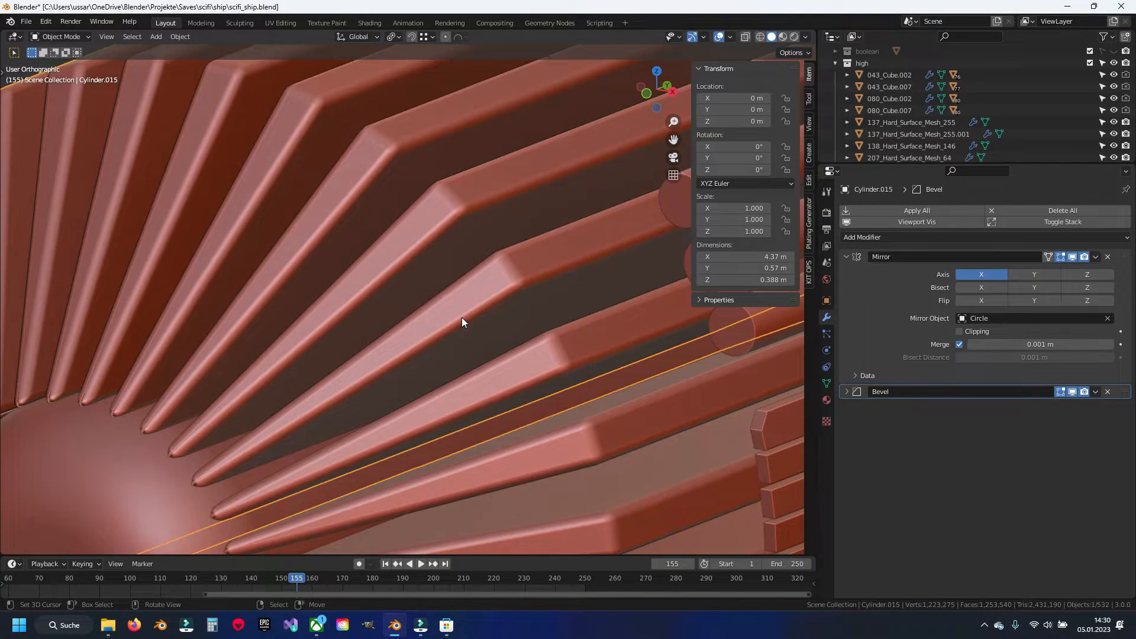
Step: Set the fins' mean bevel weight to 0.15, checking their inner ends around the dome from the front
{"action": "scroll", "coordinate": [462, 319], "scroll_direction": "down", "scroll_amount": 6}
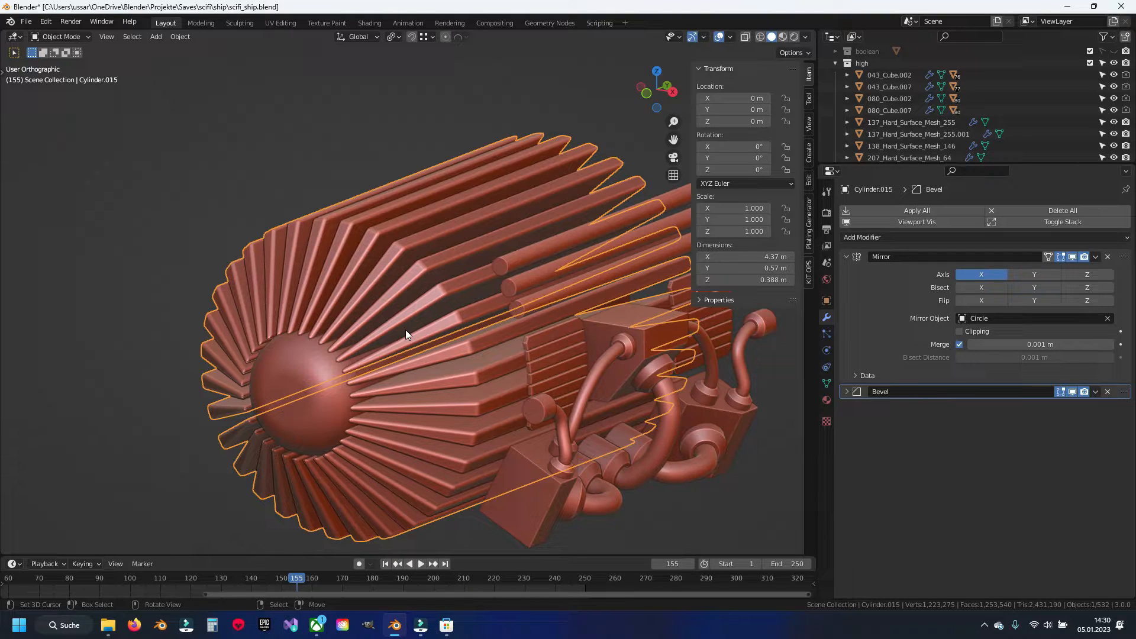
{"action": "middle_click_drag", "start_coordinate": [301, 268], "coordinate": [359, 268]}
{"action": "scroll", "coordinate": [367, 268], "scroll_direction": "down", "scroll_amount": 8}
{"action": "scroll", "coordinate": [367, 267], "scroll_direction": "down", "scroll_amount": 4}
{"action": "middle_click_drag", "start_coordinate": [450, 257], "coordinate": [573, 381]}
{"action": "scroll", "coordinate": [305, 285], "scroll_direction": "up", "scroll_amount": 8}
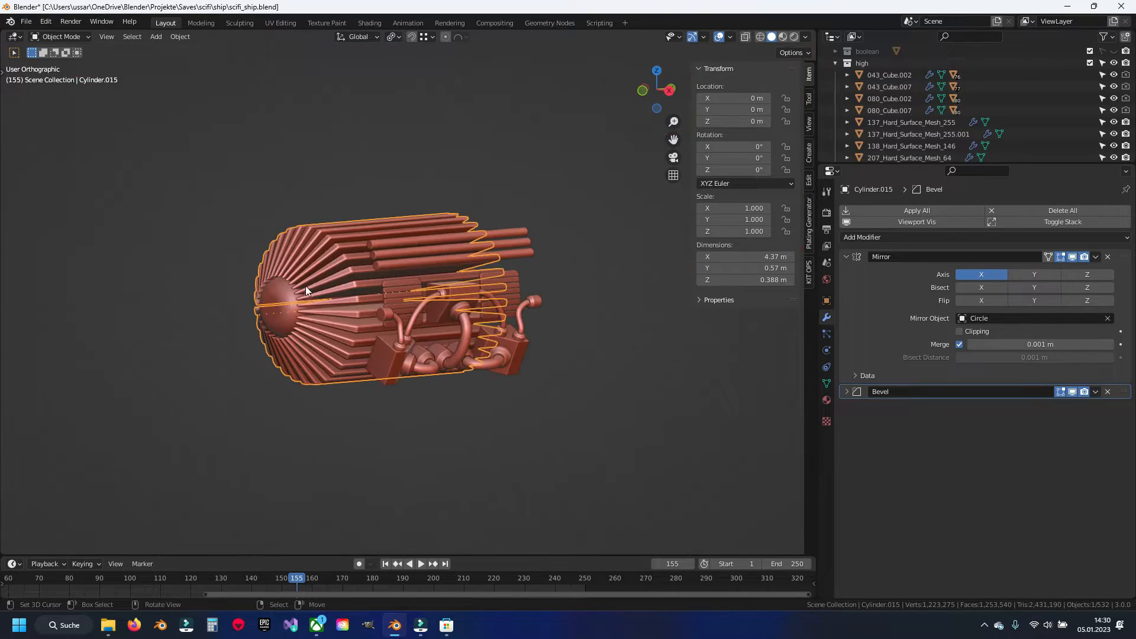
{"action": "key", "text": "Tab"}
{"action": "key", "text": "KP_1"}
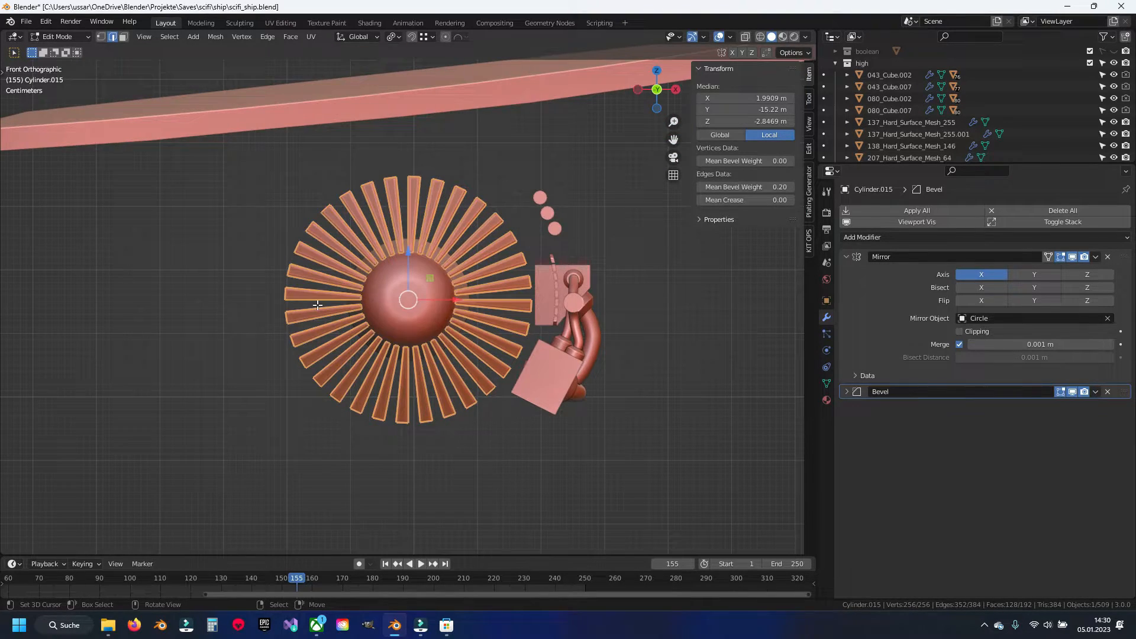
{"action": "scroll", "coordinate": [317, 305], "scroll_direction": "up", "scroll_amount": 10}
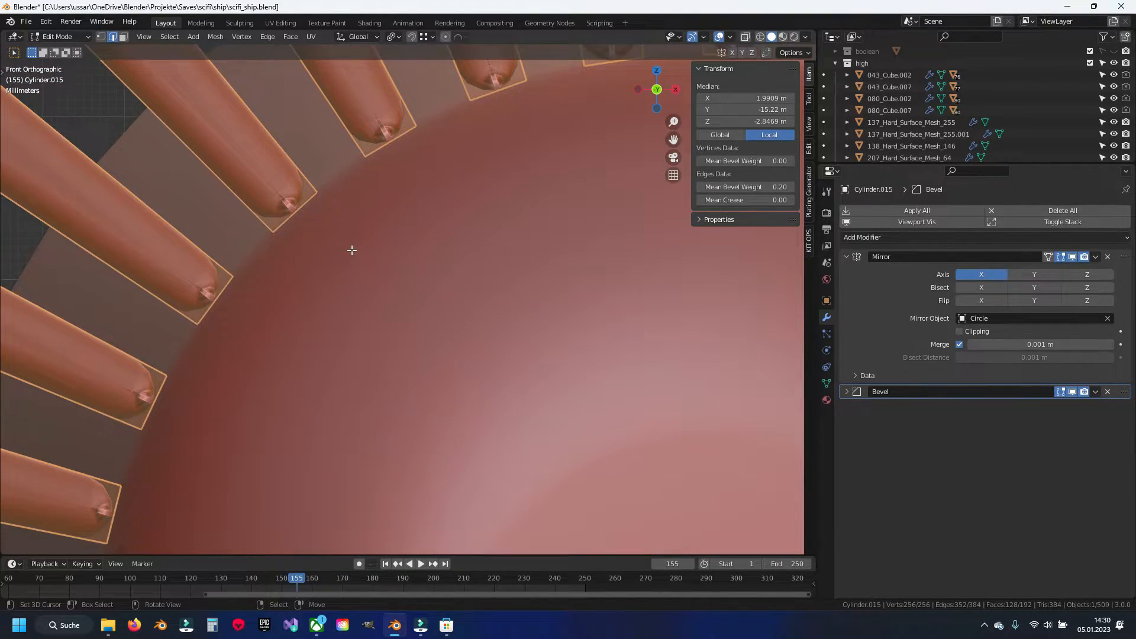
{"action": "middle_click_drag", "start_coordinate": [464, 185], "coordinate": [505, 343], "text": "shift"}
{"action": "left_click", "coordinate": [763, 191]}
{"action": "type", "text": ".15"}
{"action": "key", "text": "Return"}
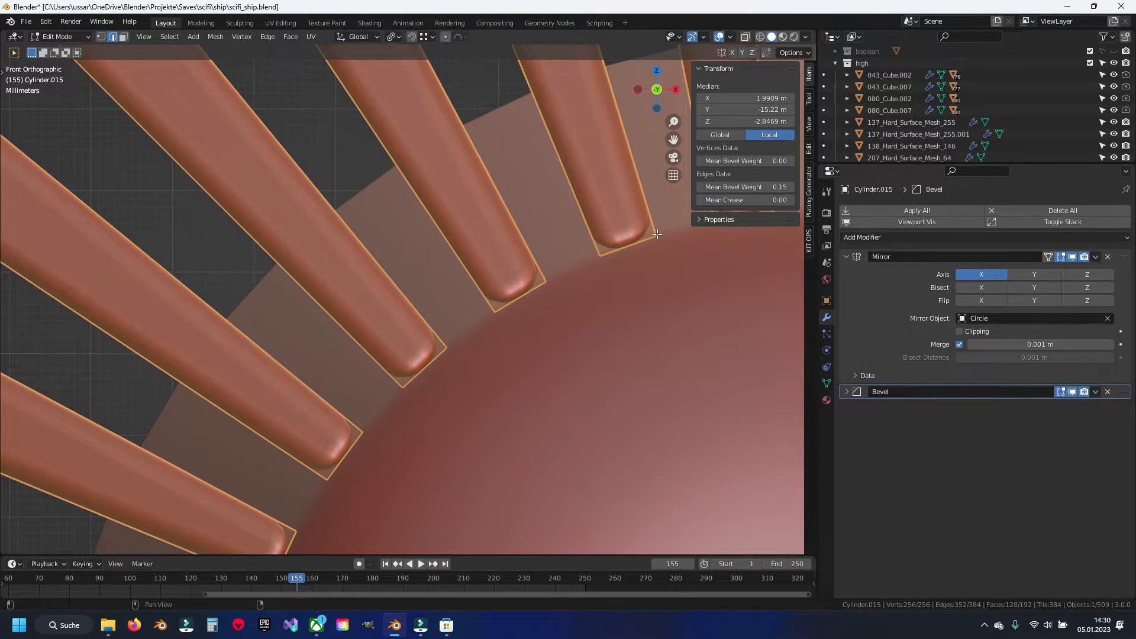
Step: Leave Edit Mode and examine the bevels along the radial fins
{"action": "scroll", "coordinate": [571, 157], "scroll_direction": "down", "scroll_amount": 10}
{"action": "middle_click_drag", "start_coordinate": [555, 132], "coordinate": [421, 314], "text": "shift"}
{"action": "scroll", "coordinate": [470, 257], "scroll_direction": "up", "scroll_amount": 9}
{"action": "key", "text": "Tab"}
{"action": "scroll", "coordinate": [471, 259], "scroll_direction": "down", "scroll_amount": 6}
{"action": "scroll", "coordinate": [406, 323], "scroll_direction": "up", "scroll_amount": 8}
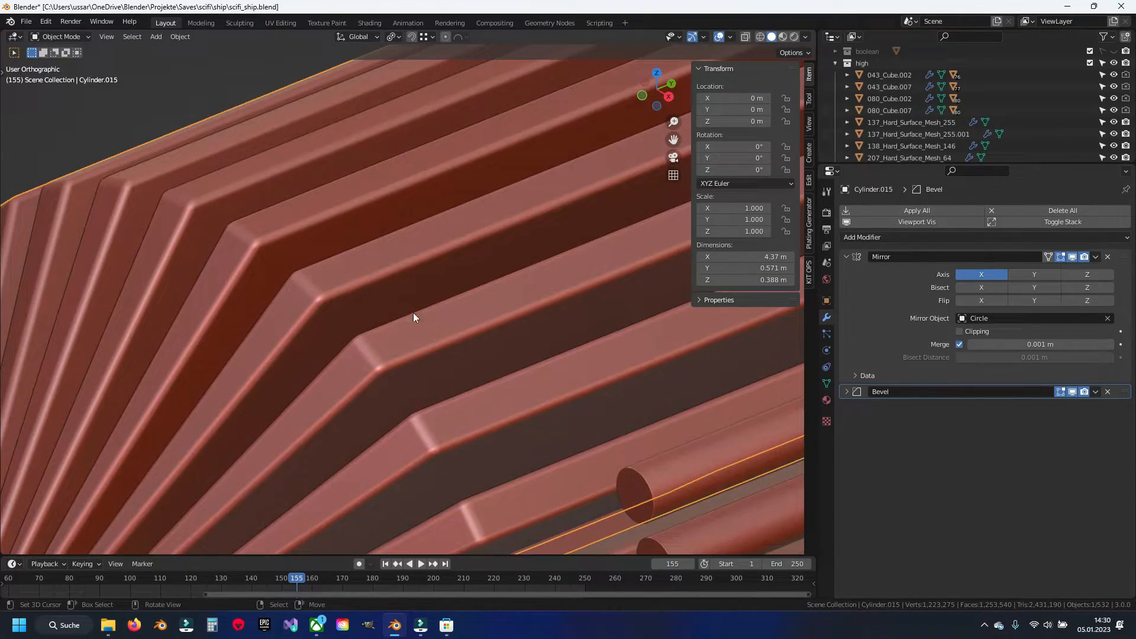
Step: Hide the finished radial fins and save the file
{"action": "scroll", "coordinate": [421, 314], "scroll_direction": "down", "scroll_amount": 6}
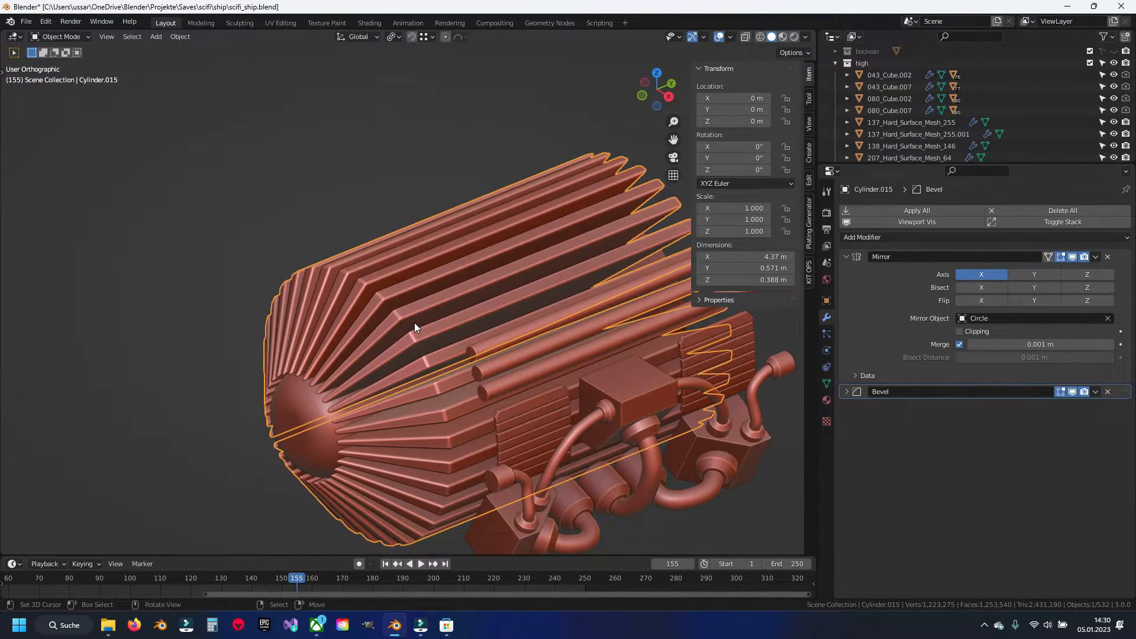
{"action": "key", "text": "h"}
{"action": "key", "text": "ctrl+s"}
{"action": "middle_click_drag", "start_coordinate": [414, 322], "coordinate": [392, 250], "text": "shift"}
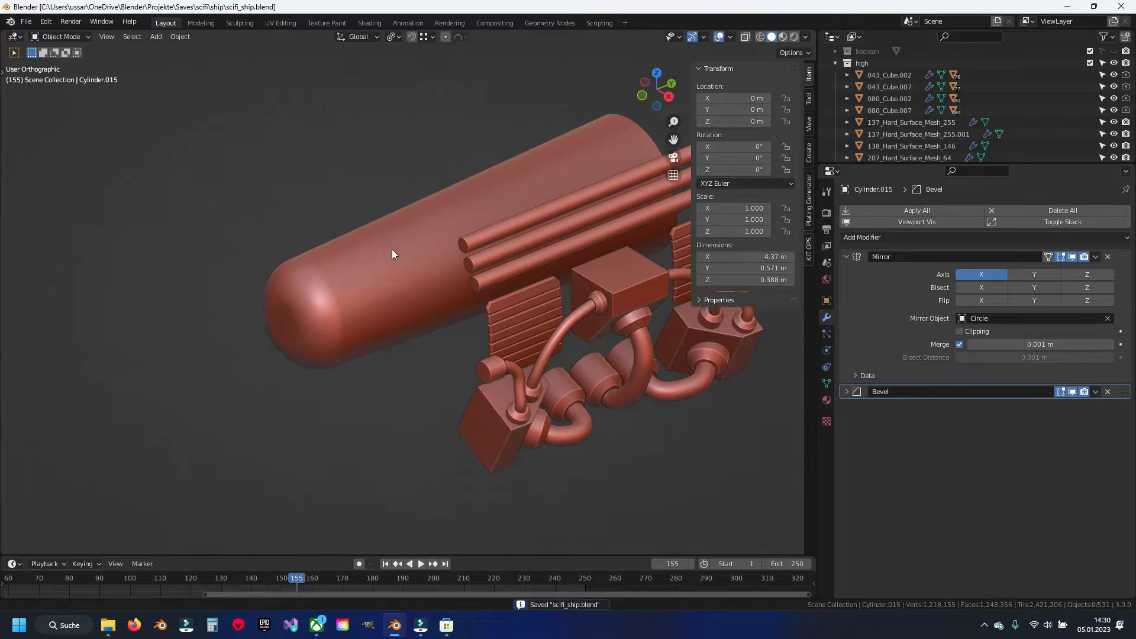
Step: Hide the smooth capsule-shaped body behind the rods and save the file
{"action": "scroll", "coordinate": [336, 298], "scroll_direction": "up", "scroll_amount": 3}
{"action": "left_click", "coordinate": [335, 296]}
{"action": "key", "text": "ctrl+Tab"}
{"action": "left_click", "coordinate": [335, 297]}
{"action": "key", "text": "Tab"}
{"action": "scroll", "coordinate": [365, 294], "scroll_direction": "down", "scroll_amount": 5}
{"action": "middle_click_drag", "start_coordinate": [365, 294], "coordinate": [427, 287]}
{"action": "key", "text": "Delete"}
{"action": "key", "text": "ctrl+s"}
Step: Hide the three long parallel rods above the boxes
{"action": "scroll", "coordinate": [493, 248], "scroll_direction": "up", "scroll_amount": 5}
{"action": "left_click", "coordinate": [363, 248]}
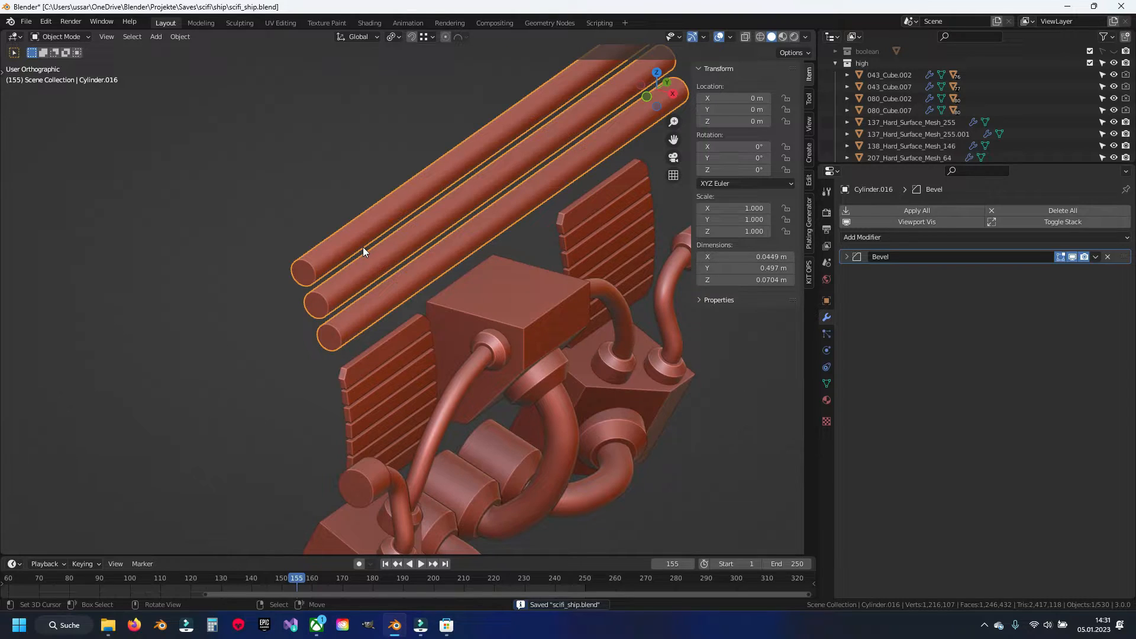
{"action": "key", "text": "Delete"}
Step: Select the slatted panels' sharp edges in Edit Mode and set their mean bevel weight to 0.2
{"action": "left_click", "coordinate": [382, 362]}
{"action": "middle_click_drag", "start_coordinate": [381, 362], "coordinate": [357, 258]}
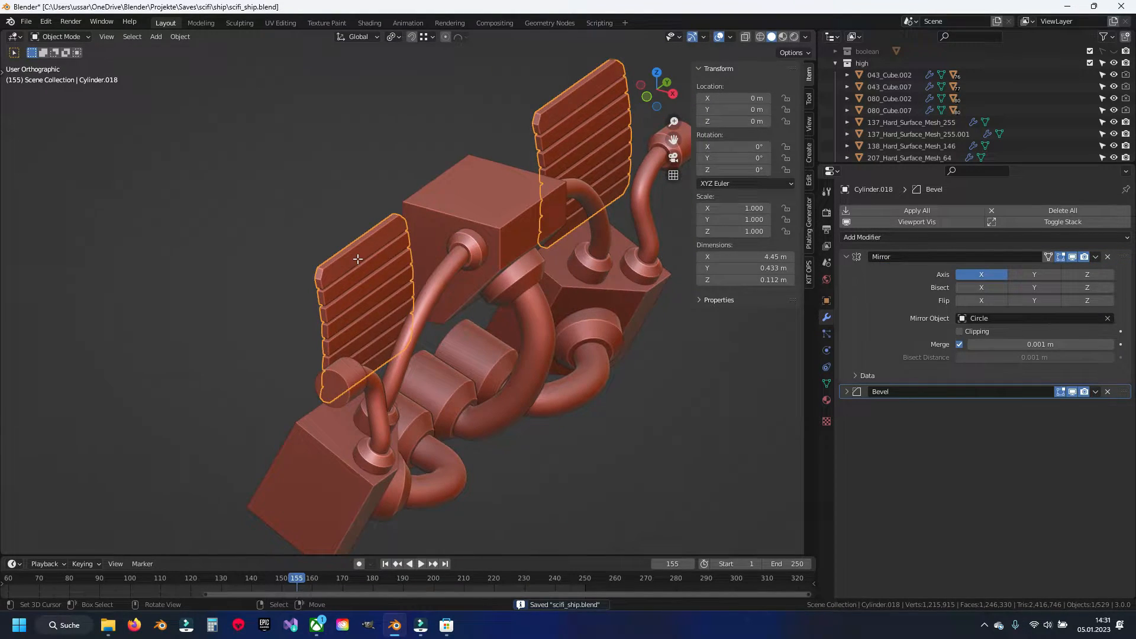
{"action": "key", "text": "Tab"}
{"action": "key", "text": "alt+a"}
{"action": "key", "text": "q"}
{"action": "left_click", "coordinate": [357, 258]}
{"action": "scroll", "coordinate": [373, 253], "scroll_direction": "up", "scroll_amount": 5}
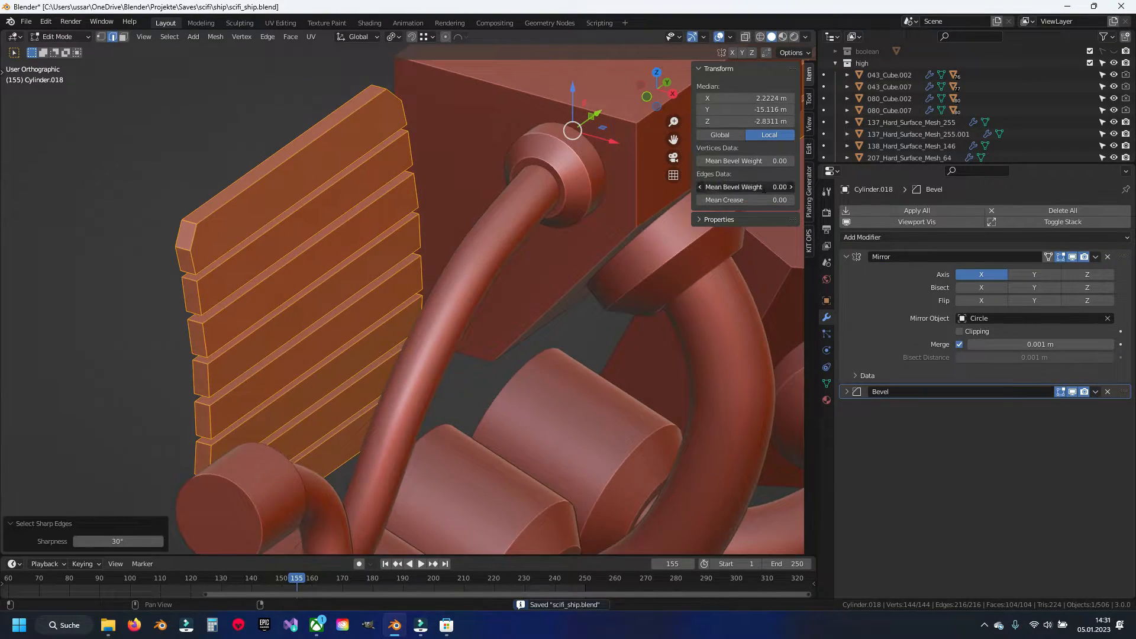
{"action": "left_click", "coordinate": [762, 187]}
{"action": "type", "text": ".2"}
{"action": "key", "text": "Return"}
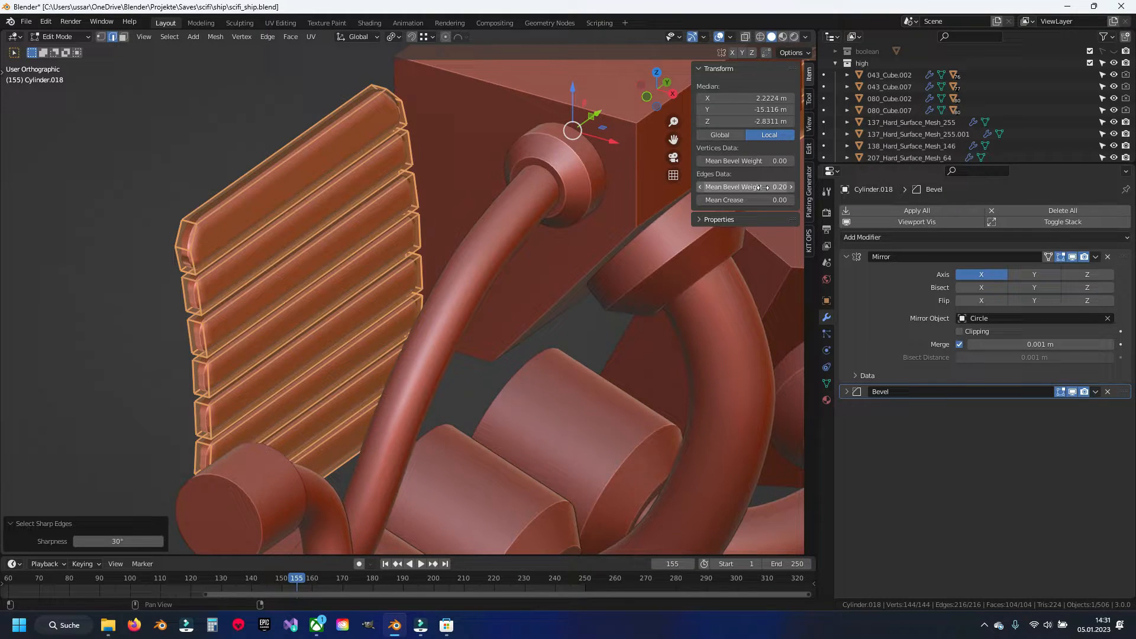
Step: Try mean bevel weights of 0.15 and 0.1 on the slatted panels, checking the slat corners up close
{"action": "left_click_drag", "start_coordinate": [763, 187], "coordinate": [746, 187]}
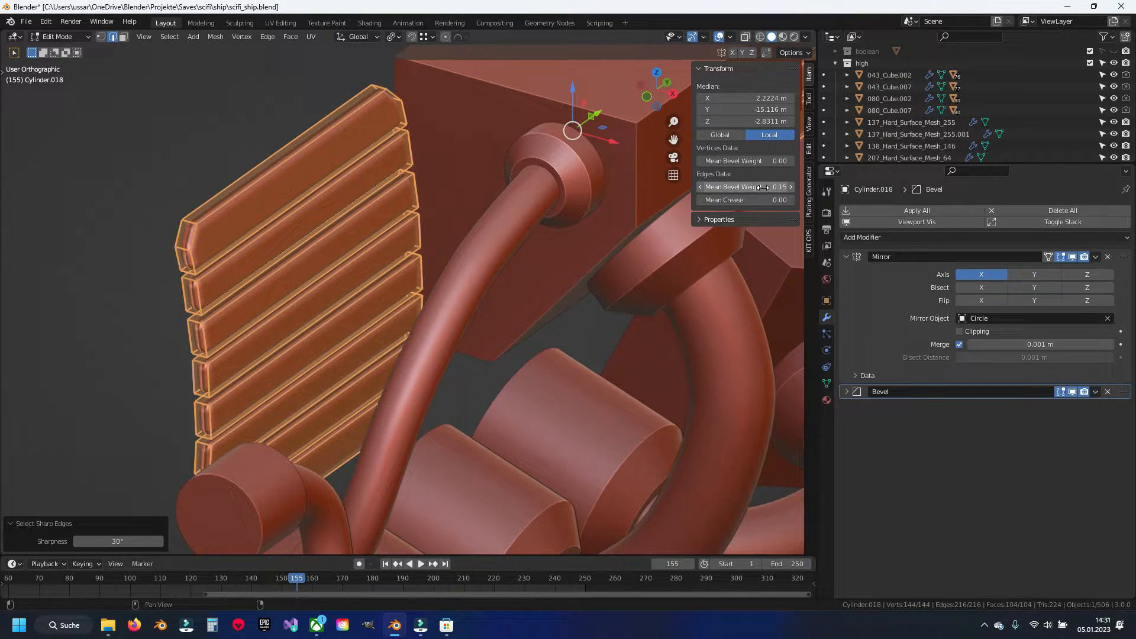
{"action": "left_click", "coordinate": [763, 187]}
{"action": "key", "text": "BackSpace"}
{"action": "type", "text": ".1"}
{"action": "key", "text": "Return"}
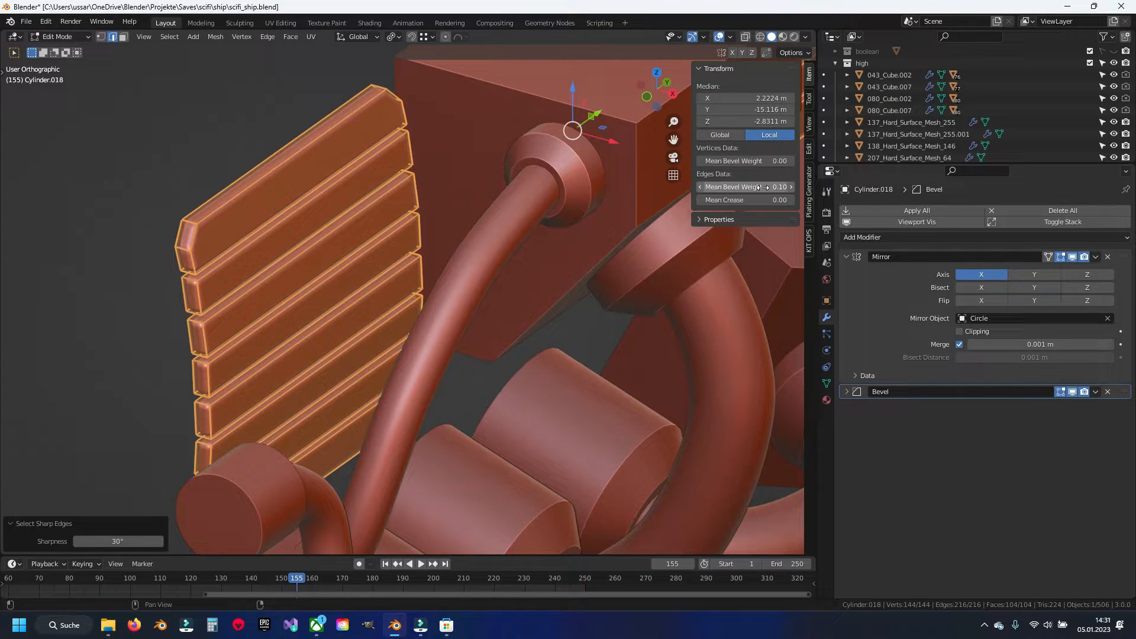
{"action": "key", "text": "Tab"}
{"action": "middle_click_drag", "start_coordinate": [253, 254], "coordinate": [391, 321], "text": "shift"}
{"action": "scroll", "coordinate": [384, 318], "scroll_direction": "up", "scroll_amount": 6}
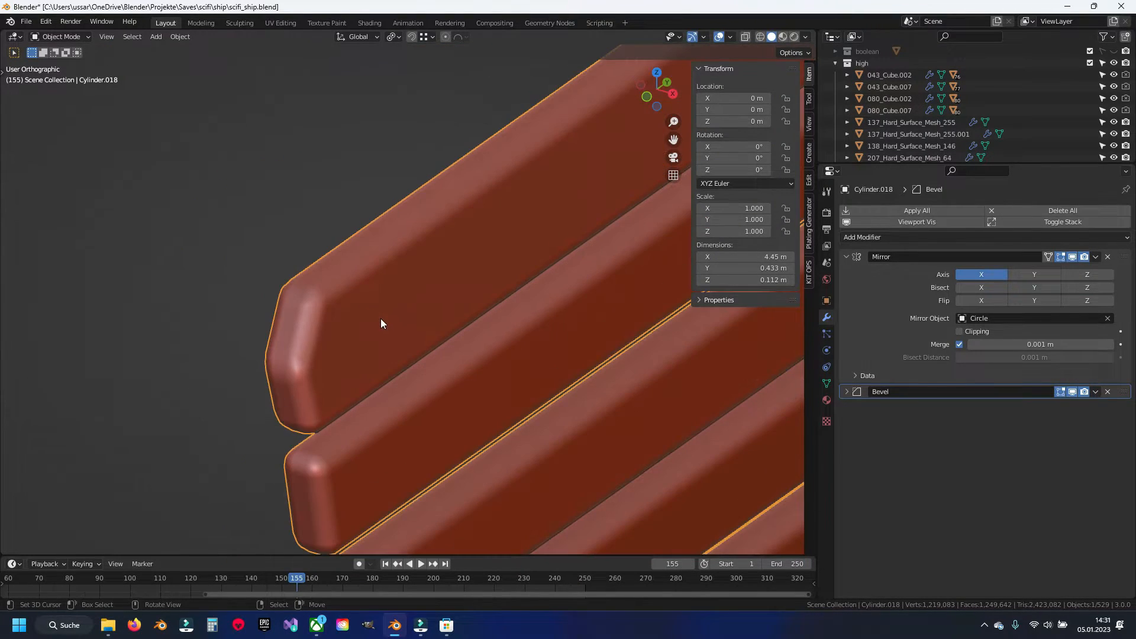
Step: Try a mean bevel weight of 0.5 on the slatted panels' sharp edges
{"action": "key", "text": "Tab"}
{"action": "left_click", "coordinate": [764, 187]}
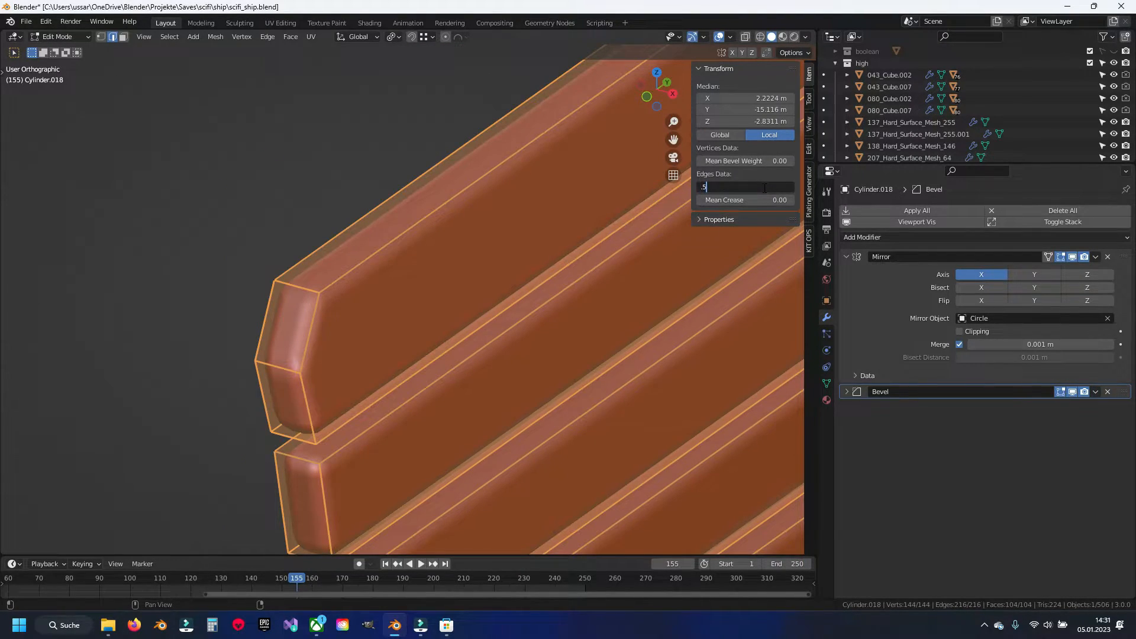
{"action": "type", "text": ".5"}
{"action": "key", "text": "Return"}
Step: Set the mean bevel weight of the slatted panels' sharp edges to 0.05 and leave Edit Mode
{"action": "left_click", "coordinate": [763, 188]}
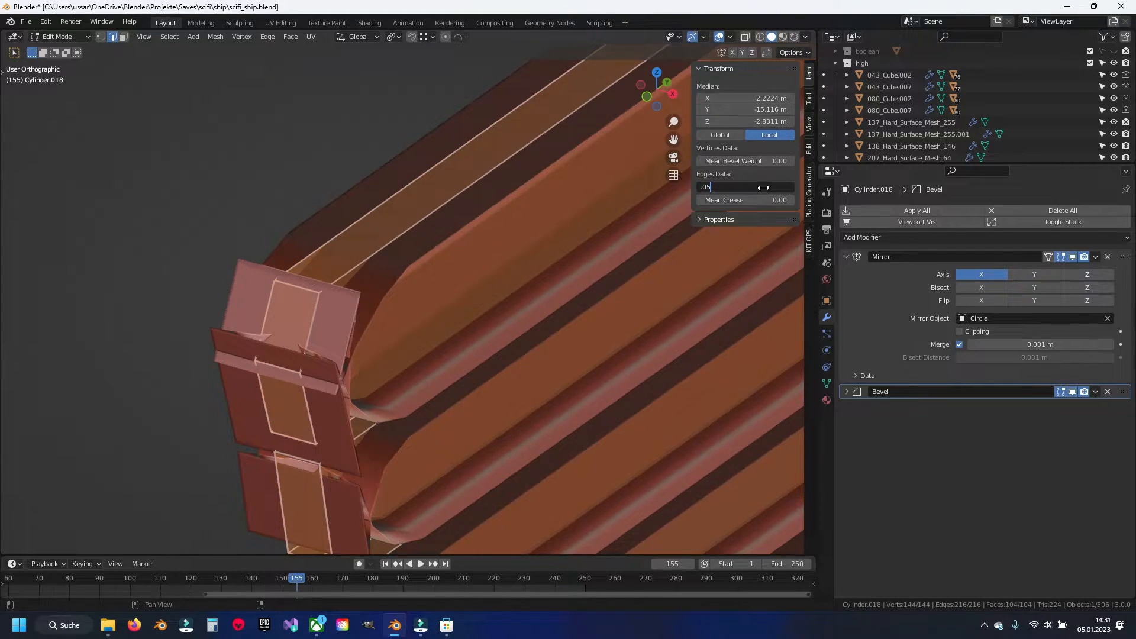
{"action": "type", "text": ".05"}
{"action": "key", "text": "Return"}
{"action": "scroll", "coordinate": [356, 287], "scroll_direction": "down", "scroll_amount": 4}
{"action": "key", "text": "Tab"}
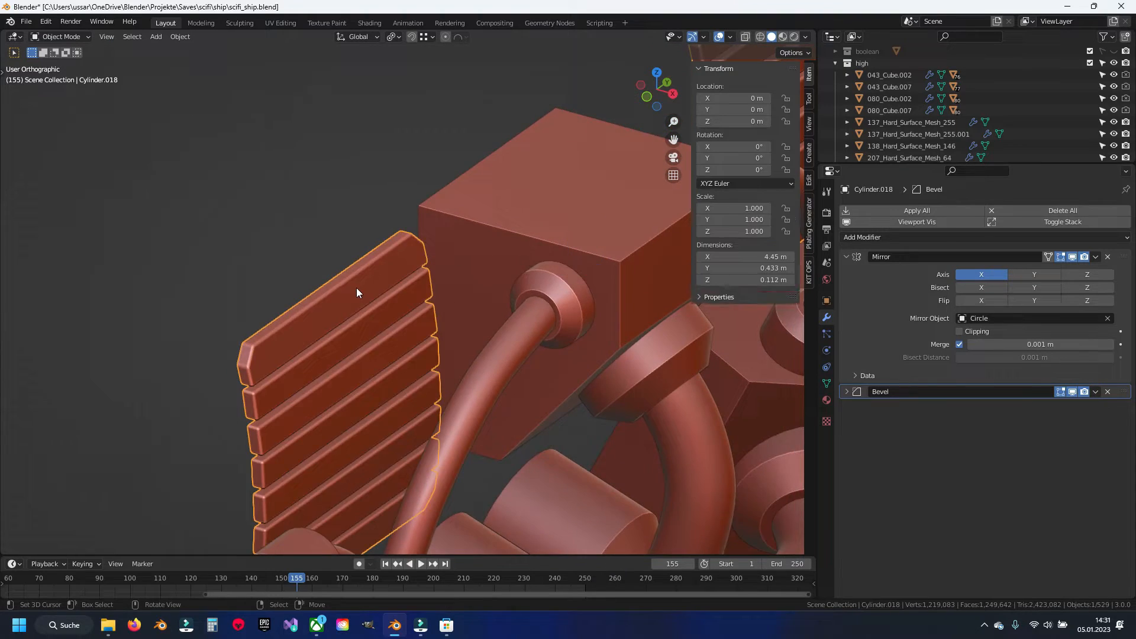
Step: Hide the finished slatted panels
{"action": "scroll", "coordinate": [356, 288], "scroll_direction": "down", "scroll_amount": 6}
{"action": "middle_click_drag", "start_coordinate": [481, 260], "coordinate": [348, 306], "text": "shift"}
{"action": "scroll", "coordinate": [346, 305], "scroll_direction": "up", "scroll_amount": 5}
{"action": "key", "text": "Delete"}
Step: Select the sharp edges of the angular boxes behind the pipes and set their mean bevel weight to 0.1
{"action": "middle_click_drag", "start_coordinate": [327, 361], "coordinate": [480, 239], "text": "shift"}
{"action": "right_click", "coordinate": [365, 314]}
{"action": "key", "text": "Tab"}
{"action": "middle_click_drag", "start_coordinate": [365, 315], "coordinate": [436, 217], "text": "shift"}
{"action": "key", "text": "alt+a"}
{"action": "key", "text": "q"}
{"action": "left_click", "coordinate": [435, 245]}
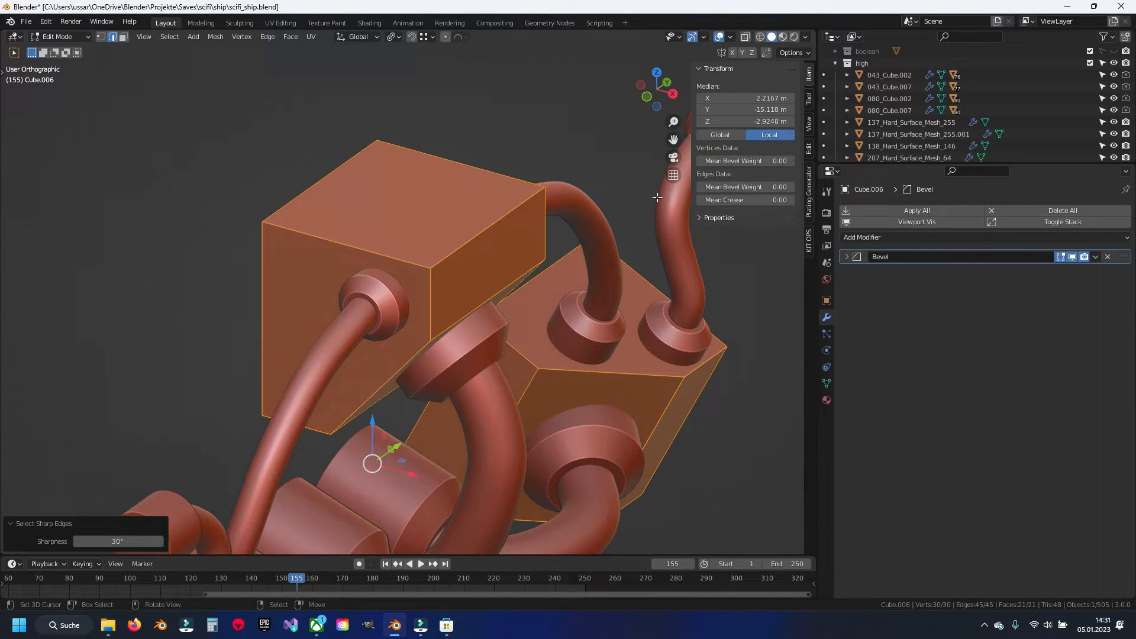
{"action": "left_click", "coordinate": [765, 187]}
{"action": "key", "text": "BackSpace"}
{"action": "type", "text": "0.1"}
{"action": "key", "text": "Return"}
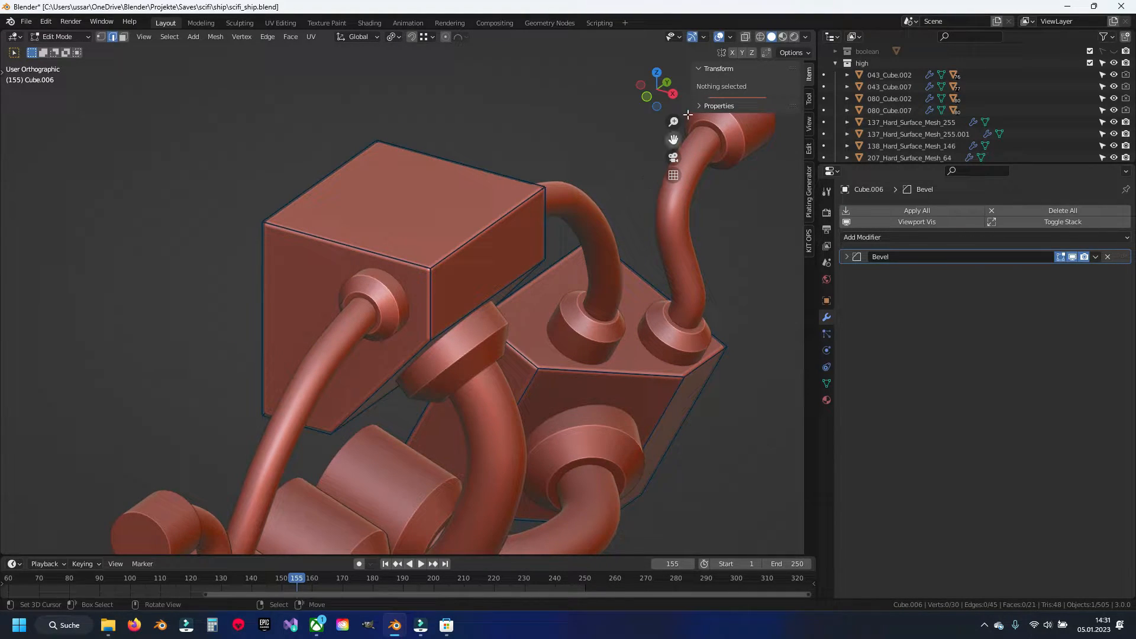
Step: Reselect the boxes' sharp edges, set their mean bevel weight to 0.15 and leave Edit Mode
{"action": "key", "text": "q"}
{"action": "left_click", "coordinate": [568, 225]}
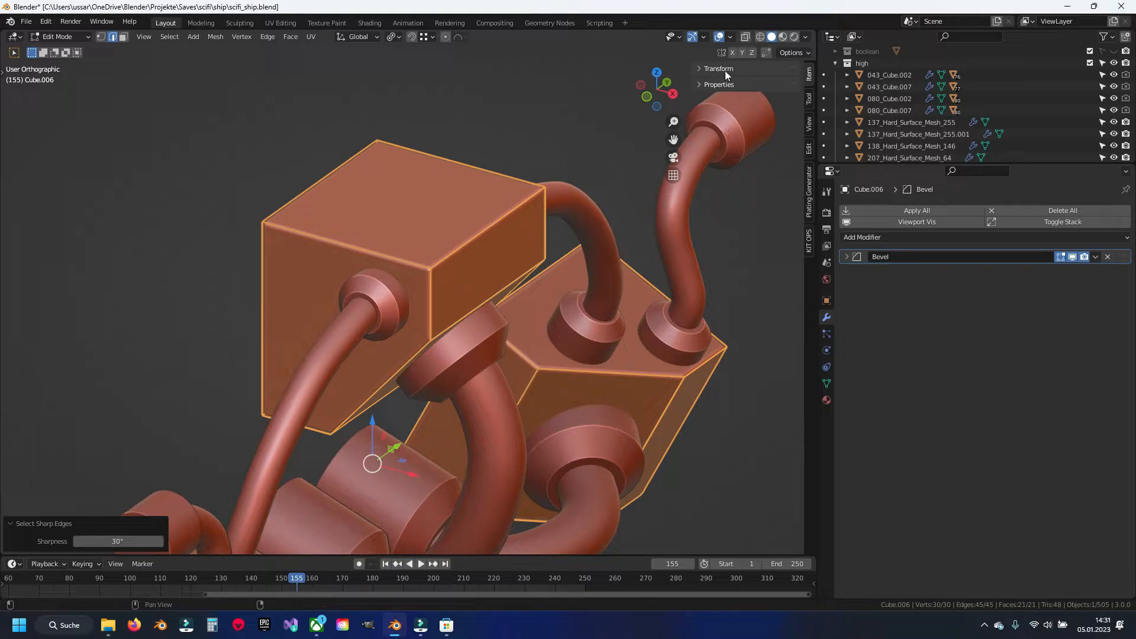
{"action": "left_click", "coordinate": [701, 67]}
{"action": "double_click", "coordinate": [761, 187]}
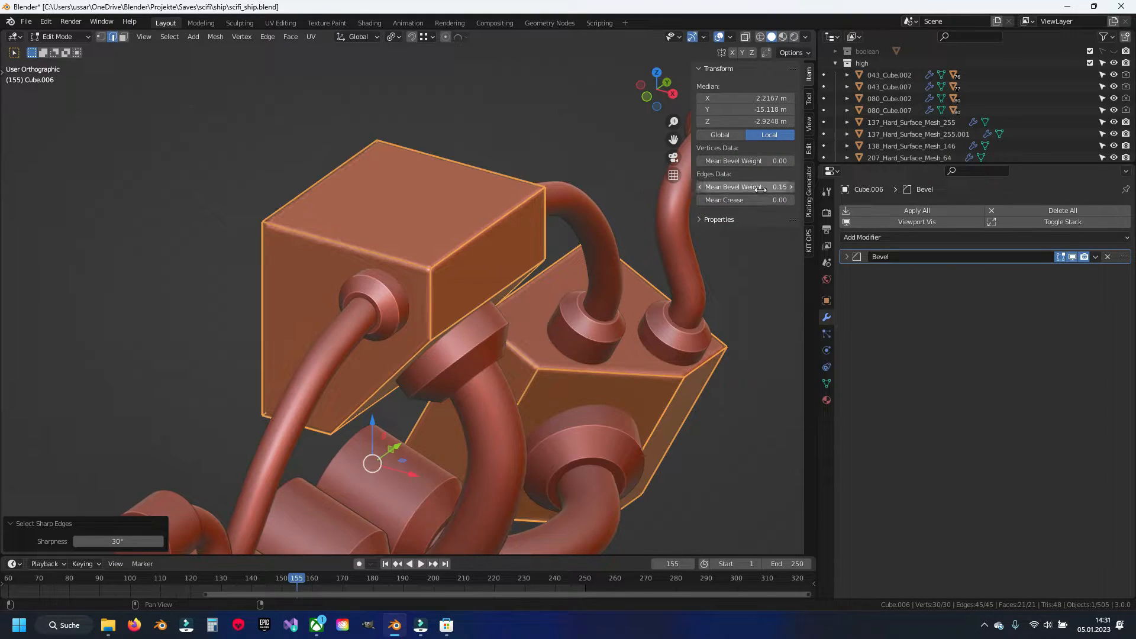
{"action": "key", "text": "Tab"}
Step: Hide the finished angular boxes and save the file
{"action": "scroll", "coordinate": [541, 360], "scroll_direction": "down", "scroll_amount": 6}
{"action": "middle_click_drag", "start_coordinate": [540, 359], "coordinate": [541, 347], "text": "shift"}
{"action": "key", "text": "h"}
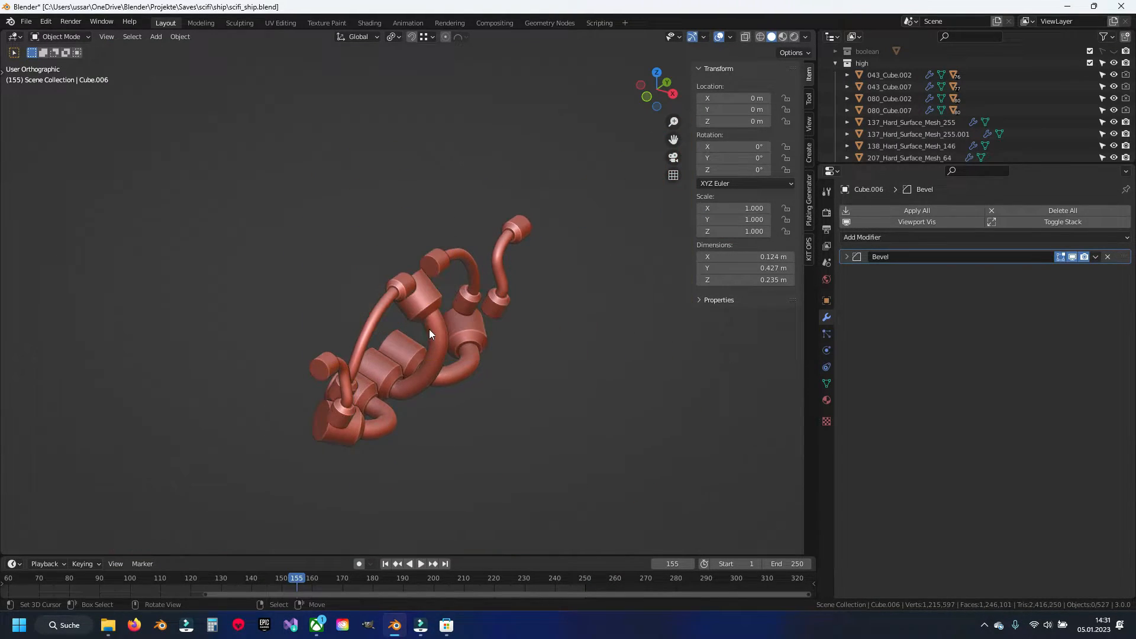
{"action": "scroll", "coordinate": [439, 324], "scroll_direction": "up", "scroll_amount": 2}
{"action": "key", "text": "ctrl+s"}
Step: Select the sharp edges of the cylindrical pipe fittings and set their mean bevel weight to 0.15
{"action": "right_click", "coordinate": [432, 282]}
{"action": "key", "text": "Tab"}
{"action": "key", "text": "q"}
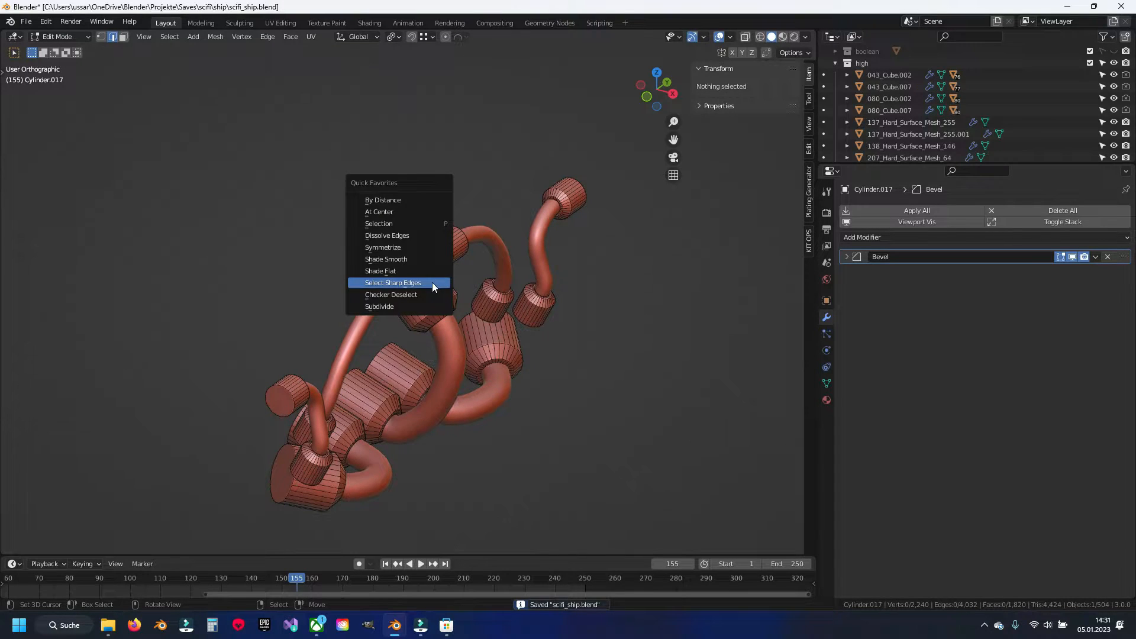
{"action": "left_click", "coordinate": [432, 283]}
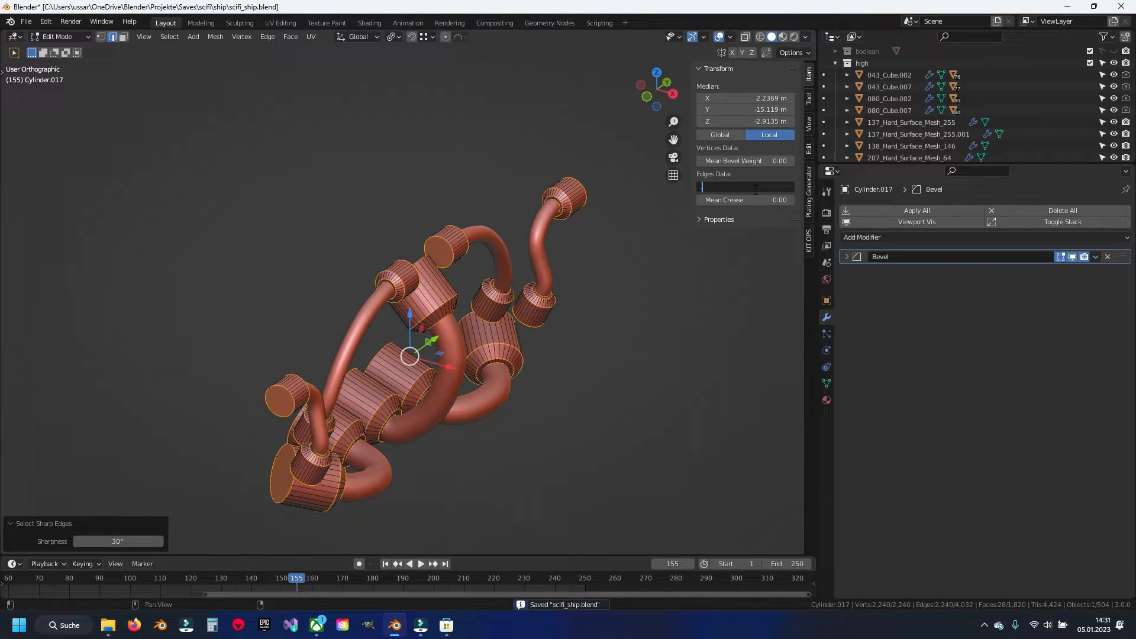
{"action": "left_click", "coordinate": [755, 189]}
{"action": "type", "text": ".15"}
{"action": "key", "text": "Return"}
Step: Set the mean bevel weight of the pipe fittings' sharp edges to 0.1, checking the bevel around a pipe opening
{"action": "scroll", "coordinate": [478, 203], "scroll_direction": "up", "scroll_amount": 7}
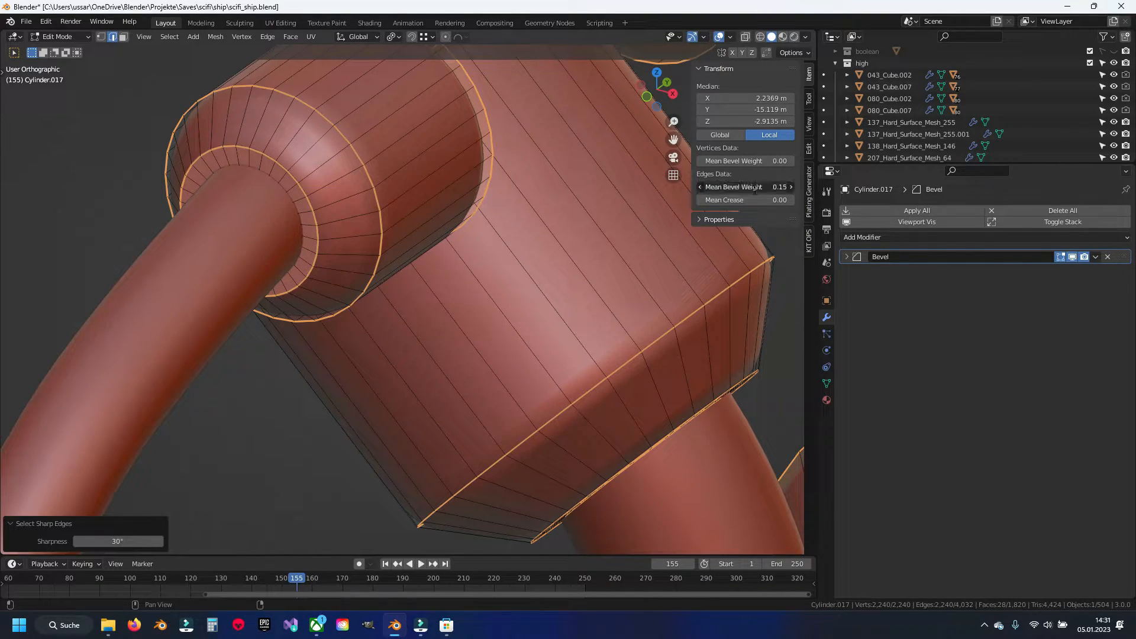
{"action": "key", "text": "Return"}
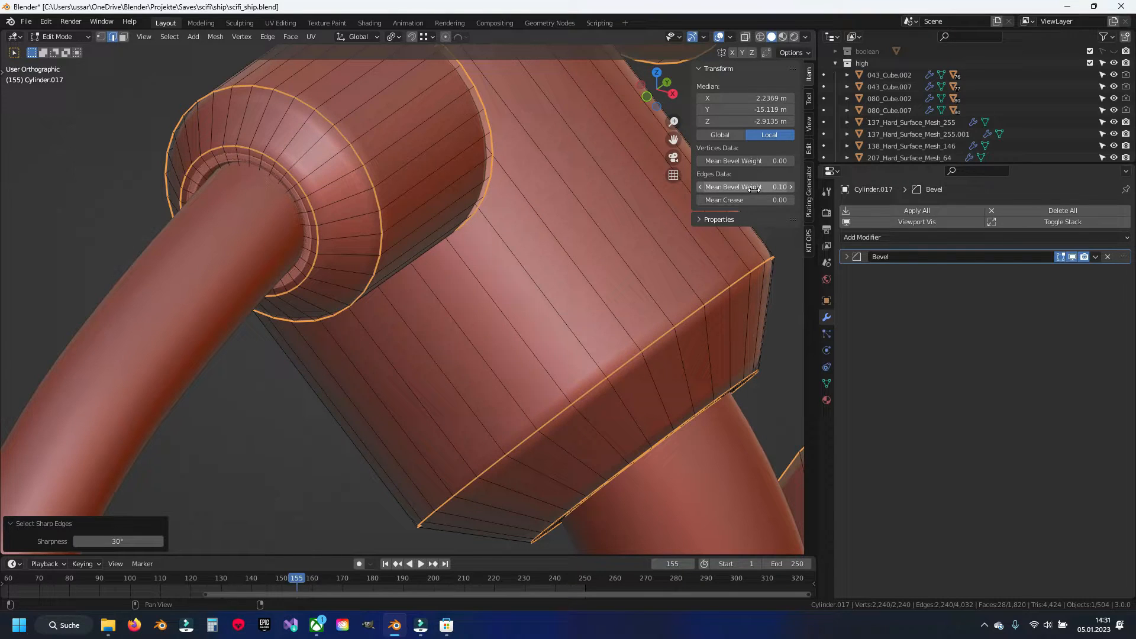
{"action": "scroll", "coordinate": [479, 300], "scroll_direction": "up", "scroll_amount": 5}
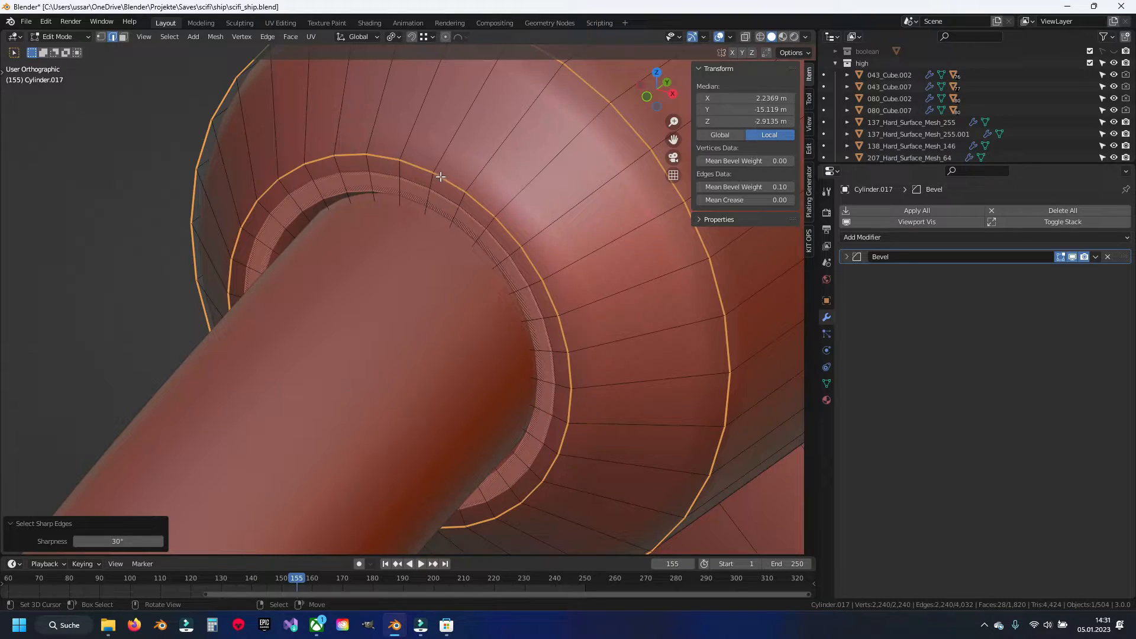
Step: Select the outer edge loop around the upper fitting's pipe opening and try a mean bevel weight of 0.05
{"action": "scroll", "coordinate": [440, 177], "scroll_direction": "down", "scroll_amount": 1}
{"action": "left_click", "coordinate": [414, 188], "text": "alt"}
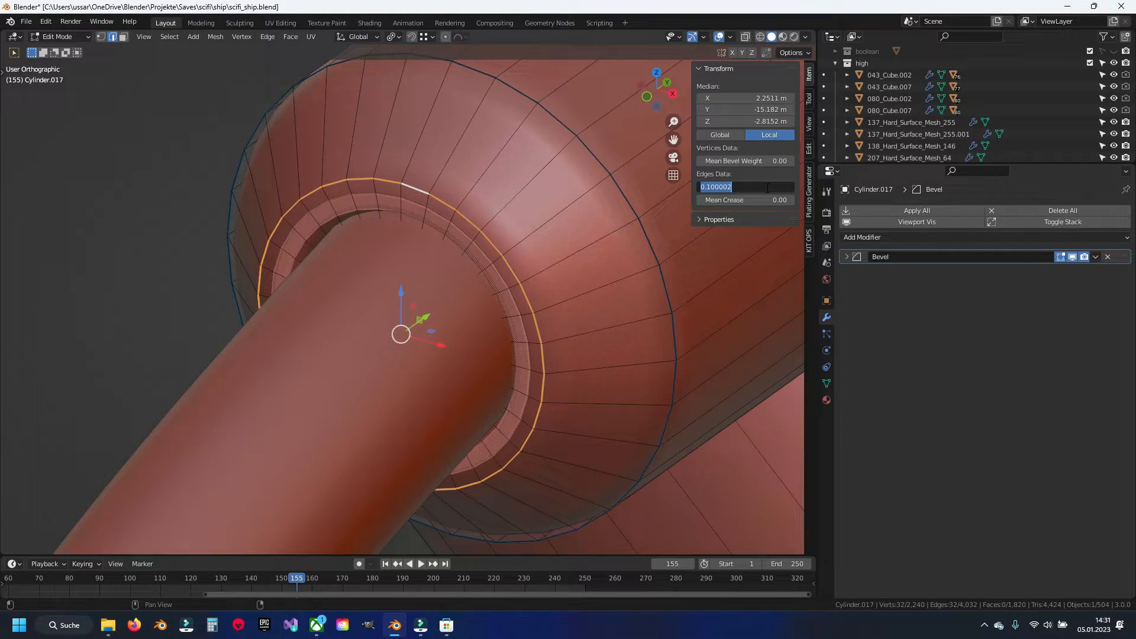
{"action": "key", "text": "Return"}
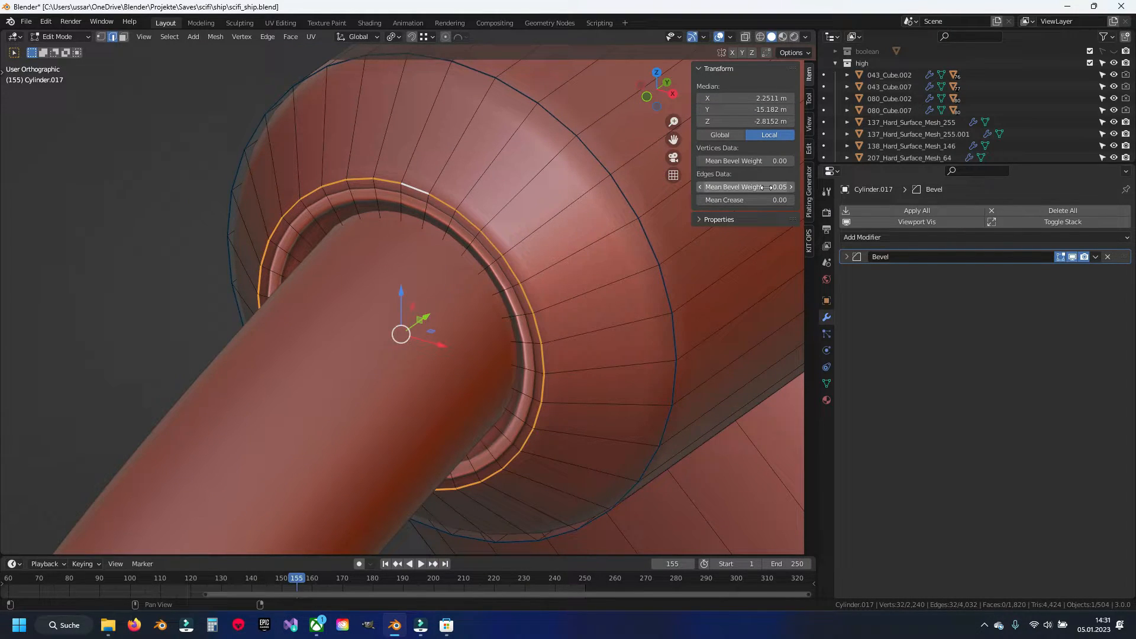
Step: Isolate the pipe fittings in local view and undo the opening loop's last bevel weight change
{"action": "key", "text": "KP_Divide"}
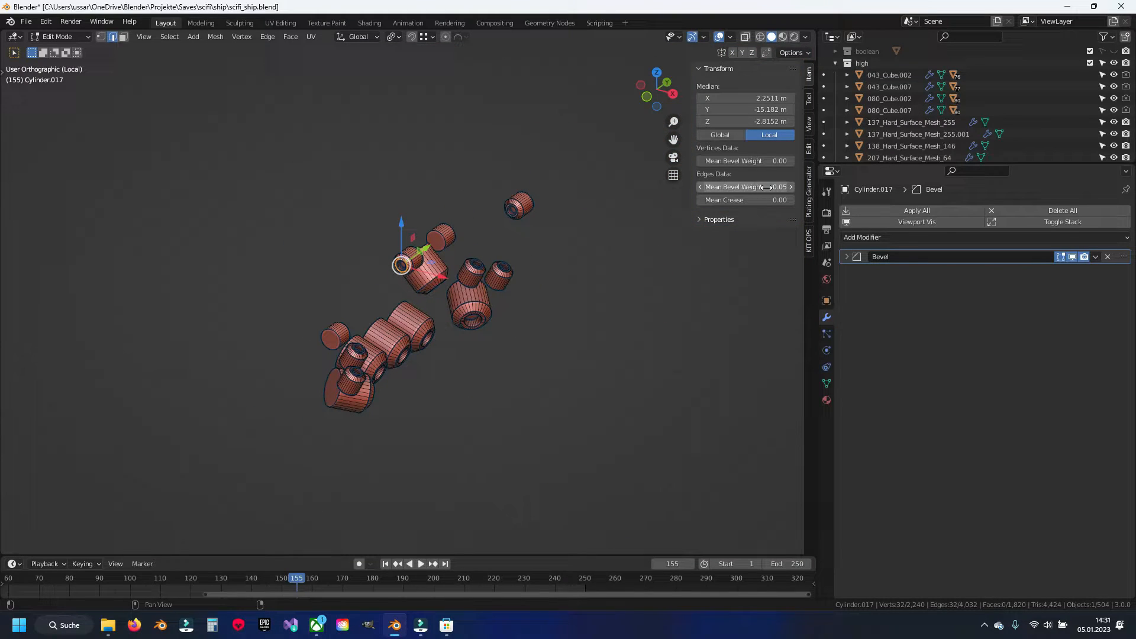
{"action": "scroll", "coordinate": [435, 274], "scroll_direction": "up", "scroll_amount": 15}
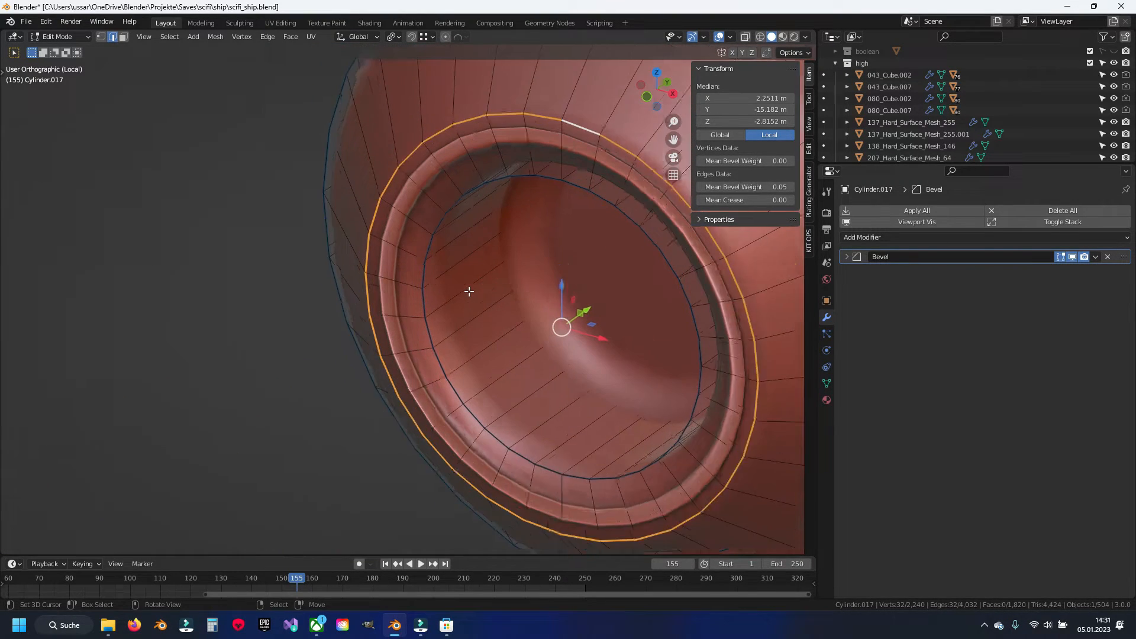
{"action": "middle_click_drag", "start_coordinate": [435, 274], "coordinate": [370, 291], "text": "shift"}
{"action": "key", "text": "ctrl+z"}
Step: Add the upper fitting's inner opening loop and both opening loops of the oppositely facing upper fitting to the selection
{"action": "right_click", "coordinate": [363, 235], "text": "alt+shift"}
{"action": "scroll", "coordinate": [532, 355], "scroll_direction": "down", "scroll_amount": 10}
{"action": "middle_click_drag", "start_coordinate": [574, 390], "coordinate": [421, 400], "text": "shift"}
{"action": "scroll", "coordinate": [421, 400], "scroll_direction": "up", "scroll_amount": 7}
{"action": "scroll", "coordinate": [399, 380], "scroll_direction": "down", "scroll_amount": 6}
{"action": "middle_click_drag", "start_coordinate": [428, 231], "coordinate": [275, 231]}
{"action": "scroll", "coordinate": [317, 183], "scroll_direction": "up", "scroll_amount": 5}
{"action": "middle_click_drag", "start_coordinate": [317, 183], "coordinate": [426, 445], "text": "shift"}
{"action": "scroll", "coordinate": [402, 323], "scroll_direction": "up", "scroll_amount": 4}
{"action": "right_click", "coordinate": [411, 335], "text": "alt+shift"}
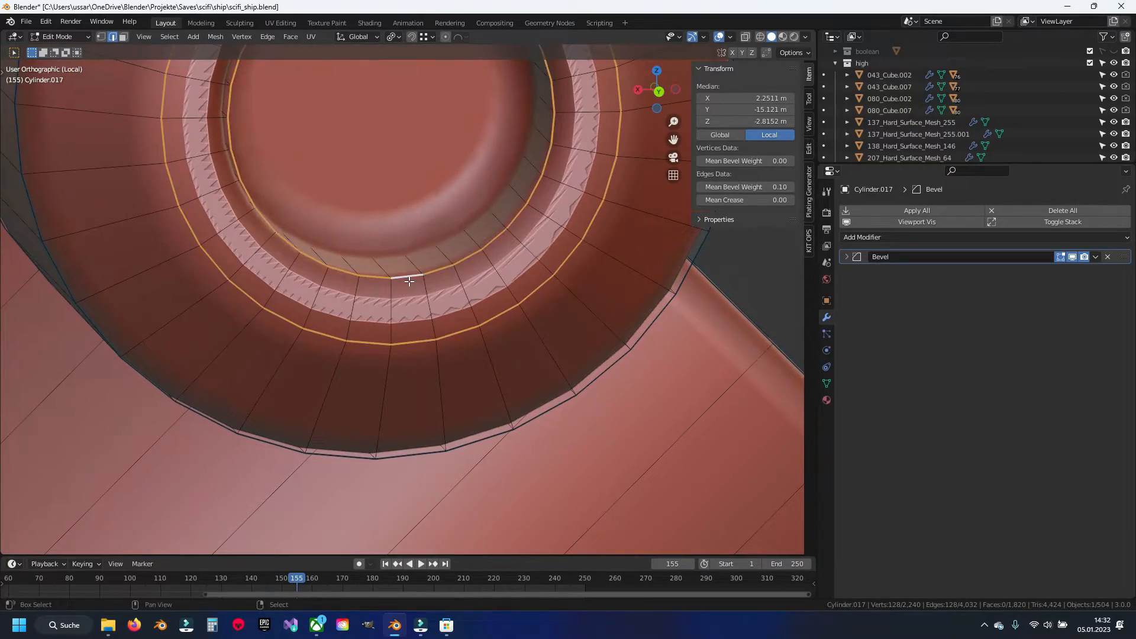
Step: Add both opening edge loops of the small, oppositely facing fitting at the lower end to the selection
{"action": "scroll", "coordinate": [409, 281], "scroll_direction": "down", "scroll_amount": 6}
{"action": "scroll", "coordinate": [355, 326], "scroll_direction": "up", "scroll_amount": 6}
{"action": "right_click", "coordinate": [188, 329], "text": "alt+shift"}
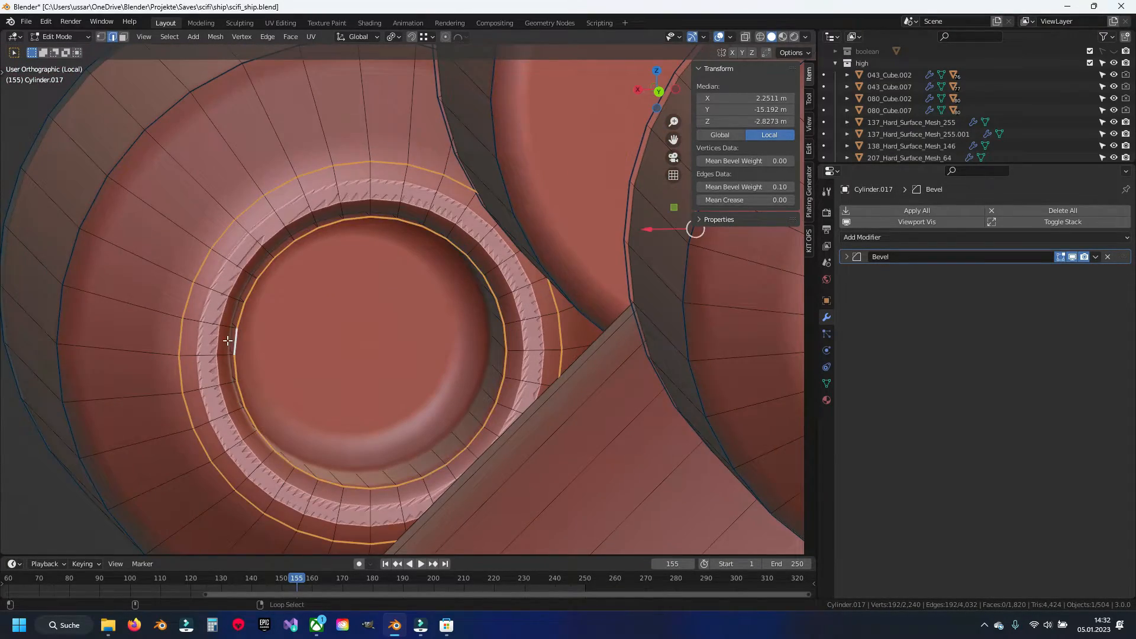
Step: Add both opening edge loops of the isolated fitting at the far upper end to the selection
{"action": "scroll", "coordinate": [228, 340], "scroll_direction": "down", "scroll_amount": 9}
{"action": "middle_click_drag", "start_coordinate": [279, 365], "coordinate": [451, 385]}
{"action": "scroll", "coordinate": [533, 341], "scroll_direction": "down", "scroll_amount": 4}
{"action": "middle_click_drag", "start_coordinate": [609, 300], "coordinate": [283, 446], "text": "shift"}
{"action": "scroll", "coordinate": [170, 411], "scroll_direction": "up", "scroll_amount": 9}
{"action": "middle_click_drag", "start_coordinate": [170, 411], "coordinate": [373, 317], "text": "shift"}
{"action": "scroll", "coordinate": [252, 383], "scroll_direction": "up", "scroll_amount": 4}
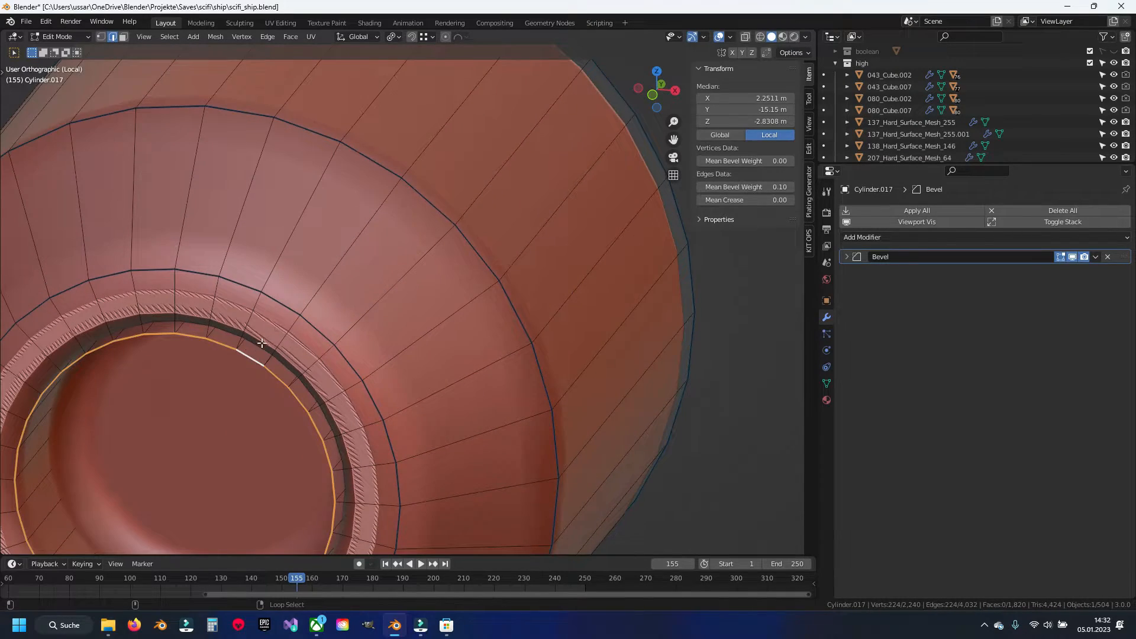
{"action": "right_click", "coordinate": [279, 312], "text": "alt+shift"}
Step: Add the opening edge loops of the two small fittings sitting side by side on one large fitting to the selection
{"action": "scroll", "coordinate": [287, 332], "scroll_direction": "down", "scroll_amount": 13}
{"action": "middle_click_drag", "start_coordinate": [550, 366], "coordinate": [301, 346]}
{"action": "scroll", "coordinate": [378, 361], "scroll_direction": "up", "scroll_amount": 8}
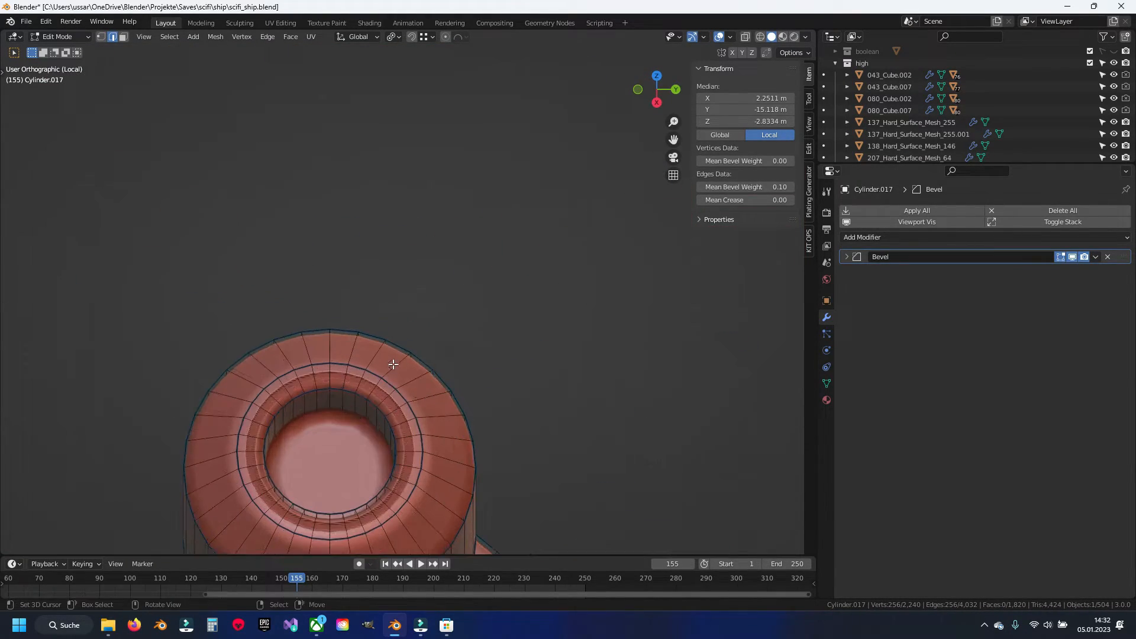
{"action": "middle_click_drag", "start_coordinate": [344, 499], "coordinate": [413, 372], "text": "shift"}
{"action": "scroll", "coordinate": [413, 373], "scroll_direction": "up", "scroll_amount": 4}
{"action": "right_click", "coordinate": [408, 511], "text": "alt+shift"}
{"action": "right_click", "coordinate": [412, 460], "text": "alt+shift"}
{"action": "scroll", "coordinate": [485, 462], "scroll_direction": "down", "scroll_amount": 5}
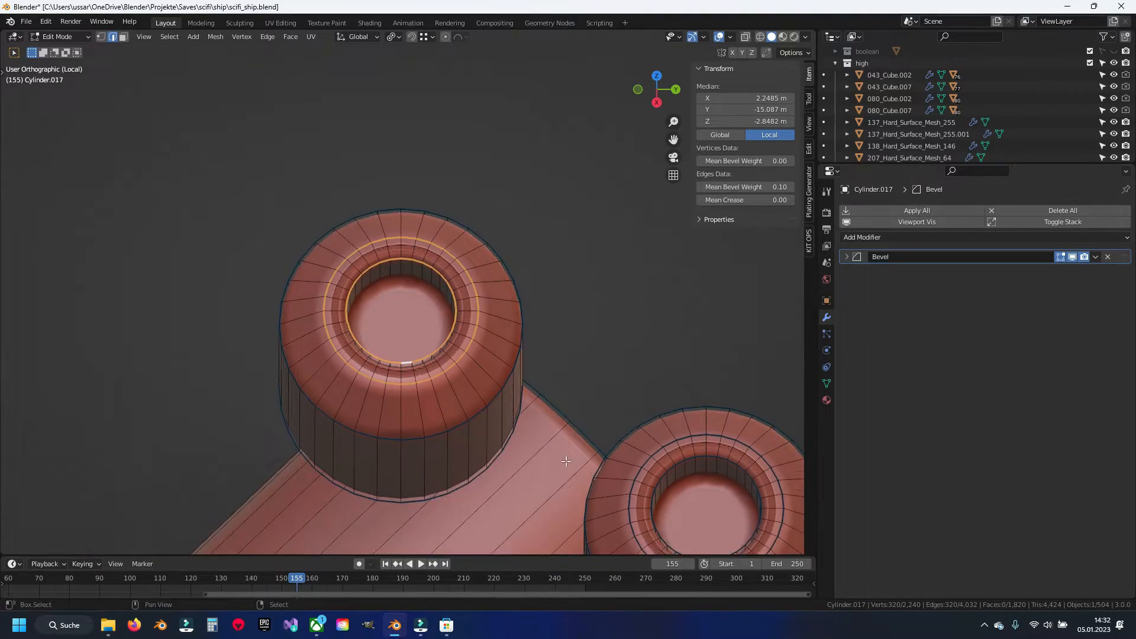
{"action": "middle_click_drag", "start_coordinate": [566, 461], "coordinate": [408, 435], "text": "shift"}
{"action": "scroll", "coordinate": [408, 434], "scroll_direction": "up", "scroll_amount": 4}
{"action": "scroll", "coordinate": [422, 419], "scroll_direction": "down", "scroll_amount": 8}
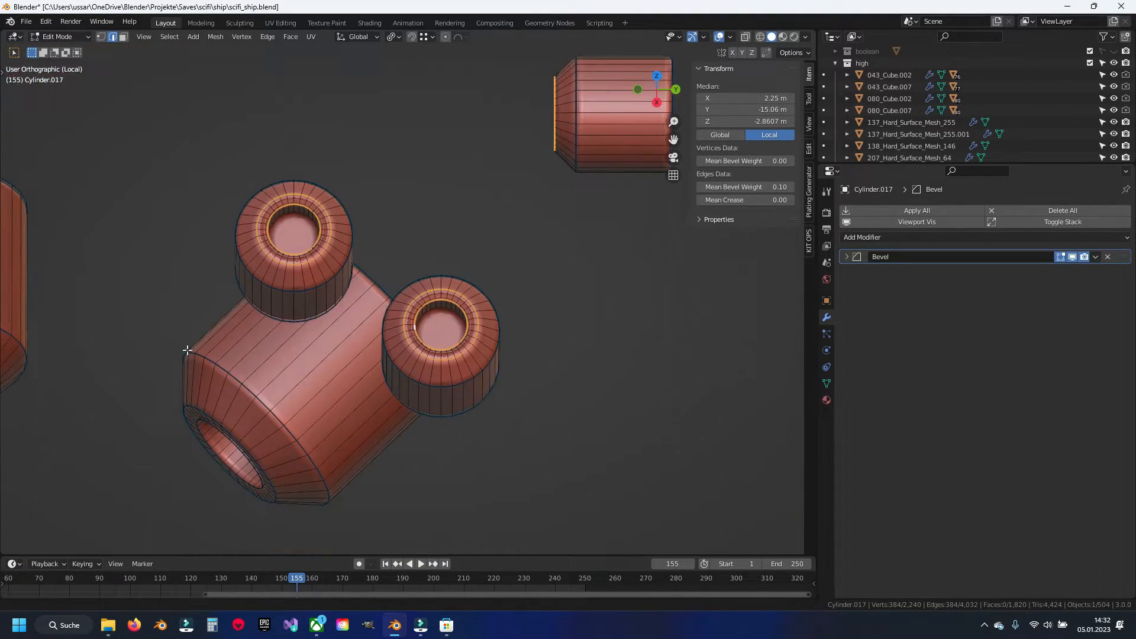
Step: Add the opening edge loops of the two small fittings on the large cylinders at the opposite end to the selection
{"action": "middle_click_drag", "start_coordinate": [185, 350], "coordinate": [556, 379], "text": "shift"}
{"action": "scroll", "coordinate": [533, 375], "scroll_direction": "down", "scroll_amount": 6}
{"action": "middle_click_drag", "start_coordinate": [143, 322], "coordinate": [403, 331], "text": "shift"}
{"action": "scroll", "coordinate": [403, 331], "scroll_direction": "up", "scroll_amount": 9}
{"action": "middle_click_drag", "start_coordinate": [250, 314], "coordinate": [459, 259], "text": "shift"}
{"action": "scroll", "coordinate": [389, 311], "scroll_direction": "up", "scroll_amount": 7}
{"action": "right_click", "coordinate": [464, 384], "text": "alt+shift"}
{"action": "right_click", "coordinate": [490, 315], "text": "alt+shift"}
{"action": "scroll", "coordinate": [482, 318], "scroll_direction": "down", "scroll_amount": 3}
{"action": "middle_click_drag", "start_coordinate": [367, 350], "coordinate": [556, 220], "text": "shift"}
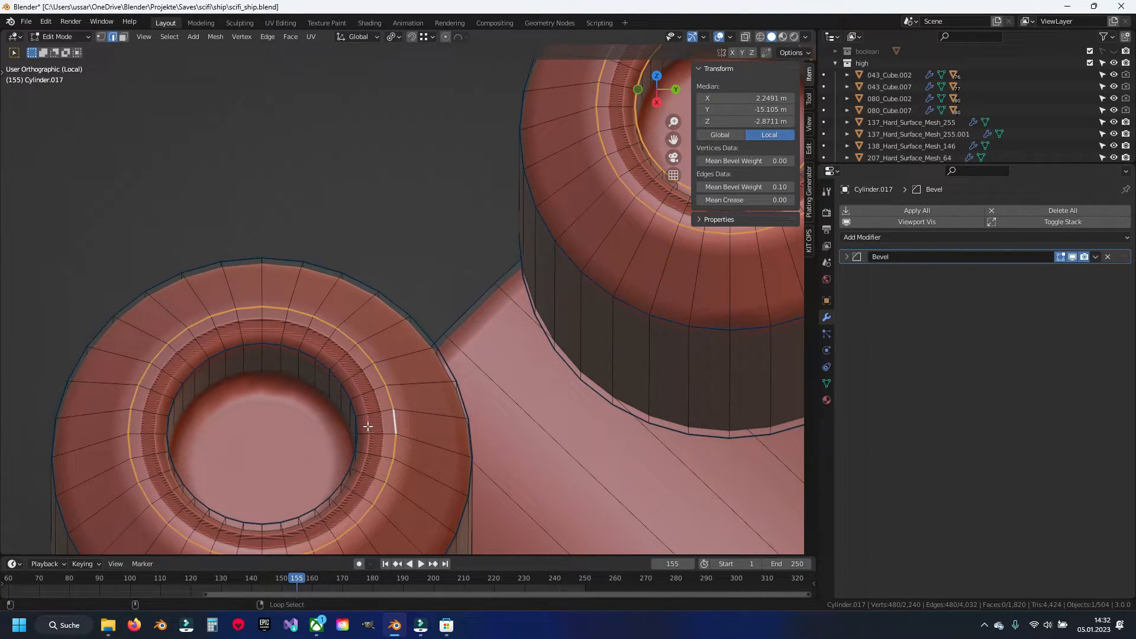
Step: Set the mean bevel weight of all selected small-fitting opening loops to 0.07
{"action": "scroll", "coordinate": [366, 423], "scroll_direction": "down", "scroll_amount": 8}
{"action": "middle_click_drag", "start_coordinate": [641, 431], "coordinate": [588, 375]}
{"action": "middle_click_drag", "start_coordinate": [621, 497], "coordinate": [467, 318], "text": "shift"}
{"action": "scroll", "coordinate": [465, 318], "scroll_direction": "down", "scroll_amount": 4}
{"action": "middle_click_drag", "start_coordinate": [379, 313], "coordinate": [467, 443], "text": "shift"}
{"action": "middle_click_drag", "start_coordinate": [457, 309], "coordinate": [527, 310]}
{"action": "middle_click_drag", "start_coordinate": [497, 313], "coordinate": [349, 287], "text": "shift"}
{"action": "scroll", "coordinate": [469, 381], "scroll_direction": "up", "scroll_amount": 8}
{"action": "scroll", "coordinate": [349, 288], "scroll_direction": "up", "scroll_amount": 5}
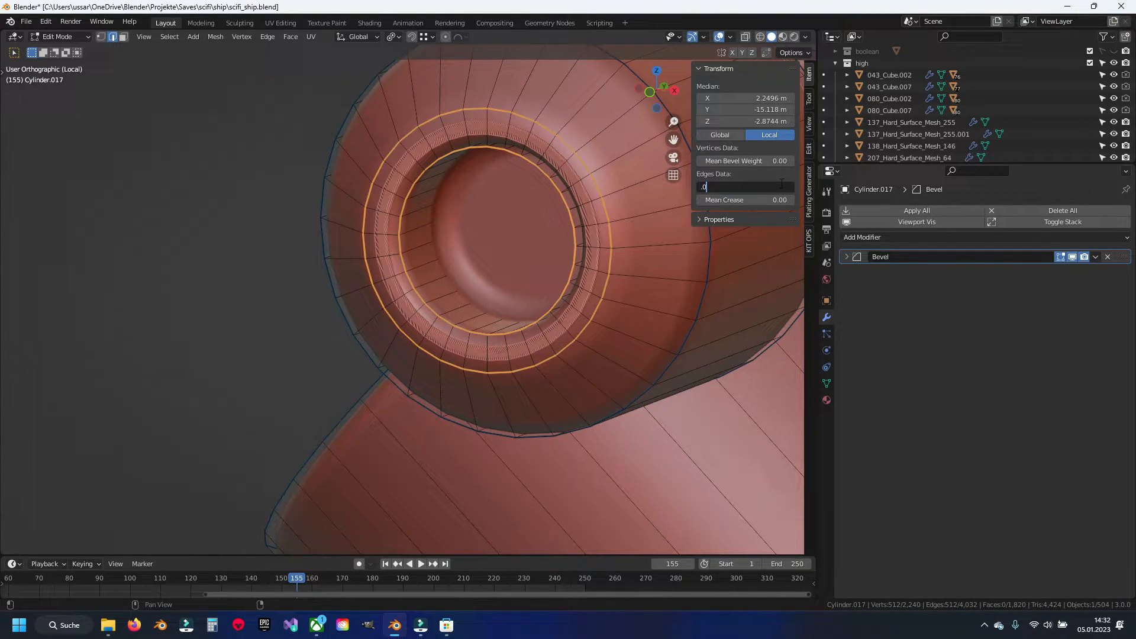
{"action": "key", "text": "Return"}
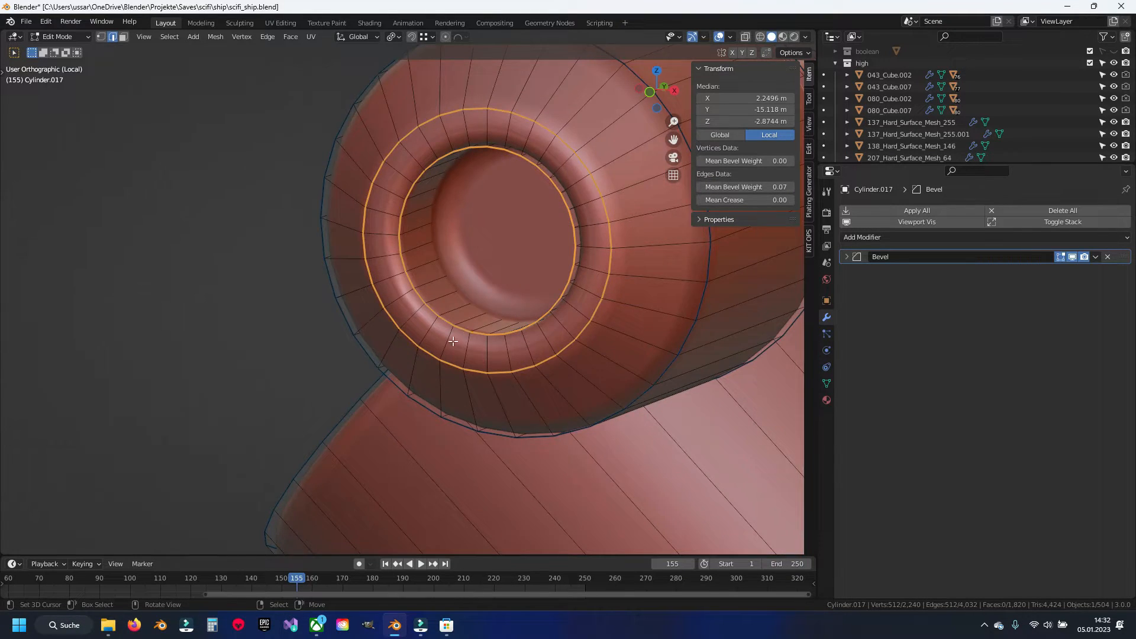
Step: Return the finished fitting part from isolation to the full ship, hide it, and save the file
{"action": "scroll", "coordinate": [452, 341], "scroll_direction": "down", "scroll_amount": 12}
{"action": "middle_click_drag", "start_coordinate": [535, 347], "coordinate": [484, 366]}
{"action": "key", "text": "Tab"}
{"action": "key", "text": "KP_Divide"}
{"action": "scroll", "coordinate": [483, 366], "scroll_direction": "up", "scroll_amount": 13}
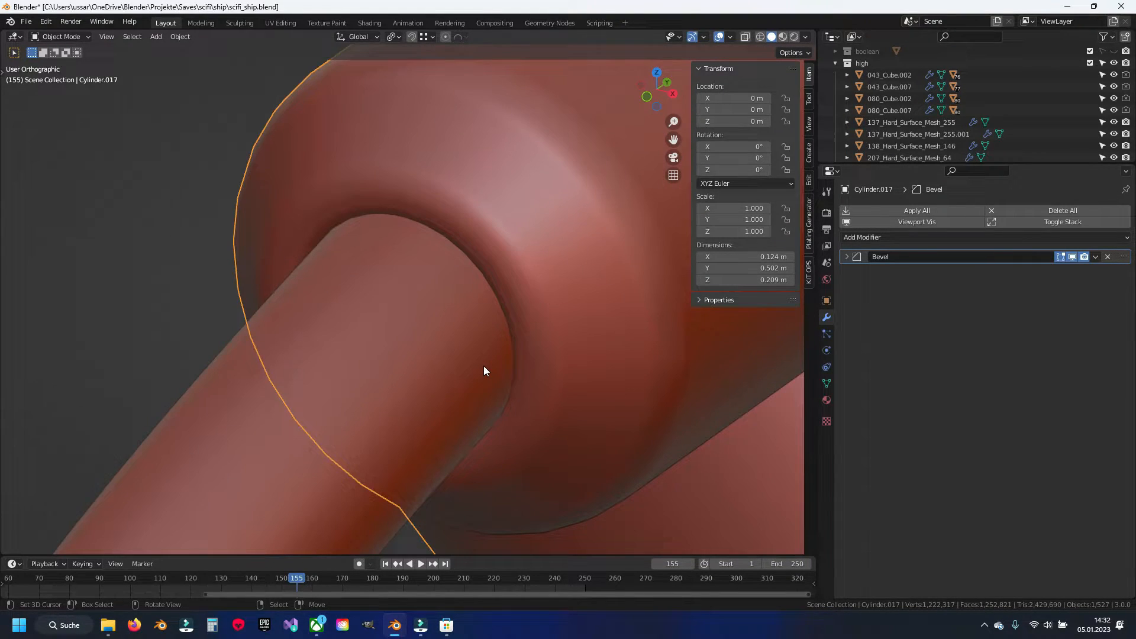
{"action": "key", "text": "h"}
{"action": "scroll", "coordinate": [482, 374], "scroll_direction": "down", "scroll_amount": 8}
{"action": "key", "text": "ctrl+s"}
Step: Hide the remaining tube curves beside the finished fittings one after another and save the file
{"action": "right_click", "coordinate": [402, 341]}
{"action": "scroll", "coordinate": [422, 350], "scroll_direction": "down", "scroll_amount": 5}
{"action": "scroll", "coordinate": [421, 349], "scroll_direction": "down", "scroll_amount": 2}
{"action": "key", "text": "h"}
{"action": "right_click", "coordinate": [418, 350]}
{"action": "key", "text": "h"}
{"action": "scroll", "coordinate": [488, 323], "scroll_direction": "down", "scroll_amount": 9}
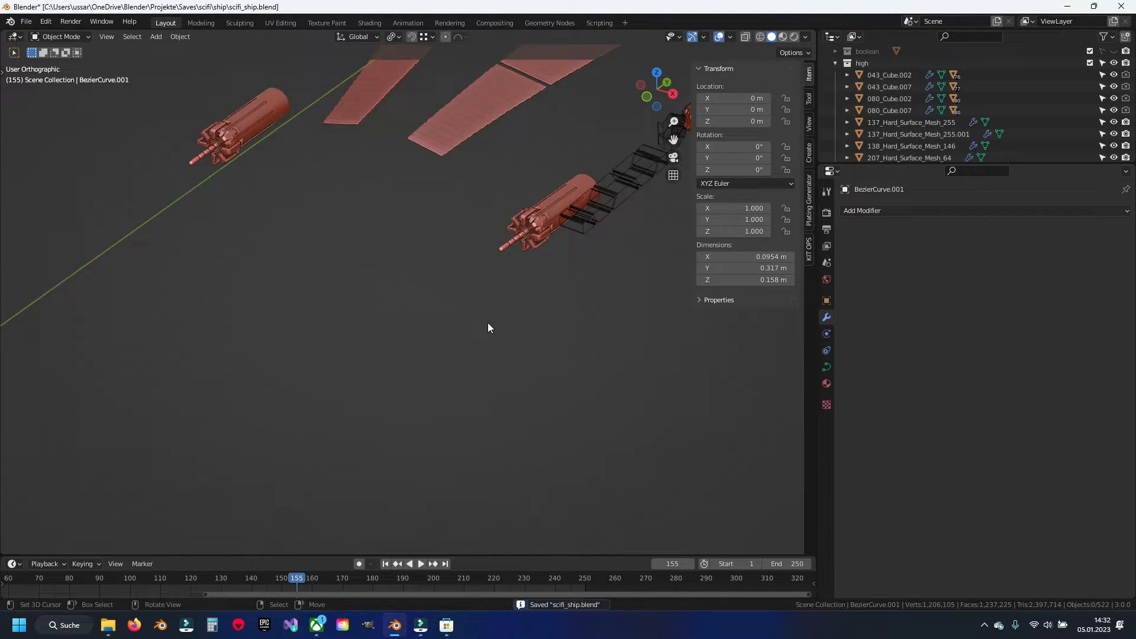
{"action": "scroll", "coordinate": [487, 322], "scroll_direction": "down", "scroll_amount": 3}
{"action": "middle_click_drag", "start_coordinate": [492, 278], "coordinate": [469, 356], "text": "shift"}
{"action": "key", "text": "ctrl+s"}
Step: Delete the leftover wireframe cutter object beside the large gun-like cylinder
{"action": "scroll", "coordinate": [470, 355], "scroll_direction": "up", "scroll_amount": 7}
{"action": "middle_click_drag", "start_coordinate": [595, 417], "coordinate": [475, 329], "text": "shift"}
{"action": "scroll", "coordinate": [456, 351], "scroll_direction": "up", "scroll_amount": 6}
{"action": "left_click", "coordinate": [620, 253]}
{"action": "key", "text": "x"}
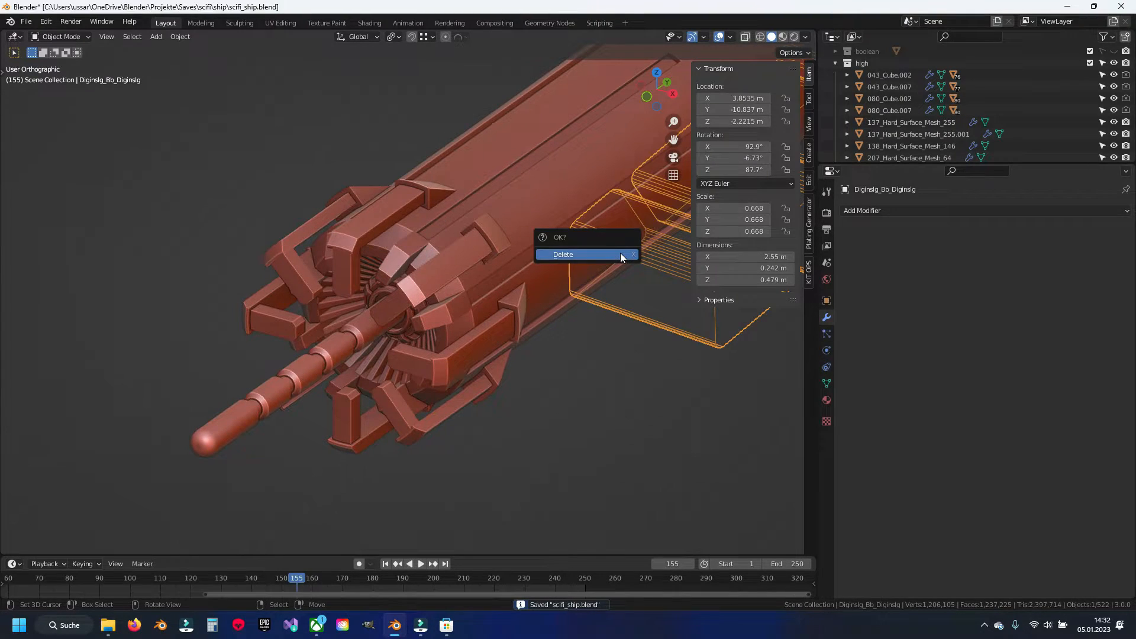
{"action": "left_click", "coordinate": [620, 253]}
Step: Save the file and select all sharp edges of the segmented barrel at 30° sharpness
{"action": "left_click", "coordinate": [417, 287]}
{"action": "right_click", "coordinate": [331, 360]}
{"action": "middle_click_drag", "start_coordinate": [344, 329], "coordinate": [493, 286], "text": "shift"}
{"action": "scroll", "coordinate": [371, 325], "scroll_direction": "up", "scroll_amount": 4}
{"action": "key", "text": "ctrl+s"}
{"action": "middle_click_drag", "start_coordinate": [388, 308], "coordinate": [403, 299], "text": "shift"}
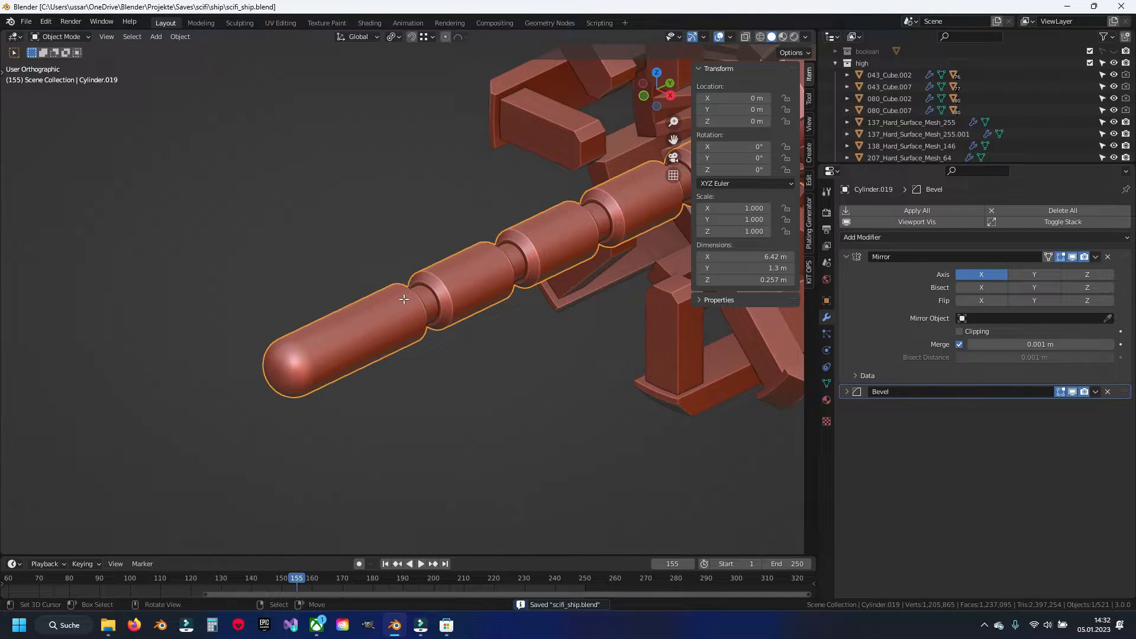
{"action": "key", "text": "Tab"}
{"action": "key", "text": "q"}
{"action": "left_click", "coordinate": [404, 300]}
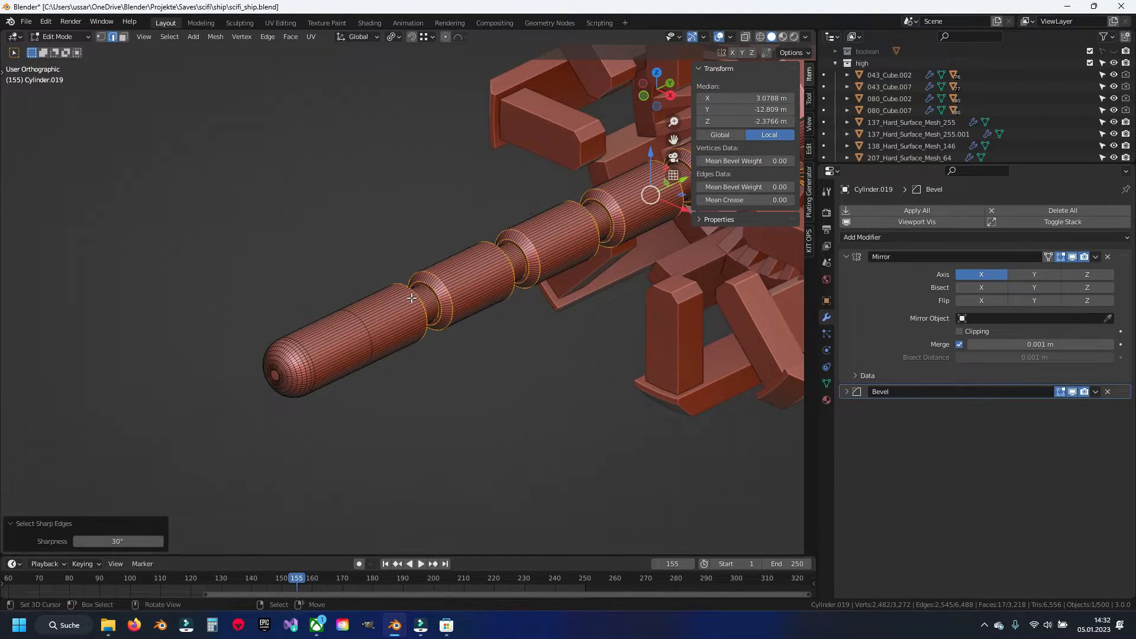
Step: Set the mean bevel weight of the barrel's selected sharp edges to 0.15
{"action": "scroll", "coordinate": [524, 256], "scroll_direction": "up", "scroll_amount": 3}
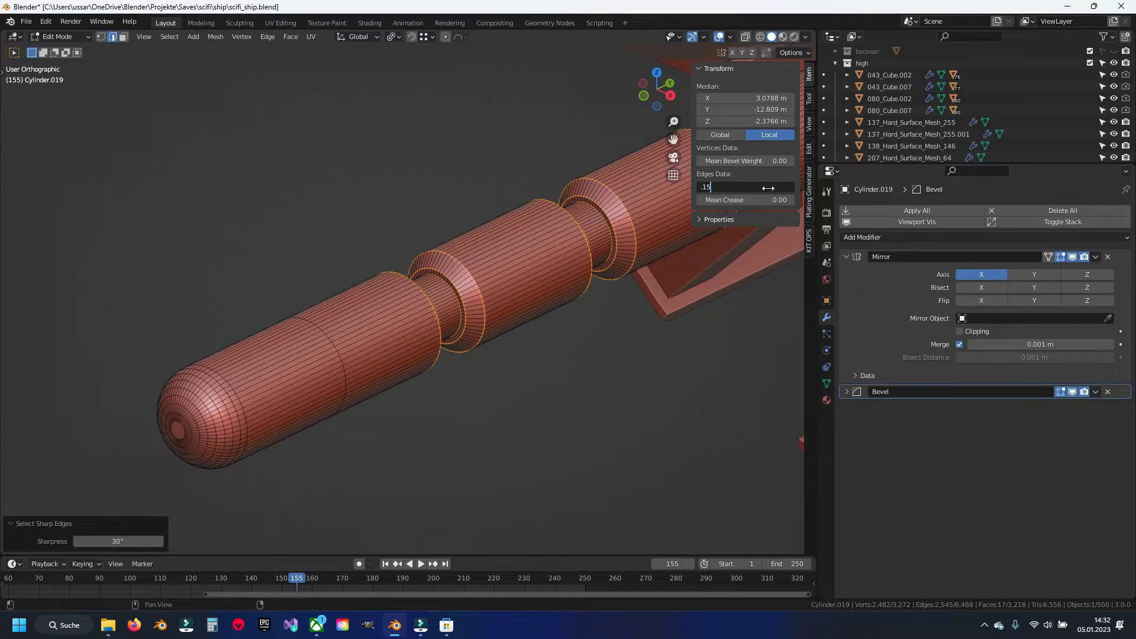
{"action": "key", "text": "Return"}
{"action": "key", "text": "Tab"}
{"action": "middle_click_drag", "start_coordinate": [479, 285], "coordinate": [297, 336], "text": "shift"}
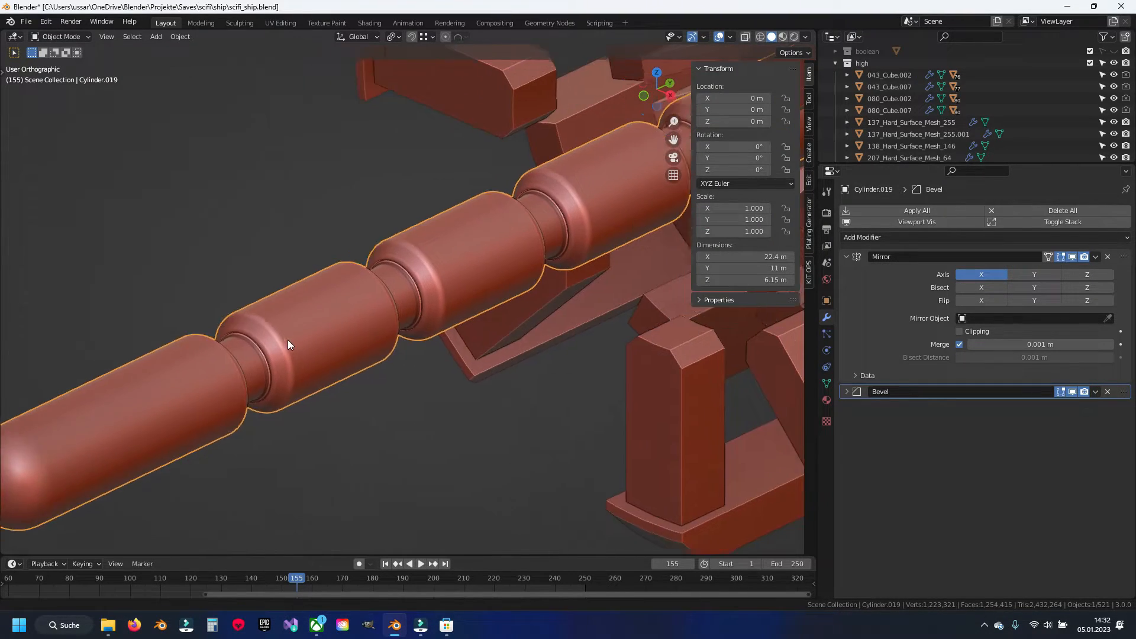
{"action": "scroll", "coordinate": [355, 328], "scroll_direction": "down", "scroll_amount": 5}
{"action": "key", "text": "h"}
{"action": "key", "text": "ctrl+z"}
{"action": "scroll", "coordinate": [454, 259], "scroll_direction": "up", "scroll_amount": 9}
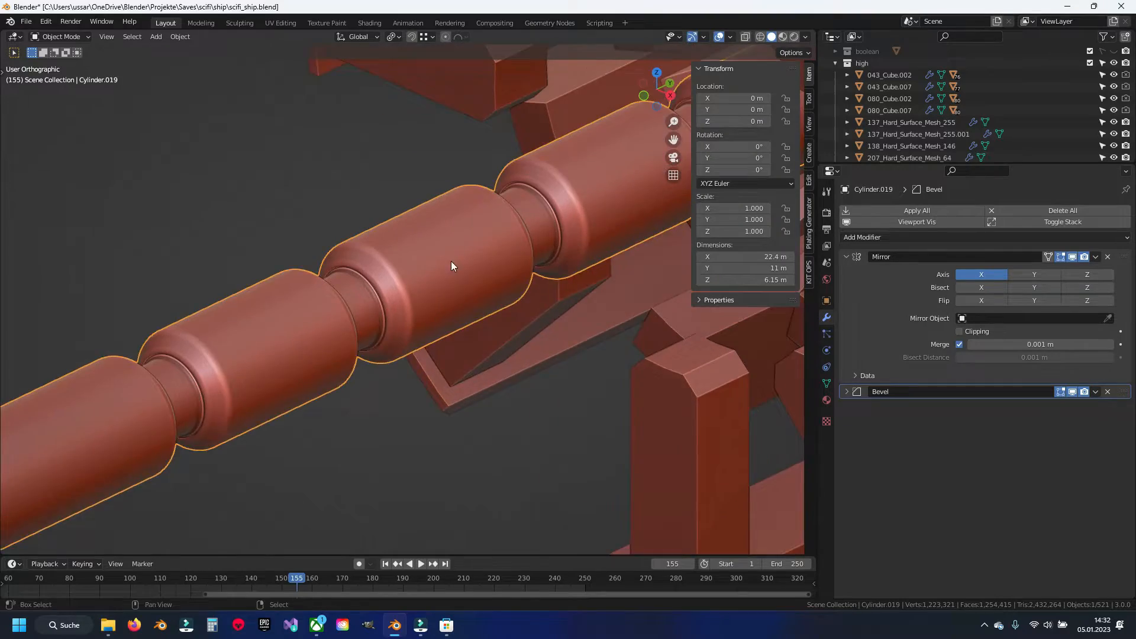
Step: Clear the barrel's edge selection, then select the inner edge loops at both ends of the neck nearest the tip
{"action": "middle_click_drag", "start_coordinate": [479, 225], "coordinate": [433, 313], "text": "shift"}
{"action": "key", "text": "Tab"}
{"action": "scroll", "coordinate": [506, 238], "scroll_direction": "down", "scroll_amount": 4}
{"action": "scroll", "coordinate": [384, 301], "scroll_direction": "down", "scroll_amount": 3}
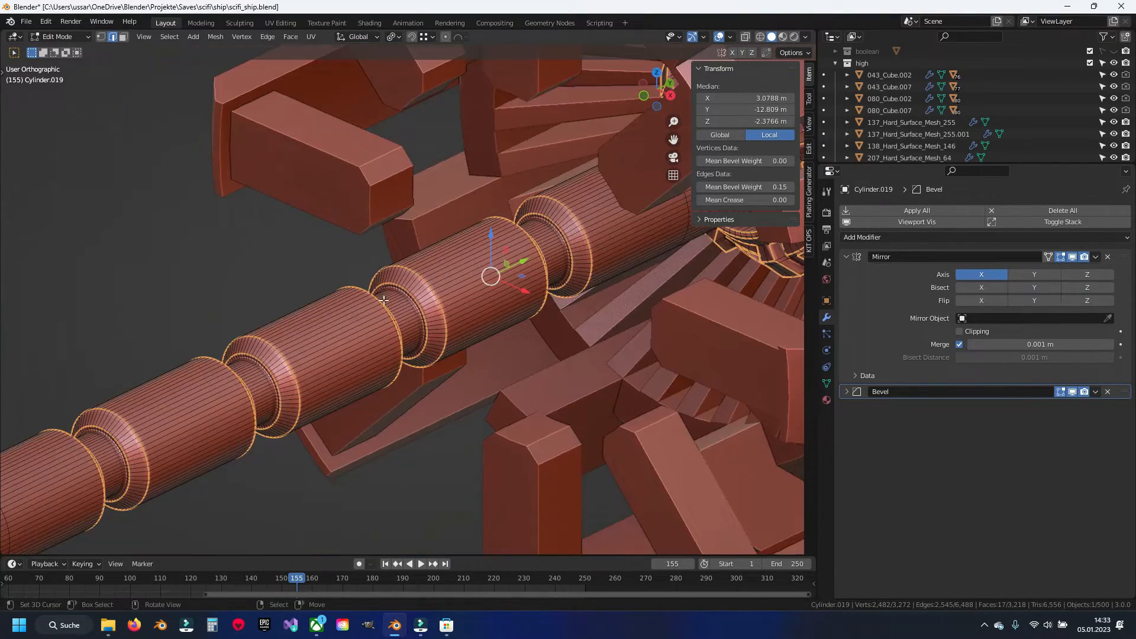
{"action": "middle_click_drag", "start_coordinate": [195, 451], "coordinate": [380, 291], "text": "shift"}
{"action": "scroll", "coordinate": [380, 292], "scroll_direction": "up", "scroll_amount": 6}
{"action": "key", "text": "alt+a"}
{"action": "scroll", "coordinate": [392, 266], "scroll_direction": "up", "scroll_amount": 5}
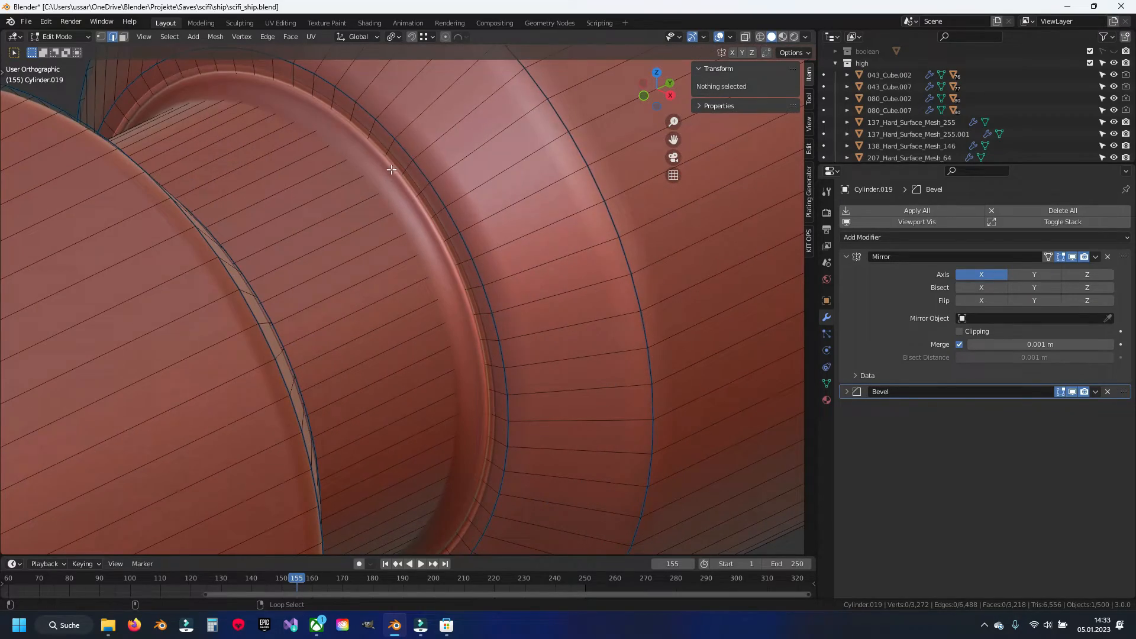
{"action": "left_click", "coordinate": [391, 170], "text": "alt"}
{"action": "scroll", "coordinate": [396, 178], "scroll_direction": "down", "scroll_amount": 5}
{"action": "key", "text": "alt+z"}
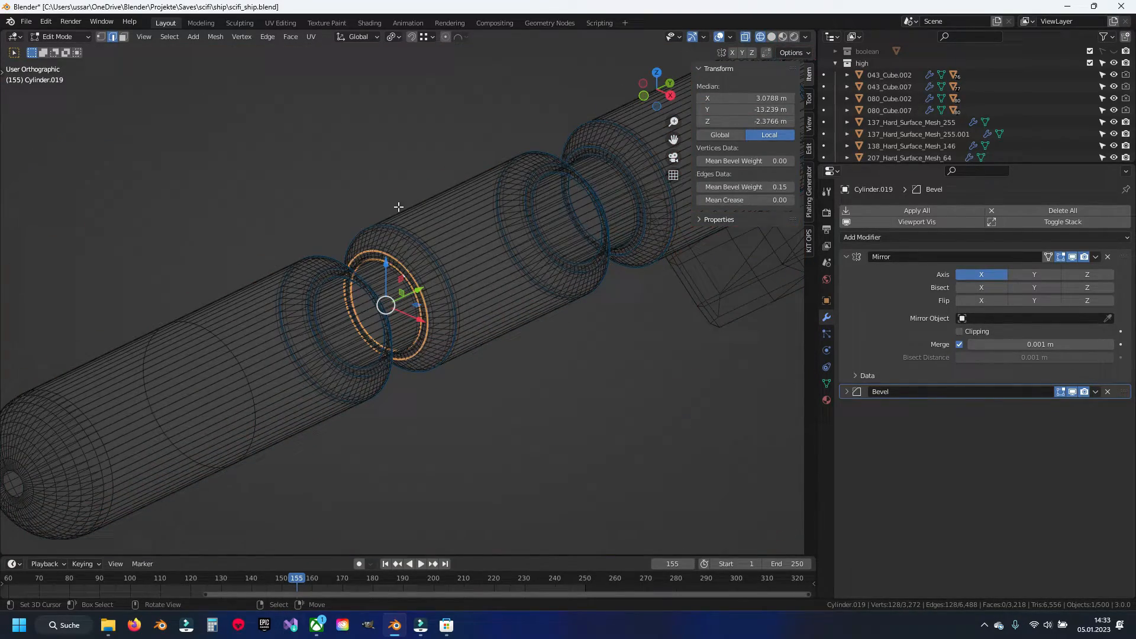
{"action": "scroll", "coordinate": [419, 309], "scroll_direction": "up", "scroll_amount": 8}
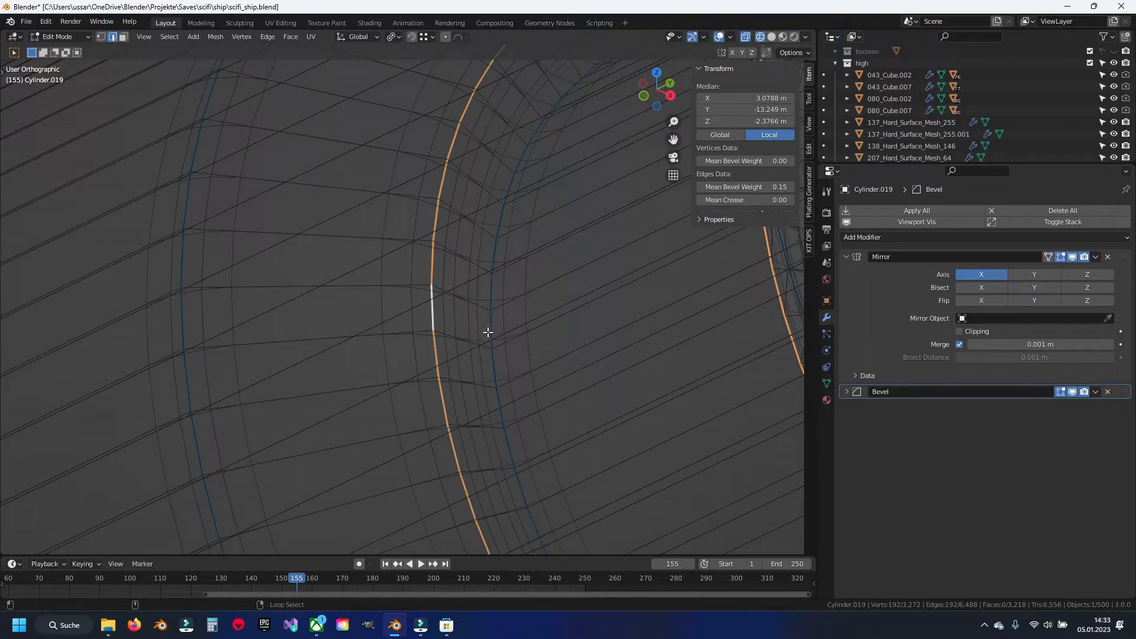
{"action": "right_click", "coordinate": [488, 333], "text": "alt+shift"}
{"action": "scroll", "coordinate": [491, 323], "scroll_direction": "down", "scroll_amount": 10}
Step: Add the inner edge loops at both ends of the barrel's second neck to the selection
{"action": "middle_click_drag", "start_coordinate": [689, 215], "coordinate": [432, 314], "text": "shift"}
{"action": "scroll", "coordinate": [430, 313], "scroll_direction": "up", "scroll_amount": 8}
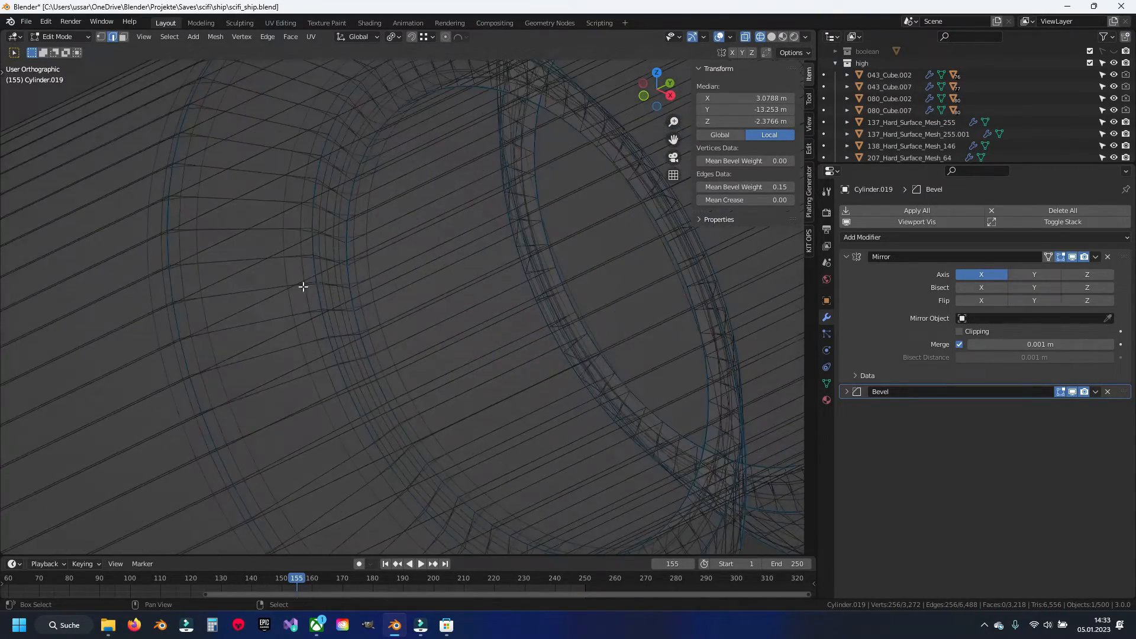
{"action": "right_click", "coordinate": [312, 270], "text": "alt+shift"}
{"action": "right_click", "coordinate": [346, 275], "text": "alt+shift"}
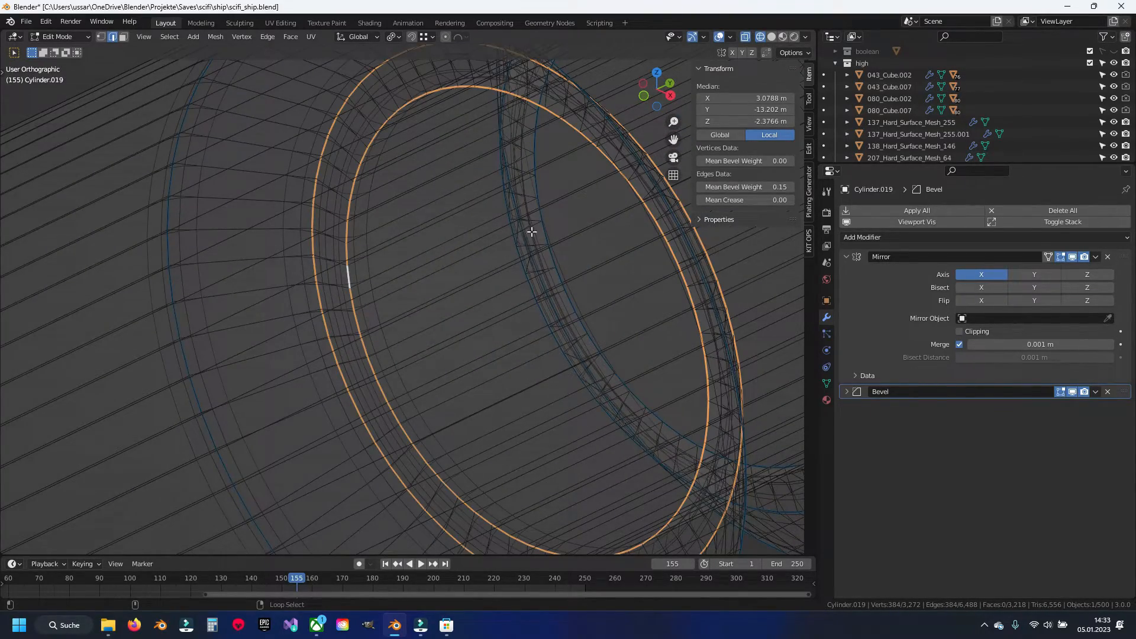
{"action": "middle_click_drag", "start_coordinate": [522, 232], "coordinate": [368, 373], "text": "shift"}
{"action": "scroll", "coordinate": [357, 280], "scroll_direction": "up", "scroll_amount": 1}
{"action": "right_click", "coordinate": [357, 250], "text": "alt+shift"}
{"action": "right_click", "coordinate": [375, 211], "text": "alt+shift"}
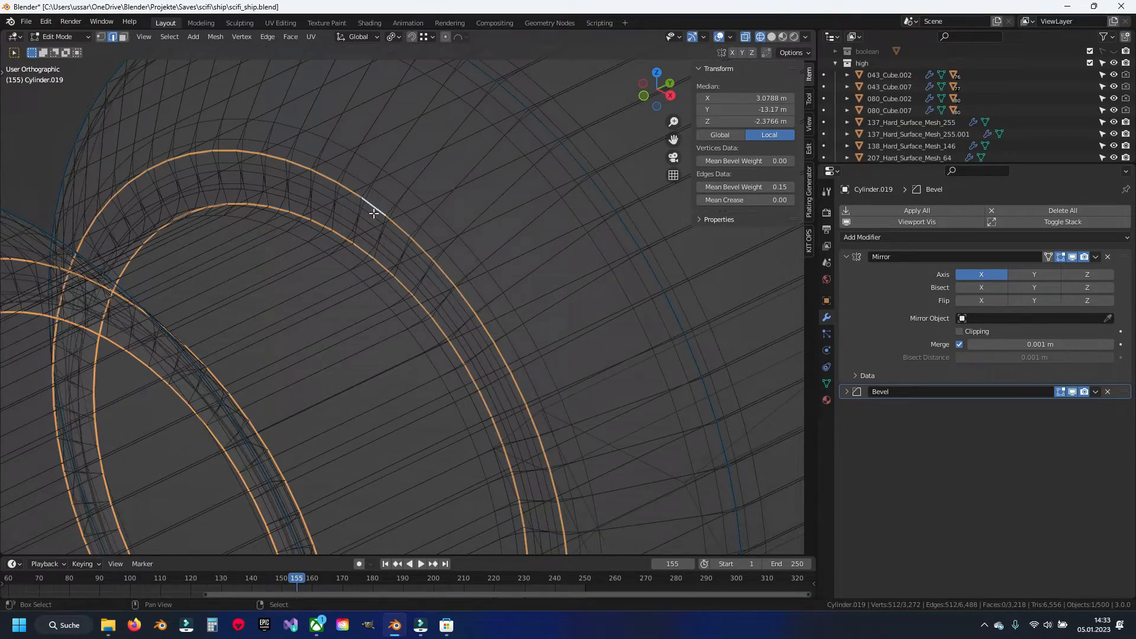
Step: Add the inner edge loops at both ends of the barrel's third neck to the selection, undoing any wrongly picked loop
{"action": "scroll", "coordinate": [379, 211], "scroll_direction": "down", "scroll_amount": 9}
{"action": "middle_click_drag", "start_coordinate": [591, 221], "coordinate": [393, 324], "text": "shift"}
{"action": "scroll", "coordinate": [392, 323], "scroll_direction": "up", "scroll_amount": 9}
{"action": "scroll", "coordinate": [392, 324], "scroll_direction": "down", "scroll_amount": 2}
{"action": "scroll", "coordinate": [259, 200], "scroll_direction": "up", "scroll_amount": 3}
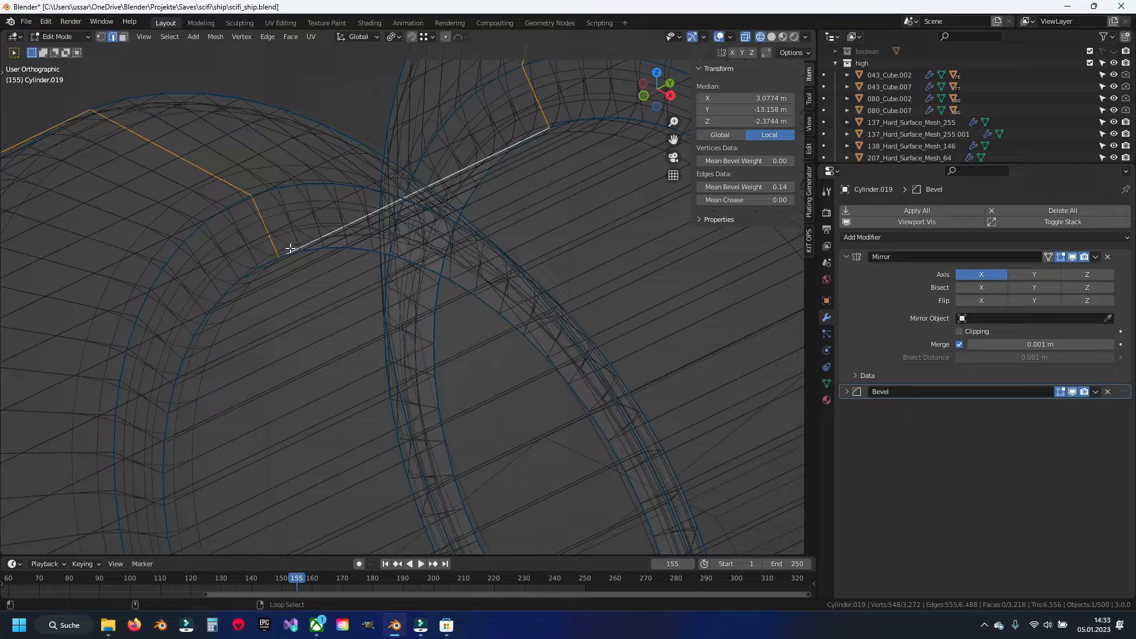
{"action": "middle_click_drag", "start_coordinate": [355, 344], "coordinate": [513, 167], "text": "shift"}
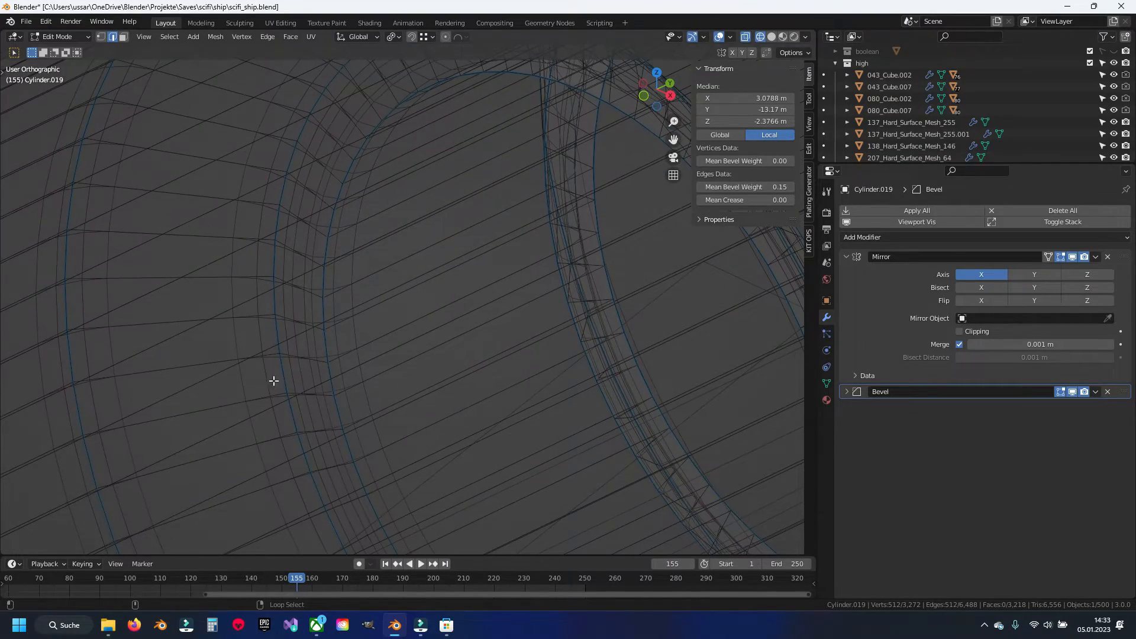
{"action": "key", "text": "ctrl+z"}
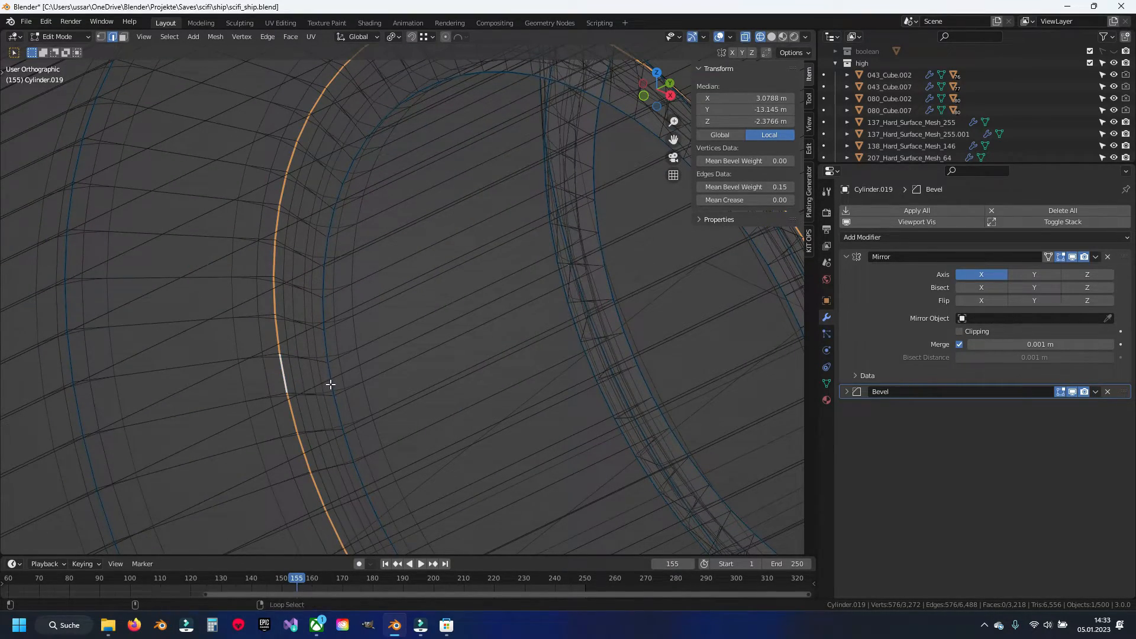
{"action": "right_click", "coordinate": [330, 385], "text": "alt+shift"}
{"action": "scroll", "coordinate": [463, 335], "scroll_direction": "down", "scroll_amount": 7}
{"action": "middle_click_drag", "start_coordinate": [575, 248], "coordinate": [398, 365], "text": "shift"}
{"action": "scroll", "coordinate": [398, 364], "scroll_direction": "up", "scroll_amount": 8}
{"action": "right_click", "coordinate": [348, 380], "text": "alt+shift"}
Step: Add the inner edge loops at both ends of the barrel's fourth neck to the selection
{"action": "scroll", "coordinate": [348, 380], "scroll_direction": "down", "scroll_amount": 7}
{"action": "middle_click_drag", "start_coordinate": [588, 254], "coordinate": [449, 337], "text": "shift"}
{"action": "scroll", "coordinate": [377, 386], "scroll_direction": "up", "scroll_amount": 7}
{"action": "scroll", "coordinate": [377, 387], "scroll_direction": "up", "scroll_amount": 3}
{"action": "right_click", "coordinate": [441, 394], "text": "alt+shift"}
{"action": "scroll", "coordinate": [445, 384], "scroll_direction": "down", "scroll_amount": 8}
{"action": "middle_click_drag", "start_coordinate": [535, 259], "coordinate": [368, 339], "text": "shift"}
{"action": "scroll", "coordinate": [432, 310], "scroll_direction": "up", "scroll_amount": 8}
{"action": "right_click", "coordinate": [493, 268], "text": "alt+shift"}
{"action": "right_click", "coordinate": [521, 197], "text": "alt+shift"}
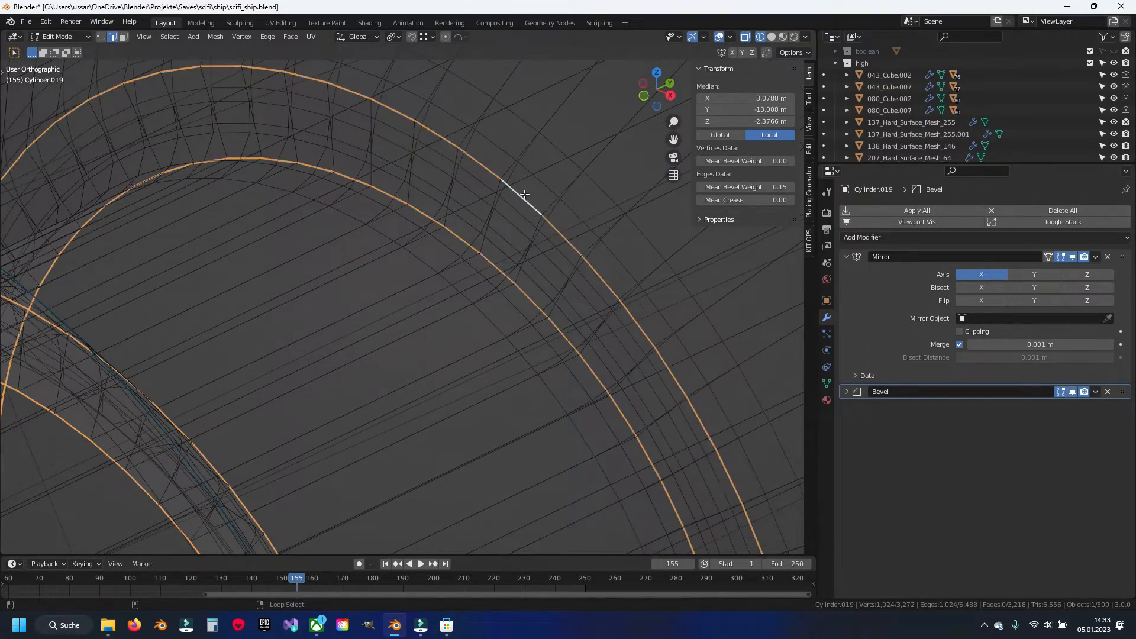
Step: Return to solid shading and set the mean bevel weight of the selected neck loops to 0.1
{"action": "scroll", "coordinate": [513, 231], "scroll_direction": "down", "scroll_amount": 12}
{"action": "mouse_move", "coordinate": [485, 311]}
{"action": "middle_mouse_down", "text": "shift"}
{"action": "mouse_move", "coordinate": [494, 264]}
{"action": "mouse_move", "coordinate": [718, 200]}
{"action": "middle_mouse_up", "text": "shift"}
{"action": "key", "text": "shift+z"}
{"action": "scroll", "coordinate": [478, 269], "scroll_direction": "up", "scroll_amount": 4}
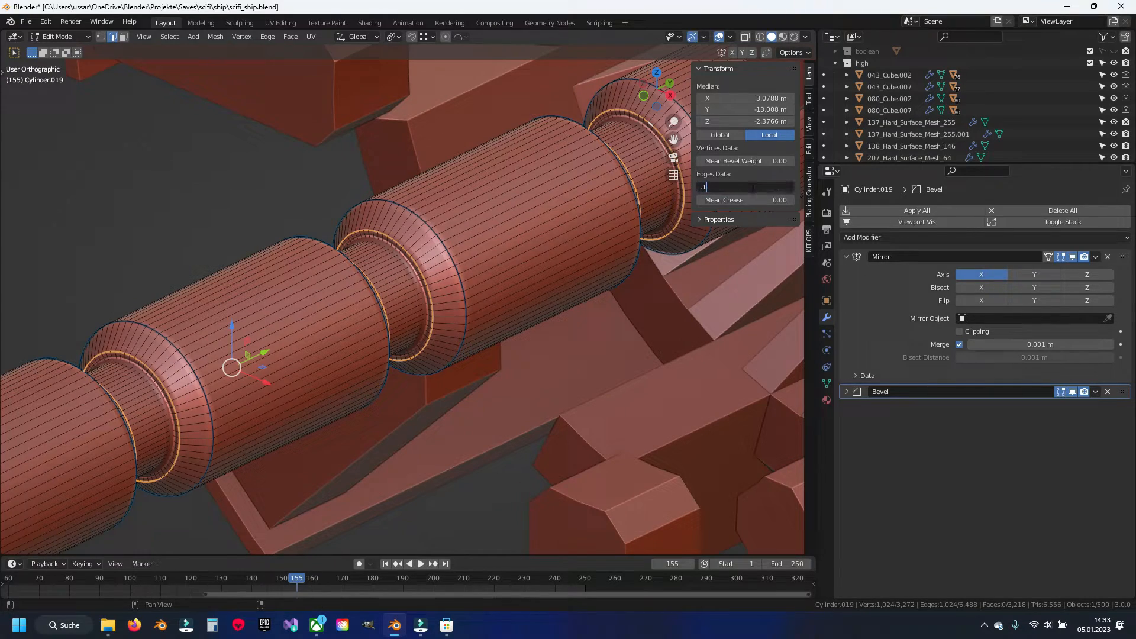
{"action": "left_click", "coordinate": [752, 187]}
{"action": "type", "text": ".1"}
{"action": "key", "text": "Return"}
{"action": "scroll", "coordinate": [483, 292], "scroll_direction": "up", "scroll_amount": 8}
{"action": "key", "text": "Tab"}
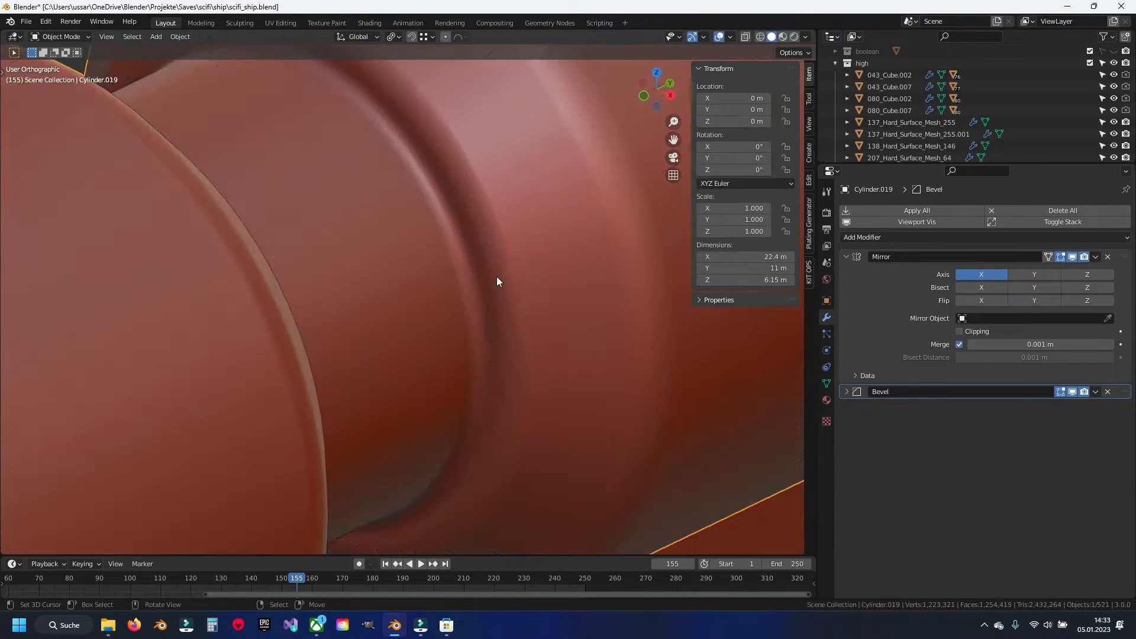
Step: Hide the finished segmented barrel and save the file
{"action": "scroll", "coordinate": [496, 276], "scroll_direction": "down", "scroll_amount": 14}
{"action": "key", "text": "h"}
{"action": "key", "text": "ctrl+s"}
Step: Select all sharp edges of the large cylindrical housing with the angular arms at 30° sharpness
{"action": "middle_click_drag", "start_coordinate": [495, 231], "coordinate": [285, 387], "text": "shift"}
{"action": "right_click", "coordinate": [515, 295]}
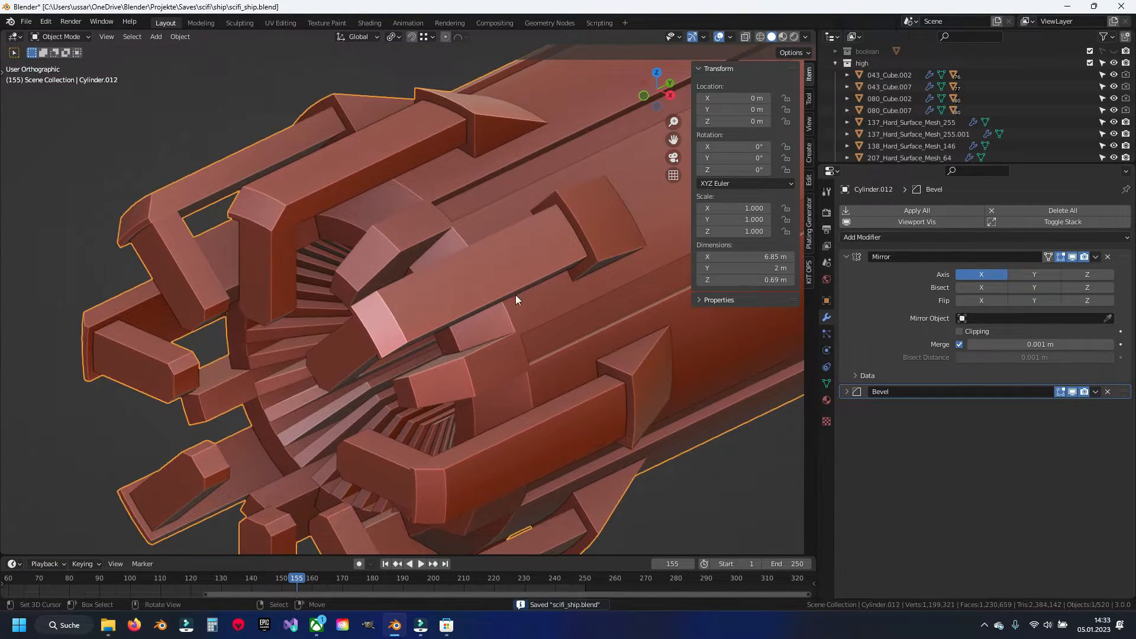
{"action": "key", "text": "Tab"}
{"action": "key", "text": "q"}
{"action": "left_click", "coordinate": [586, 287]}
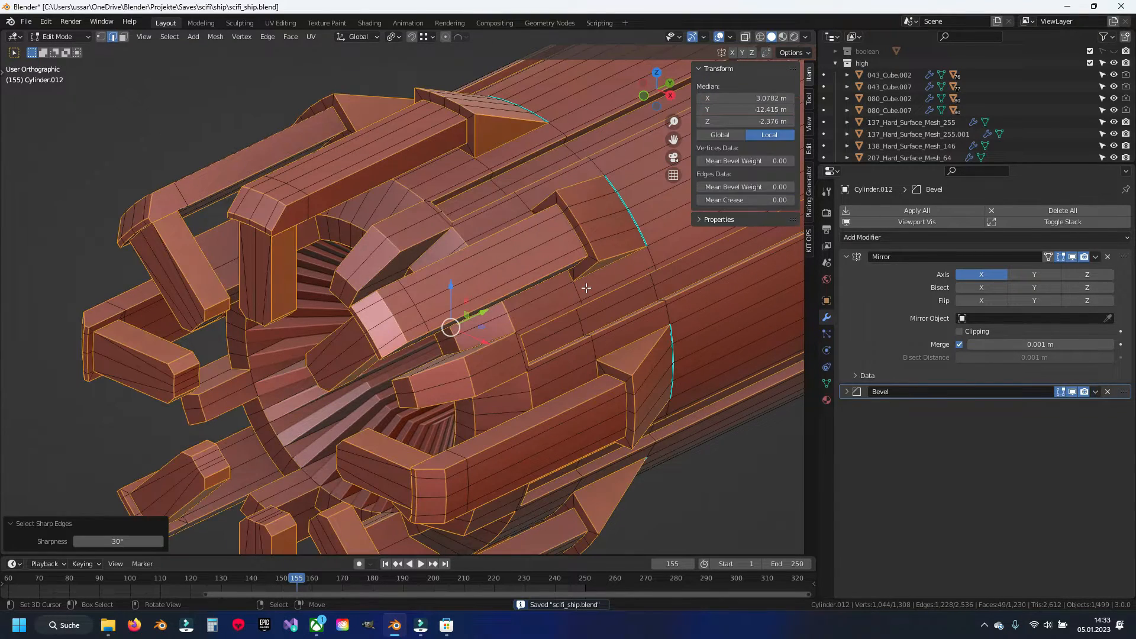
Step: Try mean bevel weights of 0.35 and 0.25 on the housing's selected sharp edges
{"action": "left_click", "coordinate": [769, 185]}
{"action": "type", "text": ".35"}
{"action": "key", "text": "Return"}
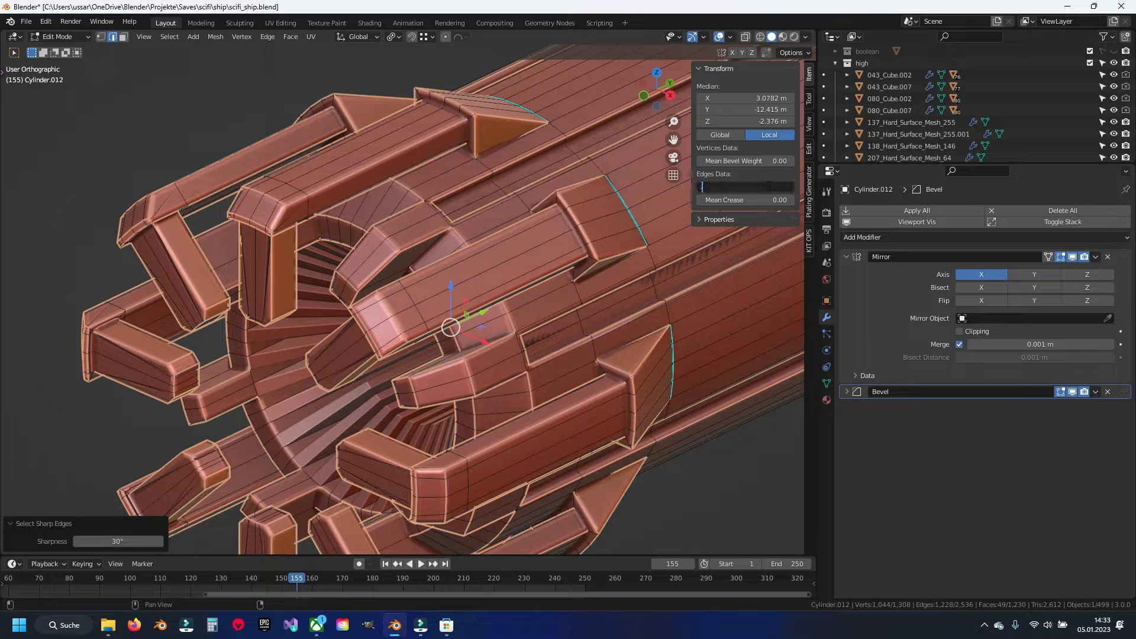
{"action": "key", "text": "Return"}
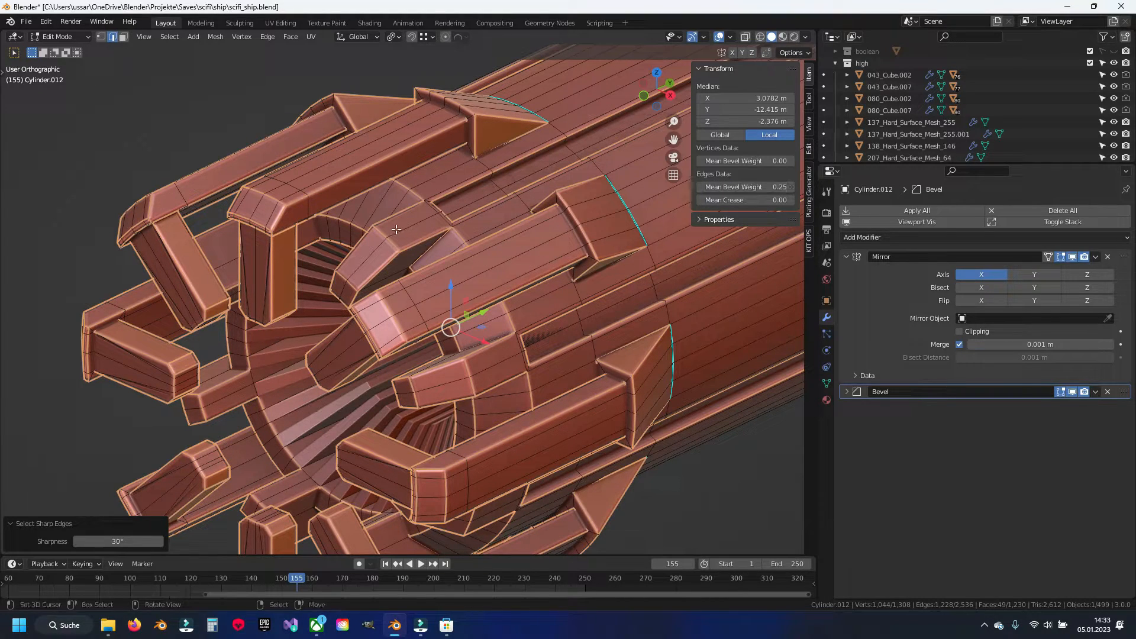
{"action": "key", "text": "Tab"}
{"action": "scroll", "coordinate": [428, 245], "scroll_direction": "down", "scroll_amount": 4}
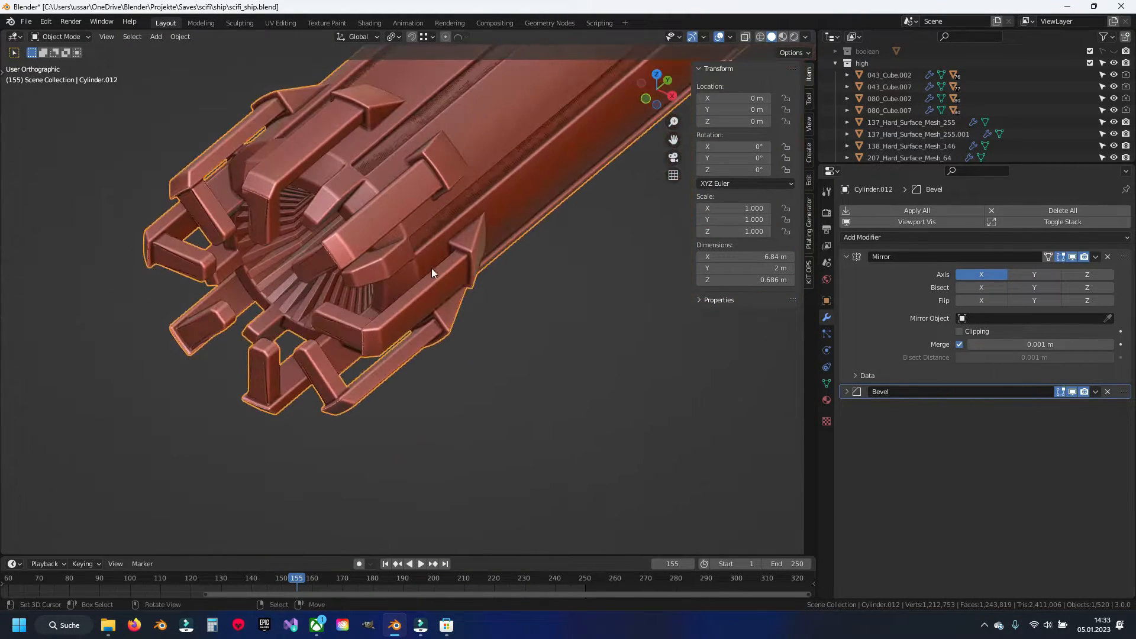
{"action": "scroll", "coordinate": [437, 248], "scroll_direction": "up", "scroll_amount": 8}
Step: Set the mean bevel weight of the housing's selected sharp edges to 0.2
{"action": "key", "text": "Tab"}
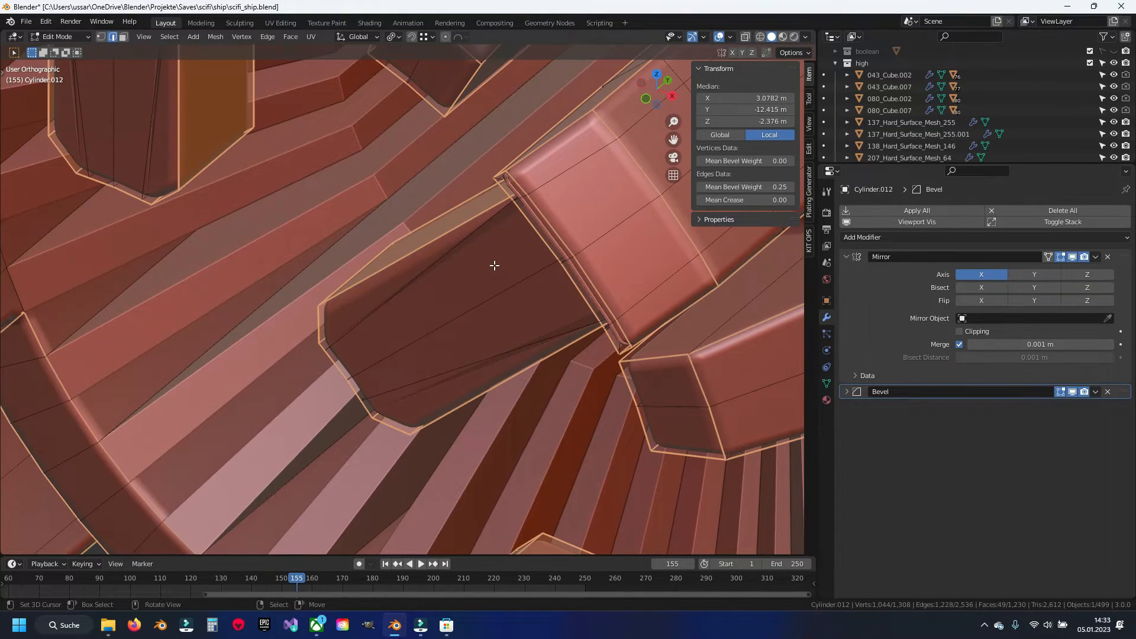
{"action": "left_click", "coordinate": [730, 187]}
{"action": "type", "text": ".2"}
{"action": "key", "text": "Return"}
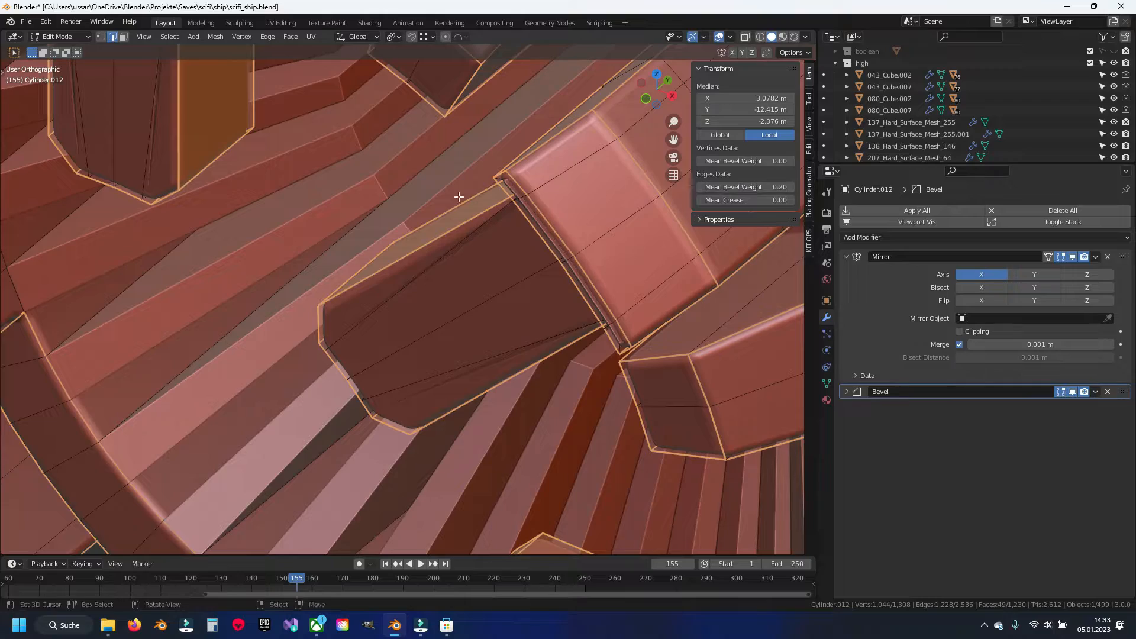
{"action": "scroll", "coordinate": [459, 197], "scroll_direction": "down", "scroll_amount": 5}
{"action": "key", "text": "Tab"}
Step: Examine the bevels on the housing's arms, its body and its closed rear end
{"action": "scroll", "coordinate": [329, 352], "scroll_direction": "up", "scroll_amount": 8}
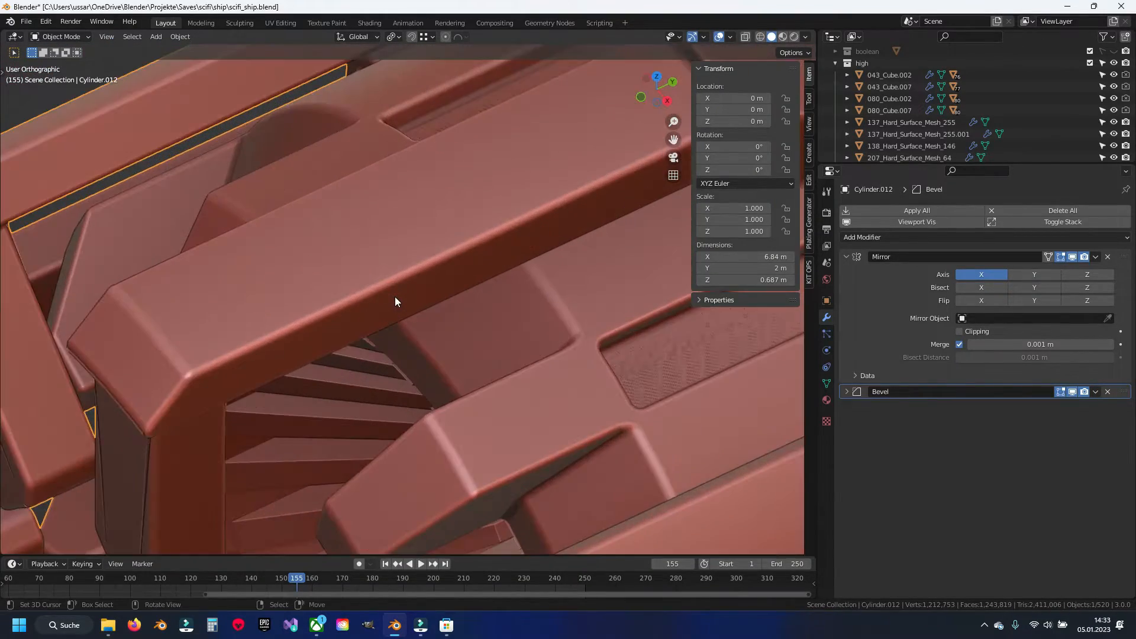
{"action": "scroll", "coordinate": [395, 296], "scroll_direction": "down", "scroll_amount": 8}
{"action": "middle_click_drag", "start_coordinate": [395, 296], "coordinate": [542, 339]}
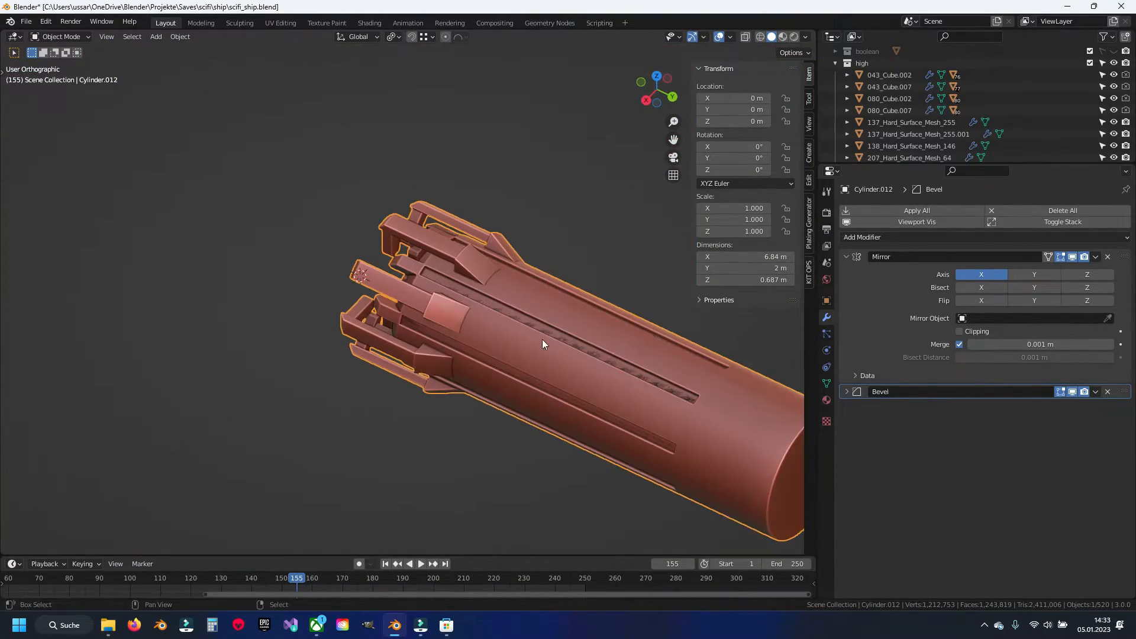
{"action": "middle_click_drag", "start_coordinate": [764, 396], "coordinate": [460, 284], "text": "shift"}
{"action": "scroll", "coordinate": [460, 284], "scroll_direction": "up", "scroll_amount": 8}
{"action": "scroll", "coordinate": [458, 284], "scroll_direction": "down", "scroll_amount": 7}
{"action": "middle_click_drag", "start_coordinate": [121, 228], "coordinate": [377, 279], "text": "shift"}
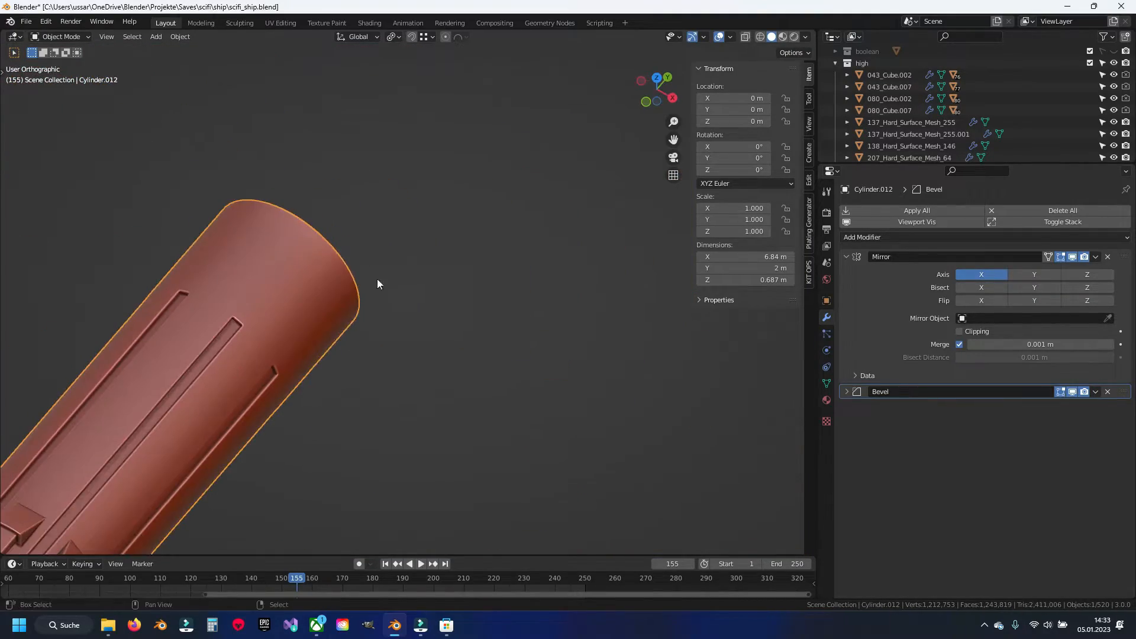
{"action": "scroll", "coordinate": [381, 263], "scroll_direction": "up", "scroll_amount": 5}
Step: Examine the shading inside the housing's recessed slots, comparing it with the Bevel modifier's viewport display off and on
{"action": "key", "text": "Tab"}
{"action": "scroll", "coordinate": [350, 250], "scroll_direction": "down", "scroll_amount": 1}
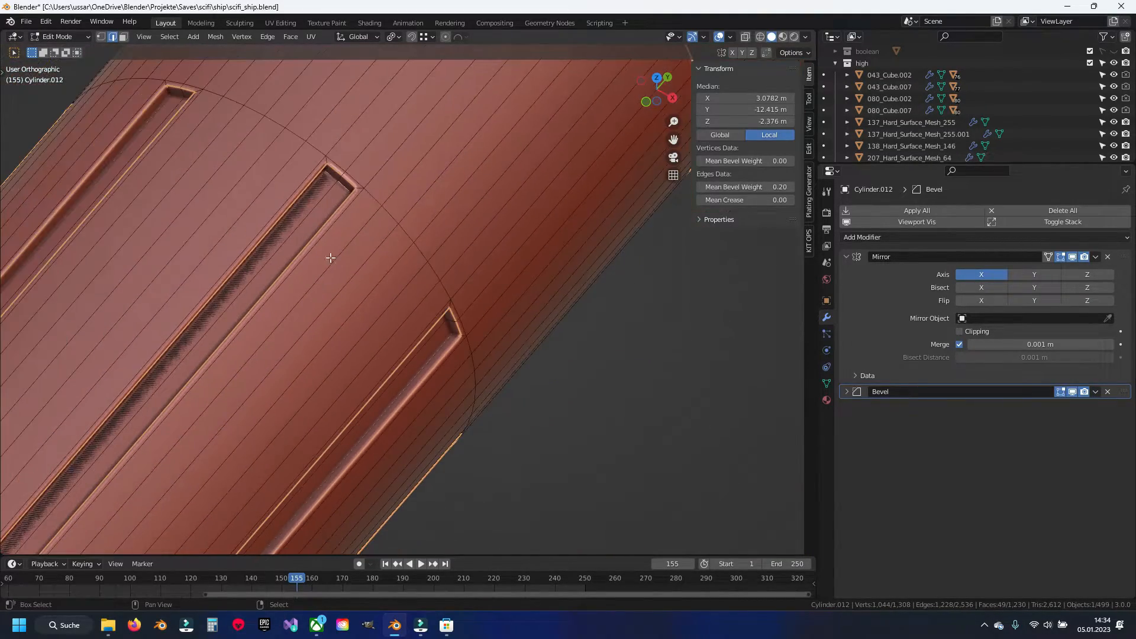
{"action": "scroll", "coordinate": [349, 250], "scroll_direction": "down", "scroll_amount": 4}
{"action": "mouse_move", "coordinate": [350, 250]}
{"action": "middle_mouse_down"}
{"action": "mouse_move", "coordinate": [344, 266]}
{"action": "mouse_move", "coordinate": [358, 254]}
{"action": "middle_mouse_up"}
{"action": "scroll", "coordinate": [361, 240], "scroll_direction": "up", "scroll_amount": 10}
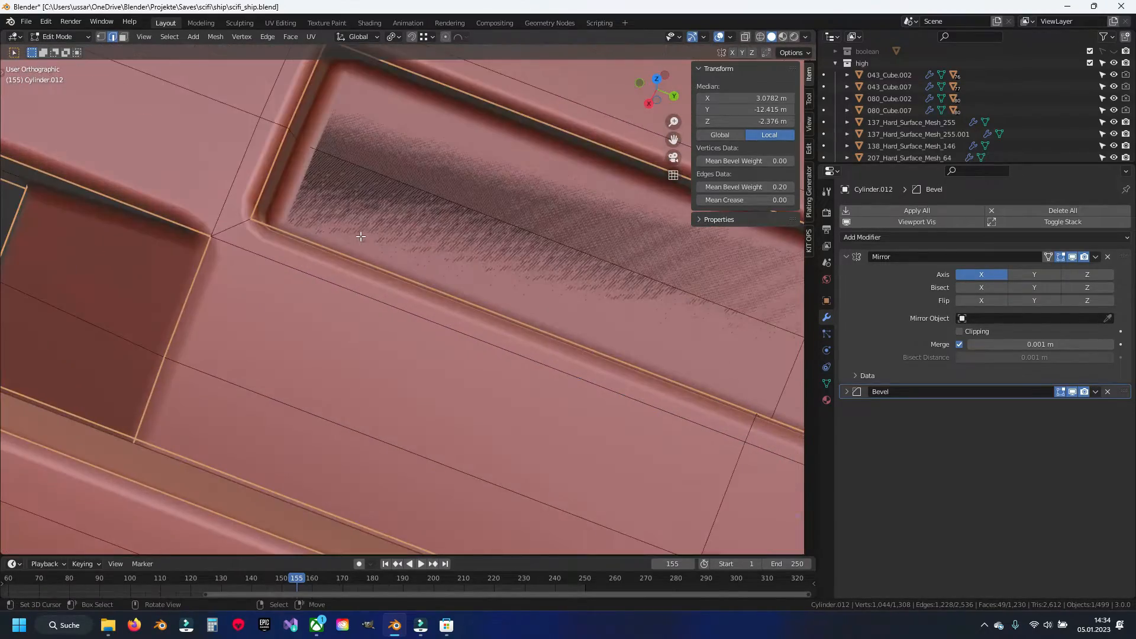
{"action": "scroll", "coordinate": [361, 237], "scroll_direction": "down", "scroll_amount": 8}
{"action": "middle_click_drag", "start_coordinate": [521, 325], "coordinate": [474, 304]}
{"action": "scroll", "coordinate": [379, 272], "scroll_direction": "up", "scroll_amount": 7}
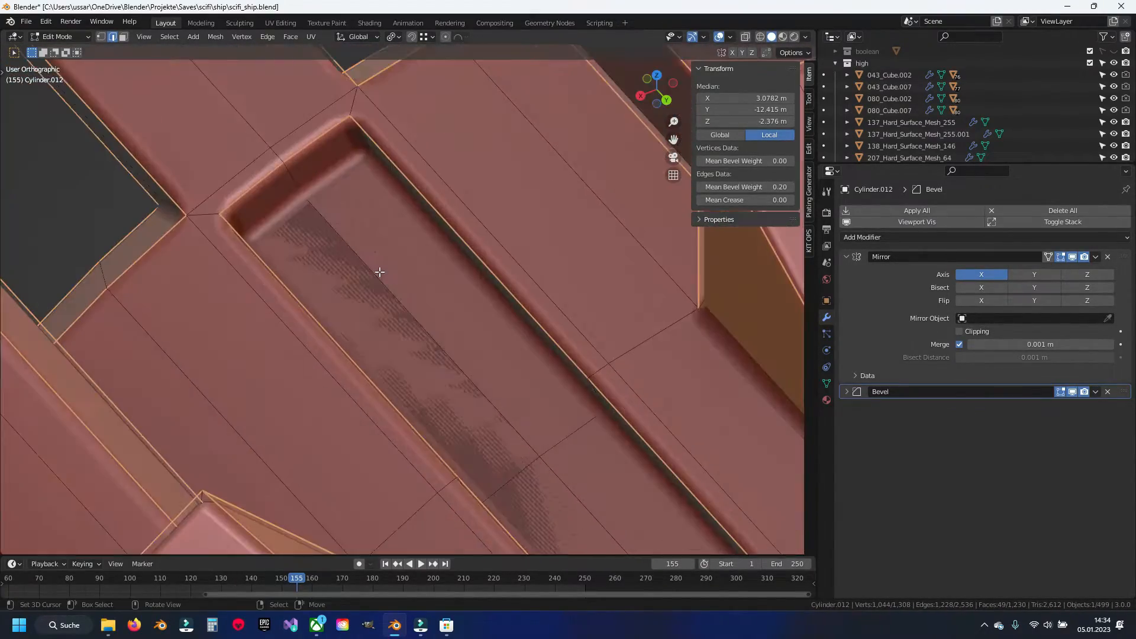
{"action": "key", "text": "alt+a"}
{"action": "key", "text": "Tab"}
{"action": "key", "text": "Tab"}
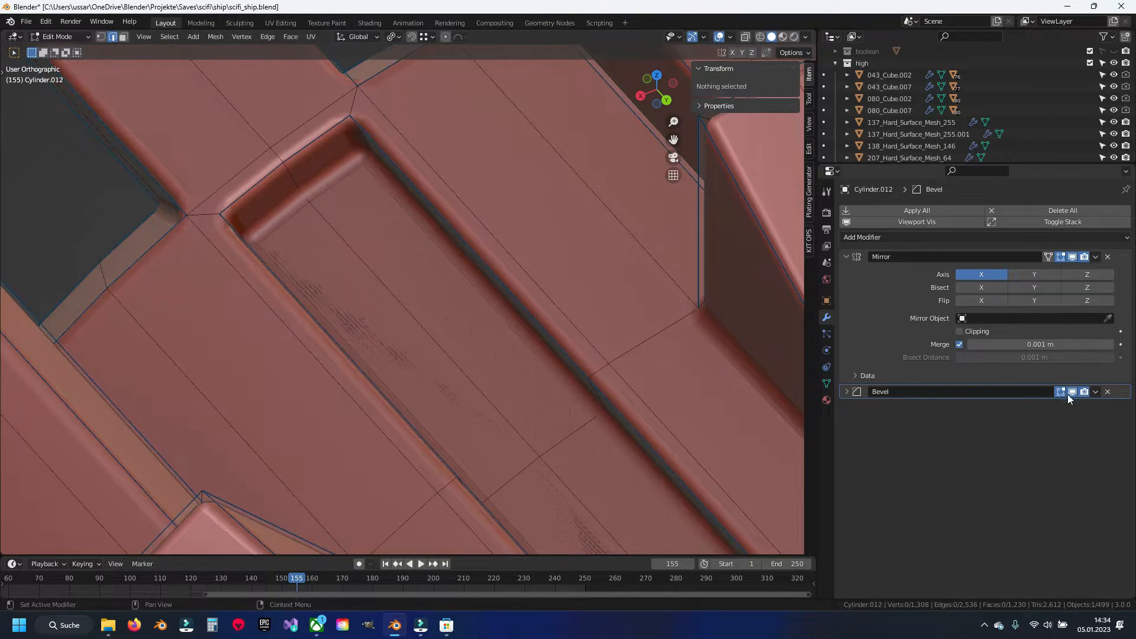
{"action": "left_click", "coordinate": [1072, 391]}
{"action": "left_click", "coordinate": [1075, 391]}
{"action": "middle_click_drag", "start_coordinate": [74, 159], "coordinate": [153, 250], "text": "shift"}
Step: Save the file and examine the mesh around the recess floor's end vertex in X-ray and wireframe display
{"action": "key", "text": "1"}
{"action": "key", "text": "ctrl+s"}
{"action": "right_click", "coordinate": [383, 279]}
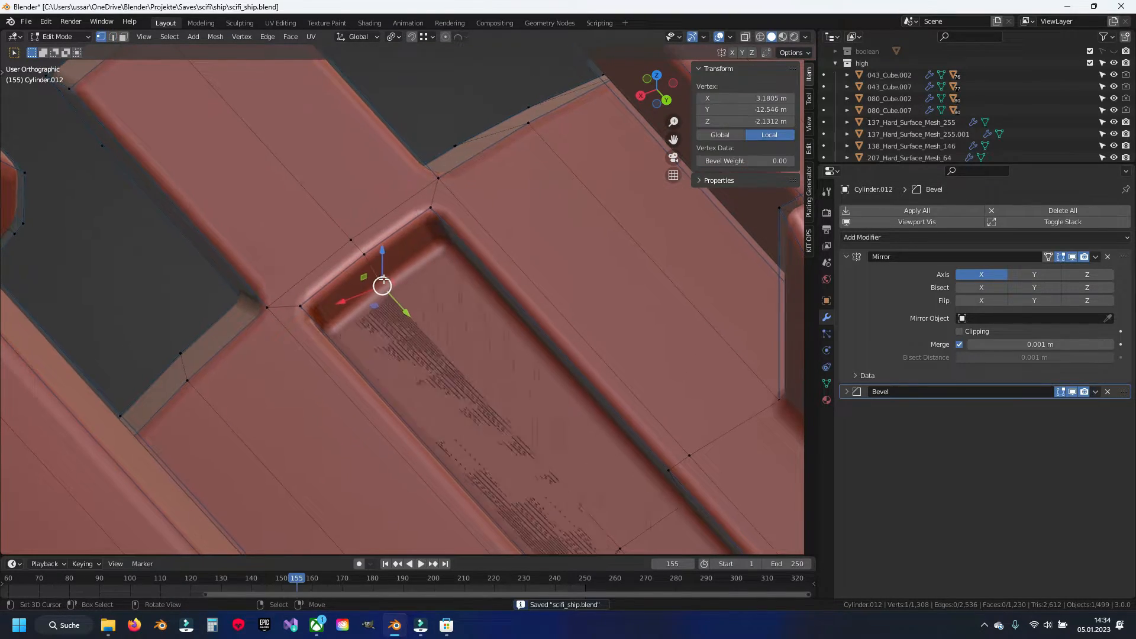
{"action": "key", "text": "KP_Decimal"}
{"action": "mouse_move", "coordinate": [355, 272]}
{"action": "middle_mouse_down"}
{"action": "mouse_move", "coordinate": [433, 232]}
{"action": "mouse_move", "coordinate": [310, 296]}
{"action": "mouse_move", "coordinate": [310, 324]}
{"action": "mouse_move", "coordinate": [296, 293]}
{"action": "middle_mouse_up"}
{"action": "key", "text": "alt+z"}
{"action": "key", "text": "shift+z"}
{"action": "middle_click_drag", "start_coordinate": [352, 343], "coordinate": [348, 272], "text": "shift"}
{"action": "scroll", "coordinate": [360, 293], "scroll_direction": "up", "scroll_amount": 5}
{"action": "scroll", "coordinate": [345, 278], "scroll_direction": "down", "scroll_amount": 7}
{"action": "key", "text": "alt+a"}
{"action": "key", "text": "ctrl+s"}
{"action": "scroll", "coordinate": [385, 306], "scroll_direction": "down", "scroll_amount": 9}
{"action": "middle_click_drag", "start_coordinate": [334, 289], "coordinate": [520, 255]}
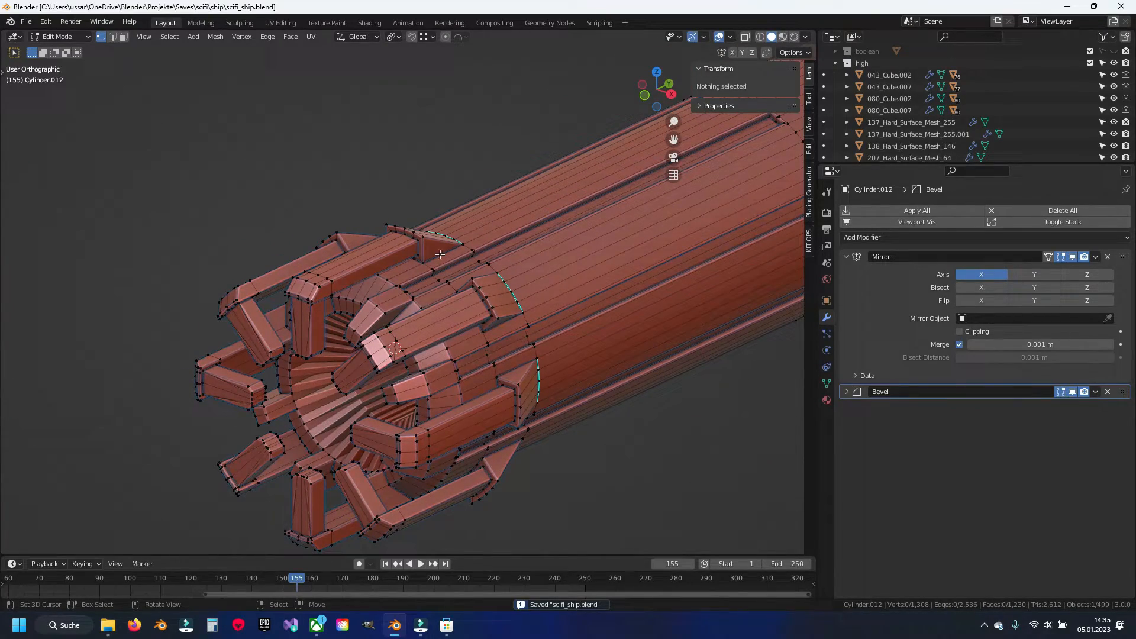
Step: Select the two end faces of the recess floor and set the transform orientation to Normal
{"action": "scroll", "coordinate": [415, 255], "scroll_direction": "up", "scroll_amount": 6}
{"action": "scroll", "coordinate": [408, 266], "scroll_direction": "up", "scroll_amount": 3}
{"action": "key", "text": "3"}
{"action": "left_click", "coordinate": [399, 278]}
{"action": "middle_click_drag", "start_coordinate": [399, 278], "coordinate": [370, 236]}
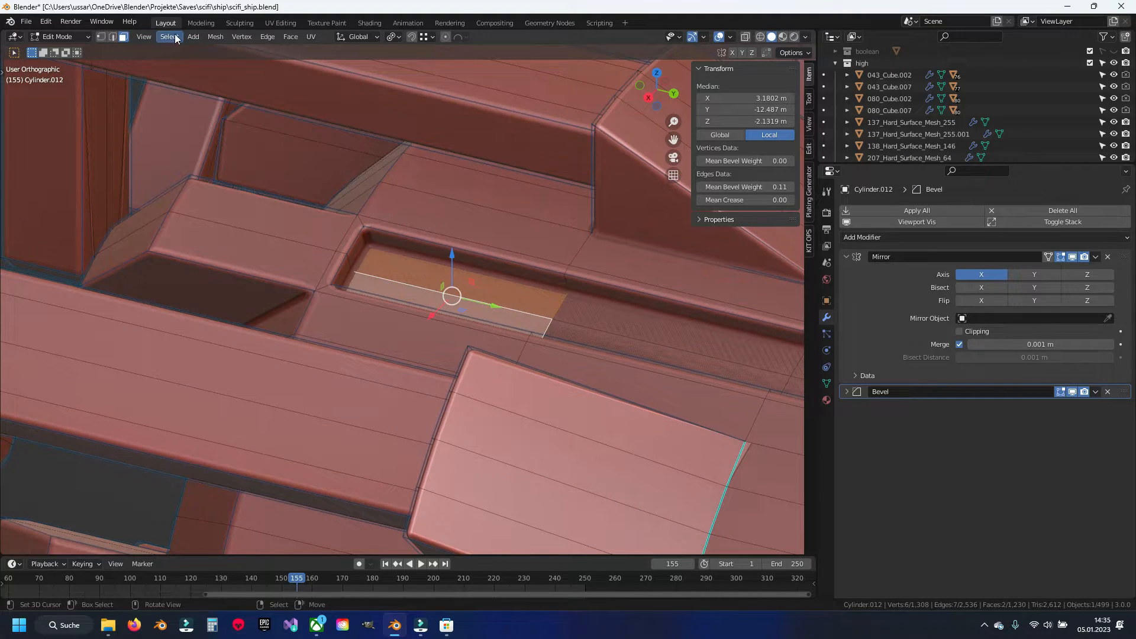
{"action": "left_click", "coordinate": [329, 37]}
{"action": "left_click", "coordinate": [355, 94]}
Step: Try to shift the two recess floor faces slightly along their normal orientation
{"action": "middle_click_drag", "start_coordinate": [378, 177], "coordinate": [402, 258]}
{"action": "scroll", "coordinate": [402, 259], "scroll_direction": "up", "scroll_amount": 5}
{"action": "left_click_drag", "start_coordinate": [368, 297], "coordinate": [366, 296]}
{"action": "key", "text": "ctrl+z"}
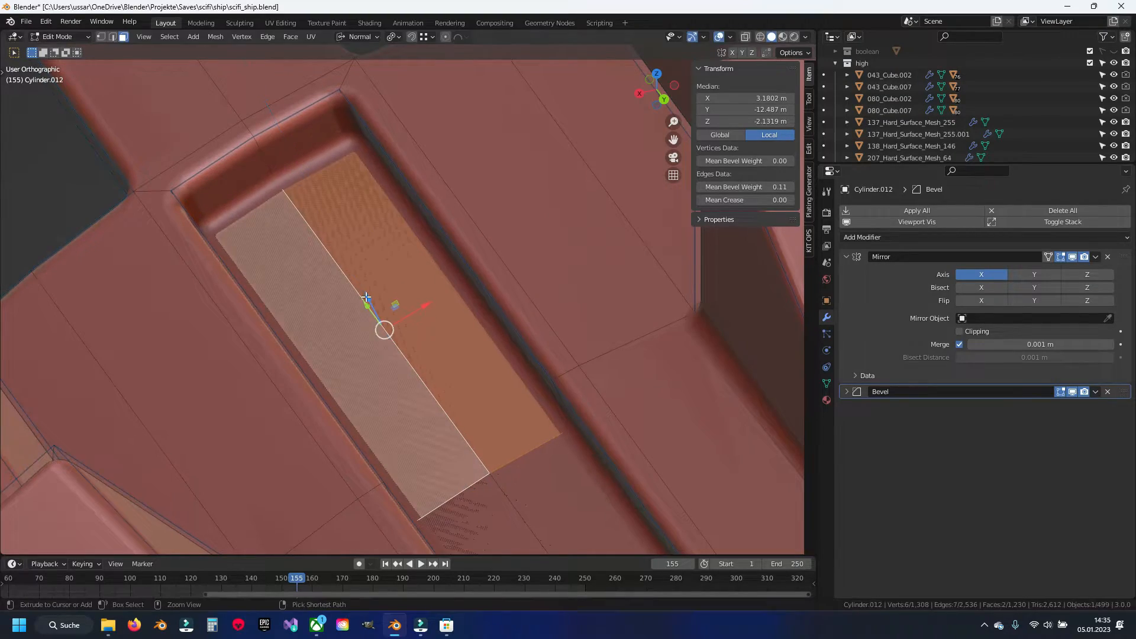
Step: Clear the face selection and save the file
{"action": "scroll", "coordinate": [386, 300], "scroll_direction": "down", "scroll_amount": 3}
{"action": "key", "text": "alt+a"}
{"action": "scroll", "coordinate": [448, 346], "scroll_direction": "down", "scroll_amount": 5}
{"action": "middle_click_drag", "start_coordinate": [448, 345], "coordinate": [510, 284]}
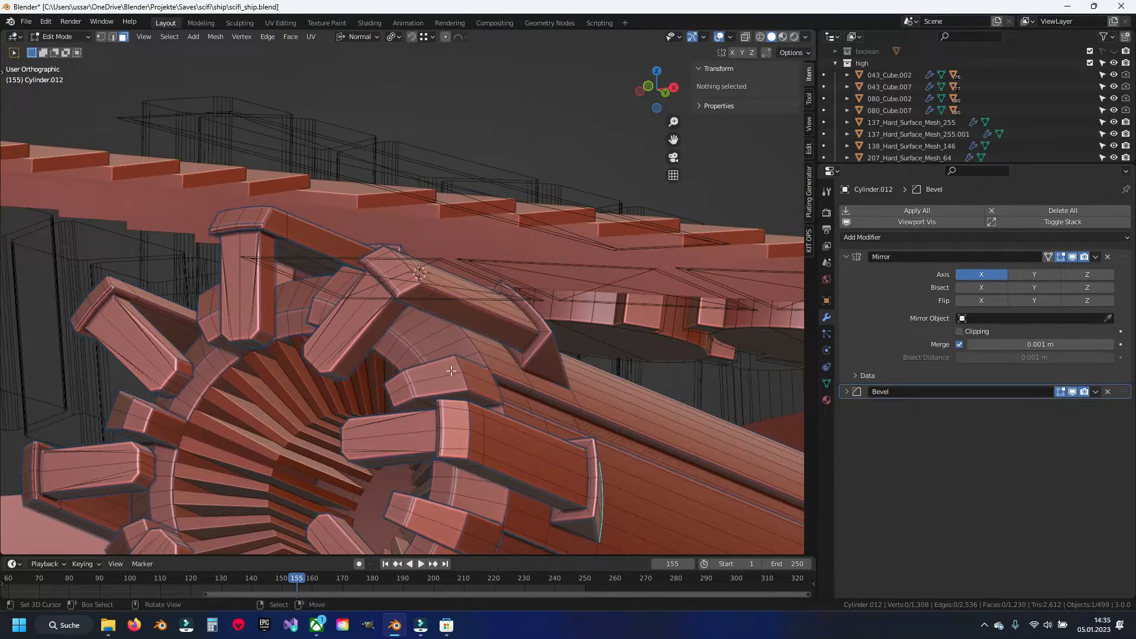
{"action": "middle_click_drag", "start_coordinate": [450, 371], "coordinate": [379, 311]}
{"action": "key", "text": "2"}
{"action": "scroll", "coordinate": [410, 325], "scroll_direction": "up", "scroll_amount": 5}
{"action": "key", "text": "ctrl+s"}
{"action": "middle_click_drag", "start_coordinate": [379, 311], "coordinate": [524, 255], "text": "shift"}
{"action": "scroll", "coordinate": [524, 254], "scroll_direction": "up", "scroll_amount": 5}
Step: Edge-slide the lengthwise edge beside the bevelled corner on the first arm's blunt tip by a factor of about -0.274
{"action": "key", "text": "1"}
{"action": "left_click", "coordinate": [286, 375]}
{"action": "middle_click_drag", "start_coordinate": [287, 375], "coordinate": [402, 338]}
{"action": "middle_click_drag", "start_coordinate": [327, 433], "coordinate": [414, 381], "text": "shift"}
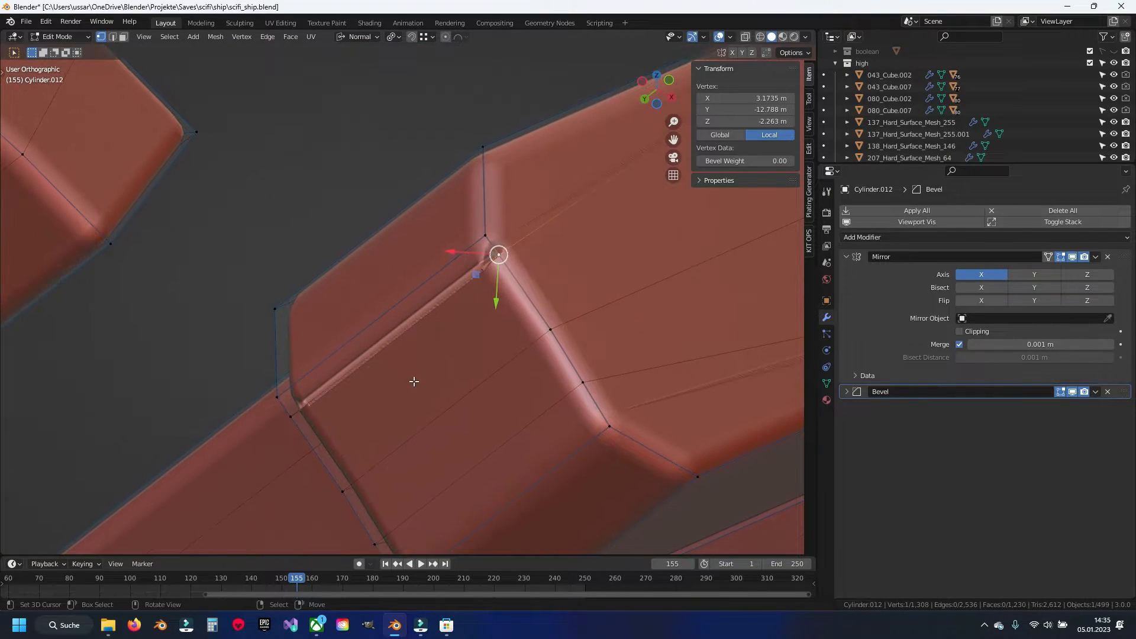
{"action": "right_click", "coordinate": [288, 416], "text": "shift"}
{"action": "key", "text": "g"}
{"action": "key", "text": "g"}
{"action": "left_click", "coordinate": [450, 380]}
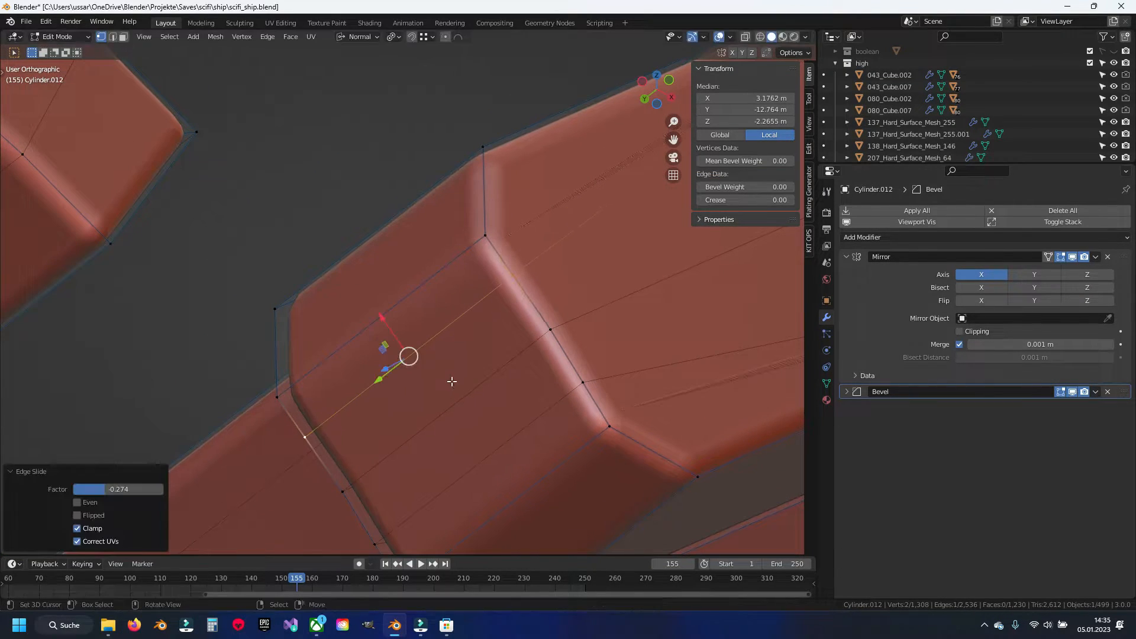
Step: Hide the Bevel modifier in the viewport and slide the vertex at one inner corner of the first arm's head away from the corner
{"action": "middle_click_drag", "start_coordinate": [575, 430], "coordinate": [550, 394], "text": "shift"}
{"action": "middle_click_drag", "start_coordinate": [273, 467], "coordinate": [231, 482], "text": "shift"}
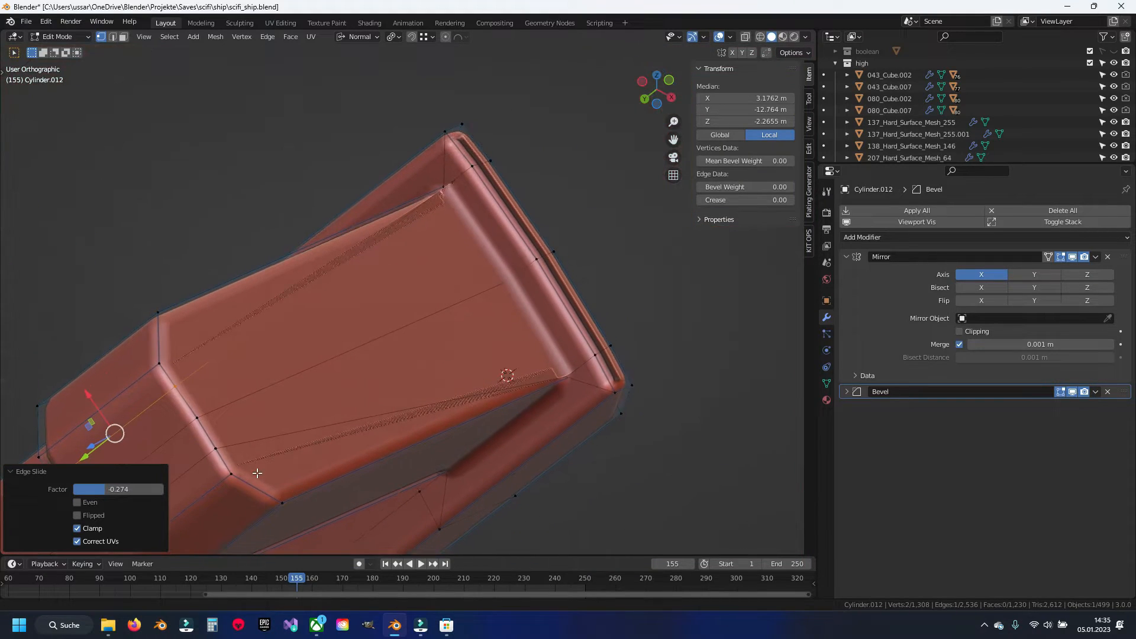
{"action": "middle_click_drag", "start_coordinate": [361, 331], "coordinate": [362, 457], "text": "shift"}
{"action": "scroll", "coordinate": [418, 347], "scroll_direction": "up", "scroll_amount": 6}
{"action": "middle_click_drag", "start_coordinate": [535, 348], "coordinate": [447, 342], "text": "shift"}
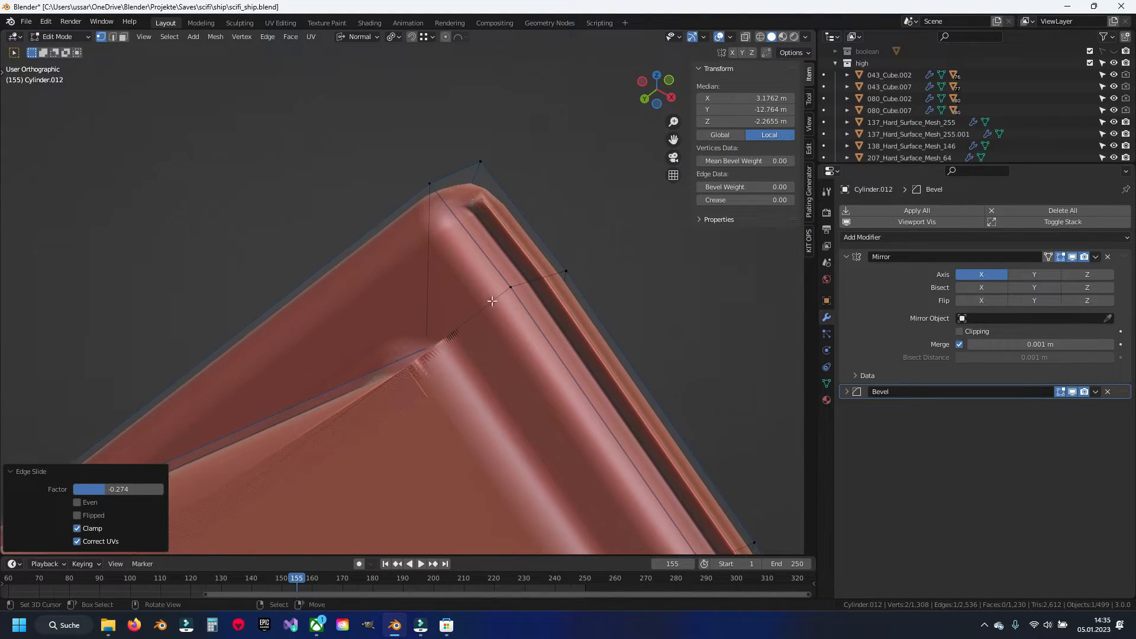
{"action": "left_click", "coordinate": [1071, 392]}
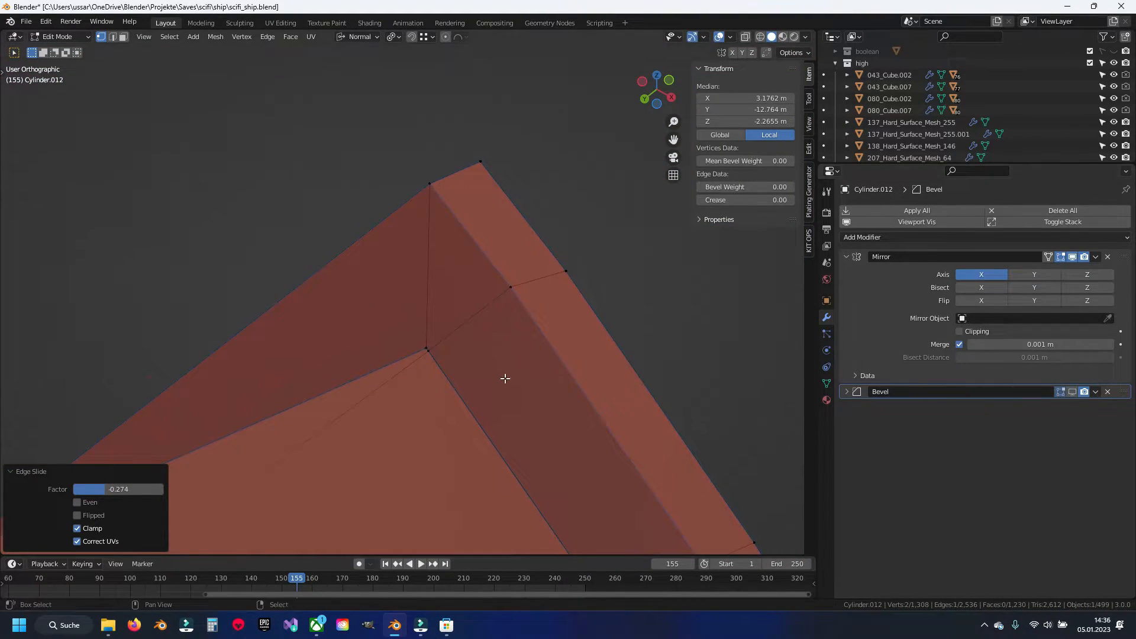
{"action": "middle_click_drag", "start_coordinate": [505, 380], "coordinate": [506, 334], "text": "shift"}
{"action": "right_click", "coordinate": [439, 307]}
{"action": "key", "text": "g"}
{"action": "key", "text": "g"}
{"action": "left_click", "coordinate": [468, 351]}
Step: Slide the vertex at the head's opposite inner corner by a factor of about 0.244 and show the Bevel modifier again
{"action": "scroll", "coordinate": [522, 406], "scroll_direction": "down", "scroll_amount": 4}
{"action": "middle_click_drag", "start_coordinate": [523, 406], "coordinate": [450, 243], "text": "shift"}
{"action": "right_click", "coordinate": [522, 406]}
{"action": "key", "text": "g"}
{"action": "key", "text": "g"}
{"action": "left_click", "coordinate": [751, 367]}
{"action": "left_click", "coordinate": [1071, 392]}
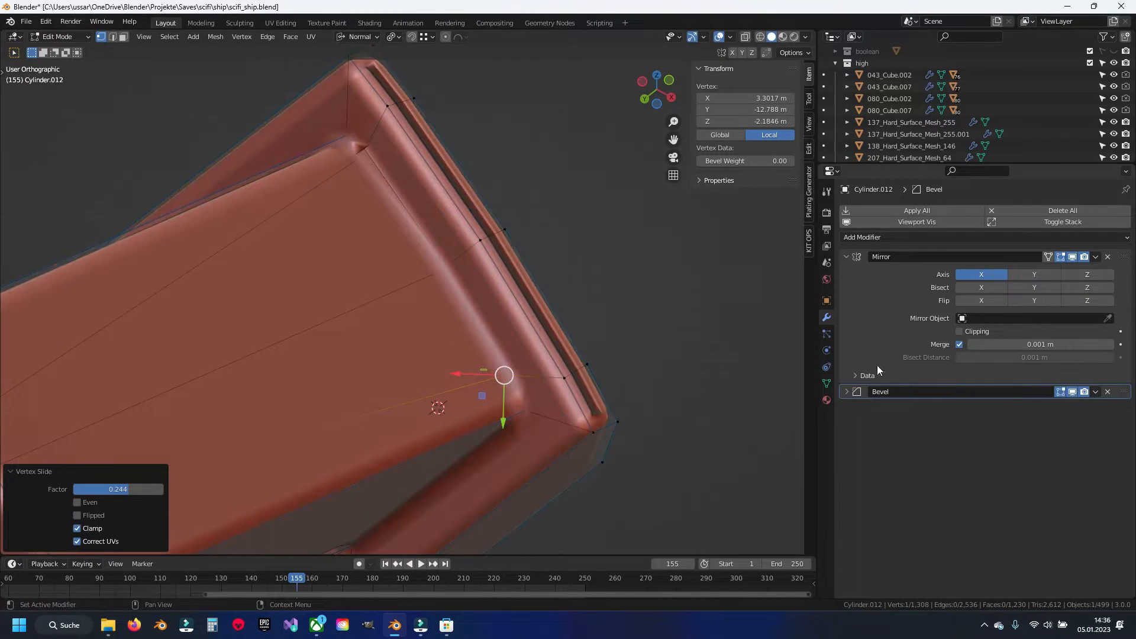
Step: Select the two parallel edge chains along the first arm's head rim and set their mean bevel weight to 0.15
{"action": "key", "text": "2"}
{"action": "key", "text": "a"}
{"action": "key", "text": "a"}
{"action": "right_click", "coordinate": [370, 83]}
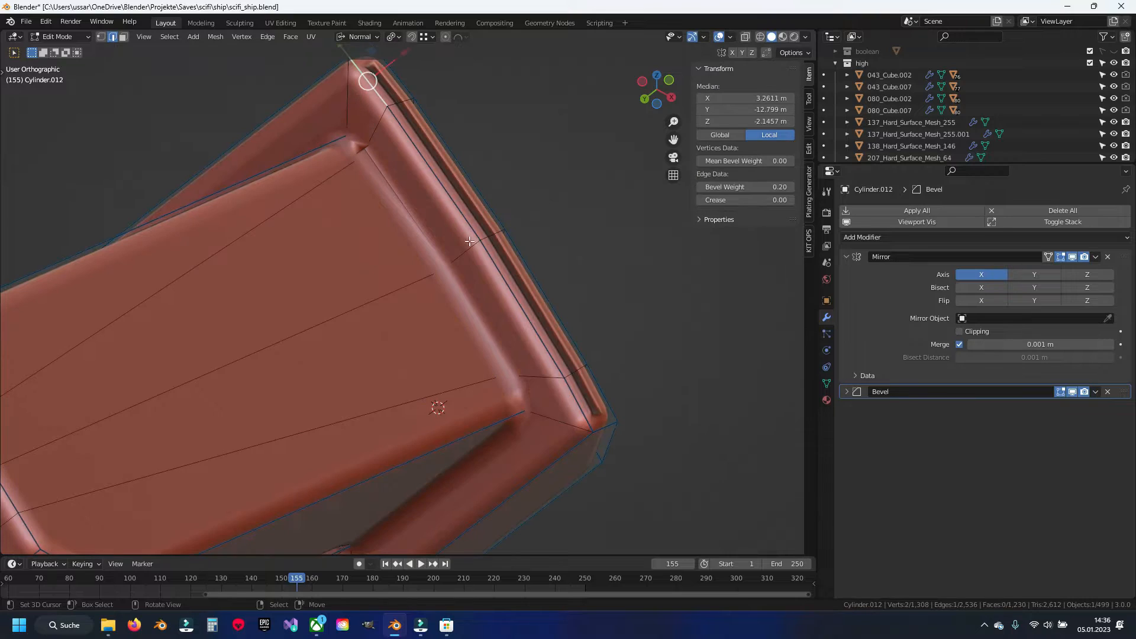
{"action": "right_click", "coordinate": [573, 398], "text": "ctrl"}
{"action": "right_click", "coordinate": [602, 395], "text": "shift"}
{"action": "right_click", "coordinate": [391, 70], "text": "ctrl"}
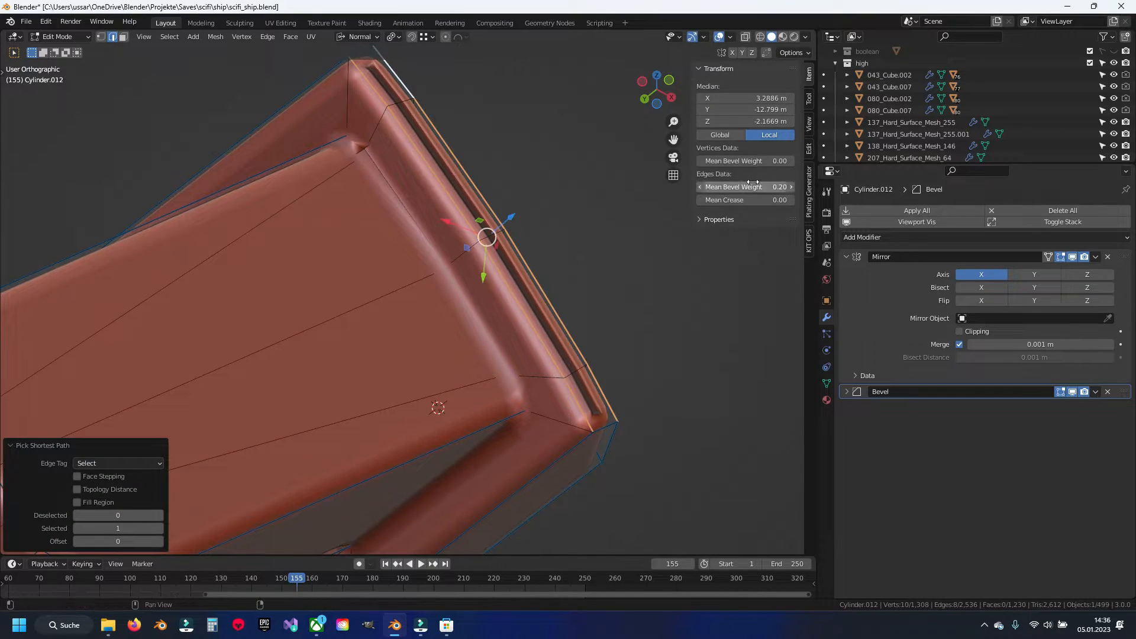
{"action": "key", "text": "Return"}
{"action": "scroll", "coordinate": [473, 283], "scroll_direction": "down", "scroll_amount": 4}
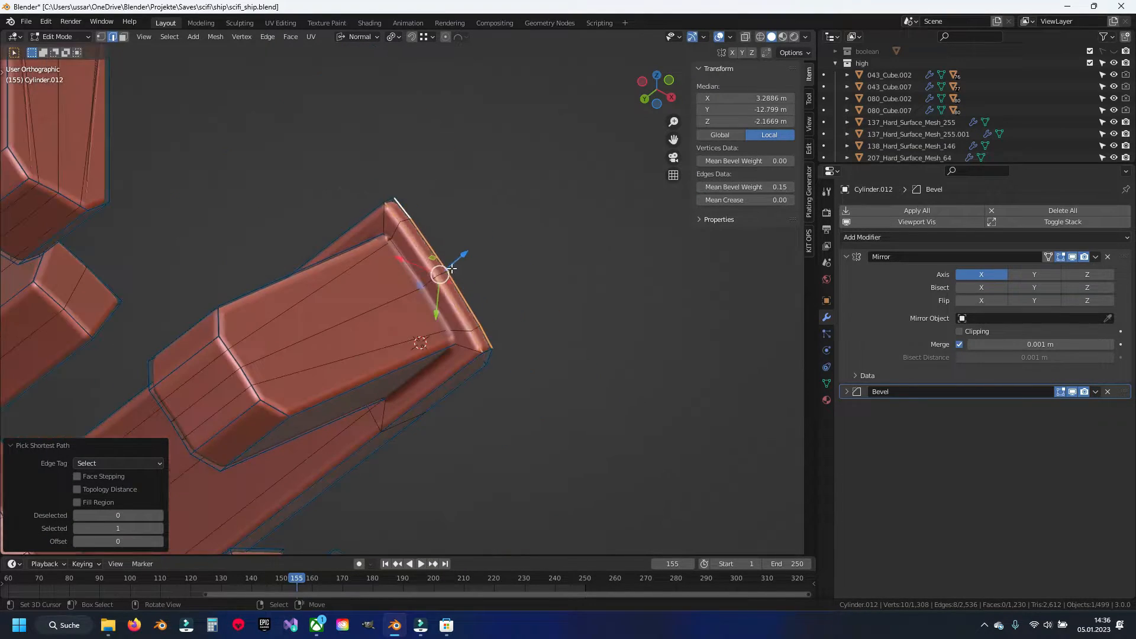
Step: Slide the vertex beside the first arm's remaining pinched head corner by a factor of about 0.187
{"action": "key", "text": "a"}
{"action": "scroll", "coordinate": [454, 290], "scroll_direction": "up", "scroll_amount": 6}
{"action": "scroll", "coordinate": [455, 289], "scroll_direction": "down", "scroll_amount": 4}
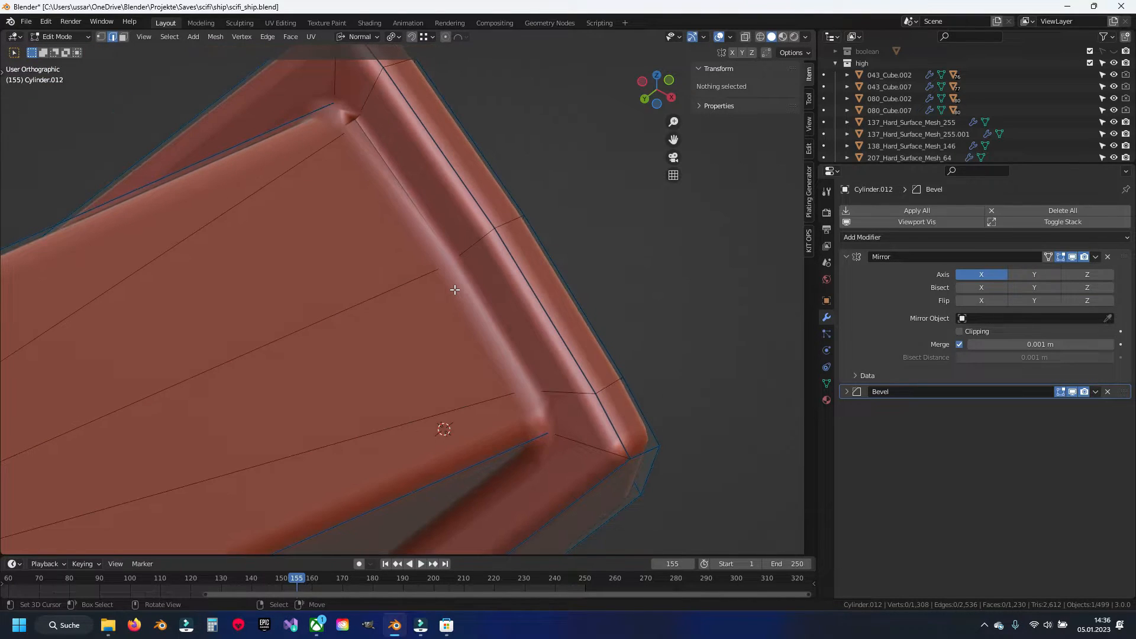
{"action": "right_click", "coordinate": [374, 177]}
{"action": "key", "text": "g"}
{"action": "key", "text": "g"}
{"action": "left_click", "coordinate": [392, 209]}
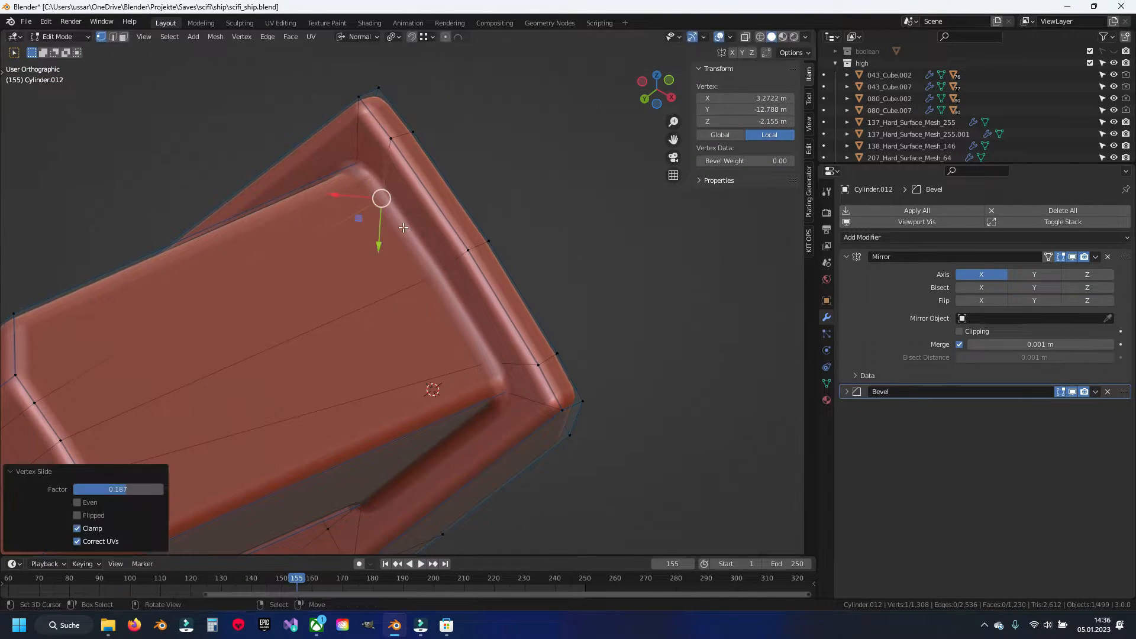
Step: Slide the two vertices at the inner corners of the second arm's head away from the bevelled corners
{"action": "scroll", "coordinate": [223, 226], "scroll_direction": "down", "scroll_amount": 4}
{"action": "scroll", "coordinate": [363, 170], "scroll_direction": "up", "scroll_amount": 3}
{"action": "scroll", "coordinate": [351, 167], "scroll_direction": "up", "scroll_amount": 6}
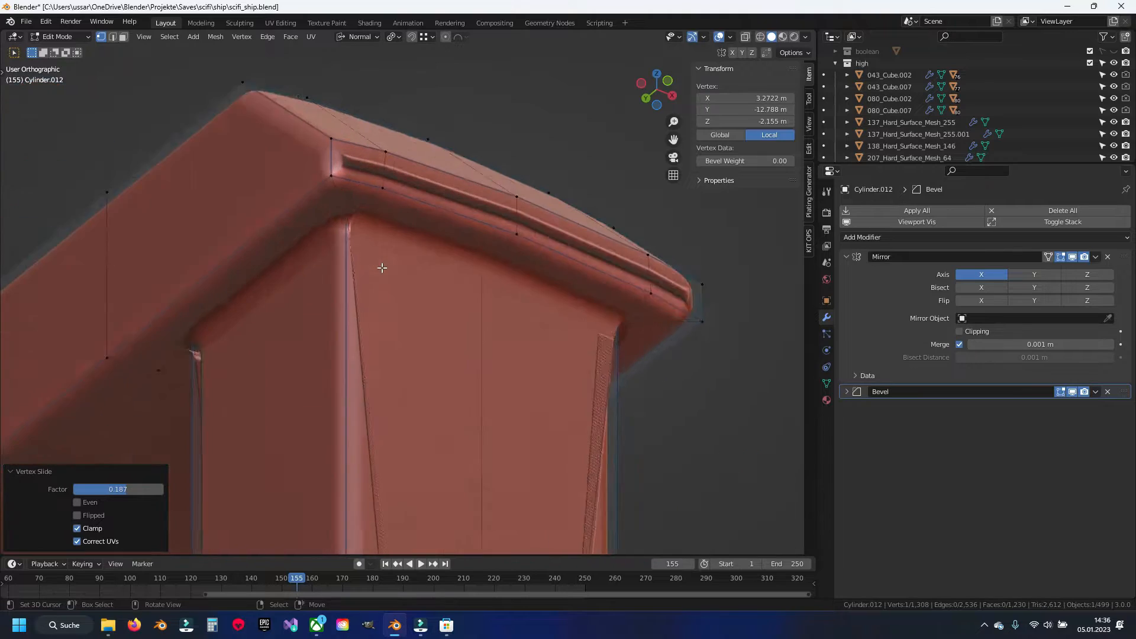
{"action": "right_click", "coordinate": [322, 182]}
{"action": "key", "text": "g"}
{"action": "key", "text": "g"}
{"action": "left_click", "coordinate": [391, 204]}
{"action": "right_click", "coordinate": [704, 330]}
{"action": "key", "text": "g"}
{"action": "key", "text": "g"}
{"action": "left_click", "coordinate": [598, 306]}
Step: Select the lengthwise edge beside the bevelled corner on the second arm's blunt tip
{"action": "scroll", "coordinate": [595, 337], "scroll_direction": "down", "scroll_amount": 4}
{"action": "middle_click_drag", "start_coordinate": [594, 347], "coordinate": [485, 112], "text": "shift"}
{"action": "middle_click_drag", "start_coordinate": [390, 400], "coordinate": [420, 260], "text": "shift"}
{"action": "scroll", "coordinate": [431, 380], "scroll_direction": "up", "scroll_amount": 1}
{"action": "right_click", "coordinate": [417, 363]}
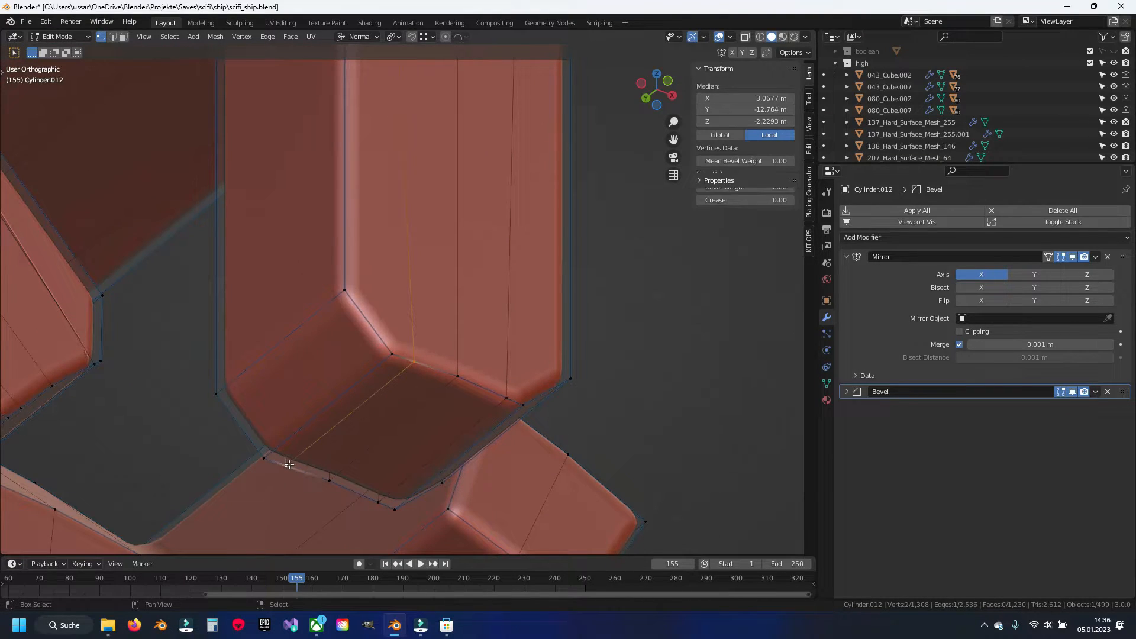
Step: Select both edge chains along the second arm's head rim and set their mean bevel weight to 0.15
{"action": "scroll", "coordinate": [414, 301], "scroll_direction": "down", "scroll_amount": 6}
{"action": "middle_click_drag", "start_coordinate": [425, 260], "coordinate": [407, 414], "text": "shift"}
{"action": "key", "text": "alt+a"}
{"action": "key", "text": "2"}
{"action": "scroll", "coordinate": [397, 296], "scroll_direction": "up", "scroll_amount": 7}
{"action": "right_click", "coordinate": [381, 203]}
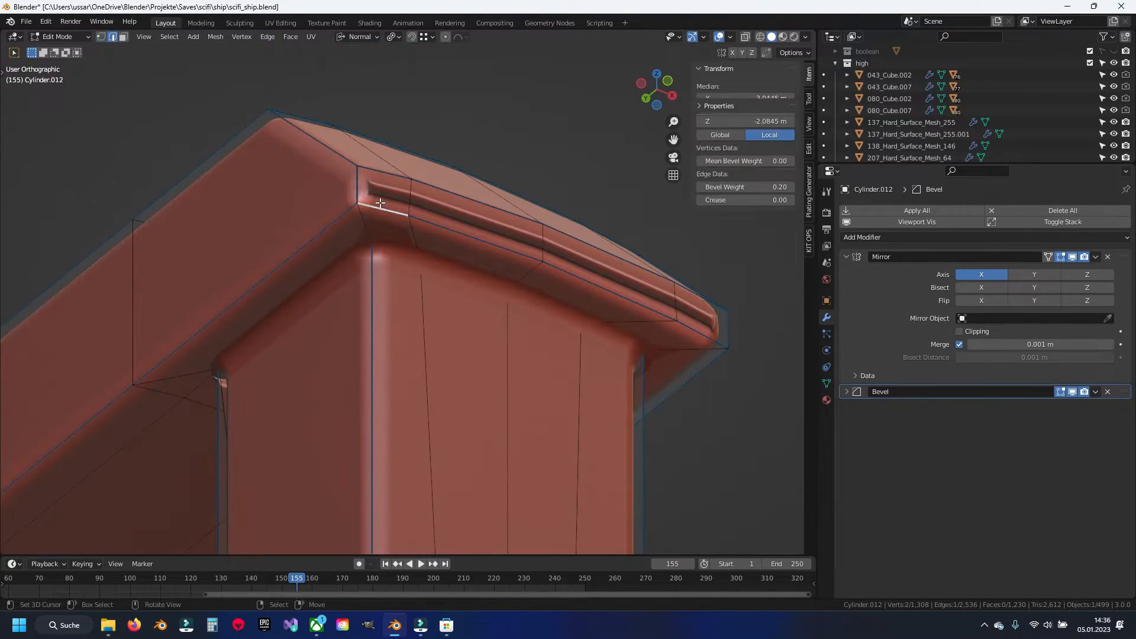
{"action": "right_click", "coordinate": [707, 325], "text": "ctrl"}
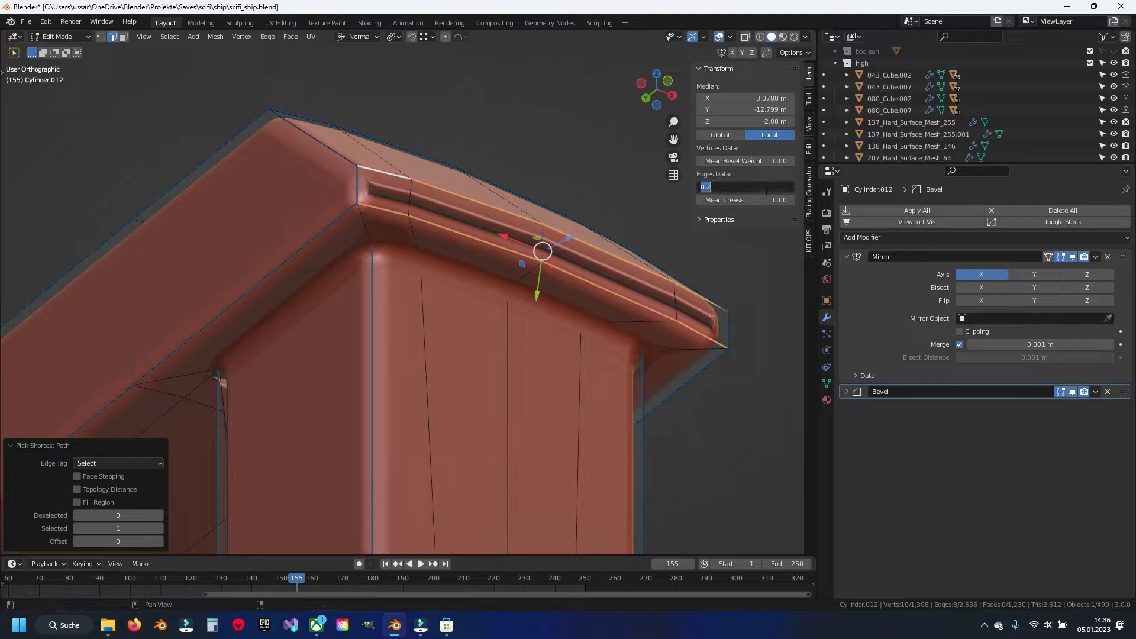
{"action": "key", "text": "Return"}
Step: Give both edge chains along the third arm's head rim a mean bevel weight of 0.15
{"action": "scroll", "coordinate": [177, 340], "scroll_direction": "down", "scroll_amount": 5}
{"action": "middle_click_drag", "start_coordinate": [175, 340], "coordinate": [482, 319], "text": "shift"}
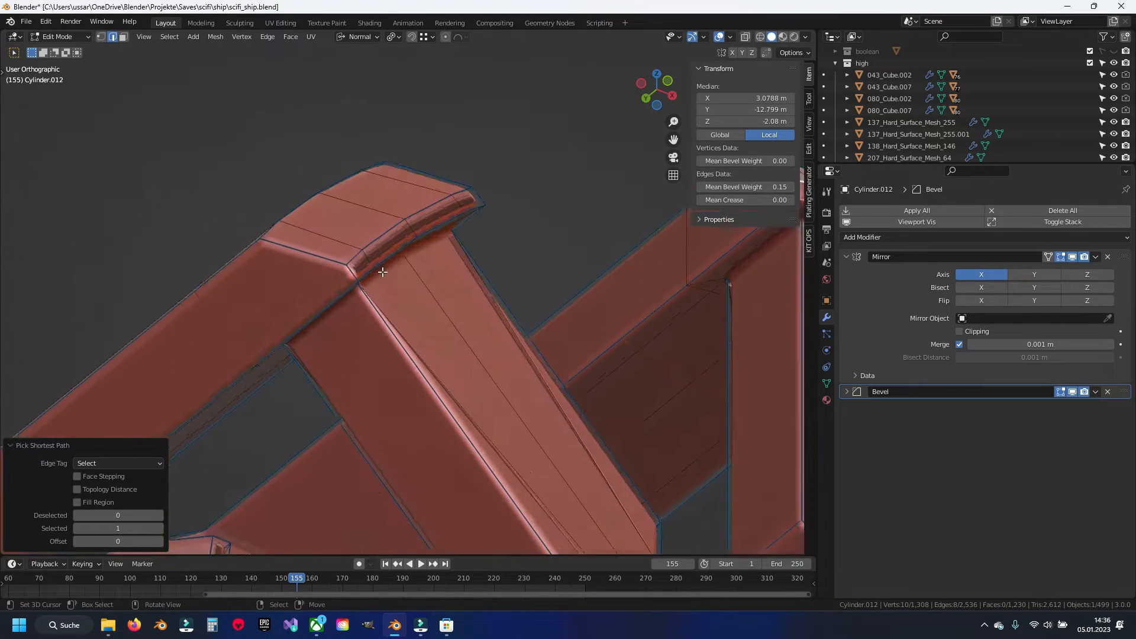
{"action": "scroll", "coordinate": [367, 260], "scroll_direction": "up", "scroll_amount": 5}
{"action": "key", "text": "alt+a"}
{"action": "right_click", "coordinate": [321, 246]}
{"action": "right_click", "coordinate": [546, 112], "text": "ctrl"}
{"action": "right_click", "coordinate": [520, 75], "text": "shift"}
{"action": "right_click", "coordinate": [289, 219], "text": "ctrl"}
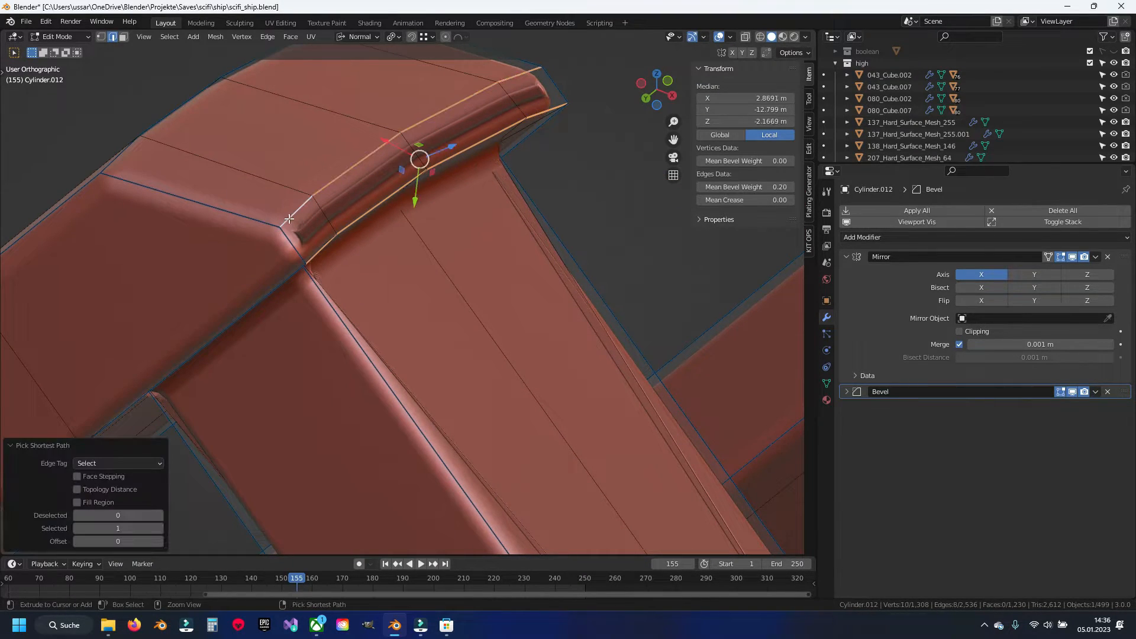
{"action": "key", "text": "Return"}
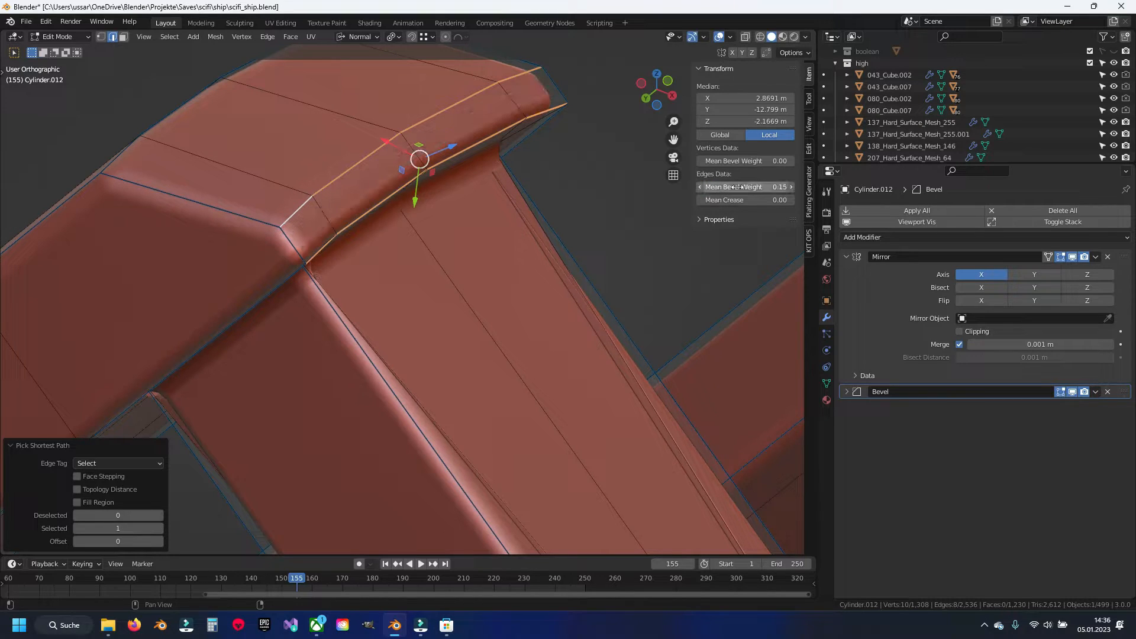
Step: Slide the two inner-corner vertices under the third arm's head away from the corners, the second by a factor of about 0.492
{"action": "key", "text": "1"}
{"action": "key", "text": "KP_Decimal"}
{"action": "middle_click_drag", "start_coordinate": [485, 300], "coordinate": [473, 297]}
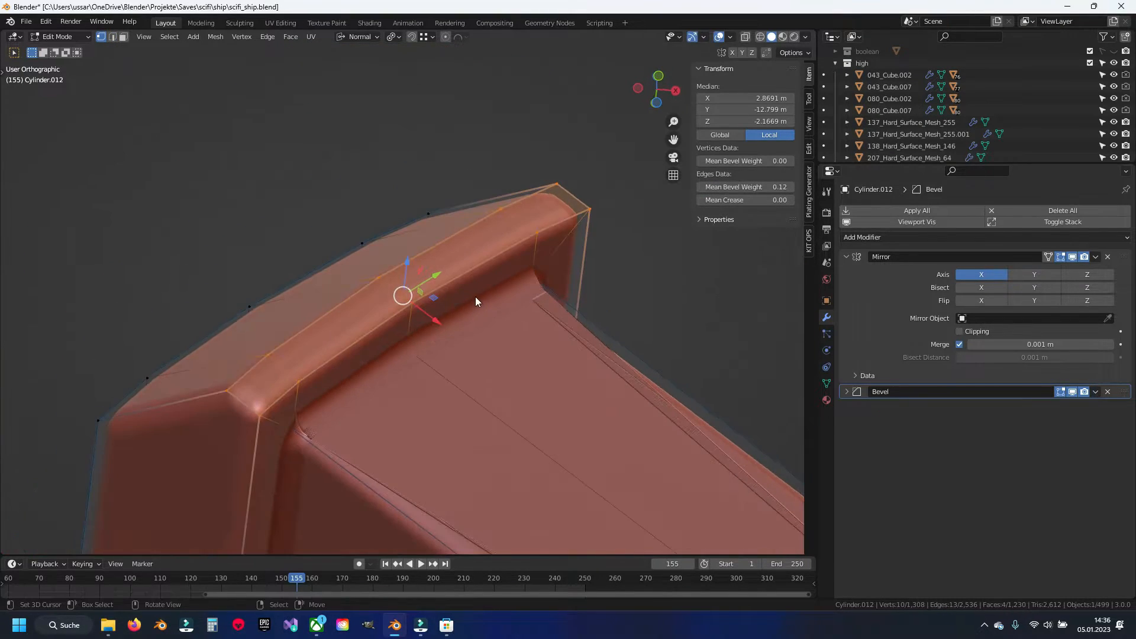
{"action": "right_click", "coordinate": [529, 279]}
{"action": "key", "text": "shift+v"}
{"action": "left_click", "coordinate": [505, 328]}
{"action": "right_click", "coordinate": [304, 424]}
{"action": "key", "text": "shift+v"}
{"action": "left_click", "coordinate": [355, 395]}
Step: Edge-slide the two lengthwise edges beside the bevelled corners on the third arm's blunt tip away from the corners
{"action": "scroll", "coordinate": [452, 423], "scroll_direction": "down", "scroll_amount": 1}
{"action": "scroll", "coordinate": [452, 424], "scroll_direction": "down", "scroll_amount": 3}
{"action": "middle_click_drag", "start_coordinate": [452, 424], "coordinate": [279, 242], "text": "shift"}
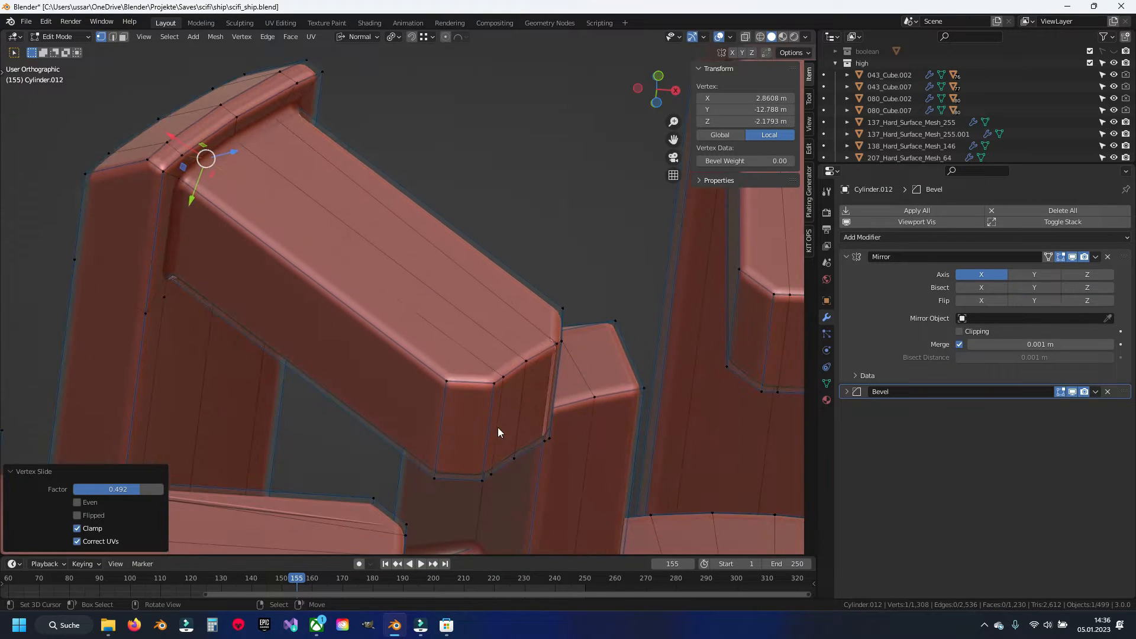
{"action": "middle_click_drag", "start_coordinate": [501, 432], "coordinate": [444, 396]}
{"action": "right_click", "coordinate": [481, 324]}
{"action": "right_click", "coordinate": [547, 390], "text": "shift"}
{"action": "key", "text": "g"}
{"action": "key", "text": "g"}
{"action": "left_click", "coordinate": [576, 397]}
{"action": "right_click", "coordinate": [434, 386]}
{"action": "right_click", "coordinate": [506, 449], "text": "shift"}
{"action": "key", "text": "g"}
{"action": "key", "text": "g"}
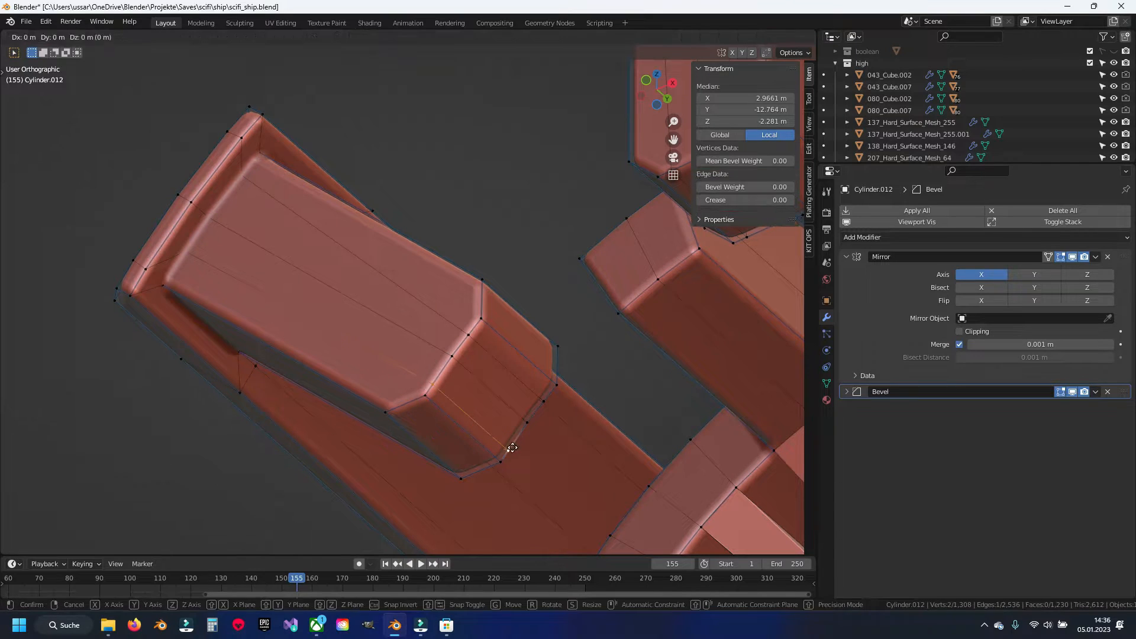
{"action": "left_click", "coordinate": [514, 445]}
Step: Slide the two inner-corner vertices under the fourth arm's head away from the corners along the head's inner edge
{"action": "middle_click_drag", "start_coordinate": [412, 480], "coordinate": [513, 248], "text": "shift"}
{"action": "scroll", "coordinate": [514, 248], "scroll_direction": "down", "scroll_amount": 4}
{"action": "middle_click_drag", "start_coordinate": [464, 386], "coordinate": [439, 367]}
{"action": "scroll", "coordinate": [439, 366], "scroll_direction": "up", "scroll_amount": 6}
{"action": "scroll", "coordinate": [439, 367], "scroll_direction": "down", "scroll_amount": 4}
{"action": "middle_click_drag", "start_coordinate": [148, 423], "coordinate": [445, 349], "text": "shift"}
{"action": "scroll", "coordinate": [444, 349], "scroll_direction": "up", "scroll_amount": 4}
{"action": "right_click", "coordinate": [473, 292]}
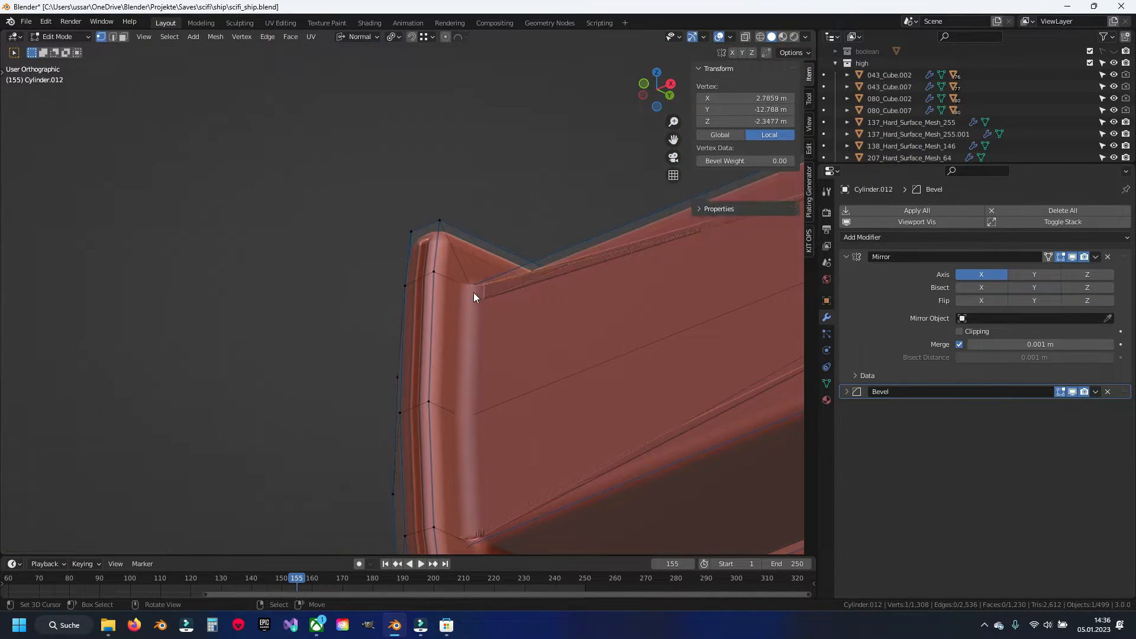
{"action": "key", "text": "g"}
{"action": "key", "text": "g"}
{"action": "left_click", "coordinate": [468, 341]}
{"action": "key", "text": "g"}
{"action": "key", "text": "g"}
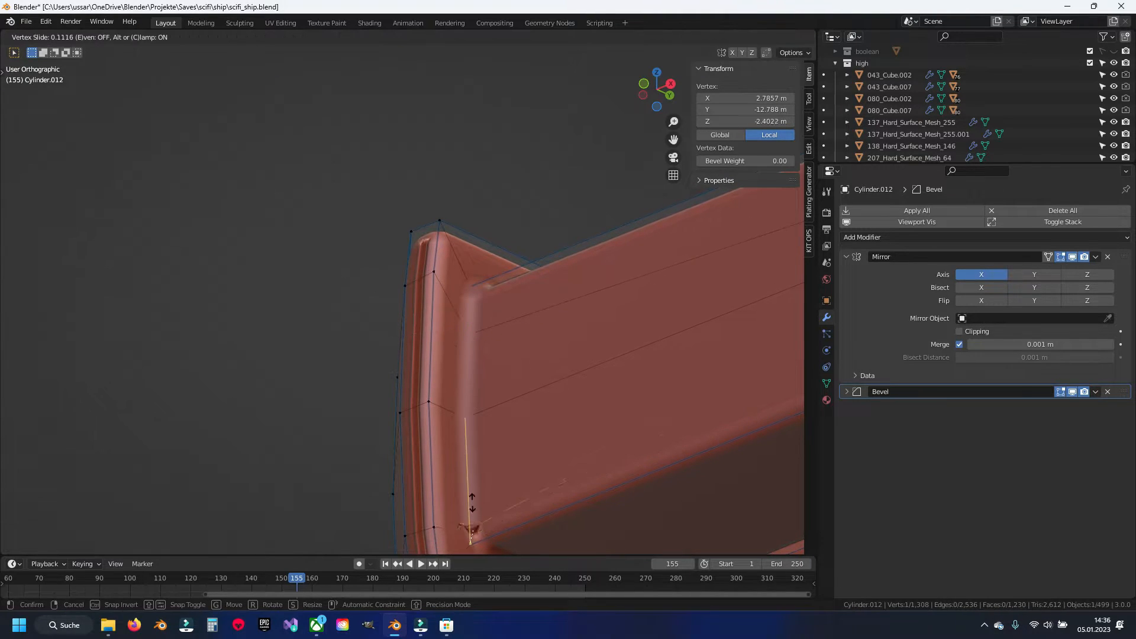
{"action": "left_click", "coordinate": [475, 484]}
Step: Select both edge chains along the fourth arm's head rim and set their mean bevel weight to 0.15
{"action": "key", "text": "2"}
{"action": "left_click", "coordinate": [435, 537]}
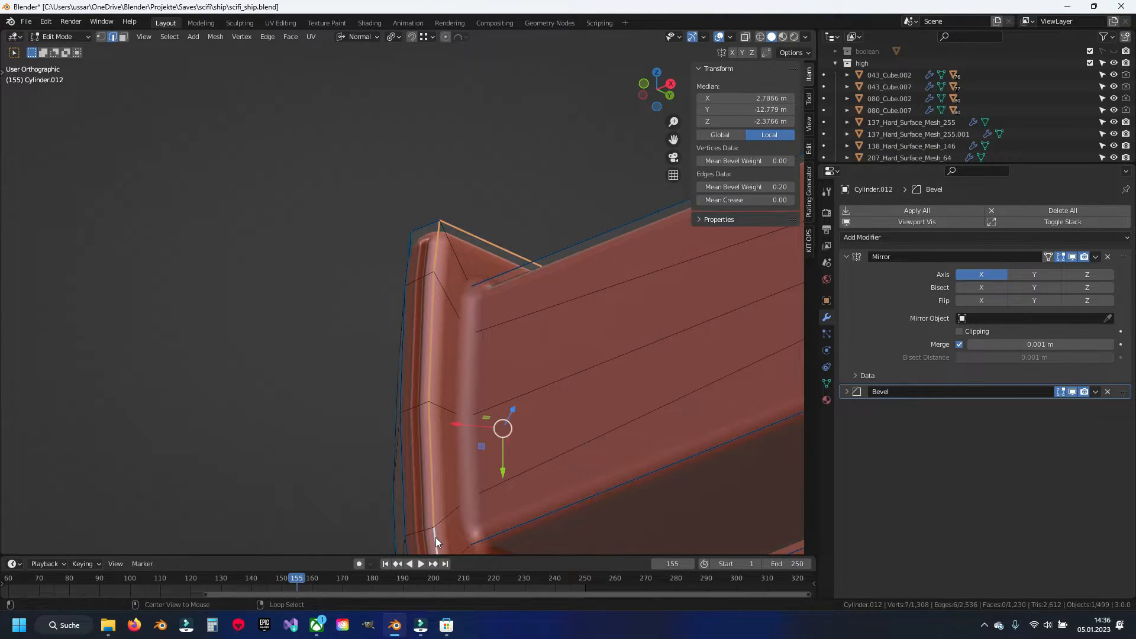
{"action": "middle_click_drag", "start_coordinate": [451, 413], "coordinate": [445, 313], "text": "shift"}
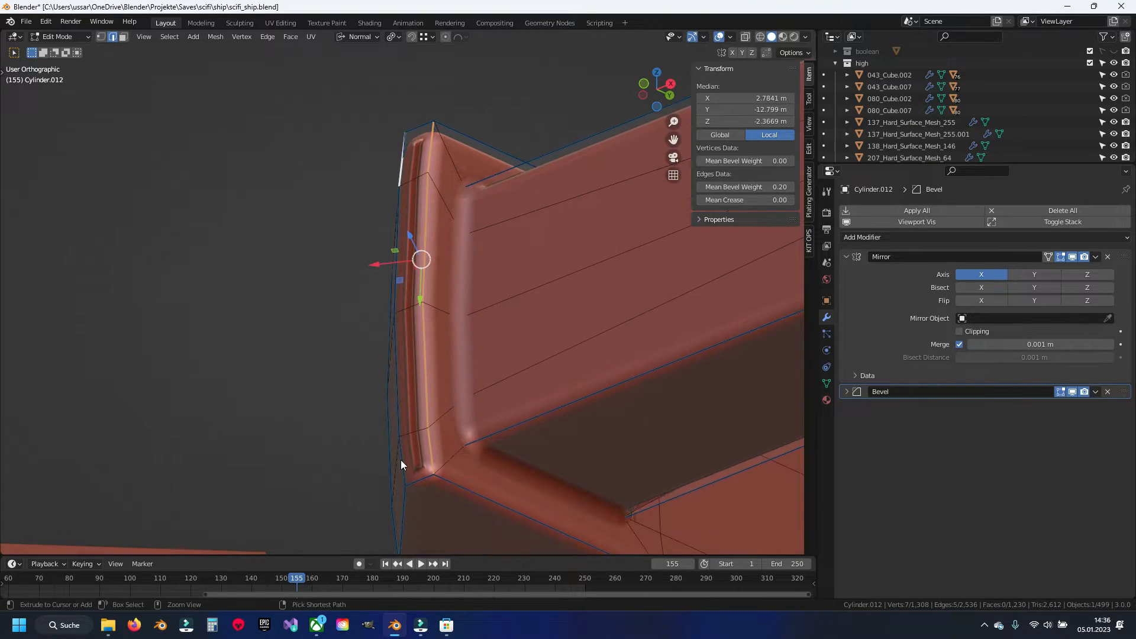
{"action": "left_click", "coordinate": [401, 460], "text": "ctrl"}
{"action": "left_click", "coordinate": [748, 185]}
{"action": "type", "text": ".15"}
{"action": "key", "text": "Return"}
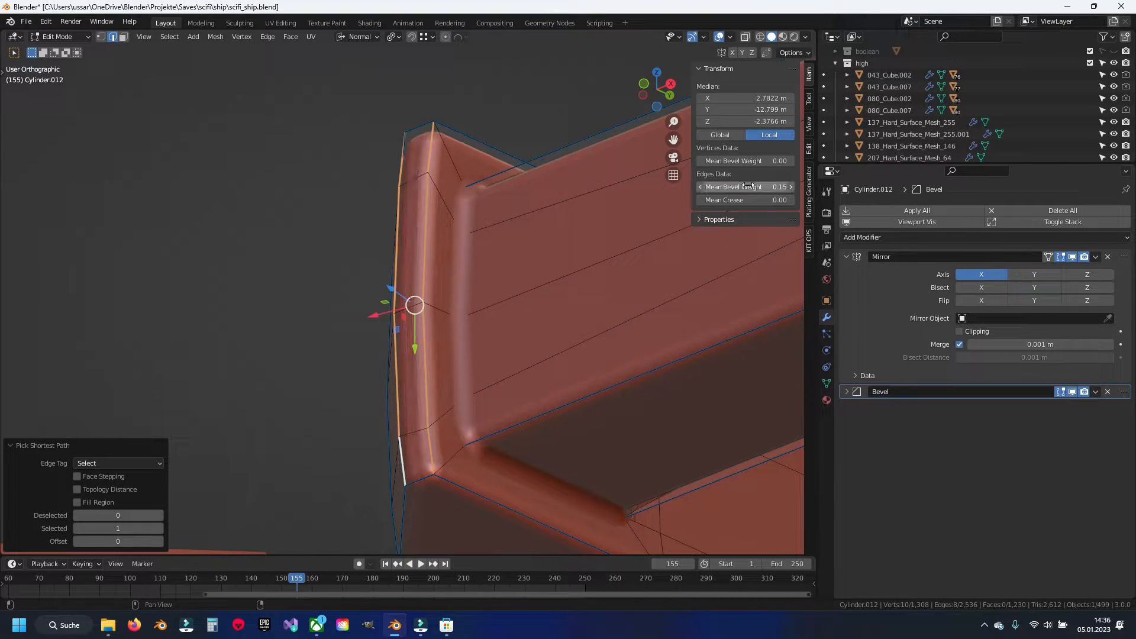
Step: Give both edge chains along the fifth arm's head rim a mean bevel weight of 0.15
{"action": "middle_click_drag", "start_coordinate": [691, 335], "coordinate": [598, 396]}
{"action": "key", "text": "alt+a"}
{"action": "right_click", "coordinate": [663, 444]}
{"action": "right_click", "coordinate": [478, 272], "text": "ctrl"}
{"action": "right_click", "coordinate": [502, 247], "text": "shift"}
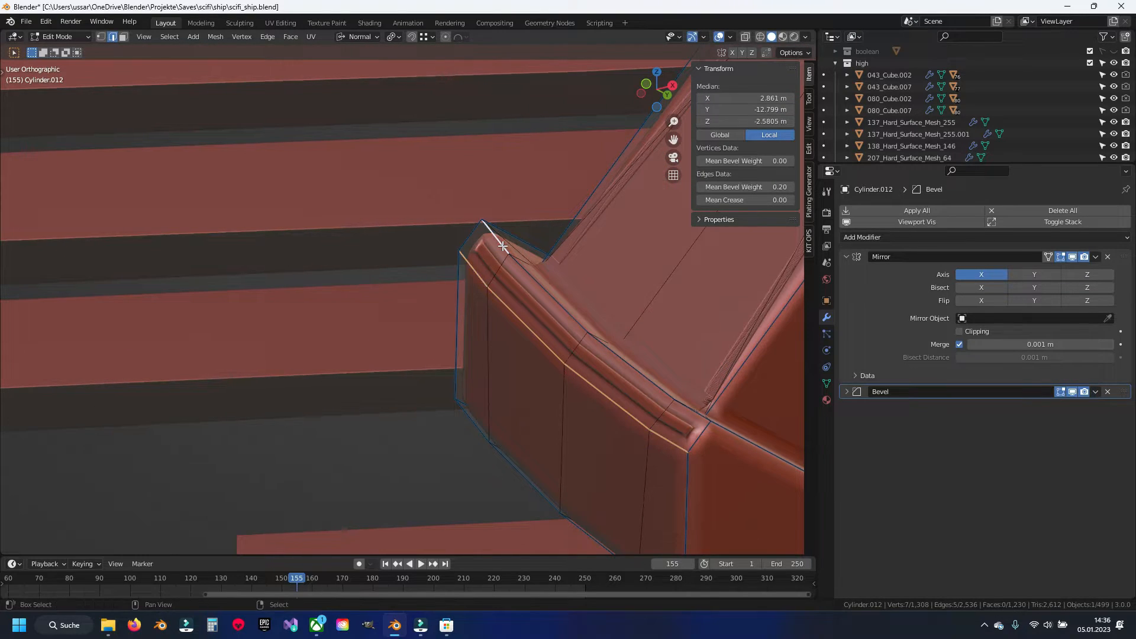
{"action": "right_click", "coordinate": [684, 414], "text": "ctrl"}
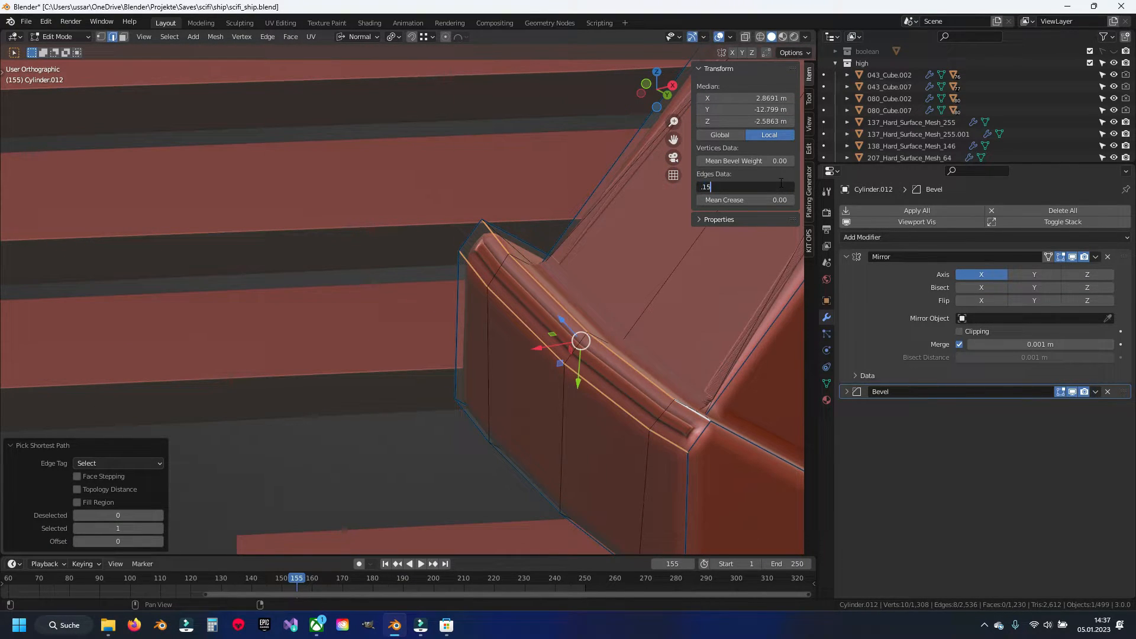
{"action": "key", "text": "Return"}
Step: Slide the two inner-corner vertices under the fifth arm's head away from the corners, the second by a factor of about 0.419
{"action": "key", "text": "1"}
{"action": "middle_click_drag", "start_coordinate": [740, 393], "coordinate": [367, 303]}
{"action": "right_click", "coordinate": [385, 311]}
{"action": "key", "text": "shift+v"}
{"action": "left_click", "coordinate": [414, 347]}
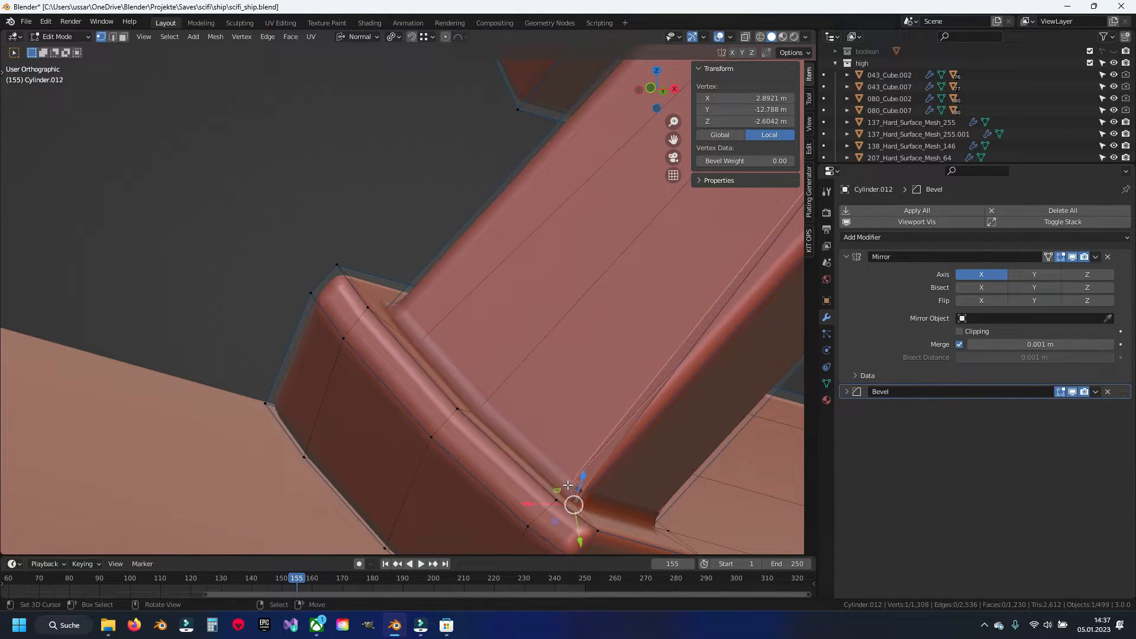
{"action": "key", "text": "shift+v"}
{"action": "left_click", "coordinate": [532, 435]}
Step: Slide the two inner-corner vertices under the head of the sixth, lowest arm inward, away from the corners
{"action": "scroll", "coordinate": [531, 436], "scroll_direction": "down", "scroll_amount": 6}
{"action": "middle_click_drag", "start_coordinate": [574, 213], "coordinate": [413, 390], "text": "shift"}
{"action": "scroll", "coordinate": [413, 390], "scroll_direction": "up", "scroll_amount": 6}
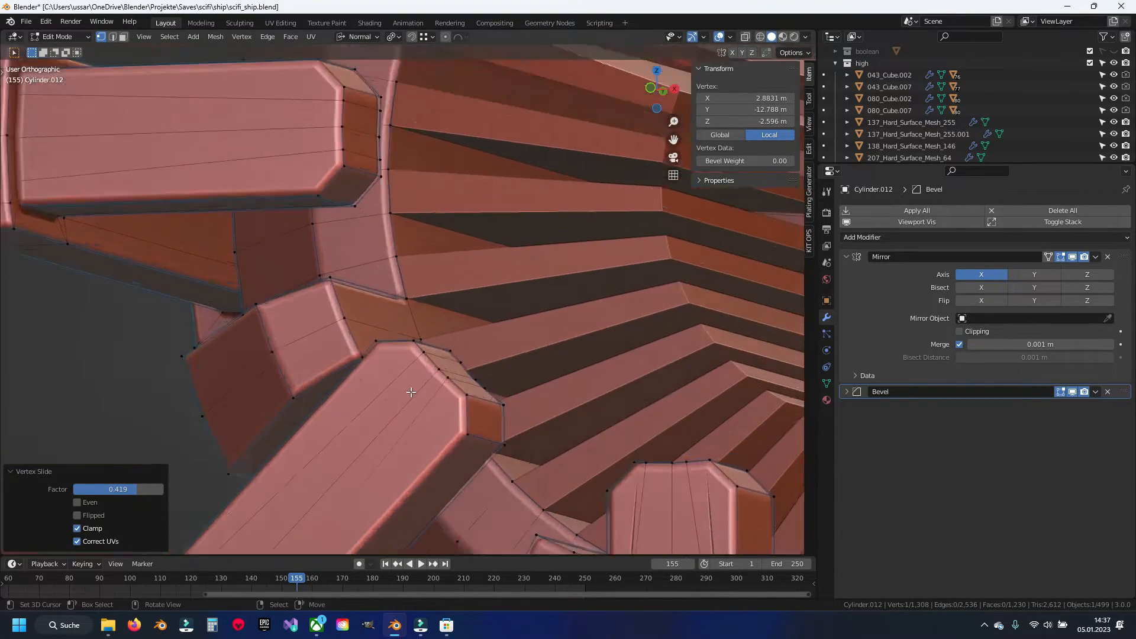
{"action": "scroll", "coordinate": [473, 390], "scroll_direction": "down", "scroll_amount": 7}
{"action": "middle_click_drag", "start_coordinate": [541, 390], "coordinate": [421, 261], "text": "shift"}
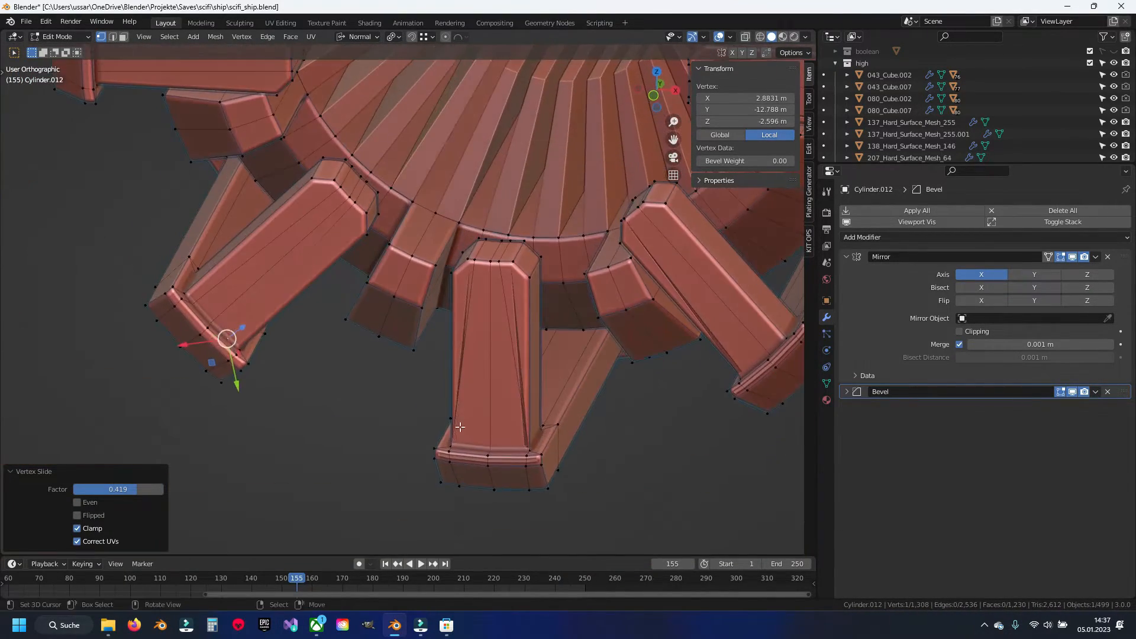
{"action": "scroll", "coordinate": [473, 432], "scroll_direction": "up", "scroll_amount": 8}
{"action": "right_click", "coordinate": [338, 334]}
{"action": "key", "text": "shift+v"}
{"action": "left_click", "coordinate": [404, 355]}
{"action": "right_click", "coordinate": [637, 360]}
{"action": "key", "text": "shift+v"}
{"action": "left_click", "coordinate": [583, 361]}
Step: Select both edge chains along the sixth arm's head rim and set their mean bevel weight to 0.15
{"action": "key", "text": "alt+a"}
{"action": "right_click", "coordinate": [320, 406]}
{"action": "right_click", "coordinate": [319, 364], "text": "shift"}
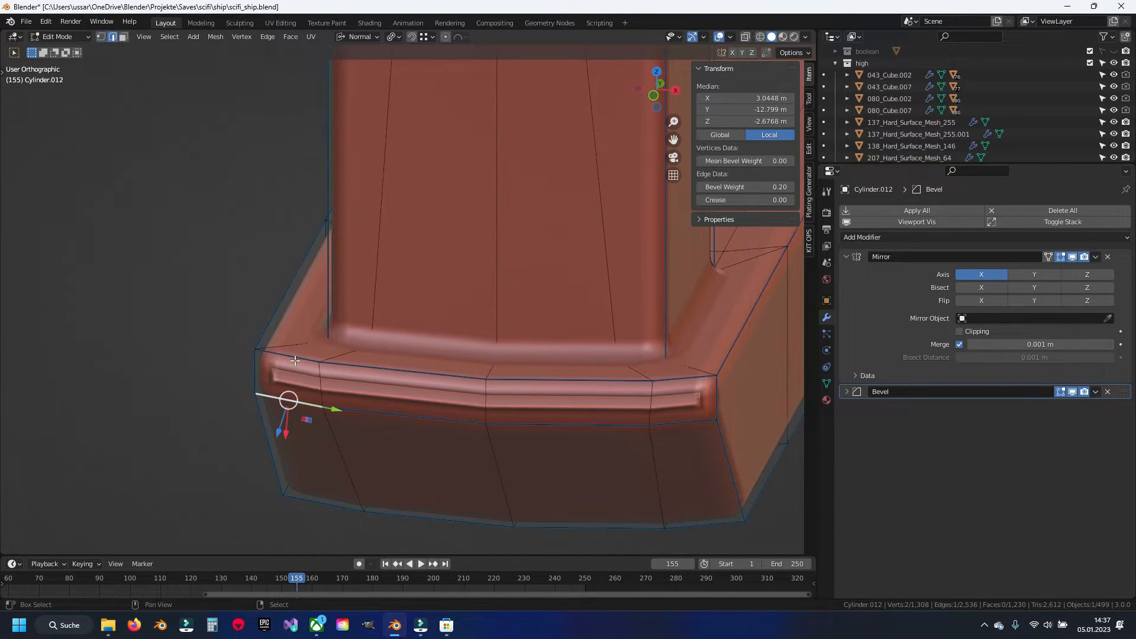
{"action": "right_click", "coordinate": [674, 381], "text": "ctrl"}
{"action": "right_click", "coordinate": [675, 423], "text": "shift"}
{"action": "right_click", "coordinate": [457, 420], "text": "ctrl"}
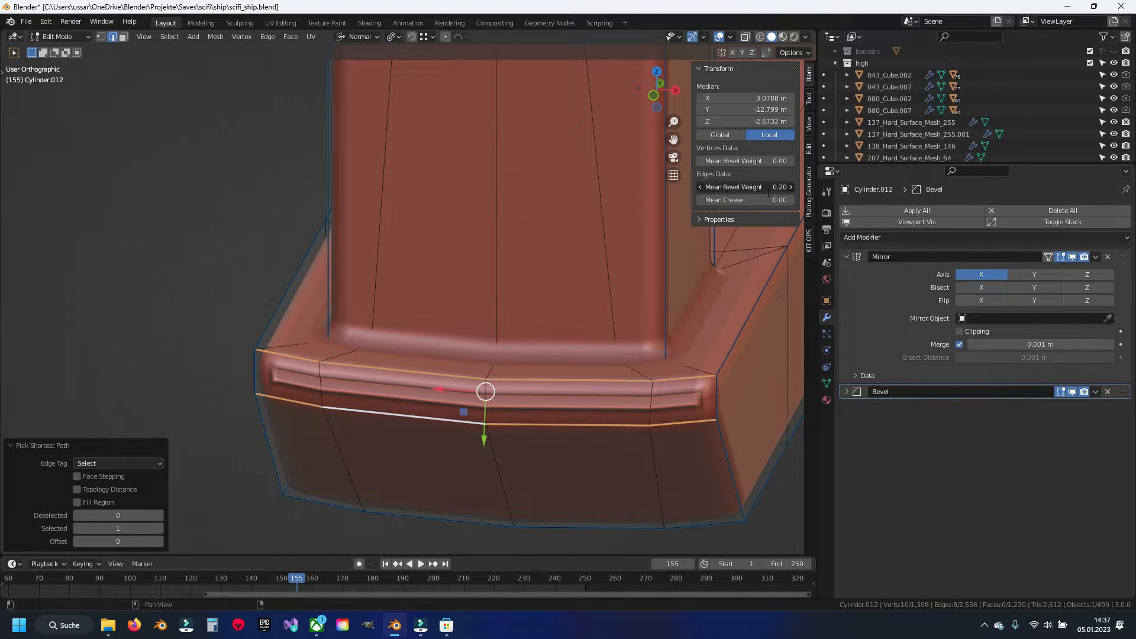
{"action": "type", "text": "0.15"}
{"action": "key", "text": "Return"}
Step: Slide the two vertices of the lengthwise edge beside the bevelled corner on the seventh arm's blunt tip away from the corner
{"action": "key", "text": "1"}
{"action": "scroll", "coordinate": [514, 307], "scroll_direction": "down", "scroll_amount": 6}
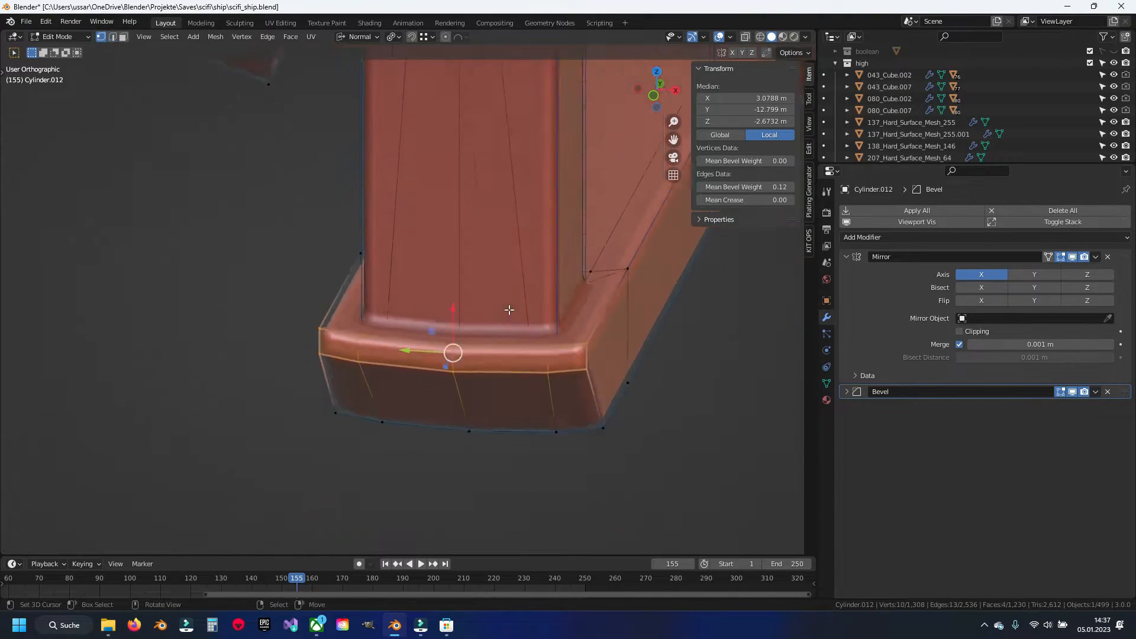
{"action": "key", "text": "alt+a"}
{"action": "middle_click_drag", "start_coordinate": [512, 269], "coordinate": [461, 467], "text": "shift"}
{"action": "scroll", "coordinate": [426, 437], "scroll_direction": "up", "scroll_amount": 3}
{"action": "scroll", "coordinate": [412, 307], "scroll_direction": "down", "scroll_amount": 4}
{"action": "middle_click_drag", "start_coordinate": [412, 307], "coordinate": [449, 322], "text": "shift"}
{"action": "middle_click_drag", "start_coordinate": [479, 261], "coordinate": [413, 294], "text": "shift"}
{"action": "scroll", "coordinate": [412, 294], "scroll_direction": "up", "scroll_amount": 4}
{"action": "right_click", "coordinate": [412, 294]}
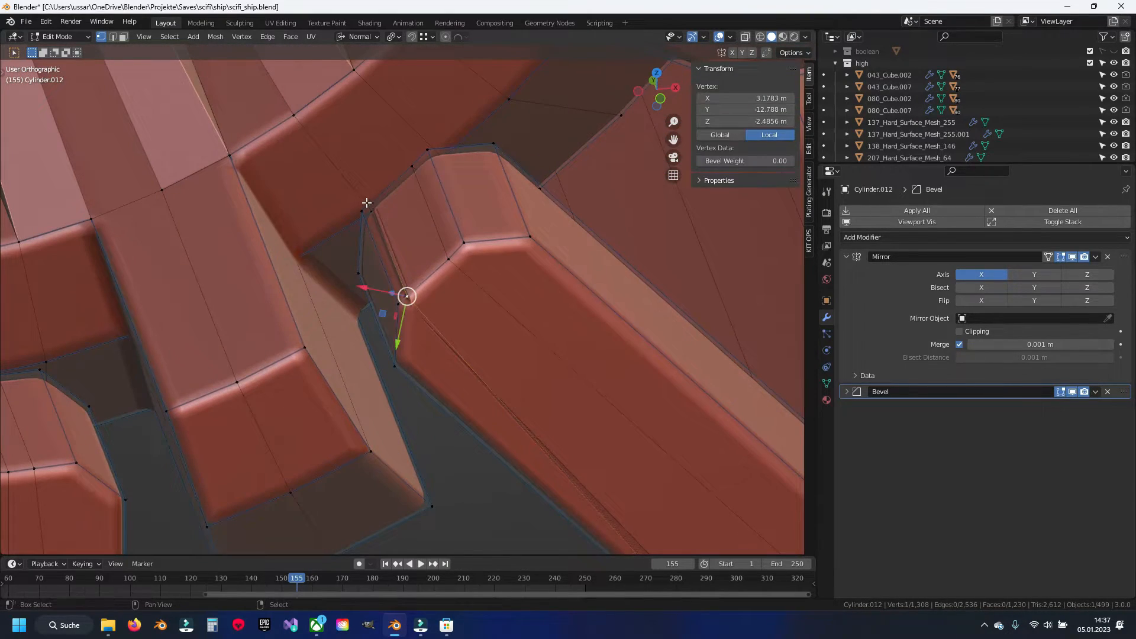
{"action": "right_click", "coordinate": [370, 204], "text": "shift"}
{"action": "key", "text": "g"}
{"action": "key", "text": "g"}
{"action": "left_click", "coordinate": [495, 274]}
Step: Slide the two inner-corner vertices under the seventh arm's head away from the corners, the first by a factor of about 0.436
{"action": "middle_click_drag", "start_coordinate": [625, 451], "coordinate": [349, 139], "text": "shift"}
{"action": "scroll", "coordinate": [514, 354], "scroll_direction": "up", "scroll_amount": 2}
{"action": "right_click", "coordinate": [508, 353]}
{"action": "right_click", "coordinate": [500, 350]}
{"action": "key", "text": "g"}
{"action": "key", "text": "g"}
{"action": "left_click", "coordinate": [538, 319]}
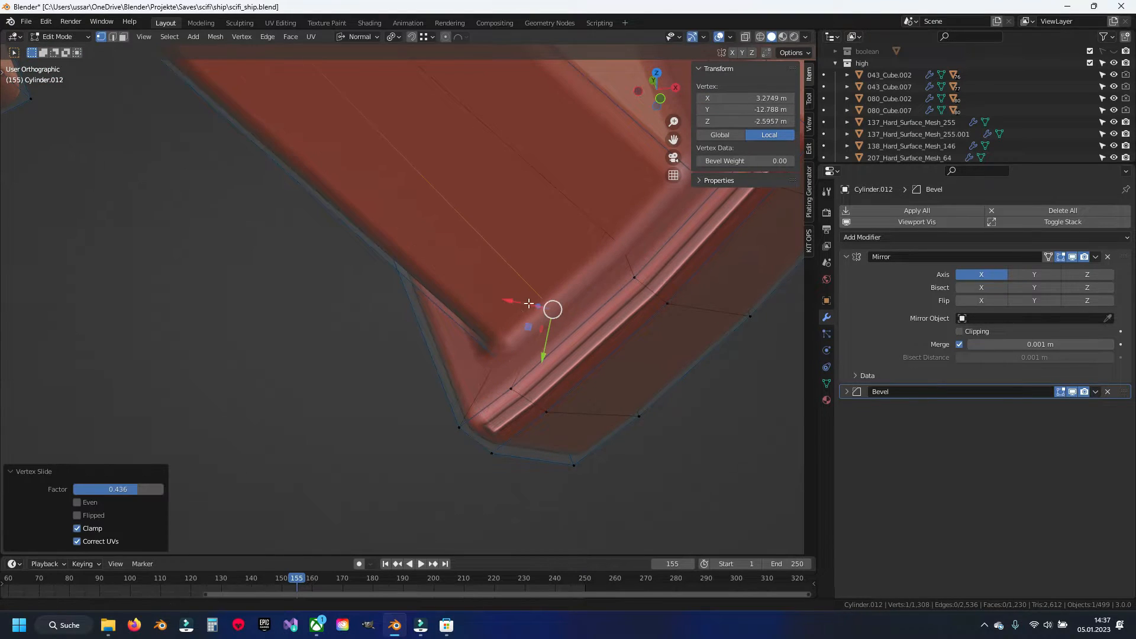
{"action": "middle_click_drag", "start_coordinate": [551, 309], "coordinate": [614, 237]}
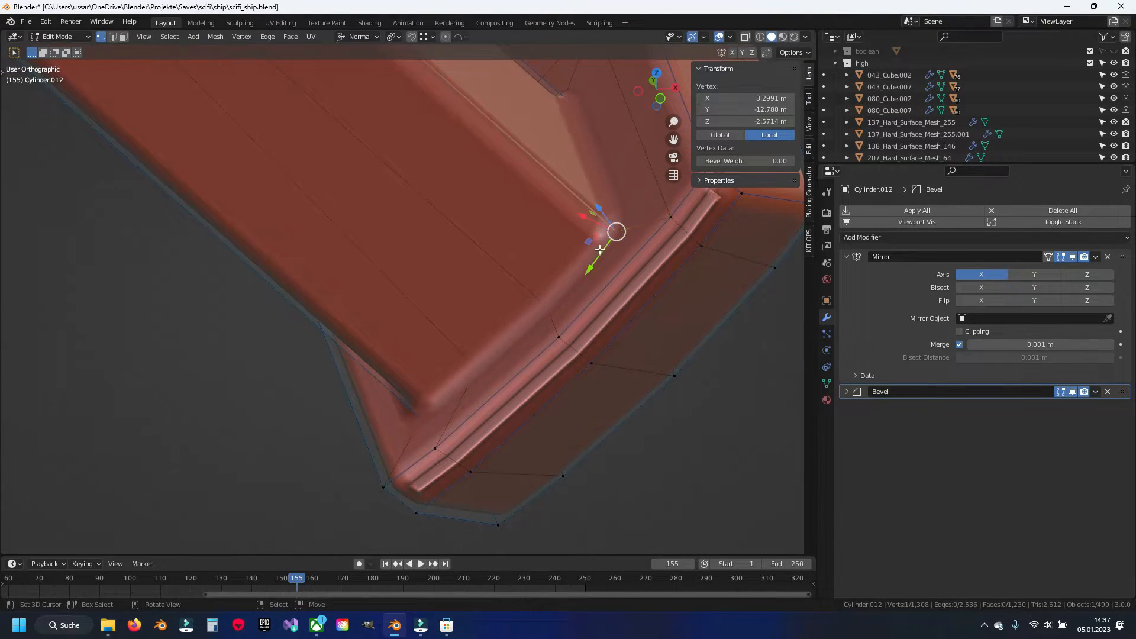
Step: Select both edge chains along the seventh arm's head rim and reduce their mean bevel weight
{"action": "middle_click_drag", "start_coordinate": [570, 368], "coordinate": [391, 400], "text": "shift"}
{"action": "key", "text": "alt+a"}
{"action": "key", "text": "2"}
{"action": "left_click", "coordinate": [389, 396], "text": "alt"}
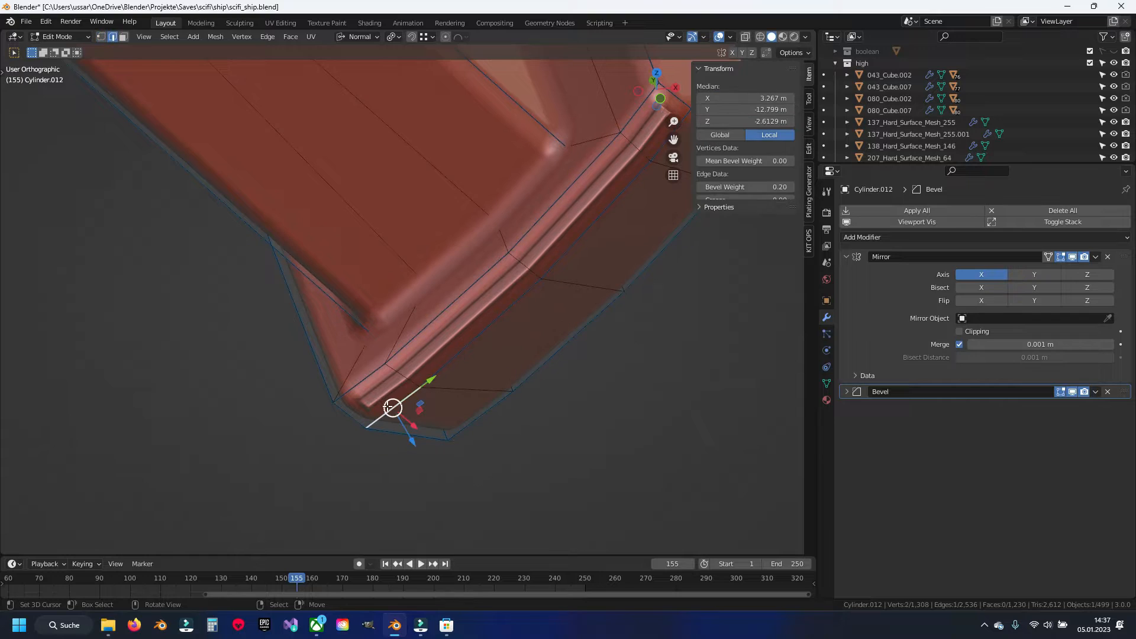
{"action": "scroll", "coordinate": [395, 400], "scroll_direction": "up", "scroll_amount": 5}
{"action": "scroll", "coordinate": [414, 442], "scroll_direction": "down", "scroll_amount": 2}
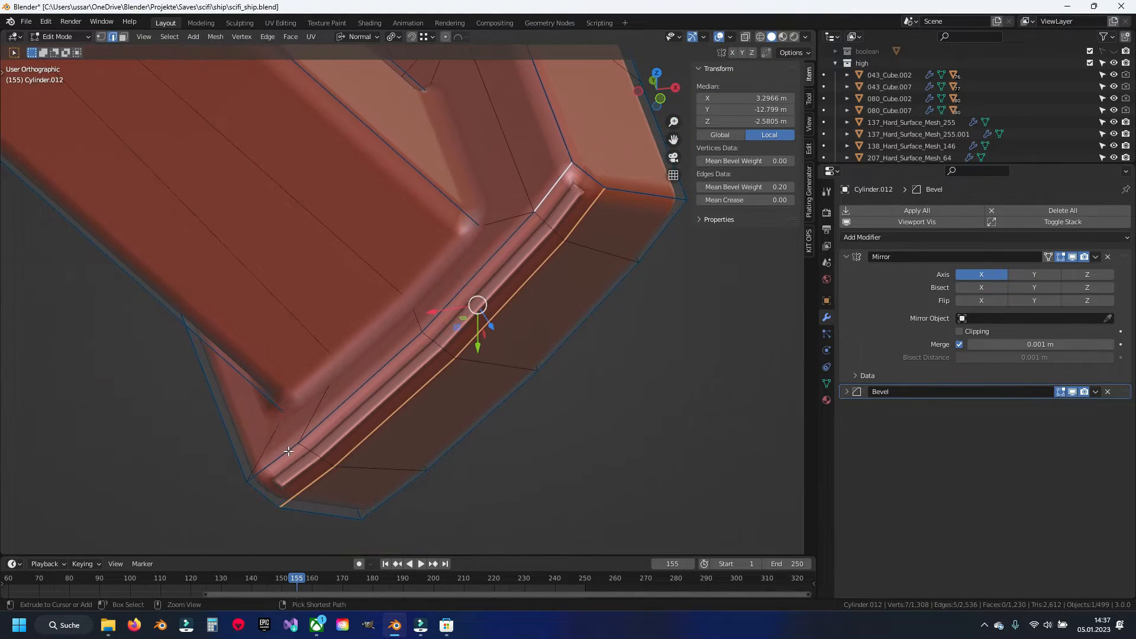
{"action": "left_click", "coordinate": [274, 462], "text": "ctrl"}
{"action": "key", "text": "Return"}
{"action": "key", "text": "a"}
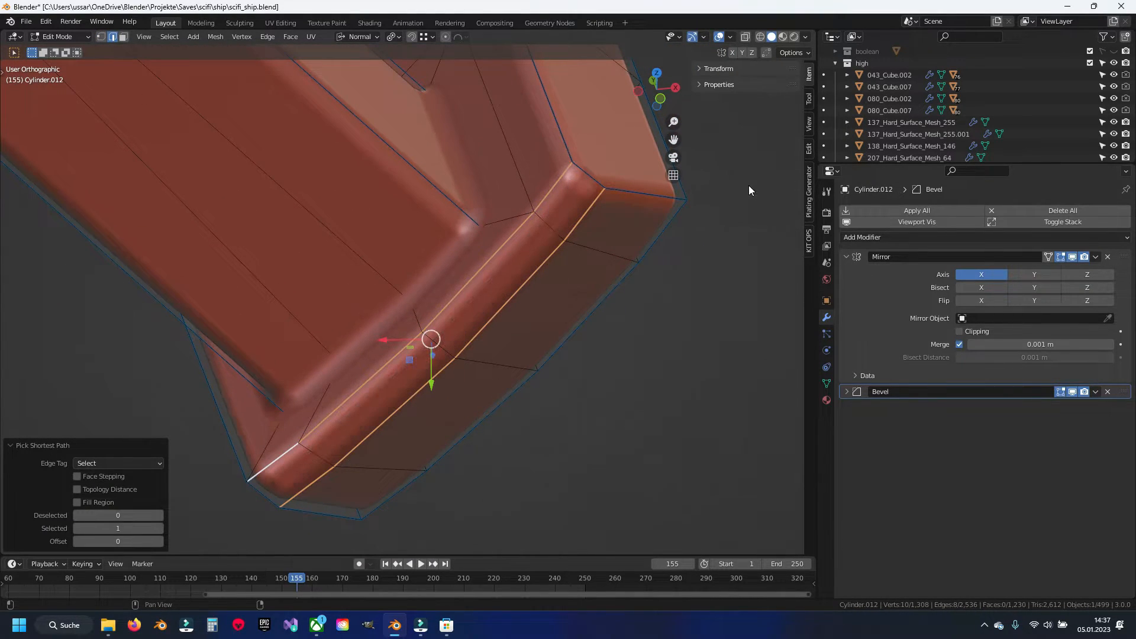
Step: Select both edge chains along the eighth arm's head rim and set their mean bevel weight to 0.12
{"action": "scroll", "coordinate": [459, 188], "scroll_direction": "down", "scroll_amount": 7}
{"action": "middle_click_drag", "start_coordinate": [459, 187], "coordinate": [439, 365], "text": "shift"}
{"action": "scroll", "coordinate": [462, 340], "scroll_direction": "up", "scroll_amount": 7}
{"action": "right_click", "coordinate": [672, 280]}
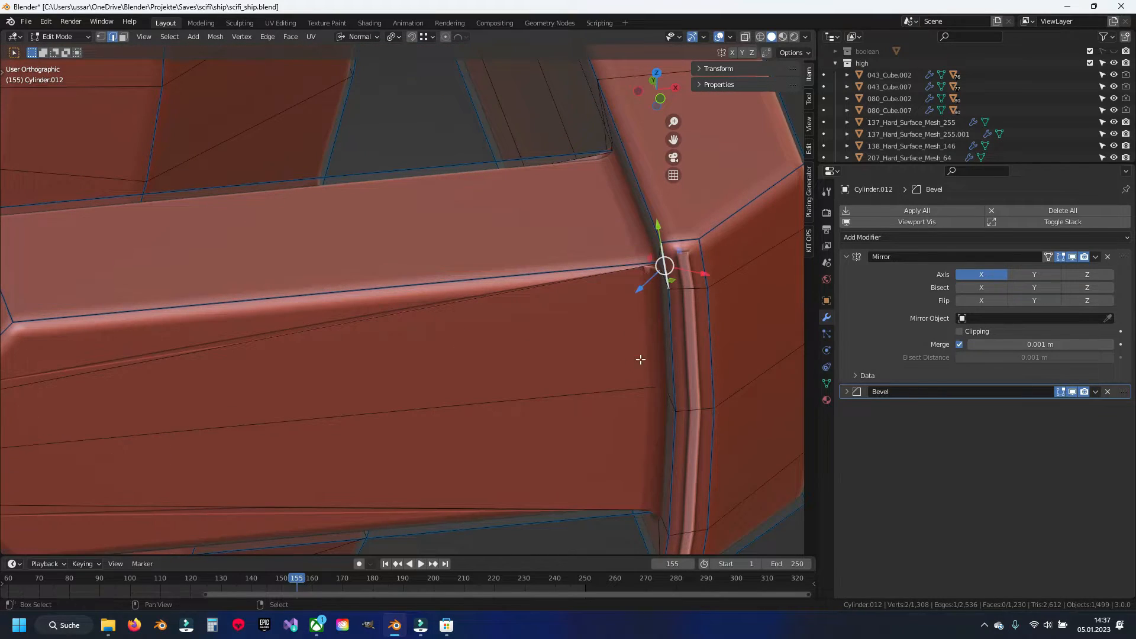
{"action": "middle_click_drag", "start_coordinate": [644, 347], "coordinate": [576, 279], "text": "shift"}
{"action": "right_click", "coordinate": [598, 475], "text": "ctrl"}
{"action": "right_click", "coordinate": [631, 479], "text": "shift"}
{"action": "right_click", "coordinate": [640, 205], "text": "ctrl"}
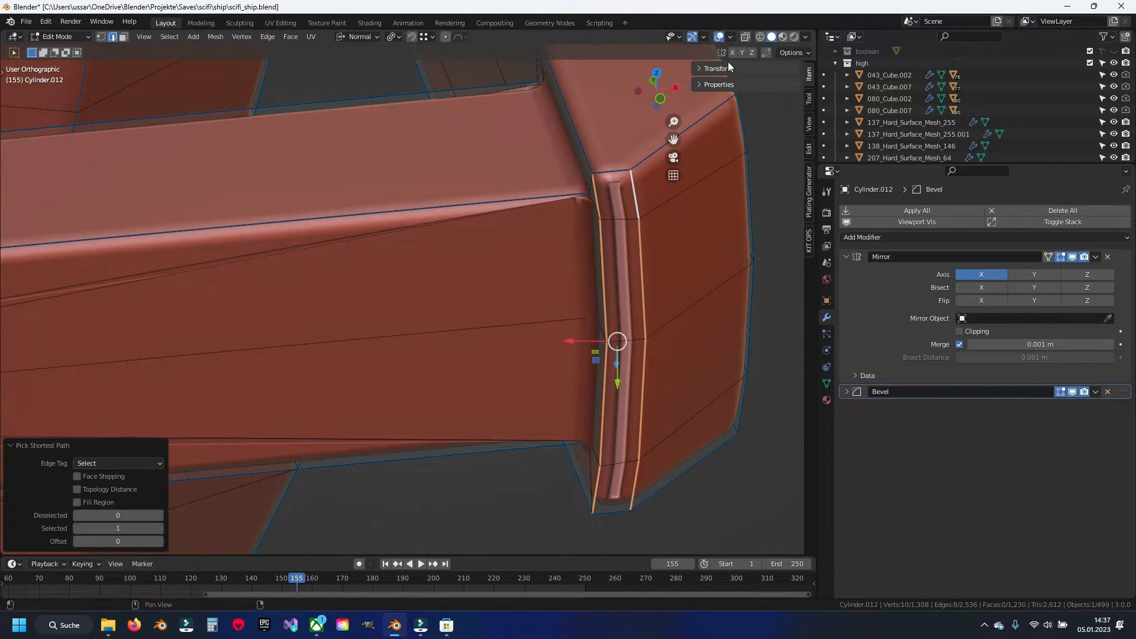
{"action": "left_click", "coordinate": [722, 68]}
{"action": "left_click", "coordinate": [767, 187]}
{"action": "type", "text": ".12"}
{"action": "key", "text": "Return"}
Step: Slide the two inner-corner vertices under the eighth arm's head away from the corners
{"action": "key", "text": "1"}
{"action": "middle_click_drag", "start_coordinate": [569, 216], "coordinate": [623, 225]}
{"action": "middle_click_drag", "start_coordinate": [654, 280], "coordinate": [540, 190], "text": "shift"}
{"action": "scroll", "coordinate": [457, 225], "scroll_direction": "down", "scroll_amount": 2}
{"action": "scroll", "coordinate": [481, 327], "scroll_direction": "up", "scroll_amount": 2}
{"action": "left_click", "coordinate": [540, 190]}
{"action": "key", "text": "shift+v"}
{"action": "left_click", "coordinate": [548, 252]}
{"action": "left_click", "coordinate": [550, 432]}
{"action": "key", "text": "shift+v"}
{"action": "left_click", "coordinate": [550, 399]}
Step: Save the ship file with the reworked housing arms
{"action": "scroll", "coordinate": [561, 418], "scroll_direction": "down", "scroll_amount": 7}
{"action": "middle_click_drag", "start_coordinate": [424, 336], "coordinate": [507, 425], "text": "shift"}
{"action": "left_click", "coordinate": [535, 317]}
{"action": "left_click", "coordinate": [565, 262]}
{"action": "key", "text": "ctrl+s"}
{"action": "middle_click_drag", "start_coordinate": [718, 224], "coordinate": [522, 208], "text": "shift"}
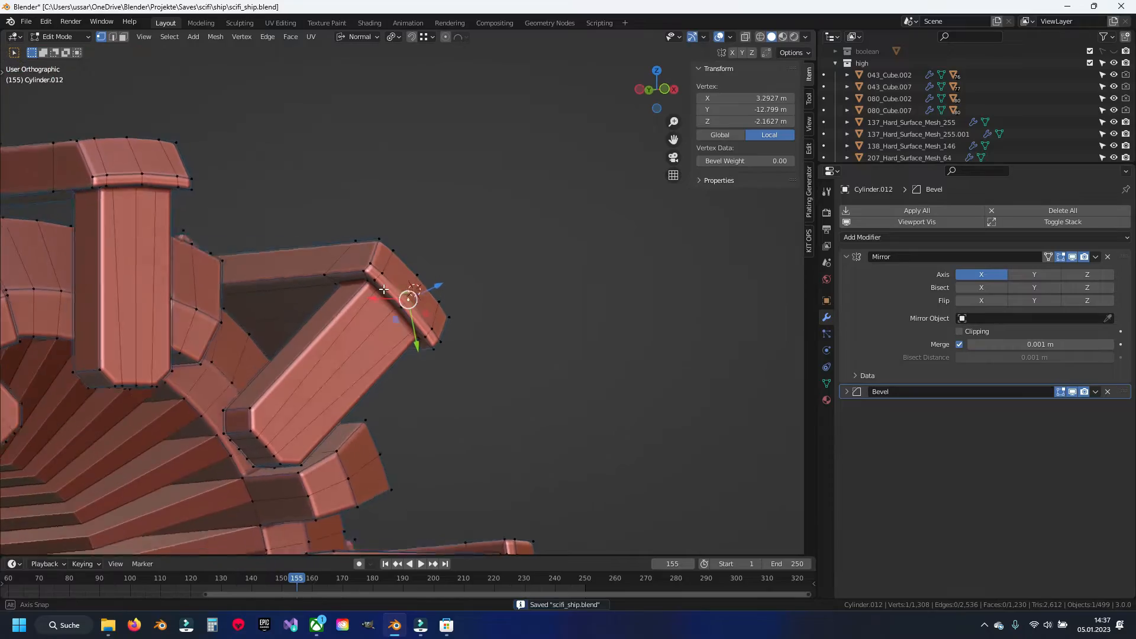
Step: Leave the housing's mesh, take it out of view, save the file and open the radial fin ring's mesh for editing
{"action": "key", "text": "Tab"}
{"action": "middle_click_drag", "start_coordinate": [386, 293], "coordinate": [318, 385]}
{"action": "scroll", "coordinate": [367, 316], "scroll_direction": "down", "scroll_amount": 5}
{"action": "middle_click_drag", "start_coordinate": [366, 315], "coordinate": [379, 287]}
{"action": "key", "text": "Delete"}
{"action": "key", "text": "ctrl+s"}
{"action": "left_click", "coordinate": [442, 278]}
{"action": "key", "text": "Tab"}
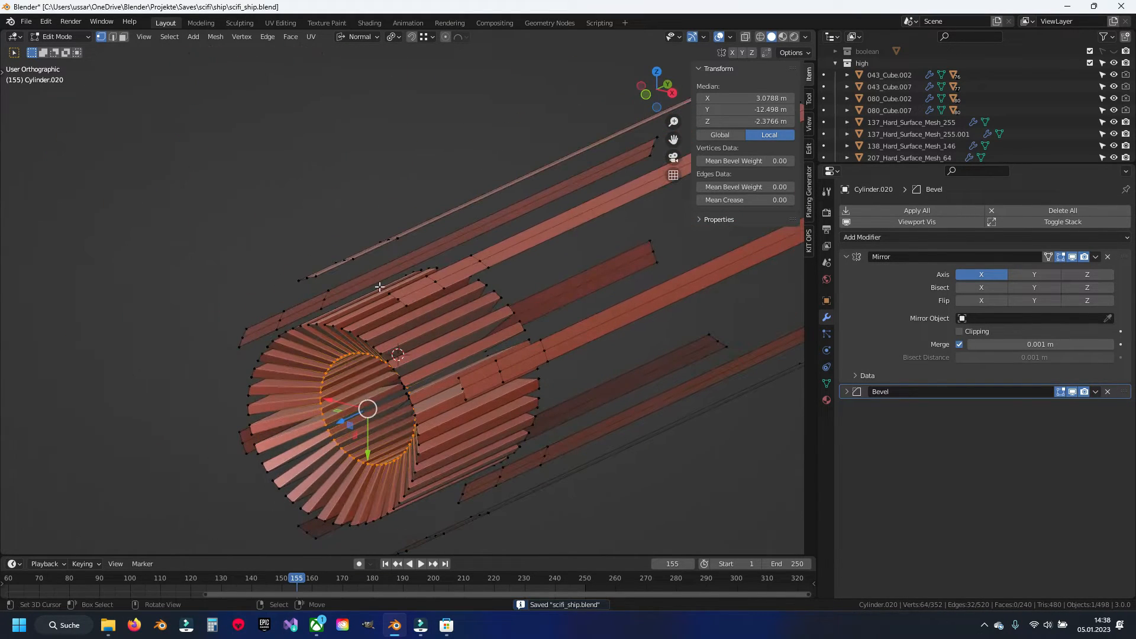
Step: Select the long strips extending beyond the fin ring together with their linked geometry and delete them
{"action": "scroll", "coordinate": [485, 260], "scroll_direction": "down", "scroll_amount": 5}
{"action": "middle_click_drag", "start_coordinate": [604, 257], "coordinate": [496, 300], "text": "shift"}
{"action": "key", "text": "alt+a"}
{"action": "left_click_drag", "start_coordinate": [393, 212], "coordinate": [559, 395]}
{"action": "middle_click_drag", "start_coordinate": [546, 388], "coordinate": [517, 392]}
{"action": "key", "text": "ctrl+l"}
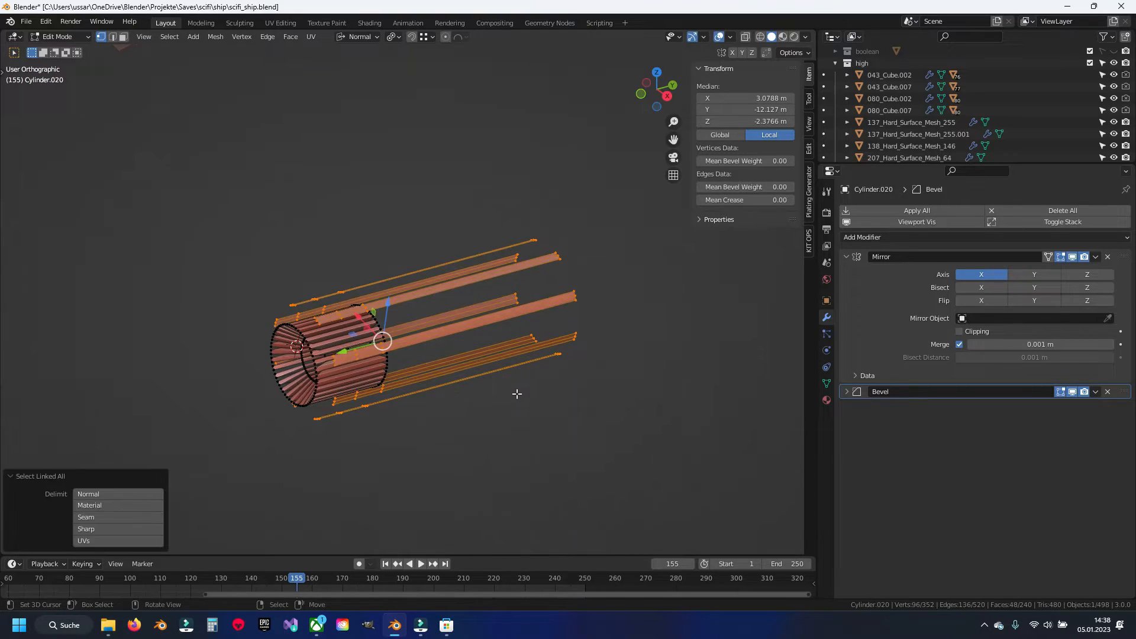
{"action": "key", "text": "x"}
{"action": "key", "text": "Up"}
{"action": "key", "text": "Up"}
{"action": "key", "text": "Up"}
{"action": "key", "text": "Up"}
{"action": "key", "text": "Return"}
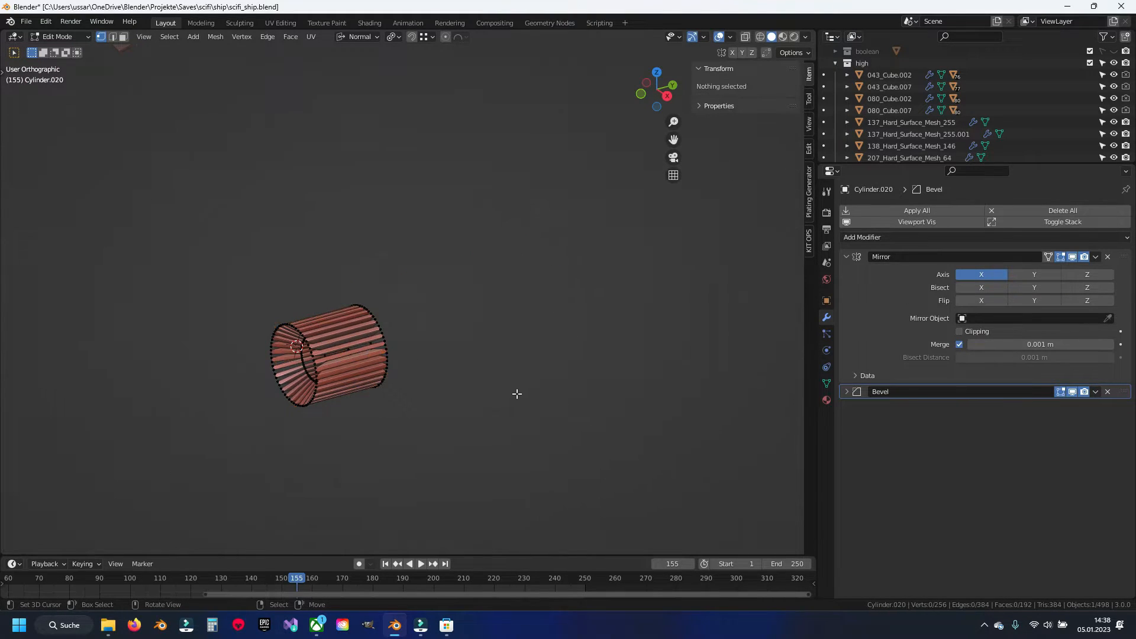
Step: Select all sharp edges of the fin ring at 30° sharpness and set their mean bevel weight to 0.15
{"action": "middle_click_drag", "start_coordinate": [329, 324], "coordinate": [478, 320]}
{"action": "key", "text": "2"}
{"action": "scroll", "coordinate": [477, 320], "scroll_direction": "up", "scroll_amount": 7}
{"action": "key", "text": "q"}
{"action": "left_click", "coordinate": [489, 314]}
{"action": "middle_click_drag", "start_coordinate": [565, 242], "coordinate": [507, 277], "text": "shift"}
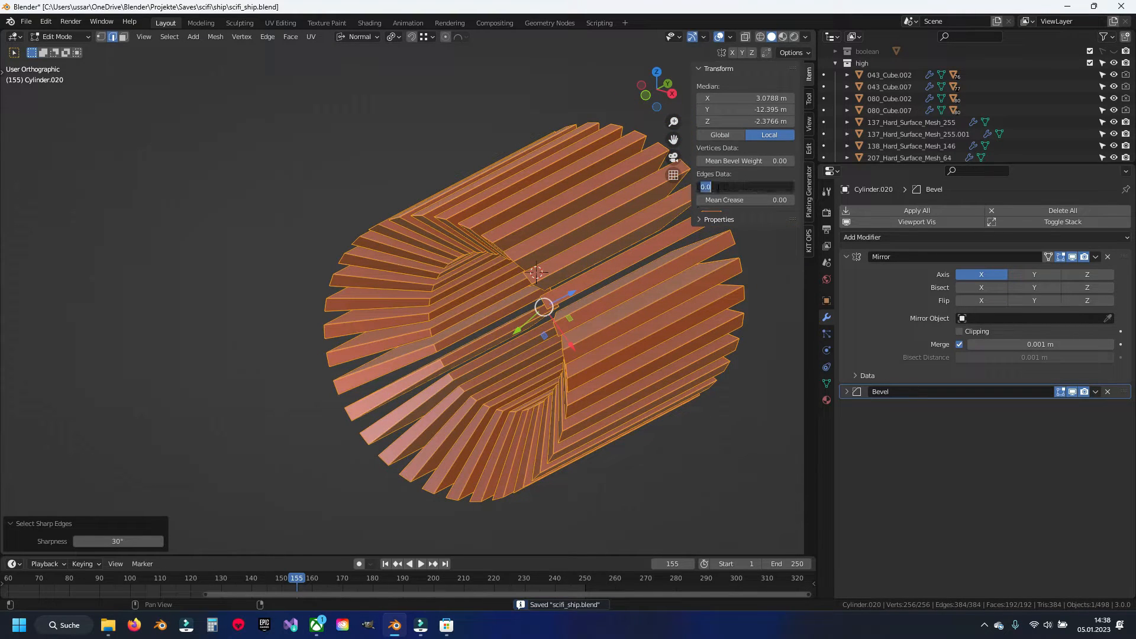
{"action": "type", "text": "0.15"}
{"action": "key", "text": "Return"}
Step: Set the mean bevel weight of the fin ring's sharp edges to 0.2 and return to Object Mode
{"action": "middle_click_drag", "start_coordinate": [464, 212], "coordinate": [507, 190]}
{"action": "scroll", "coordinate": [578, 268], "scroll_direction": "up", "scroll_amount": 5}
{"action": "middle_click_drag", "start_coordinate": [578, 269], "coordinate": [413, 316], "text": "shift"}
{"action": "scroll", "coordinate": [413, 316], "scroll_direction": "up", "scroll_amount": 4}
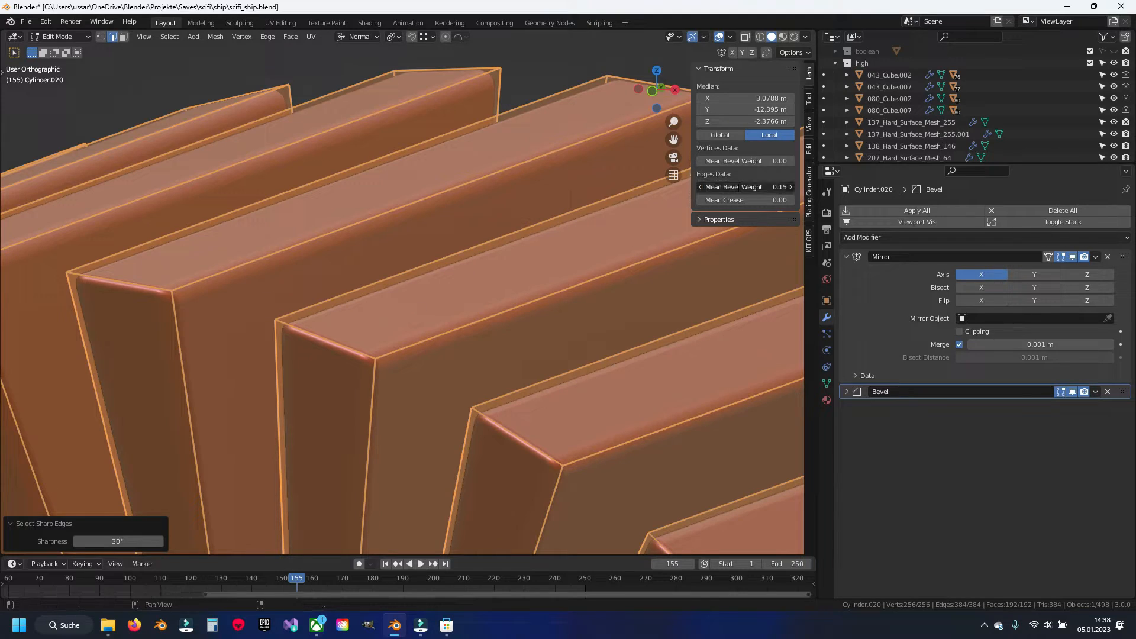
{"action": "type", "text": "0.2"}
{"action": "key", "text": "Return"}
{"action": "key", "text": "Tab"}
{"action": "scroll", "coordinate": [401, 325], "scroll_direction": "down", "scroll_amount": 12}
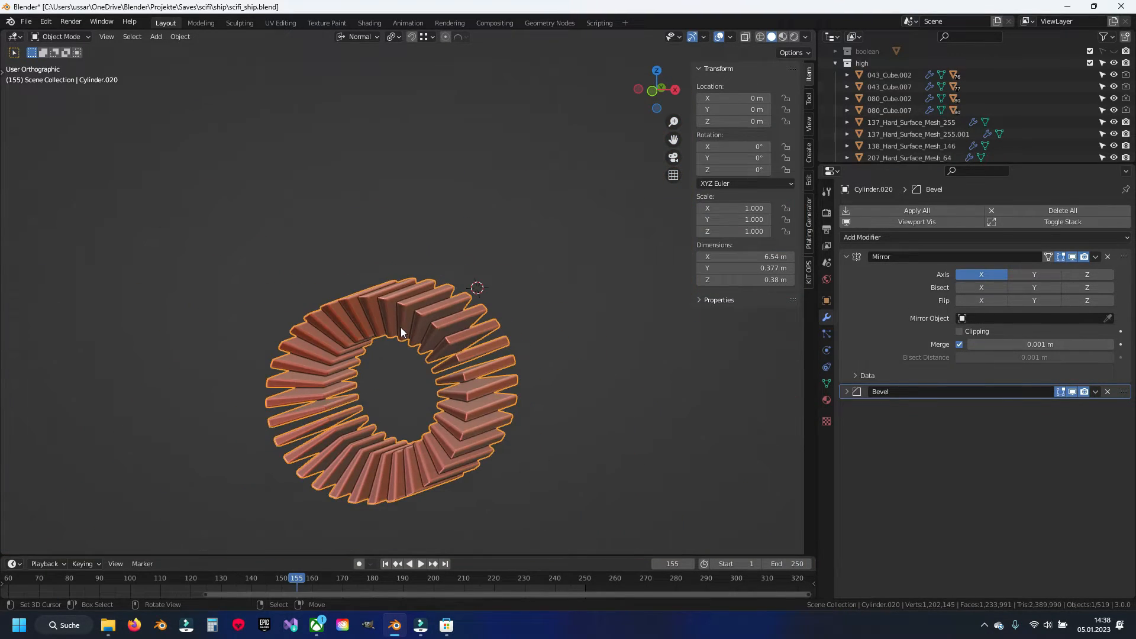
Step: Bring the whole ship back into view, hide the finished fin ring and save the file
{"action": "key", "text": "KP_Divide"}
{"action": "key", "text": "KP_Divide"}
{"action": "key", "text": "h"}
{"action": "scroll", "coordinate": [401, 321], "scroll_direction": "down", "scroll_amount": 2}
{"action": "key", "text": "ctrl+s"}
Step: Select the long slatted panels beside the ship, open their mesh for editing and clear the selection
{"action": "scroll", "coordinate": [401, 322], "scroll_direction": "down", "scroll_amount": 9}
{"action": "middle_click_drag", "start_coordinate": [505, 266], "coordinate": [485, 367], "text": "shift"}
{"action": "middle_click_drag", "start_coordinate": [468, 354], "coordinate": [419, 369]}
{"action": "middle_click_drag", "start_coordinate": [419, 369], "coordinate": [549, 446], "text": "shift"}
{"action": "right_click", "coordinate": [366, 382]}
{"action": "key", "text": "Tab"}
{"action": "scroll", "coordinate": [380, 367], "scroll_direction": "up", "scroll_amount": 8}
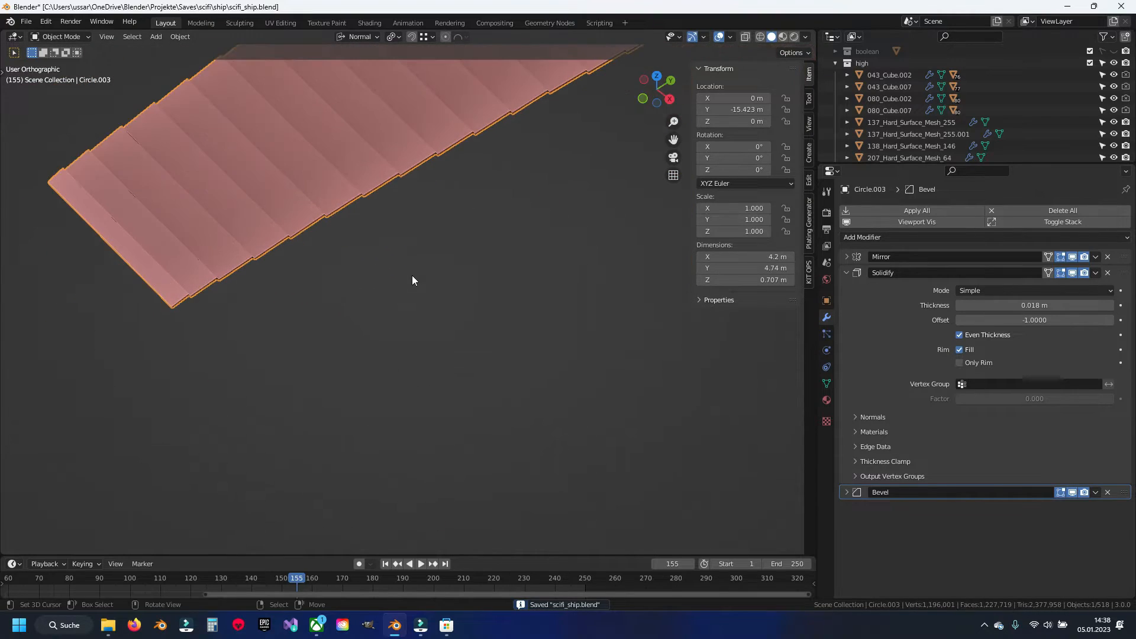
{"action": "key", "text": "alt+a"}
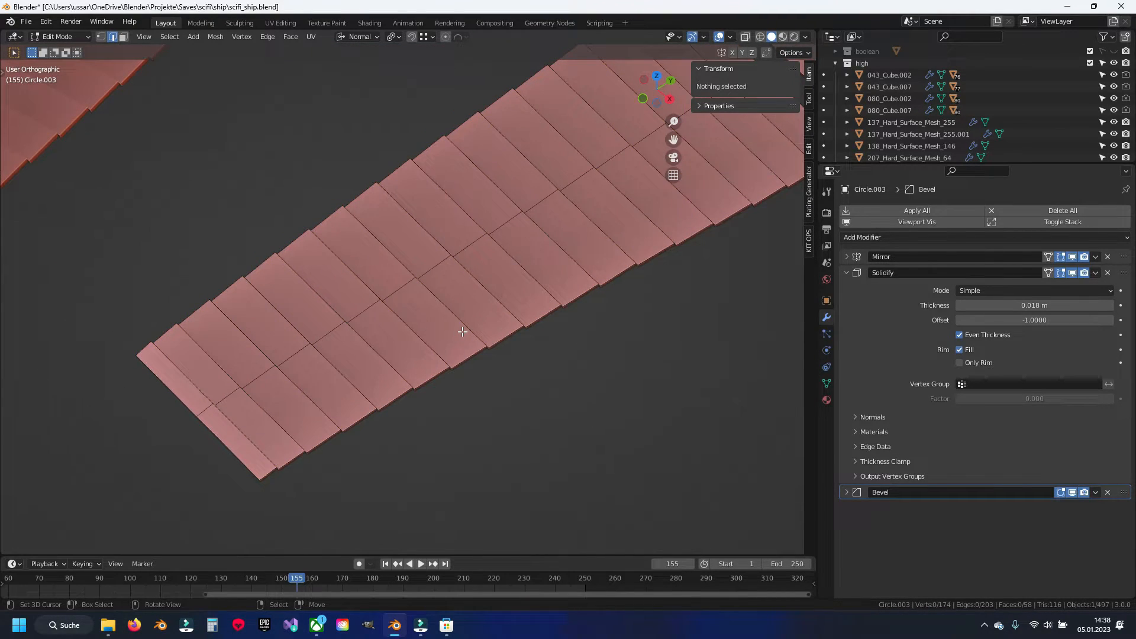
Step: Select only the lengthwise centre edges through all slats in wireframe and dissolve them
{"action": "key", "text": "KP_7"}
{"action": "scroll", "coordinate": [437, 308], "scroll_direction": "down", "scroll_amount": 6}
{"action": "middle_click_drag", "start_coordinate": [281, 170], "coordinate": [458, 467], "text": "shift"}
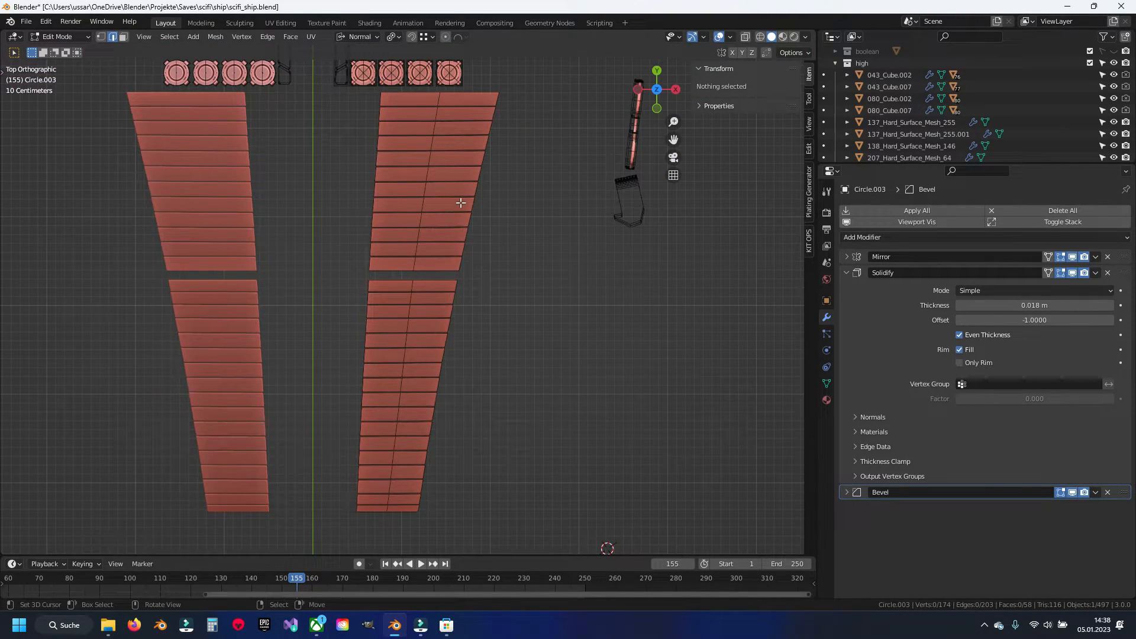
{"action": "key", "text": "shift+z"}
{"action": "key", "text": "c"}
{"action": "mouse_move", "coordinate": [440, 96]}
{"action": "left_mouse_down"}
{"action": "mouse_move", "coordinate": [398, 375]}
{"action": "mouse_move", "coordinate": [396, 514]}
{"action": "left_mouse_up"}
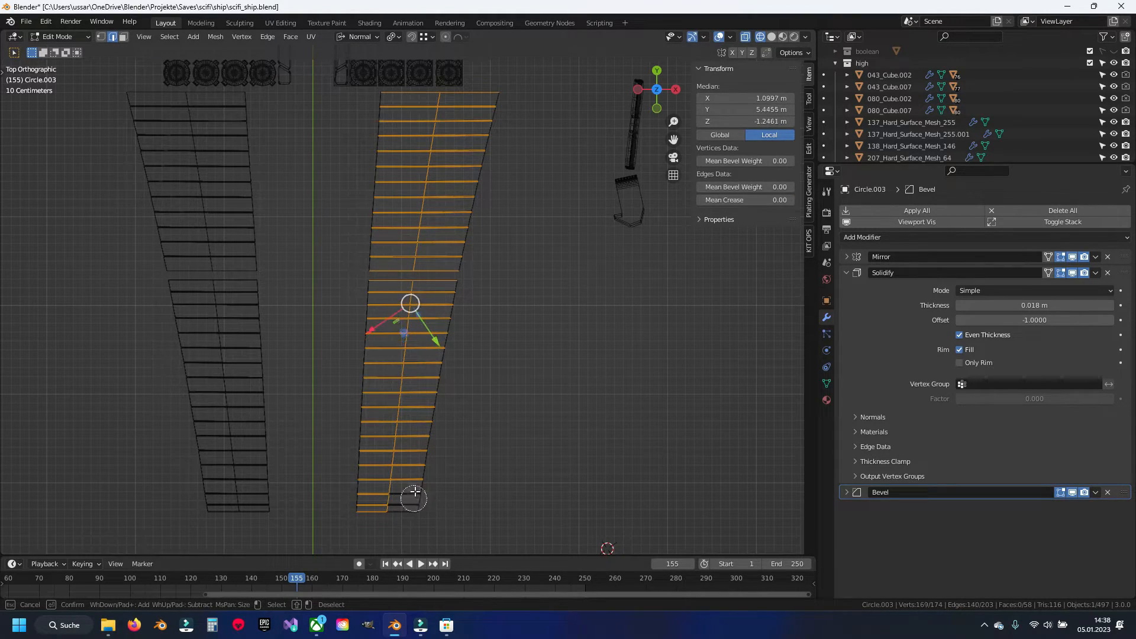
{"action": "middle_click_drag", "start_coordinate": [437, 82], "coordinate": [387, 257]}
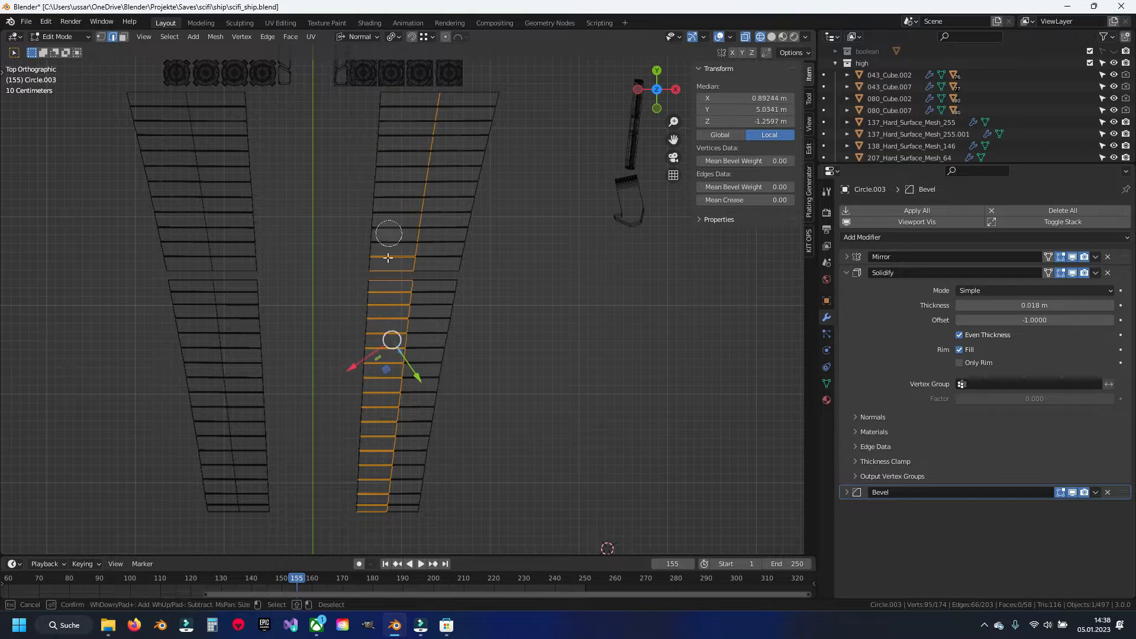
{"action": "key", "text": "x"}
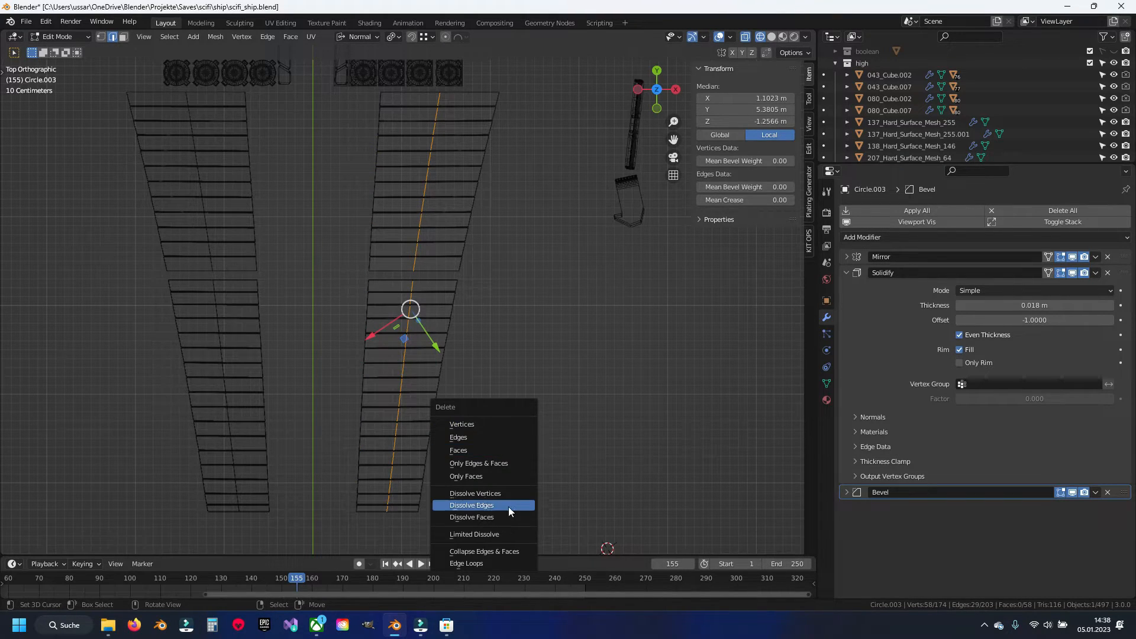
{"action": "left_click", "coordinate": [509, 506]}
{"action": "key", "text": "shift+z"}
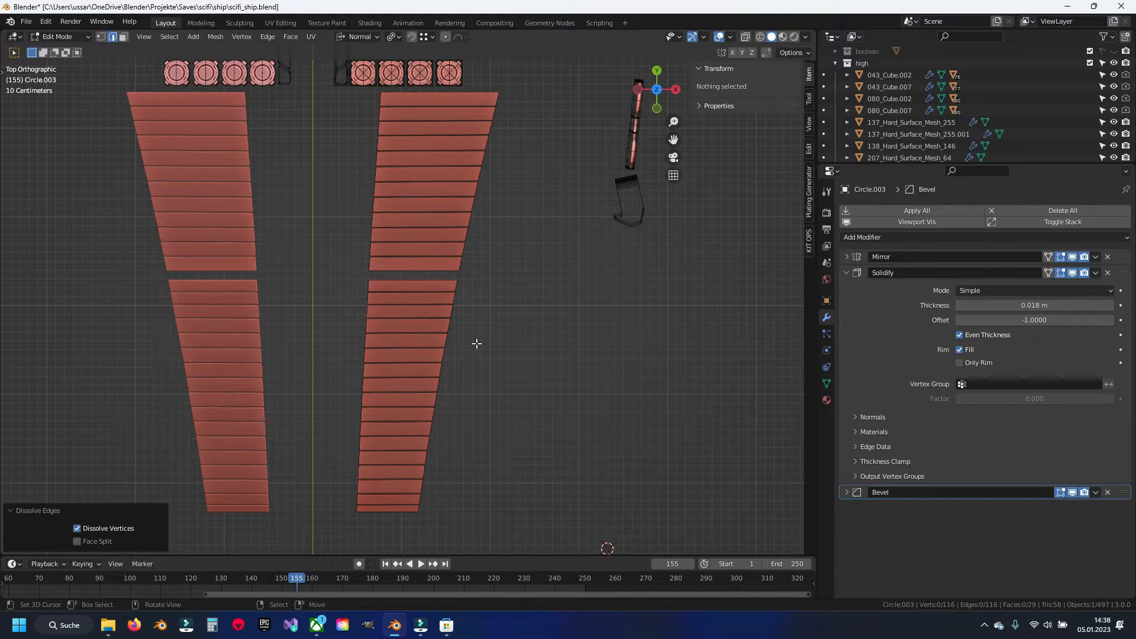
Step: Try to select the slats' sharp edges at 30° sharpness
{"action": "middle_click_drag", "start_coordinate": [420, 338], "coordinate": [339, 276]}
{"action": "scroll", "coordinate": [418, 363], "scroll_direction": "up", "scroll_amount": 7}
{"action": "middle_click_drag", "start_coordinate": [266, 479], "coordinate": [395, 331], "text": "shift"}
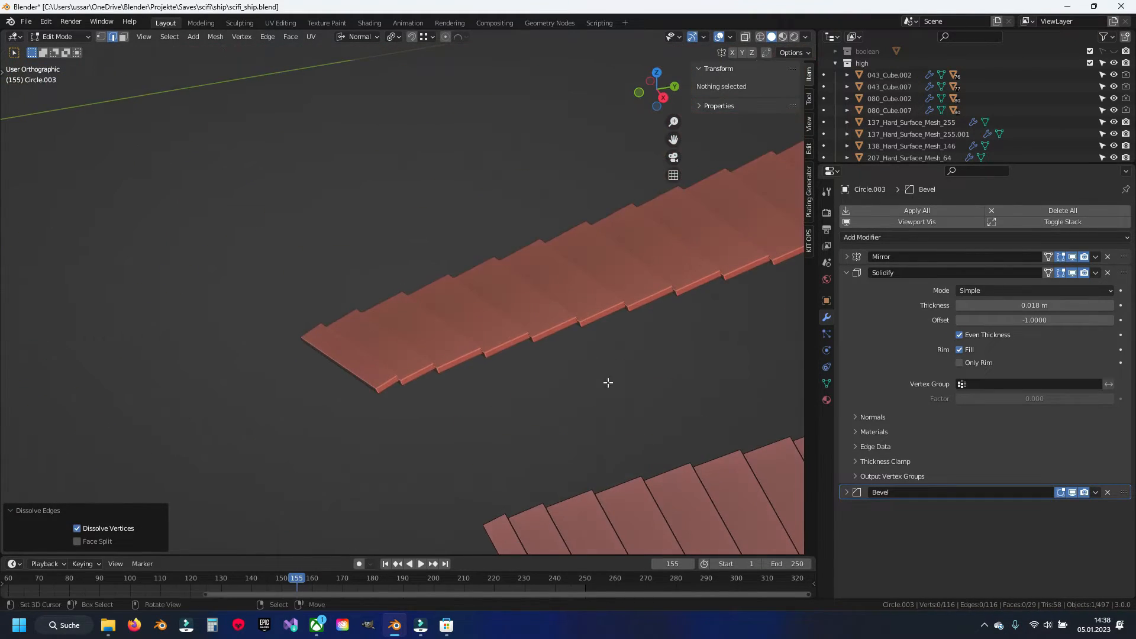
{"action": "middle_click_drag", "start_coordinate": [593, 363], "coordinate": [444, 280], "text": "shift"}
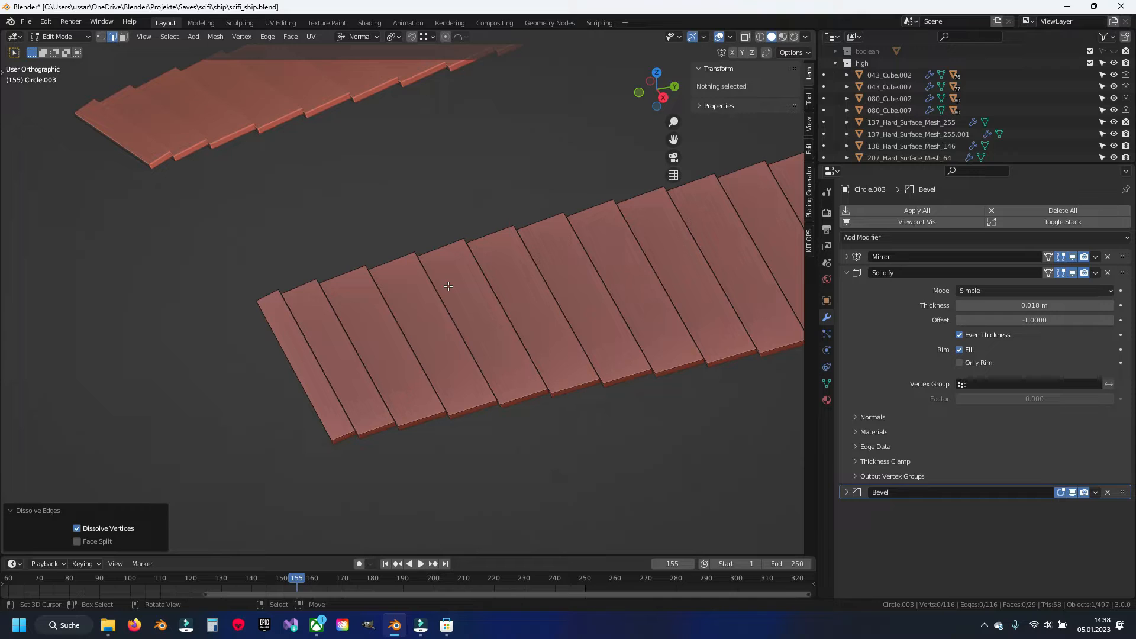
{"action": "middle_click_drag", "start_coordinate": [448, 278], "coordinate": [378, 197], "text": "shift"}
{"action": "key", "text": "q"}
{"action": "left_click", "coordinate": [396, 250]}
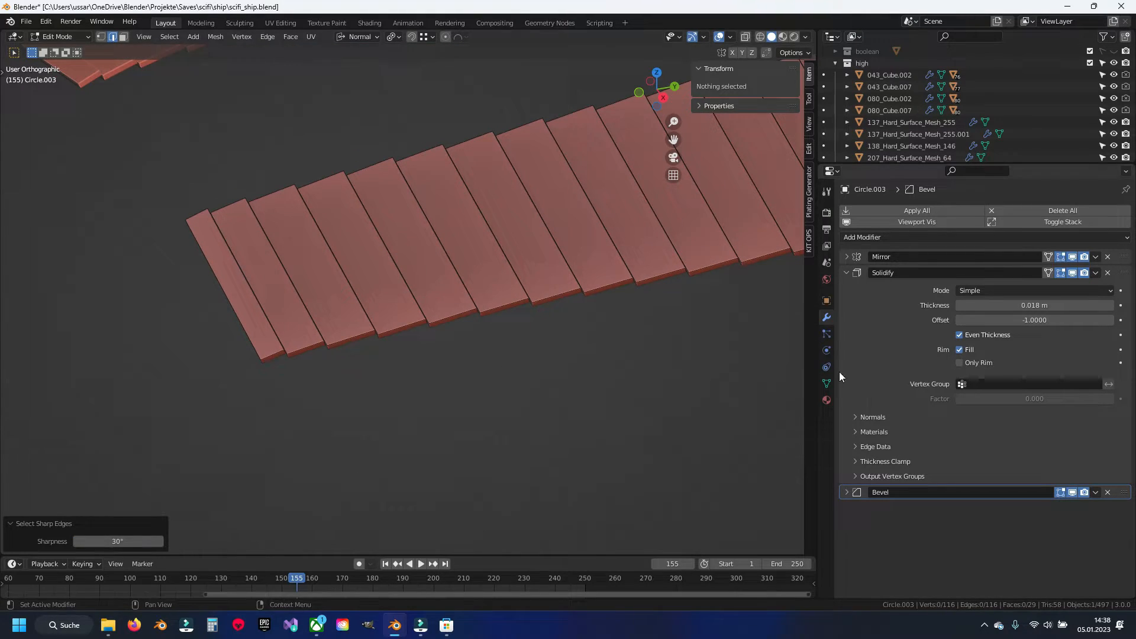
Step: Apply the slatted panels' Solidify modifier in Object Mode
{"action": "key", "text": "Tab"}
{"action": "left_click", "coordinate": [1095, 273]}
{"action": "left_click", "coordinate": [1038, 287]}
Step: Select all sharp edges of the slats at 30° sharpness and set their mean bevel weight to 0.15
{"action": "key", "text": "Tab"}
{"action": "key", "text": "q"}
{"action": "key", "text": "a"}
{"action": "key", "text": "a"}
{"action": "key", "text": "q"}
{"action": "left_click", "coordinate": [416, 271]}
{"action": "scroll", "coordinate": [416, 271], "scroll_direction": "up", "scroll_amount": 1}
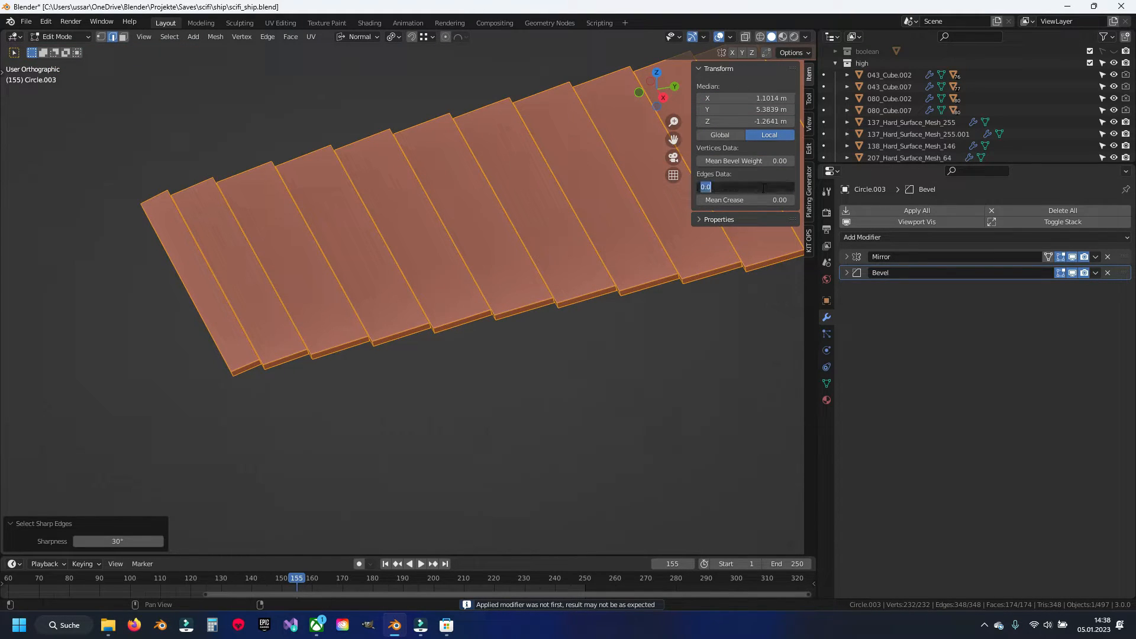
{"action": "key", "text": "Return"}
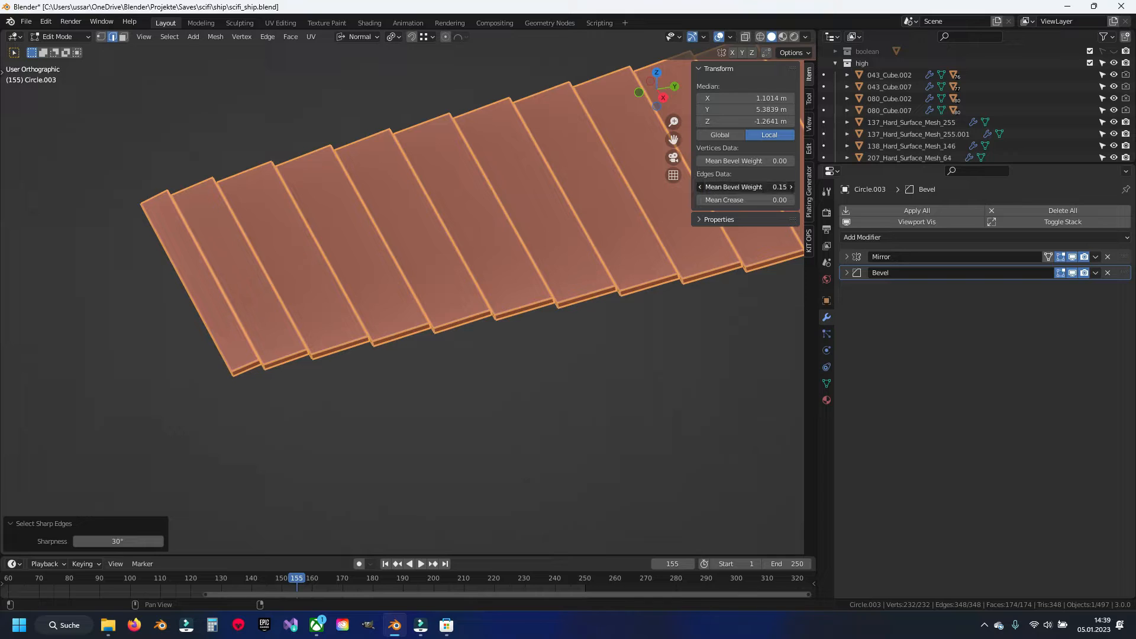
Step: Set the mean bevel weight of the slats' sharp edges to 0.2, return to Object Mode and save the file
{"action": "scroll", "coordinate": [371, 162], "scroll_direction": "down", "scroll_amount": 6}
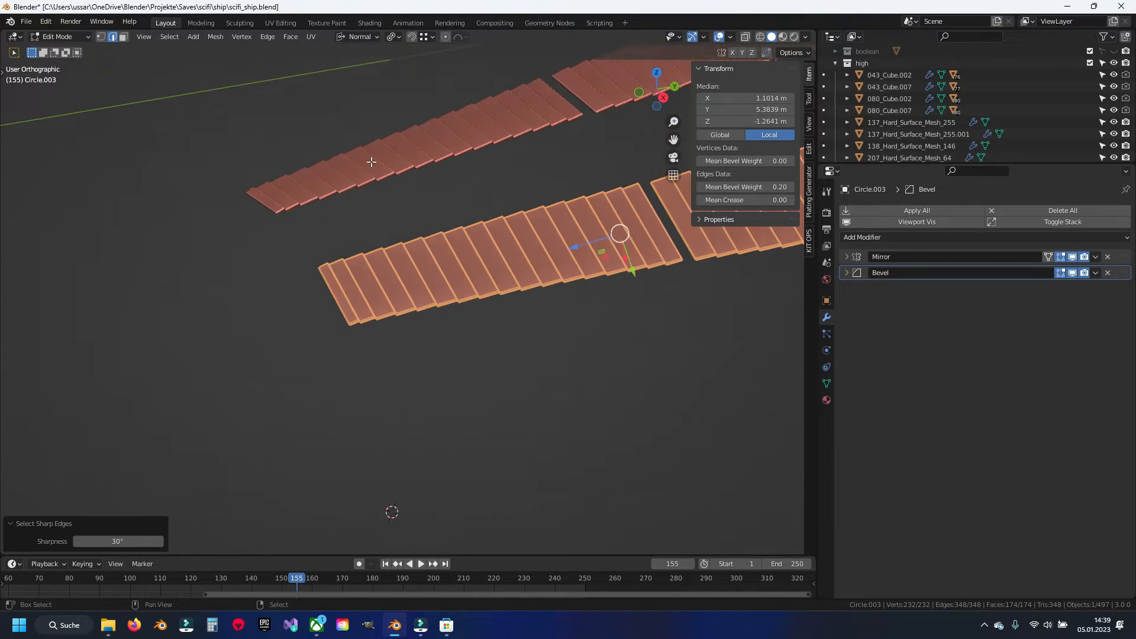
{"action": "middle_click_drag", "start_coordinate": [285, 202], "coordinate": [378, 314], "text": "shift"}
{"action": "scroll", "coordinate": [378, 314], "scroll_direction": "up", "scroll_amount": 7}
{"action": "middle_click_drag", "start_coordinate": [301, 405], "coordinate": [434, 293], "text": "shift"}
{"action": "scroll", "coordinate": [434, 292], "scroll_direction": "up", "scroll_amount": 8}
{"action": "key", "text": "Tab"}
{"action": "scroll", "coordinate": [455, 300], "scroll_direction": "down", "scroll_amount": 10}
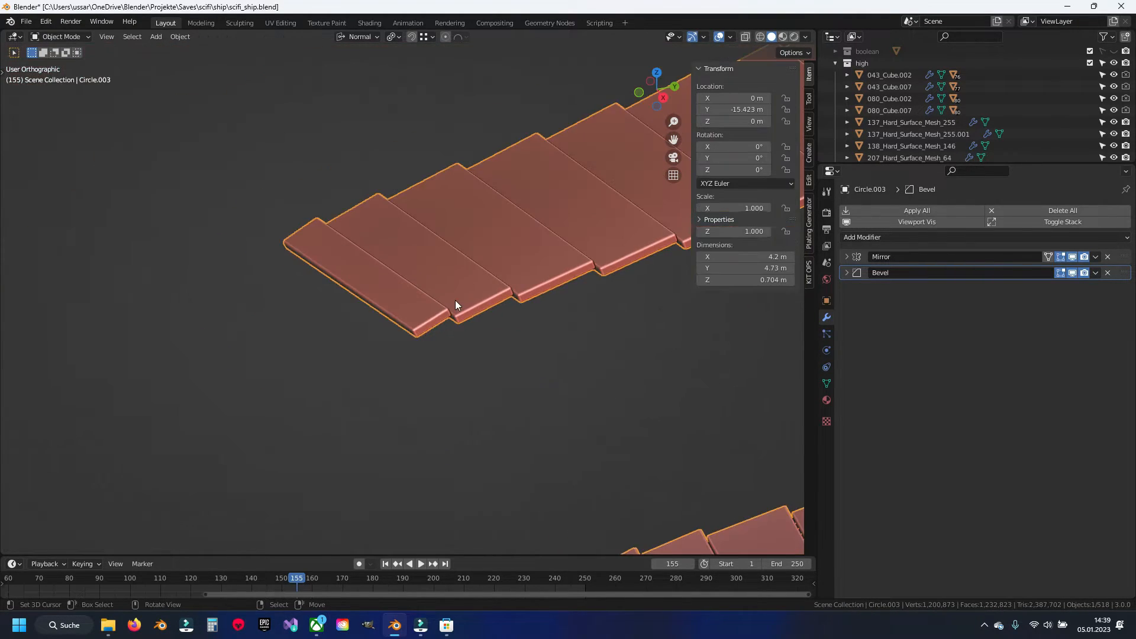
{"action": "key", "text": "ctrl+s"}
Step: Hide the finished slatted panels and save the file
{"action": "middle_click_drag", "start_coordinate": [548, 349], "coordinate": [442, 375], "text": "shift"}
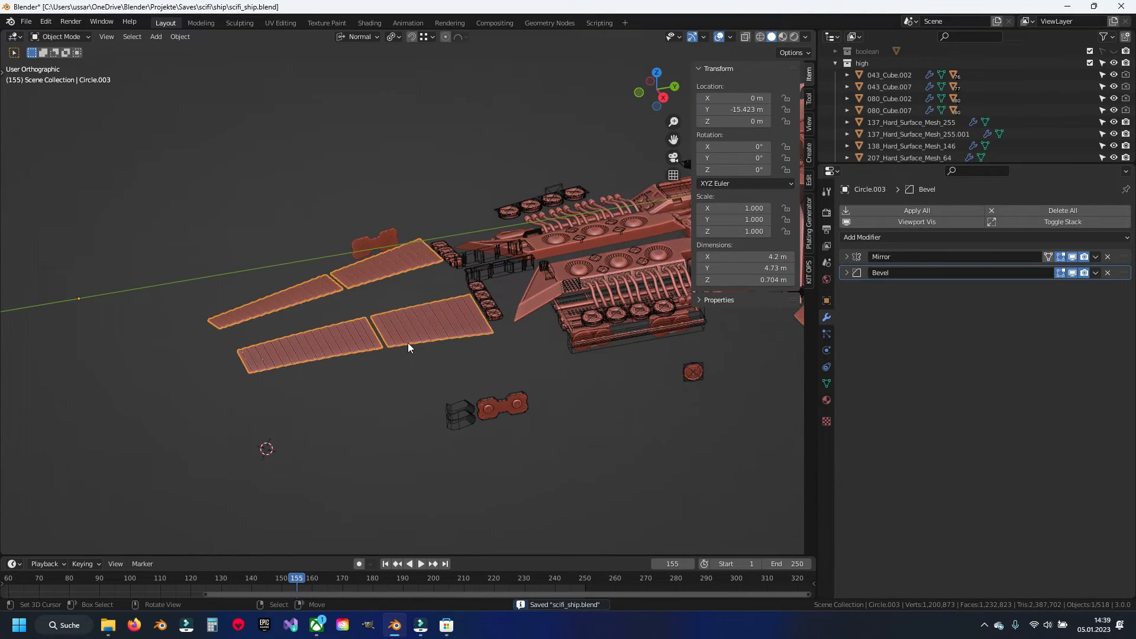
{"action": "right_click", "coordinate": [407, 343]}
{"action": "key", "text": "h"}
{"action": "key", "text": "ctrl+s"}
Step: Delete the leftover wireframe brackets beside the detached bone-shaped plate
{"action": "middle_click_drag", "start_coordinate": [399, 312], "coordinate": [397, 287], "text": "shift"}
{"action": "middle_click_drag", "start_coordinate": [453, 402], "coordinate": [433, 304], "text": "shift"}
{"action": "scroll", "coordinate": [433, 304], "scroll_direction": "up", "scroll_amount": 8}
{"action": "left_click", "coordinate": [433, 297]}
{"action": "key", "text": "x"}
{"action": "left_click", "coordinate": [431, 281]}
{"action": "left_click", "coordinate": [433, 237]}
{"action": "key", "text": "x"}
Step: Try to delete the wireframe cutter around the detached bone-shaped plate
{"action": "middle_click_drag", "start_coordinate": [453, 198], "coordinate": [289, 277], "text": "shift"}
{"action": "scroll", "coordinate": [439, 266], "scroll_direction": "up", "scroll_amount": 5}
{"action": "middle_click_drag", "start_coordinate": [439, 265], "coordinate": [362, 286], "text": "shift"}
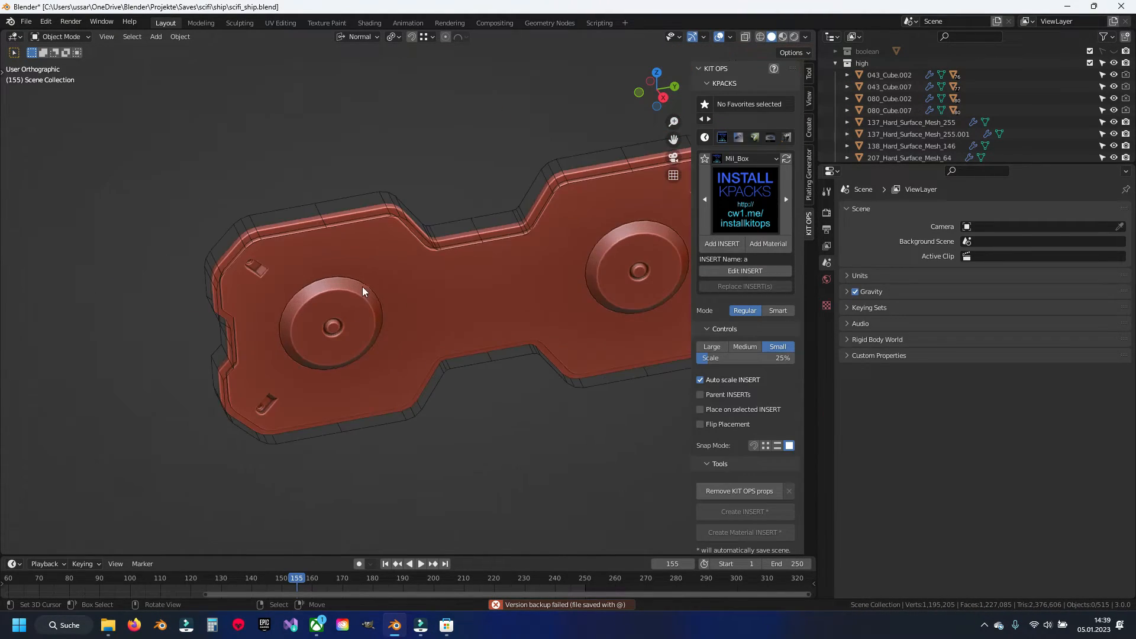
{"action": "scroll", "coordinate": [362, 284], "scroll_direction": "up", "scroll_amount": 1}
{"action": "right_click", "coordinate": [361, 185]}
{"action": "key", "text": "x"}
{"action": "key", "text": "ctrl+z"}
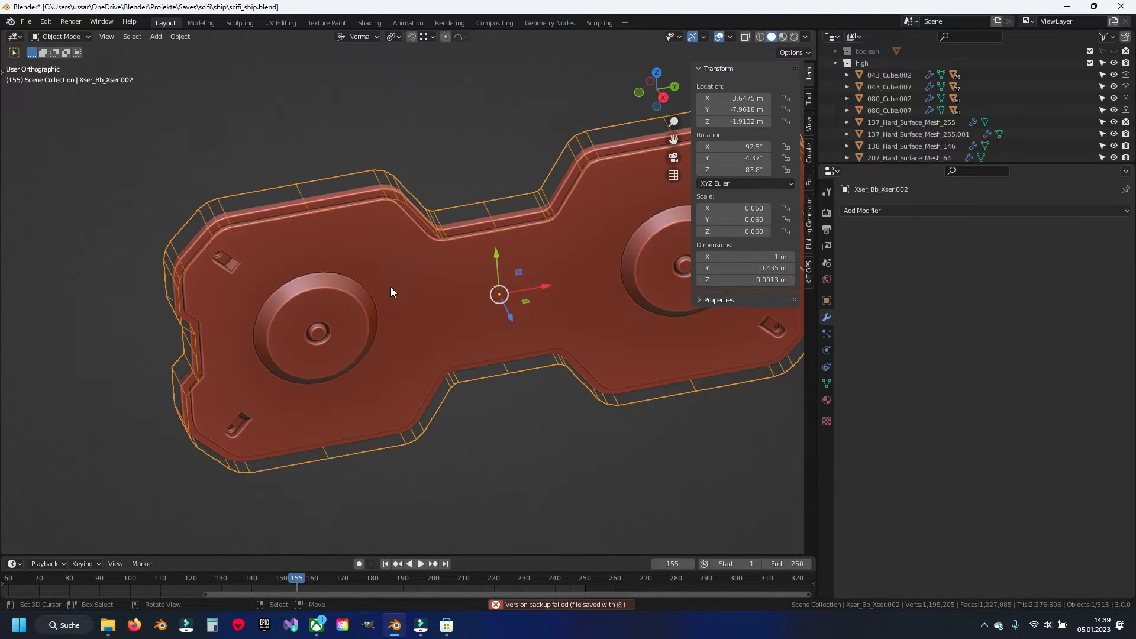
{"action": "key", "text": "KP_Divide"}
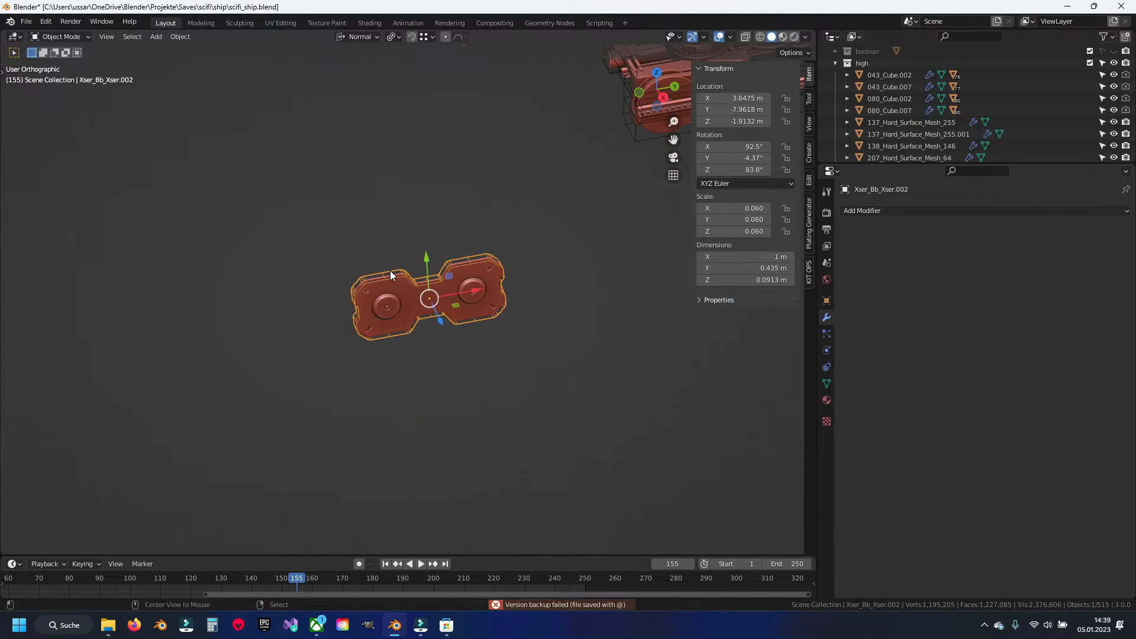
{"action": "key", "text": "ctrl+z"}
Step: Delete the mirrored wireframe Diginslg cutter in front of the hull and save the file
{"action": "middle_click_drag", "start_coordinate": [304, 196], "coordinate": [297, 419], "text": "shift"}
{"action": "middle_click_drag", "start_coordinate": [403, 208], "coordinate": [419, 262], "text": "shift"}
{"action": "right_click", "coordinate": [428, 251]}
{"action": "key", "text": "x"}
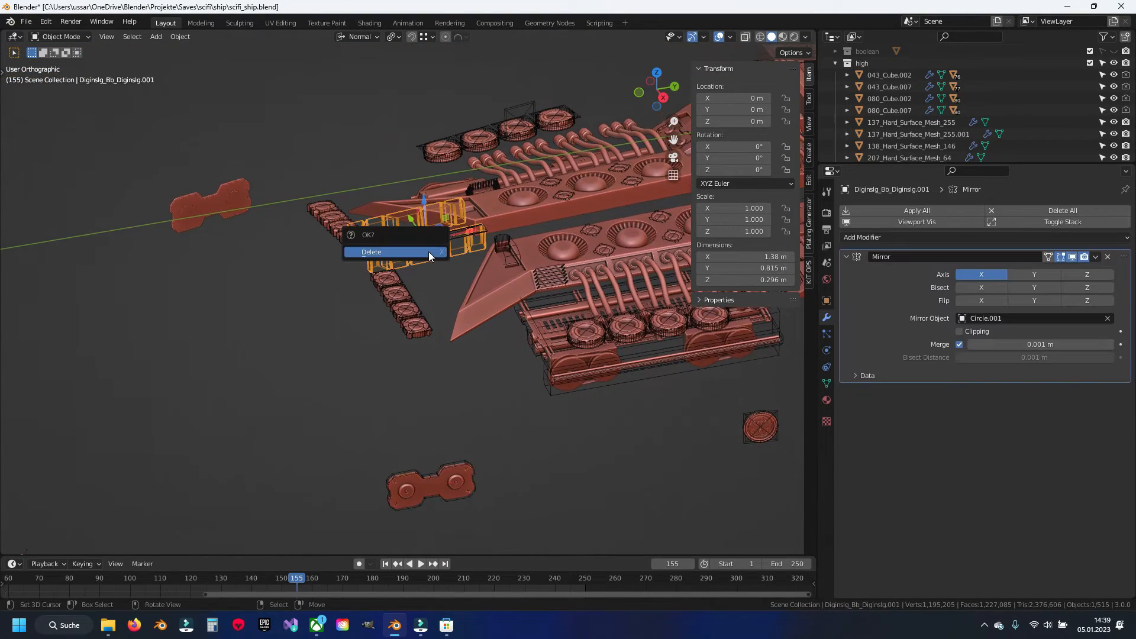
{"action": "left_click", "coordinate": [429, 251]}
{"action": "scroll", "coordinate": [516, 320], "scroll_direction": "down", "scroll_amount": 3}
{"action": "middle_click_drag", "start_coordinate": [556, 343], "coordinate": [397, 293], "text": "shift"}
{"action": "scroll", "coordinate": [402, 294], "scroll_direction": "up", "scroll_amount": 3}
{"action": "key", "text": "ctrl+s"}
Step: Select all the curved cables in the row beside the round domes, take them out of view and save the file
{"action": "middle_click_drag", "start_coordinate": [476, 276], "coordinate": [329, 342], "text": "shift"}
{"action": "middle_click_drag", "start_coordinate": [142, 429], "coordinate": [271, 324], "text": "shift"}
{"action": "scroll", "coordinate": [271, 324], "scroll_direction": "up", "scroll_amount": 6}
{"action": "scroll", "coordinate": [271, 324], "scroll_direction": "down", "scroll_amount": 8}
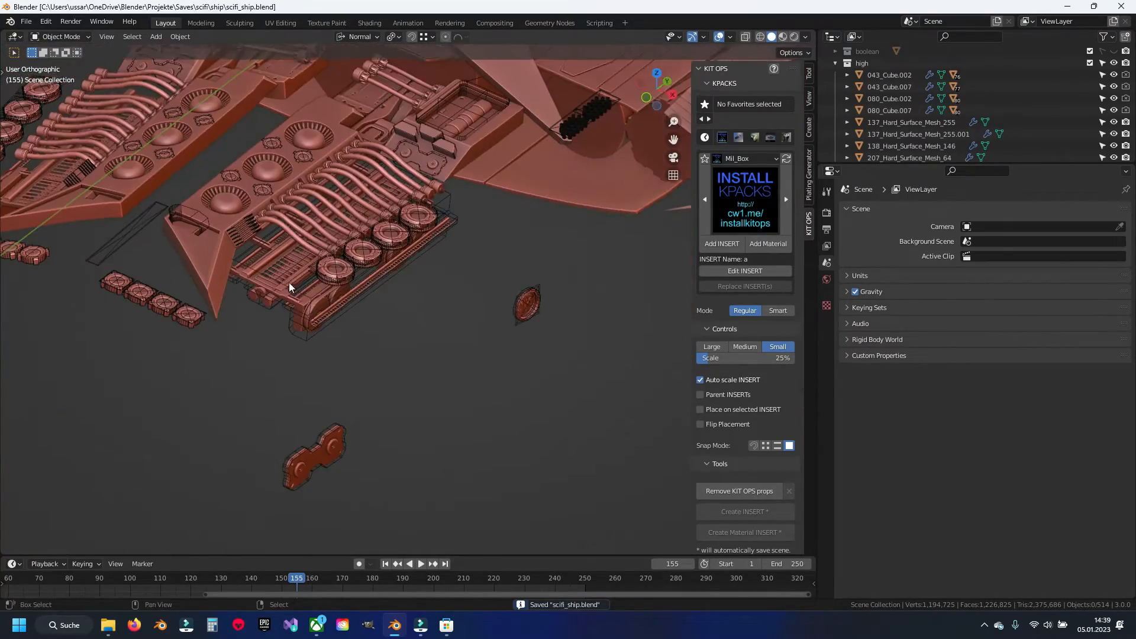
{"action": "middle_click_drag", "start_coordinate": [294, 274], "coordinate": [332, 331], "text": "shift"}
{"action": "scroll", "coordinate": [334, 328], "scroll_direction": "up", "scroll_amount": 3}
{"action": "scroll", "coordinate": [359, 304], "scroll_direction": "up", "scroll_amount": 1}
{"action": "middle_click_drag", "start_coordinate": [366, 288], "coordinate": [455, 355], "text": "shift"}
{"action": "scroll", "coordinate": [356, 344], "scroll_direction": "up", "scroll_amount": 2}
{"action": "middle_click_drag", "start_coordinate": [350, 349], "coordinate": [416, 385], "text": "shift"}
{"action": "left_click", "coordinate": [409, 401]}
{"action": "right_click", "coordinate": [439, 374], "text": "shift"}
{"action": "right_click", "coordinate": [468, 343], "text": "shift"}
{"action": "middle_click_drag", "start_coordinate": [585, 256], "coordinate": [423, 342], "text": "shift"}
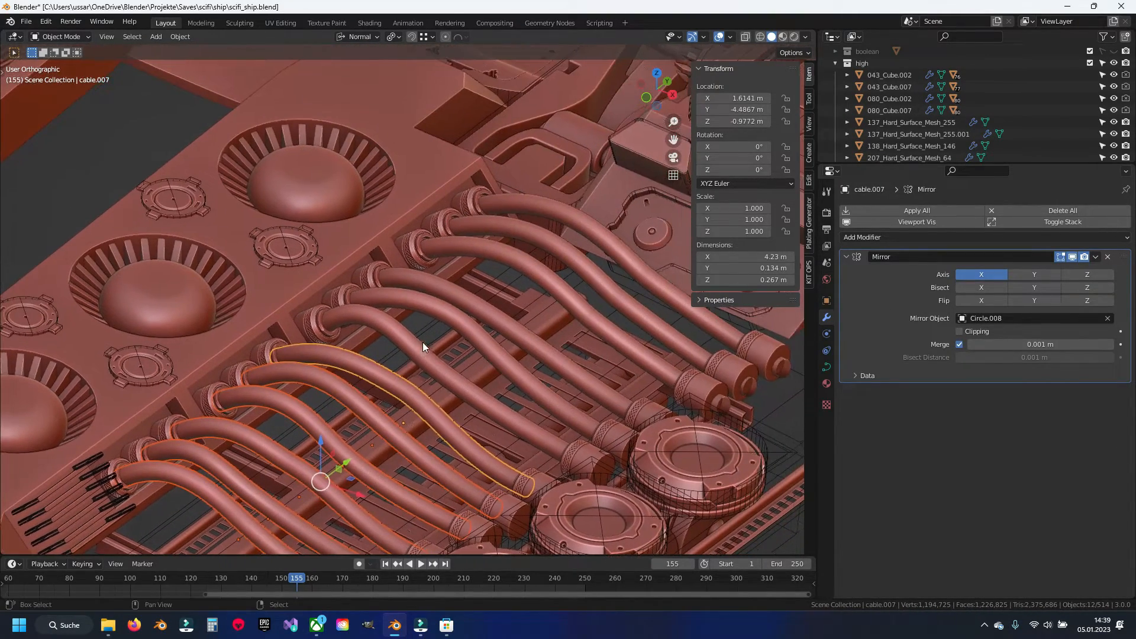
{"action": "right_click", "coordinate": [524, 264], "text": "shift"}
{"action": "right_click", "coordinate": [580, 230], "text": "shift"}
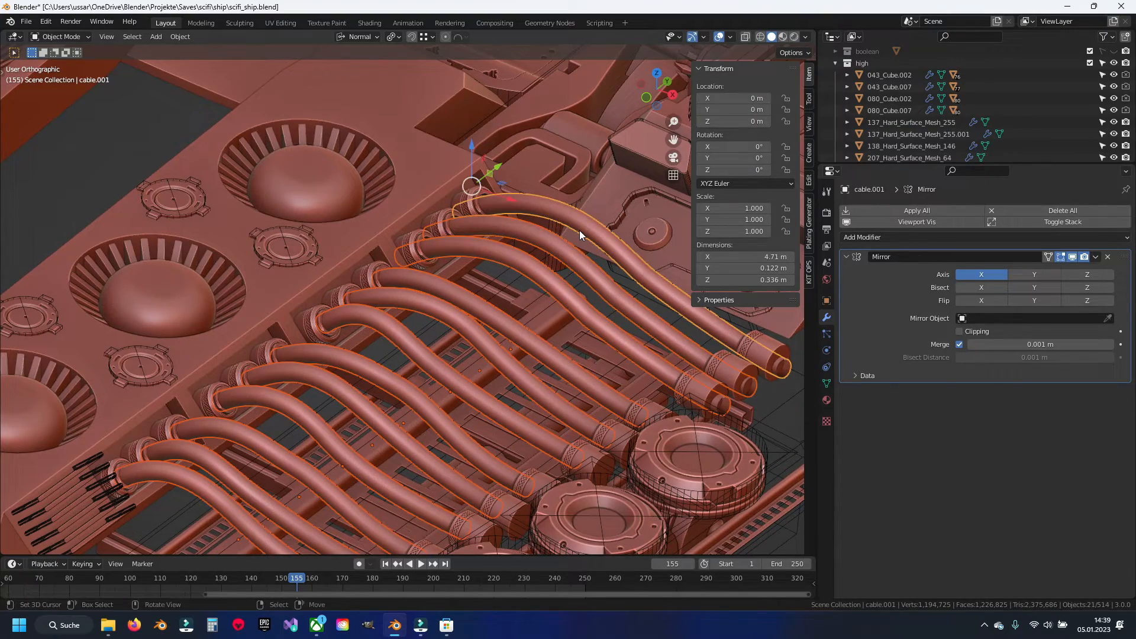
{"action": "key", "text": "Delete"}
{"action": "scroll", "coordinate": [498, 386], "scroll_direction": "down", "scroll_amount": 4}
{"action": "key", "text": "ctrl+s"}
Step: Isolate the mirrored triangular side plates in local view
{"action": "middle_click_drag", "start_coordinate": [498, 355], "coordinate": [274, 374], "text": "shift"}
{"action": "middle_click_drag", "start_coordinate": [267, 172], "coordinate": [335, 349], "text": "shift"}
{"action": "right_click", "coordinate": [377, 232]}
{"action": "key", "text": "KP_Divide"}
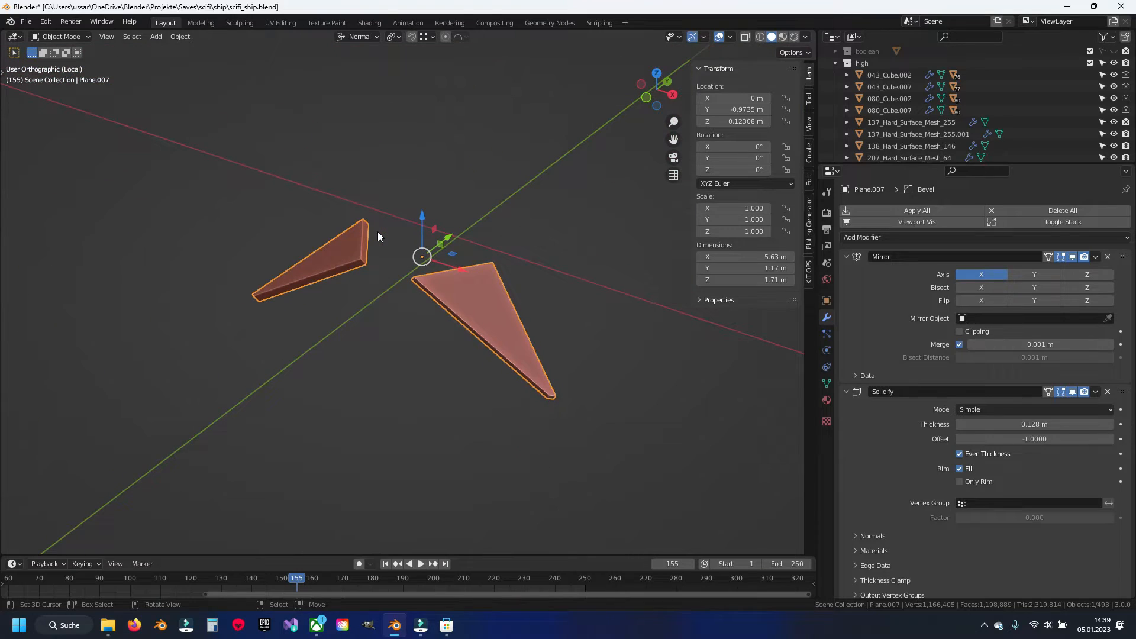
Step: Try to select the triangular plates' sharp edges in the unapplied mesh
{"action": "key", "text": "Tab"}
{"action": "key", "text": "2"}
{"action": "key", "text": "q"}
{"action": "left_click", "coordinate": [407, 286]}
Step: Apply the triangular plates' Solidify modifier in Object Mode
{"action": "key", "text": "Tab"}
{"action": "left_click", "coordinate": [1095, 392]}
{"action": "left_click", "coordinate": [1078, 398]}
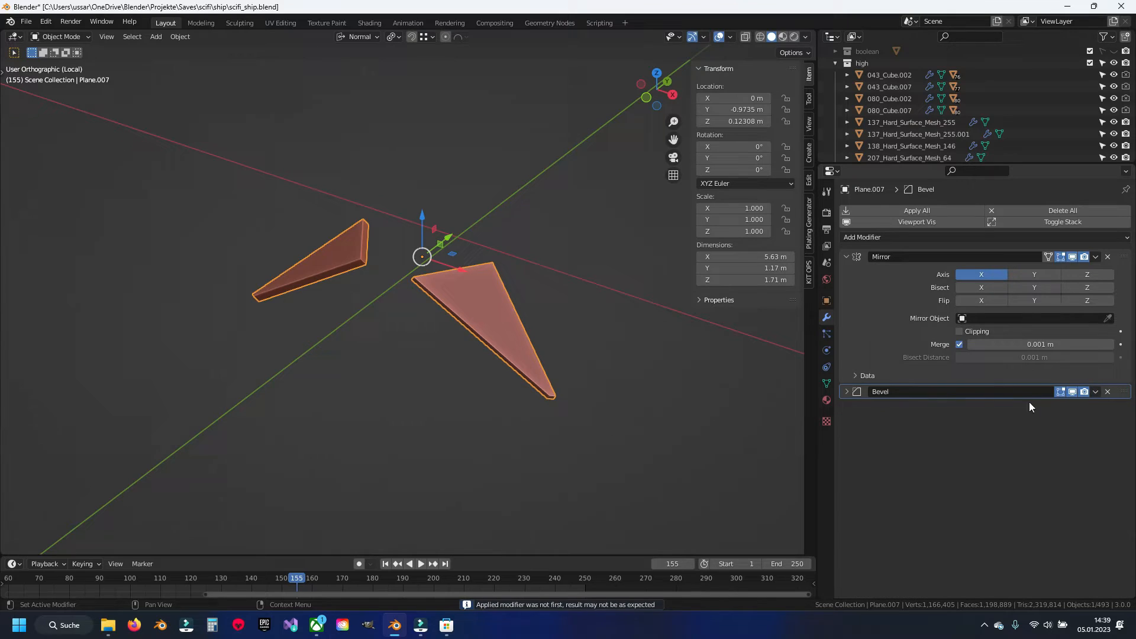
Step: Select all sharp edges of the triangular plates at 30° sharpness and set their mean bevel weight to 0.2
{"action": "key", "text": "Tab"}
{"action": "key", "text": "2"}
{"action": "key", "text": "q"}
{"action": "left_click", "coordinate": [563, 326]}
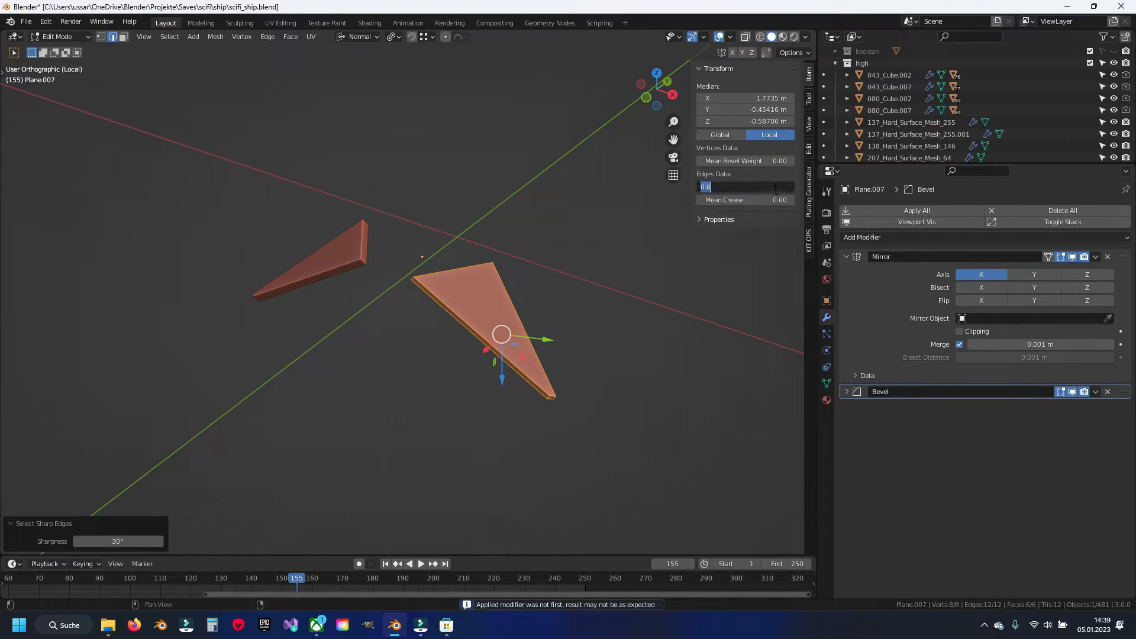
{"action": "scroll", "coordinate": [432, 267], "scroll_direction": "up", "scroll_amount": 8}
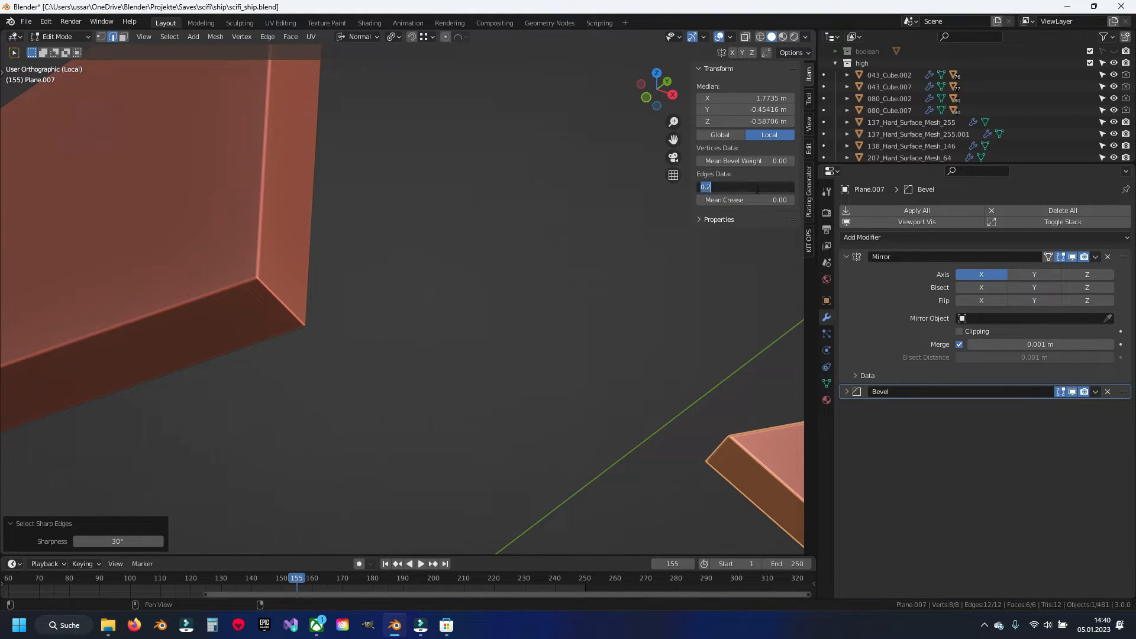
Step: Finish editing the triangular plates, take them out of view and save the file
{"action": "key", "text": "Tab"}
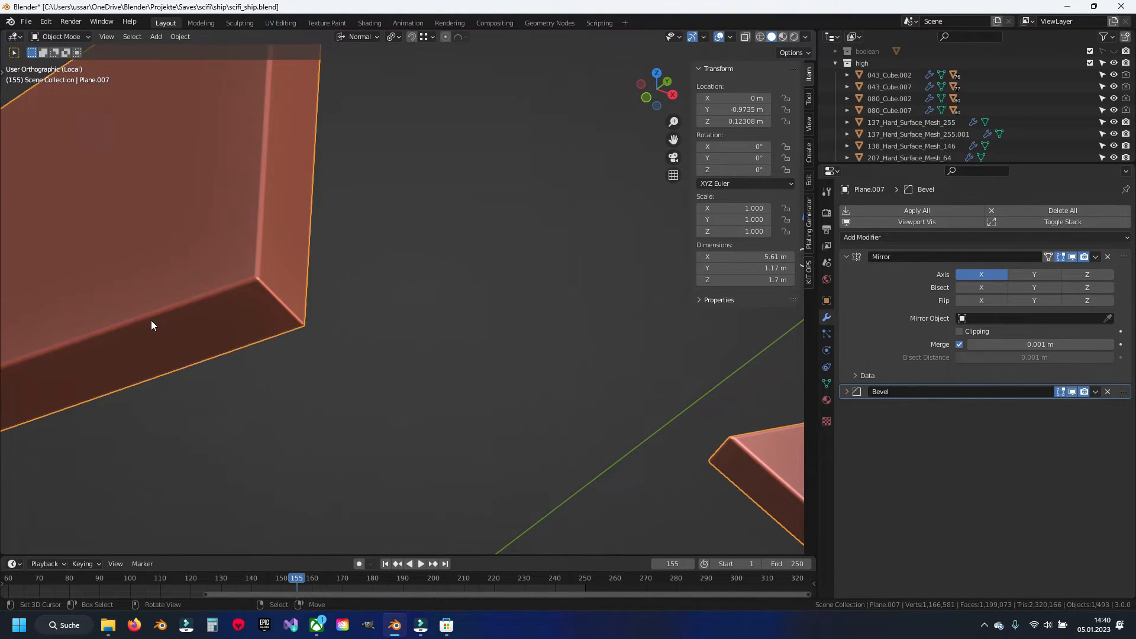
{"action": "key", "text": "KP_Divide"}
{"action": "key", "text": "ctrl+s"}
Step: Isolate the large hull section with the circular cutouts in local view
{"action": "left_click", "coordinate": [283, 200]}
{"action": "key", "text": "KP_Divide"}
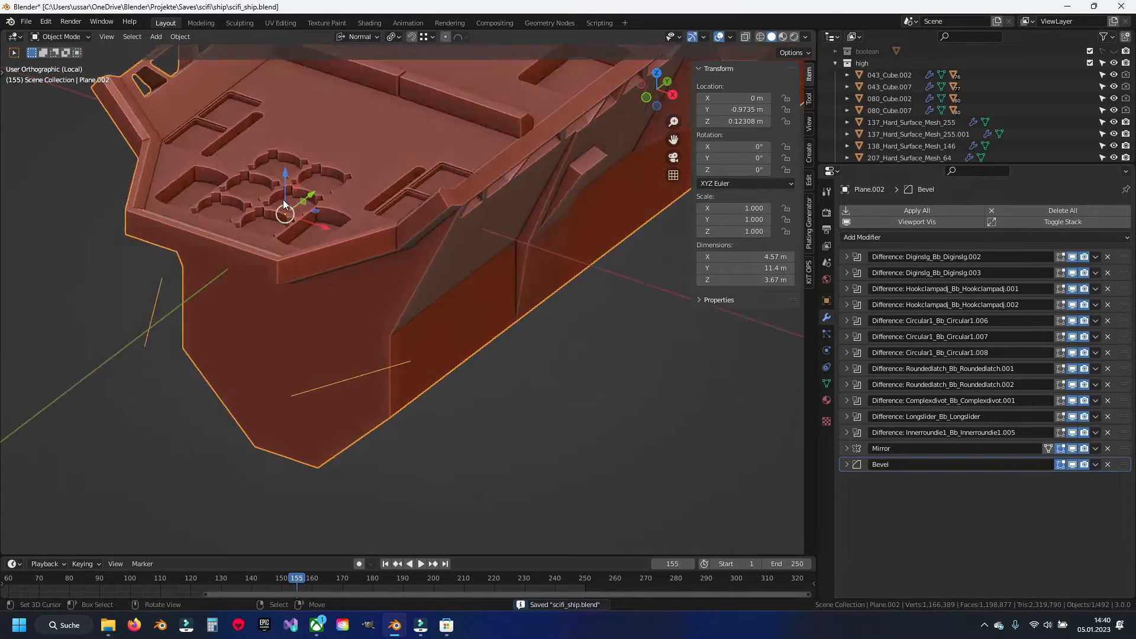
{"action": "scroll", "coordinate": [453, 370], "scroll_direction": "up", "scroll_amount": 5}
{"action": "middle_click_drag", "start_coordinate": [453, 370], "coordinate": [445, 363], "text": "shift"}
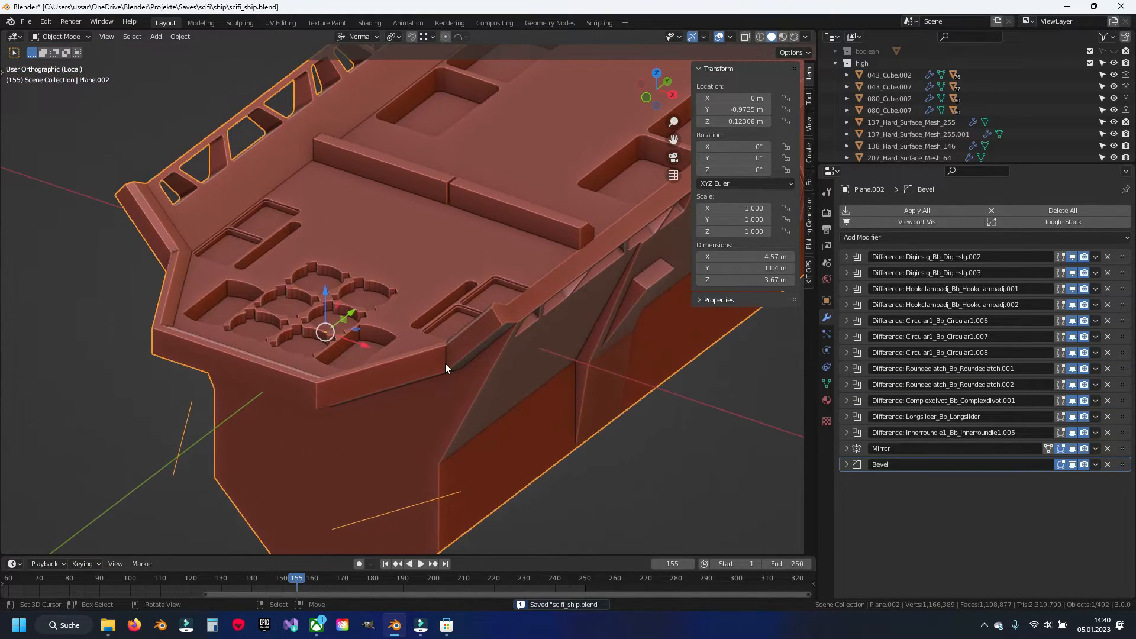
Step: Apply all the Difference boolean modifiers of the hull section, keeping only Mirror and Bevel in its stack
{"action": "left_click", "coordinate": [1095, 257]}
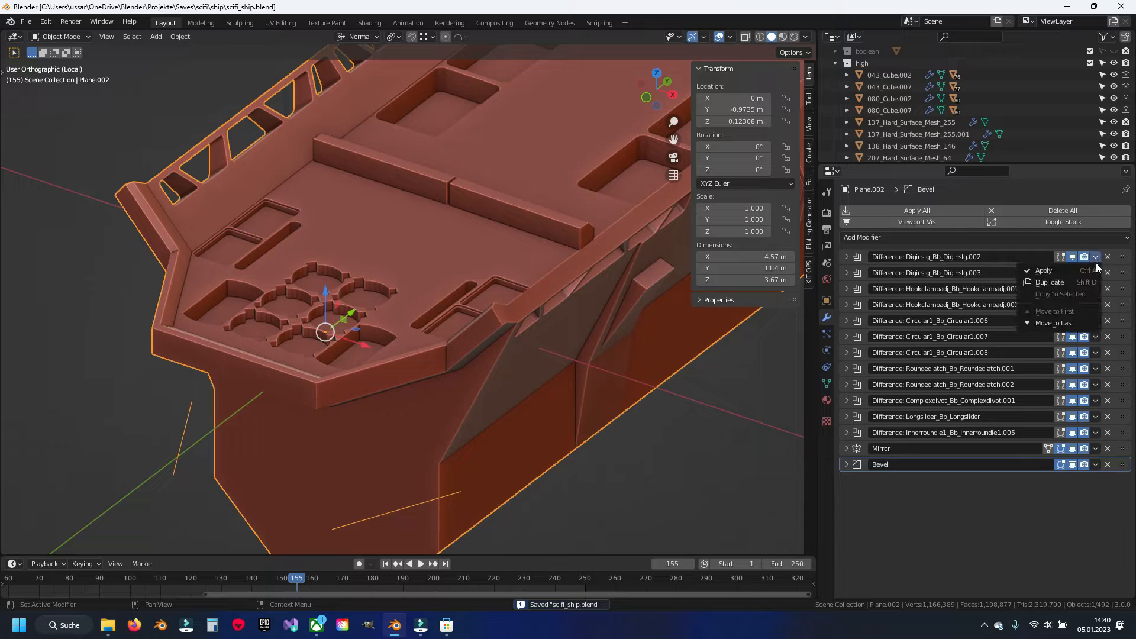
{"action": "left_click", "coordinate": [1094, 267]}
{"action": "left_click", "coordinate": [1096, 258]}
{"action": "left_click", "coordinate": [1088, 268]}
{"action": "left_click", "coordinate": [1096, 257]}
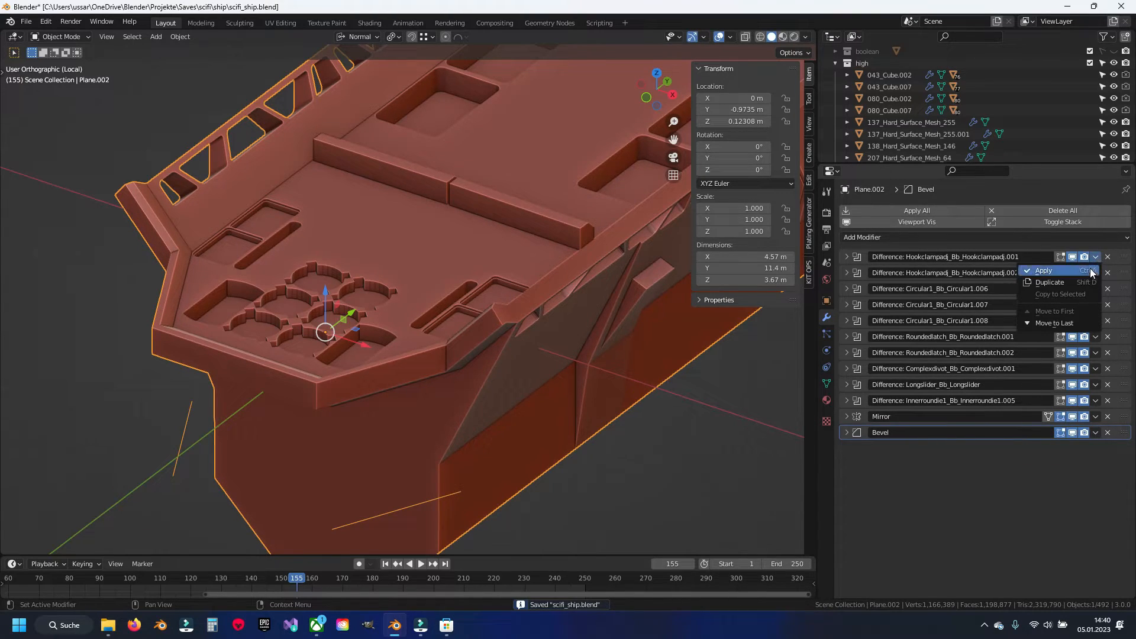
{"action": "left_click", "coordinate": [1088, 269]}
{"action": "left_click", "coordinate": [1095, 257]}
{"action": "left_click", "coordinate": [1088, 268]}
{"action": "left_click", "coordinate": [1095, 258]}
{"action": "left_click", "coordinate": [1089, 269]}
{"action": "left_click", "coordinate": [1095, 257]}
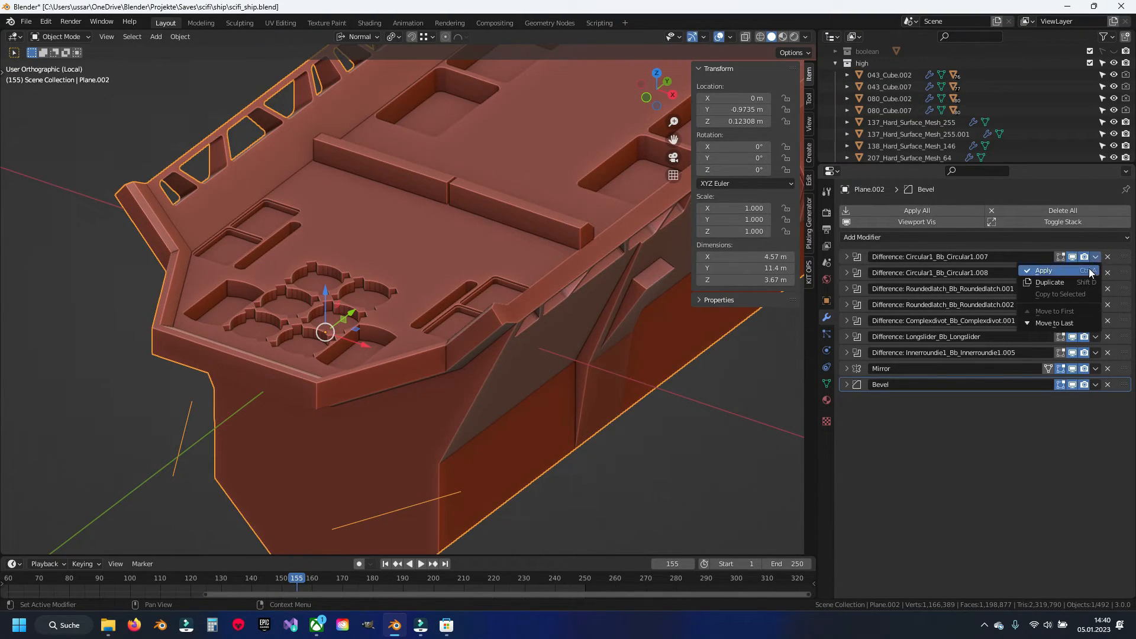
{"action": "left_click", "coordinate": [1088, 269]}
{"action": "left_click", "coordinate": [1095, 258]}
{"action": "left_click", "coordinate": [1089, 269]}
{"action": "left_click", "coordinate": [1094, 258]}
{"action": "left_click", "coordinate": [1088, 270]}
{"action": "left_click", "coordinate": [1095, 257]}
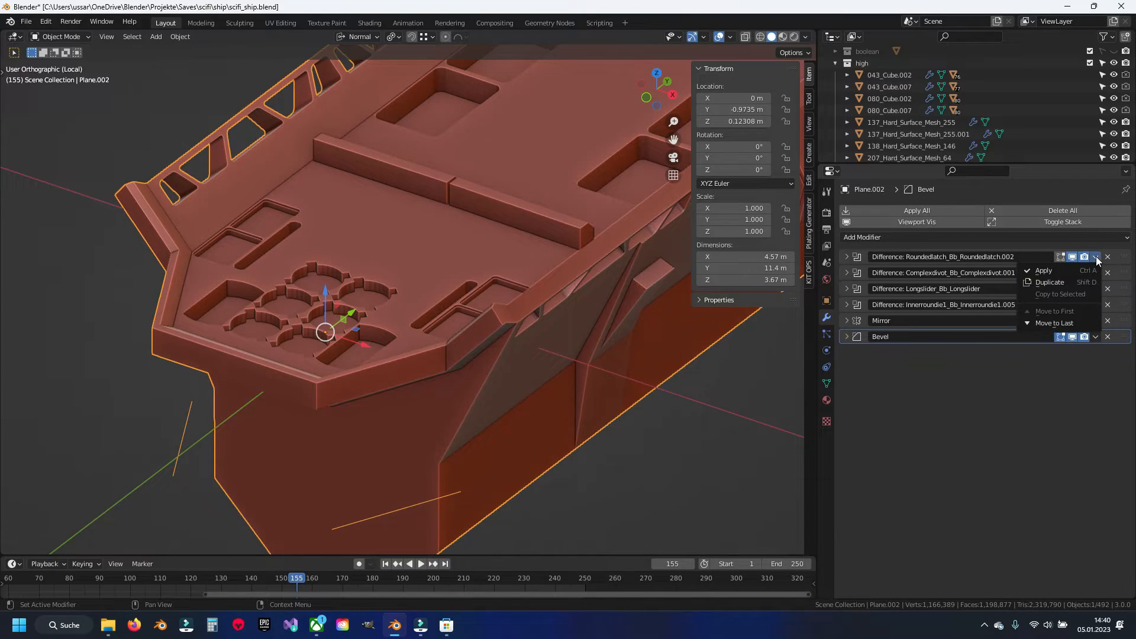
{"action": "left_click", "coordinate": [1088, 269]}
{"action": "left_click", "coordinate": [1085, 269]}
{"action": "left_click", "coordinate": [1095, 257]}
{"action": "left_click", "coordinate": [1086, 268]}
{"action": "left_click", "coordinate": [1095, 257]}
{"action": "left_click", "coordinate": [1081, 269]}
Step: Delete the stray loose edge crossing the hull section's lower front side, finish editing the mesh and save the file
{"action": "key", "text": "Tab"}
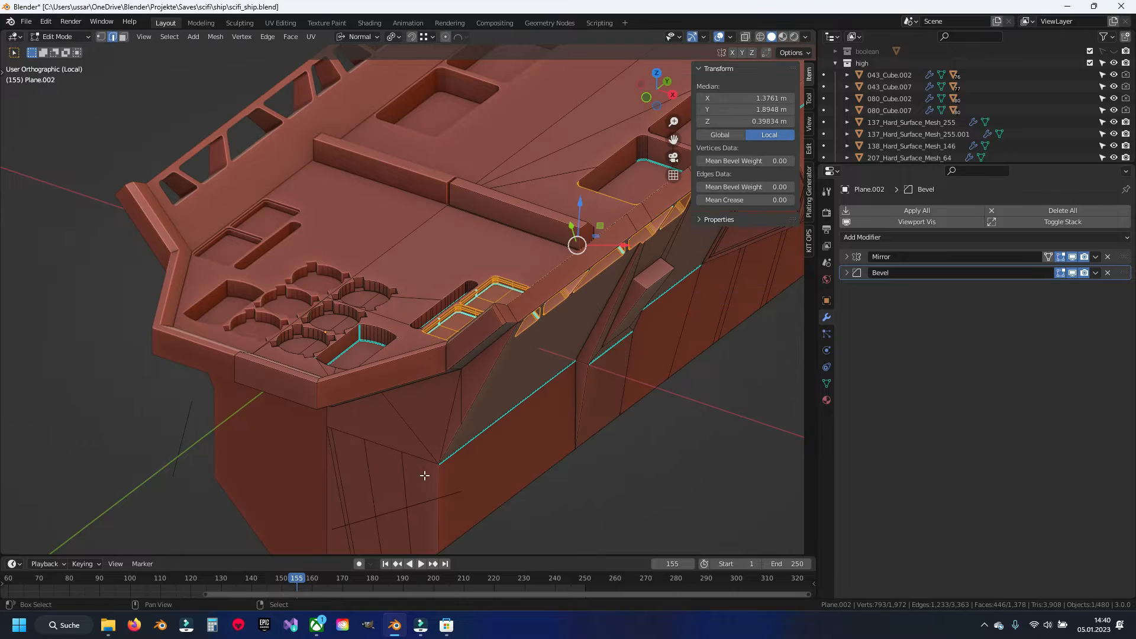
{"action": "middle_click_drag", "start_coordinate": [371, 377], "coordinate": [380, 411]}
{"action": "left_click", "coordinate": [368, 397]}
{"action": "key", "text": "ctrl+l"}
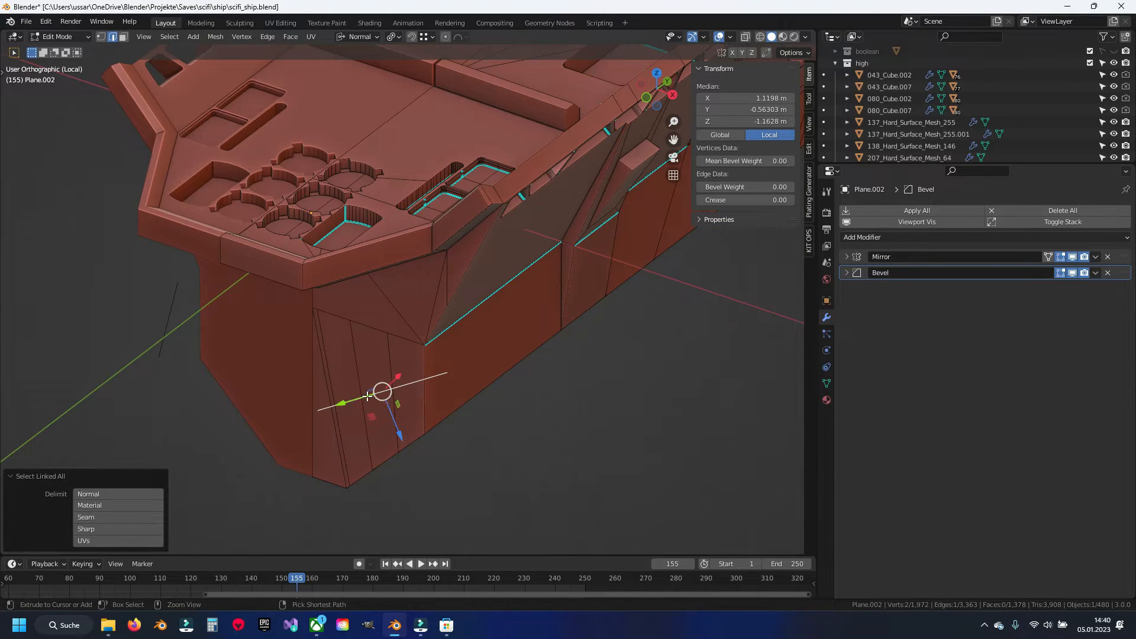
{"action": "key", "text": "x"}
{"action": "key", "text": "Up"}
{"action": "key", "text": "Up"}
{"action": "key", "text": "Up"}
{"action": "key", "text": "Up"}
{"action": "key", "text": "Up"}
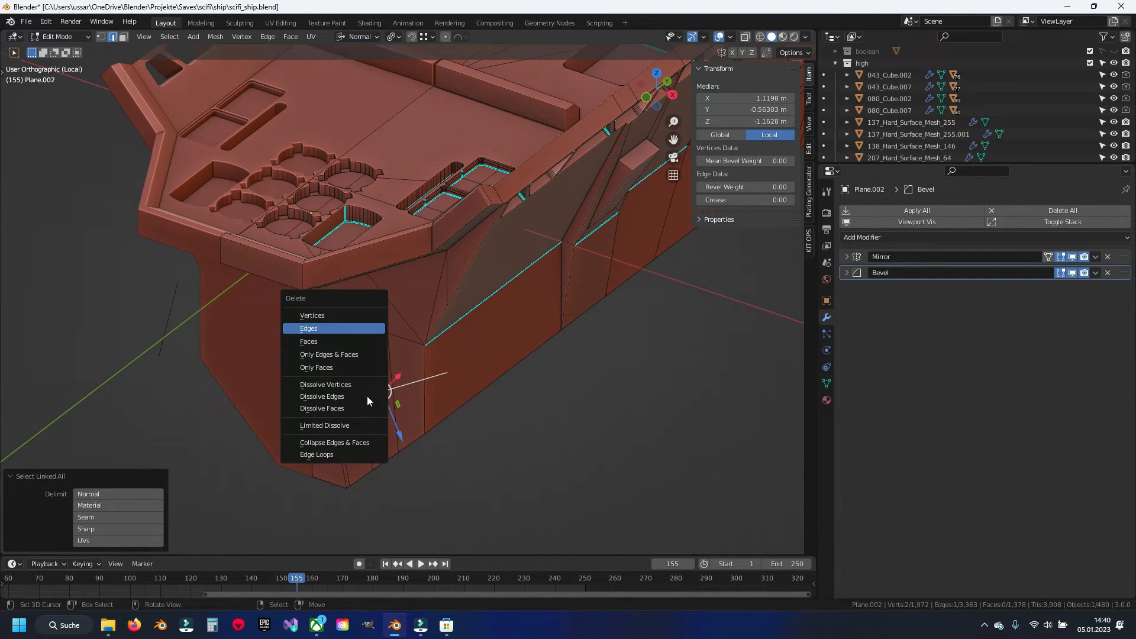
{"action": "key", "text": "Up"}
{"action": "key", "text": "Return"}
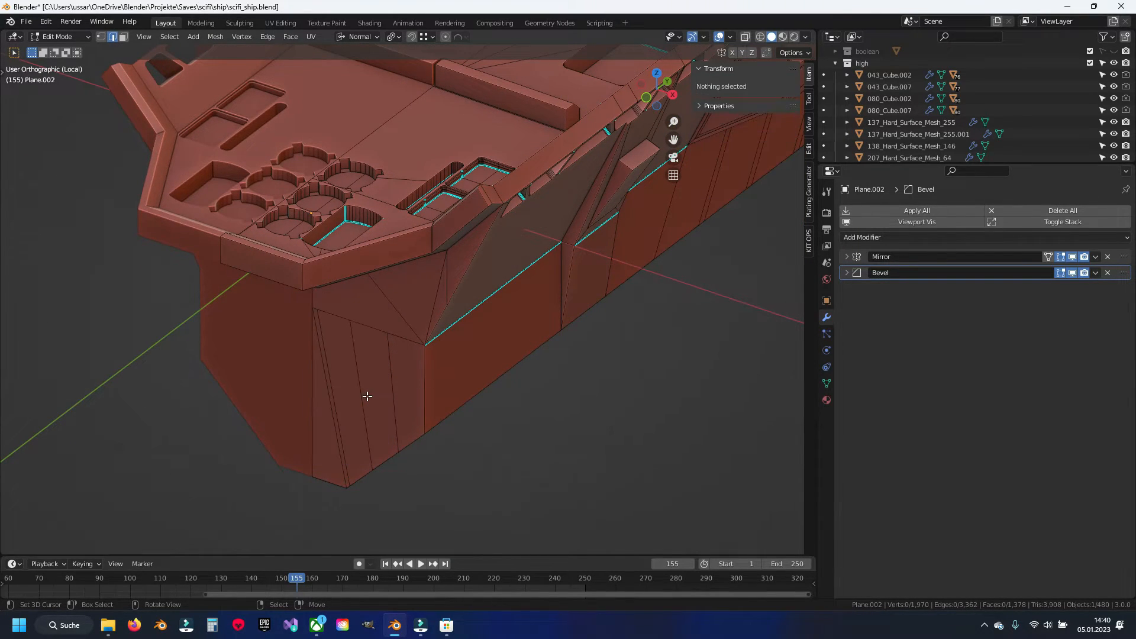
{"action": "middle_click_drag", "start_coordinate": [336, 295], "coordinate": [361, 336]}
{"action": "key", "text": "ctrl+s"}
{"action": "key", "text": "Tab"}
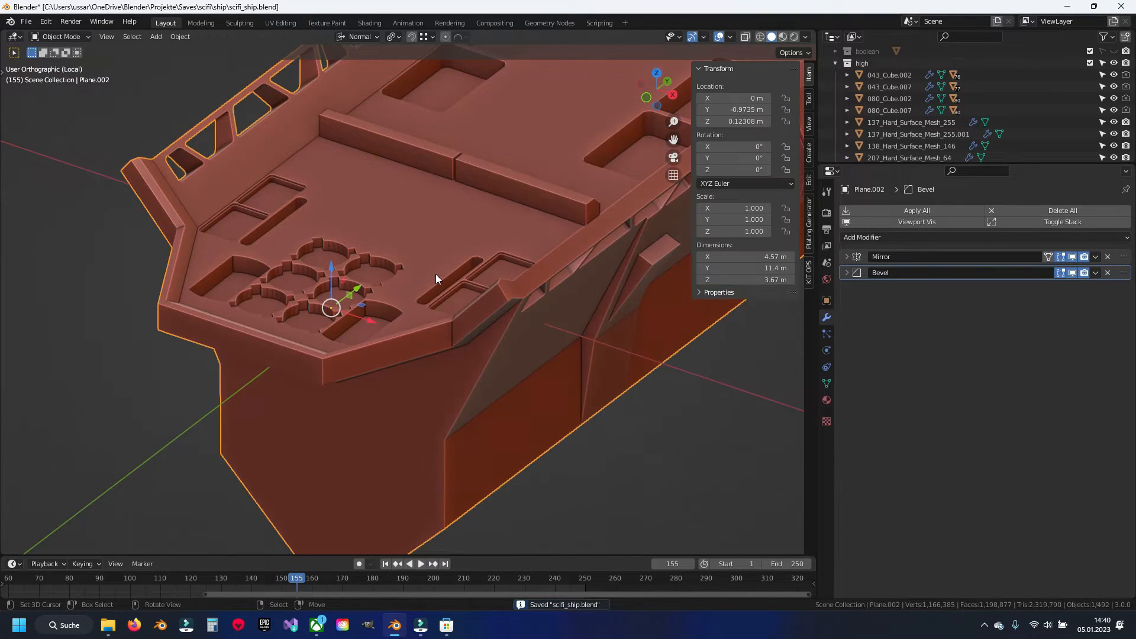
Step: Select all sharp edges of the hull section at 30° sharpness and set their mean bevel weight to 0.35
{"action": "key", "text": "q"}
{"action": "left_click", "coordinate": [435, 298]}
{"action": "scroll", "coordinate": [457, 296], "scroll_direction": "up", "scroll_amount": 6}
{"action": "middle_click_drag", "start_coordinate": [391, 271], "coordinate": [356, 281], "text": "shift"}
{"action": "scroll", "coordinate": [461, 296], "scroll_direction": "down", "scroll_amount": 6}
{"action": "scroll", "coordinate": [463, 294], "scroll_direction": "up", "scroll_amount": 1}
{"action": "key", "text": "Tab"}
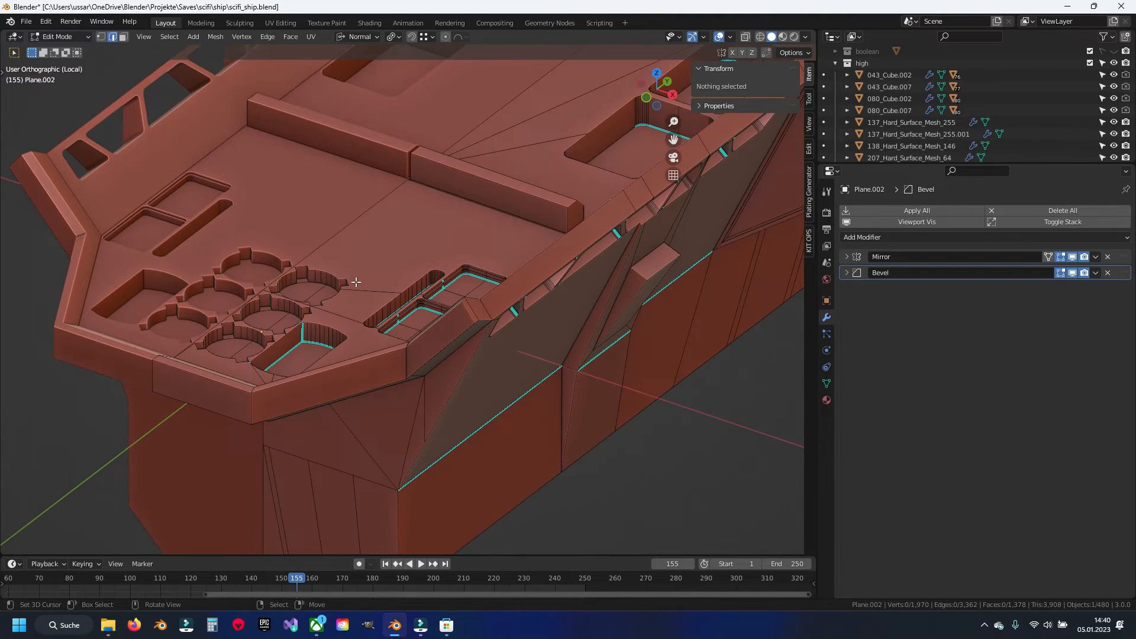
{"action": "key", "text": "q"}
{"action": "left_click", "coordinate": [354, 305]}
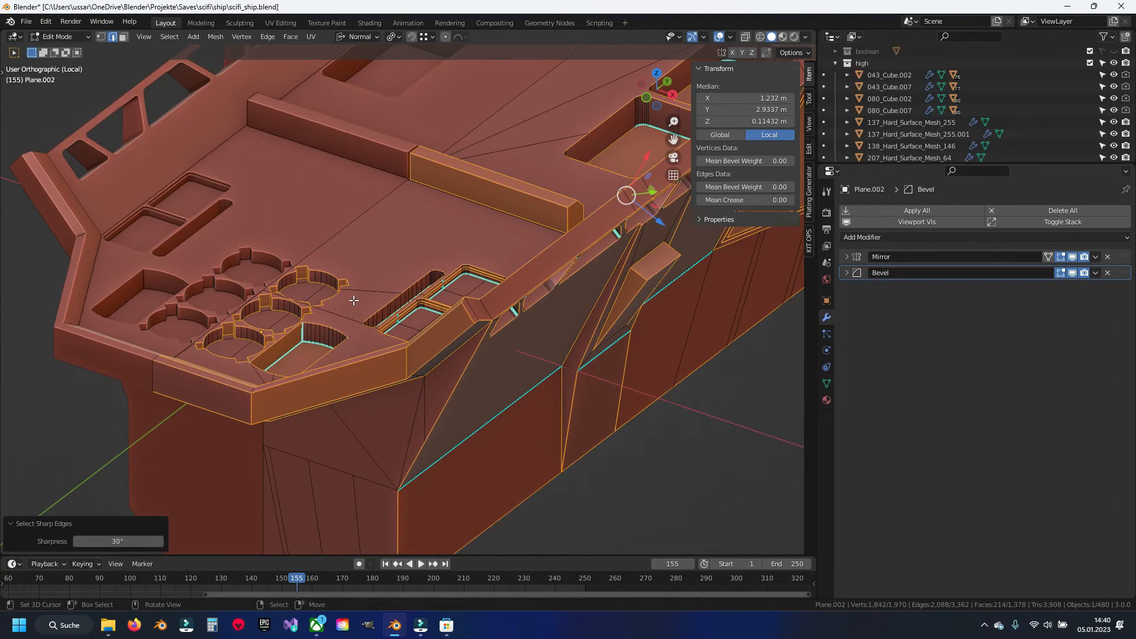
{"action": "scroll", "coordinate": [438, 251], "scroll_direction": "up", "scroll_amount": 1}
{"action": "middle_click_drag", "start_coordinate": [256, 302], "coordinate": [433, 238], "text": "shift"}
{"action": "scroll", "coordinate": [434, 239], "scroll_direction": "up", "scroll_amount": 7}
{"action": "scroll", "coordinate": [434, 238], "scroll_direction": "down", "scroll_amount": 5}
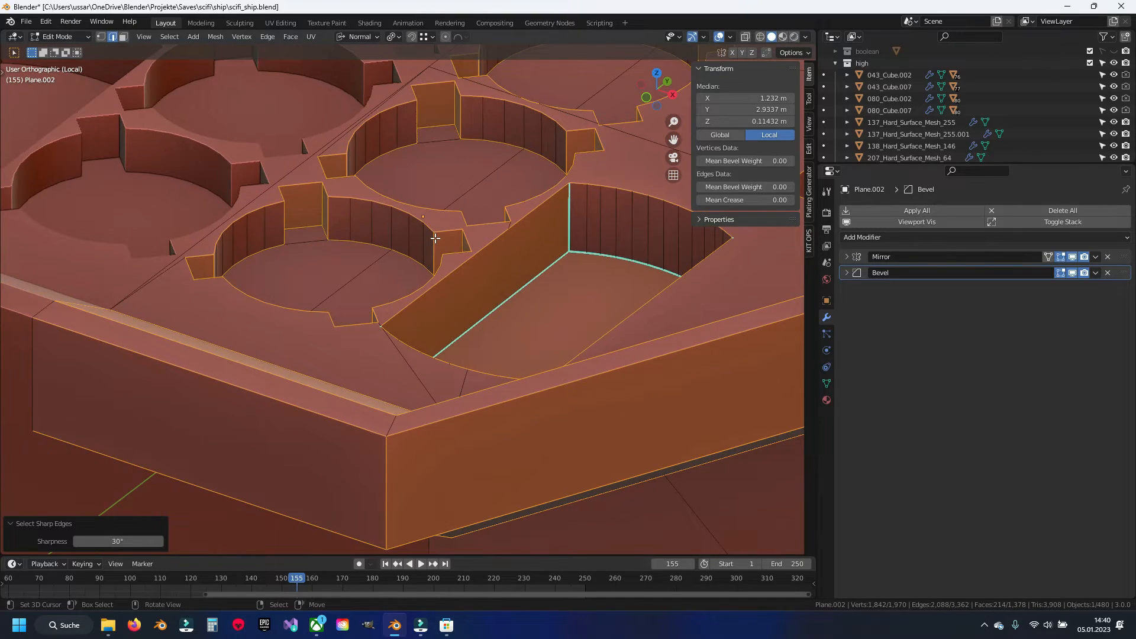
{"action": "left_click", "coordinate": [762, 186]}
{"action": "type", "text": ".35"}
{"action": "key", "text": "Return"}
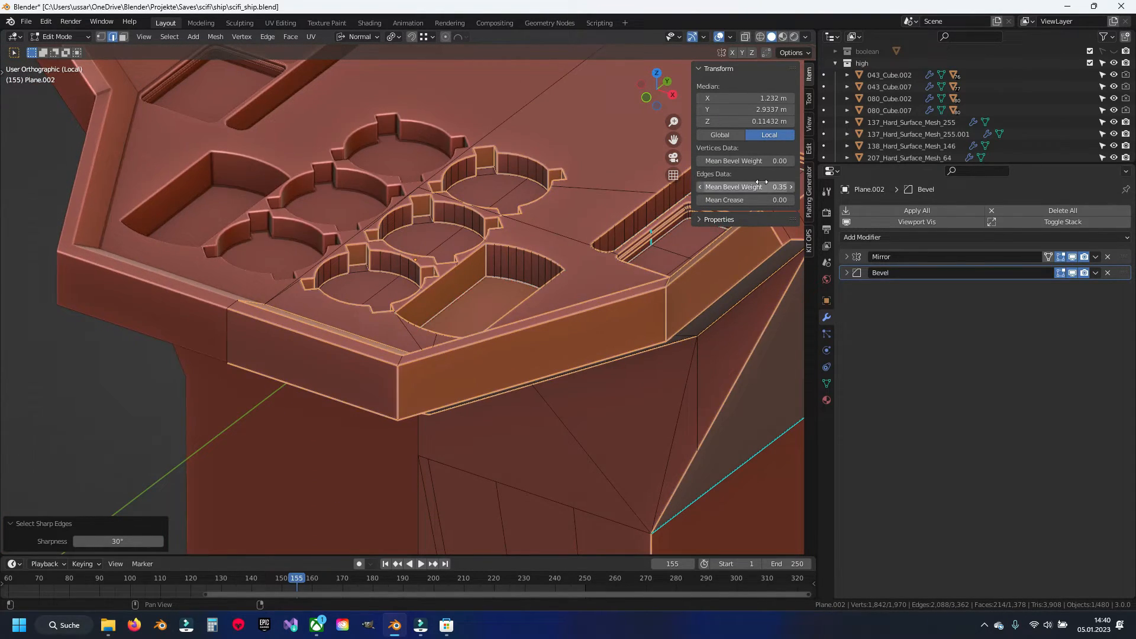
Step: Examine the beveled edges along the front rim, the deck recesses and the window cutouts in the side wall
{"action": "middle_click_drag", "start_coordinate": [654, 232], "coordinate": [312, 193], "text": "shift"}
{"action": "scroll", "coordinate": [312, 192], "scroll_direction": "up", "scroll_amount": 5}
{"action": "middle_click_drag", "start_coordinate": [349, 113], "coordinate": [340, 317], "text": "shift"}
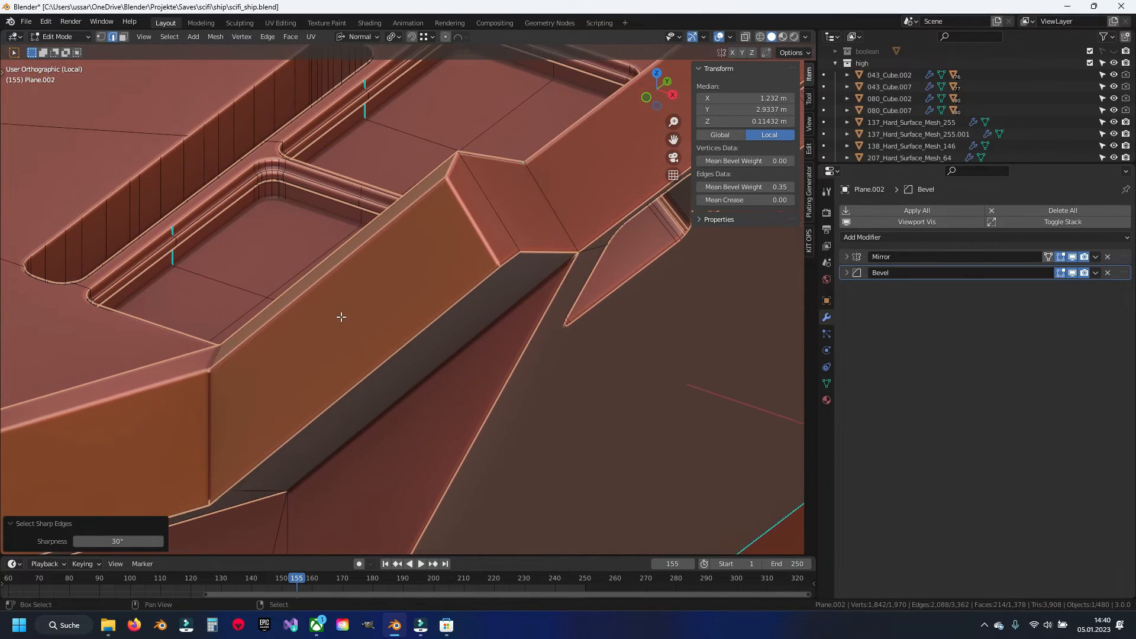
{"action": "scroll", "coordinate": [340, 317], "scroll_direction": "down", "scroll_amount": 5}
{"action": "scroll", "coordinate": [147, 246], "scroll_direction": "down", "scroll_amount": 1}
{"action": "middle_click_drag", "start_coordinate": [148, 245], "coordinate": [425, 310], "text": "shift"}
{"action": "middle_click_drag", "start_coordinate": [223, 179], "coordinate": [380, 289], "text": "shift"}
{"action": "scroll", "coordinate": [381, 290], "scroll_direction": "up", "scroll_amount": 3}
{"action": "scroll", "coordinate": [374, 277], "scroll_direction": "up", "scroll_amount": 2}
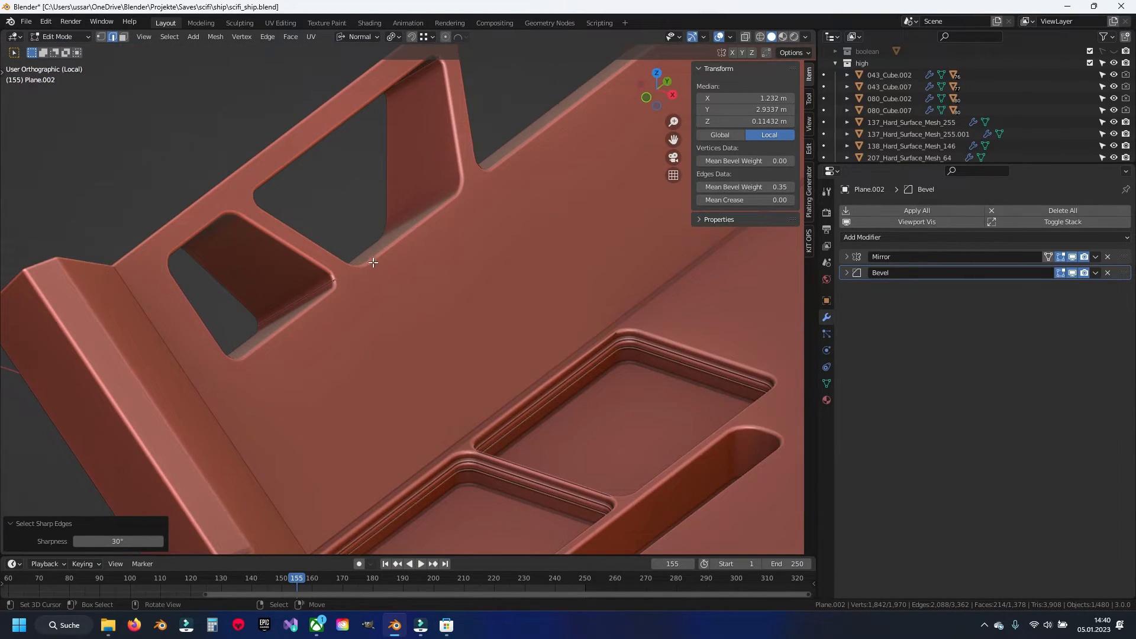
{"action": "scroll", "coordinate": [441, 170], "scroll_direction": "up", "scroll_amount": 1}
{"action": "middle_click_drag", "start_coordinate": [441, 170], "coordinate": [345, 296], "text": "shift"}
{"action": "middle_click_drag", "start_coordinate": [596, 87], "coordinate": [268, 345], "text": "shift"}
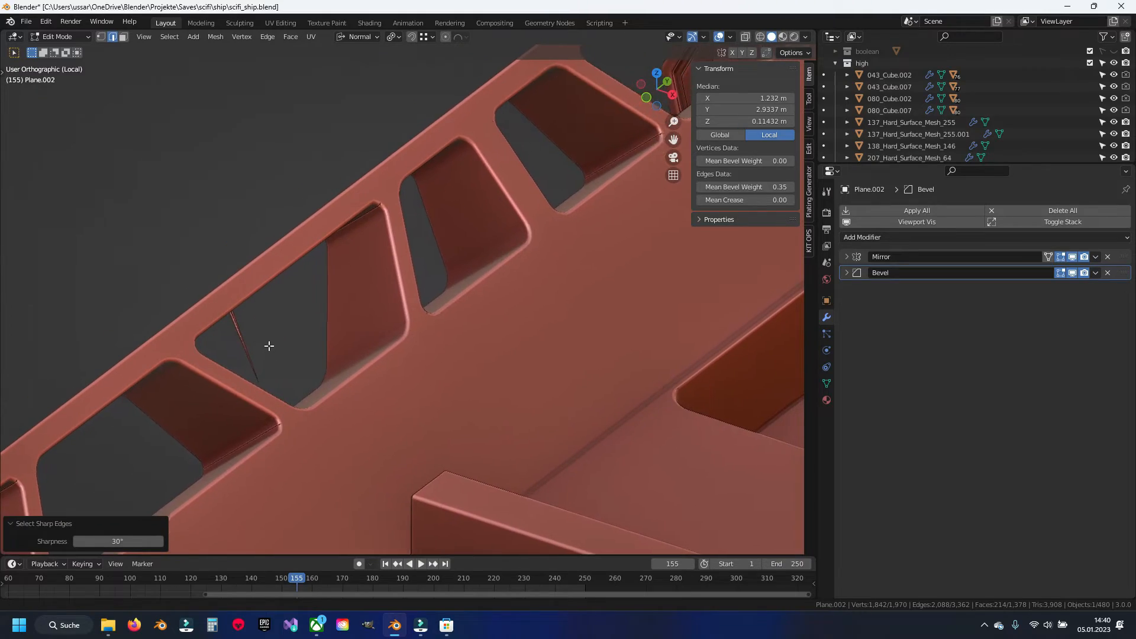
Step: Examine the bevels where the raised crossbar meets the side wall and inside the neighbouring window cutouts
{"action": "scroll", "coordinate": [368, 307], "scroll_direction": "down", "scroll_amount": 6}
{"action": "scroll", "coordinate": [368, 307], "scroll_direction": "down", "scroll_amount": 3}
{"action": "middle_click_drag", "start_coordinate": [368, 307], "coordinate": [503, 278]}
{"action": "middle_click_drag", "start_coordinate": [450, 192], "coordinate": [393, 255], "text": "shift"}
{"action": "scroll", "coordinate": [385, 216], "scroll_direction": "up", "scroll_amount": 2}
{"action": "scroll", "coordinate": [391, 238], "scroll_direction": "up", "scroll_amount": 7}
{"action": "scroll", "coordinate": [393, 254], "scroll_direction": "down", "scroll_amount": 7}
{"action": "middle_click_drag", "start_coordinate": [556, 228], "coordinate": [396, 270], "text": "shift"}
{"action": "middle_click_drag", "start_coordinate": [574, 311], "coordinate": [366, 249], "text": "shift"}
{"action": "scroll", "coordinate": [420, 267], "scroll_direction": "up", "scroll_amount": 9}
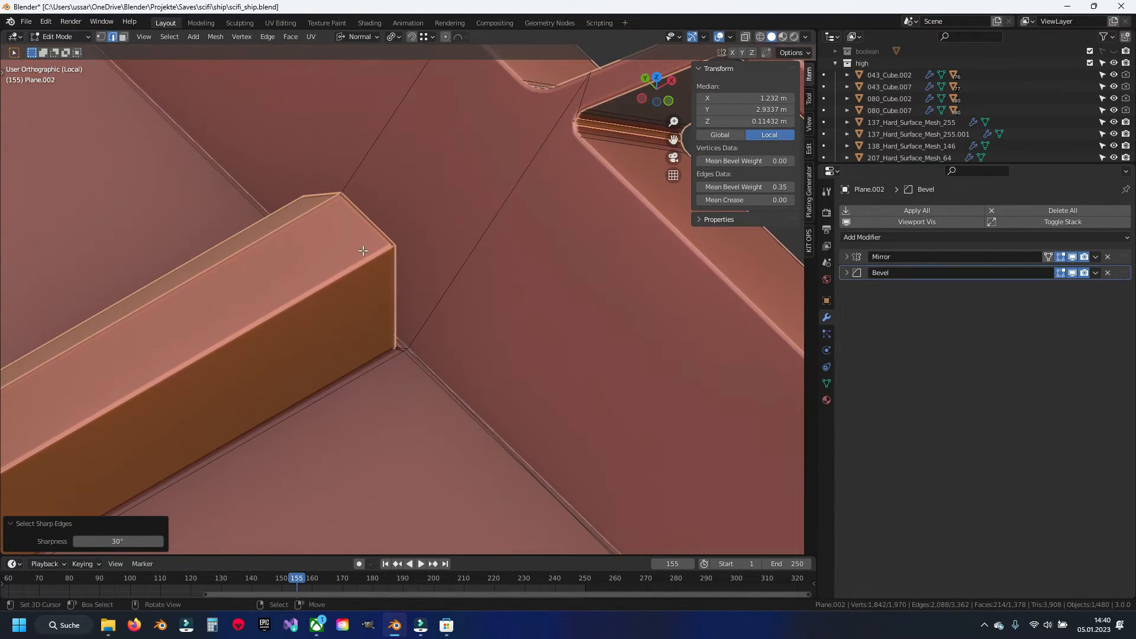
{"action": "middle_click_drag", "start_coordinate": [532, 189], "coordinate": [304, 314], "text": "shift"}
{"action": "scroll", "coordinate": [384, 265], "scroll_direction": "up", "scroll_amount": 7}
{"action": "scroll", "coordinate": [313, 244], "scroll_direction": "down", "scroll_amount": 7}
Step: Clear the selection and, in wireframe display, select the two bevel-weighted edges across the thickness of one window cutout's rounded corner
{"action": "key", "text": "shift+z"}
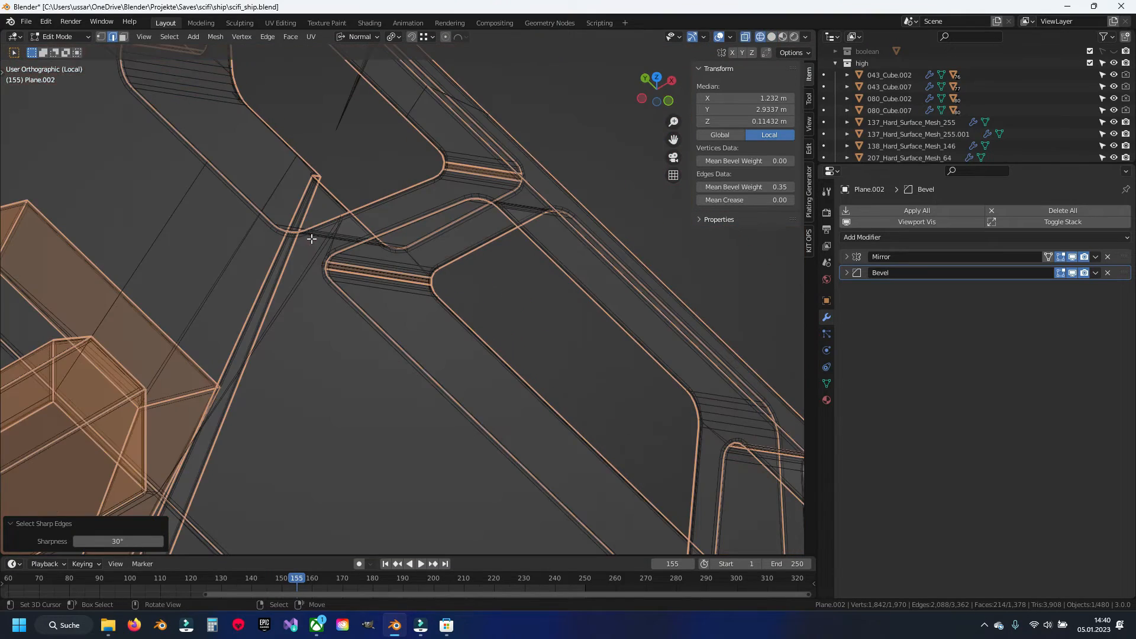
{"action": "key", "text": "shift+z"}
{"action": "key", "text": "alt+a"}
{"action": "scroll", "coordinate": [347, 274], "scroll_direction": "up", "scroll_amount": 4}
{"action": "middle_click_drag", "start_coordinate": [287, 263], "coordinate": [353, 306], "text": "shift"}
{"action": "scroll", "coordinate": [353, 305], "scroll_direction": "up", "scroll_amount": 5}
{"action": "key", "text": "shift+z"}
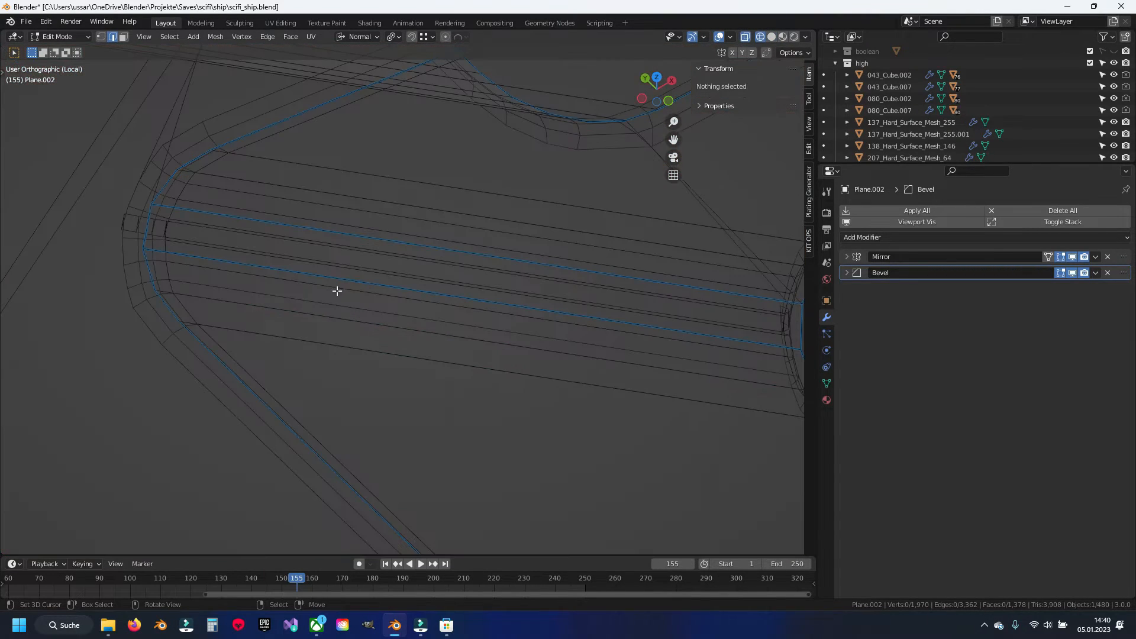
{"action": "key", "text": "shift+z"}
{"action": "key", "text": "shift+z"}
{"action": "right_click", "coordinate": [320, 272]}
{"action": "right_click", "coordinate": [322, 233], "text": "shift"}
{"action": "scroll", "coordinate": [361, 263], "scroll_direction": "down", "scroll_amount": 12}
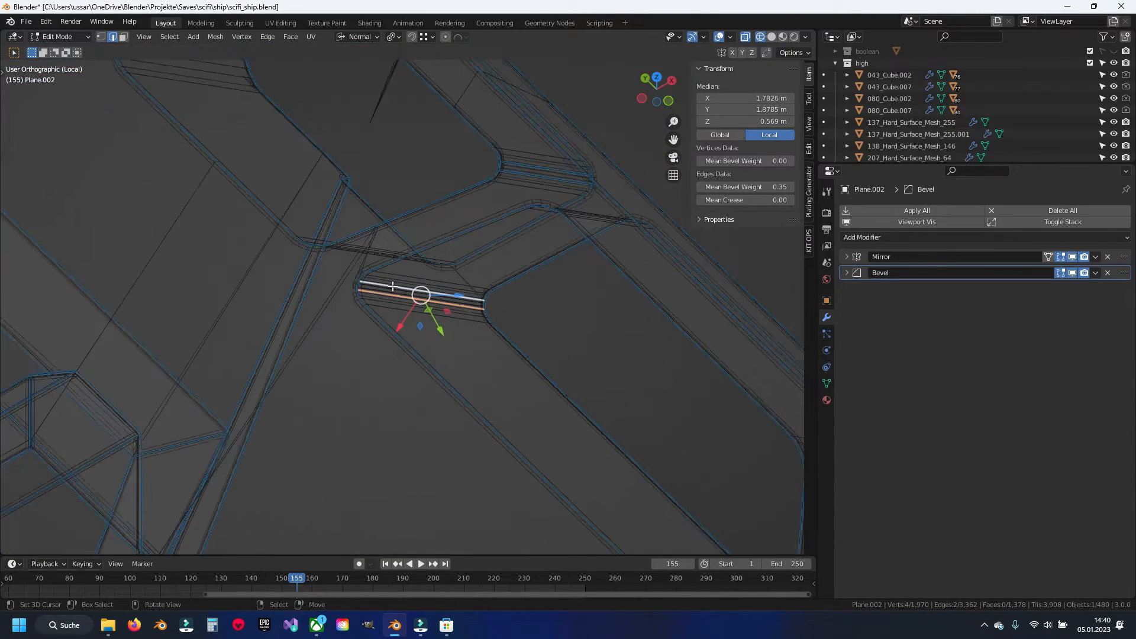
Step: Extend the selection with the bevel-weighted edges across the rounded corners of the next window cutouts along the side wall
{"action": "middle_click_drag", "start_coordinate": [501, 363], "coordinate": [327, 198], "text": "shift"}
{"action": "scroll", "coordinate": [474, 324], "scroll_direction": "up", "scroll_amount": 6}
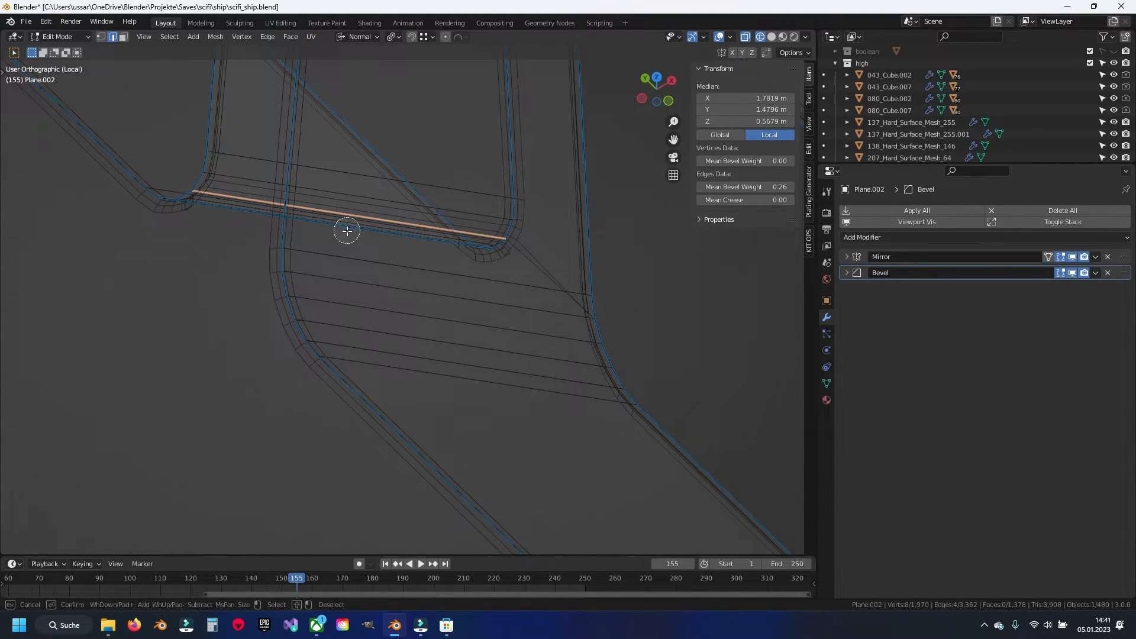
{"action": "scroll", "coordinate": [364, 269], "scroll_direction": "down", "scroll_amount": 7}
{"action": "middle_click_drag", "start_coordinate": [474, 314], "coordinate": [386, 242]}
{"action": "middle_click_drag", "start_coordinate": [485, 198], "coordinate": [380, 307], "text": "shift"}
{"action": "scroll", "coordinate": [380, 305], "scroll_direction": "up", "scroll_amount": 5}
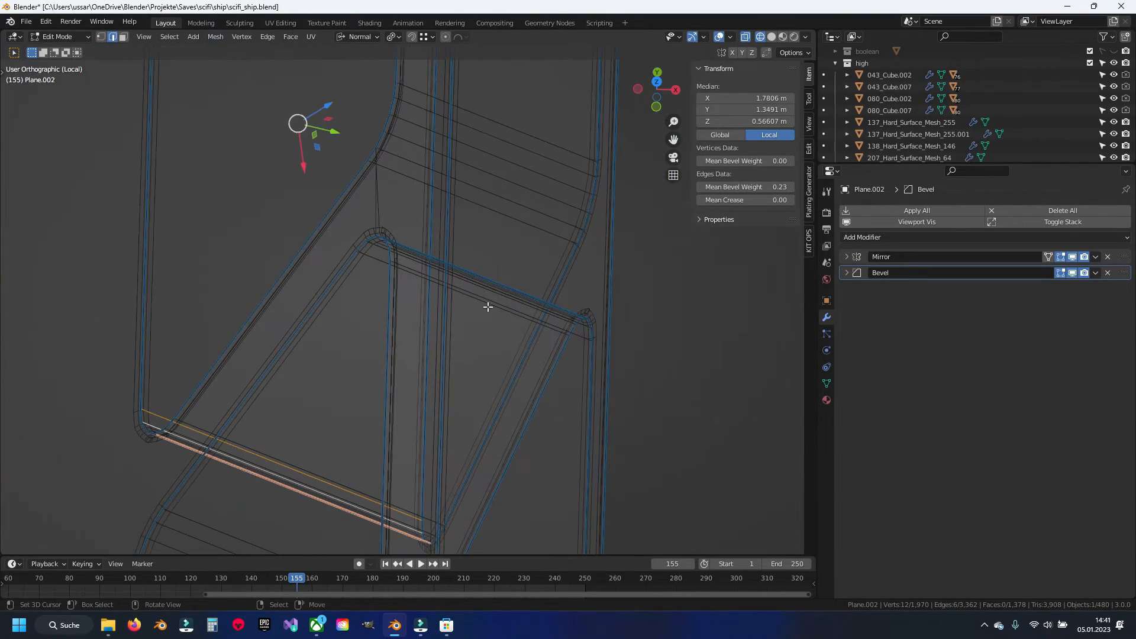
{"action": "right_click", "coordinate": [504, 264]}
{"action": "scroll", "coordinate": [504, 265], "scroll_direction": "down", "scroll_amount": 7}
{"action": "middle_click_drag", "start_coordinate": [417, 468], "coordinate": [433, 264], "text": "shift"}
{"action": "scroll", "coordinate": [433, 264], "scroll_direction": "up", "scroll_amount": 6}
{"action": "middle_click_drag", "start_coordinate": [523, 413], "coordinate": [469, 255], "text": "shift"}
{"action": "key", "text": "c"}
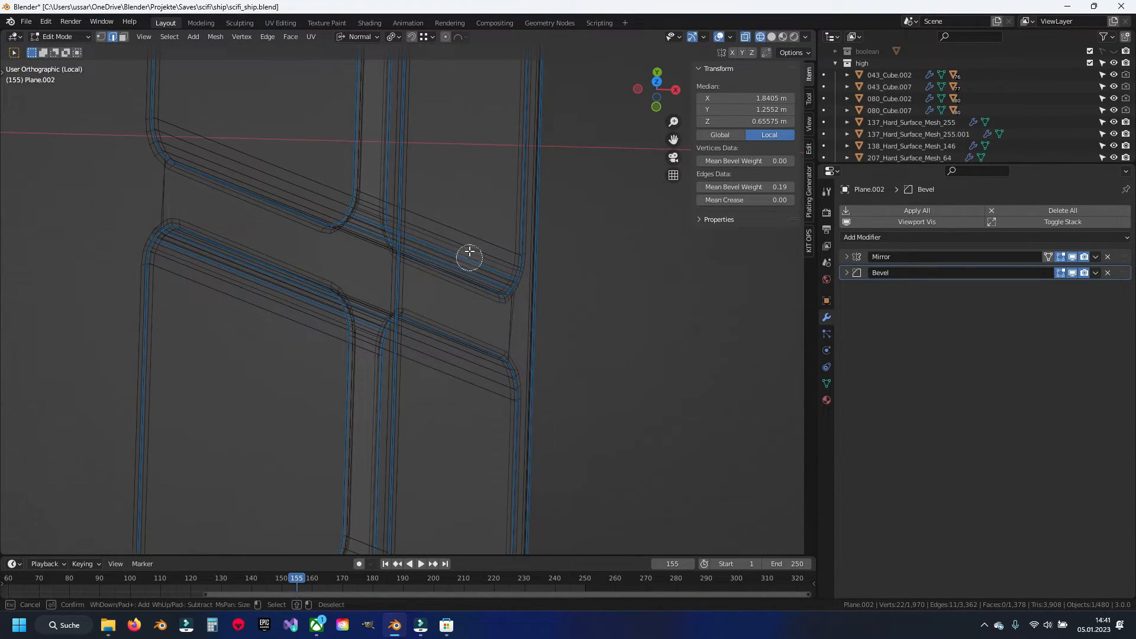
{"action": "right_click", "coordinate": [424, 354]}
Step: Add the weighted corner edges of the window cutouts at the far end of the row to the selection
{"action": "scroll", "coordinate": [379, 344], "scroll_direction": "down", "scroll_amount": 3}
{"action": "middle_click_drag", "start_coordinate": [337, 332], "coordinate": [367, 203]}
{"action": "middle_click_drag", "start_coordinate": [375, 253], "coordinate": [464, 154]}
{"action": "middle_click_drag", "start_coordinate": [376, 465], "coordinate": [397, 244], "text": "shift"}
{"action": "scroll", "coordinate": [393, 300], "scroll_direction": "up", "scroll_amount": 9}
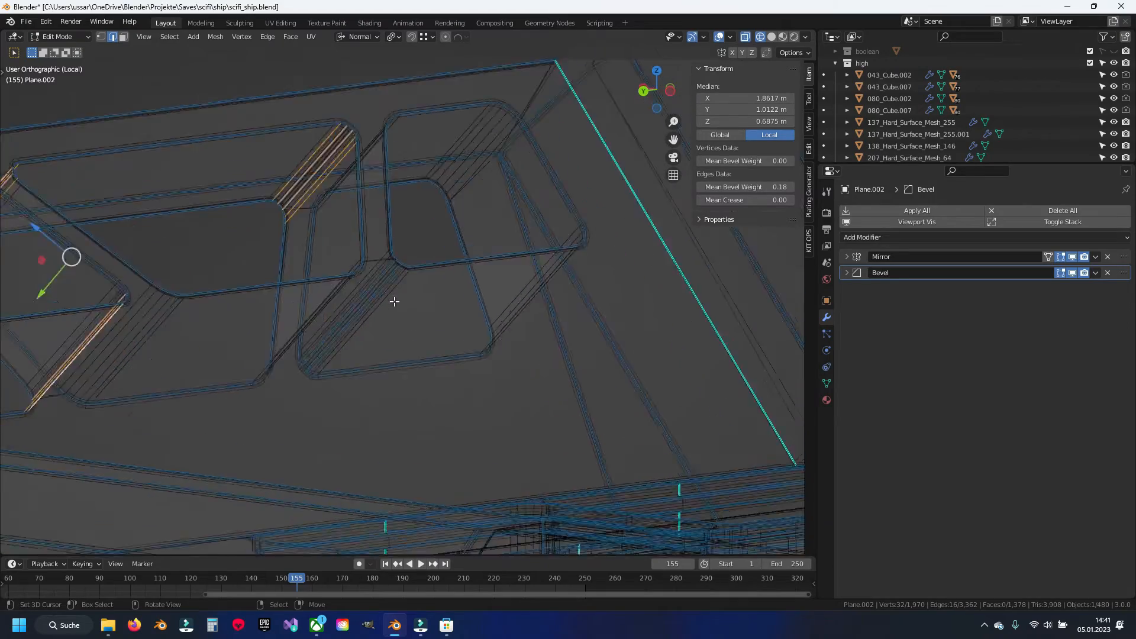
{"action": "scroll", "coordinate": [340, 218], "scroll_direction": "down", "scroll_amount": 4}
{"action": "middle_click_drag", "start_coordinate": [430, 203], "coordinate": [253, 268], "text": "shift"}
{"action": "middle_click_drag", "start_coordinate": [418, 239], "coordinate": [398, 274]}
{"action": "scroll", "coordinate": [404, 290], "scroll_direction": "down", "scroll_amount": 5}
{"action": "middle_click_drag", "start_coordinate": [405, 162], "coordinate": [397, 177]}
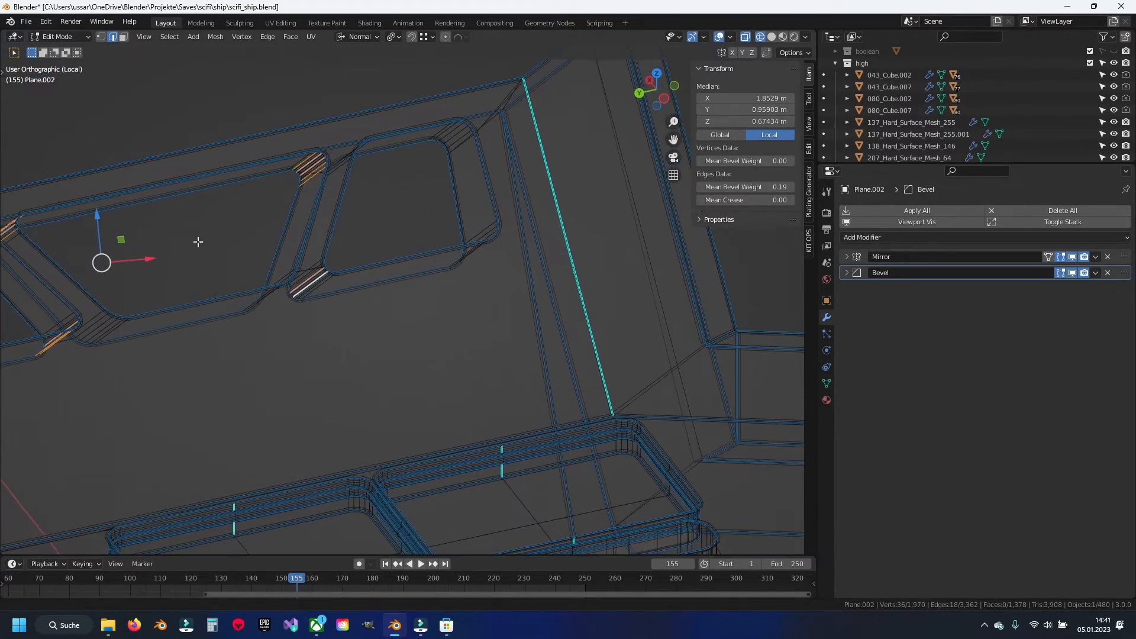
{"action": "middle_click_drag", "start_coordinate": [107, 259], "coordinate": [740, 151], "text": "shift"}
{"action": "middle_click_drag", "start_coordinate": [324, 229], "coordinate": [321, 322]}
{"action": "scroll", "coordinate": [527, 206], "scroll_direction": "up", "scroll_amount": 8}
{"action": "right_click", "coordinate": [369, 272], "text": "shift"}
Step: Add the remaining weighted through-thickness corner edges of the window cutouts, working back along the row
{"action": "scroll", "coordinate": [376, 251], "scroll_direction": "down", "scroll_amount": 6}
{"action": "middle_click_drag", "start_coordinate": [404, 304], "coordinate": [351, 216], "text": "shift"}
{"action": "scroll", "coordinate": [404, 300], "scroll_direction": "up", "scroll_amount": 8}
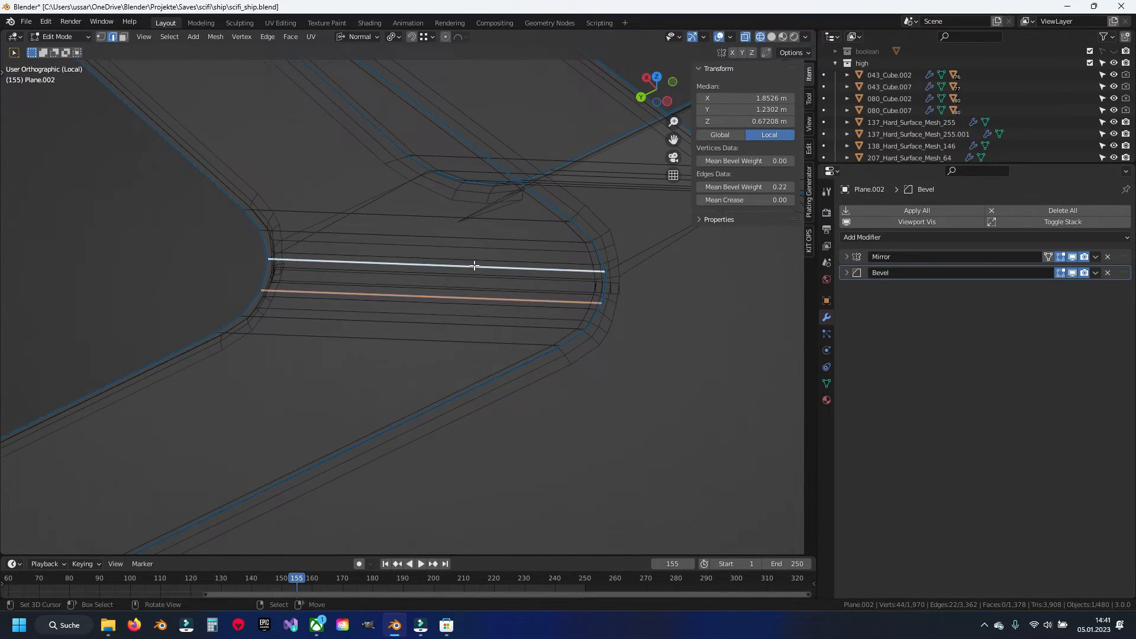
{"action": "scroll", "coordinate": [510, 236], "scroll_direction": "down", "scroll_amount": 10}
{"action": "middle_click_drag", "start_coordinate": [491, 246], "coordinate": [388, 258]}
{"action": "middle_click_drag", "start_coordinate": [131, 141], "coordinate": [370, 299], "text": "shift"}
{"action": "scroll", "coordinate": [414, 280], "scroll_direction": "up", "scroll_amount": 9}
{"action": "middle_click_drag", "start_coordinate": [283, 99], "coordinate": [257, 219], "text": "shift"}
{"action": "scroll", "coordinate": [423, 248], "scroll_direction": "down", "scroll_amount": 6}
{"action": "middle_click_drag", "start_coordinate": [424, 248], "coordinate": [398, 229]}
{"action": "scroll", "coordinate": [398, 229], "scroll_direction": "up", "scroll_amount": 5}
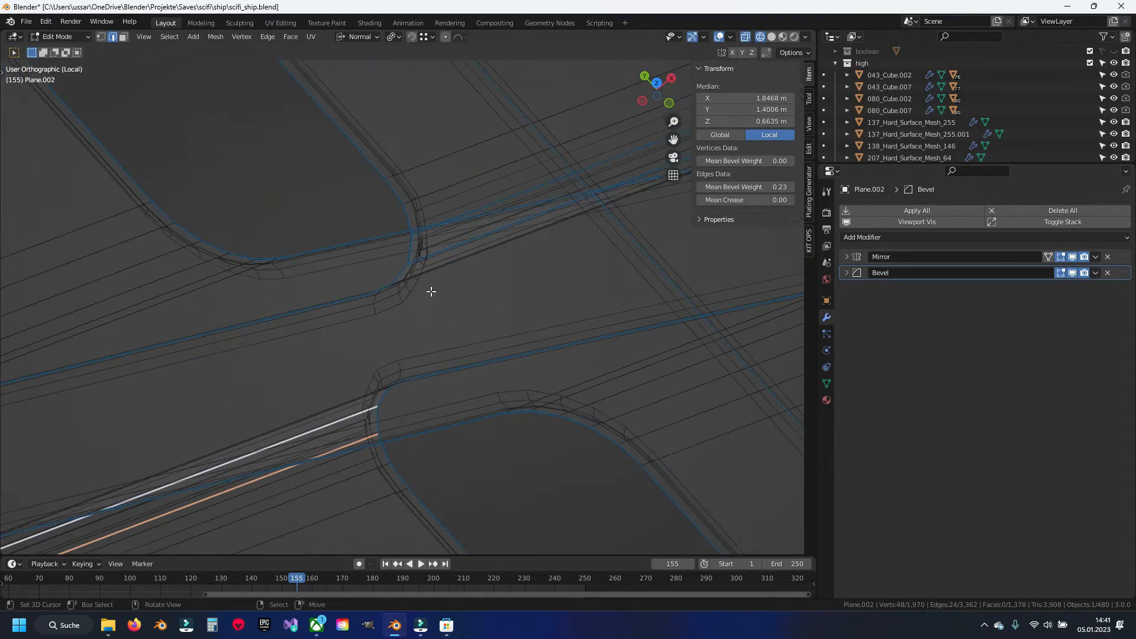
{"action": "scroll", "coordinate": [446, 221], "scroll_direction": "down", "scroll_amount": 3}
{"action": "middle_click_drag", "start_coordinate": [410, 249], "coordinate": [418, 337]}
{"action": "scroll", "coordinate": [461, 309], "scroll_direction": "up", "scroll_amount": 2}
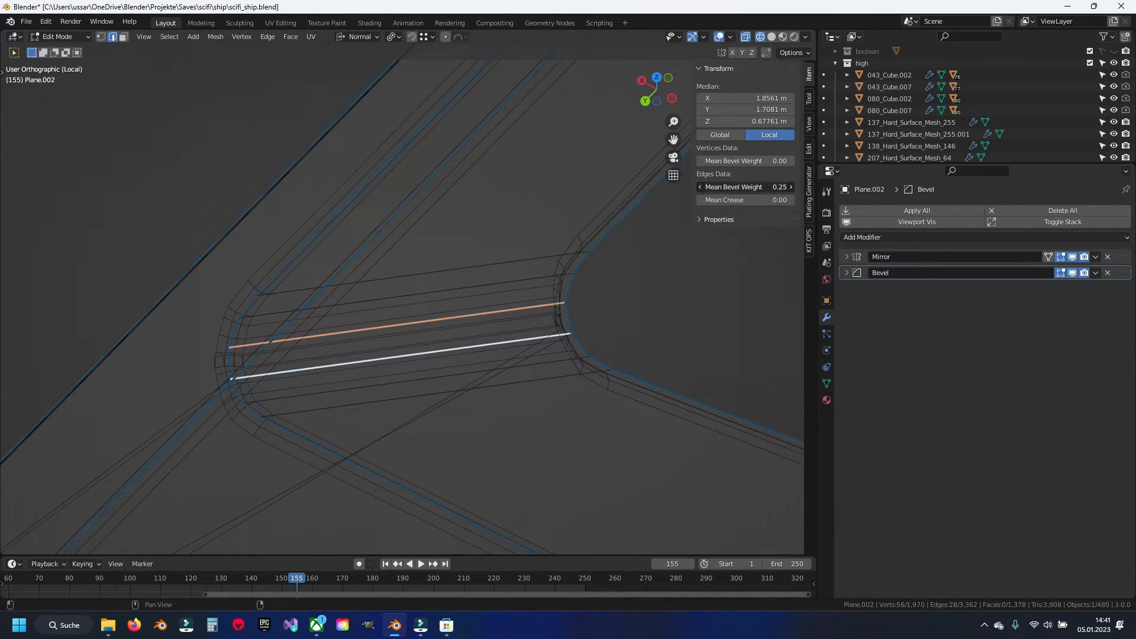
Step: Set the selected corner edges' mean bevel weight to 0, clear their sharp marking, return to solid display and save the file
{"action": "key", "text": "ctrl+e"}
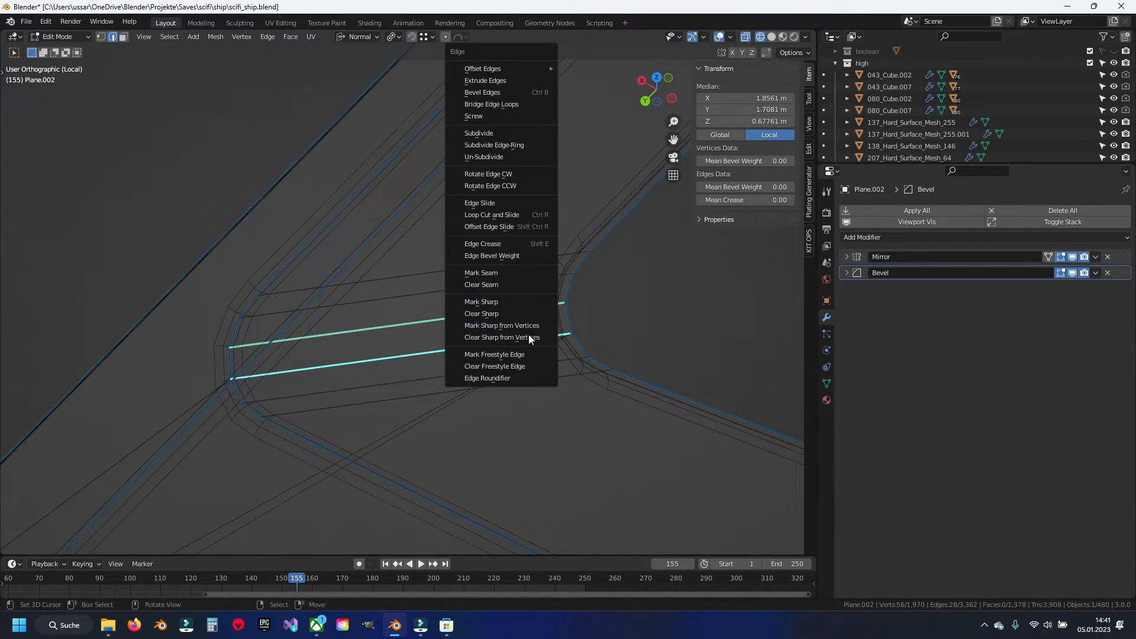
{"action": "left_click", "coordinate": [533, 314]}
{"action": "key", "text": "alt+a"}
{"action": "scroll", "coordinate": [446, 314], "scroll_direction": "down", "scroll_amount": 10}
{"action": "mouse_move", "coordinate": [632, 209]}
{"action": "middle_mouse_down"}
{"action": "mouse_move", "coordinate": [550, 299]}
{"action": "mouse_move", "coordinate": [476, 299]}
{"action": "middle_mouse_up"}
{"action": "key", "text": "shift+z"}
{"action": "key", "text": "ctrl+s"}
Step: Examine the shading of the window cutouts and the rounded corners of the rectangular deck recesses beside the side wall
{"action": "scroll", "coordinate": [506, 288], "scroll_direction": "down", "scroll_amount": 3}
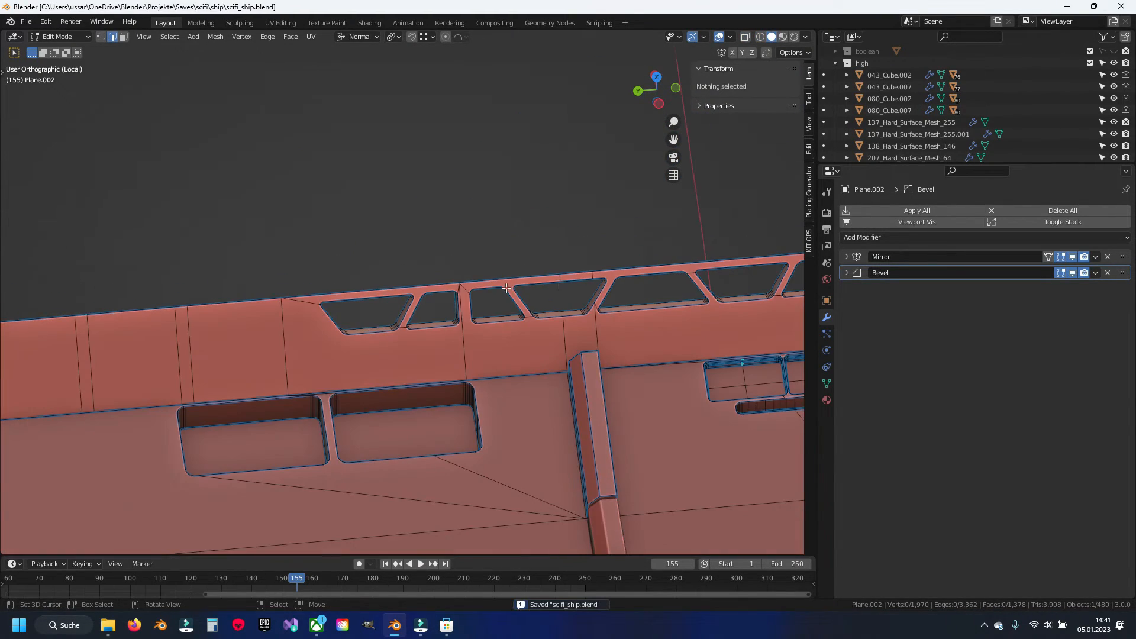
{"action": "mouse_move", "coordinate": [562, 328]}
{"action": "middle_mouse_down"}
{"action": "mouse_move", "coordinate": [329, 304]}
{"action": "mouse_move", "coordinate": [277, 355]}
{"action": "mouse_move", "coordinate": [347, 312]}
{"action": "middle_mouse_up"}
{"action": "scroll", "coordinate": [462, 292], "scroll_direction": "up", "scroll_amount": 4}
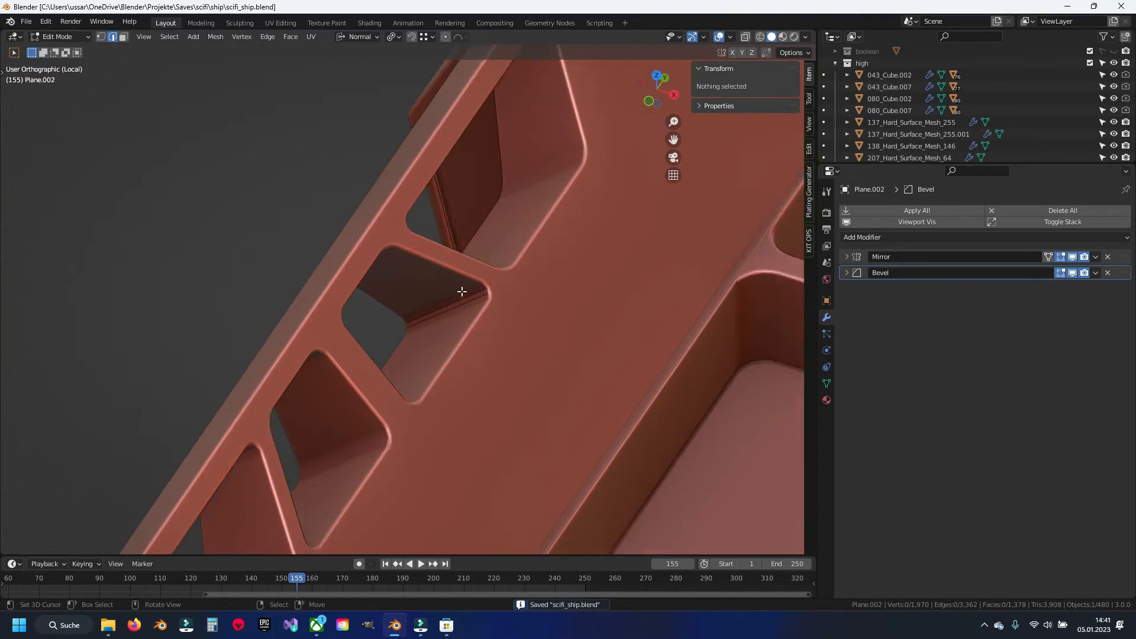
{"action": "middle_click_drag", "start_coordinate": [462, 292], "coordinate": [271, 287]}
{"action": "scroll", "coordinate": [312, 287], "scroll_direction": "down", "scroll_amount": 4}
{"action": "scroll", "coordinate": [365, 308], "scroll_direction": "down", "scroll_amount": 2}
{"action": "scroll", "coordinate": [408, 305], "scroll_direction": "up", "scroll_amount": 10}
{"action": "middle_click_drag", "start_coordinate": [42, 232], "coordinate": [380, 292], "text": "shift"}
{"action": "key", "text": "Tab"}
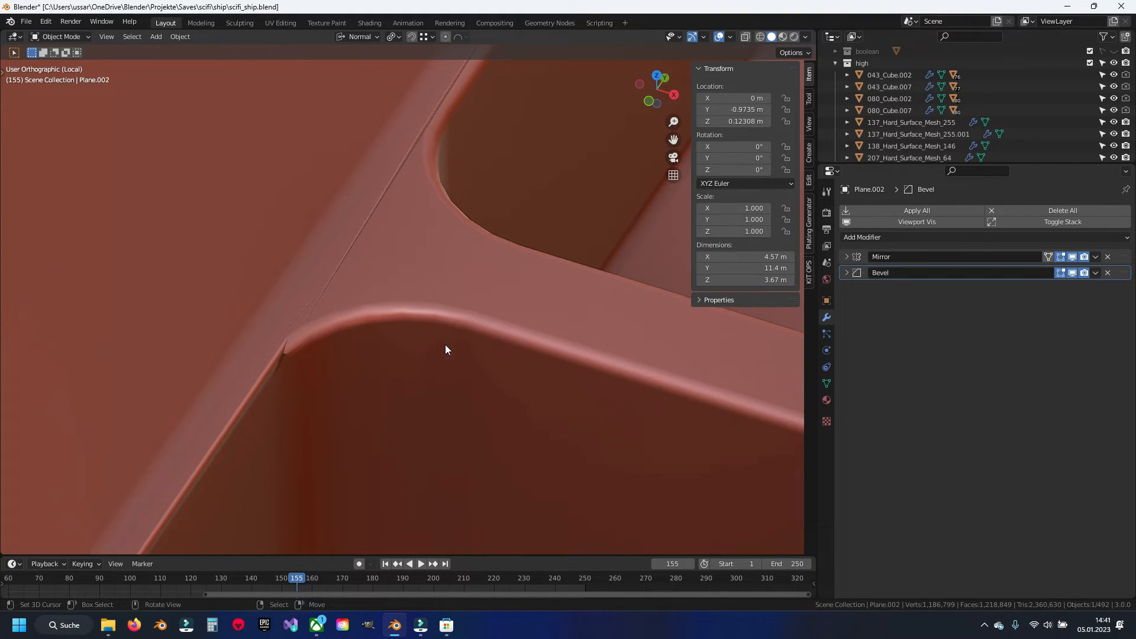
{"action": "scroll", "coordinate": [444, 344], "scroll_direction": "down", "scroll_amount": 10}
{"action": "middle_click_drag", "start_coordinate": [668, 390], "coordinate": [513, 388], "text": "shift"}
{"action": "key", "text": "Tab"}
{"action": "middle_click_drag", "start_coordinate": [513, 387], "coordinate": [459, 347], "text": "shift"}
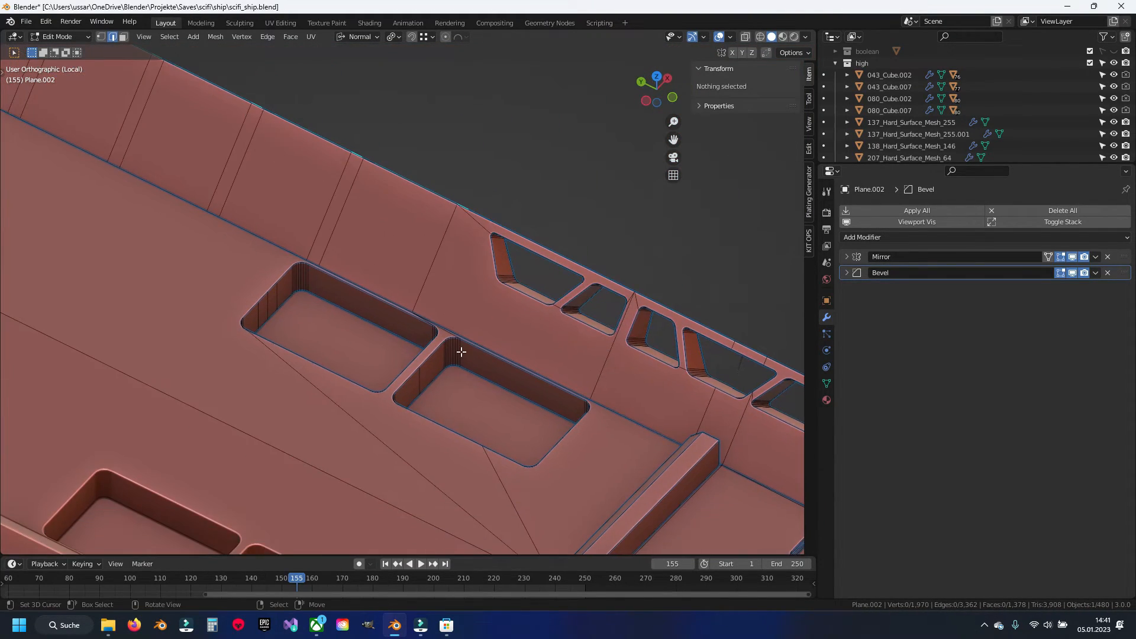
Step: Save the file and slide the wall-base vertex along its edge to beside the gap between the two rectangular deck recesses
{"action": "scroll", "coordinate": [459, 347], "scroll_direction": "up", "scroll_amount": 7}
{"action": "key", "text": "1"}
{"action": "middle_click_drag", "start_coordinate": [558, 433], "coordinate": [424, 276], "text": "shift"}
{"action": "scroll", "coordinate": [424, 276], "scroll_direction": "up", "scroll_amount": 4}
{"action": "key", "text": "ctrl+s"}
{"action": "middle_click_drag", "start_coordinate": [368, 181], "coordinate": [479, 388], "text": "shift"}
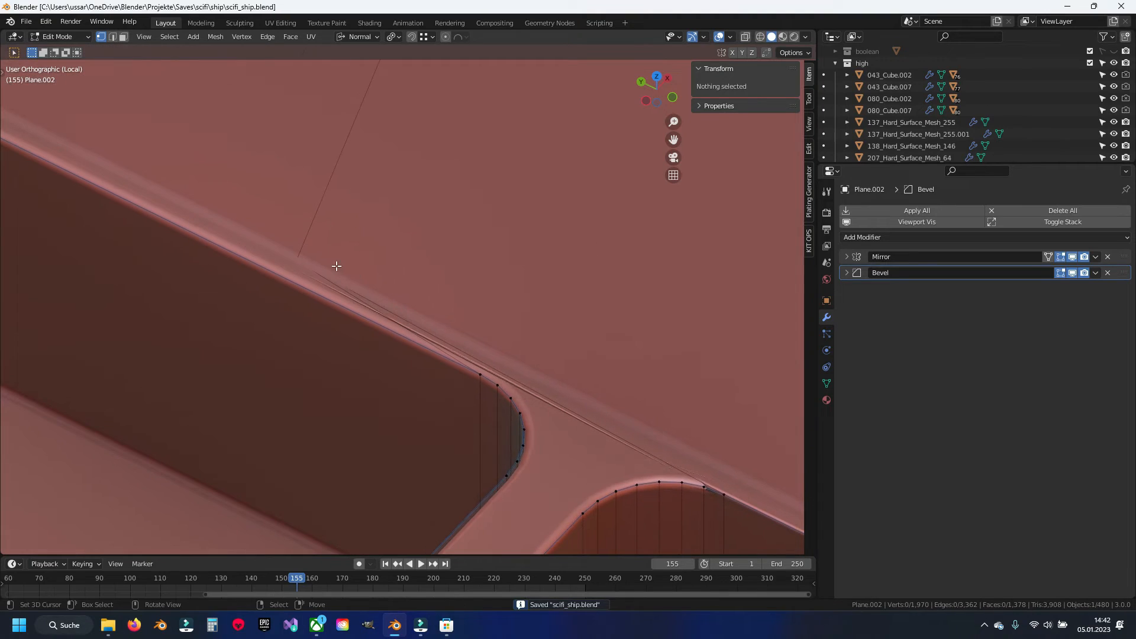
{"action": "right_click", "coordinate": [298, 260]}
{"action": "key", "text": "g"}
{"action": "key", "text": "g"}
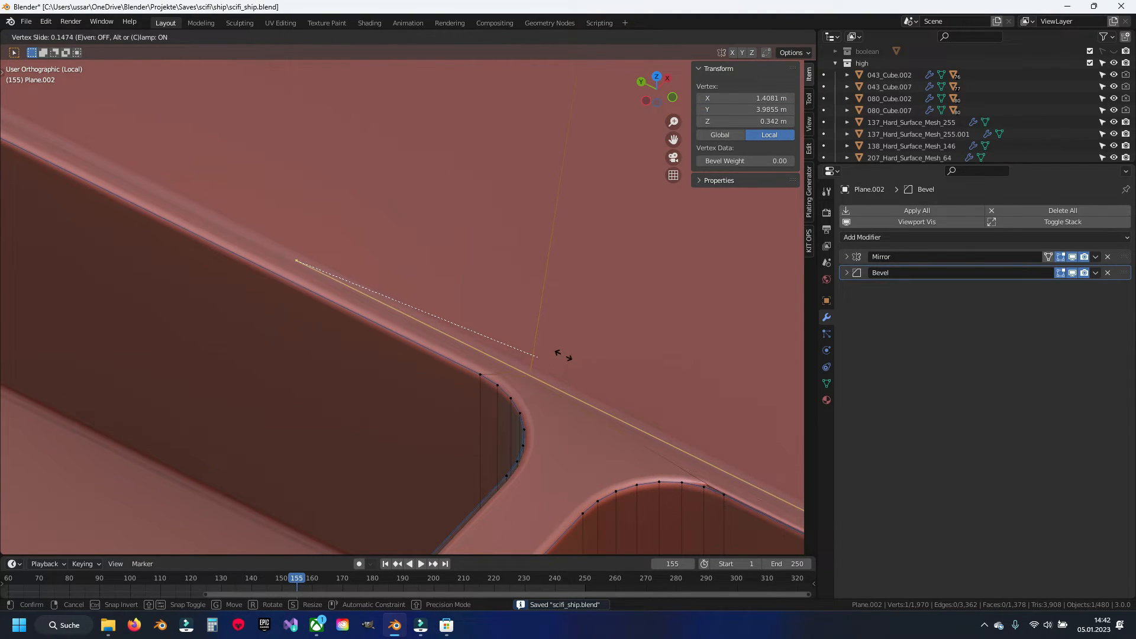
{"action": "left_click", "coordinate": [543, 341]}
Step: Try to dissolve the thin edge running from the wall base to the rounded corner of the second deck recess
{"action": "middle_click_drag", "start_coordinate": [707, 443], "coordinate": [438, 302], "text": "shift"}
{"action": "scroll", "coordinate": [440, 305], "scroll_direction": "up", "scroll_amount": 2}
{"action": "key", "text": "alt+a"}
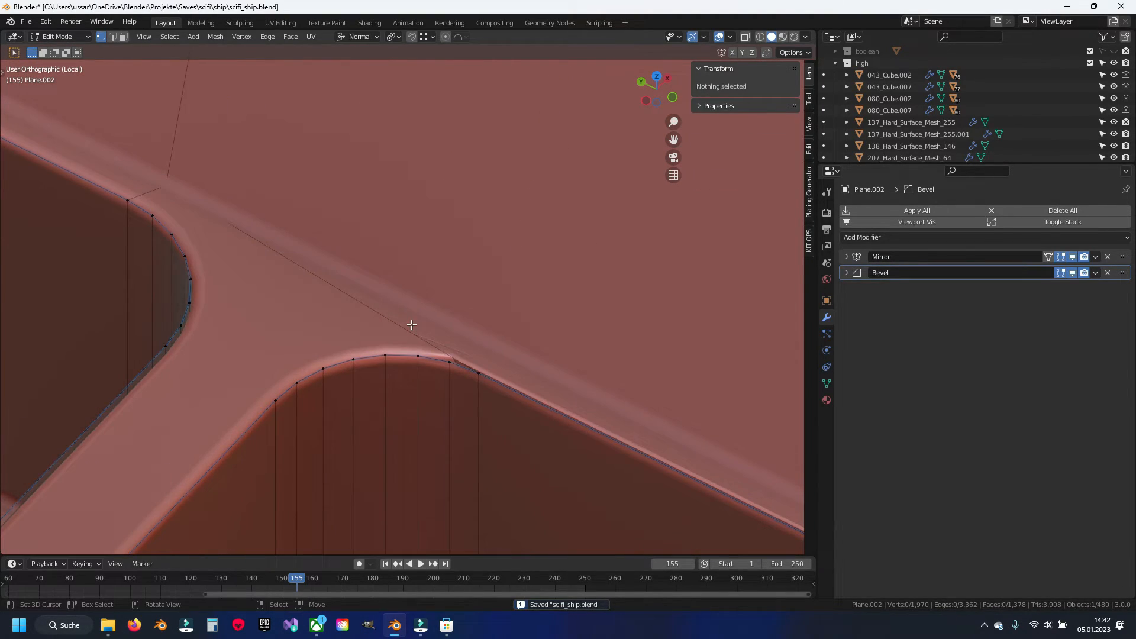
{"action": "key", "text": "2"}
{"action": "right_click", "coordinate": [411, 324]}
{"action": "key", "text": "x"}
{"action": "left_click", "coordinate": [399, 406]}
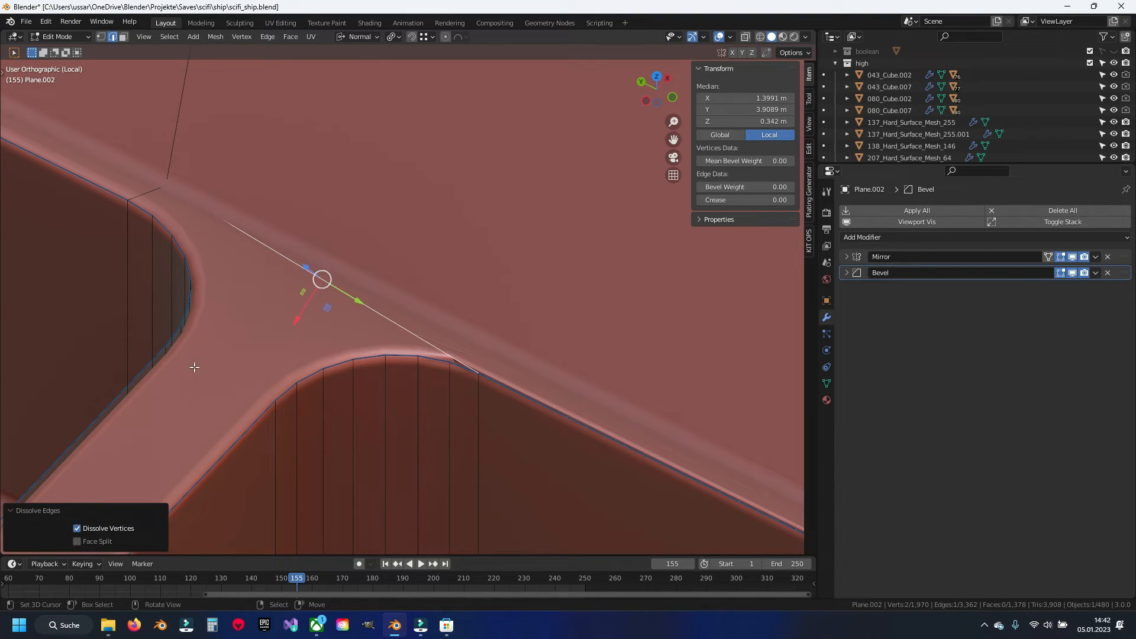
Step: Connect the rounded corners of the two deck recesses with an edge and dissolve the thin edge along the wall base
{"action": "key", "text": "1"}
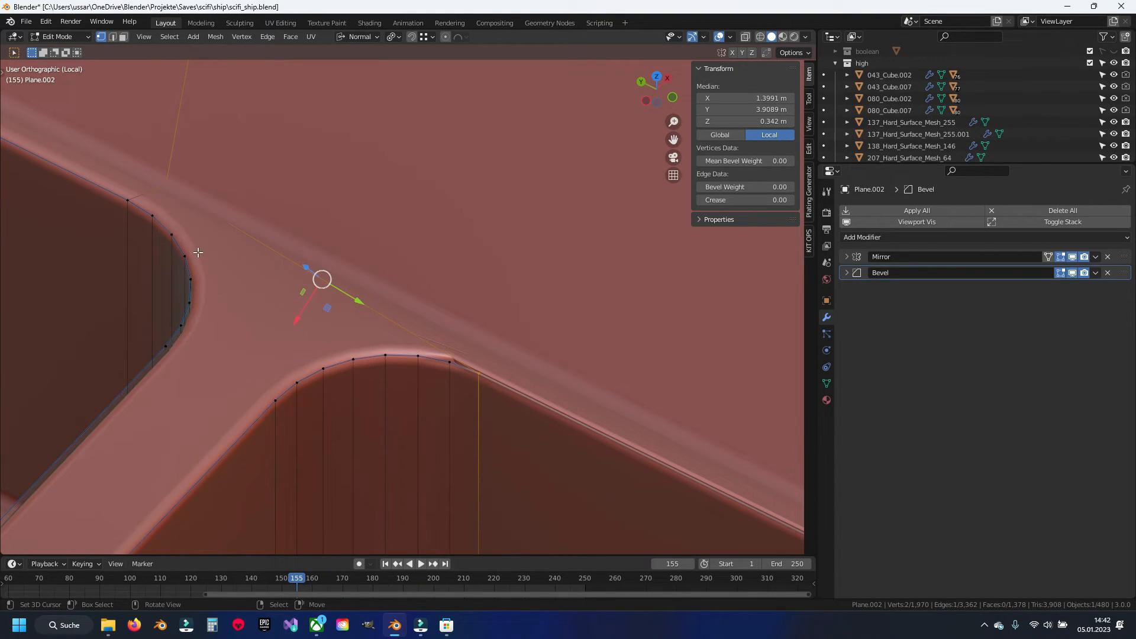
{"action": "right_click", "coordinate": [198, 253]}
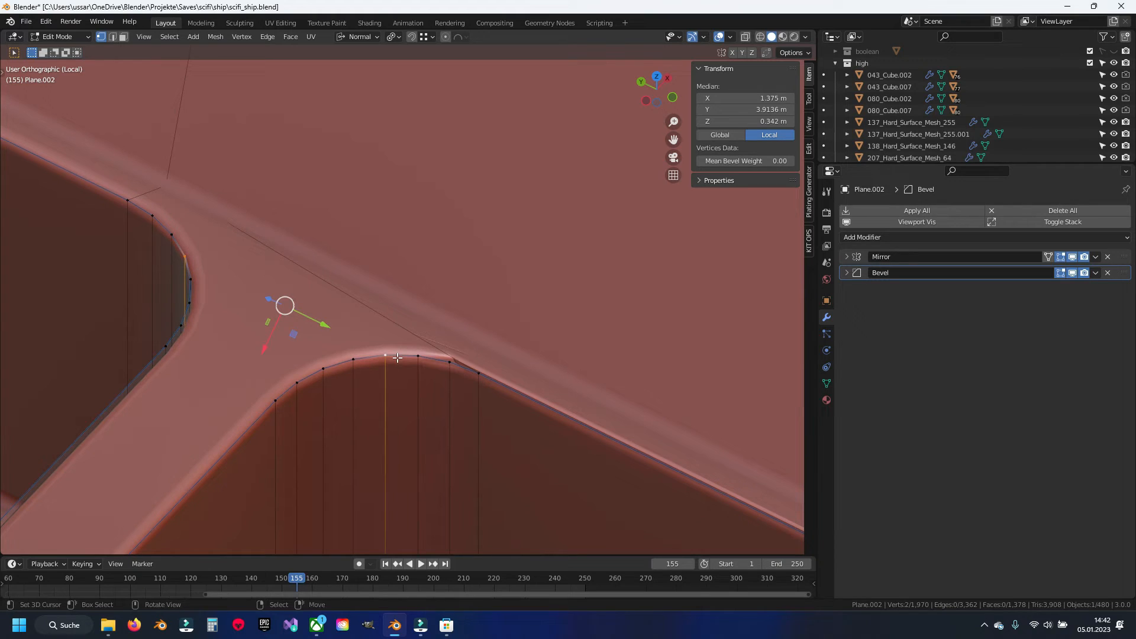
{"action": "key", "text": "2"}
{"action": "right_click", "coordinate": [388, 318]}
{"action": "key", "text": "x"}
{"action": "left_click", "coordinate": [378, 307]}
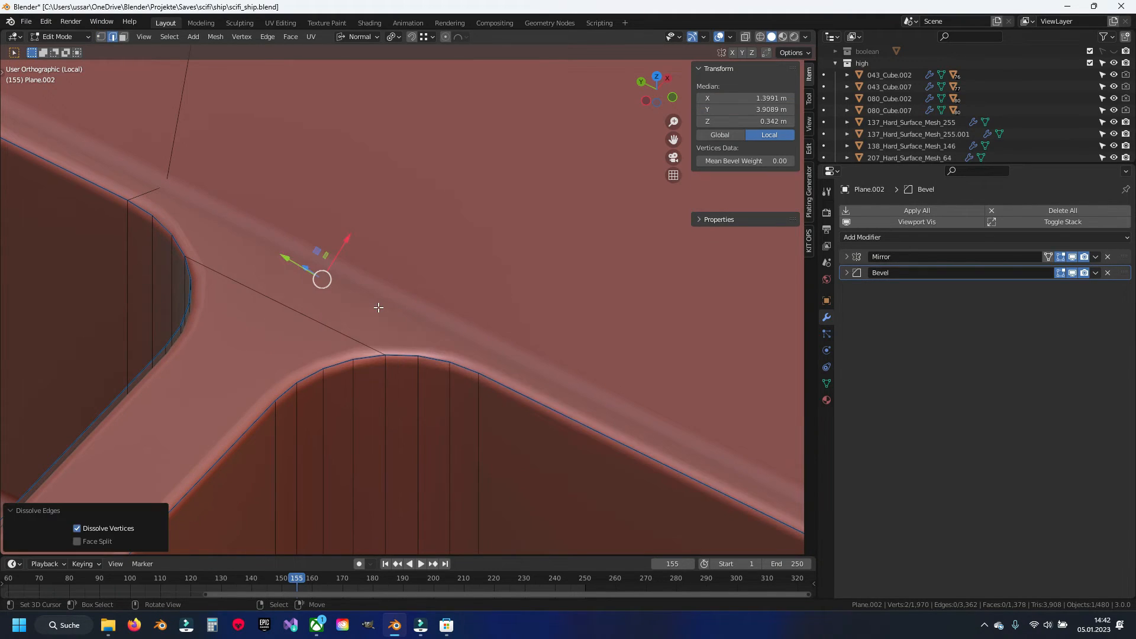
Step: Connect the facing vertices across the narrow strip between the two deck recesses, clear the selection and save the file
{"action": "scroll", "coordinate": [379, 308], "scroll_direction": "down", "scroll_amount": 8}
{"action": "middle_click_drag", "start_coordinate": [638, 441], "coordinate": [350, 304], "text": "shift"}
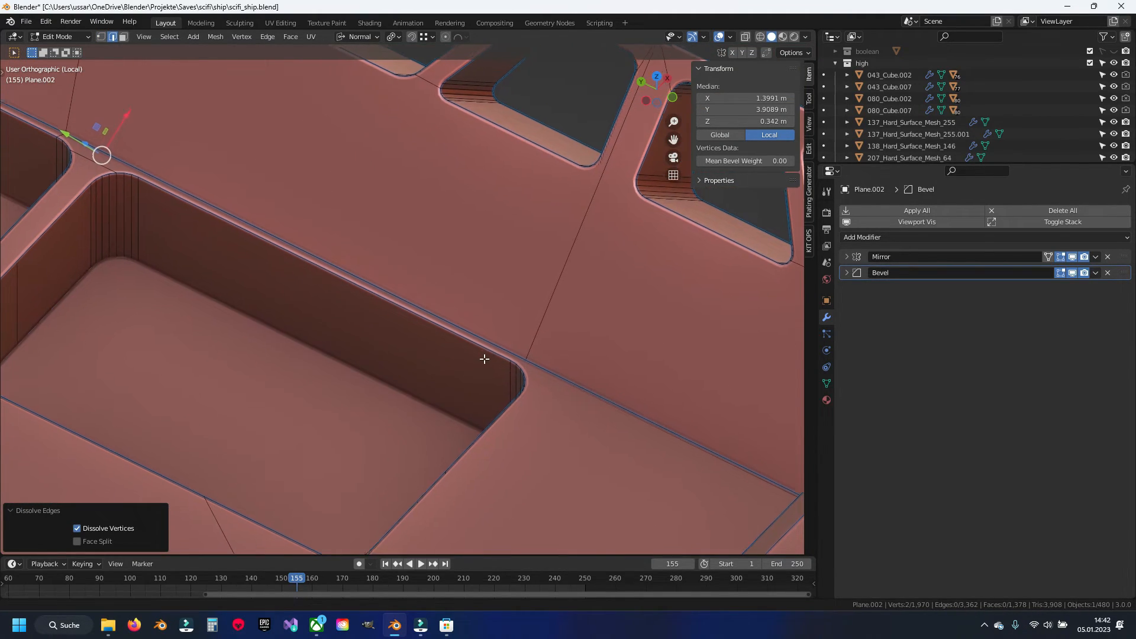
{"action": "scroll", "coordinate": [473, 345], "scroll_direction": "down", "scroll_amount": 1}
{"action": "middle_click_drag", "start_coordinate": [368, 411], "coordinate": [471, 319], "text": "shift"}
{"action": "key", "text": "1"}
{"action": "middle_click_drag", "start_coordinate": [175, 228], "coordinate": [365, 391], "text": "shift"}
{"action": "right_click", "coordinate": [381, 333]}
{"action": "key", "text": "j"}
{"action": "key", "text": "alt+a"}
{"action": "key", "text": "ctrl+s"}
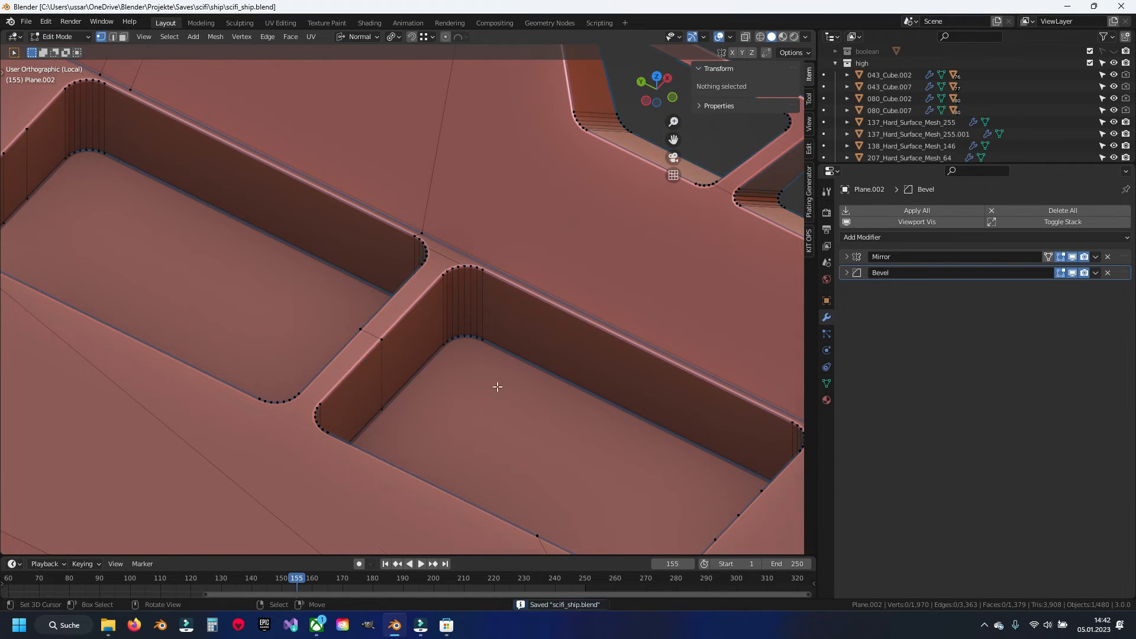
Step: Examine the side wall's window cutouts in Object Mode, focusing on the spike hanging from the upper rail
{"action": "scroll", "coordinate": [492, 383], "scroll_direction": "down", "scroll_amount": 1}
{"action": "middle_click_drag", "start_coordinate": [566, 412], "coordinate": [338, 232], "text": "shift"}
{"action": "middle_click_drag", "start_coordinate": [578, 337], "coordinate": [266, 316], "text": "shift"}
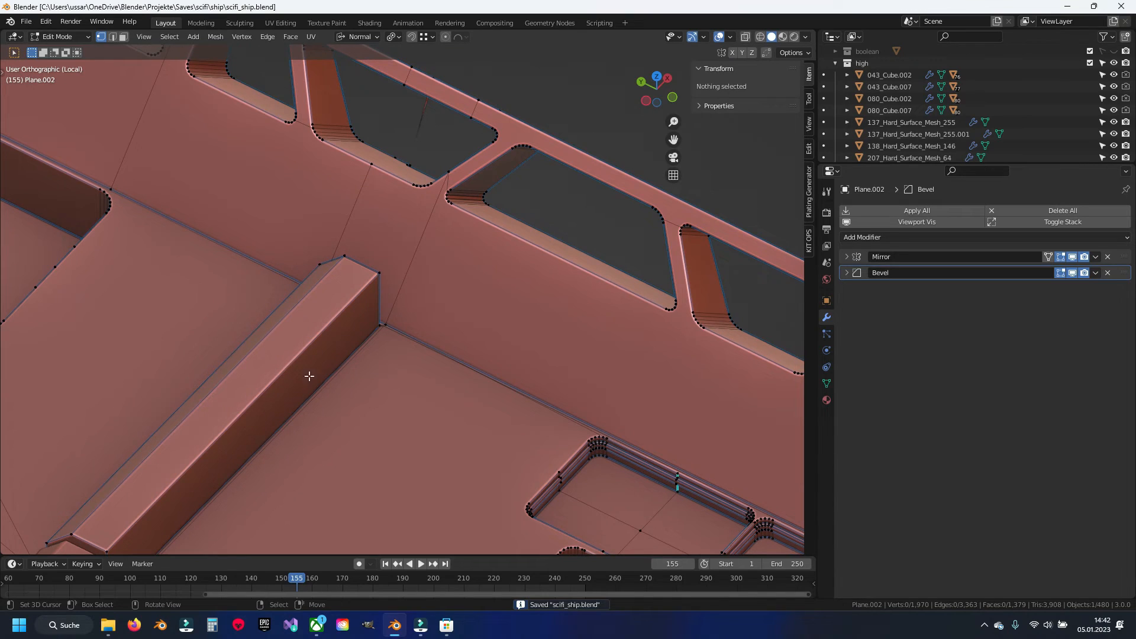
{"action": "key", "text": "Tab"}
{"action": "middle_click_drag", "start_coordinate": [229, 468], "coordinate": [269, 464], "text": "shift"}
{"action": "middle_click_drag", "start_coordinate": [473, 236], "coordinate": [257, 443], "text": "shift"}
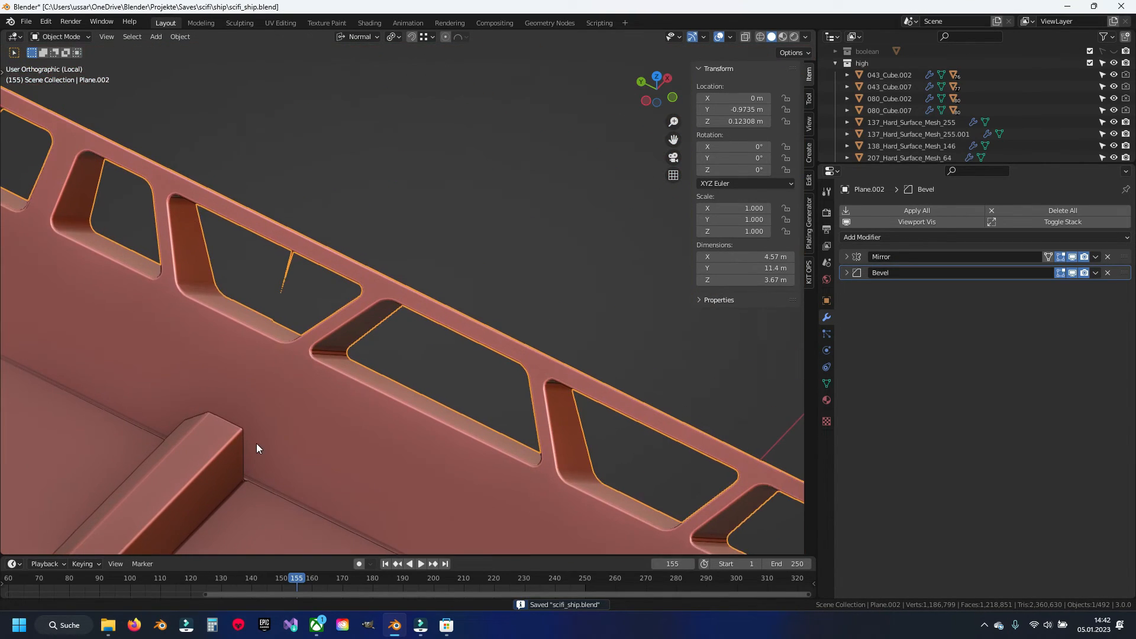
{"action": "middle_click_drag", "start_coordinate": [259, 324], "coordinate": [375, 343], "text": "shift"}
{"action": "scroll", "coordinate": [421, 318], "scroll_direction": "up", "scroll_amount": 5}
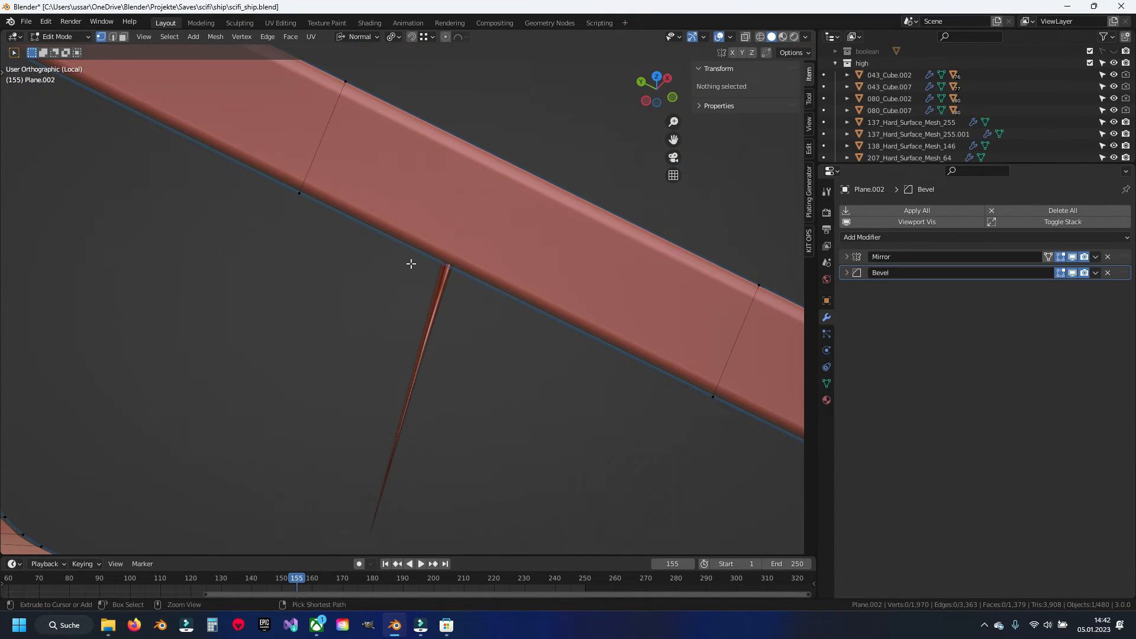
Step: Return to Edit Mode and dissolve the edges crossing the window rail directly above the spike
{"action": "key", "text": "Tab"}
{"action": "left_click", "coordinate": [300, 193]}
{"action": "key", "text": "KP_Decimal"}
{"action": "middle_click_drag", "start_coordinate": [497, 370], "coordinate": [278, 307]}
{"action": "middle_click_drag", "start_coordinate": [414, 473], "coordinate": [372, 264], "text": "shift"}
{"action": "scroll", "coordinate": [427, 353], "scroll_direction": "down", "scroll_amount": 4}
{"action": "key", "text": "alt+a"}
{"action": "scroll", "coordinate": [406, 294], "scroll_direction": "up", "scroll_amount": 5}
{"action": "right_click", "coordinate": [327, 159], "text": "alt"}
{"action": "key", "text": "x"}
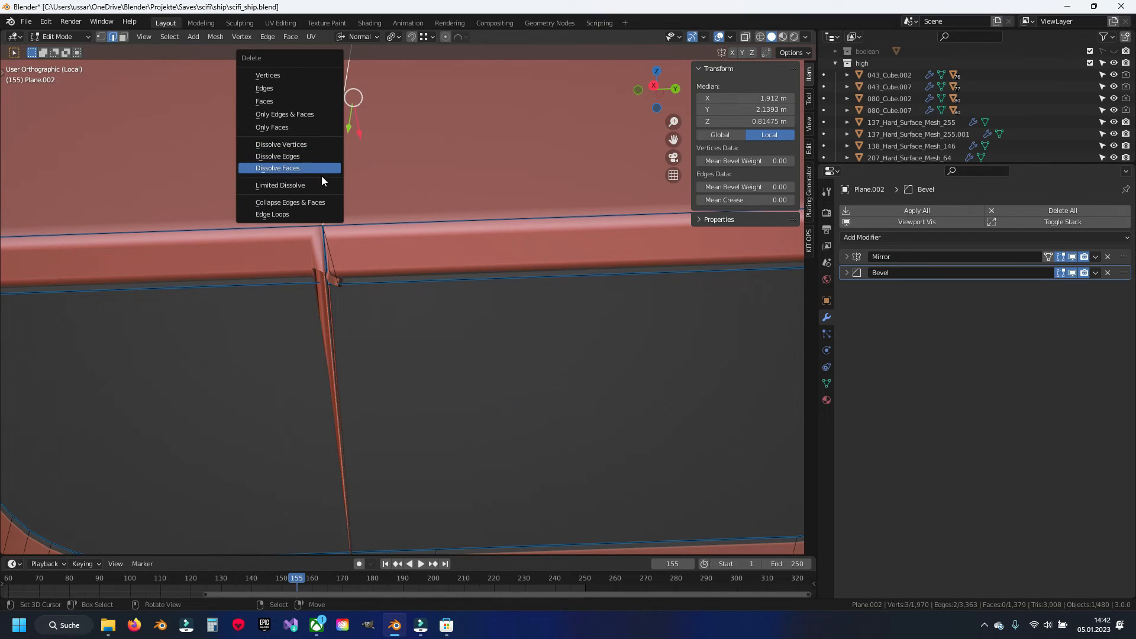
{"action": "left_click", "coordinate": [318, 157]}
Step: Hide the Bevel modifier in the viewport, dissolve the leftover edges across the rail's side face and show the bevel again
{"action": "mouse_move", "coordinate": [384, 331]}
{"action": "middle_mouse_down"}
{"action": "mouse_move", "coordinate": [419, 347]}
{"action": "mouse_move", "coordinate": [526, 327]}
{"action": "mouse_move", "coordinate": [357, 352]}
{"action": "mouse_move", "coordinate": [384, 349]}
{"action": "middle_mouse_up"}
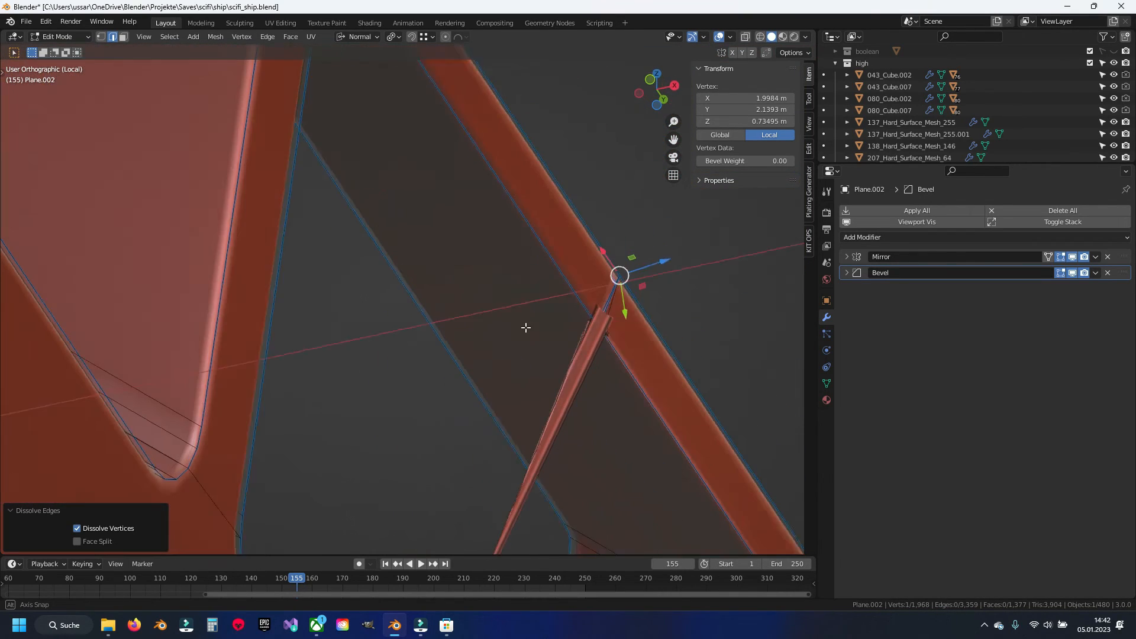
{"action": "left_click", "coordinate": [1071, 274]}
{"action": "middle_click_drag", "start_coordinate": [615, 325], "coordinate": [535, 346]}
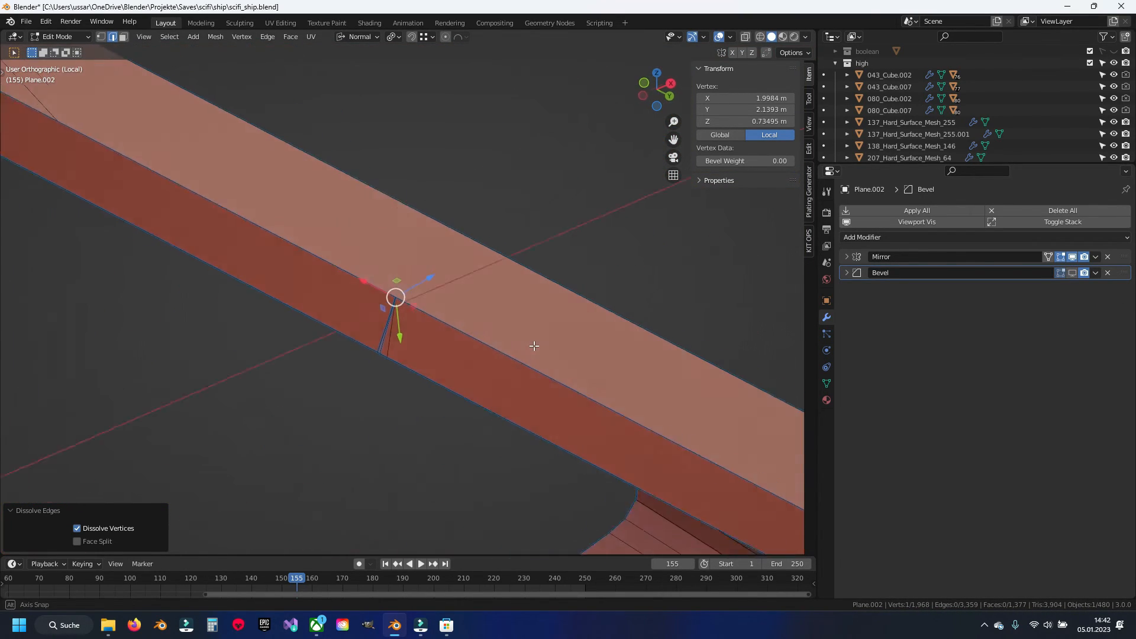
{"action": "scroll", "coordinate": [380, 425], "scroll_direction": "up", "scroll_amount": 3}
{"action": "left_click", "coordinate": [353, 380], "text": "alt"}
{"action": "key", "text": "x"}
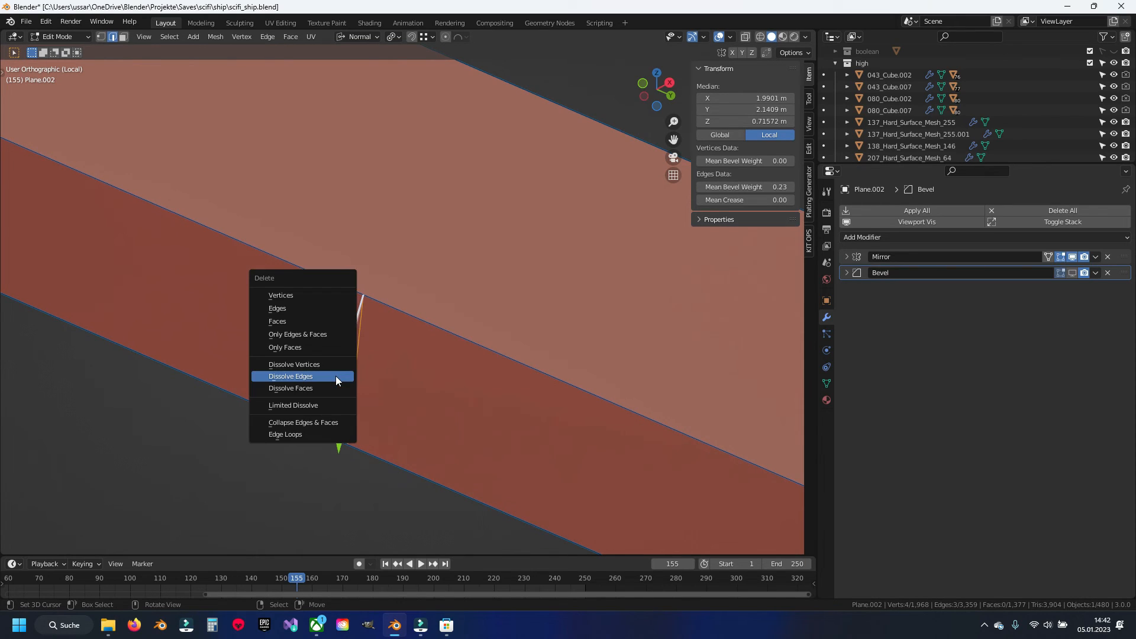
{"action": "left_click", "coordinate": [335, 377]}
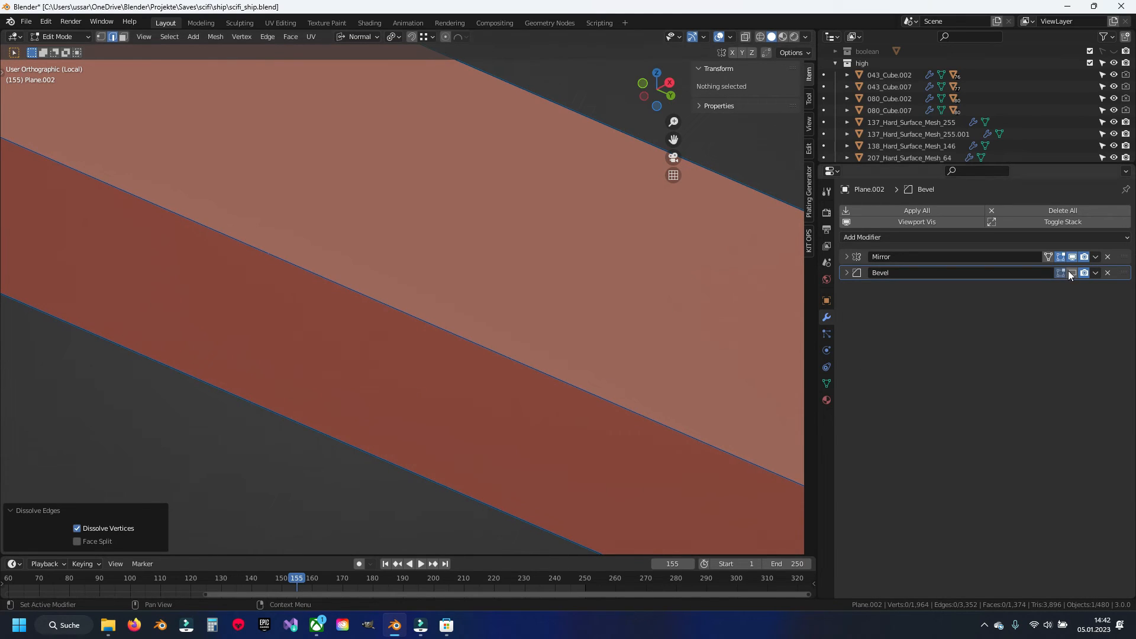
{"action": "left_click", "coordinate": [1070, 273]}
{"action": "scroll", "coordinate": [520, 351], "scroll_direction": "down", "scroll_amount": 8}
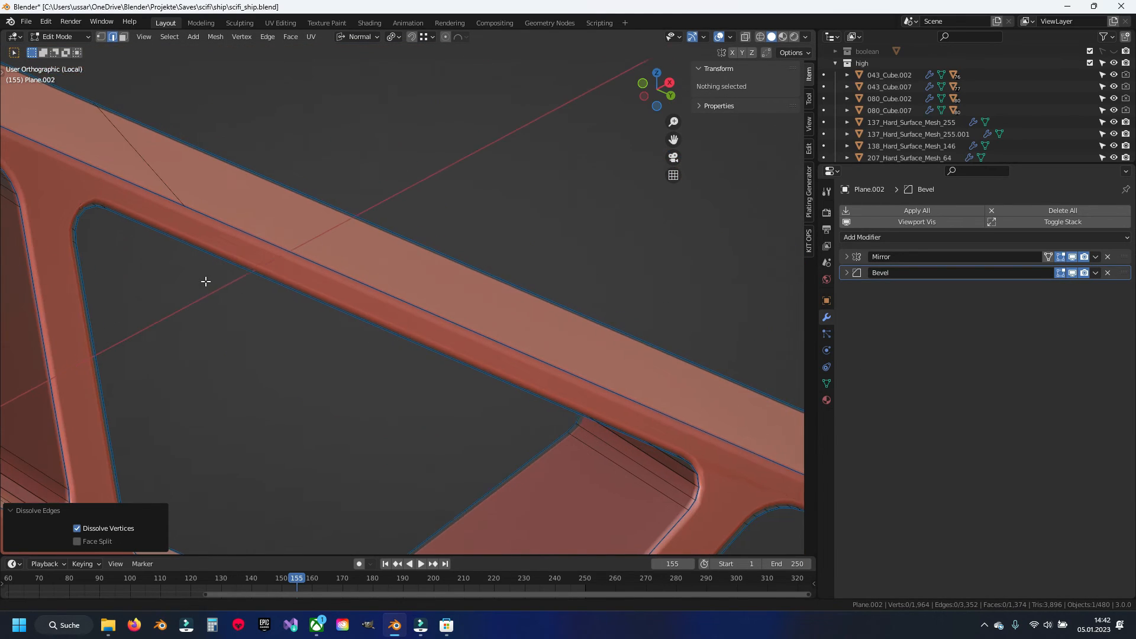
Step: Move the stray vertex on the window's lower edge, beside the panel seam, onto the nearby rounded-corner vertex
{"action": "middle_click_drag", "start_coordinate": [190, 276], "coordinate": [608, 382], "text": "shift"}
{"action": "scroll", "coordinate": [371, 361], "scroll_direction": "down", "scroll_amount": 5}
{"action": "middle_click_drag", "start_coordinate": [279, 296], "coordinate": [366, 304], "text": "shift"}
{"action": "middle_click_drag", "start_coordinate": [609, 441], "coordinate": [403, 302], "text": "shift"}
{"action": "scroll", "coordinate": [433, 350], "scroll_direction": "up", "scroll_amount": 8}
{"action": "scroll", "coordinate": [443, 390], "scroll_direction": "down", "scroll_amount": 5}
{"action": "scroll", "coordinate": [450, 385], "scroll_direction": "up", "scroll_amount": 6}
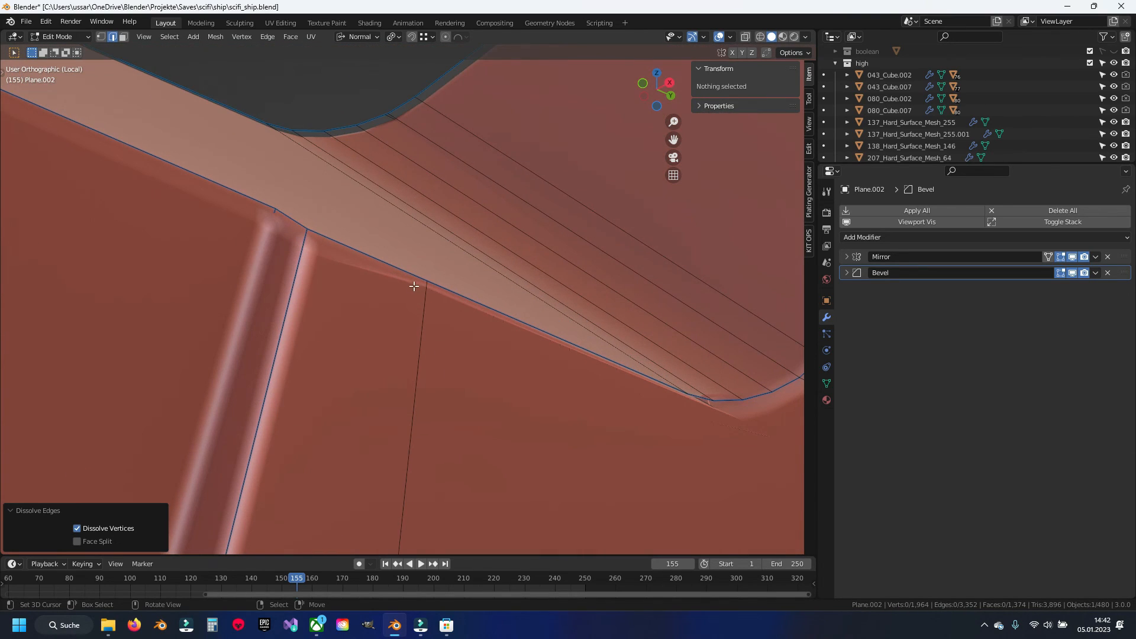
{"action": "left_click", "coordinate": [296, 233]}
{"action": "key", "text": "g"}
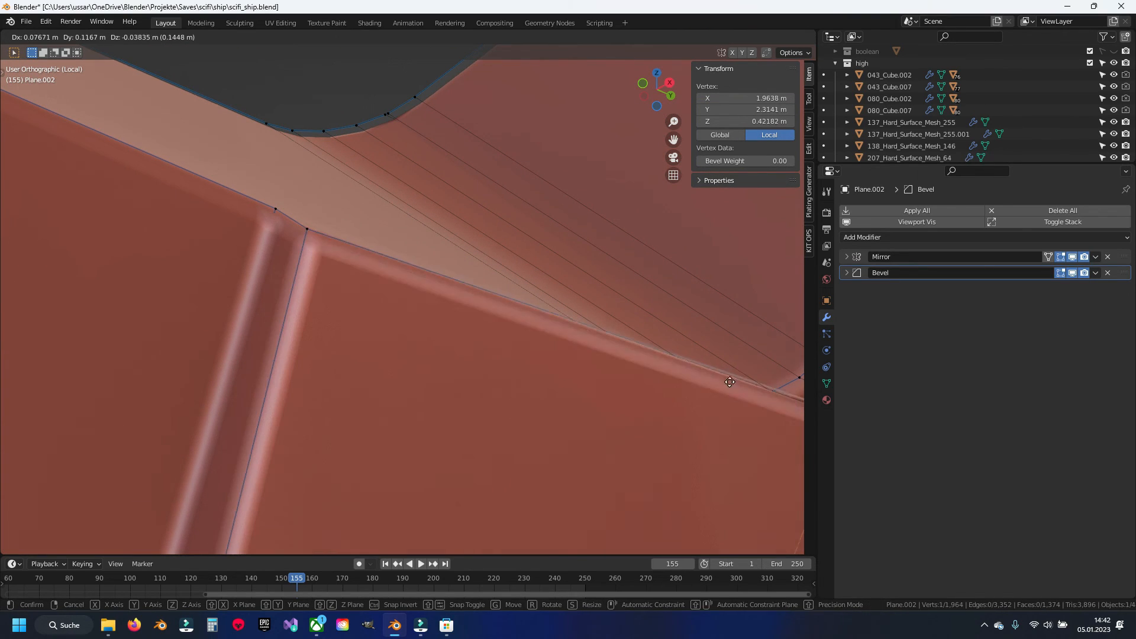
{"action": "key", "text": "Escape"}
Step: Merge all vertices of the hull section by distance and clear the selection
{"action": "key", "text": "a"}
{"action": "key", "text": "q"}
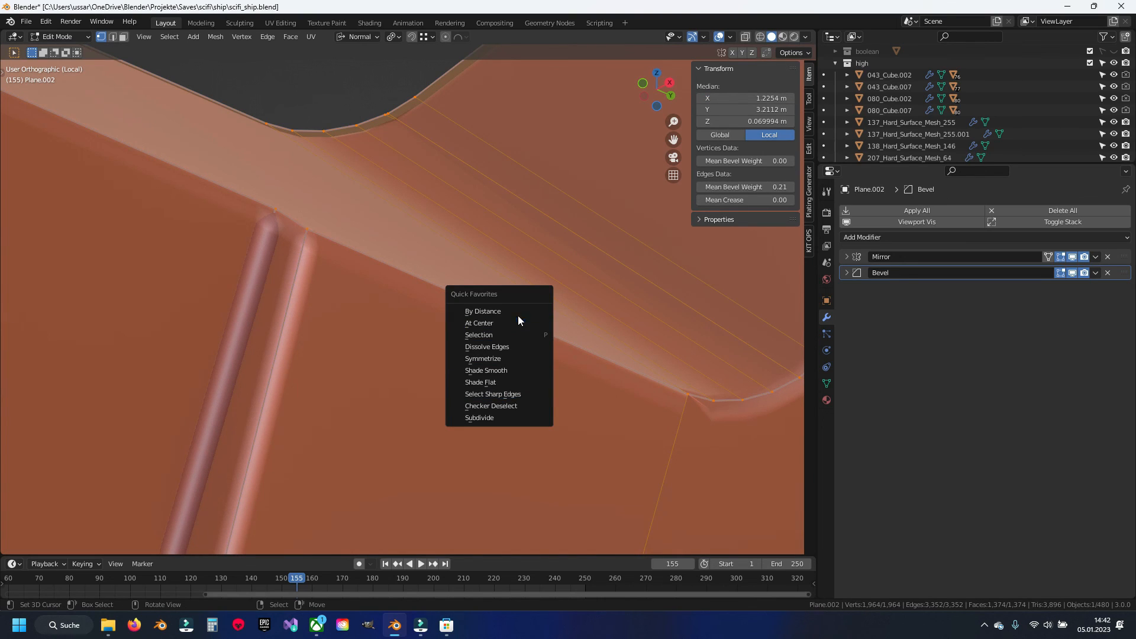
{"action": "left_click", "coordinate": [517, 314]}
{"action": "key", "text": "alt+a"}
Step: Examine the bevels and topology around the remaining window cutouts and the adjoining wall panels
{"action": "scroll", "coordinate": [536, 390], "scroll_direction": "down", "scroll_amount": 8}
{"action": "middle_click_drag", "start_coordinate": [739, 450], "coordinate": [525, 361], "text": "shift"}
{"action": "scroll", "coordinate": [517, 355], "scroll_direction": "up", "scroll_amount": 2}
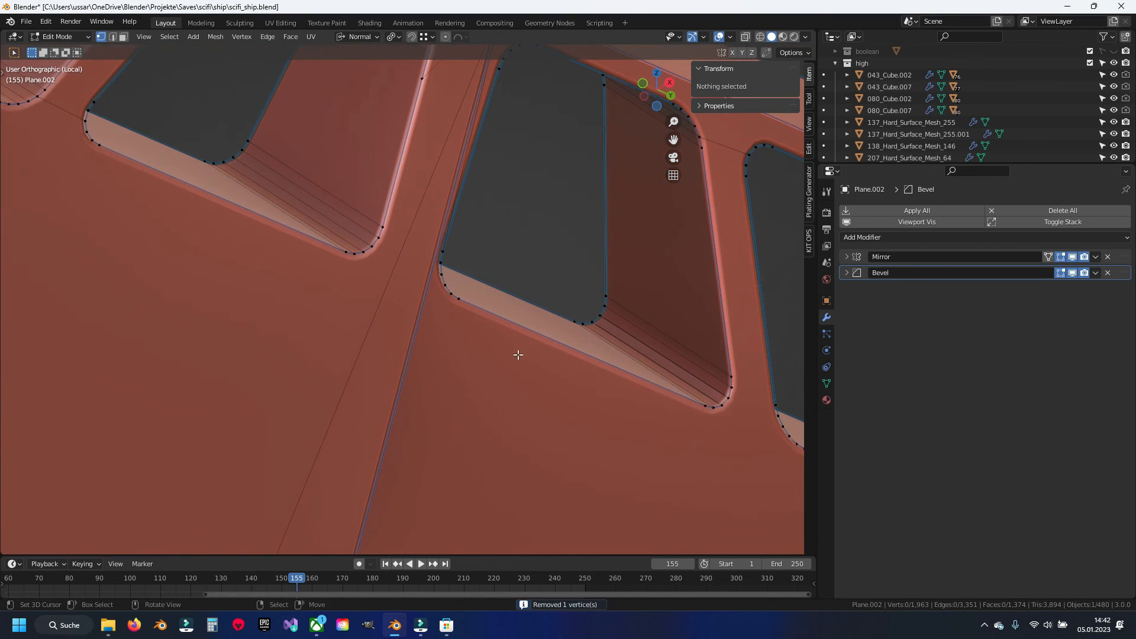
{"action": "middle_click_drag", "start_coordinate": [499, 168], "coordinate": [437, 375], "text": "shift"}
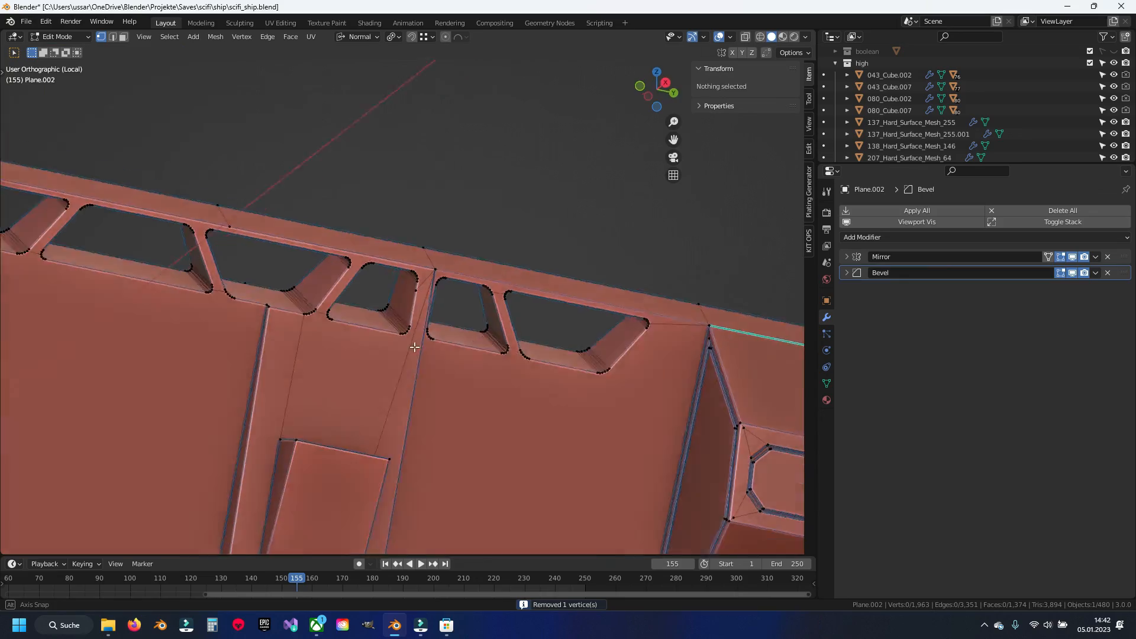
{"action": "scroll", "coordinate": [471, 278], "scroll_direction": "up", "scroll_amount": 4}
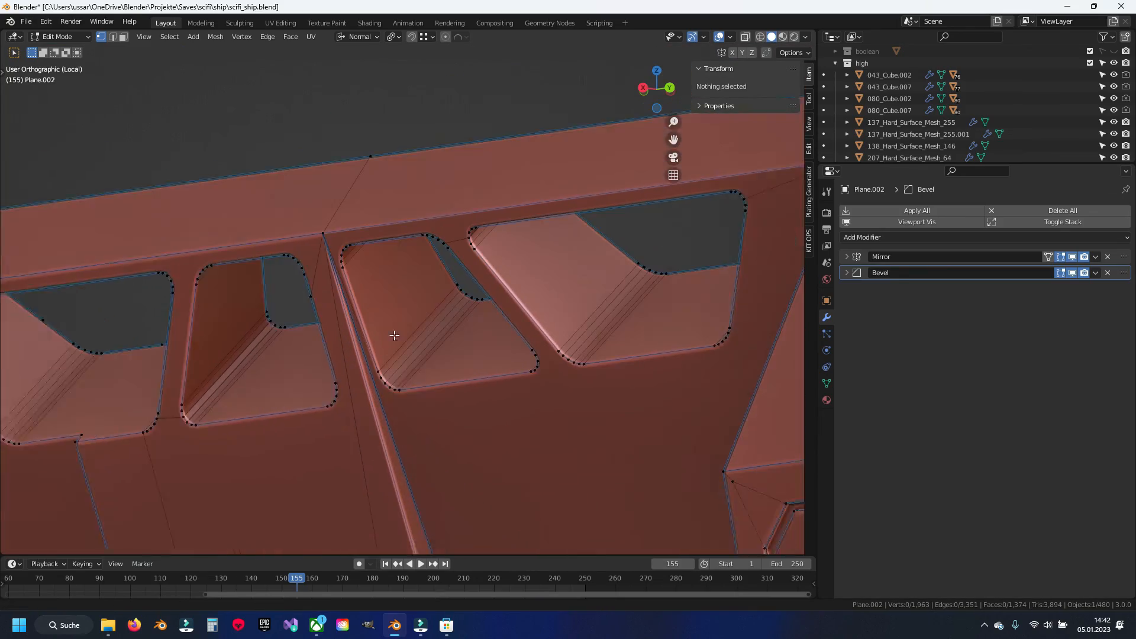
{"action": "middle_click_drag", "start_coordinate": [394, 335], "coordinate": [438, 325], "text": "shift"}
{"action": "scroll", "coordinate": [473, 324], "scroll_direction": "down", "scroll_amount": 4}
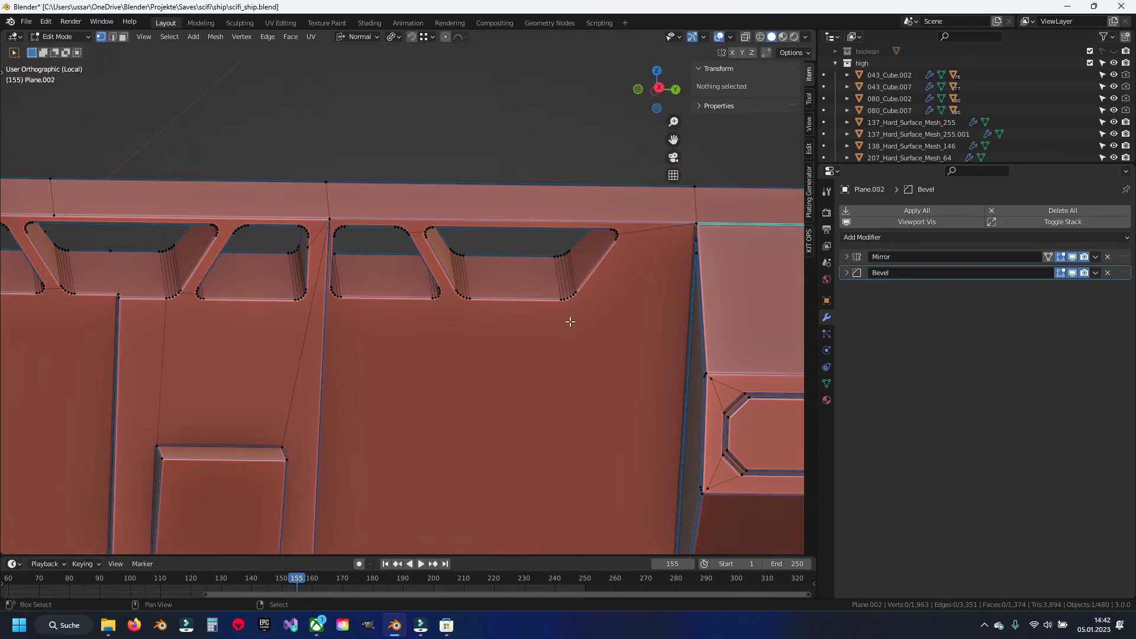